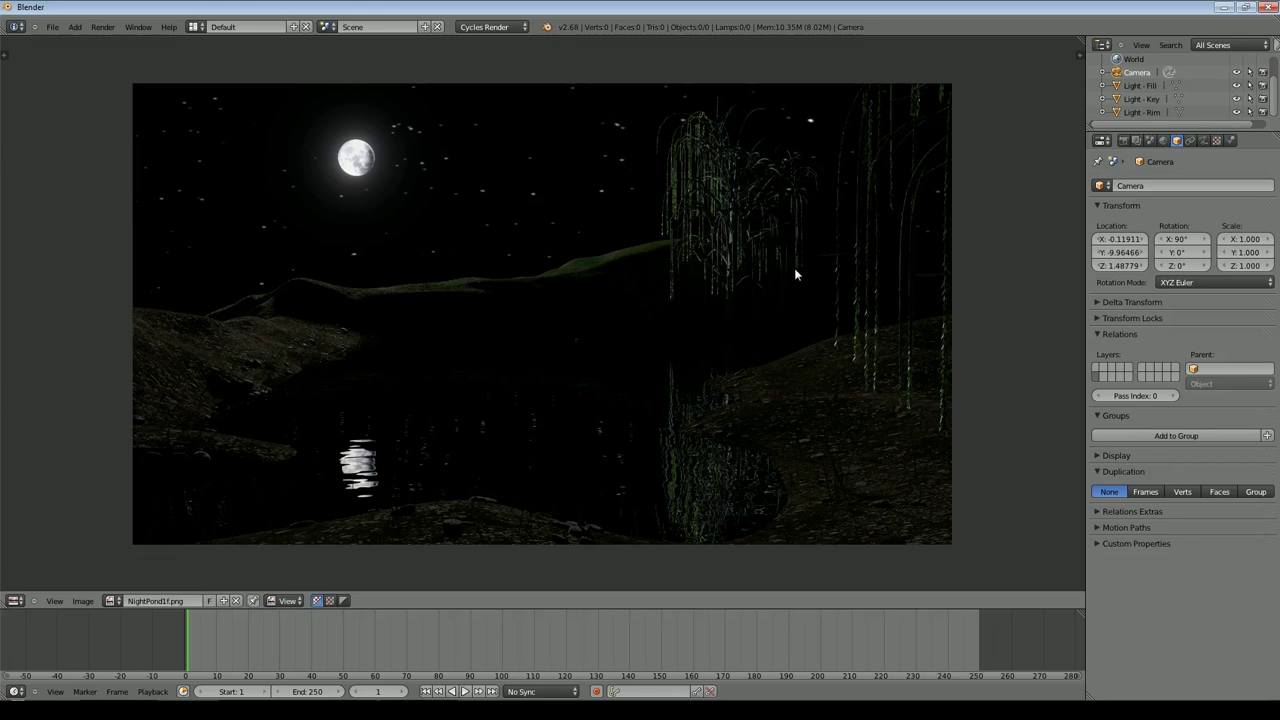
Step: Close the rendered image, add a plane mesh to the scene and rename it Ground
{"action": "key", "text": "Escape"}
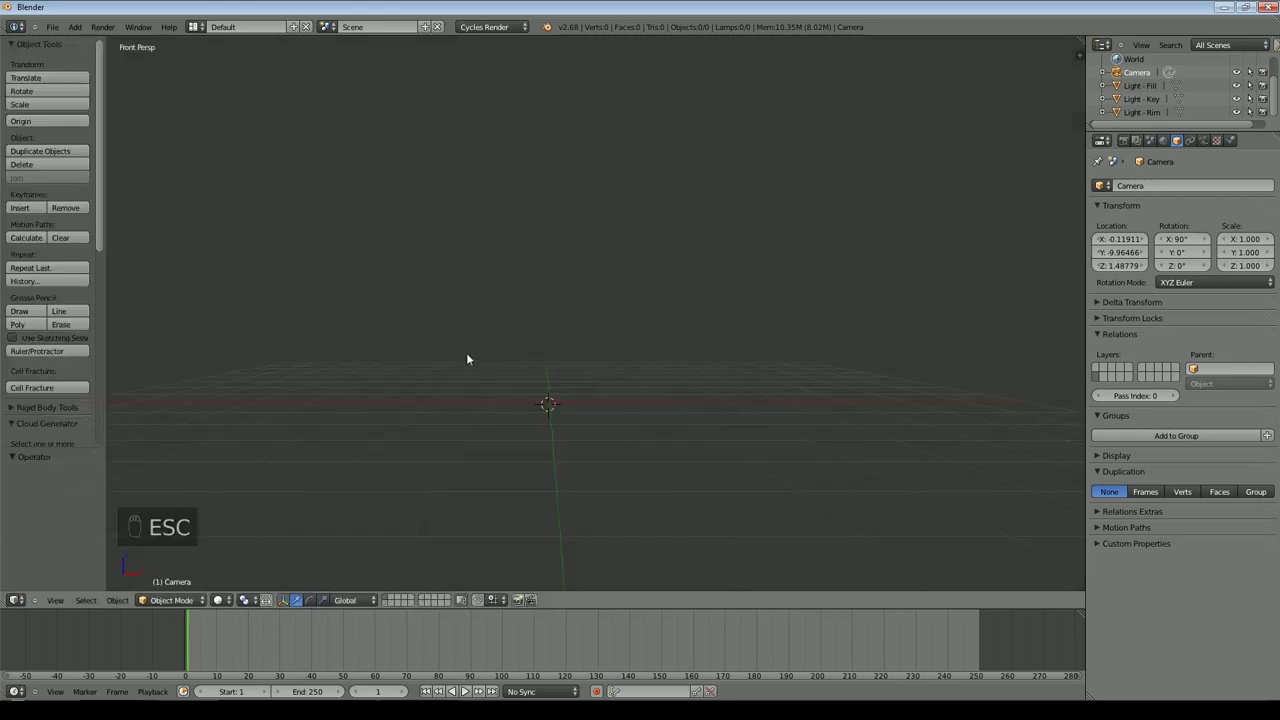
{"action": "left_click", "coordinate": [76, 27]}
{"action": "mouse_move", "coordinate": [107, 43]}
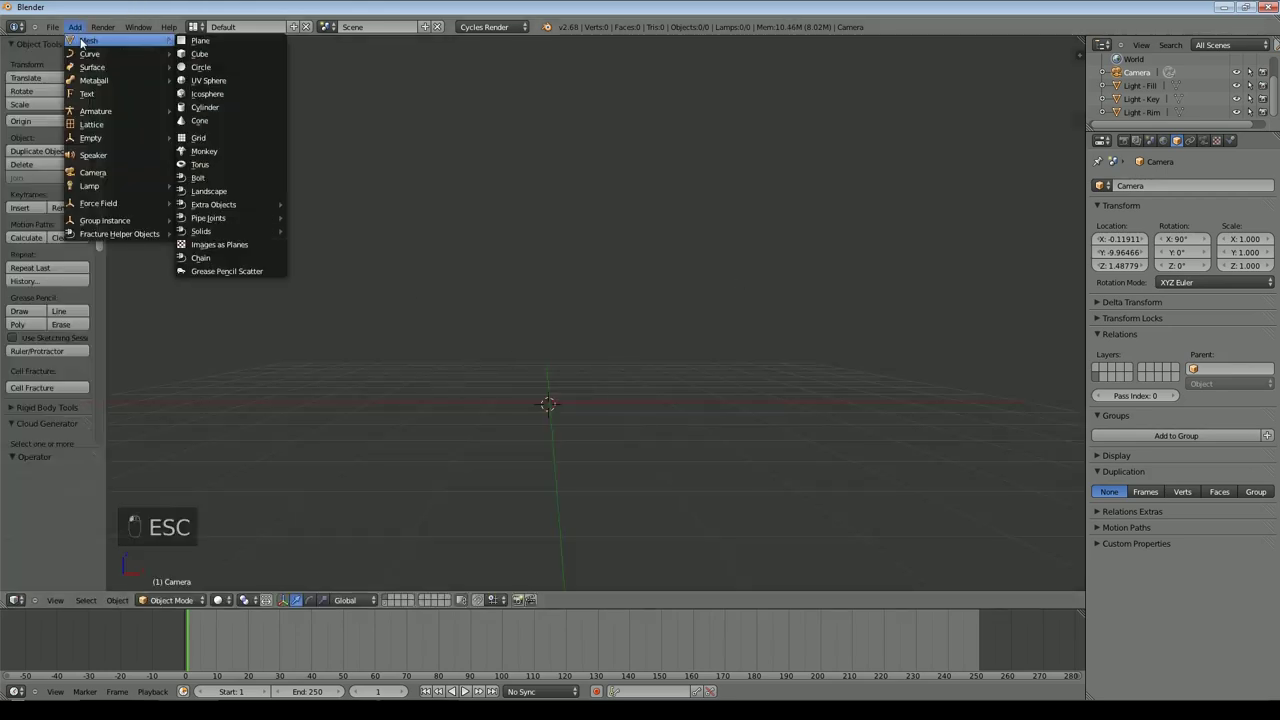
{"action": "left_click", "coordinate": [230, 40]}
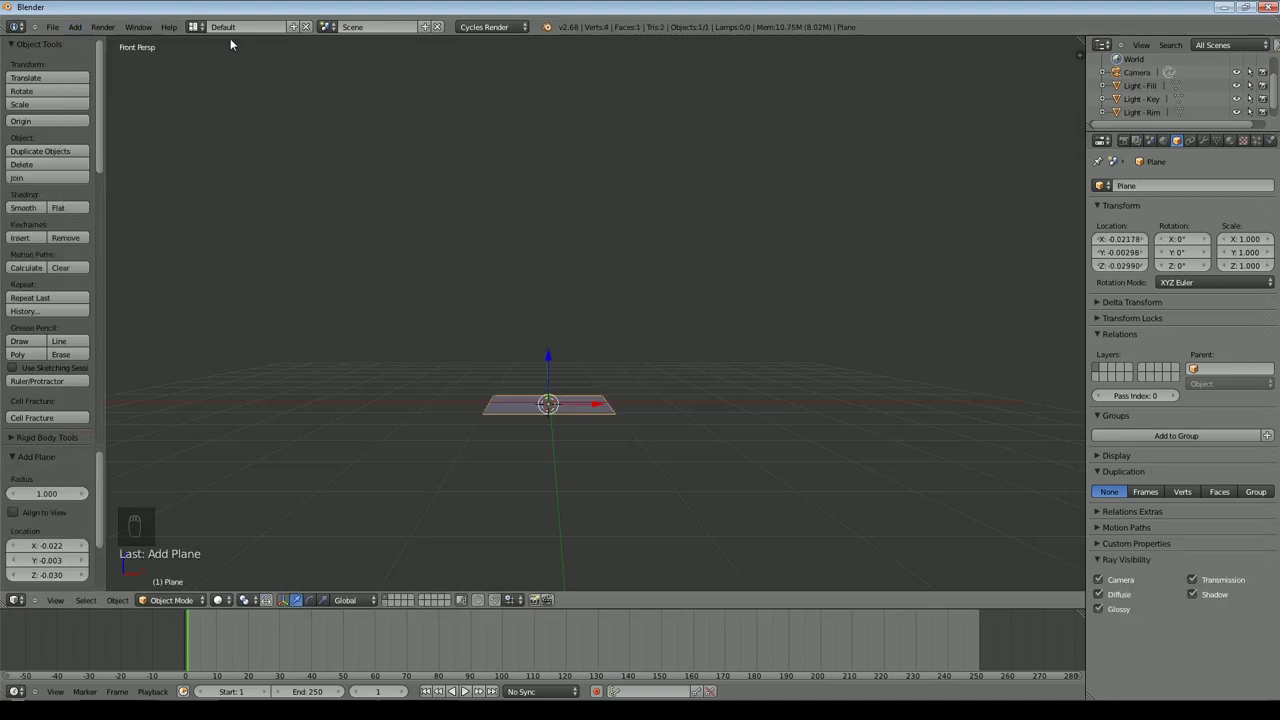
{"action": "left_click", "coordinate": [1128, 186]}
{"action": "key", "text": "BackSpace"}
{"action": "type", "text": "Ground"}
{"action": "key", "text": "Return"}
Step: Scale the Ground plane up by a factor of 10
{"action": "key", "text": "s"}
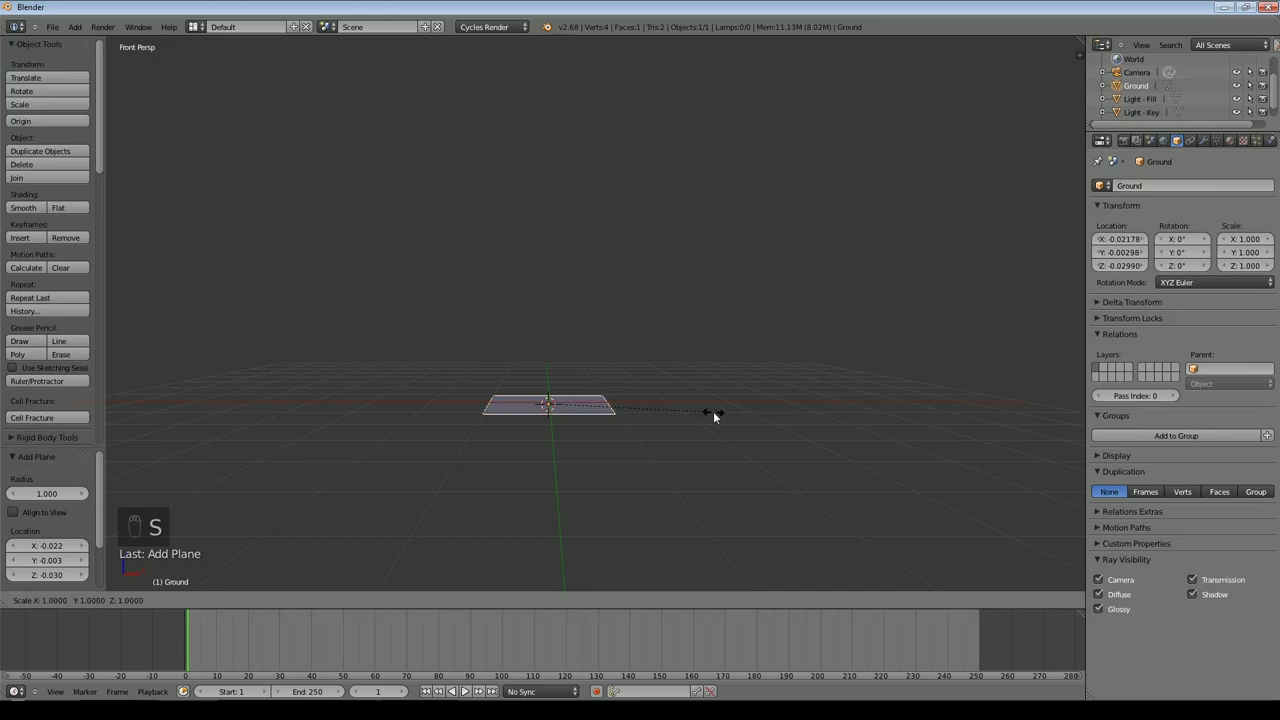
{"action": "type", "text": "10"}
{"action": "key", "text": "Return"}
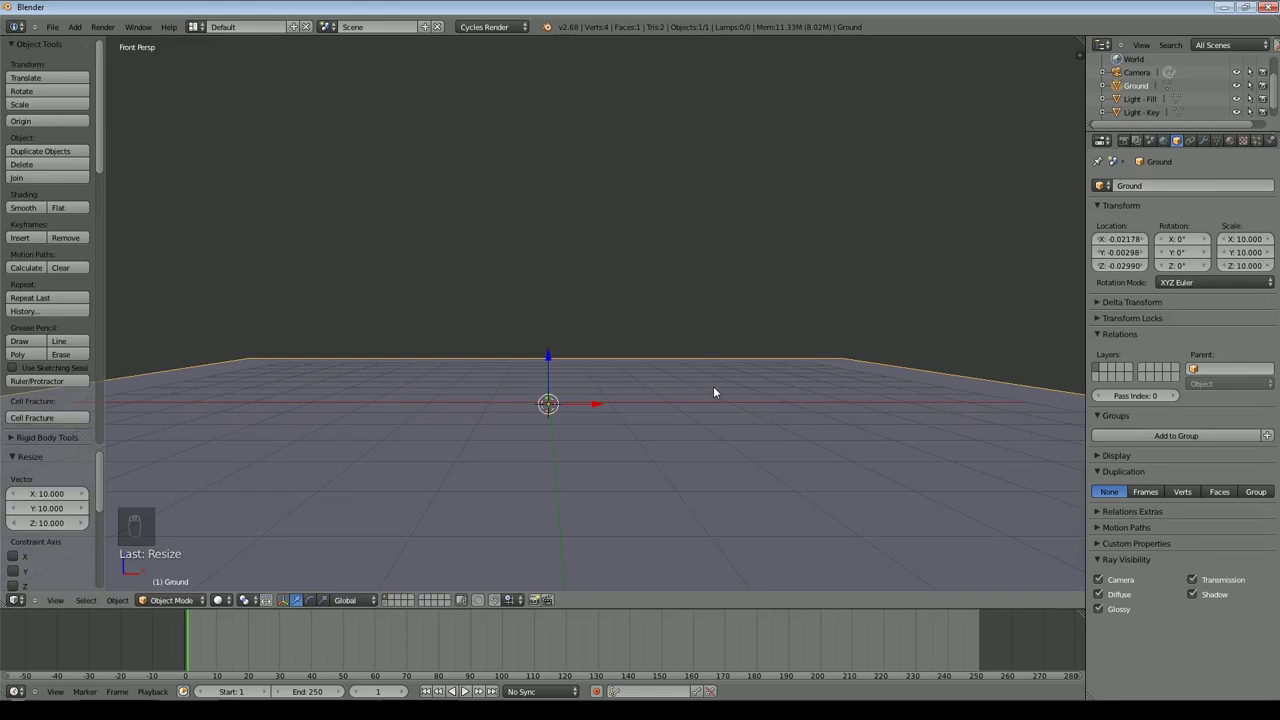
Step: Subdivide the Ground plane in Edit Mode with 3 cuts
{"action": "left_click", "coordinate": [75, 27]}
{"action": "mouse_move", "coordinate": [90, 40]}
{"action": "scroll", "coordinate": [633, 374], "scroll_direction": "down", "scroll_amount": 2}
{"action": "key", "text": "Tab"}
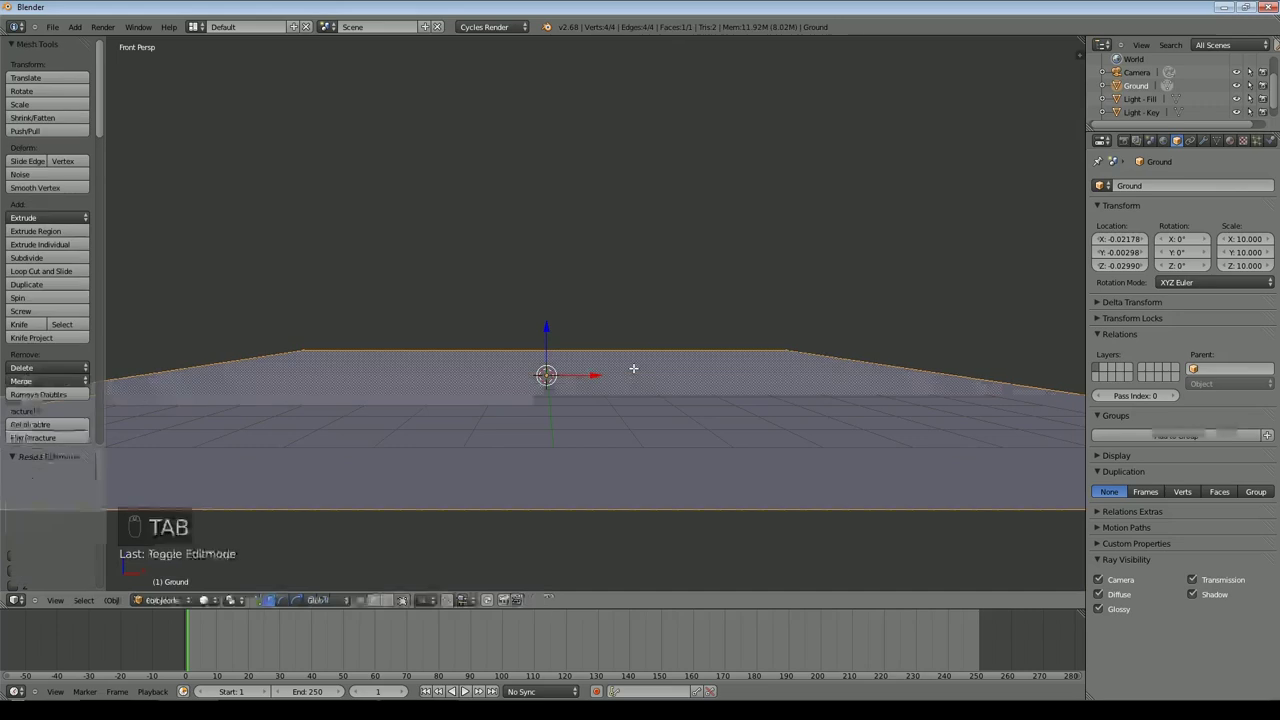
{"action": "key", "text": "ctrl+z"}
{"action": "key", "text": "w"}
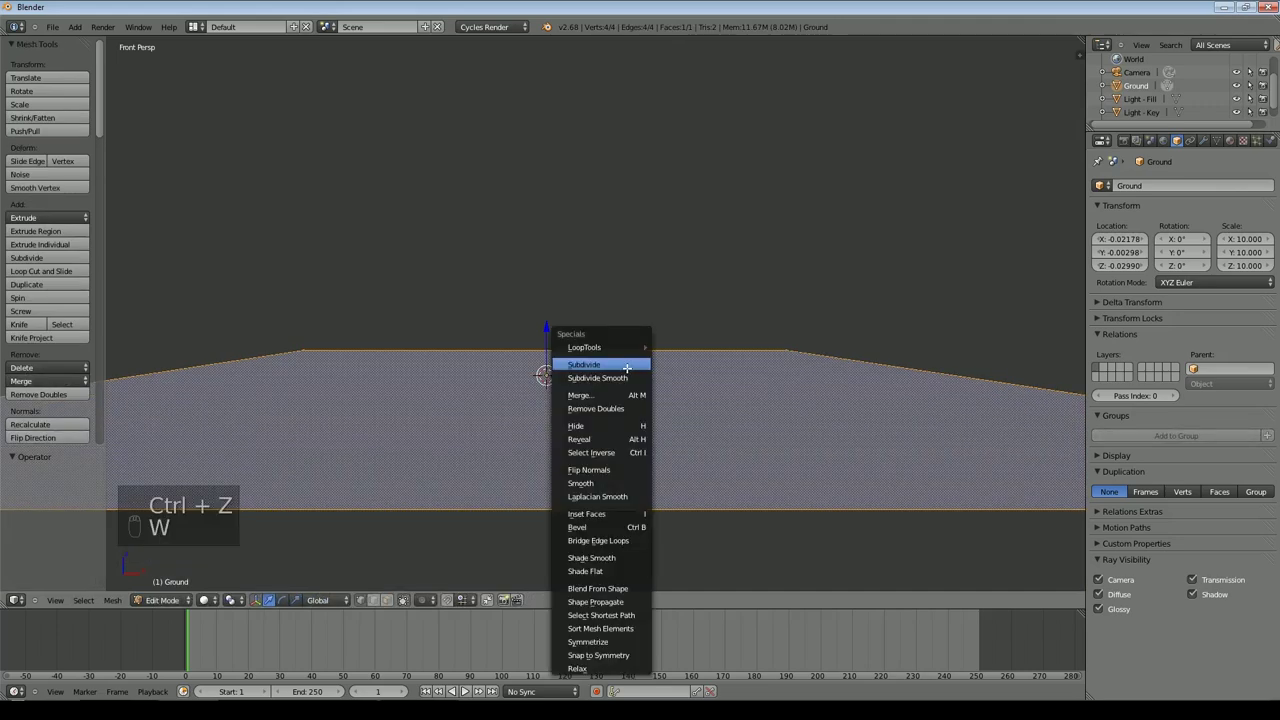
{"action": "left_click", "coordinate": [620, 365]}
{"action": "left_click_drag", "start_coordinate": [47, 493], "coordinate": [233, 491]}
Step: Set the subdivision's fractal value to about 0.608 to give the plane an uneven surface
{"action": "scroll", "coordinate": [55, 485], "scroll_direction": "down", "scroll_amount": 4}
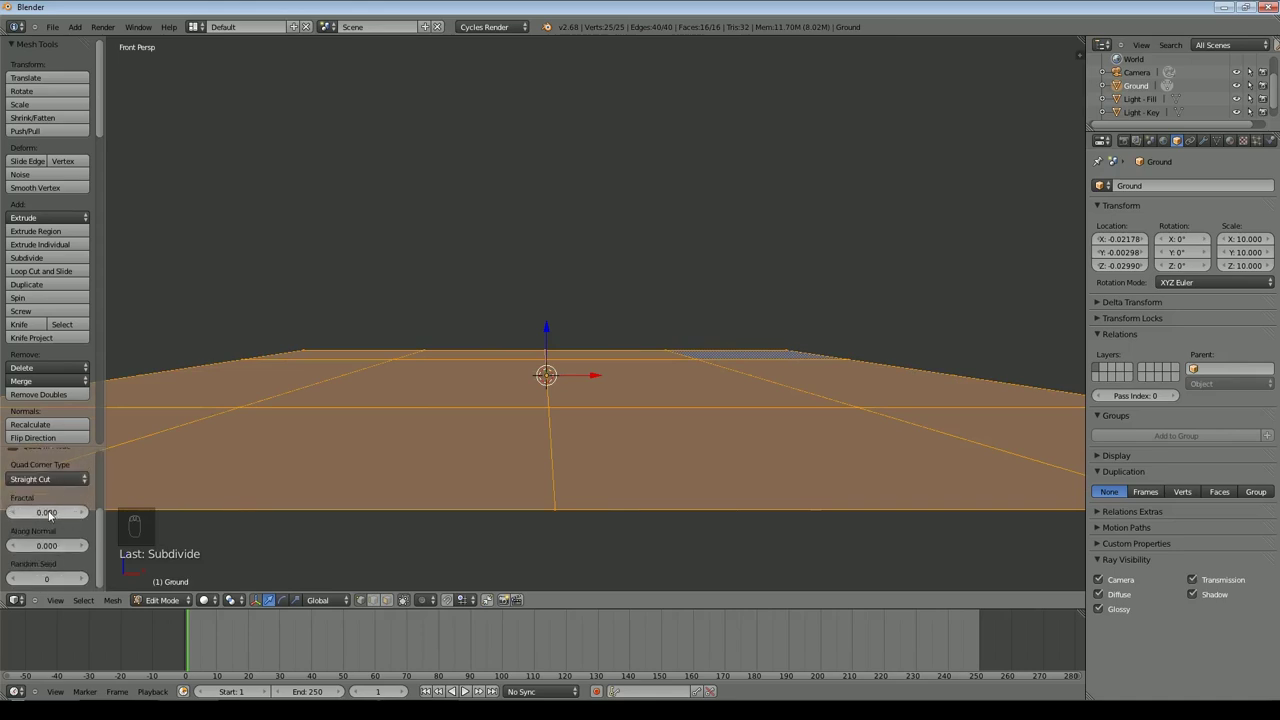
{"action": "left_click_drag", "start_coordinate": [49, 514], "coordinate": [62, 510]}
{"action": "middle_click_drag", "start_coordinate": [250, 450], "coordinate": [440, 382]}
{"action": "middle_click_drag", "start_coordinate": [586, 418], "coordinate": [518, 267]}
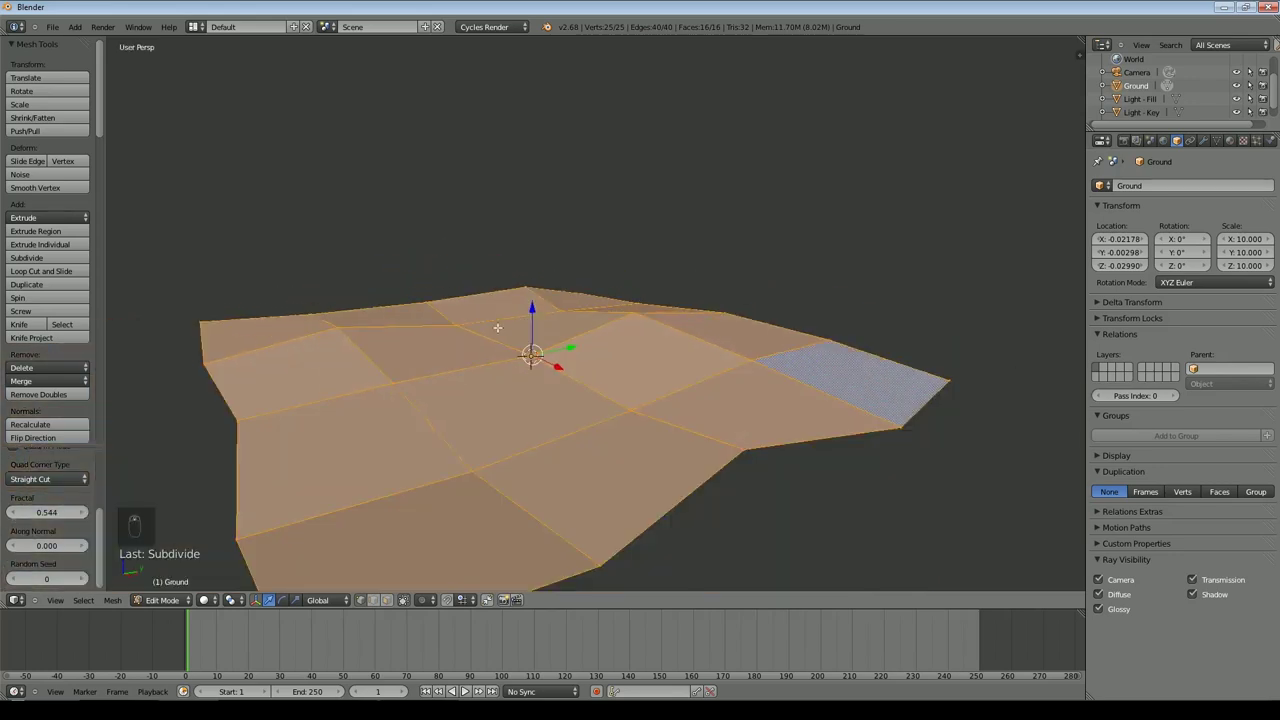
{"action": "middle_click_drag", "start_coordinate": [485, 426], "coordinate": [563, 434]}
{"action": "left_click_drag", "start_coordinate": [50, 513], "coordinate": [53, 513]}
Step: Subdivide the whole ground mesh a second time with 3 cuts
{"action": "key", "text": "w"}
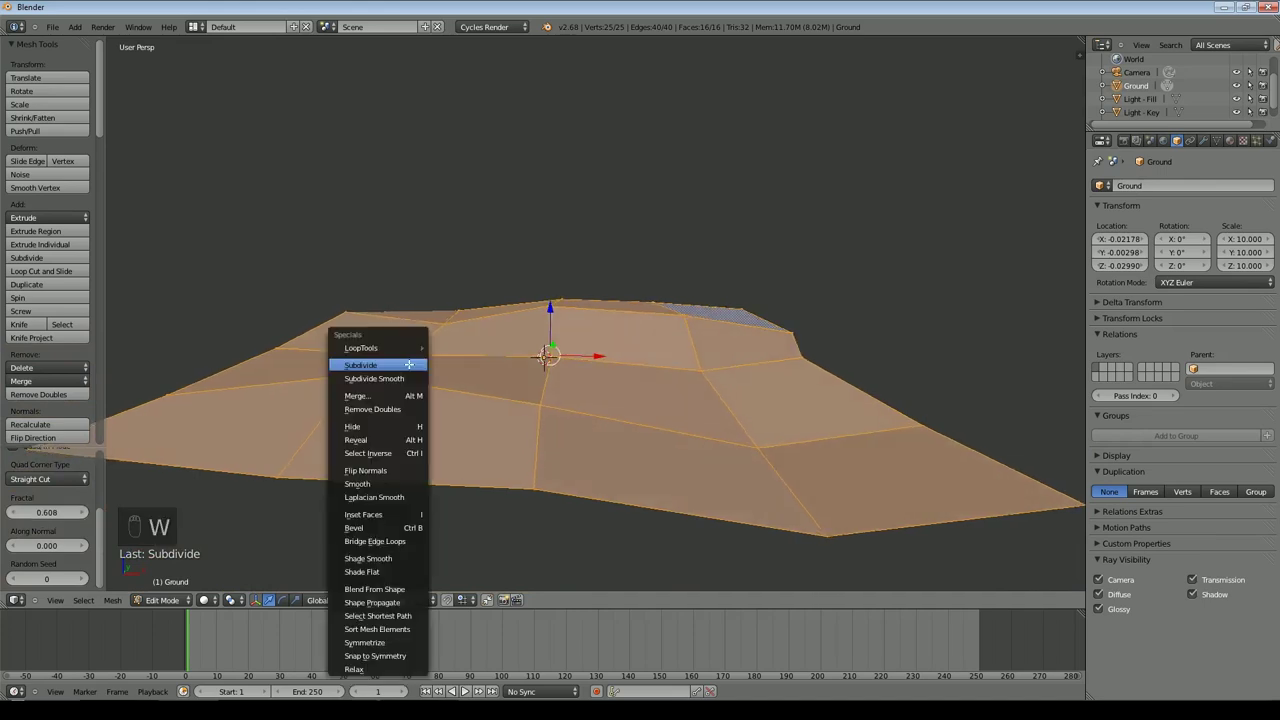
{"action": "left_click", "coordinate": [409, 365]}
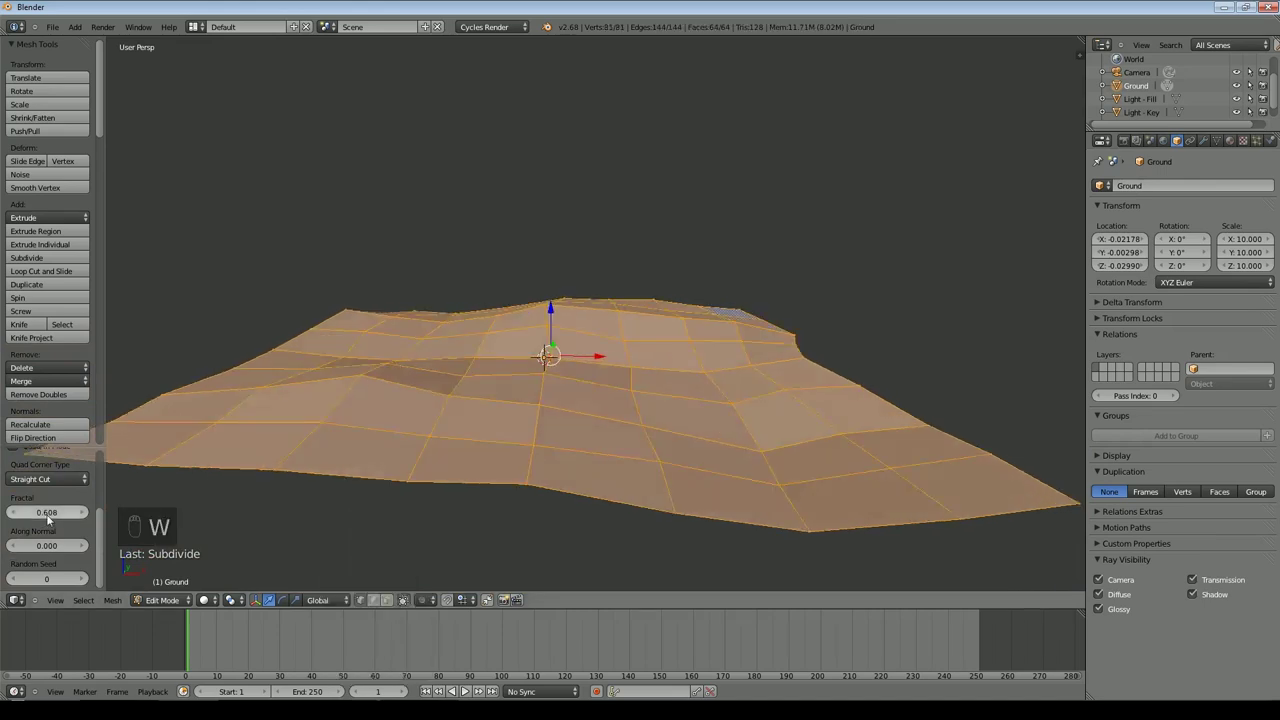
{"action": "left_click_drag", "start_coordinate": [53, 514], "coordinate": [53, 525]}
{"action": "scroll", "coordinate": [70, 510], "scroll_direction": "up", "scroll_amount": 3}
{"action": "left_click", "coordinate": [82, 495]}
{"action": "left_click", "coordinate": [82, 495]}
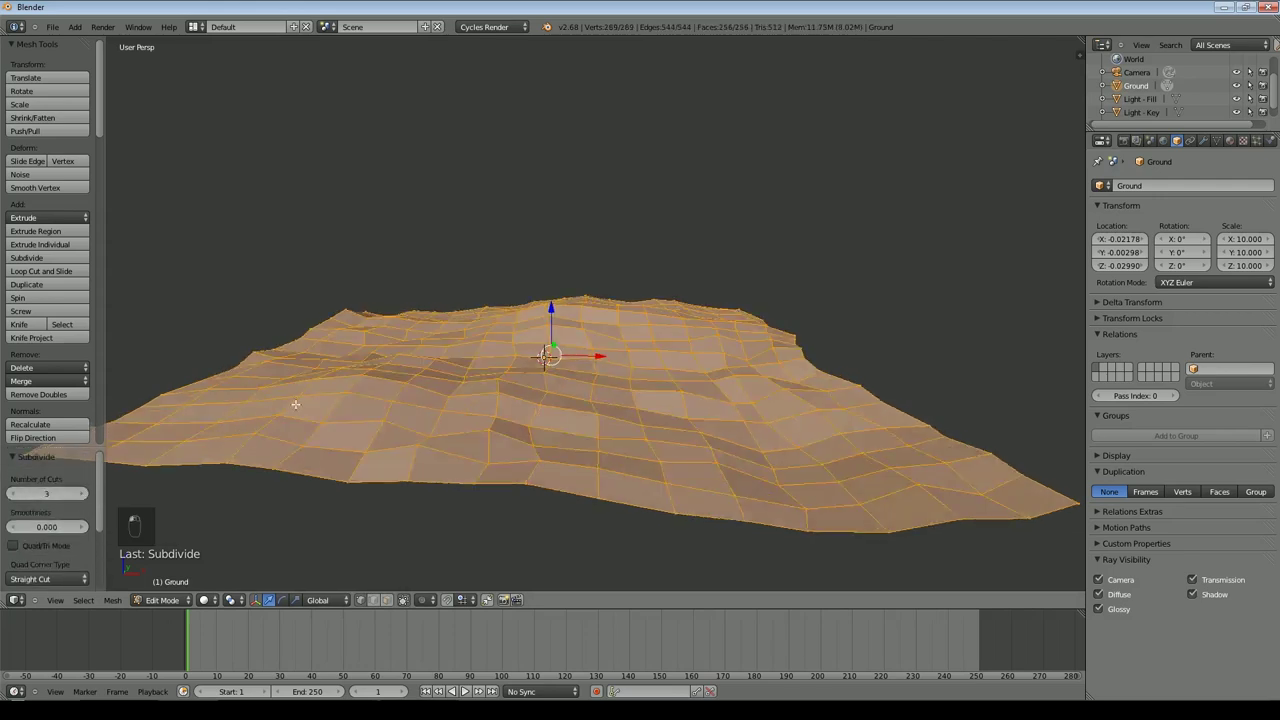
Step: Raise the second subdivision's fractal value to about 1.396 for rougher terrain
{"action": "scroll", "coordinate": [166, 463], "scroll_direction": "up", "scroll_amount": 3}
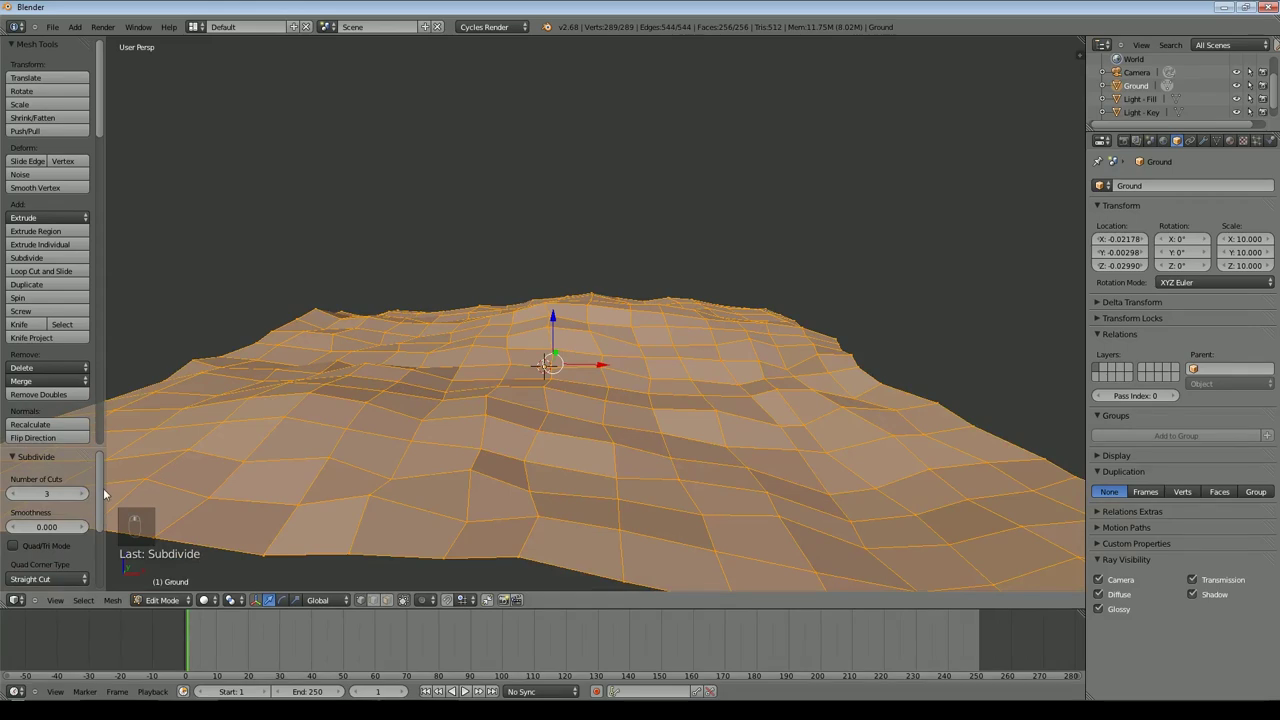
{"action": "scroll", "coordinate": [50, 530], "scroll_direction": "down", "scroll_amount": 2}
{"action": "left_click_drag", "start_coordinate": [47, 564], "coordinate": [87, 564]}
{"action": "middle_click_drag", "start_coordinate": [597, 372], "coordinate": [677, 316]}
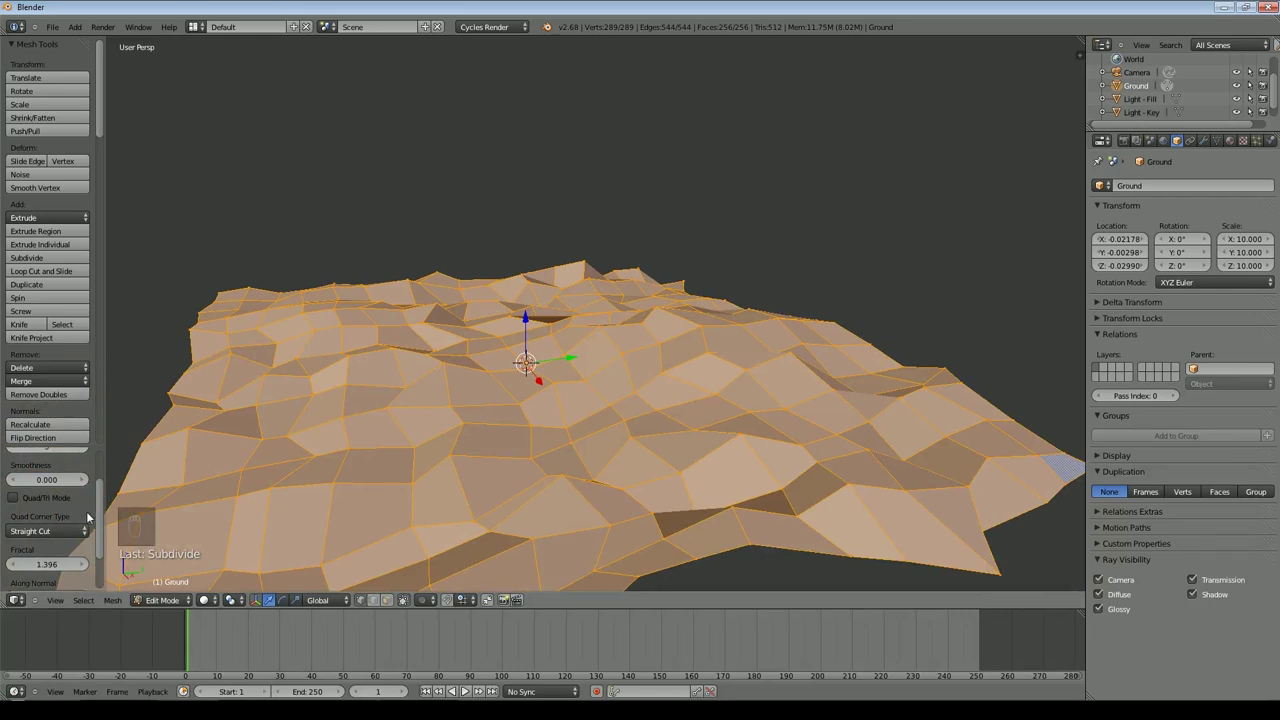
Step: Subdivide the terrain once more with fractal 0 and return to Object Mode
{"action": "key", "text": "w"}
{"action": "left_click", "coordinate": [511, 274]}
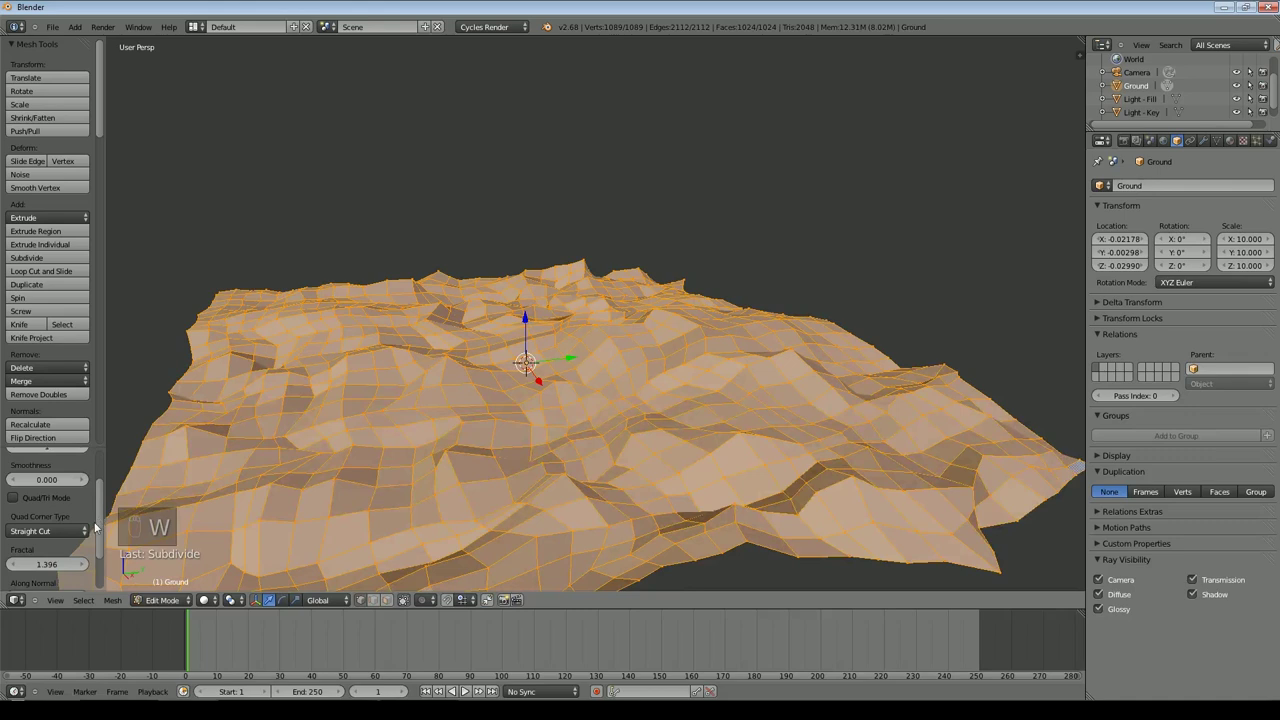
{"action": "left_click", "coordinate": [47, 564]}
{"action": "type", "text": "0"}
{"action": "key", "text": "Return"}
{"action": "middle_click_drag", "start_coordinate": [680, 339], "coordinate": [619, 253]}
{"action": "key", "text": "Tab"}
Step: Turn off the grid floor display in the 3D view
{"action": "key", "text": "n"}
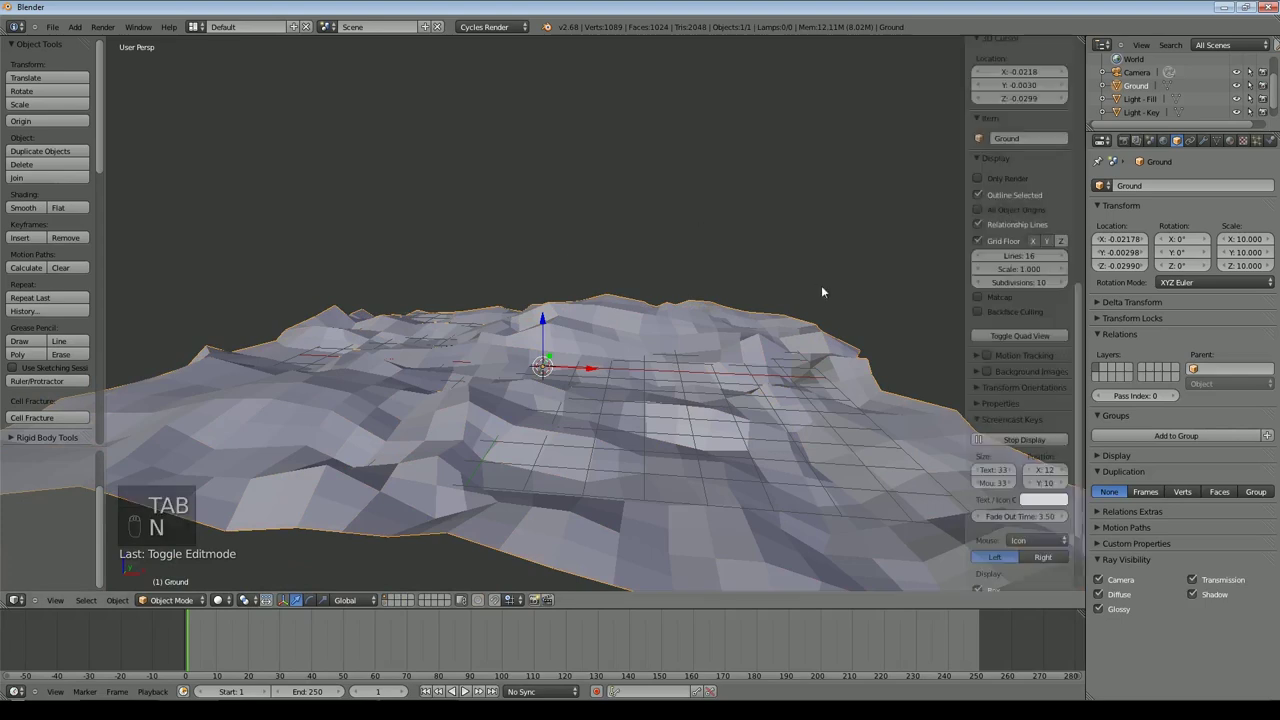
{"action": "scroll", "coordinate": [1020, 345], "scroll_direction": "up", "scroll_amount": 4}
{"action": "left_click", "coordinate": [979, 400]}
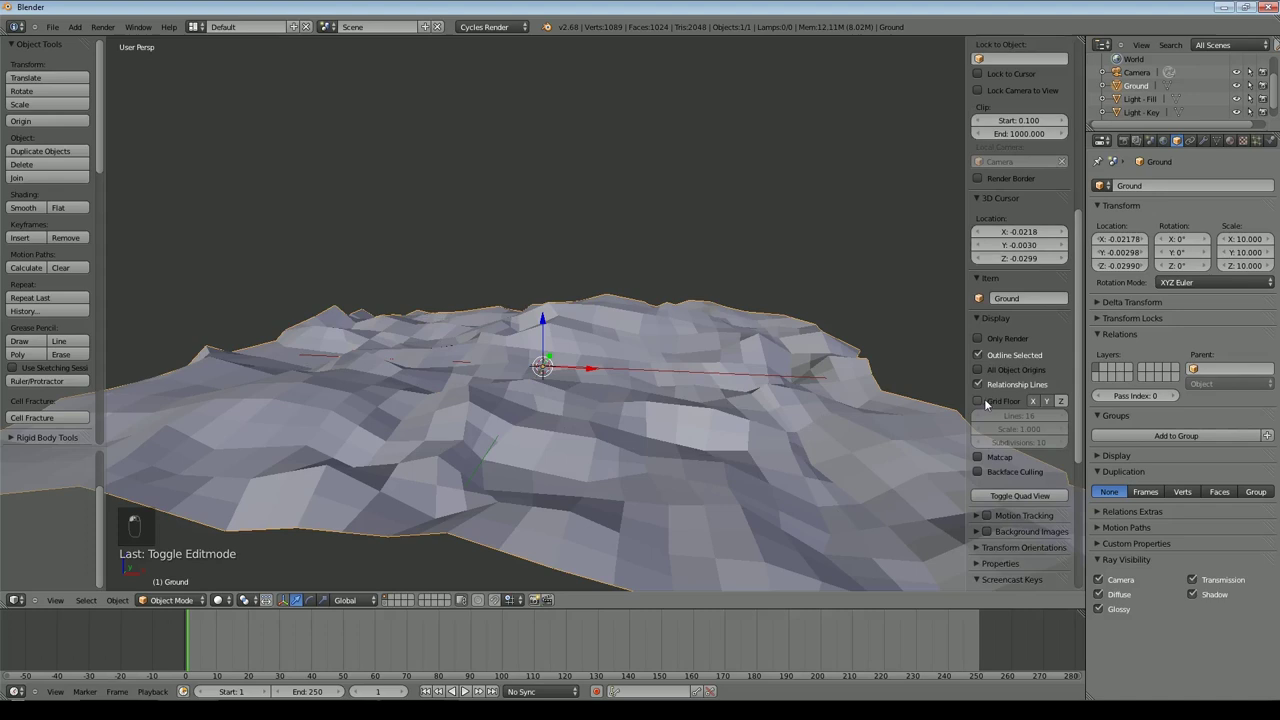
Step: Apply smooth shading to the Ground object
{"action": "key", "text": "Tab"}
{"action": "key", "text": "Tab"}
{"action": "left_click", "coordinate": [23, 207]}
{"action": "middle_click_drag", "start_coordinate": [586, 194], "coordinate": [630, 291]}
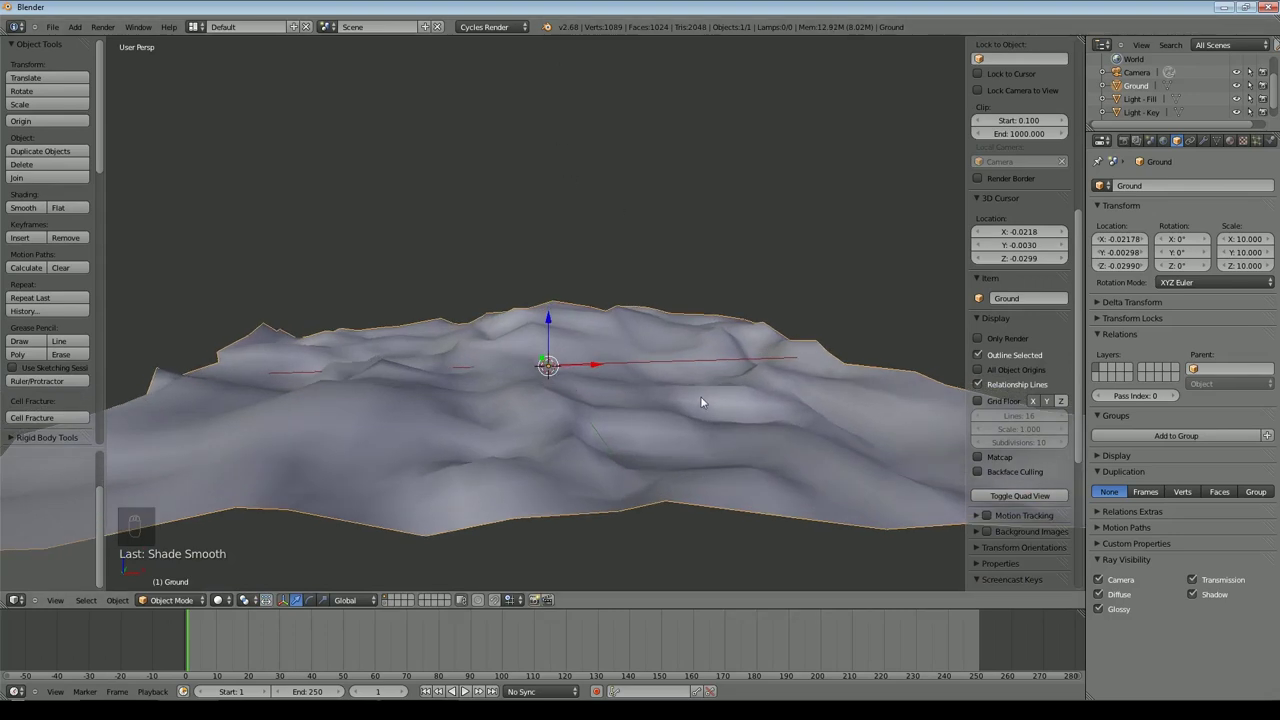
Step: Stretch the Ground along the Z axis by a factor of about 2.25
{"action": "key", "text": "s"}
{"action": "key", "text": "z"}
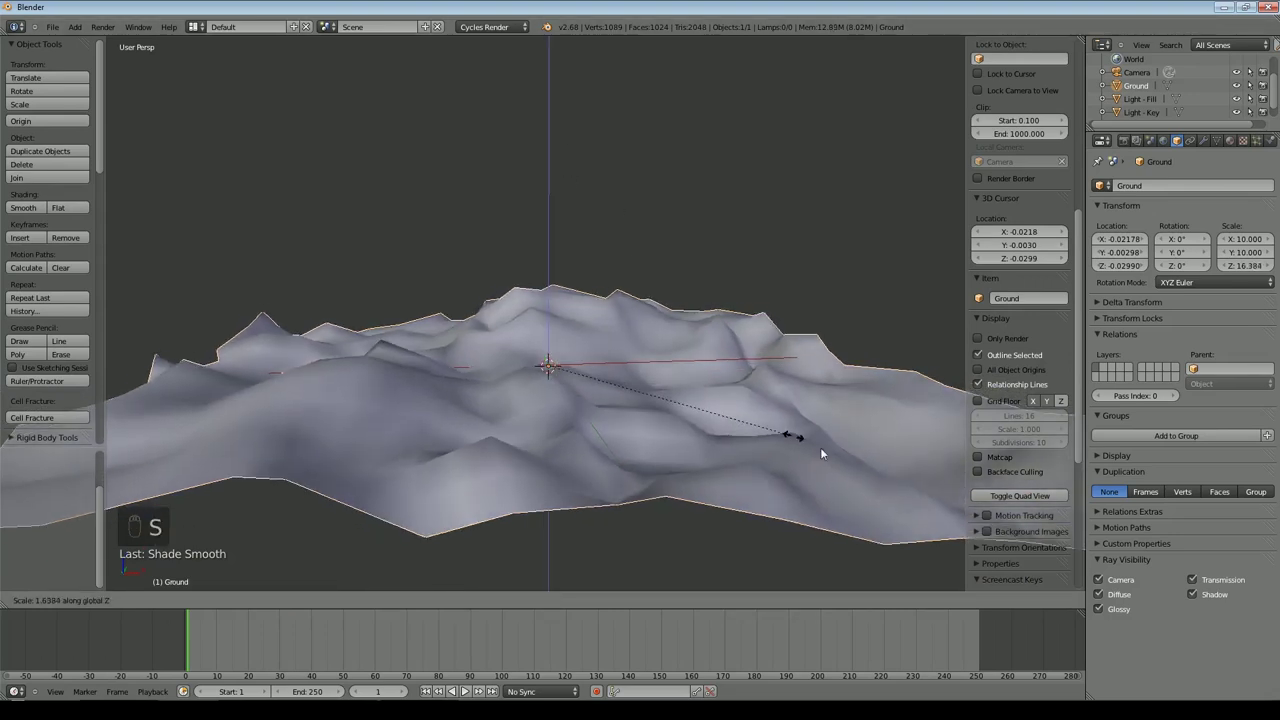
{"action": "left_click", "coordinate": [858, 462]}
{"action": "middle_click_drag", "start_coordinate": [633, 358], "coordinate": [564, 395]}
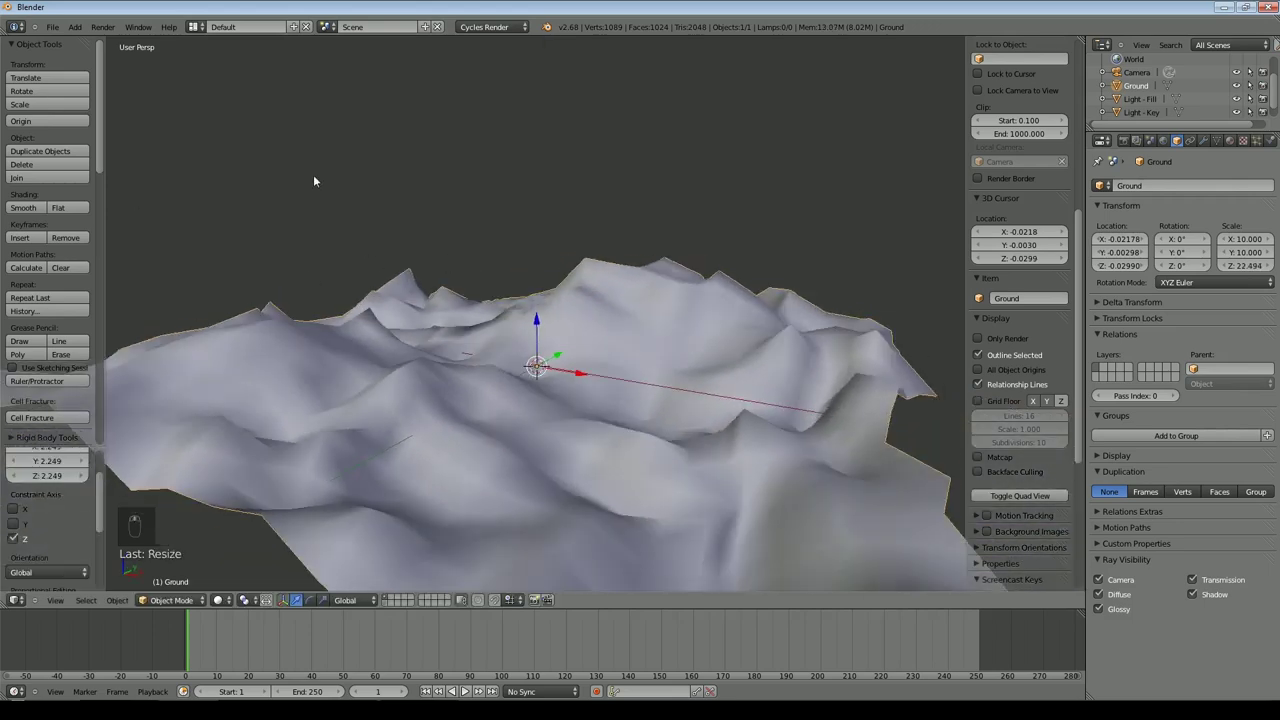
Step: Add a Subdivision Surface modifier to the Ground with its default levels
{"action": "left_click", "coordinate": [1204, 140]}
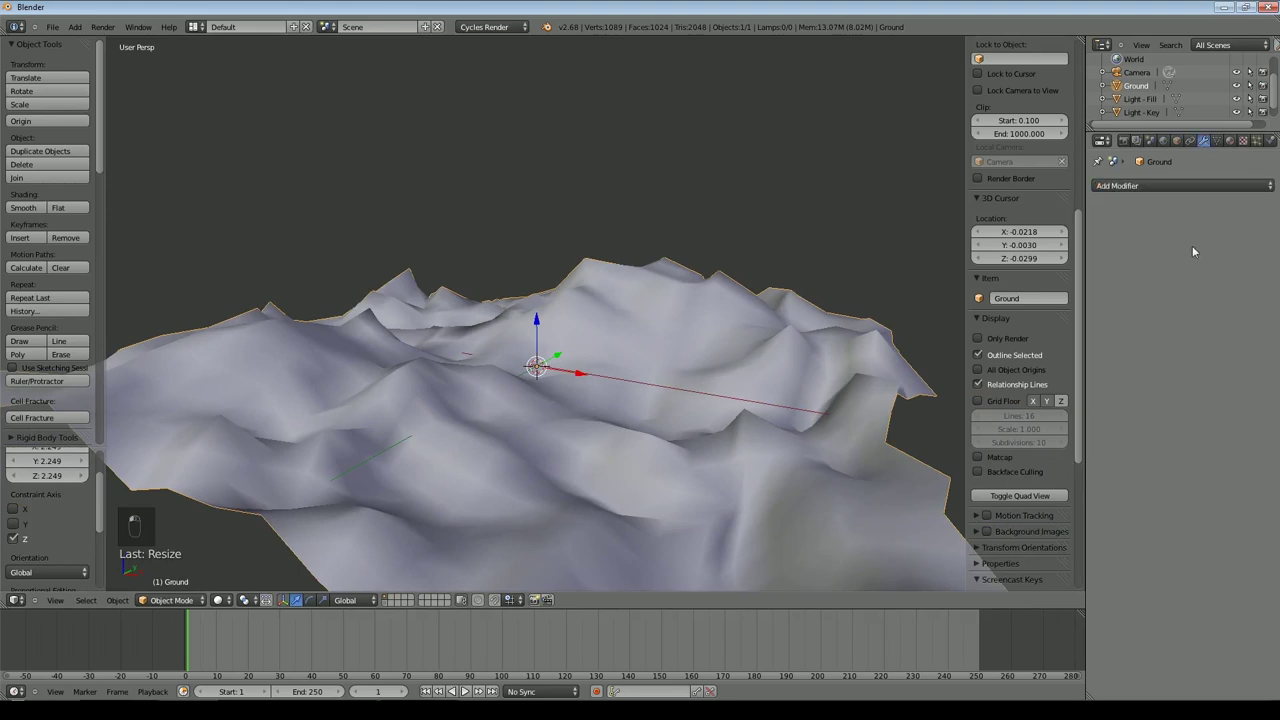
{"action": "left_click", "coordinate": [1180, 185]}
{"action": "left_click", "coordinate": [987, 404]}
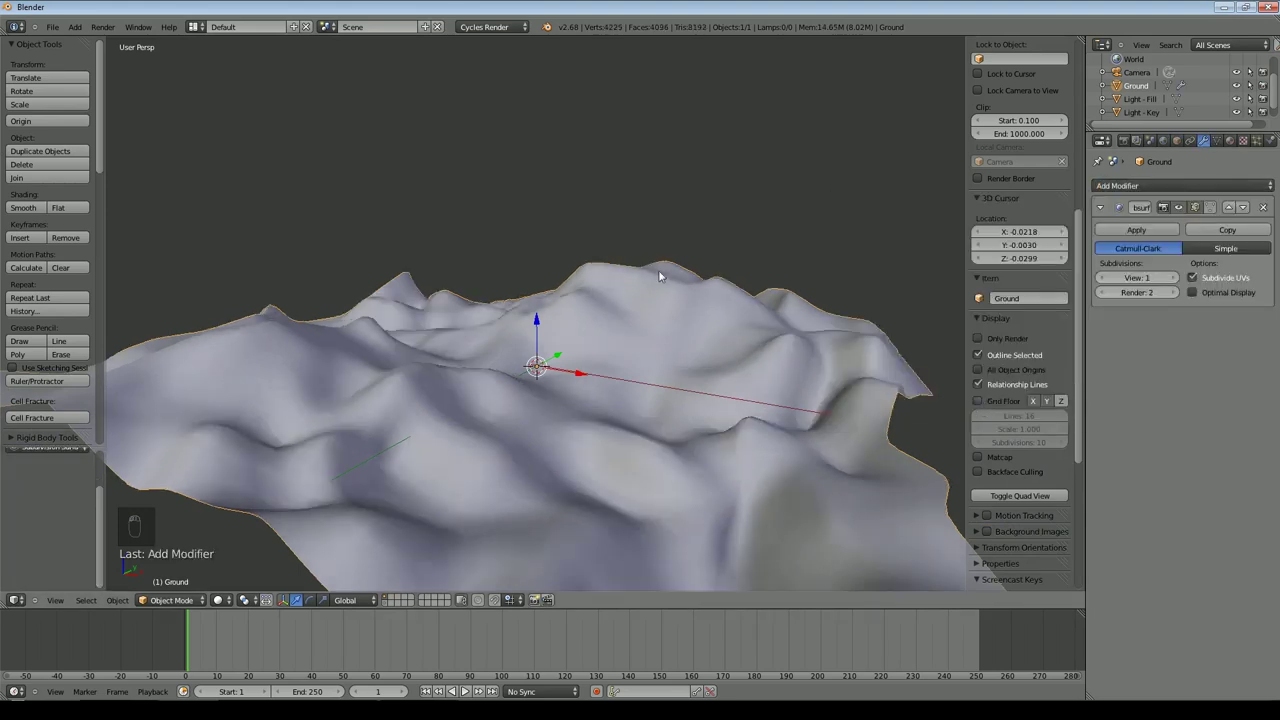
{"action": "middle_click_drag", "start_coordinate": [651, 285], "coordinate": [826, 306]}
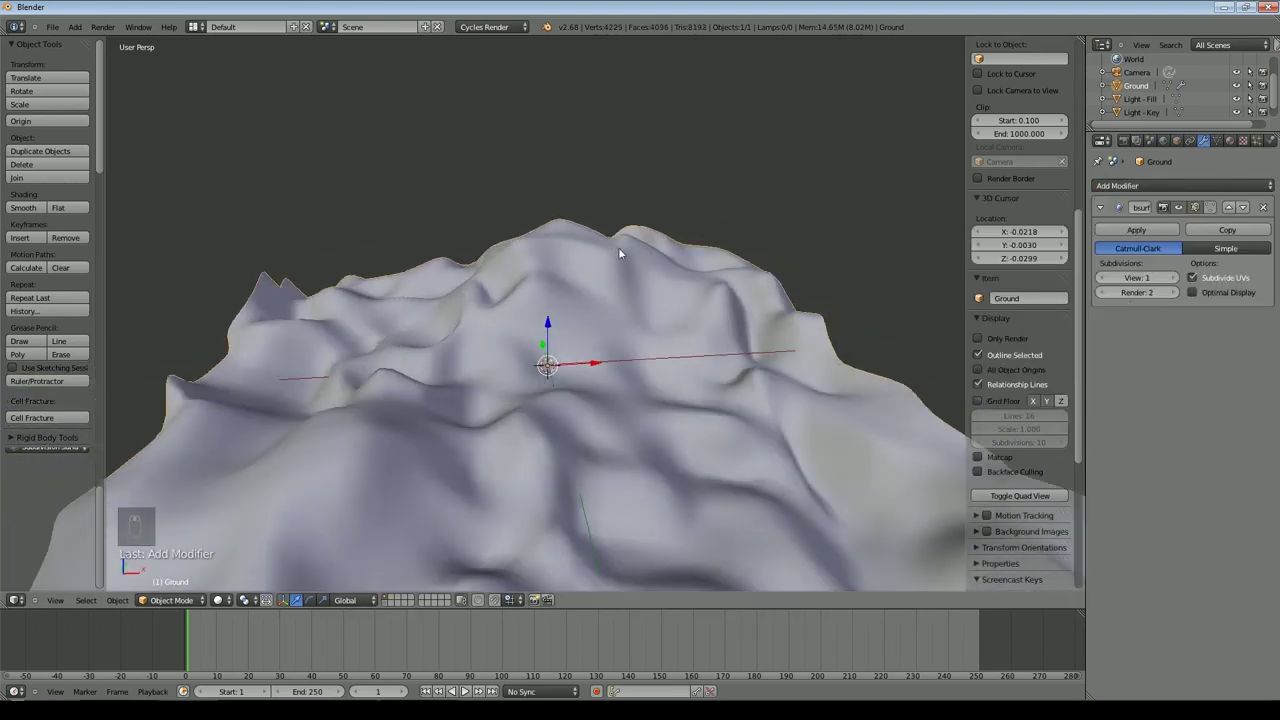
{"action": "middle_click_drag", "start_coordinate": [756, 259], "coordinate": [943, 206]}
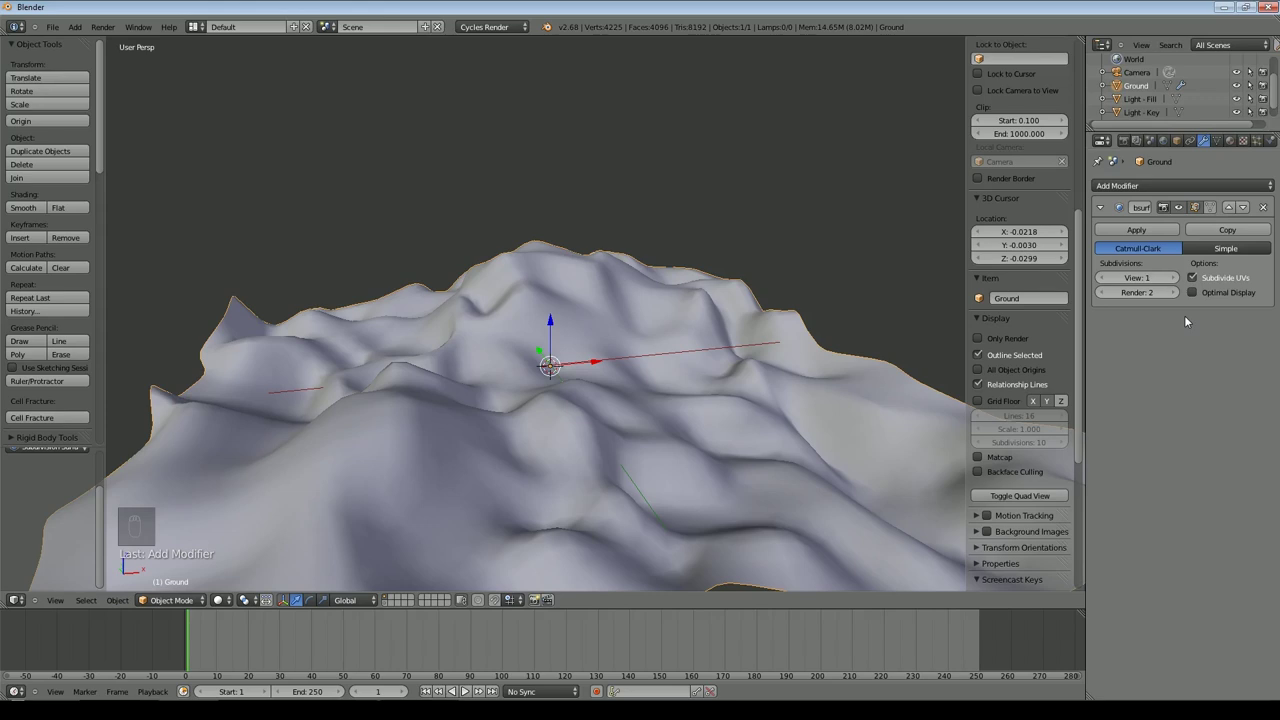
{"action": "middle_click_drag", "start_coordinate": [686, 371], "coordinate": [670, 290]}
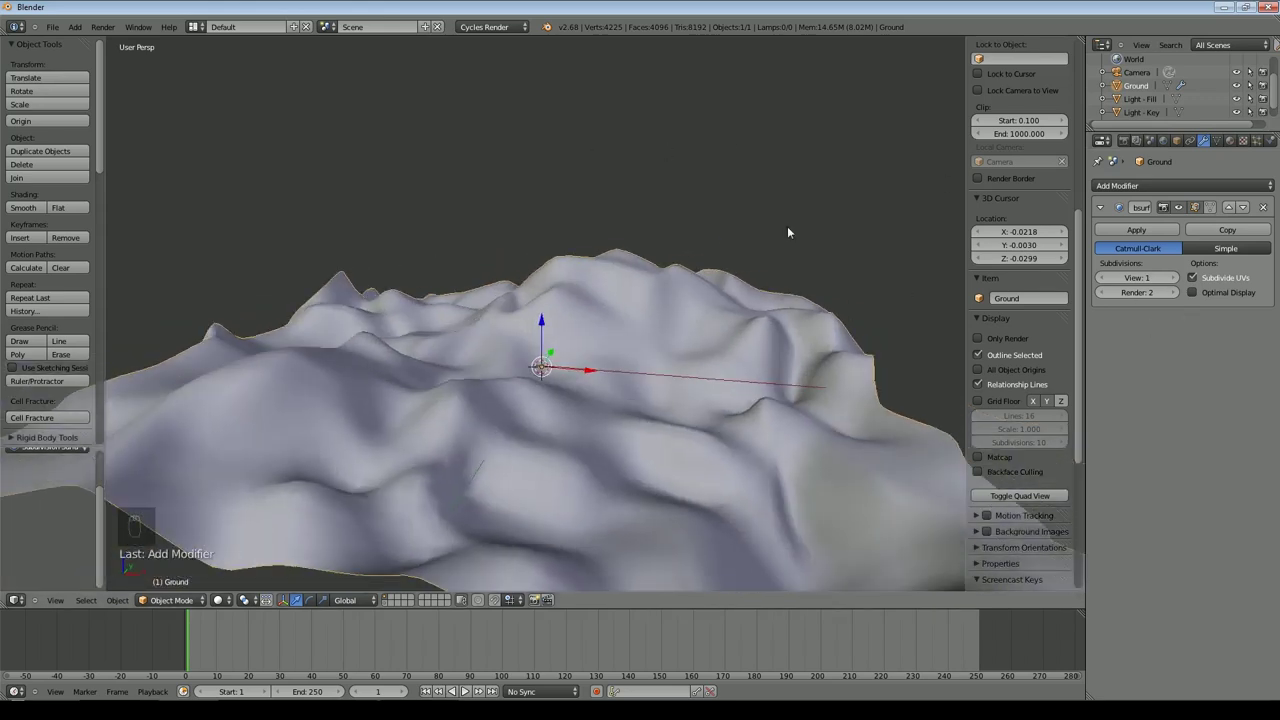
Step: Compare the terrain with and without the Subdivision Surface modifier in the viewport
{"action": "left_click", "coordinate": [1177, 207]}
{"action": "middle_click_drag", "start_coordinate": [850, 300], "coordinate": [723, 254]}
{"action": "left_click", "coordinate": [1177, 207]}
Step: Hide the 3D view's properties sidebar and enter Edit Mode on the Ground with all vertices deselected
{"action": "scroll", "coordinate": [699, 305], "scroll_direction": "down", "scroll_amount": 2}
{"action": "key", "text": "n"}
{"action": "scroll", "coordinate": [640, 268], "scroll_direction": "up", "scroll_amount": 3}
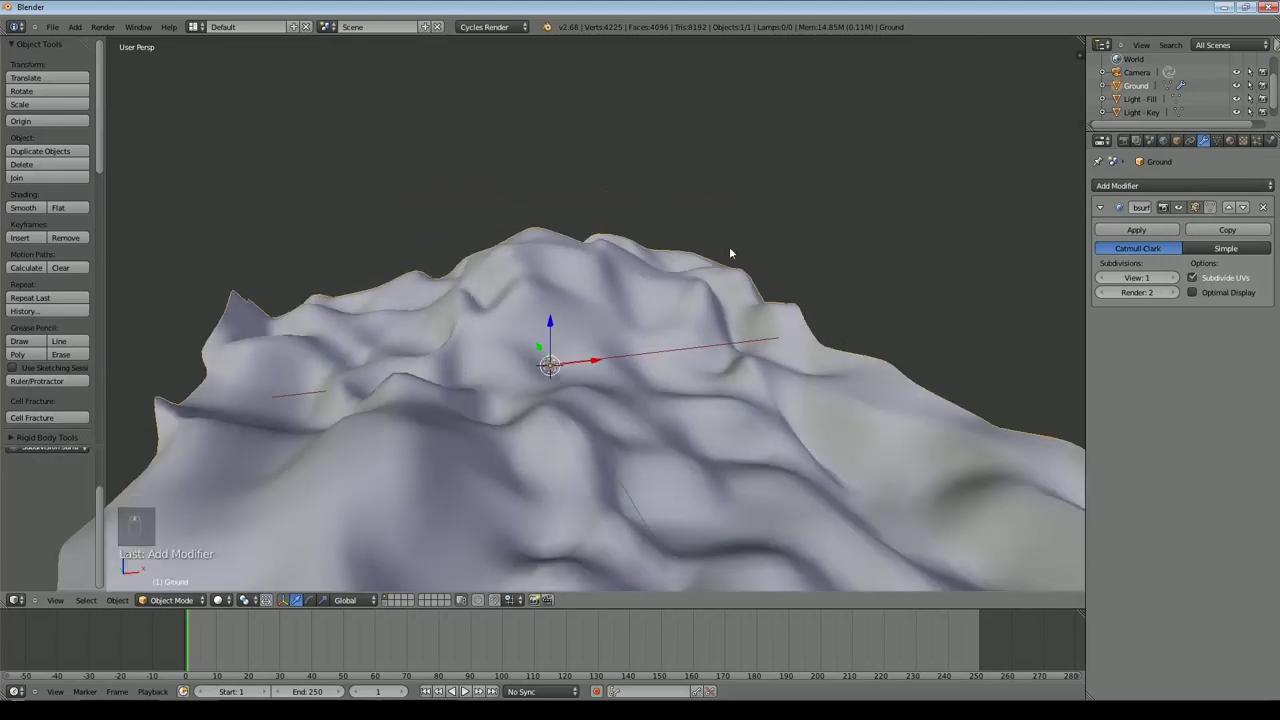
{"action": "scroll", "coordinate": [688, 194], "scroll_direction": "down", "scroll_amount": 3}
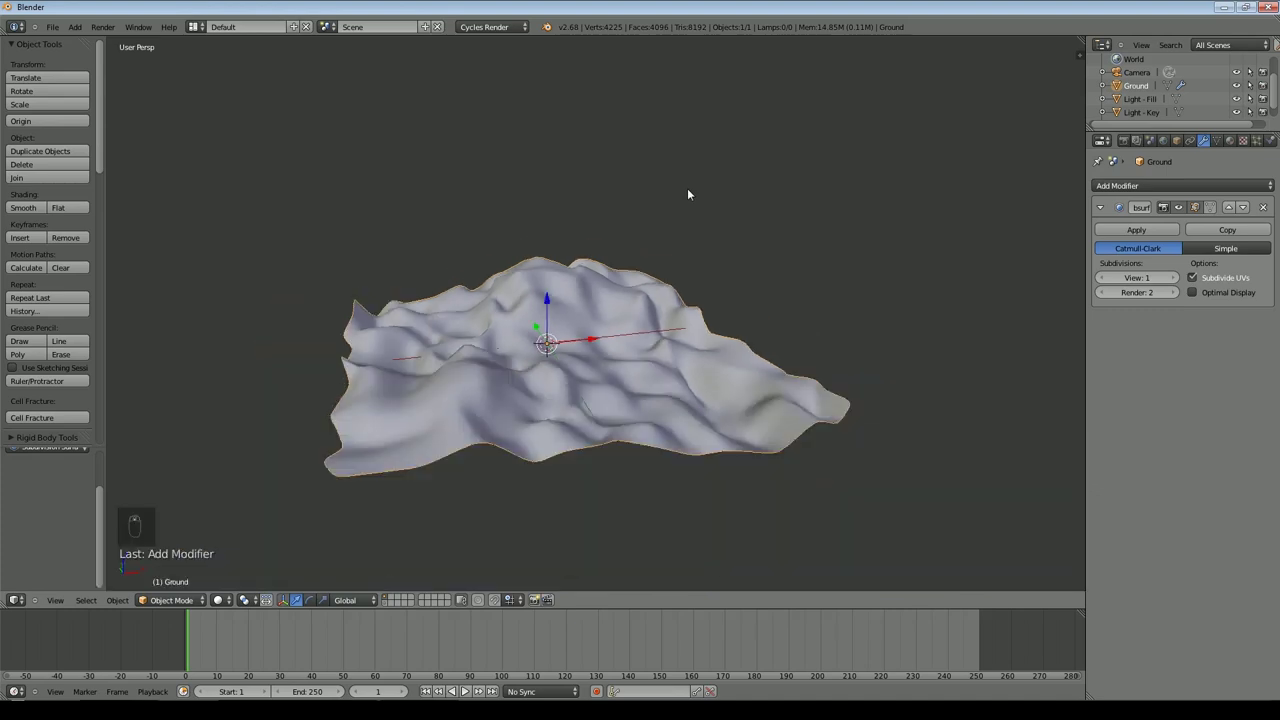
{"action": "key", "text": "Tab"}
{"action": "key", "text": "a"}
{"action": "key", "text": "a"}
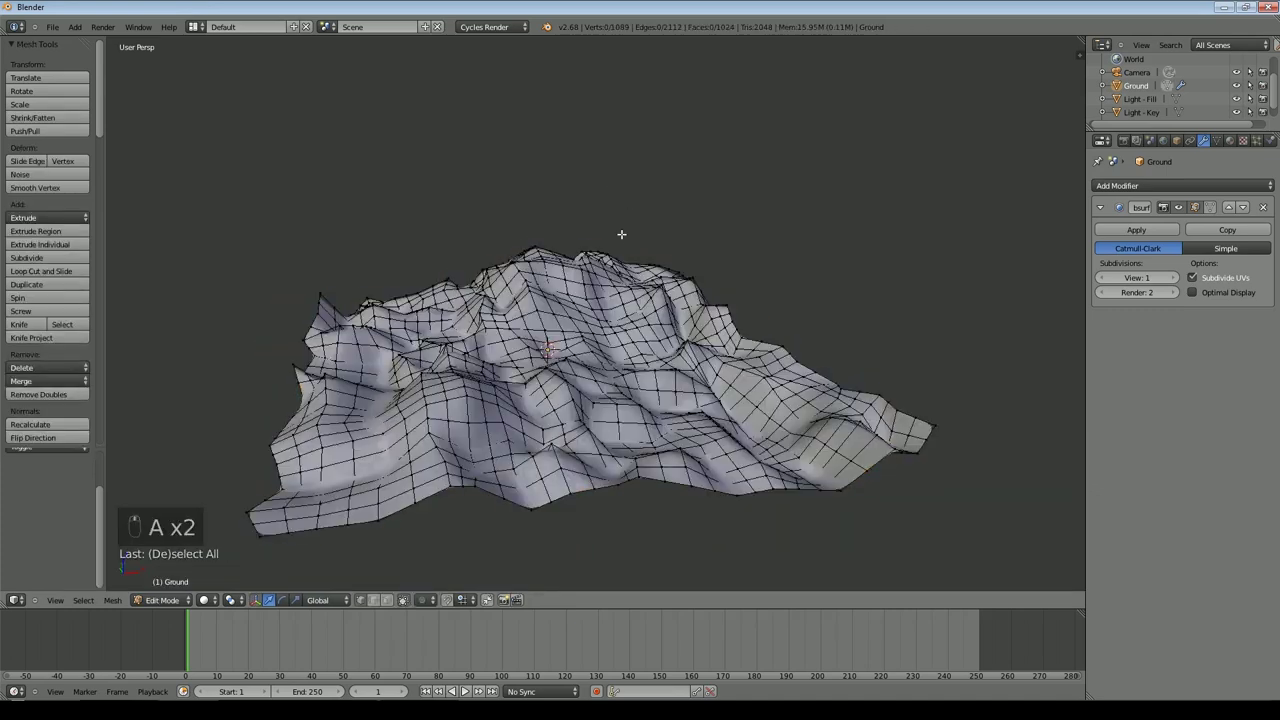
{"action": "middle_click_drag", "start_coordinate": [632, 310], "coordinate": [557, 372]}
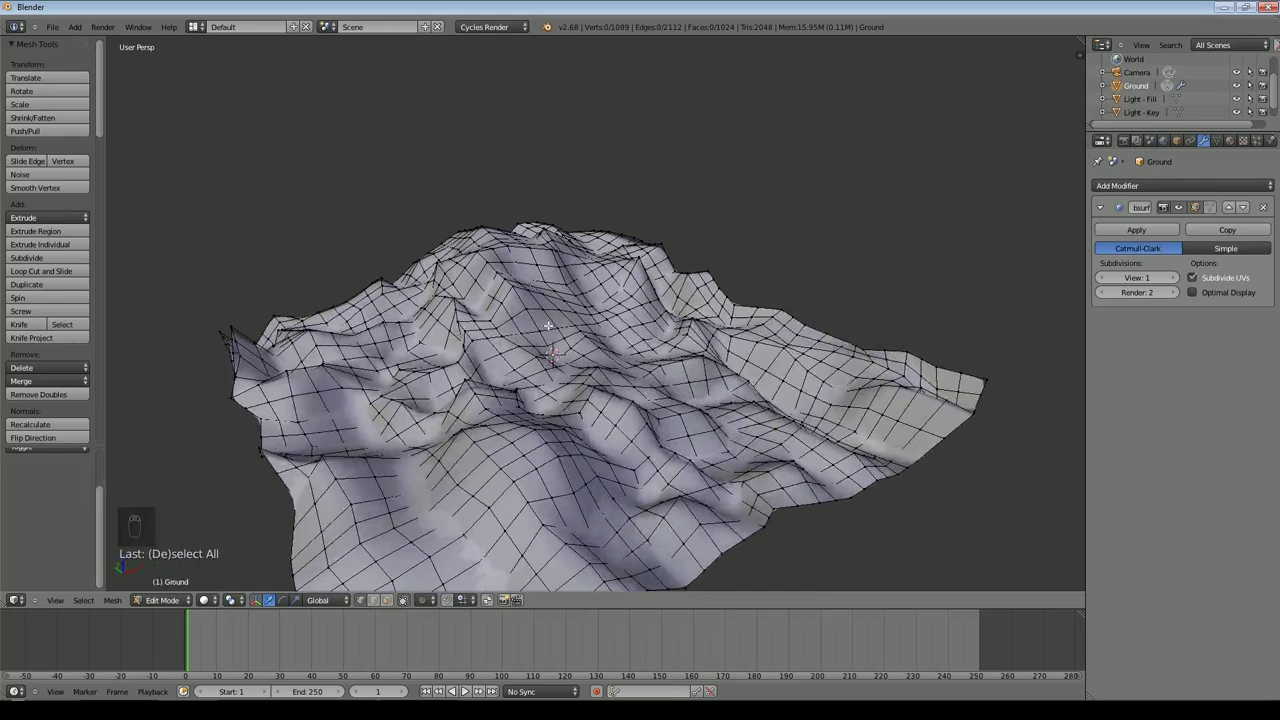
{"action": "middle_click_drag", "start_coordinate": [686, 390], "coordinate": [638, 394]}
Step: With proportional editing at size about 4.59, lower three vertices near the terrain's front middle about 2.05 along Z, and return to Object Mode
{"action": "key", "text": "o"}
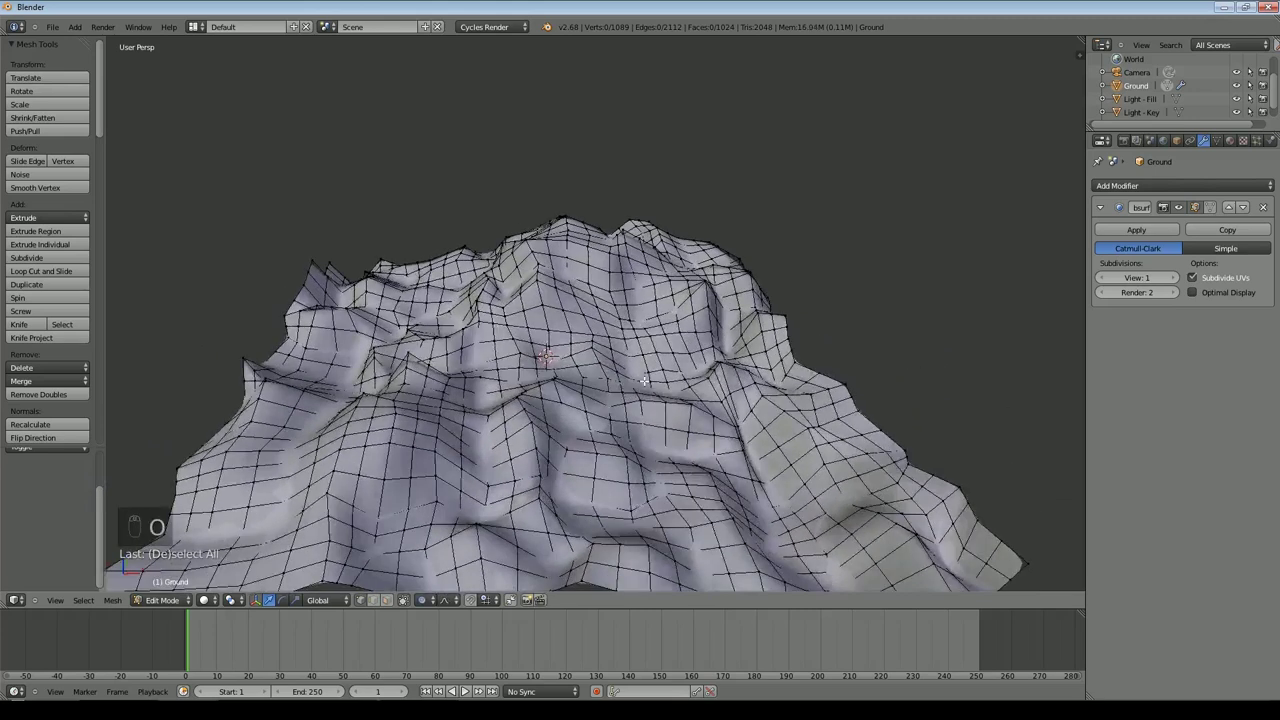
{"action": "right_click", "coordinate": [669, 455]}
{"action": "right_click", "coordinate": [598, 455]}
{"action": "mouse_move", "coordinate": [645, 404]}
{"action": "middle_mouse_down"}
{"action": "mouse_move", "coordinate": [724, 452]}
{"action": "mouse_move", "coordinate": [636, 396]}
{"action": "middle_mouse_up"}
{"action": "key", "text": "g"}
{"action": "key", "text": "z"}
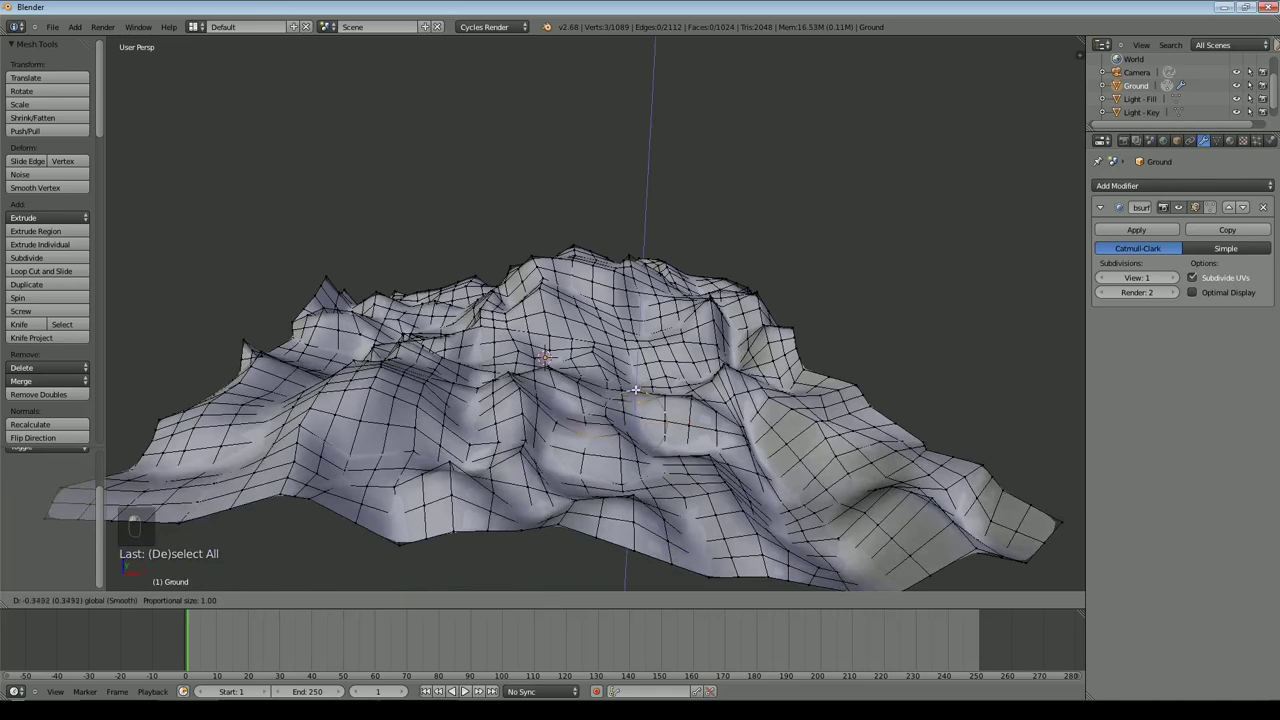
{"action": "scroll", "coordinate": [619, 405], "scroll_direction": "down", "scroll_amount": 9}
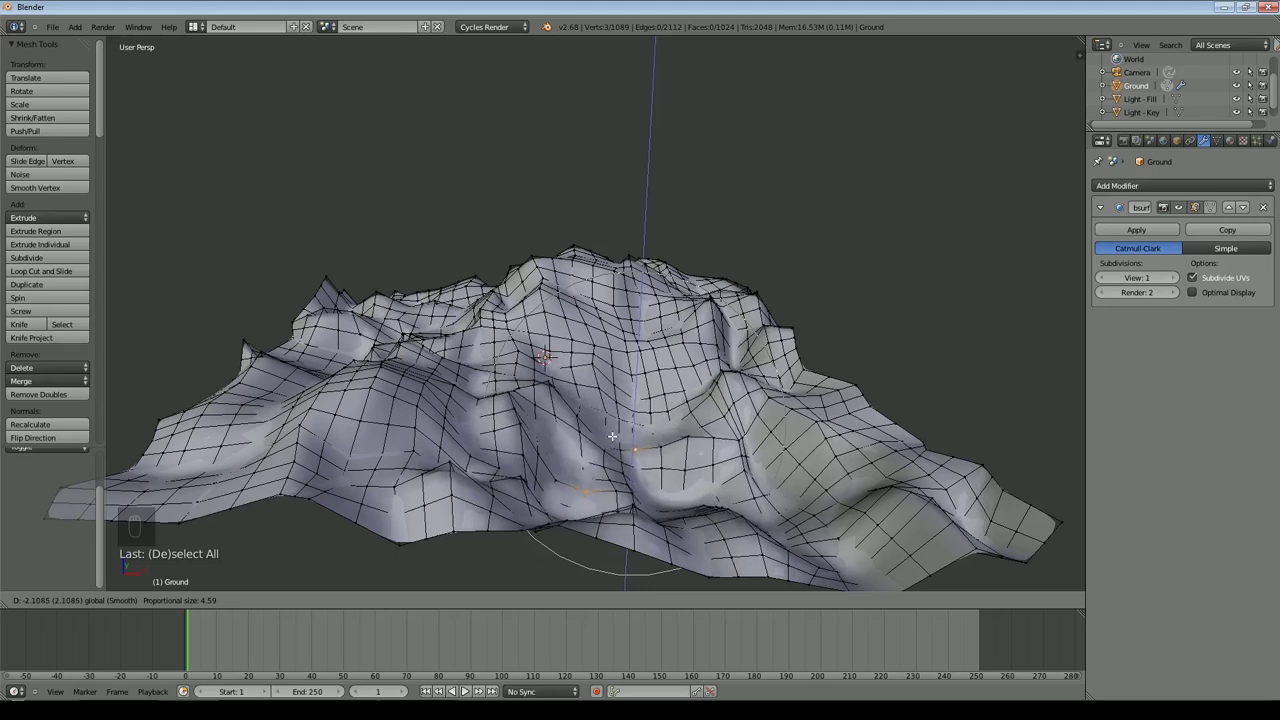
{"action": "left_click", "coordinate": [613, 436]}
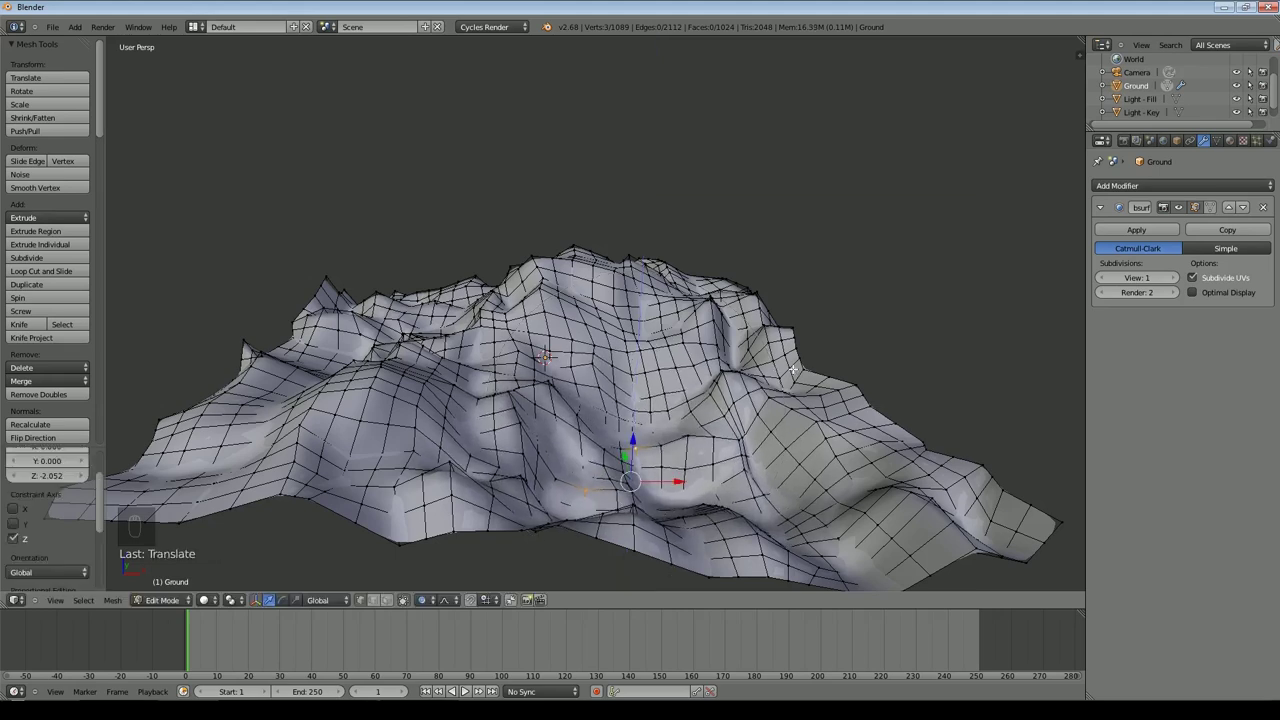
{"action": "key", "text": "Tab"}
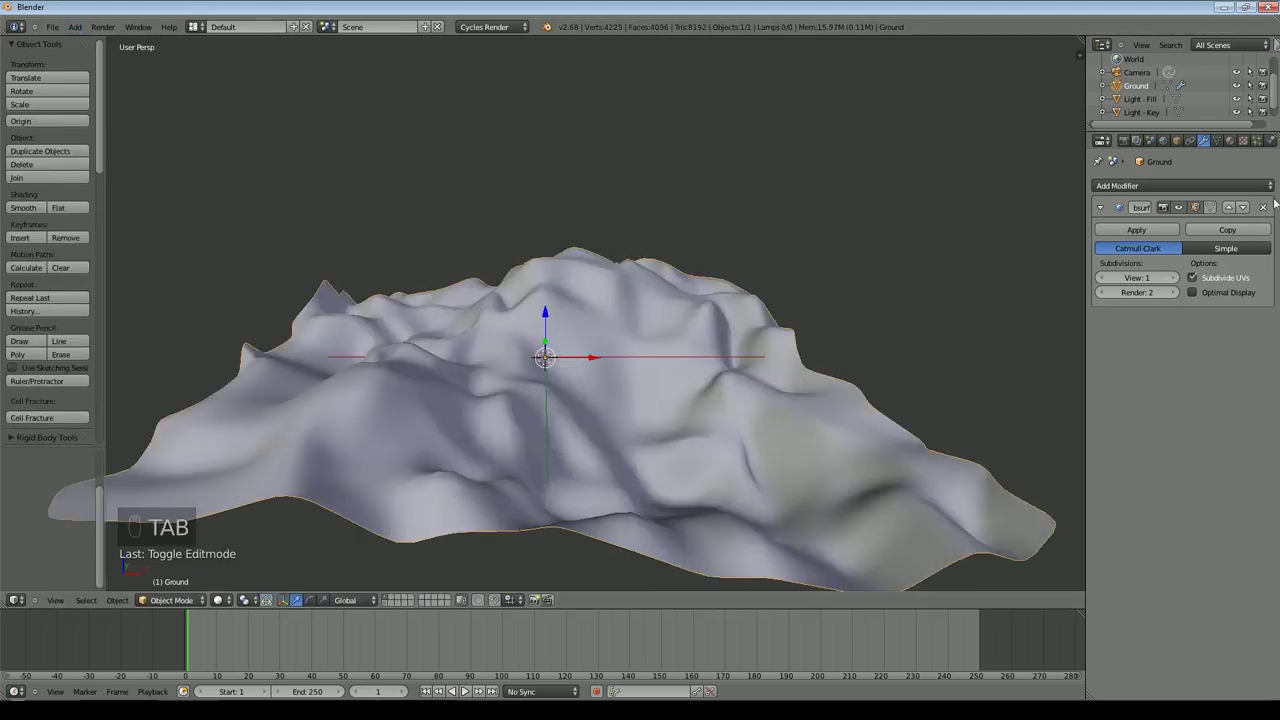
Step: Create a new Diffuse BSDF material for the Ground and set its color to dark brown
{"action": "left_click", "coordinate": [1231, 140]}
{"action": "left_click", "coordinate": [1147, 232]}
{"action": "left_click", "coordinate": [1215, 293]}
{"action": "left_click", "coordinate": [1207, 293]}
{"action": "left_click", "coordinate": [1156, 143]}
{"action": "left_click_drag", "start_coordinate": [1158, 150], "coordinate": [1165, 183]}
{"action": "left_click", "coordinate": [1250, 168]}
{"action": "left_click", "coordinate": [1112, 386]}
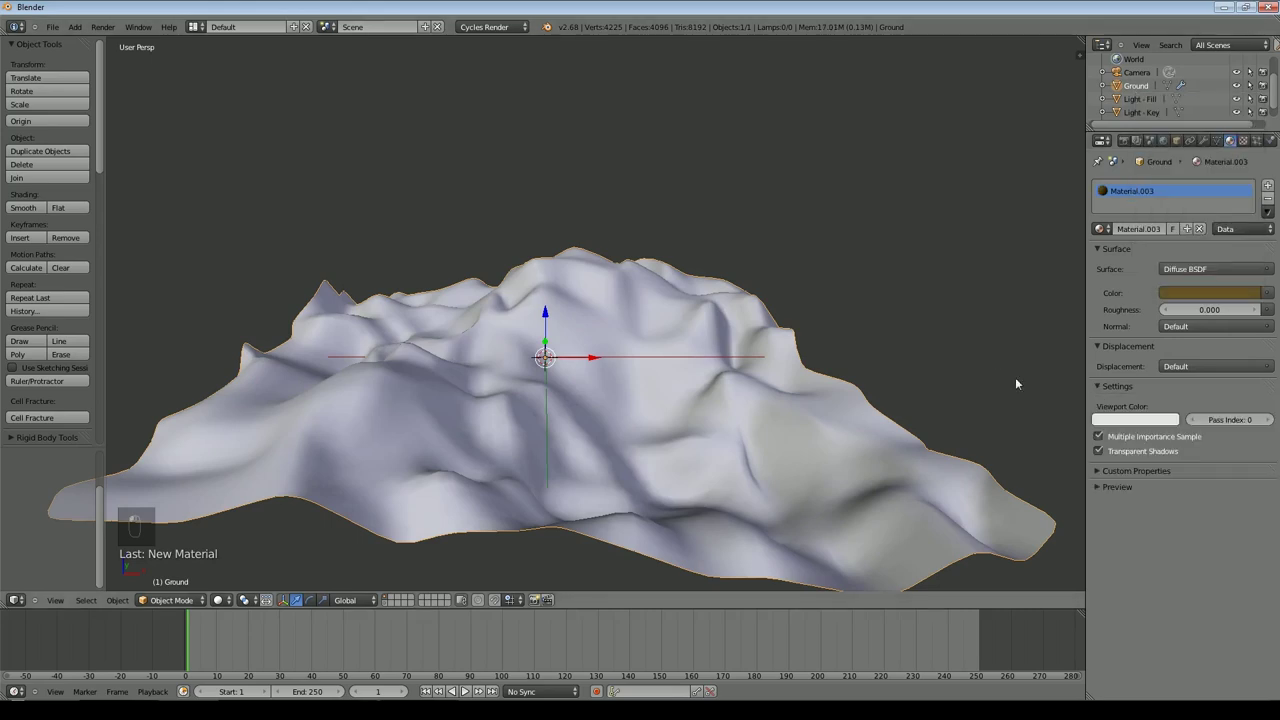
Step: Set the Ground material's viewport color to match its brown surface color by sampling it with the eyedropper
{"action": "left_click", "coordinate": [1158, 420]}
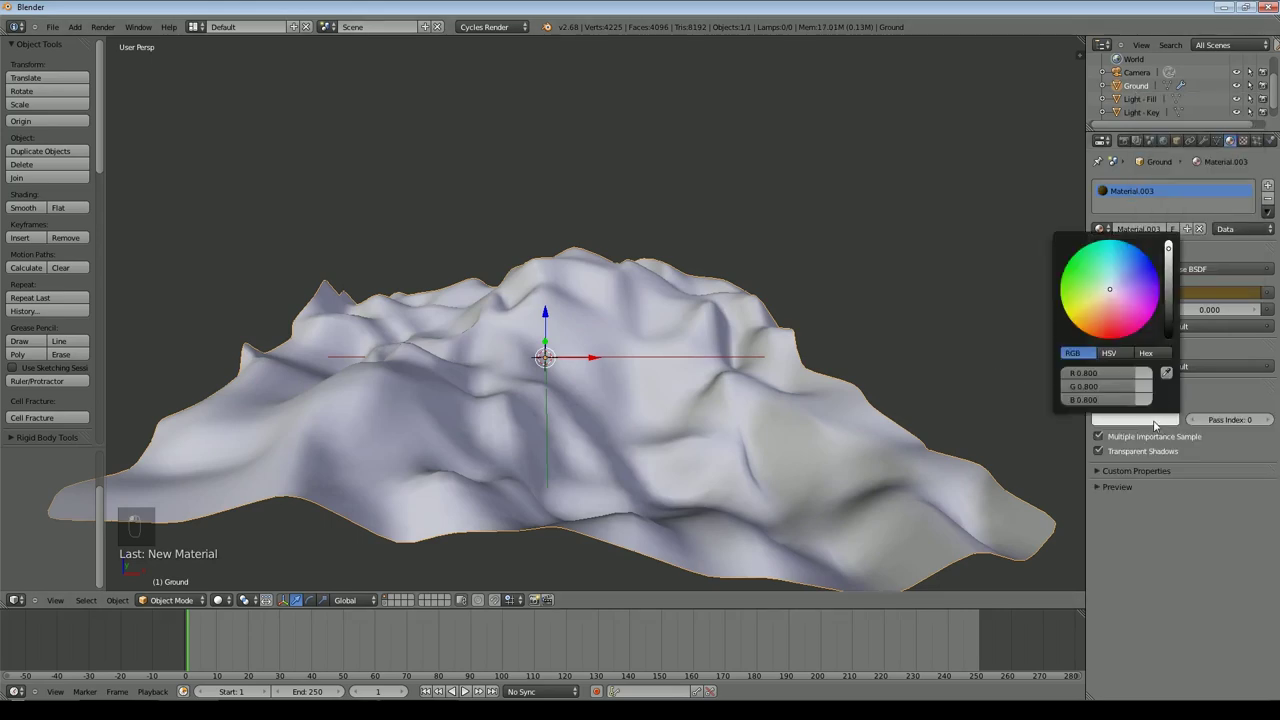
{"action": "left_click", "coordinate": [1165, 374]}
{"action": "left_click", "coordinate": [1215, 292]}
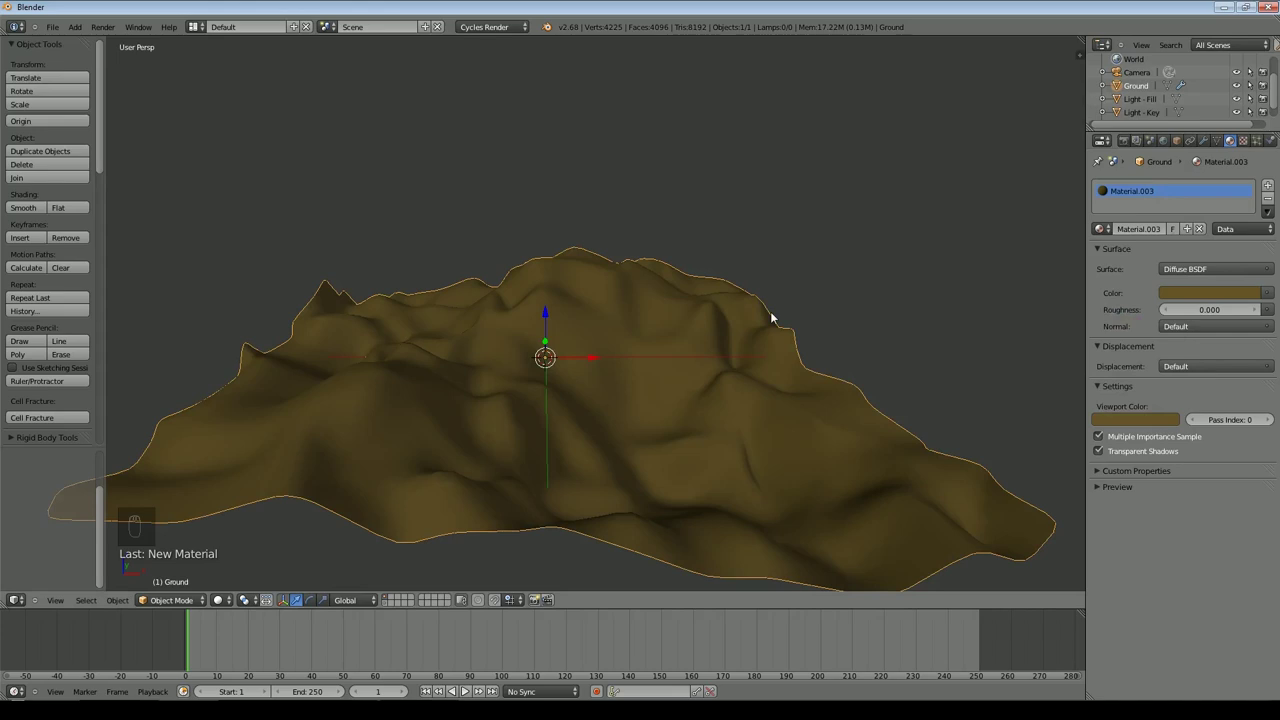
Step: Add a mesh plane at the 3D cursor and rename it water
{"action": "middle_click_drag", "start_coordinate": [770, 318], "coordinate": [755, 372]}
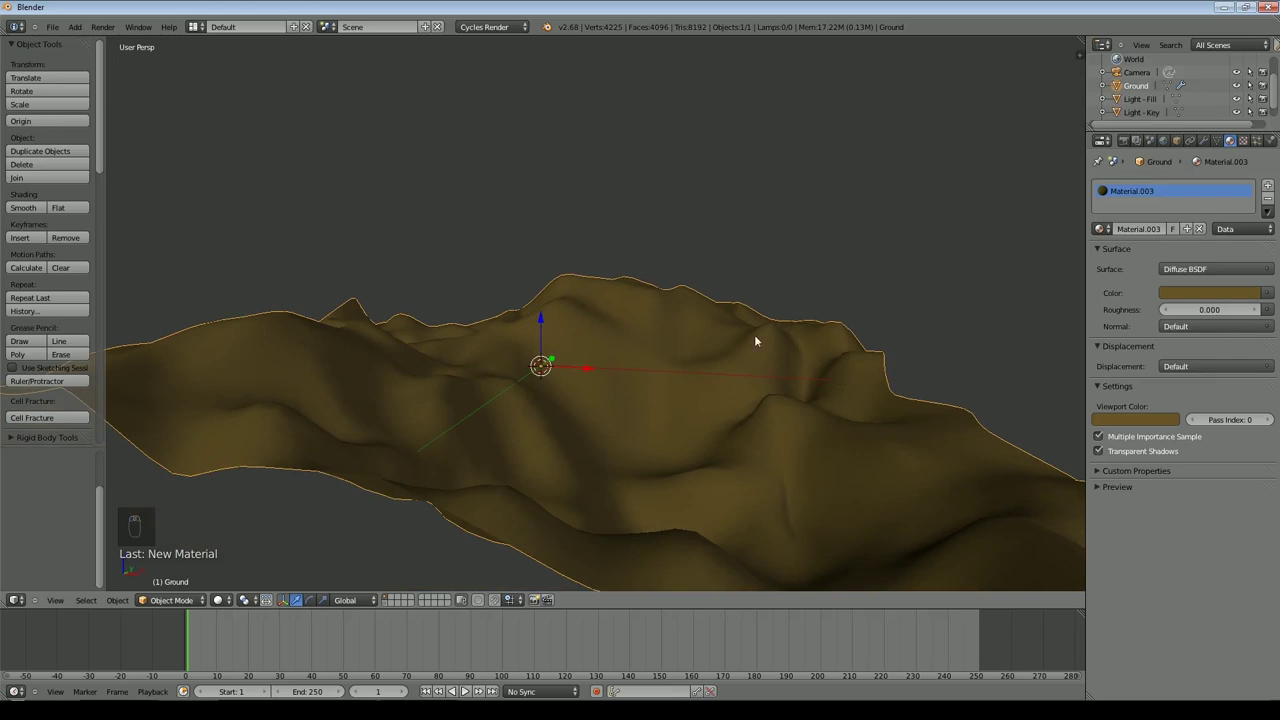
{"action": "left_click", "coordinate": [75, 26]}
{"action": "mouse_move", "coordinate": [90, 40]}
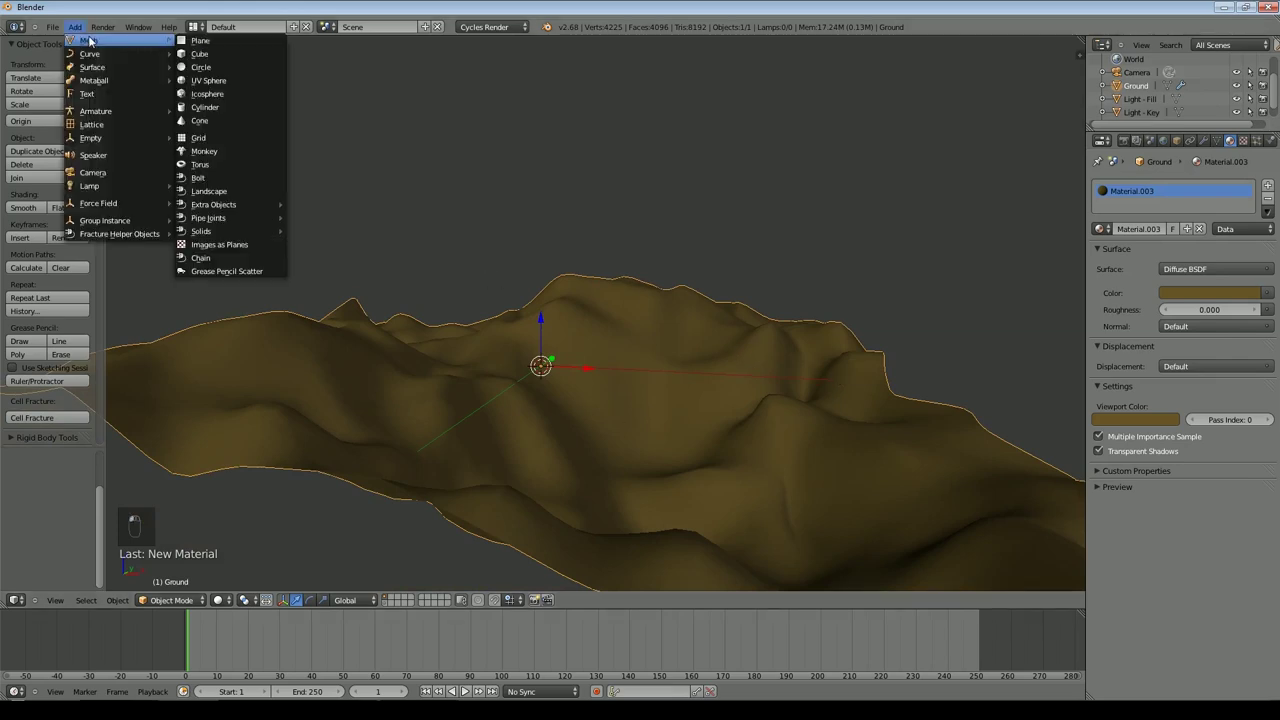
{"action": "left_click", "coordinate": [212, 41]}
{"action": "left_click", "coordinate": [1176, 140]}
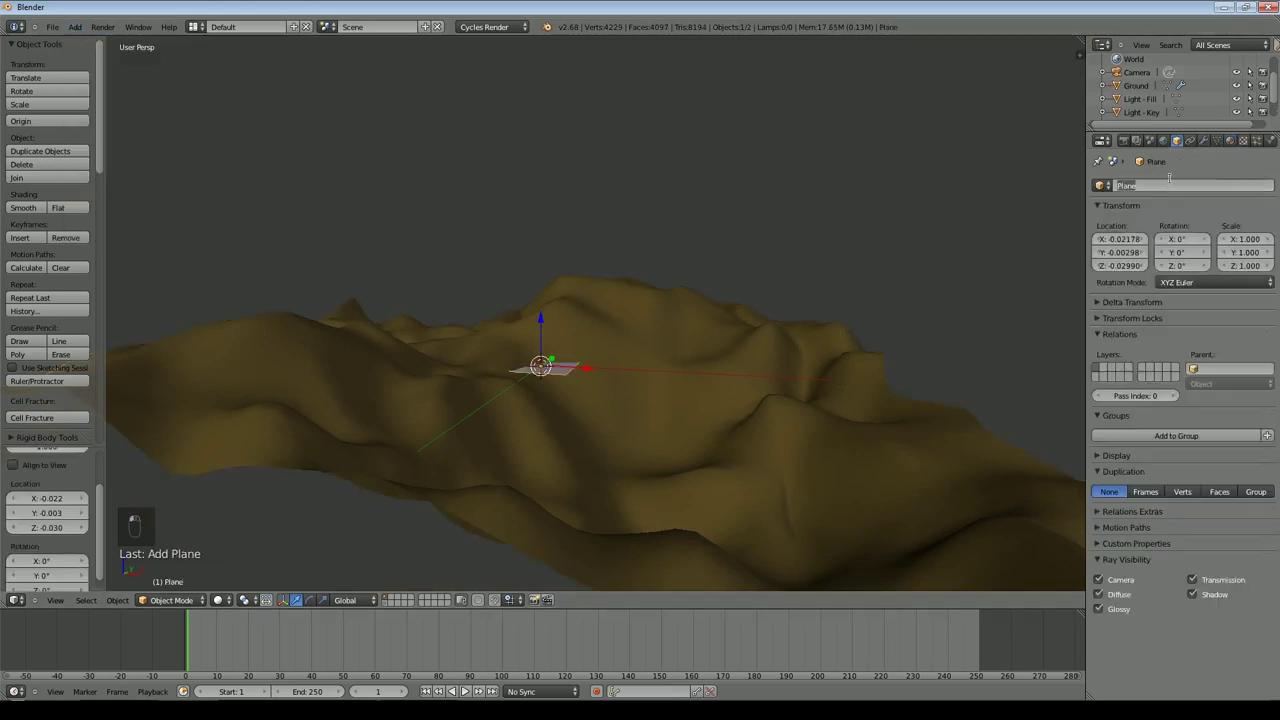
{"action": "left_click", "coordinate": [1169, 179]}
{"action": "type", "text": "water"}
{"action": "key", "text": "Return"}
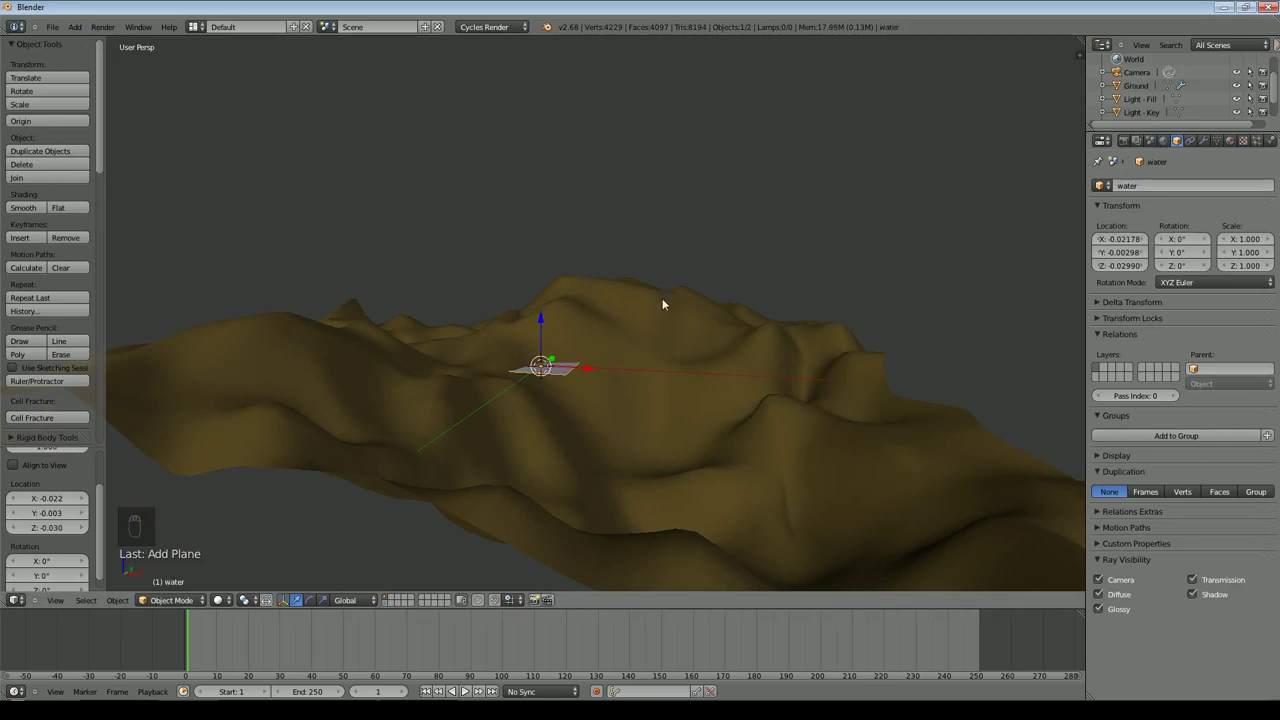
Step: Scale the water plane uniformly up to about 5.577
{"action": "key", "text": "s"}
{"action": "left_click", "coordinate": [1008, 436]}
{"action": "key", "text": "s"}
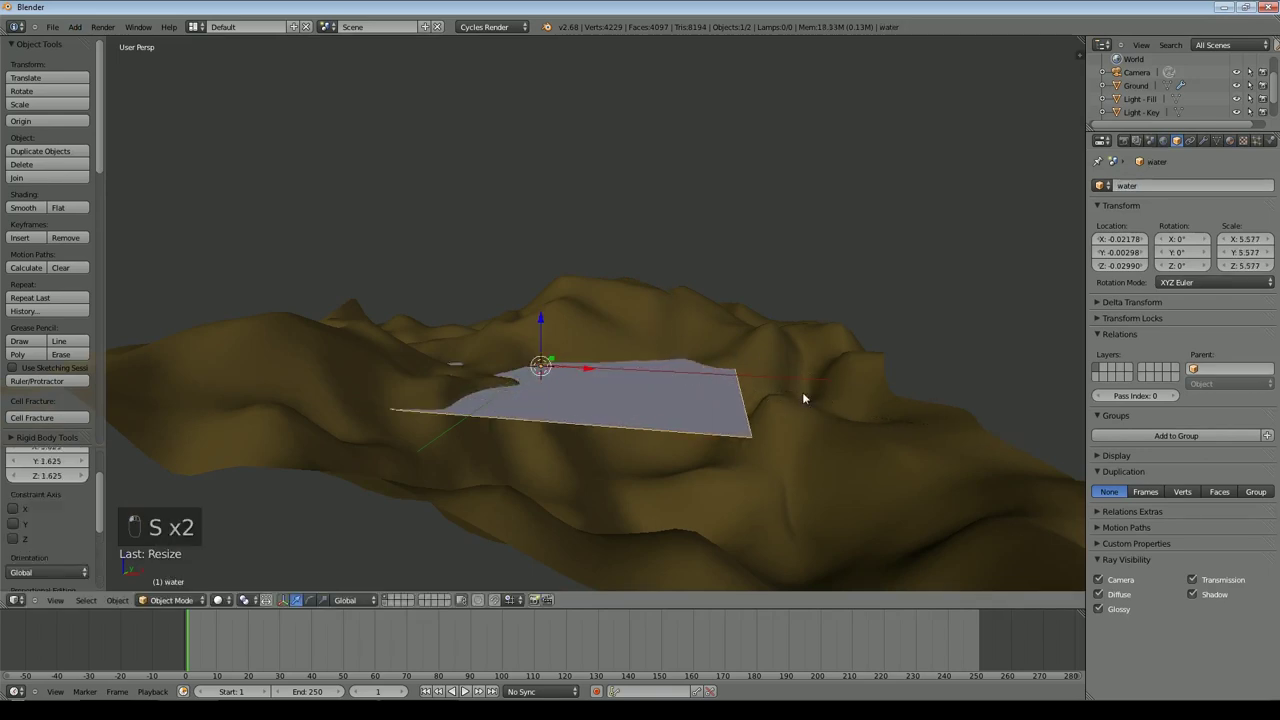
Step: Move the water plane into the terrain's basin at about X 3.71, Y -3.66, Z -1.13
{"action": "key", "text": "KP_7"}
{"action": "key", "text": "g"}
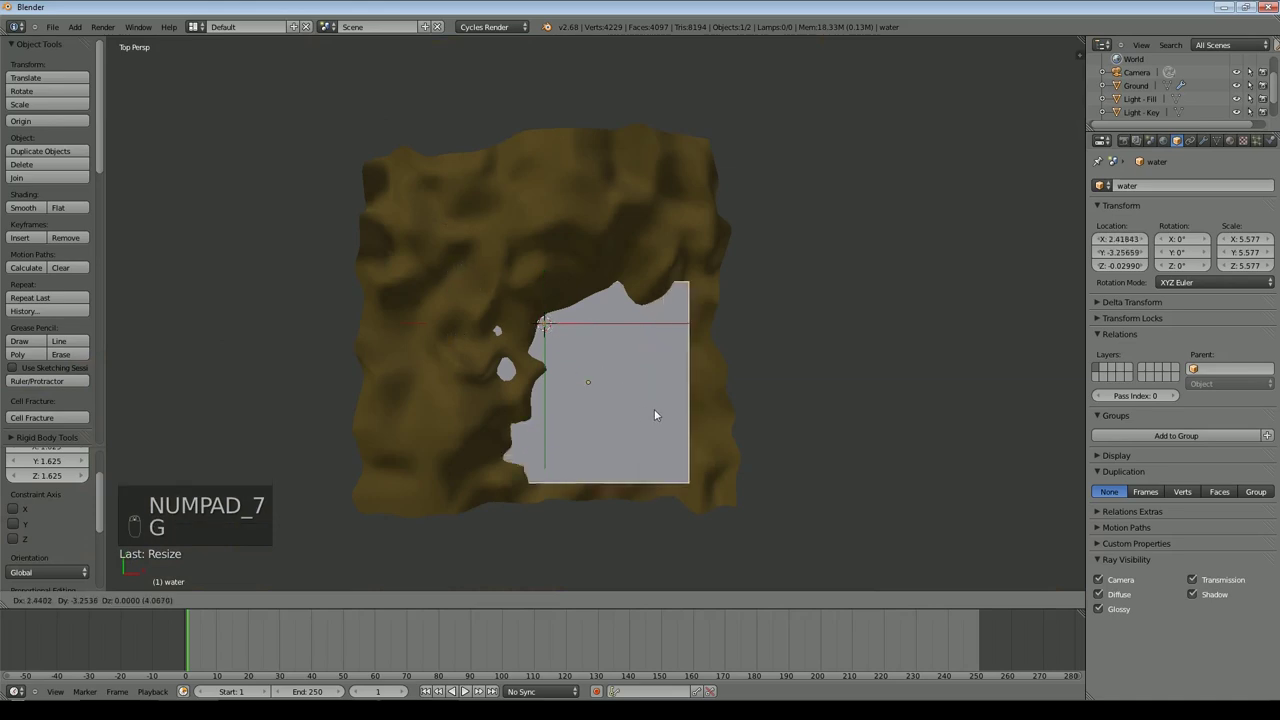
{"action": "left_click", "coordinate": [658, 408]}
{"action": "middle_click_drag", "start_coordinate": [658, 408], "coordinate": [828, 352]}
{"action": "left_click_drag", "start_coordinate": [615, 318], "coordinate": [619, 348]}
{"action": "middle_click_drag", "start_coordinate": [748, 371], "coordinate": [609, 400]}
{"action": "left_click_drag", "start_coordinate": [609, 393], "coordinate": [610, 402]}
{"action": "middle_click_drag", "start_coordinate": [700, 420], "coordinate": [734, 370]}
{"action": "scroll", "coordinate": [750, 370], "scroll_direction": "up", "scroll_amount": 4}
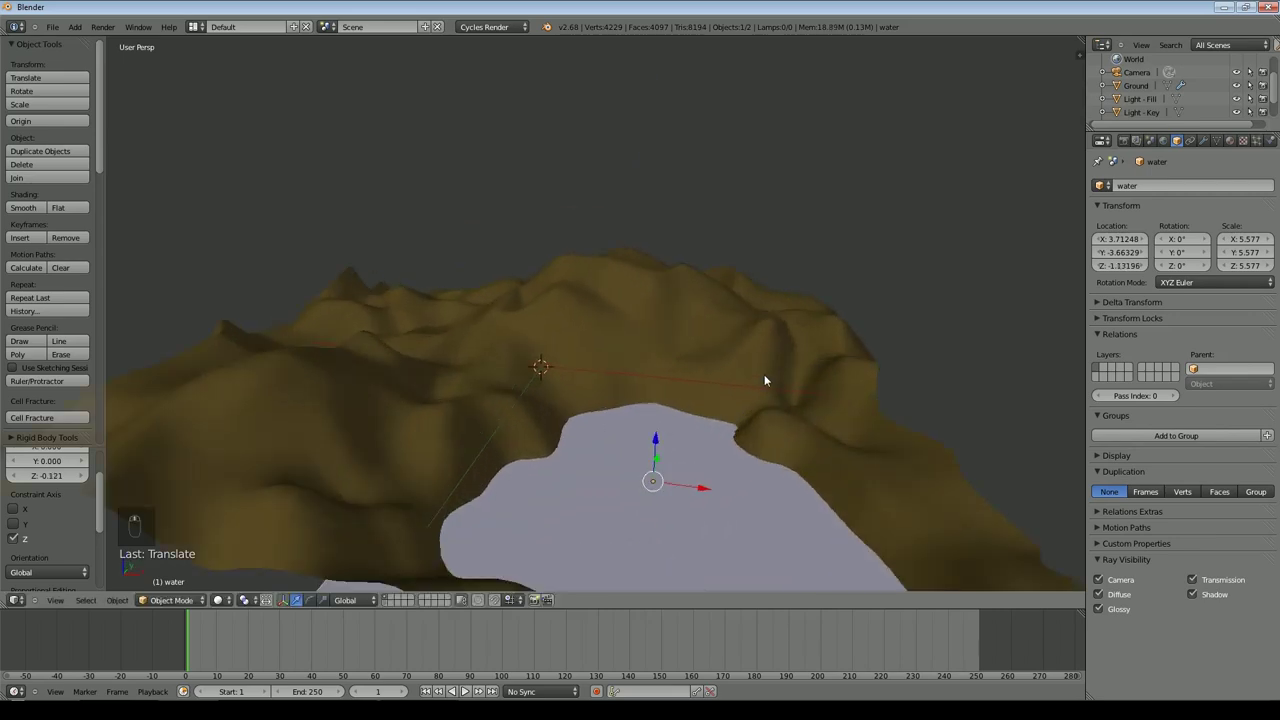
Step: Frame a low view across the pond toward the hills and align the active camera to it
{"action": "middle_click_drag", "start_coordinate": [797, 400], "coordinate": [837, 326]}
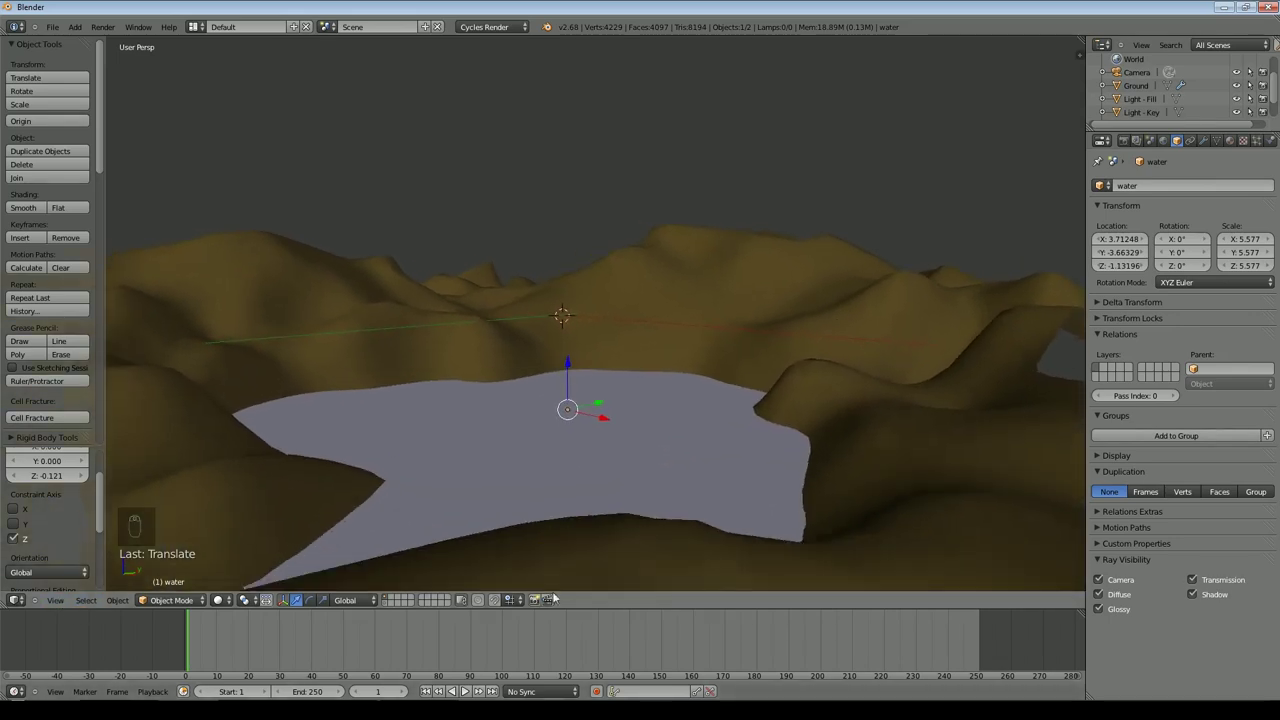
{"action": "left_click", "coordinate": [55, 600]}
{"action": "mouse_move", "coordinate": [95, 415]}
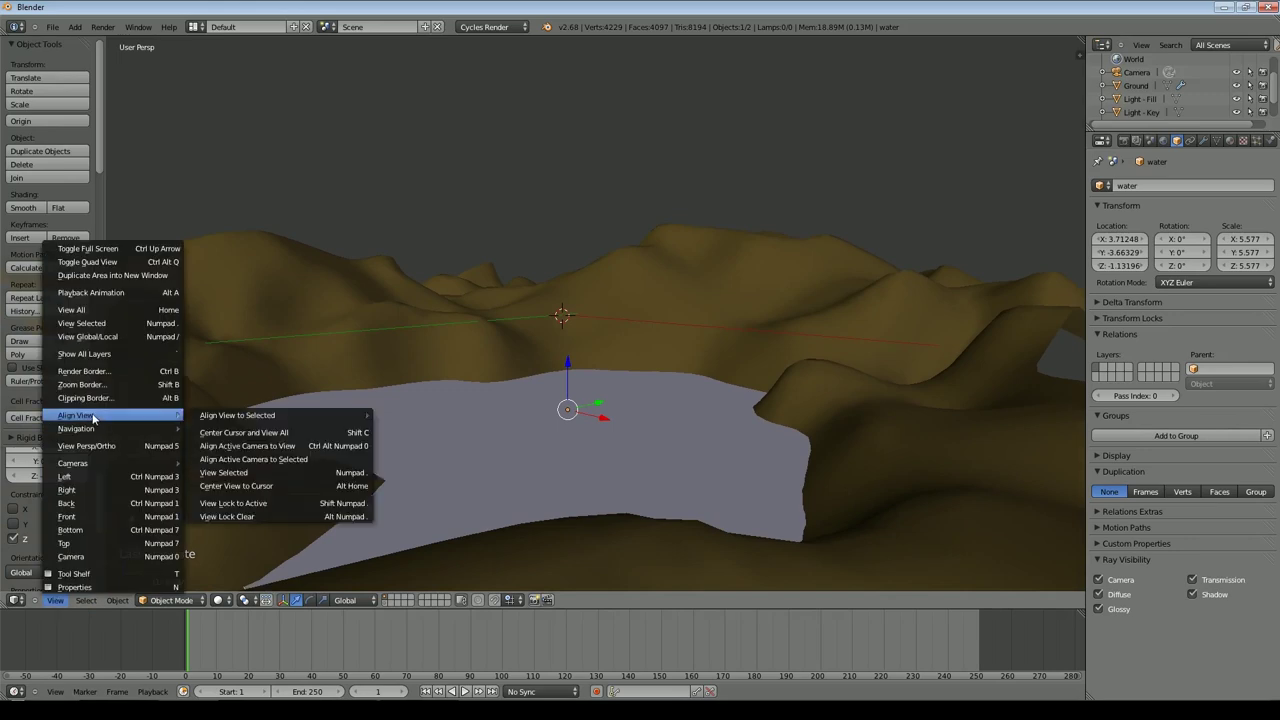
{"action": "left_click", "coordinate": [243, 446]}
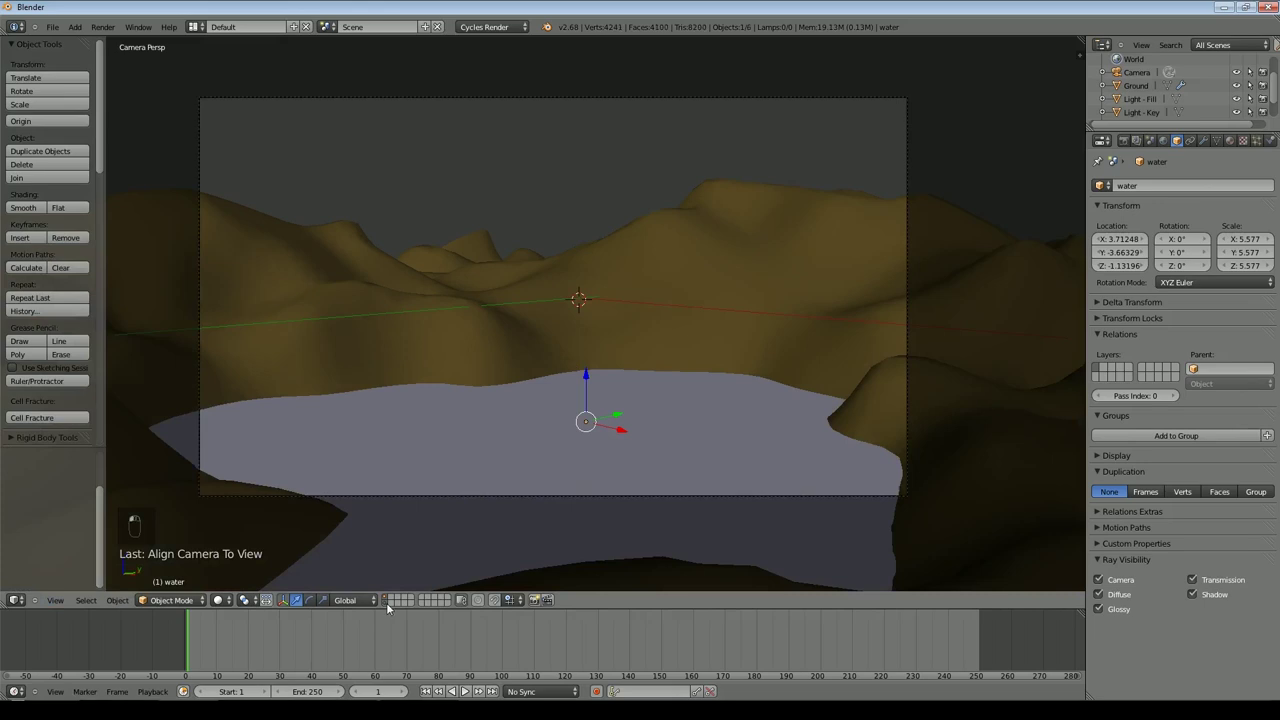
Step: Move the camera back about 1.7 along its local Z axis and set its X rotation to 86.428°
{"action": "right_click", "coordinate": [617, 495]}
{"action": "key", "text": "g"}
{"action": "key", "text": "z"}
{"action": "key", "text": "z"}
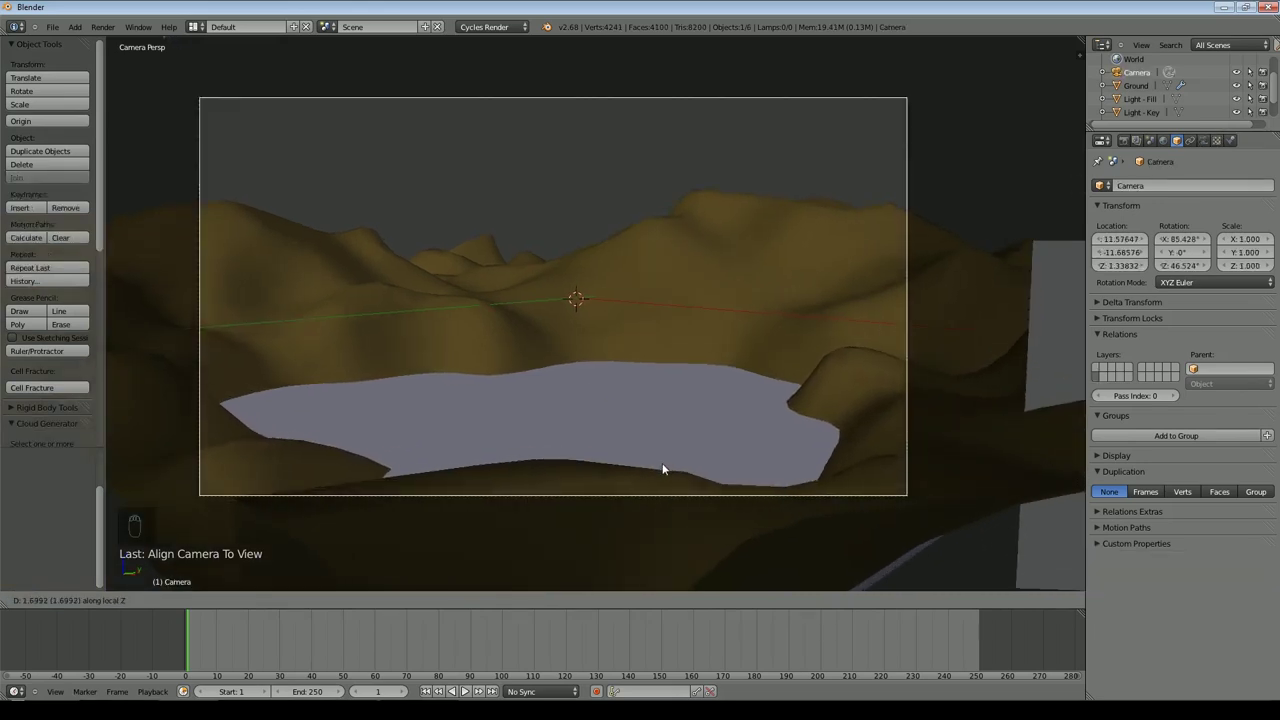
{"action": "left_click", "coordinate": [662, 468]}
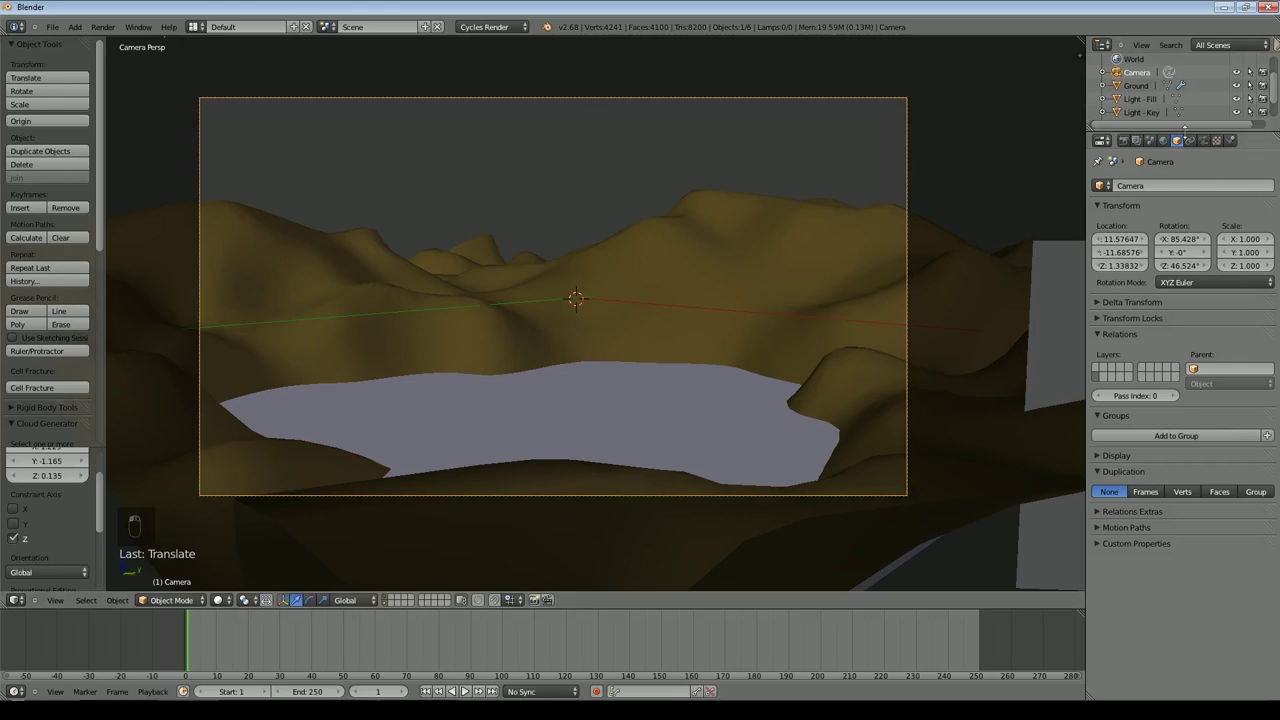
{"action": "left_click", "coordinate": [1206, 239]}
{"action": "key", "text": "Tab"}
{"action": "key", "text": "Tab"}
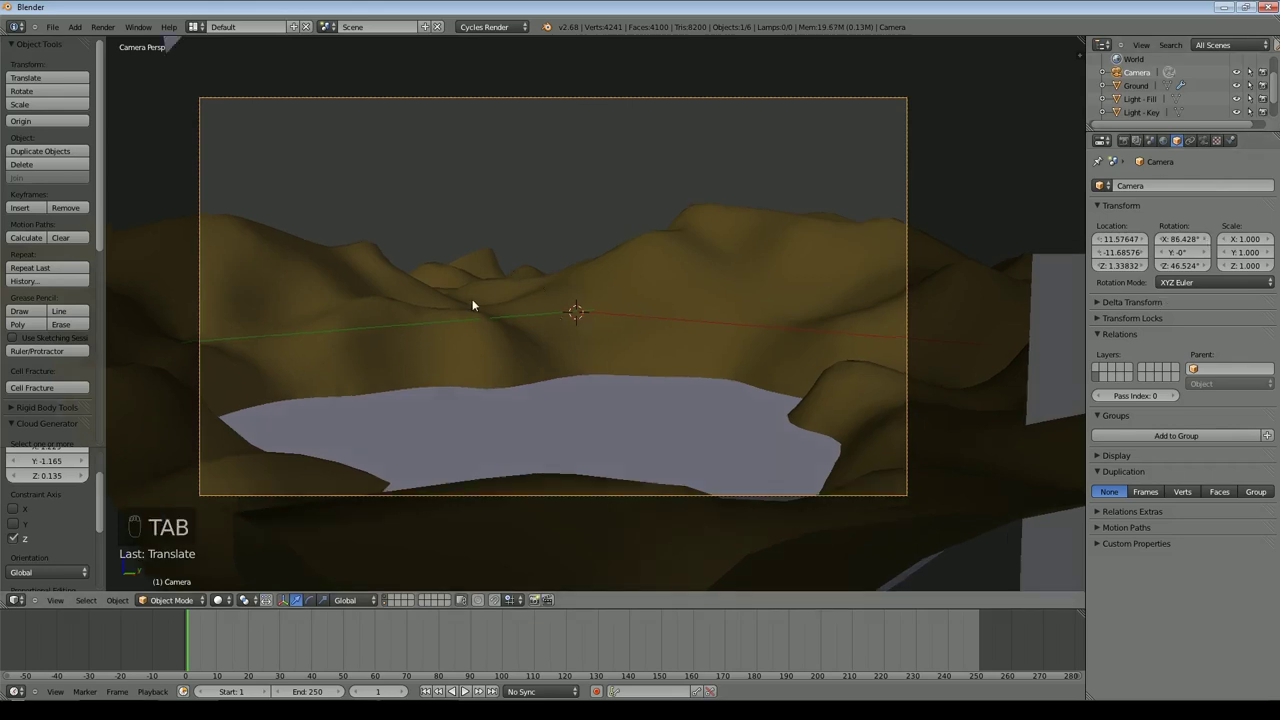
Step: In the Ground's Edit Mode, lower the sharp background peak behind the pond, and return to Object Mode
{"action": "middle_click_drag", "start_coordinate": [460, 326], "coordinate": [580, 380]}
{"action": "right_click", "coordinate": [328, 397]}
{"action": "key", "text": "Tab"}
{"action": "right_click", "coordinate": [201, 248]}
{"action": "middle_click_drag", "start_coordinate": [406, 314], "coordinate": [311, 291]}
{"action": "key", "text": "KP_0"}
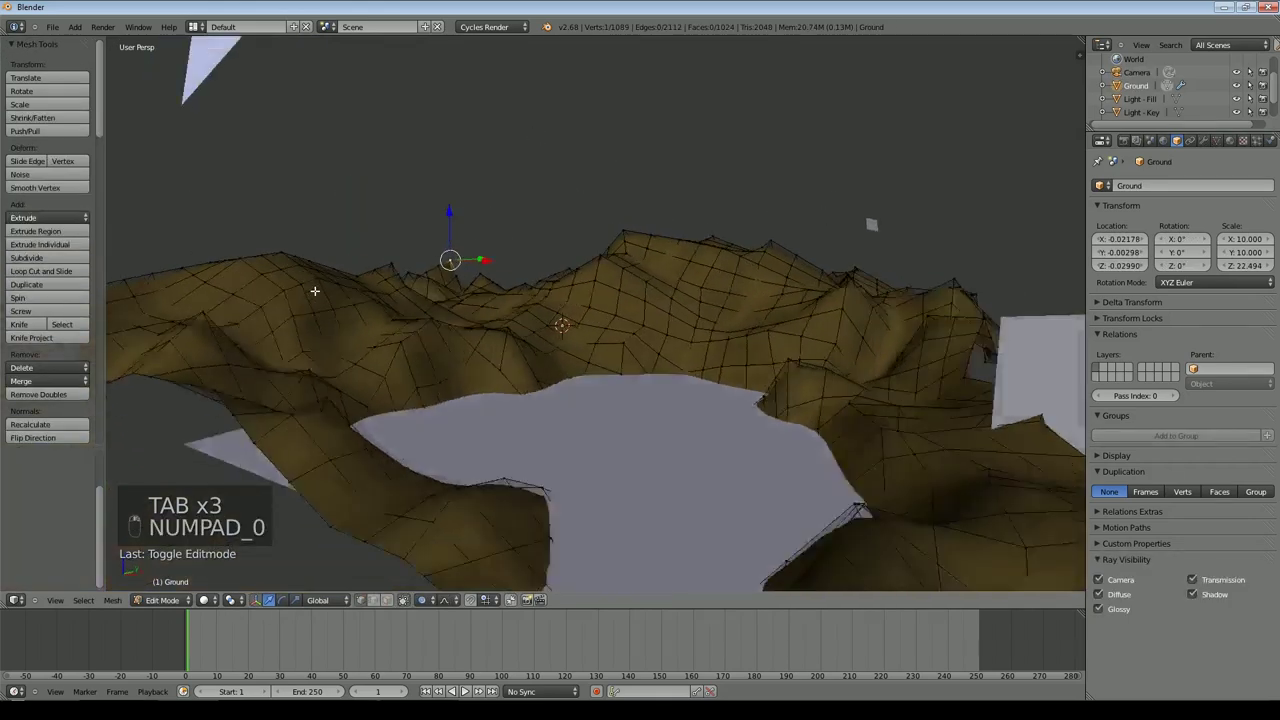
{"action": "left_click_drag", "start_coordinate": [492, 197], "coordinate": [489, 236]}
{"action": "key", "text": "Tab"}
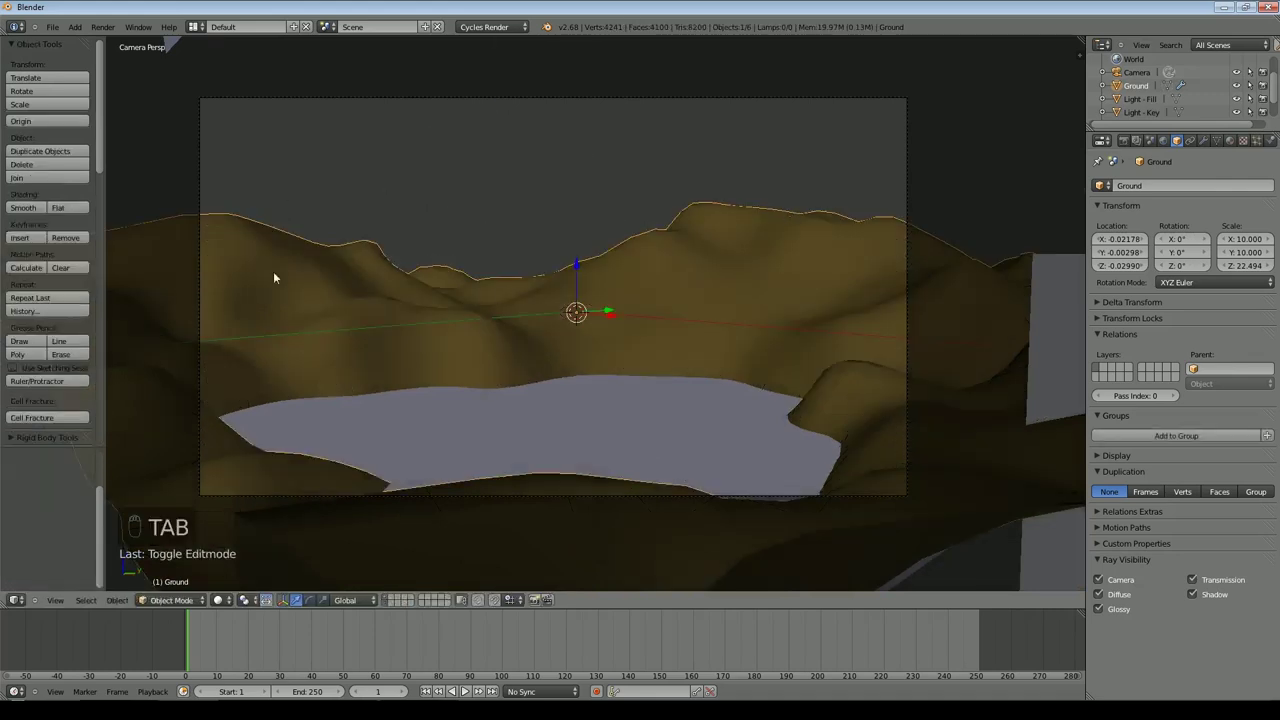
{"action": "right_click", "coordinate": [908, 275]}
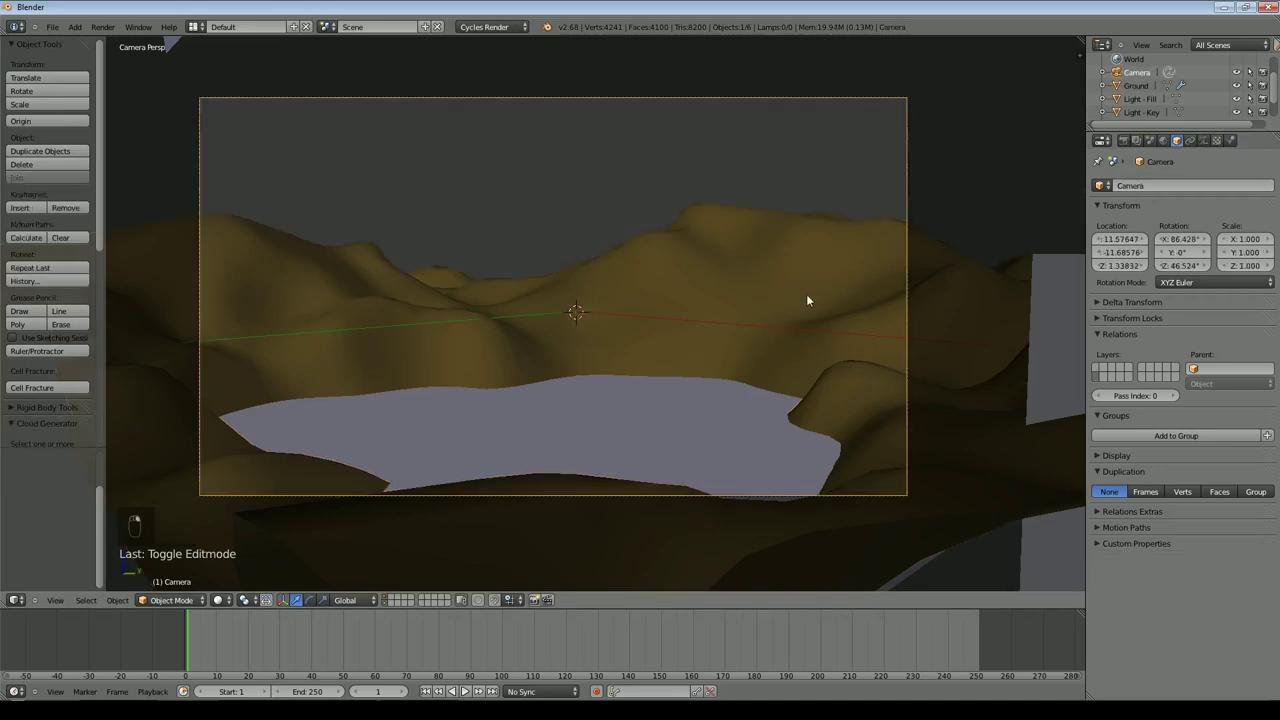
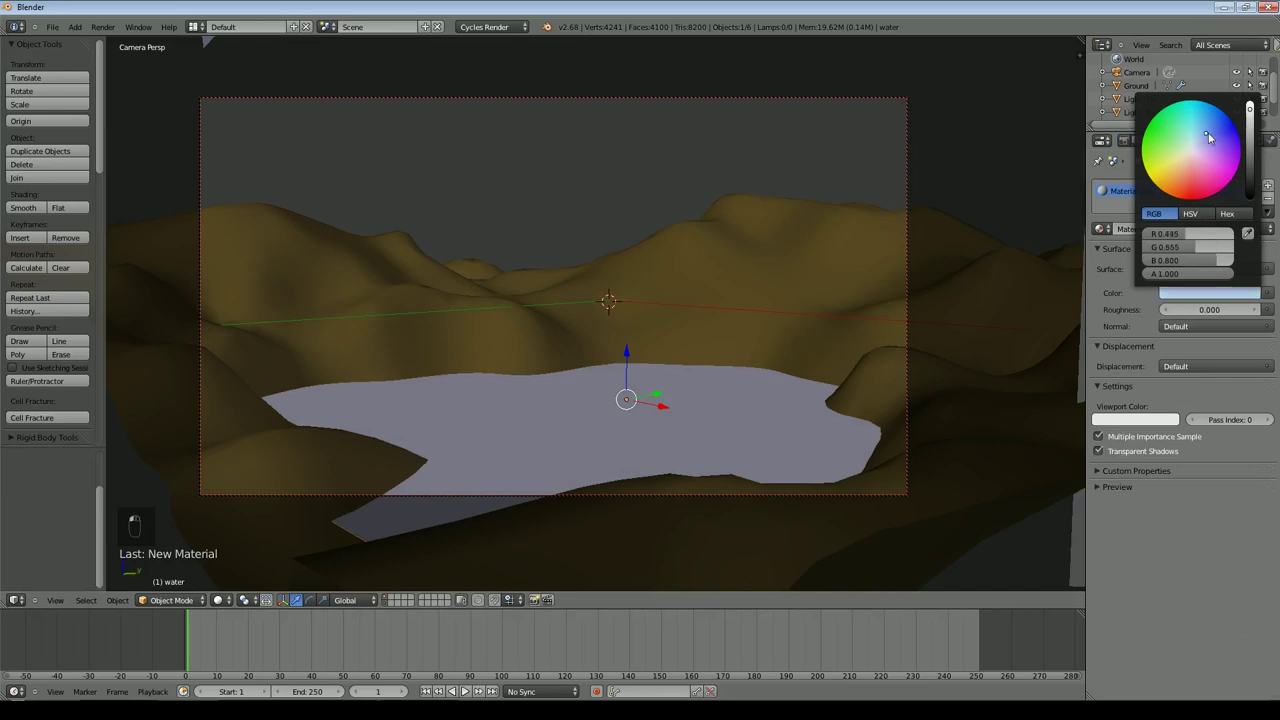
Step: Match the water material's viewport color to its light blue surface color with the eyedropper
{"action": "left_click", "coordinate": [1160, 420]}
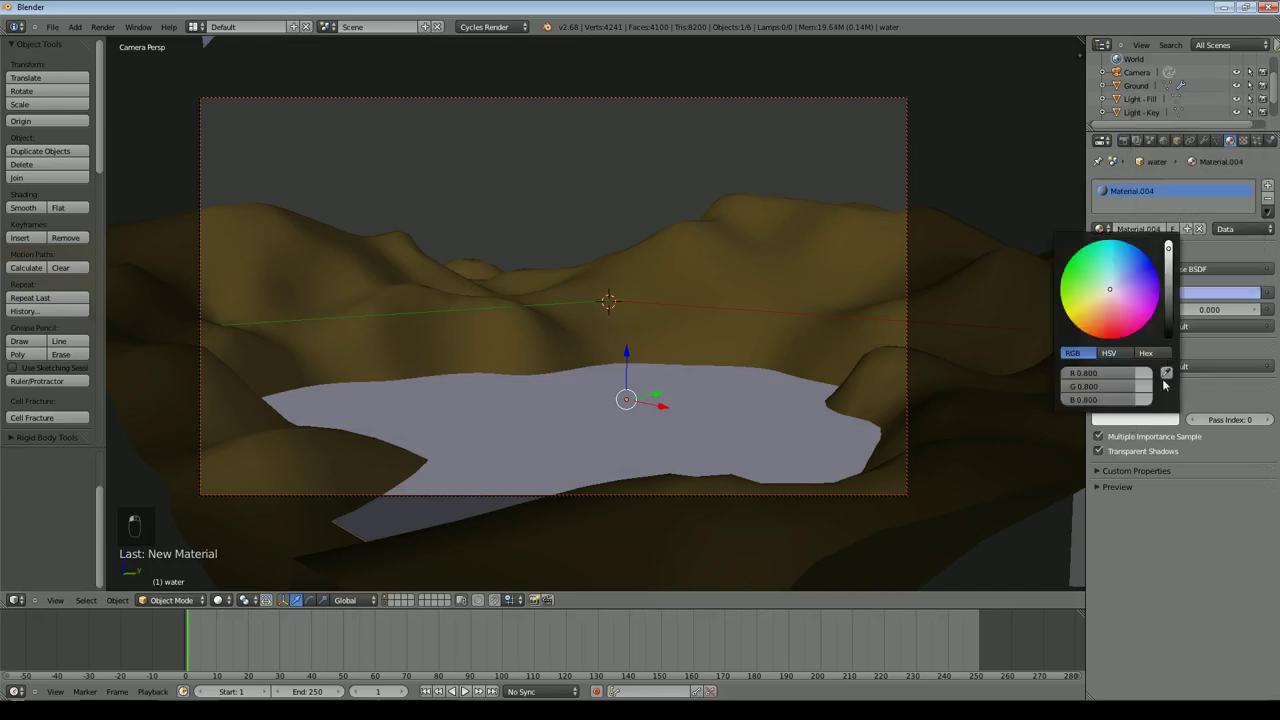
{"action": "left_click_drag", "start_coordinate": [1203, 296], "coordinate": [1135, 420]}
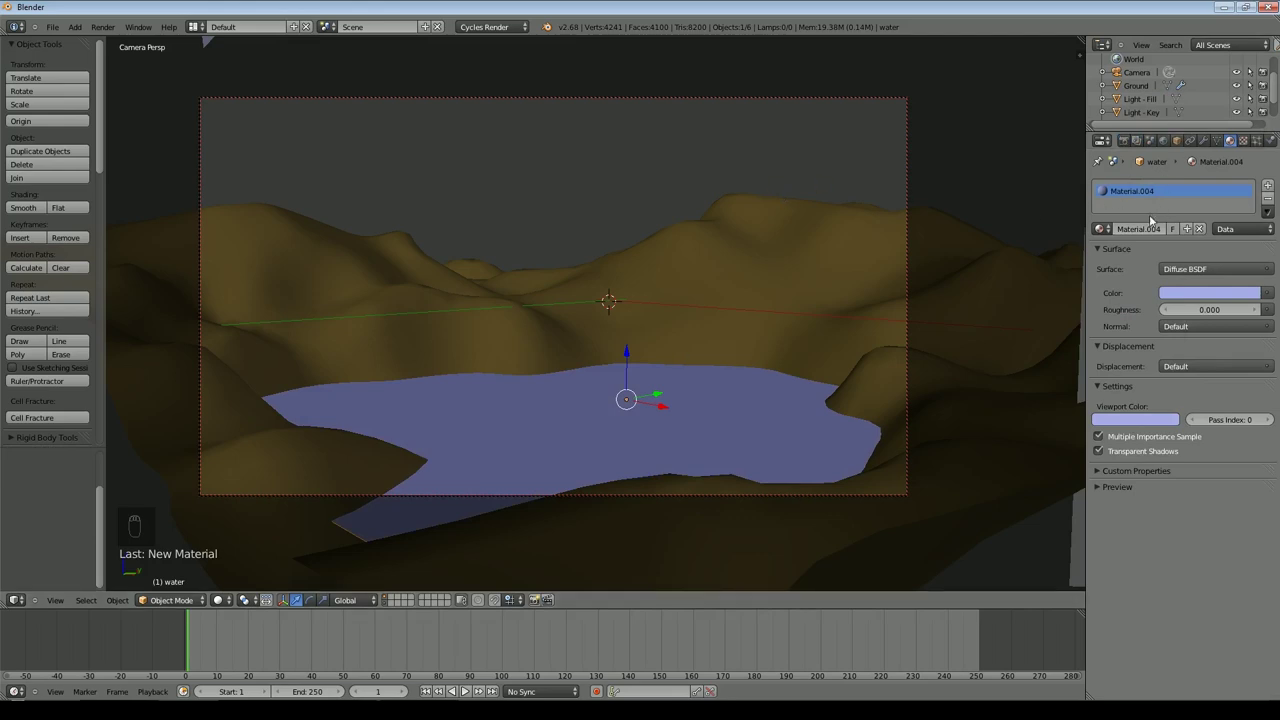
Step: Save the scene as Moon1Tut1.blend in D:\NewGFXWork\BlenderWork
{"action": "left_click", "coordinate": [1176, 140]}
{"action": "left_click", "coordinate": [52, 26]}
{"action": "left_click", "coordinate": [80, 124]}
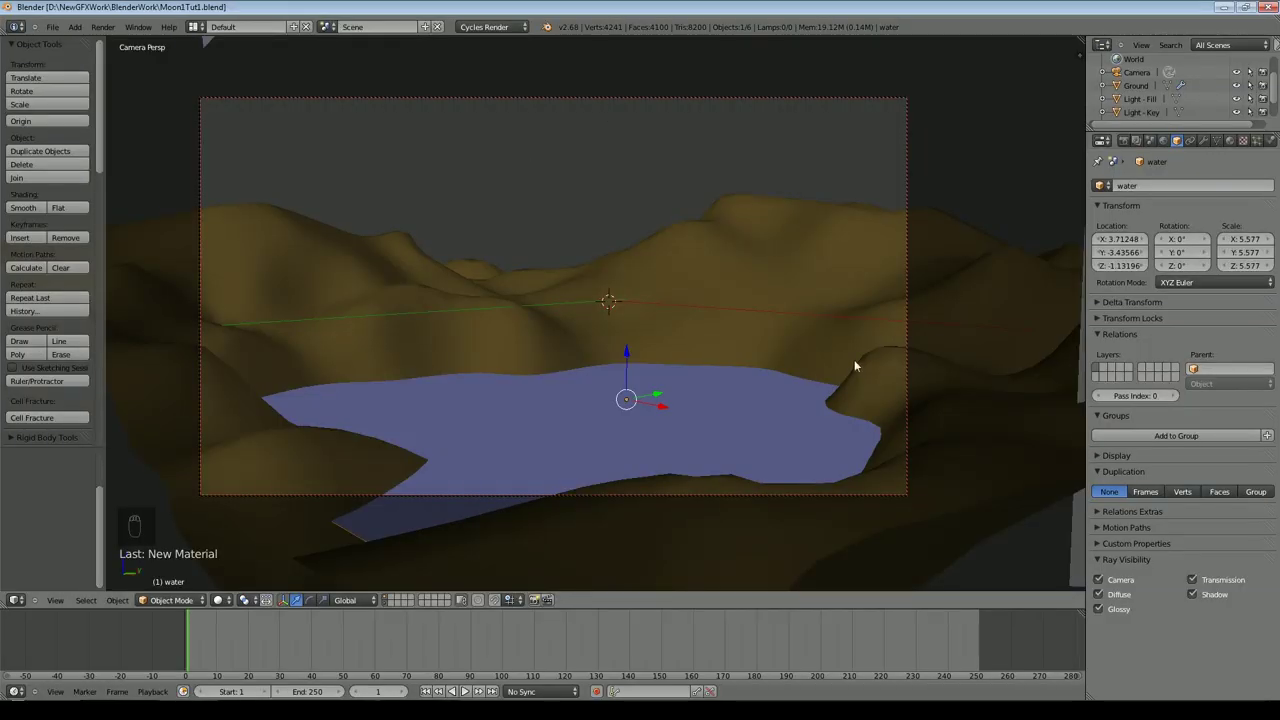
Step: Enter Edit Mode on the Ground and circle-select the vertices along the pond's shoreline from the camera view
{"action": "key", "text": "Tab"}
{"action": "key", "text": "Tab"}
{"action": "right_click", "coordinate": [638, 303]}
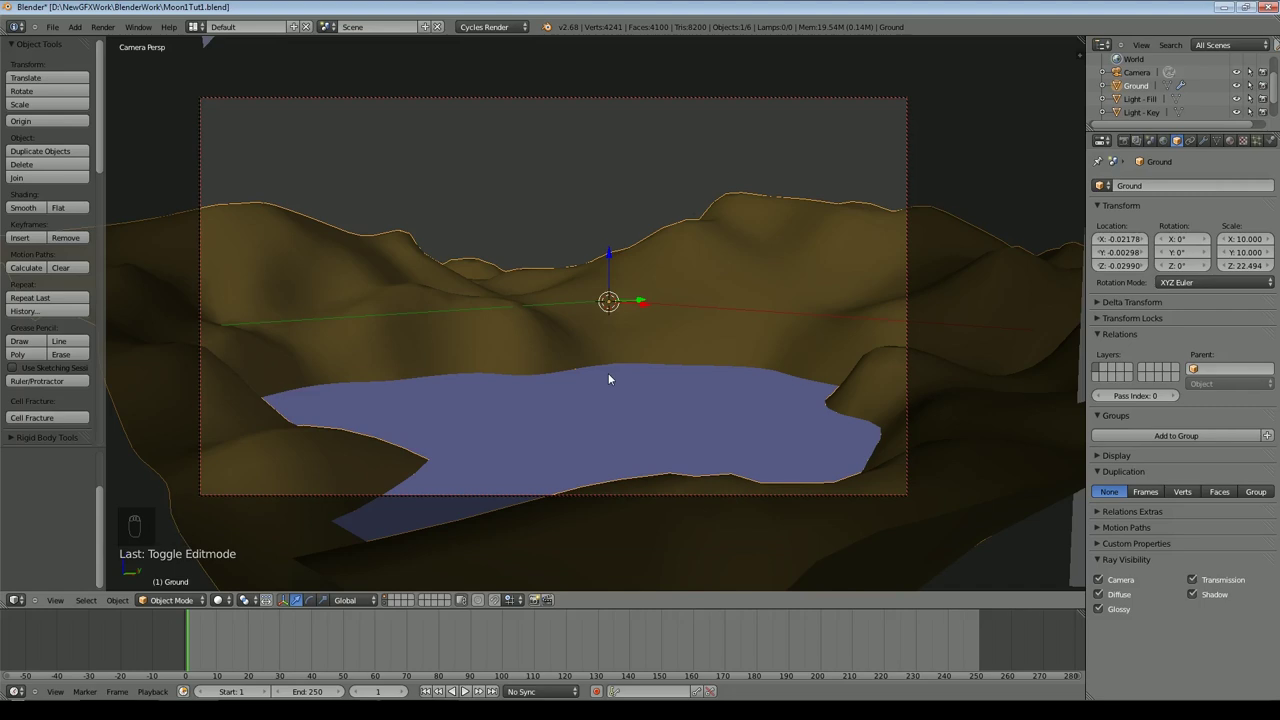
{"action": "key", "text": "Tab"}
{"action": "key", "text": "Tab"}
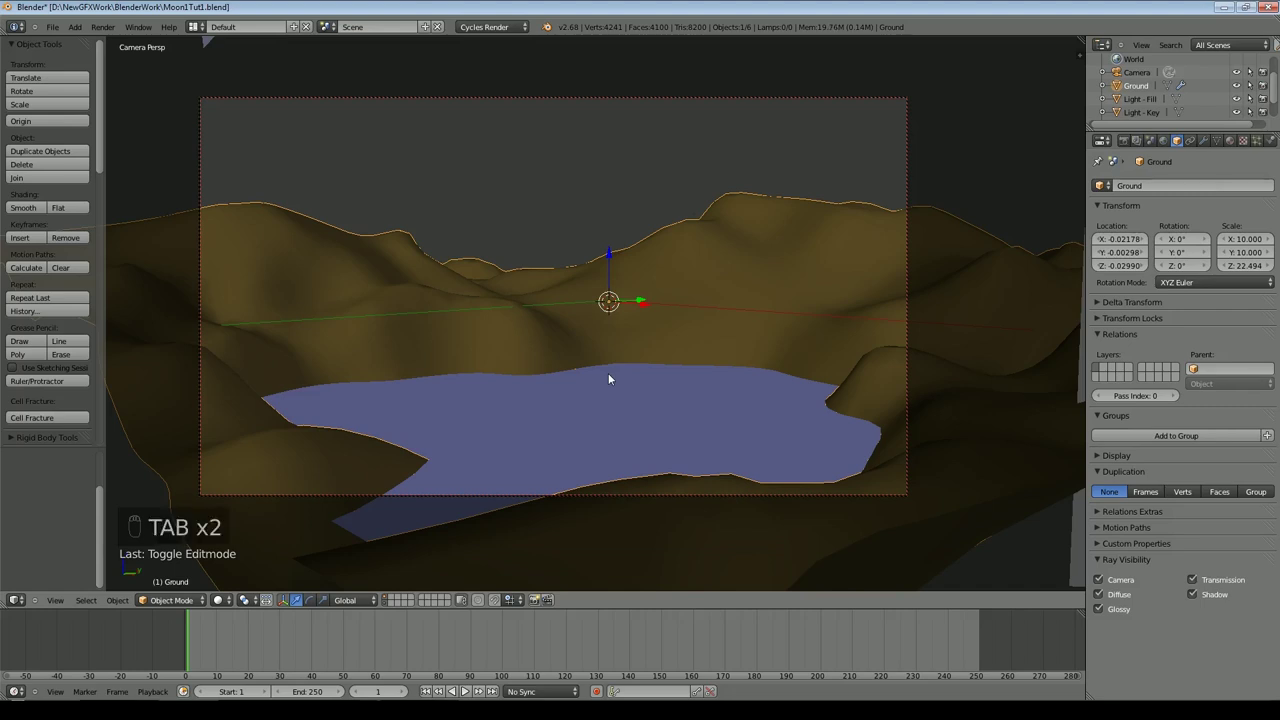
{"action": "key", "text": "Tab"}
{"action": "key", "text": "z"}
{"action": "key", "text": "z"}
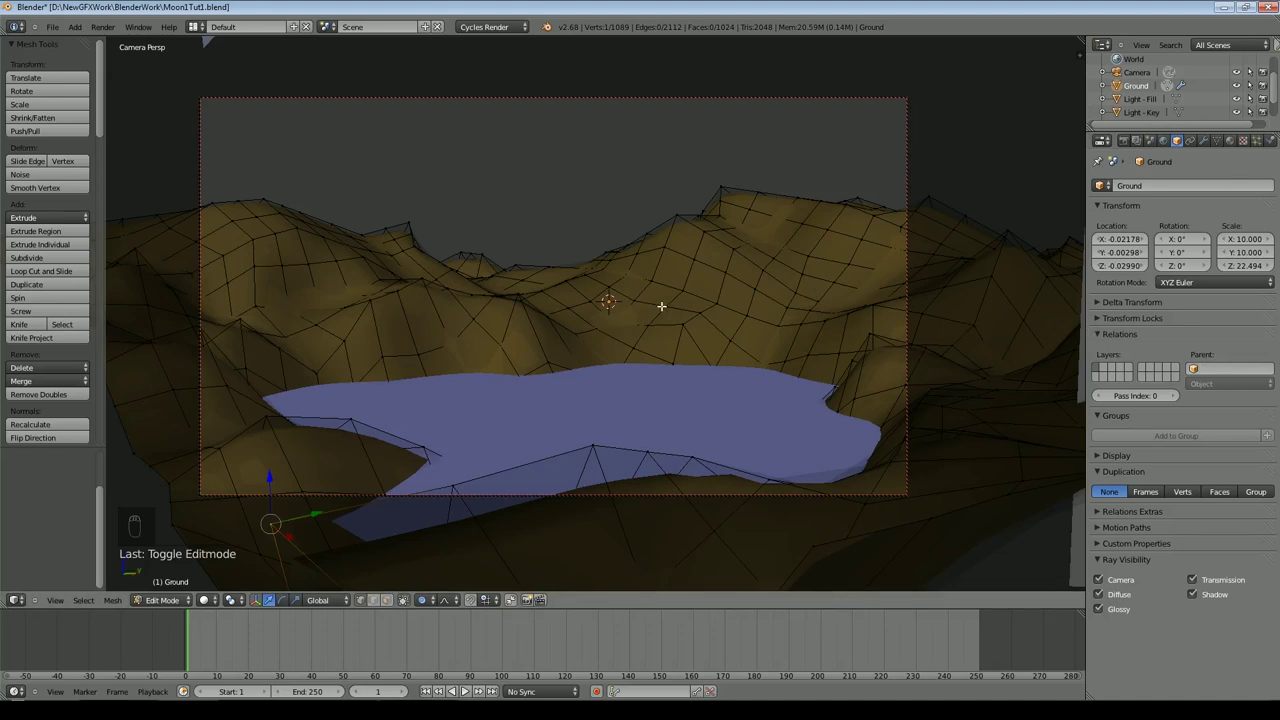
{"action": "key", "text": "c"}
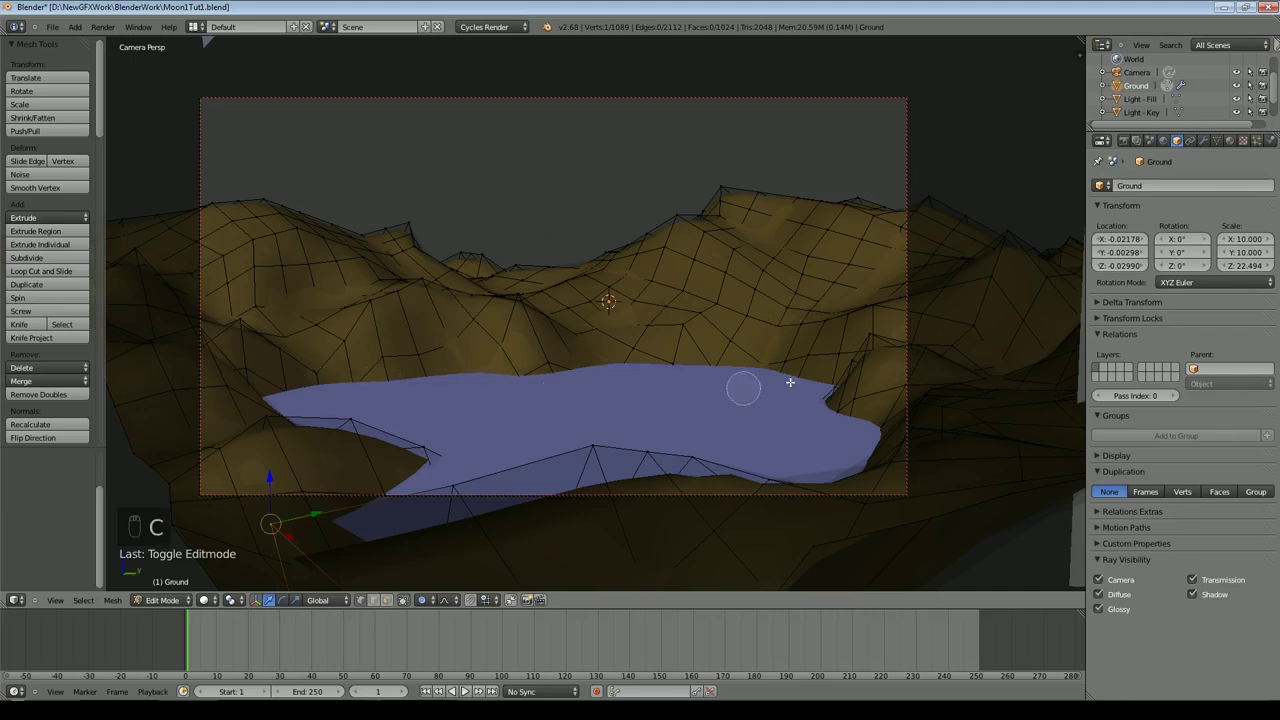
{"action": "left_click", "coordinate": [850, 397]}
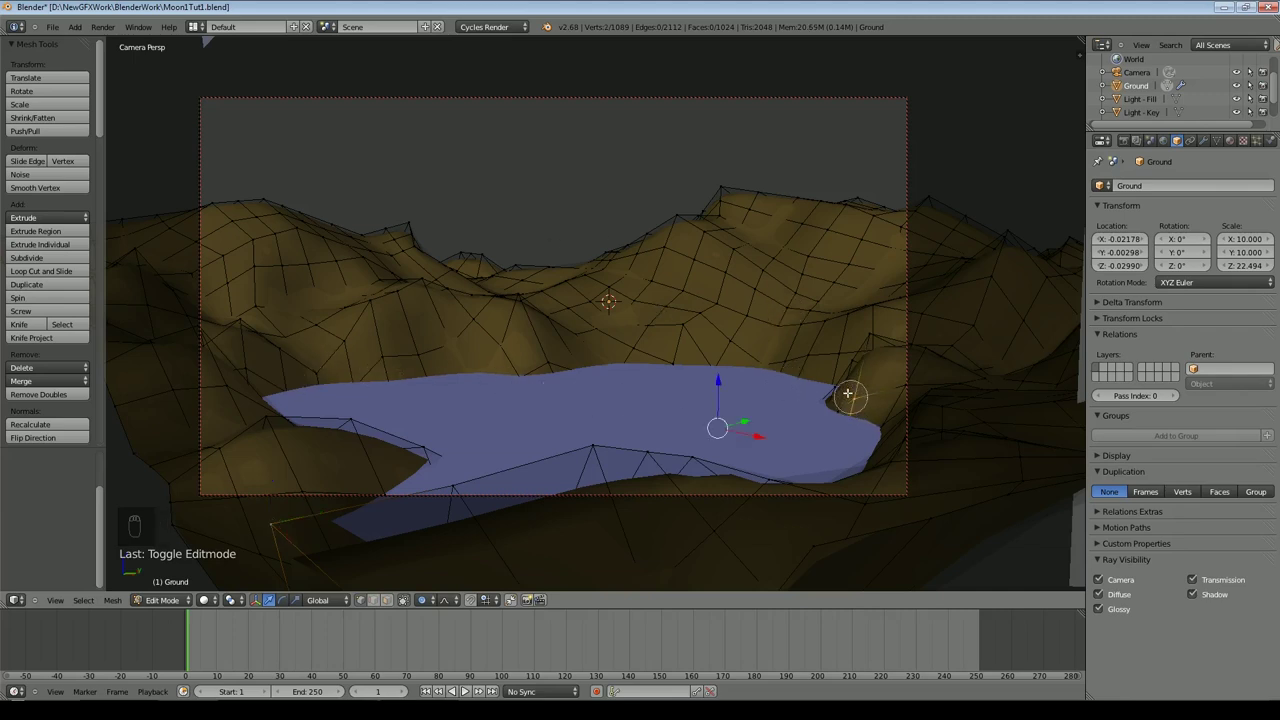
{"action": "mouse_move", "coordinate": [828, 371]}
{"action": "left_mouse_down"}
{"action": "mouse_move", "coordinate": [600, 355]}
{"action": "mouse_move", "coordinate": [334, 364]}
{"action": "mouse_move", "coordinate": [258, 382]}
{"action": "mouse_move", "coordinate": [340, 431]}
{"action": "mouse_move", "coordinate": [360, 471]}
{"action": "mouse_move", "coordinate": [323, 526]}
{"action": "mouse_move", "coordinate": [880, 463]}
{"action": "mouse_move", "coordinate": [903, 443]}
{"action": "mouse_move", "coordinate": [538, 344]}
{"action": "mouse_move", "coordinate": [657, 368]}
{"action": "left_mouse_up"}
{"action": "right_click", "coordinate": [657, 368]}
Step: In a wireframe top view, refine and extend the circle selection into a closed ring of Ground vertices around the pond
{"action": "key", "text": "KP_7"}
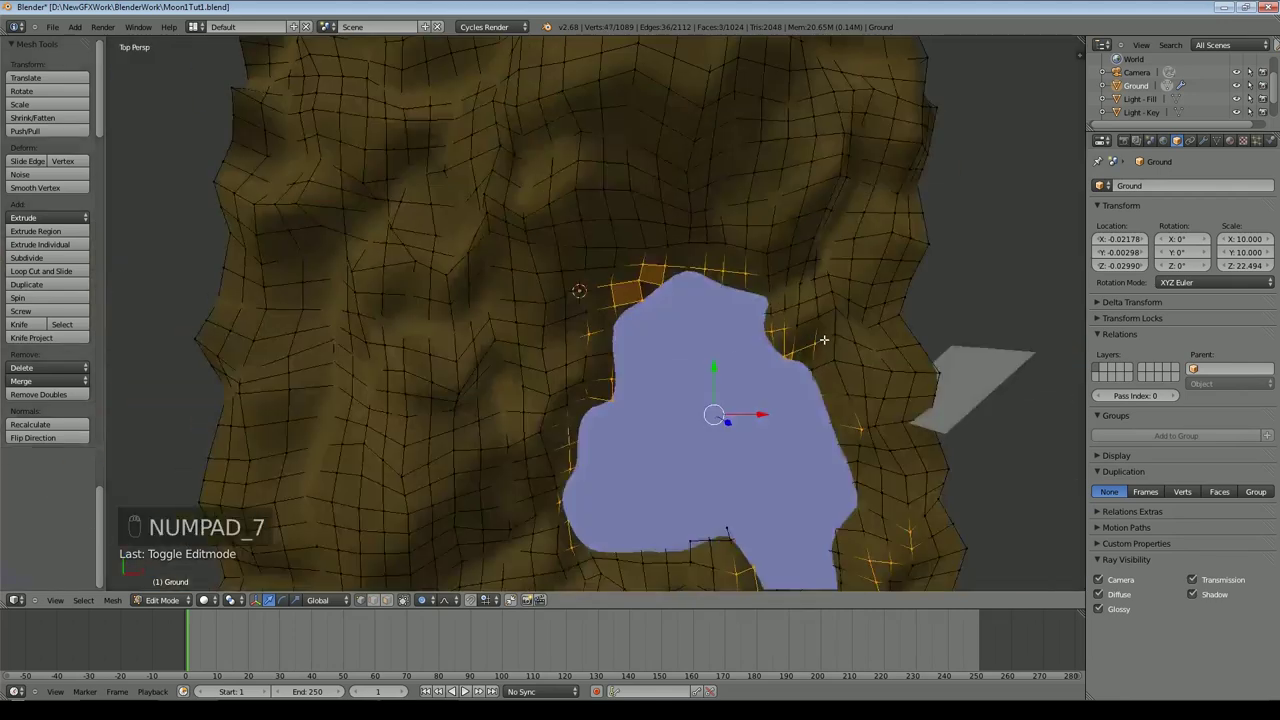
{"action": "key", "text": "z"}
{"action": "key", "text": "z"}
{"action": "key", "text": "z"}
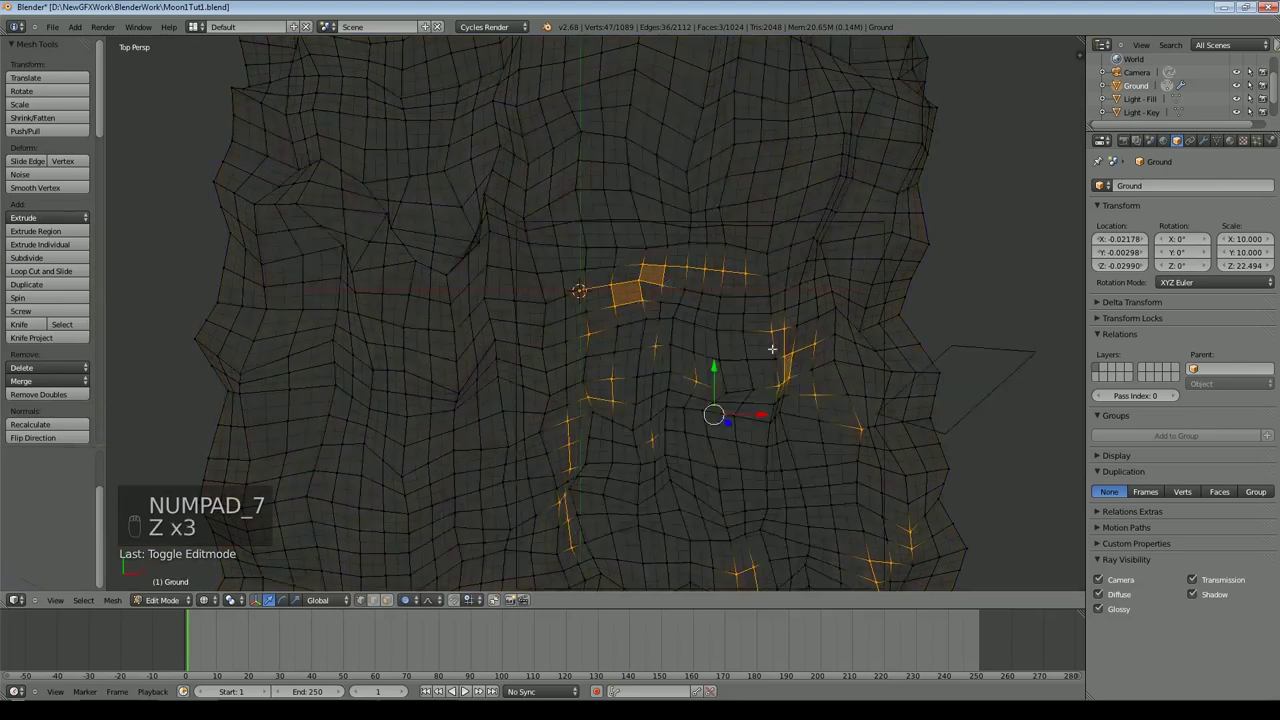
{"action": "key", "text": "c"}
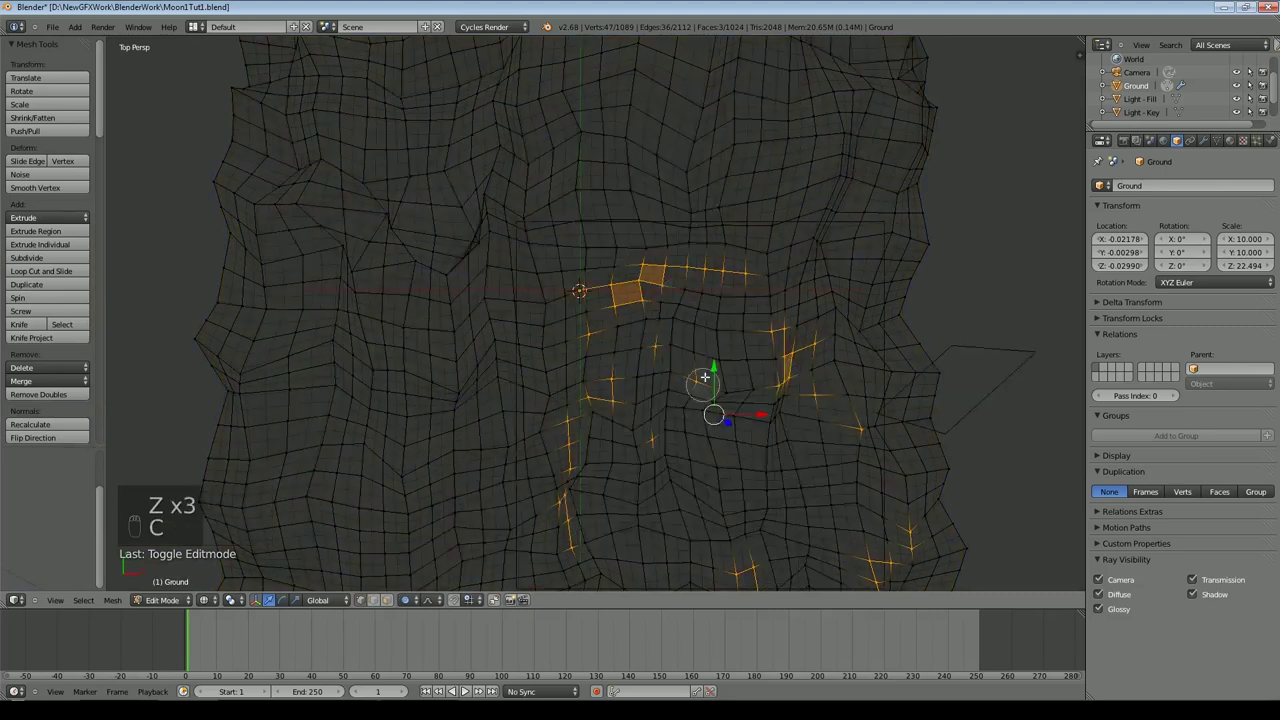
{"action": "mouse_move", "coordinate": [607, 325]}
{"action": "left_mouse_down"}
{"action": "mouse_move", "coordinate": [590, 379]}
{"action": "mouse_move", "coordinate": [615, 316]}
{"action": "mouse_move", "coordinate": [687, 288]}
{"action": "mouse_move", "coordinate": [760, 307]}
{"action": "mouse_move", "coordinate": [813, 346]}
{"action": "mouse_move", "coordinate": [857, 432]}
{"action": "mouse_move", "coordinate": [874, 532]}
{"action": "mouse_move", "coordinate": [840, 559]}
{"action": "mouse_move", "coordinate": [805, 560]}
{"action": "left_mouse_up"}
{"action": "key", "text": "Escape"}
{"action": "key", "text": "z"}
{"action": "key", "text": "z"}
{"action": "key", "text": "z"}
{"action": "key", "text": "c"}
{"action": "mouse_move", "coordinate": [670, 470]}
{"action": "left_mouse_down"}
{"action": "mouse_move", "coordinate": [605, 490]}
{"action": "mouse_move", "coordinate": [555, 440]}
{"action": "mouse_move", "coordinate": [560, 385]}
{"action": "mouse_move", "coordinate": [600, 318]}
{"action": "left_mouse_up"}
{"action": "key", "text": "Escape"}
Step: Deselect the stray vertices that extend from the shoreline ring toward the terrain's front edge
{"action": "key", "text": "z"}
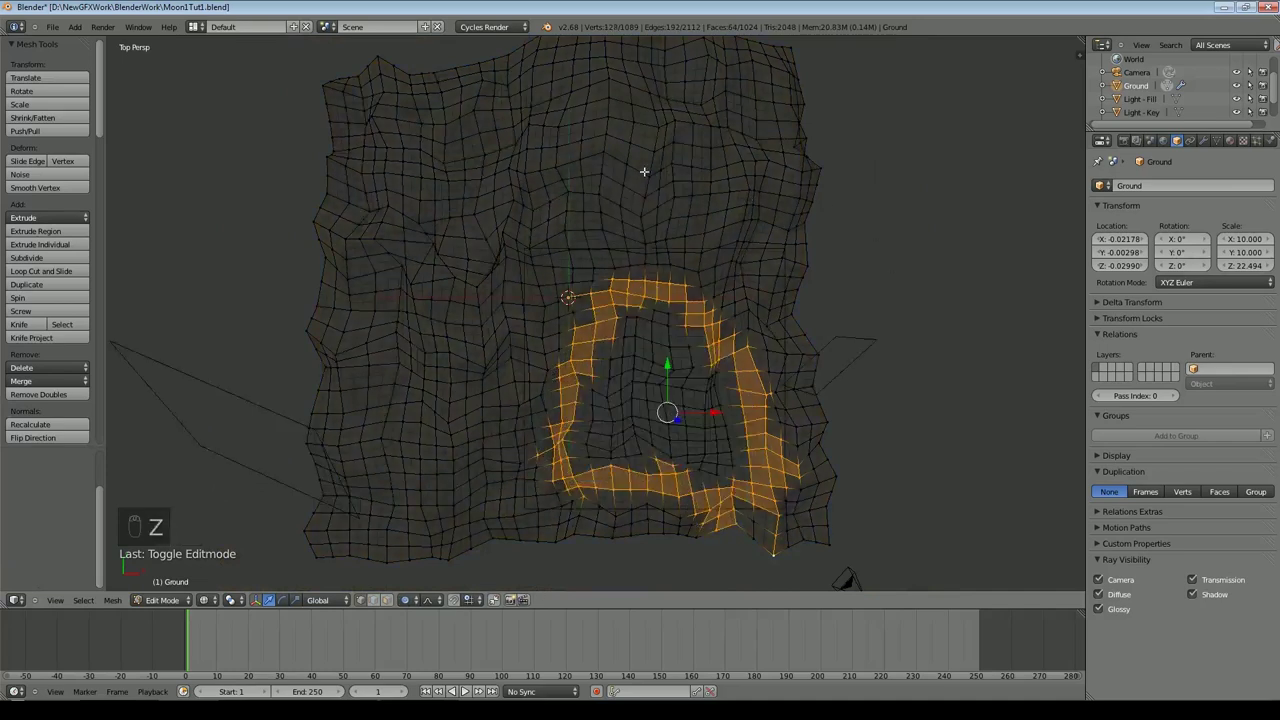
{"action": "key", "text": "z"}
{"action": "key", "text": "z"}
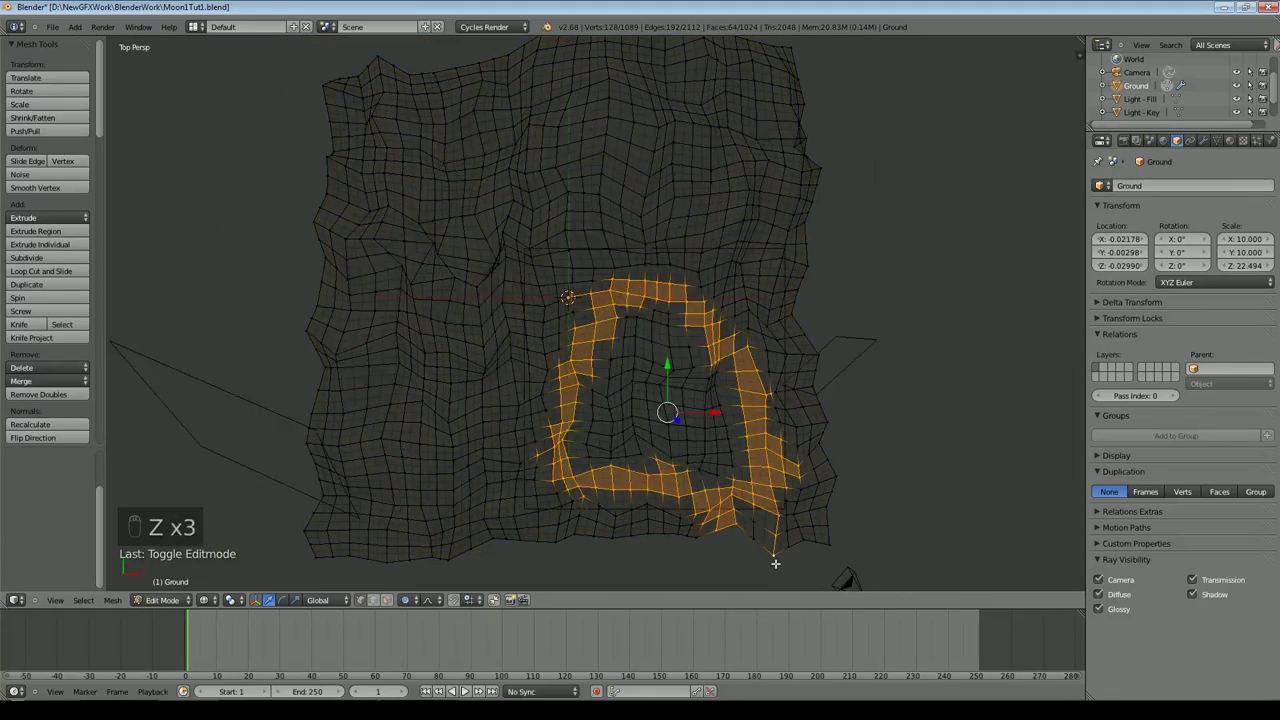
{"action": "key", "text": "c"}
{"action": "mouse_move", "coordinate": [771, 534]}
{"action": "middle_mouse_down"}
{"action": "mouse_move", "coordinate": [771, 557]}
{"action": "mouse_move", "coordinate": [780, 480]}
{"action": "middle_mouse_up"}
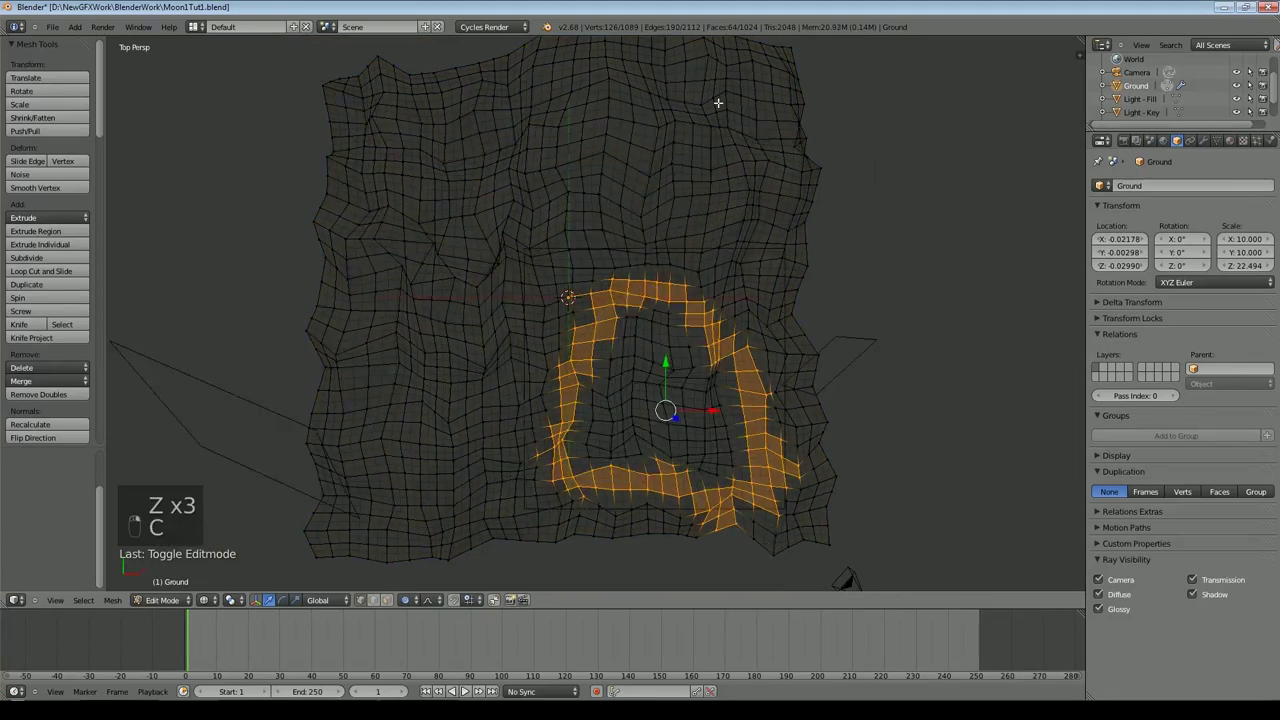
Step: Create a vertex group named WatersEdge on the Ground and assign the selected shoreline vertices to it
{"action": "key", "text": "KP_0"}
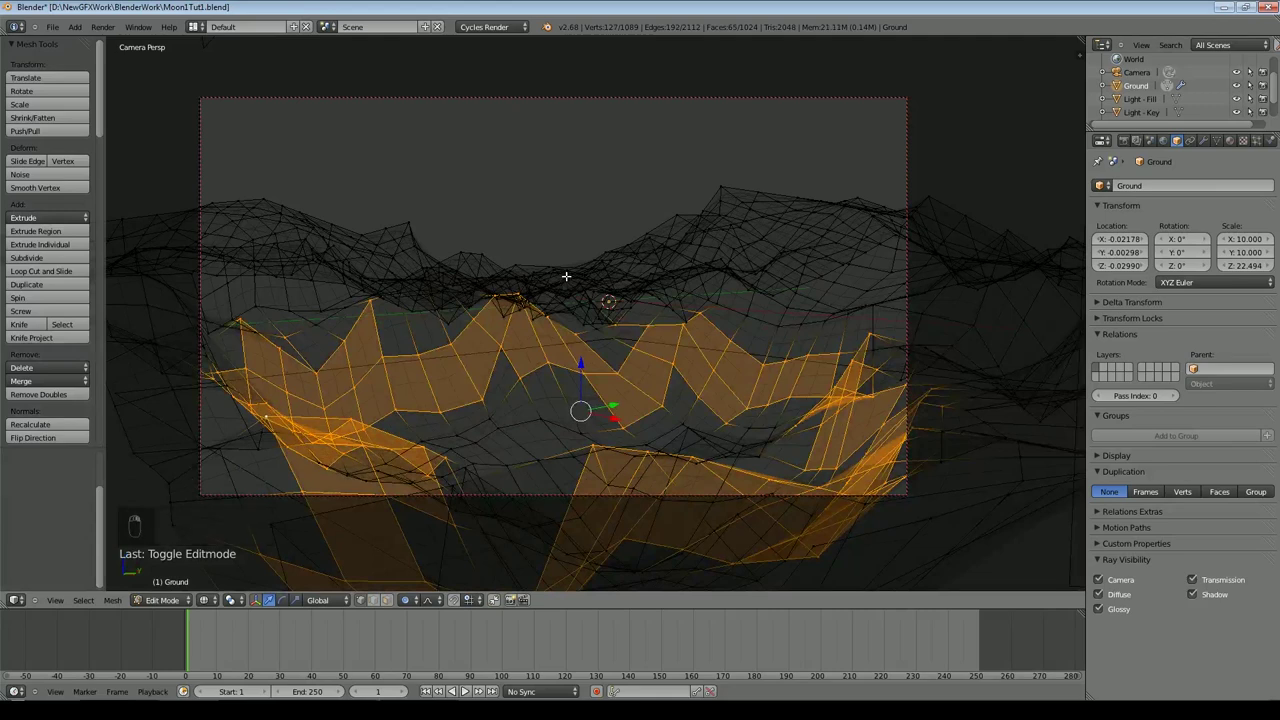
{"action": "left_click", "coordinate": [1216, 141]}
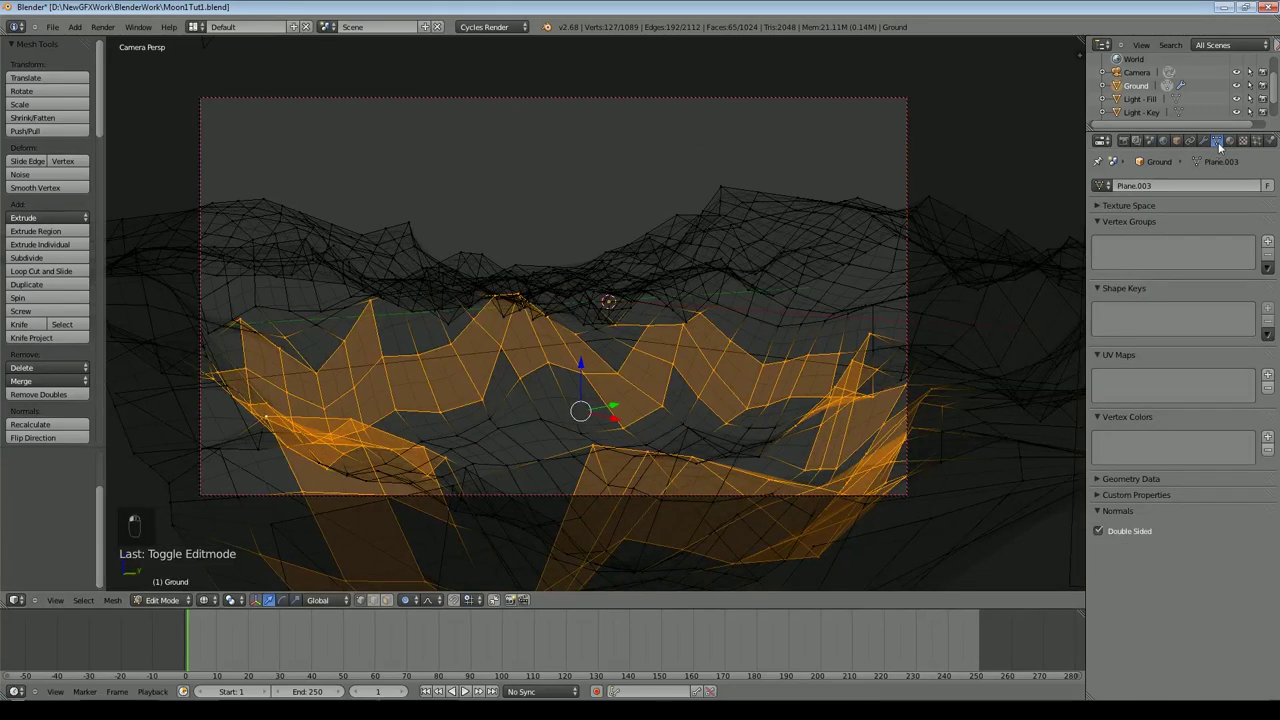
{"action": "left_click", "coordinate": [1267, 241]}
{"action": "left_click", "coordinate": [1181, 321]}
{"action": "type", "text": "Wate"}
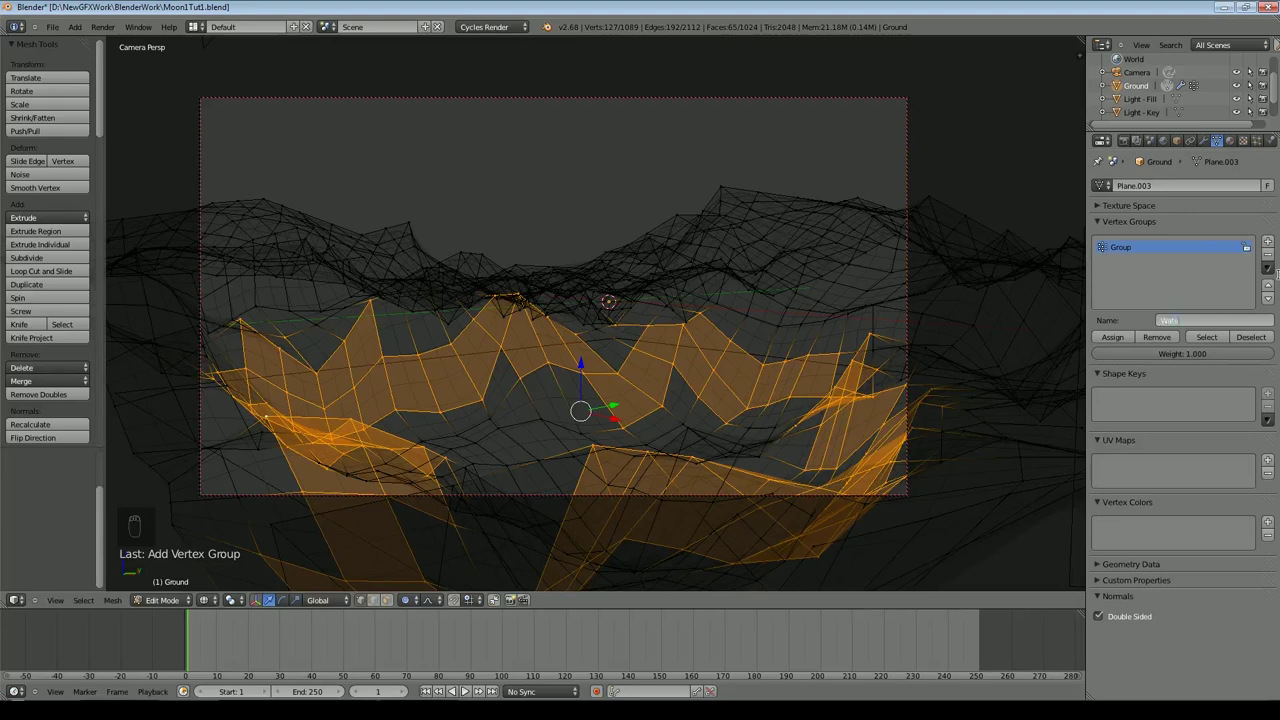
{"action": "key", "text": "Return"}
{"action": "left_click", "coordinate": [1120, 337]}
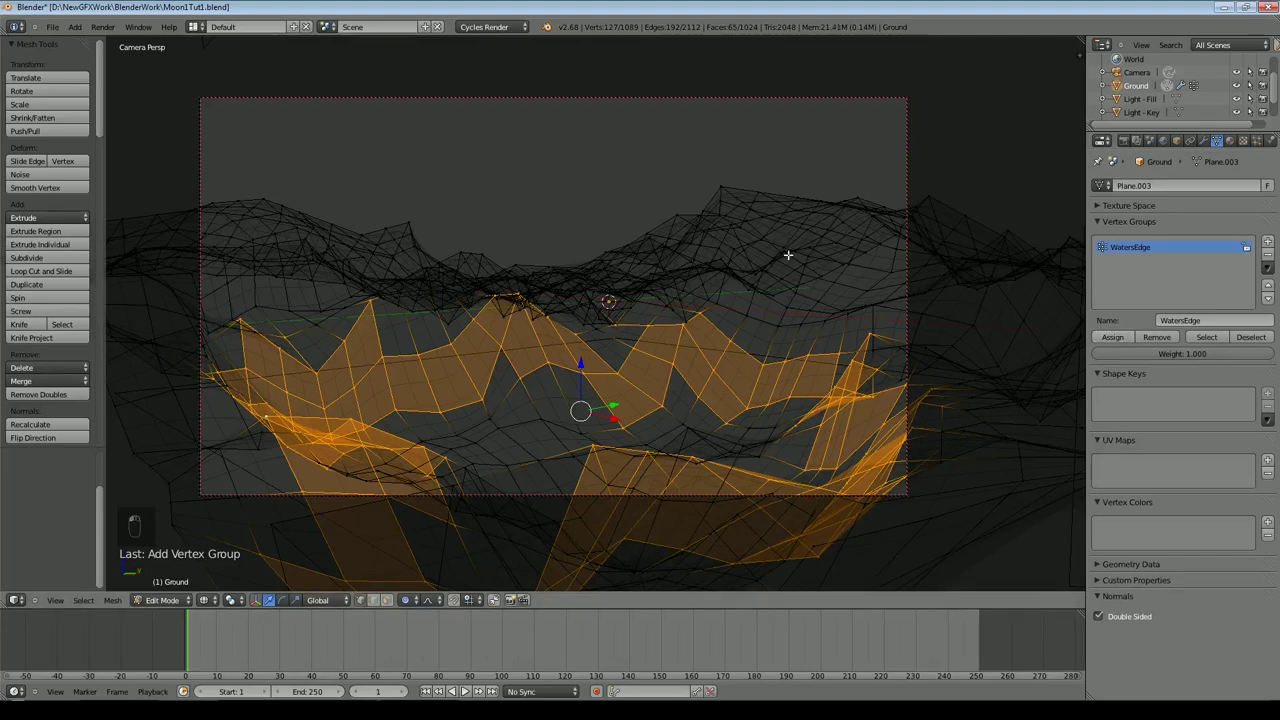
Step: Check the WatersEdge group by deselecting everything and reselecting its vertices, and return the Ground to Object Mode with solid shading
{"action": "key", "text": "a"}
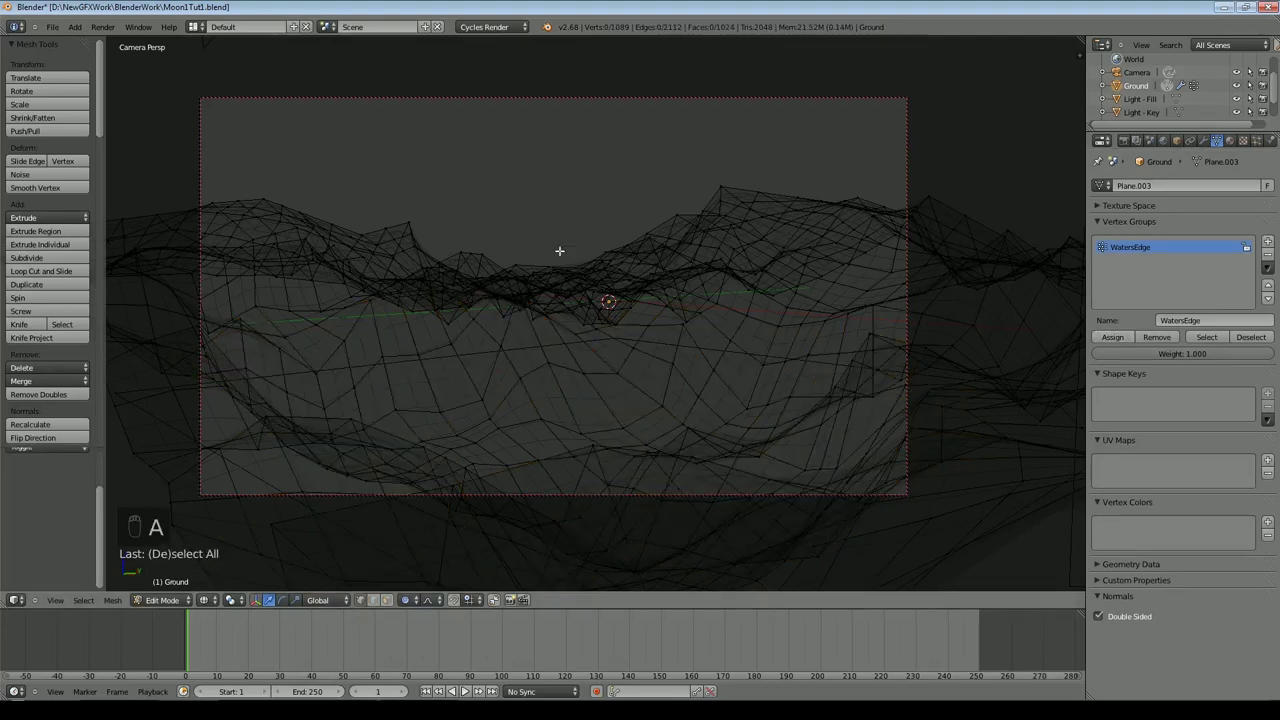
{"action": "left_click", "coordinate": [1203, 337]}
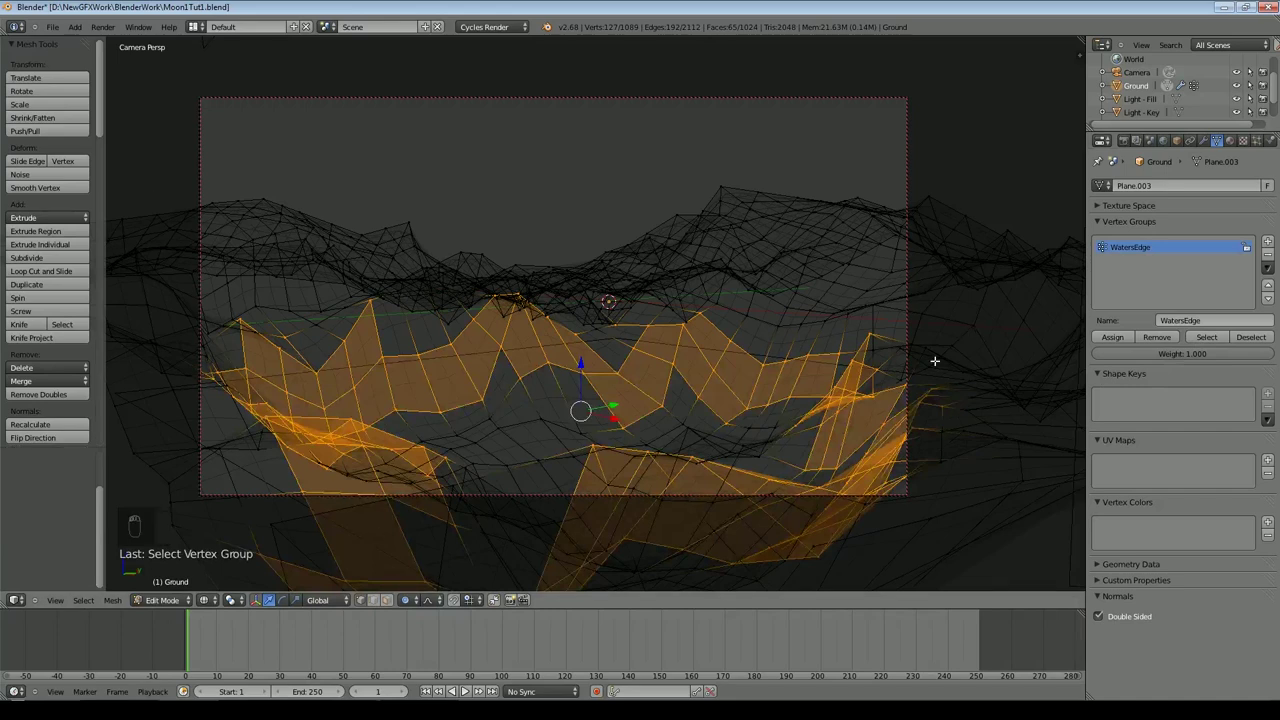
{"action": "key", "text": "a"}
{"action": "key", "text": "Tab"}
{"action": "key", "text": "z"}
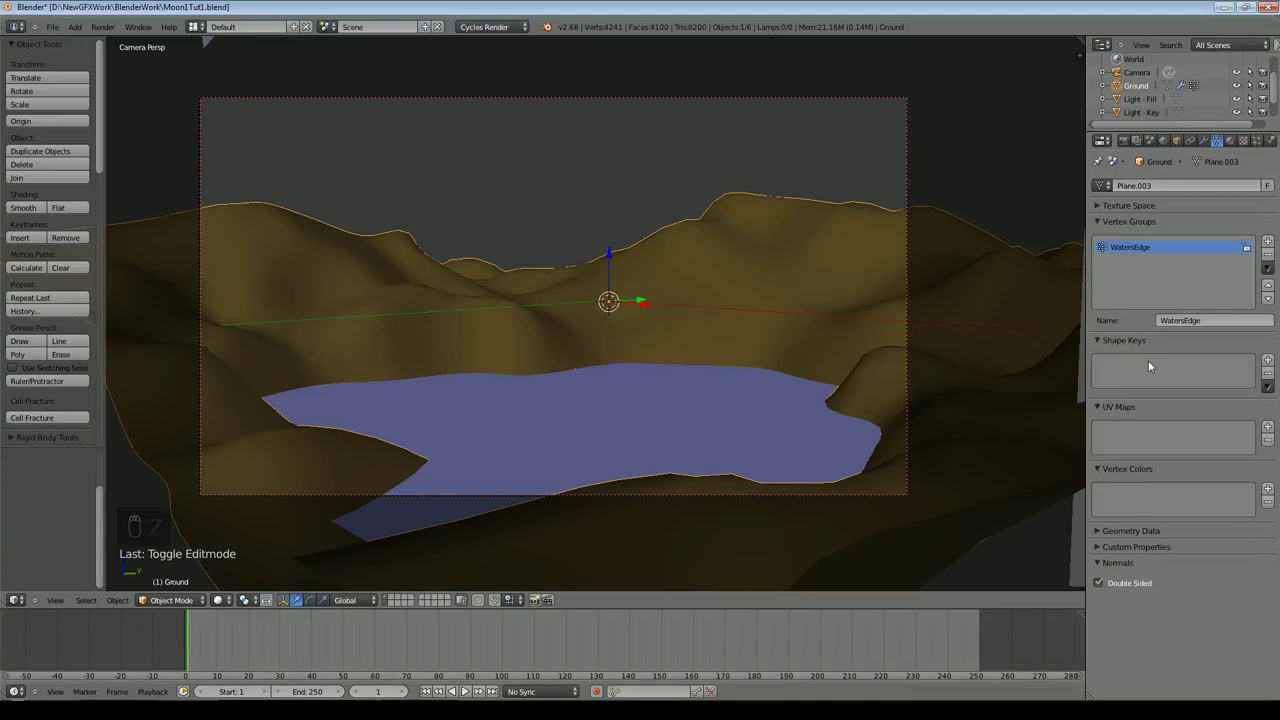
{"action": "key", "text": "Tab"}
{"action": "key", "text": "Tab"}
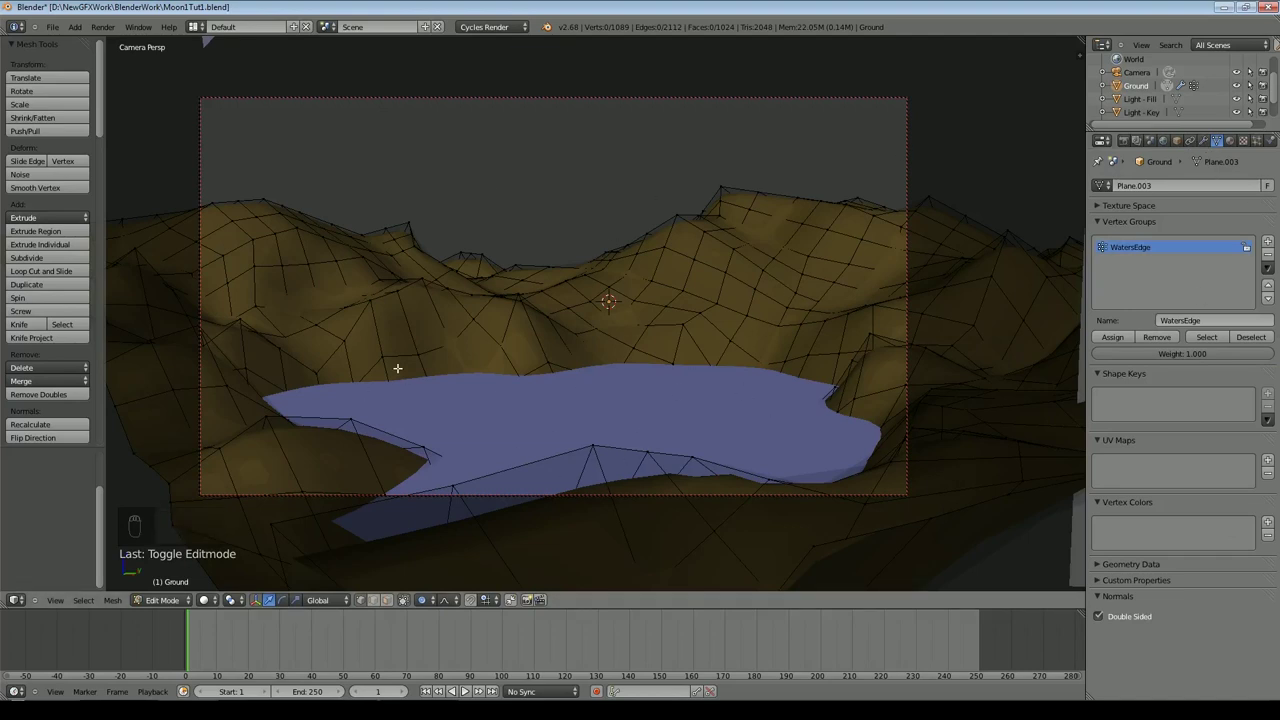
{"action": "key", "text": "Tab"}
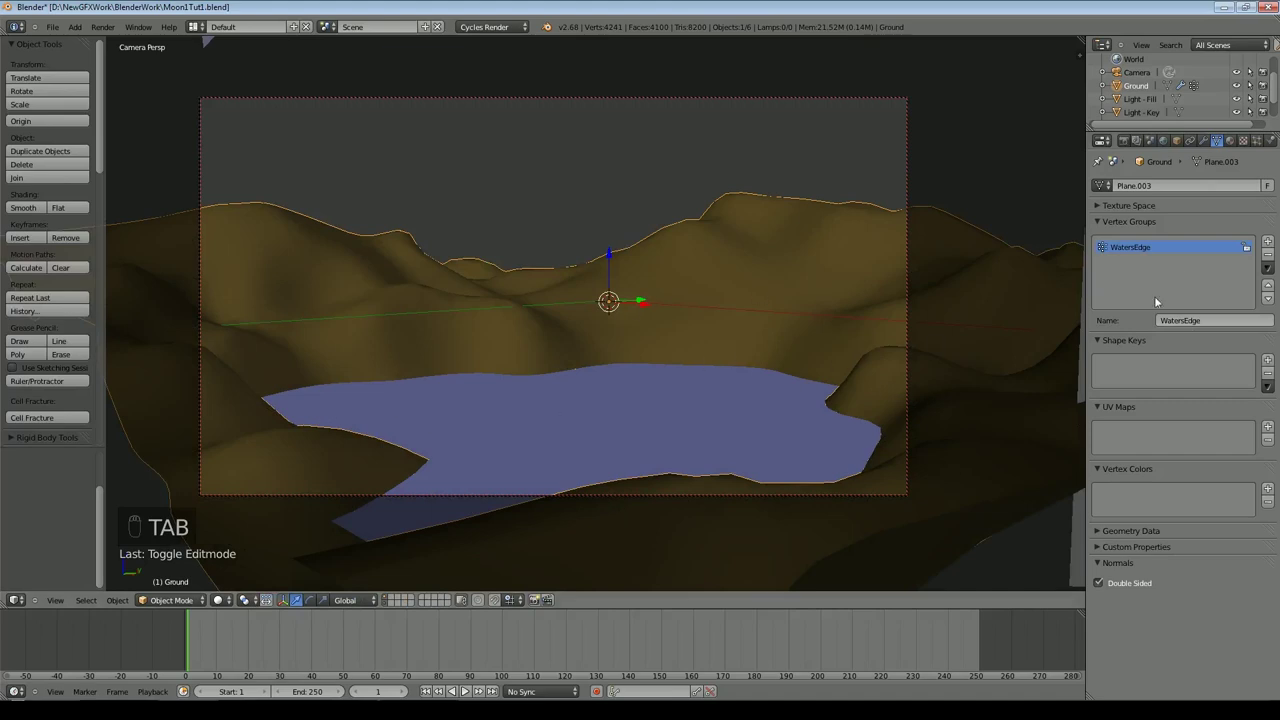
Step: Isolate the terrain and water from the lights and camera, and add a mesh plane scaled by 10
{"action": "scroll", "coordinate": [517, 276], "scroll_direction": "down", "scroll_amount": 3}
{"action": "middle_click_drag", "start_coordinate": [648, 285], "coordinate": [658, 293]}
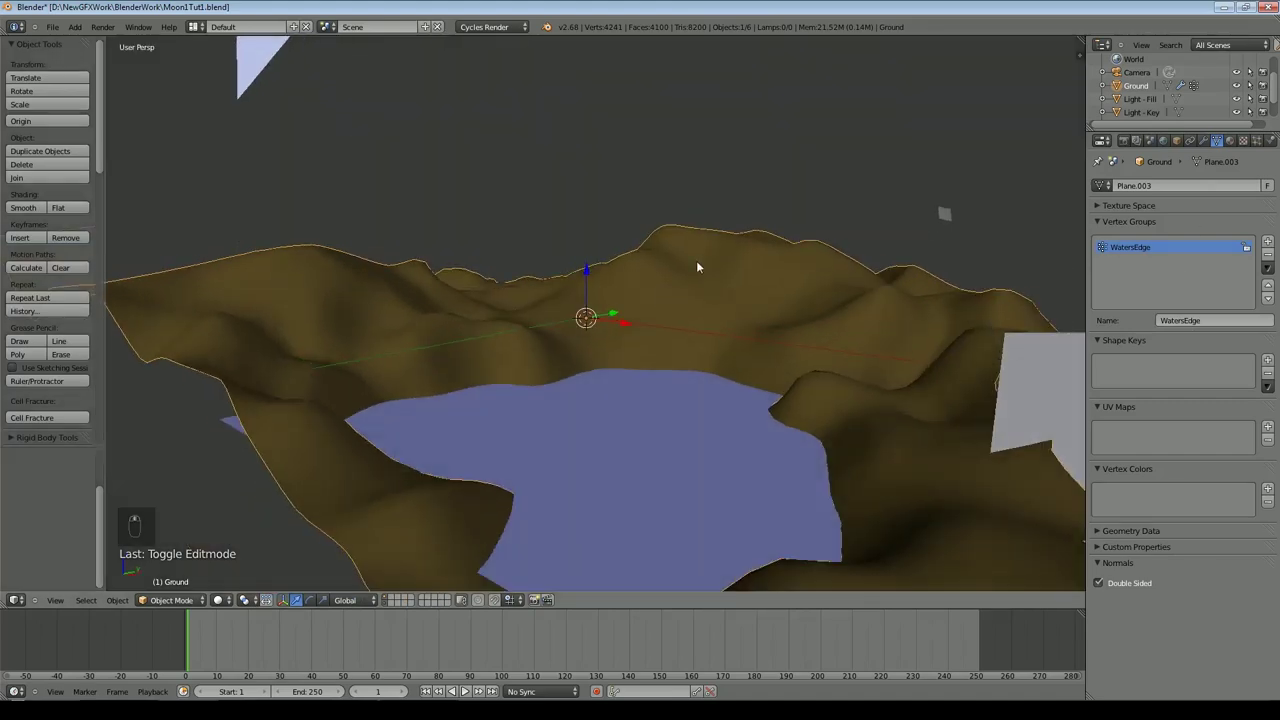
{"action": "scroll", "coordinate": [694, 259], "scroll_direction": "down", "scroll_amount": 3}
{"action": "key", "text": "KP_Divide"}
{"action": "middle_click_drag", "start_coordinate": [740, 379], "coordinate": [590, 385]}
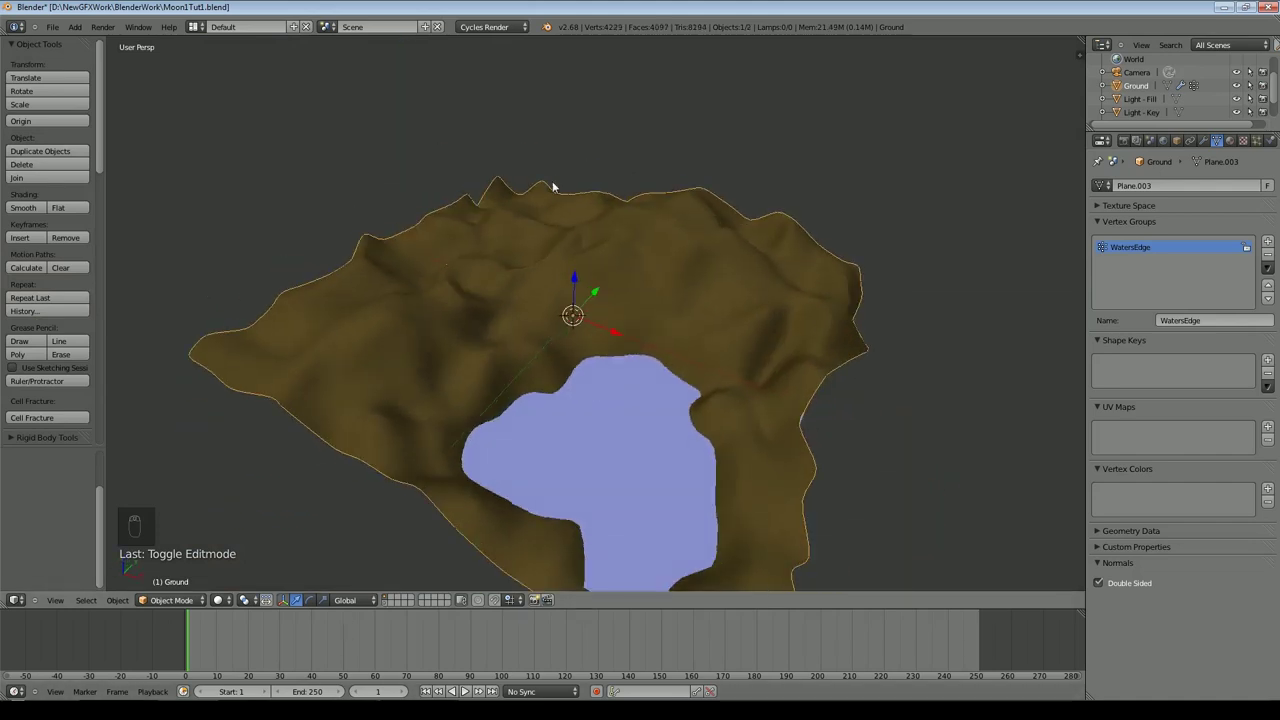
{"action": "left_click", "coordinate": [75, 27]}
{"action": "mouse_move", "coordinate": [92, 40]}
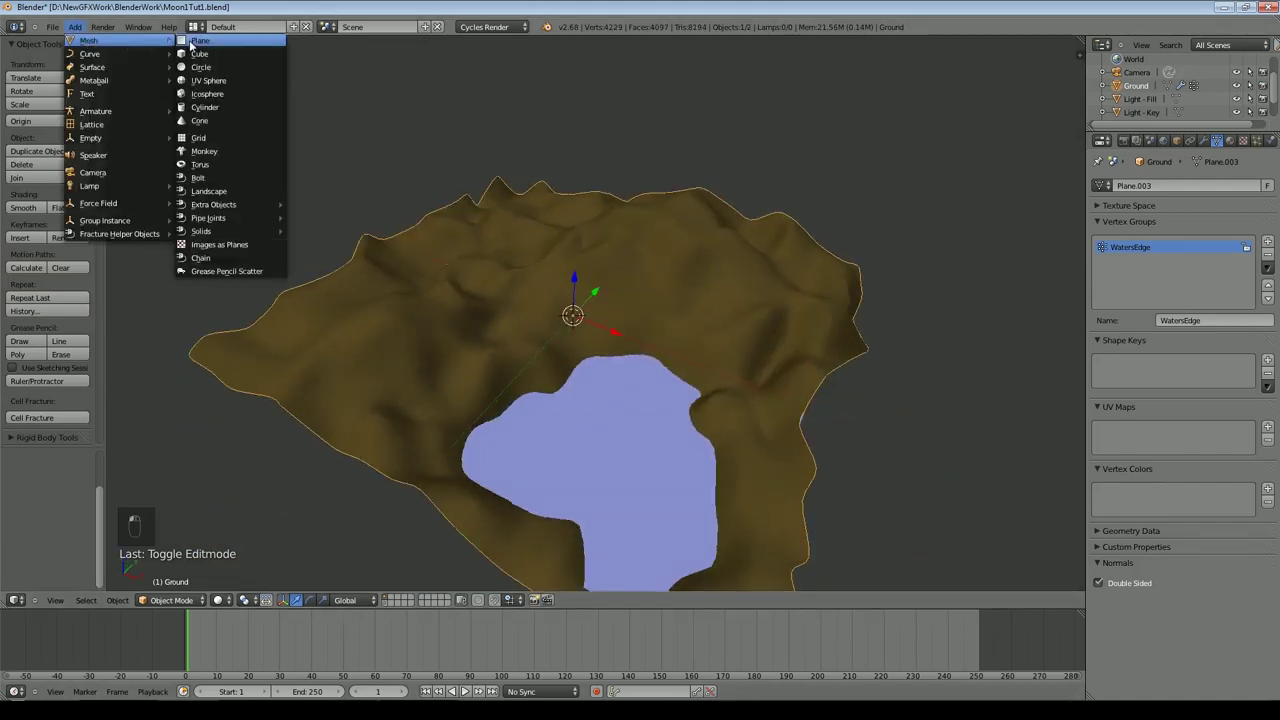
{"action": "left_click", "coordinate": [193, 42]}
{"action": "key", "text": "s"}
{"action": "key", "text": "1"}
{"action": "key", "text": "0"}
{"action": "key", "text": "Return"}
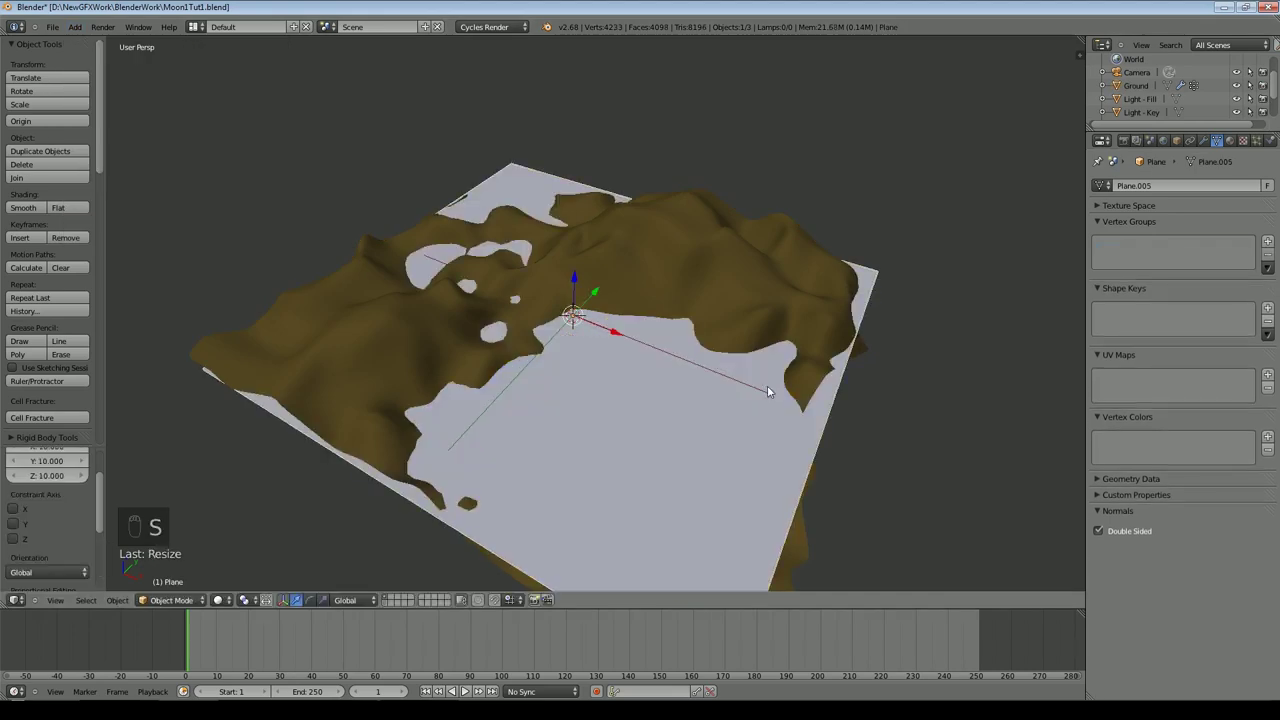
Step: Stand the new plane upright by rotating it 90° about Y and 90° about Z
{"action": "type", "text": "ry90"}
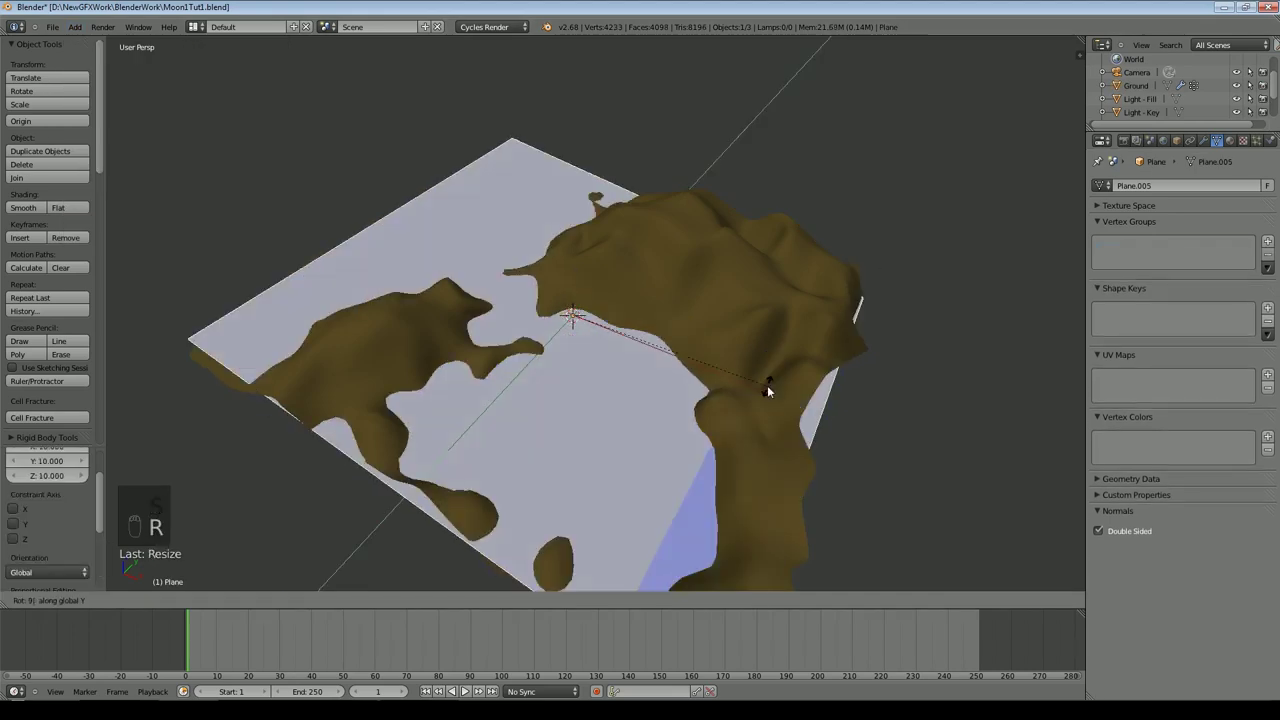
{"action": "key", "text": "Return"}
{"action": "scroll", "coordinate": [603, 449], "scroll_direction": "down", "scroll_amount": 3}
{"action": "key", "text": "r"}
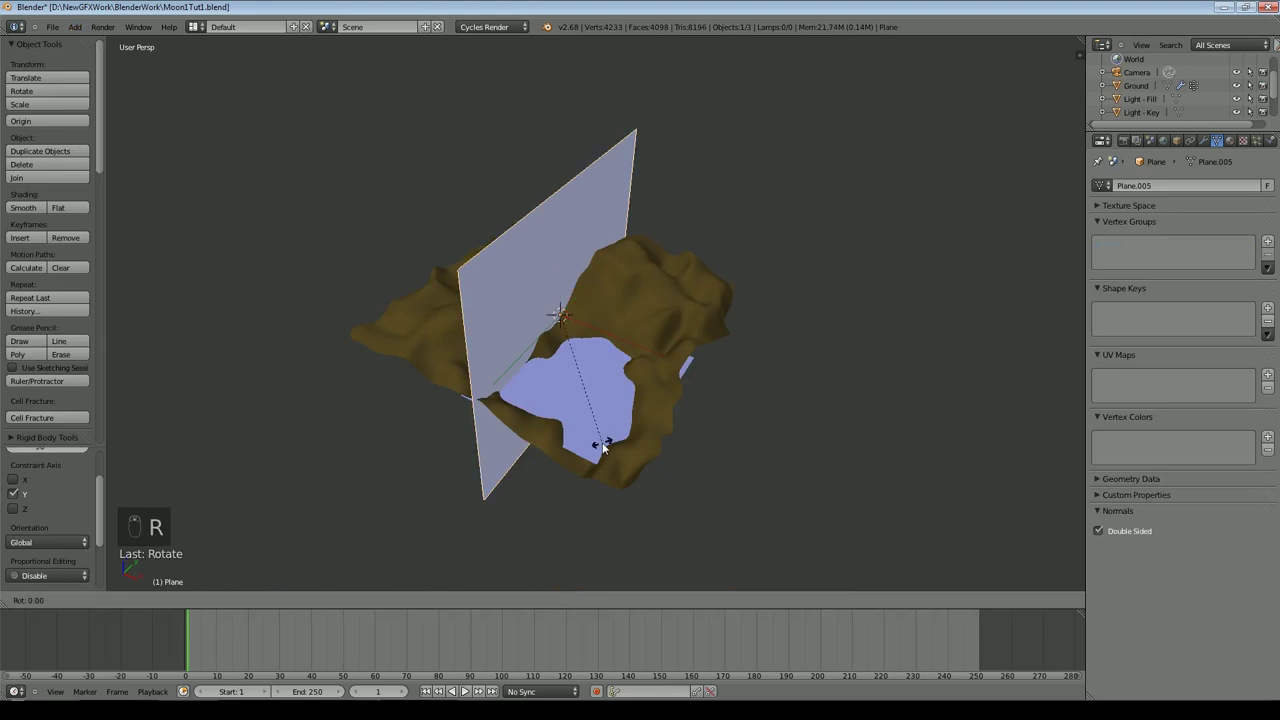
{"action": "type", "text": "z90"}
{"action": "key", "text": "Return"}
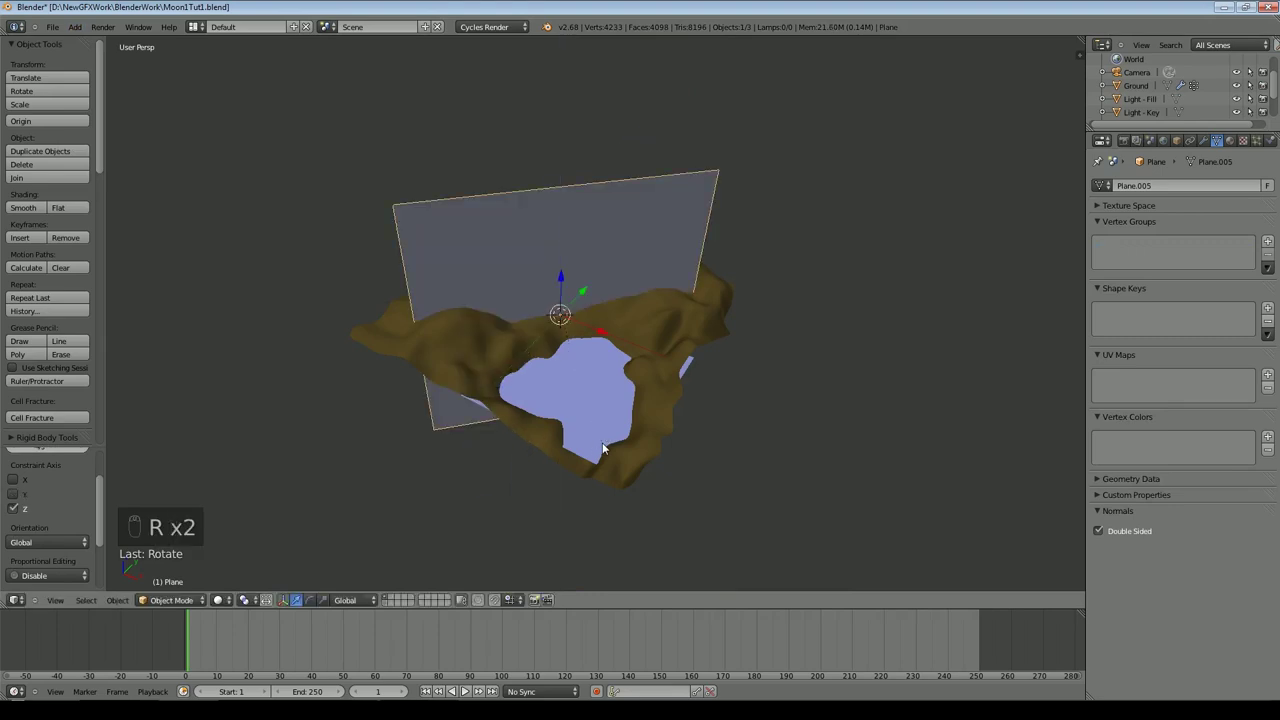
Step: Move the upright plane behind the far side of the terrain, about 10.9 units along Y
{"action": "key", "text": "KP_0"}
{"action": "middle_click_drag", "start_coordinate": [468, 434], "coordinate": [563, 300]}
{"action": "key", "text": "g"}
{"action": "left_click", "coordinate": [318, 331]}
{"action": "middle_click_drag", "start_coordinate": [318, 331], "coordinate": [738, 337]}
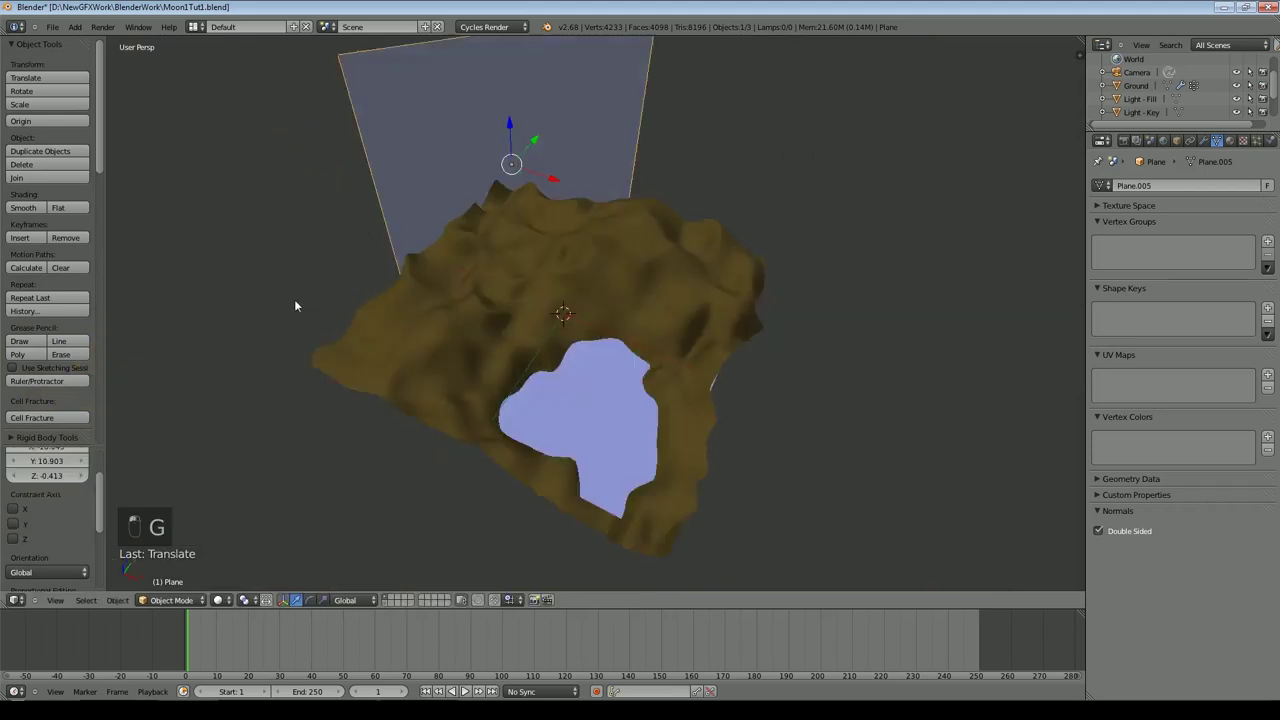
{"action": "key", "text": "s"}
{"action": "key", "text": "z"}
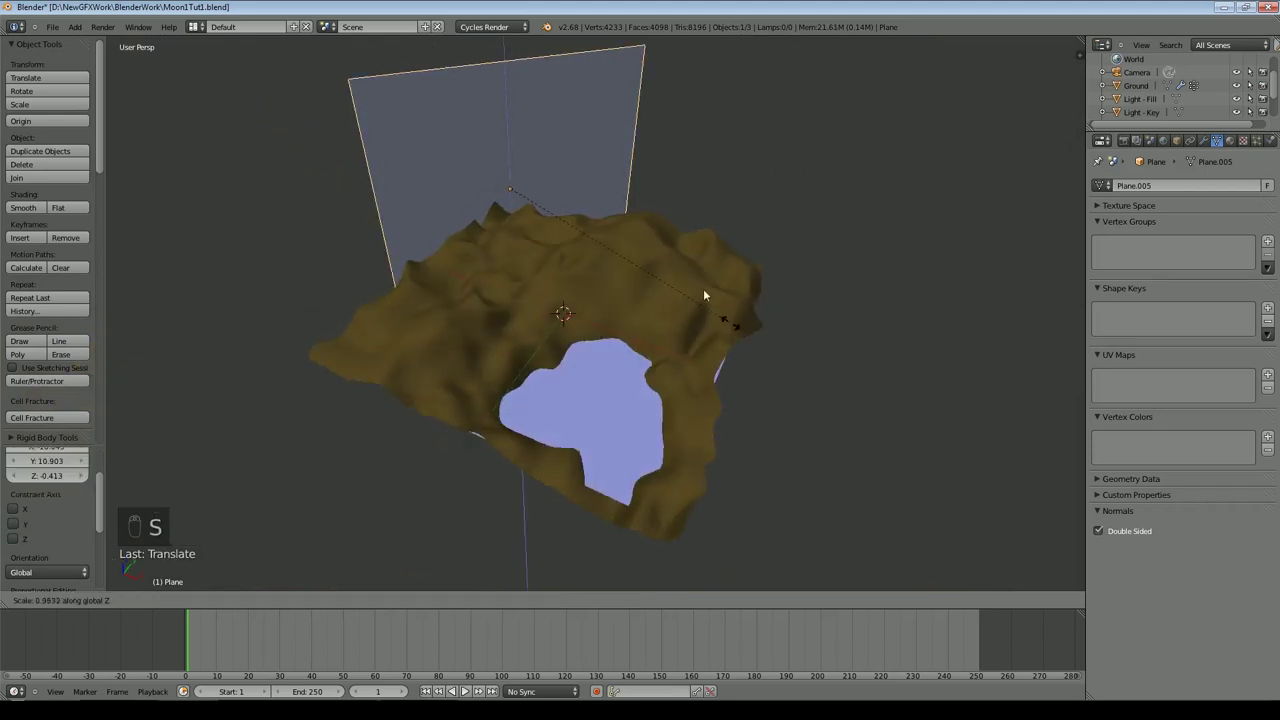
{"action": "right_click", "coordinate": [671, 244]}
Step: Raise the backdrop plane about 3.6 units along Z
{"action": "key", "text": "g"}
{"action": "key", "text": "z"}
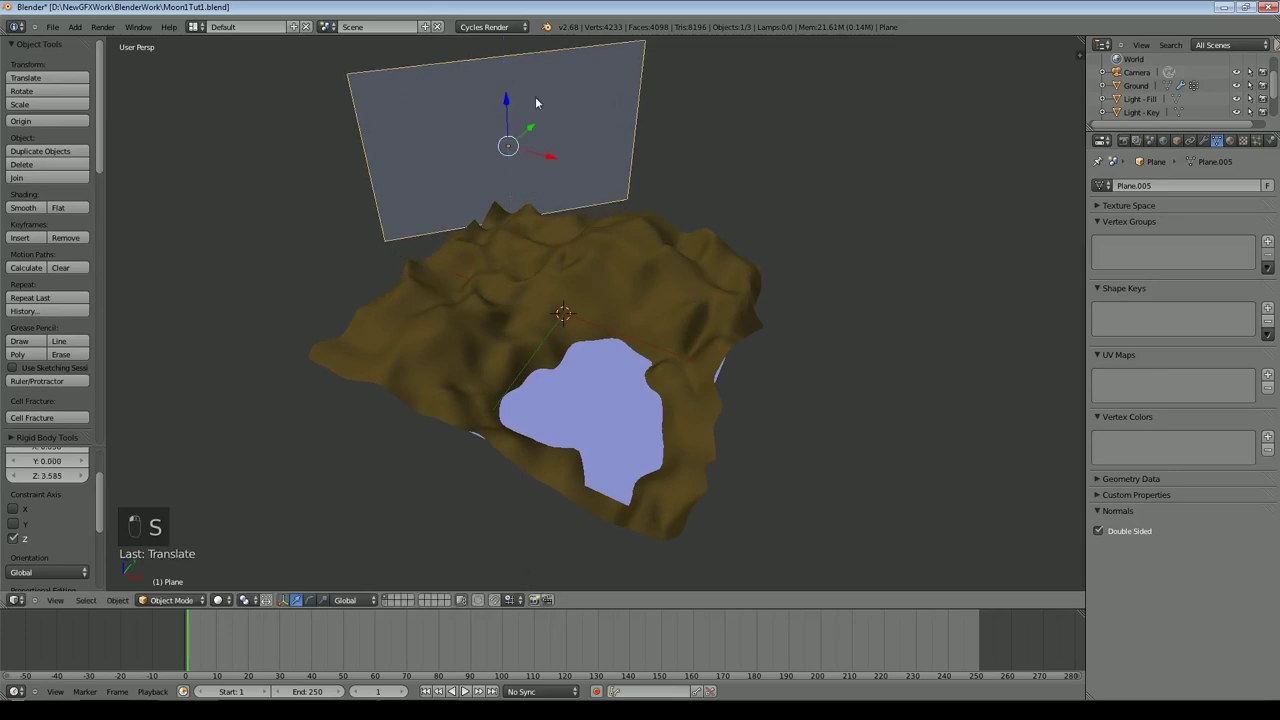
{"action": "left_click", "coordinate": [535, 103]}
Step: In the camera view, enlarge and reposition the backdrop plane so it covers the sky behind the hills
{"action": "key", "text": "KP_0"}
{"action": "key", "text": "s"}
{"action": "left_click", "coordinate": [642, 252]}
{"action": "key", "text": "g"}
{"action": "left_click", "coordinate": [594, 249]}
{"action": "key", "text": "s"}
{"action": "left_click", "coordinate": [658, 257]}
Step: Rotate the backdrop plane freely so that it faces the camera
{"action": "middle_click_drag", "start_coordinate": [697, 291], "coordinate": [567, 299]}
{"action": "scroll", "coordinate": [567, 299], "scroll_direction": "down", "scroll_amount": 10}
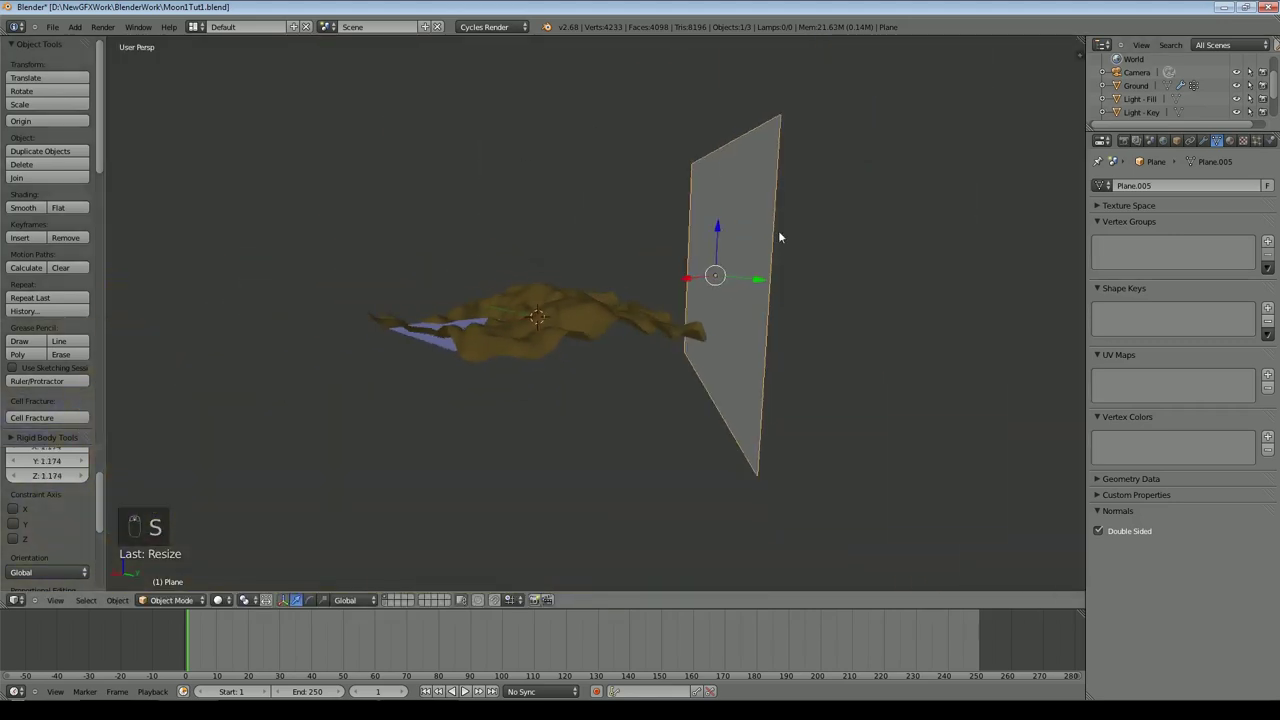
{"action": "key", "text": "r"}
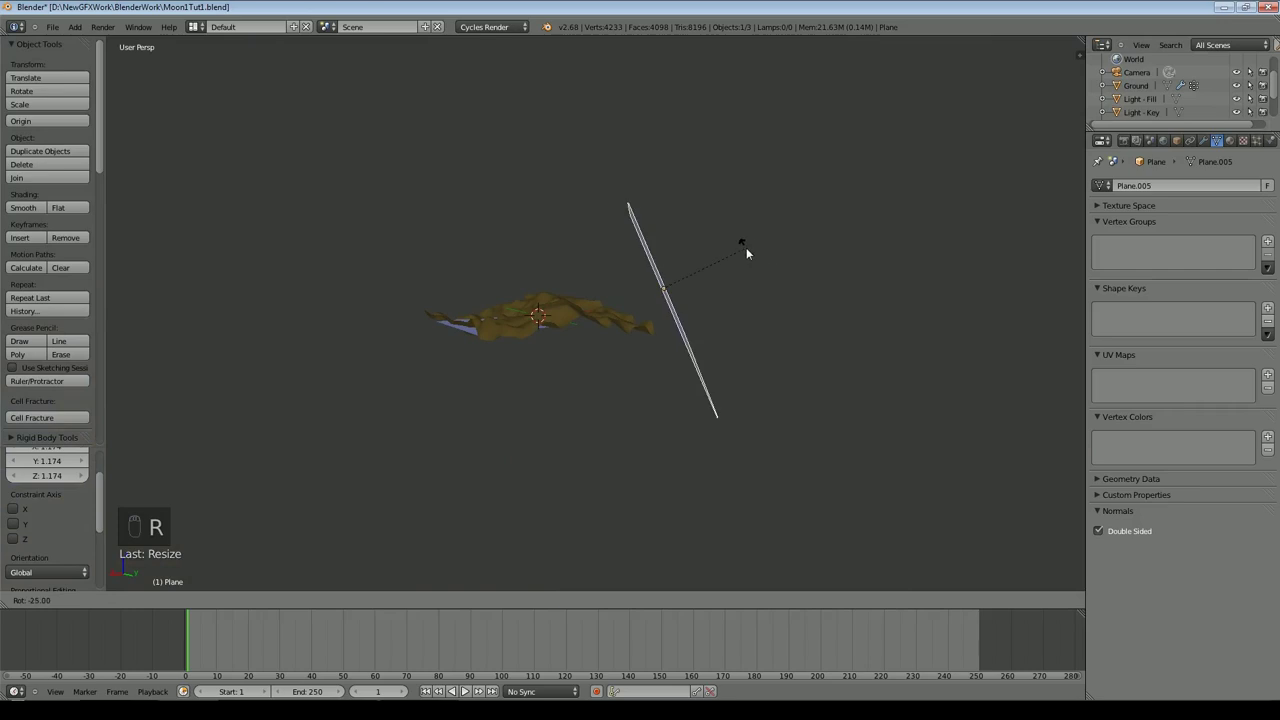
{"action": "left_click", "coordinate": [756, 248]}
Step: Scale the backdrop plane by about 0.91 and lower it about 1.18 units along Z to fit the camera frame
{"action": "key", "text": "KP_0"}
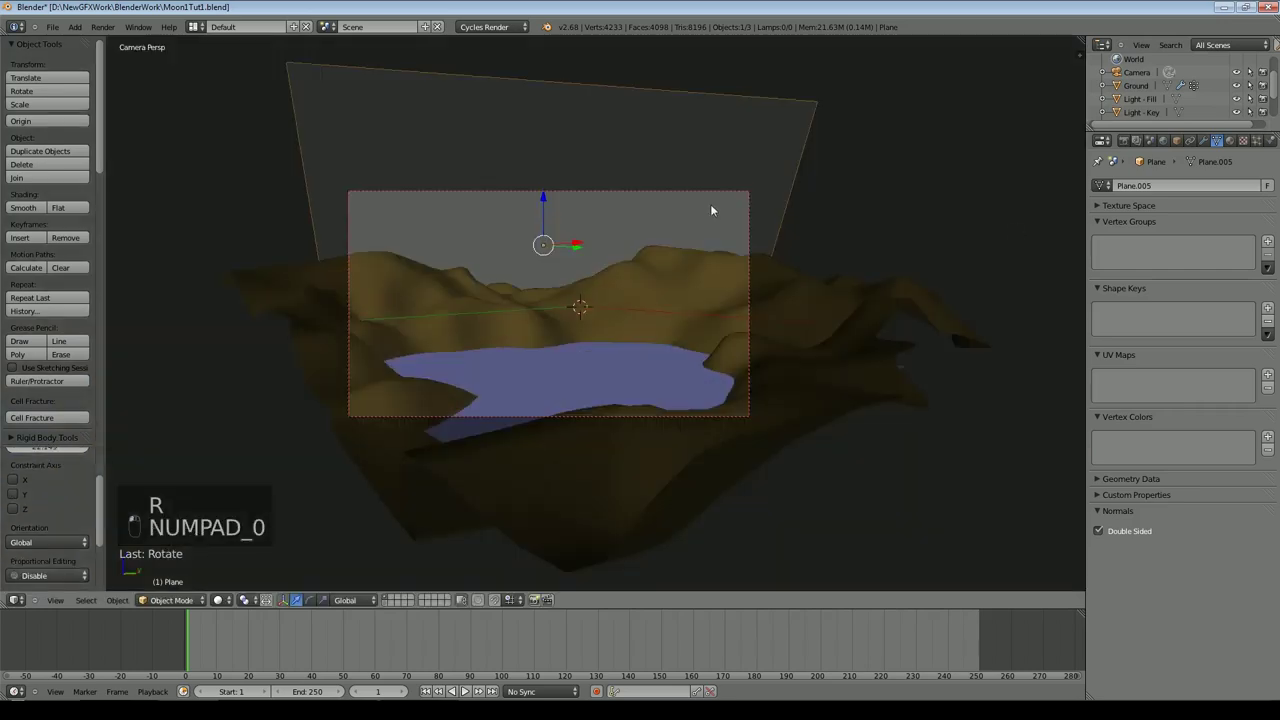
{"action": "key", "text": "s"}
{"action": "left_click", "coordinate": [746, 215]}
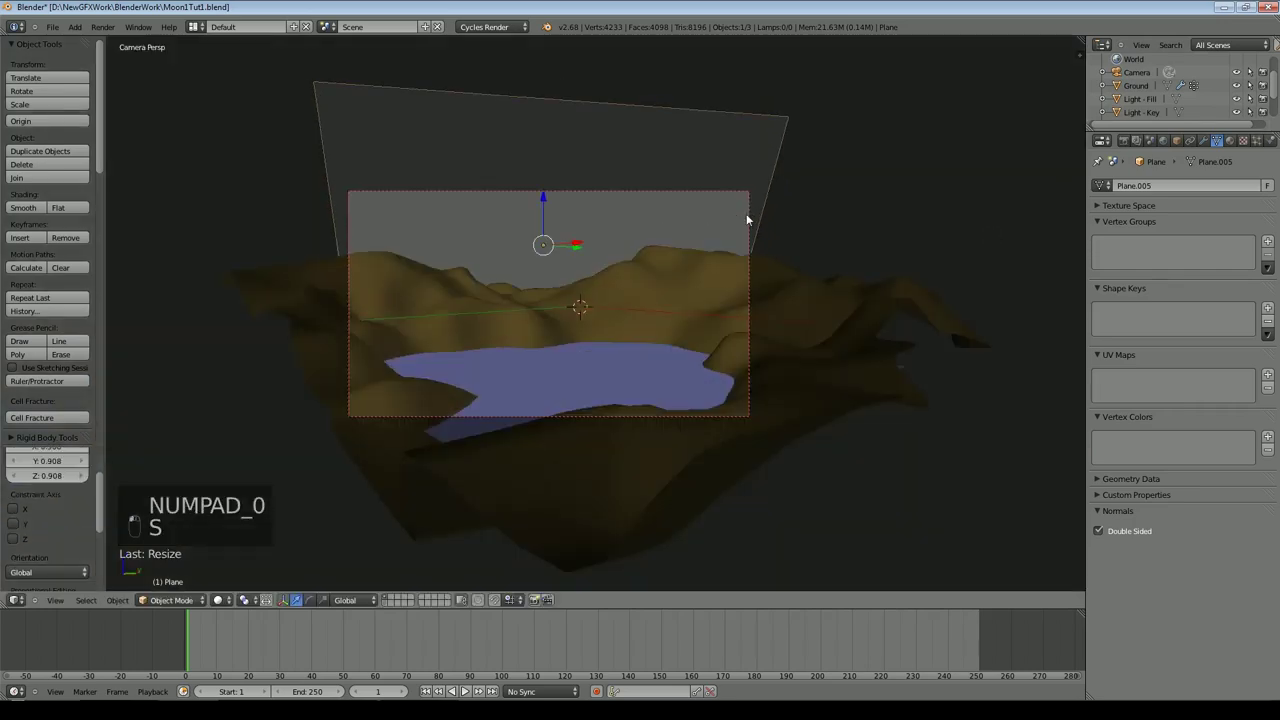
{"action": "key", "text": "g"}
{"action": "key", "text": "z"}
{"action": "left_click", "coordinate": [538, 210]}
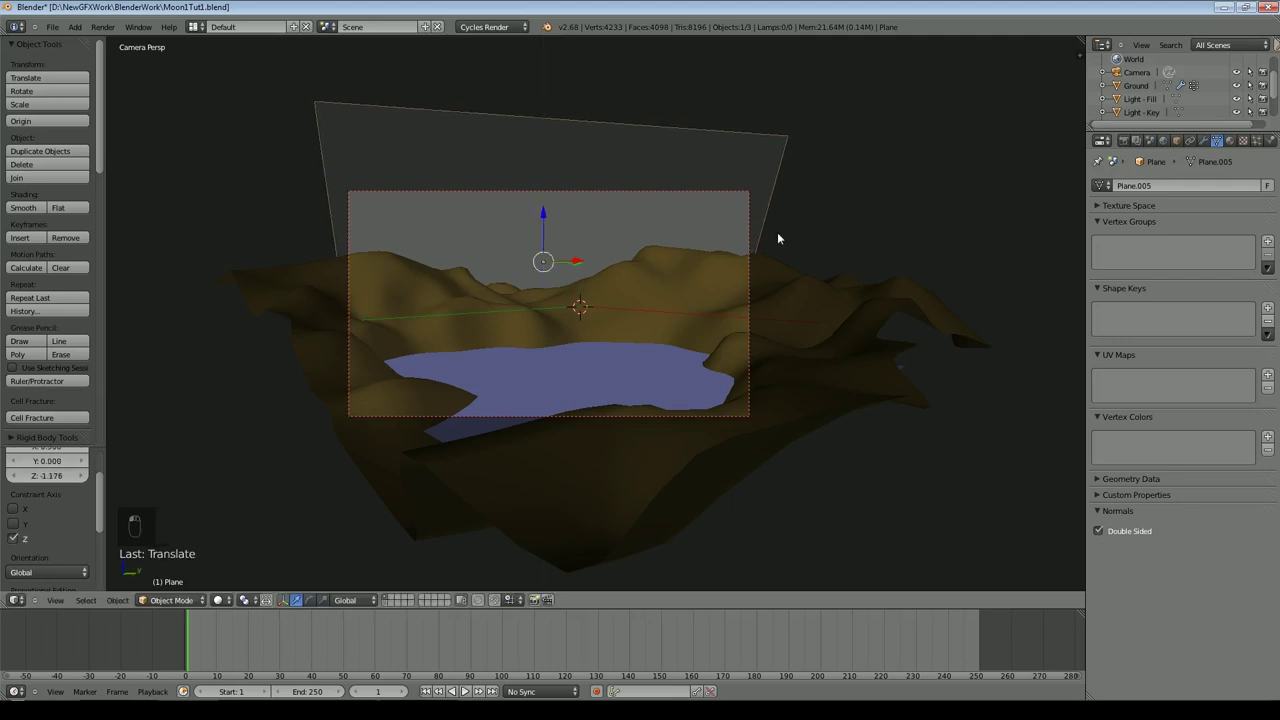
Step: UV-map the backdrop plane with Project from View (Bounds) while looking squarely at its face
{"action": "scroll", "coordinate": [778, 260], "scroll_direction": "up", "scroll_amount": 3}
{"action": "middle_click_drag", "start_coordinate": [778, 278], "coordinate": [1051, 254]}
{"action": "scroll", "coordinate": [1051, 255], "scroll_direction": "down", "scroll_amount": 6}
{"action": "middle_click_drag", "start_coordinate": [683, 292], "coordinate": [692, 310]}
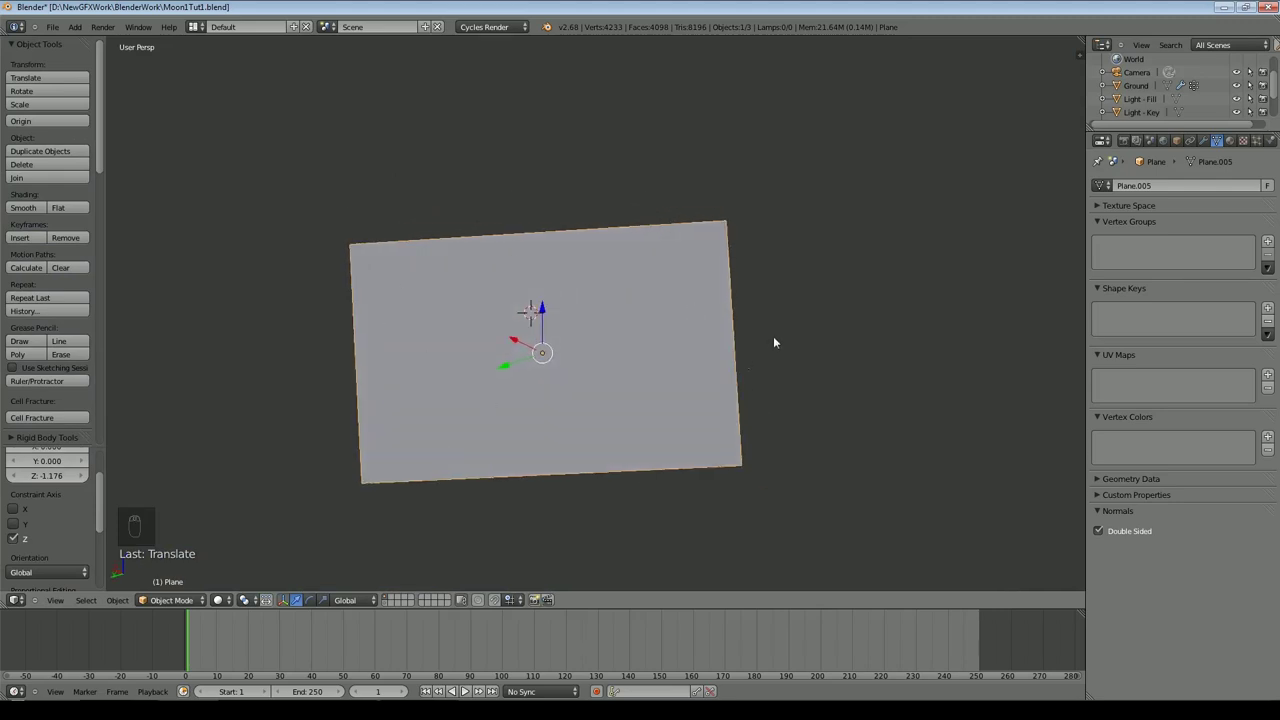
{"action": "key", "text": "Tab"}
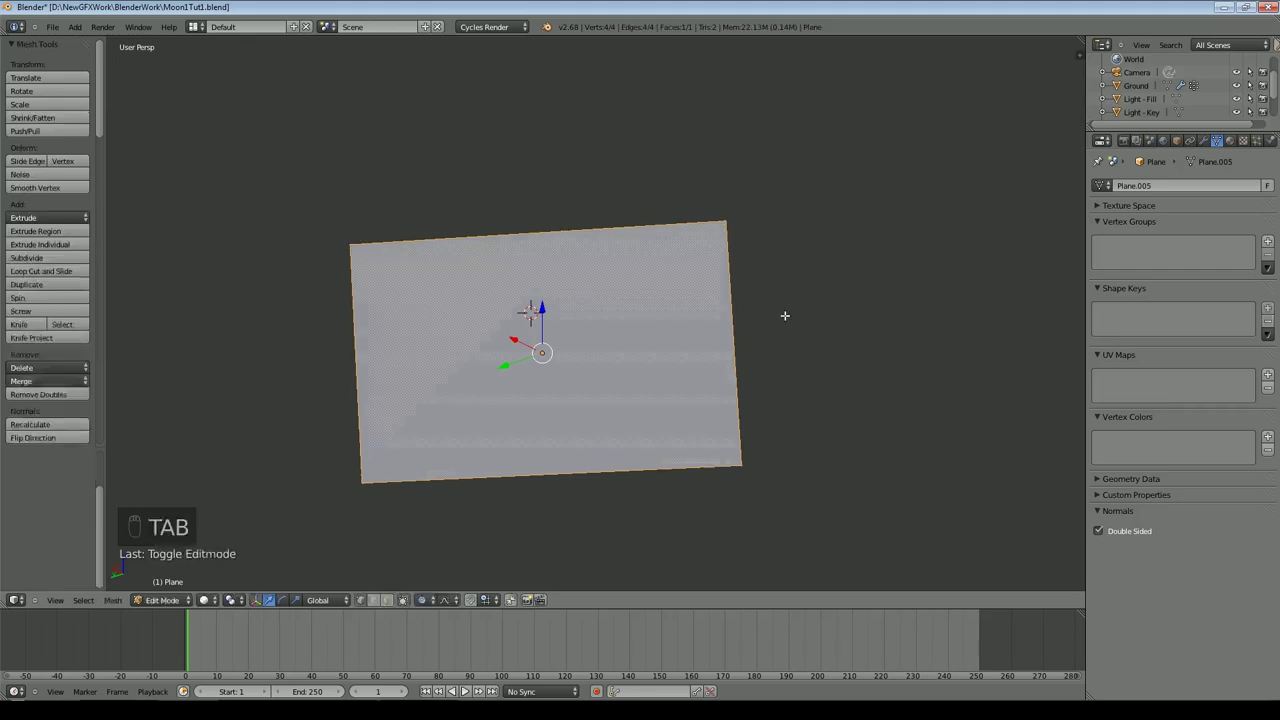
{"action": "key", "text": "u"}
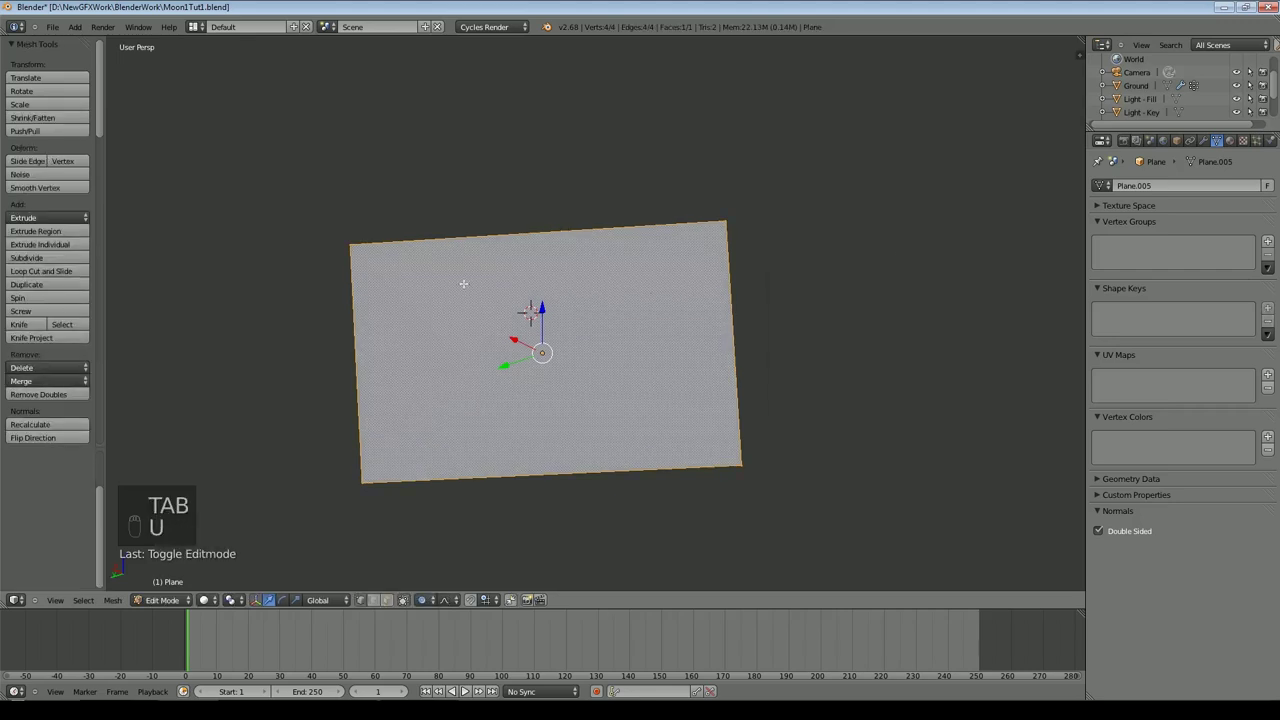
{"action": "left_click", "coordinate": [84, 600]}
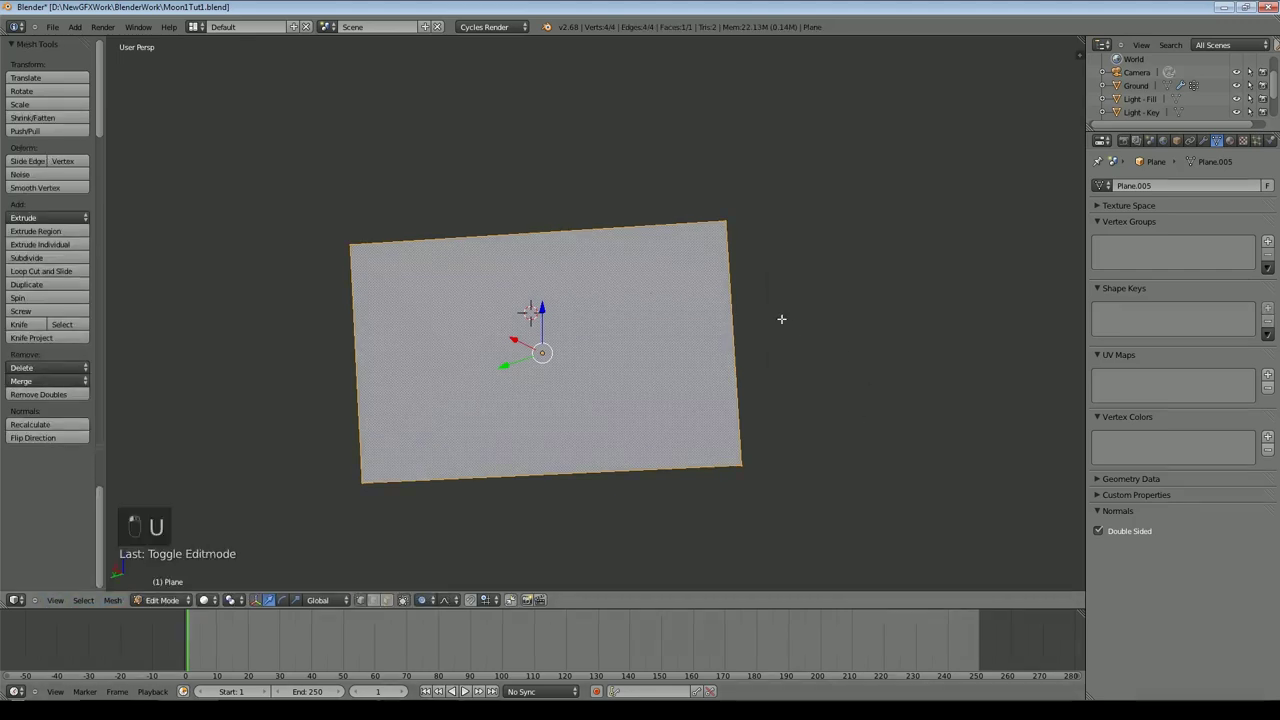
{"action": "key", "text": "u"}
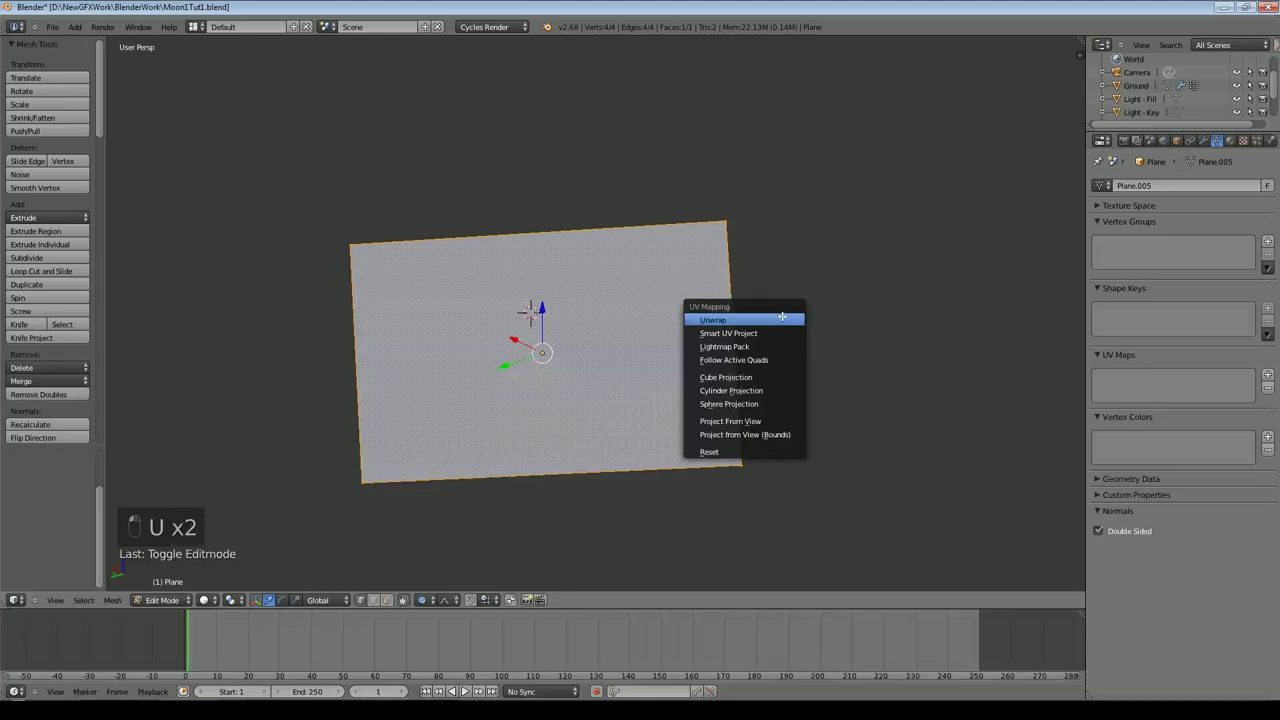
{"action": "left_click", "coordinate": [745, 434]}
{"action": "key", "text": "Tab"}
Step: UV-map all of the Ground's faces from the top view
{"action": "middle_click_drag", "start_coordinate": [935, 290], "coordinate": [684, 383]}
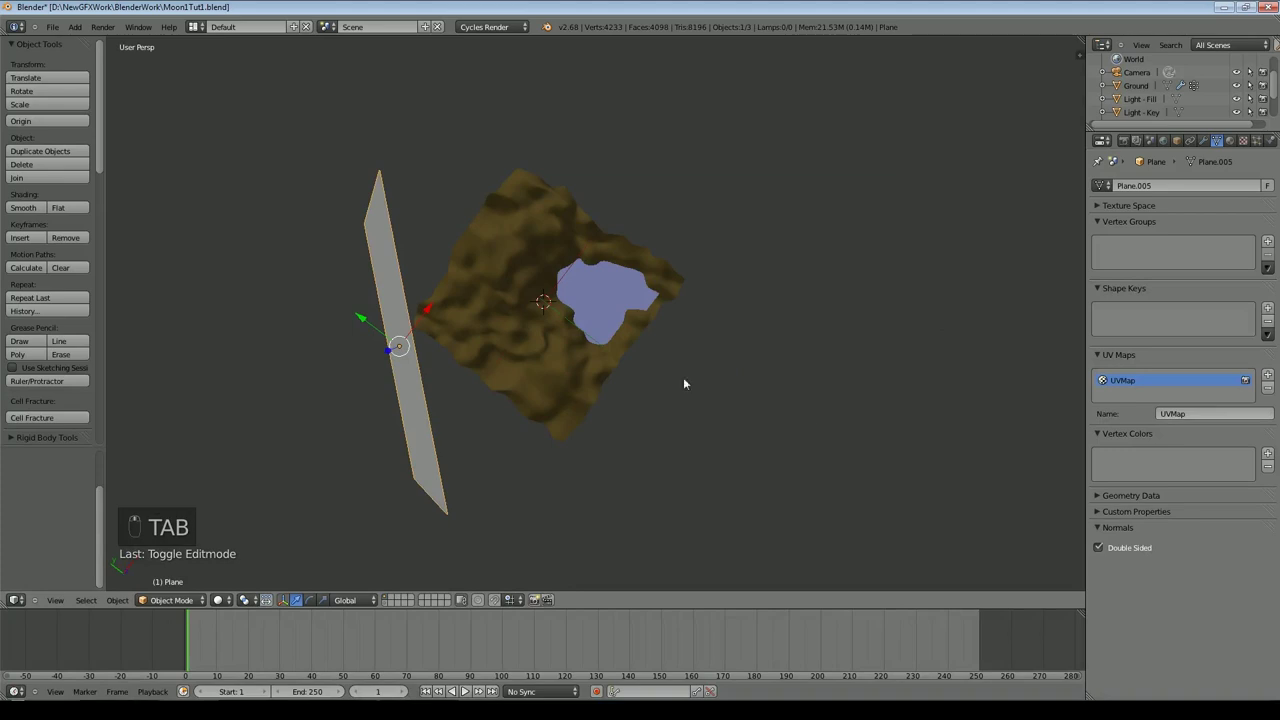
{"action": "right_click", "coordinate": [592, 348]}
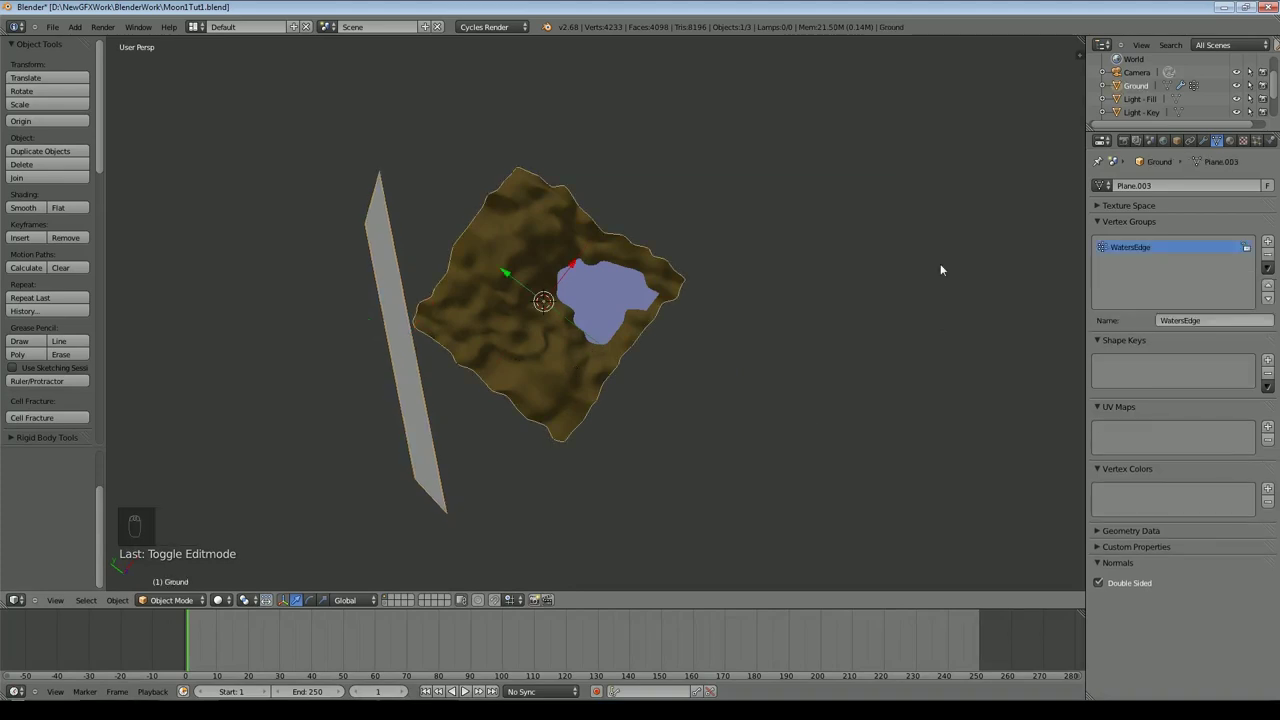
{"action": "key", "text": "KP_7"}
{"action": "key", "text": "Tab"}
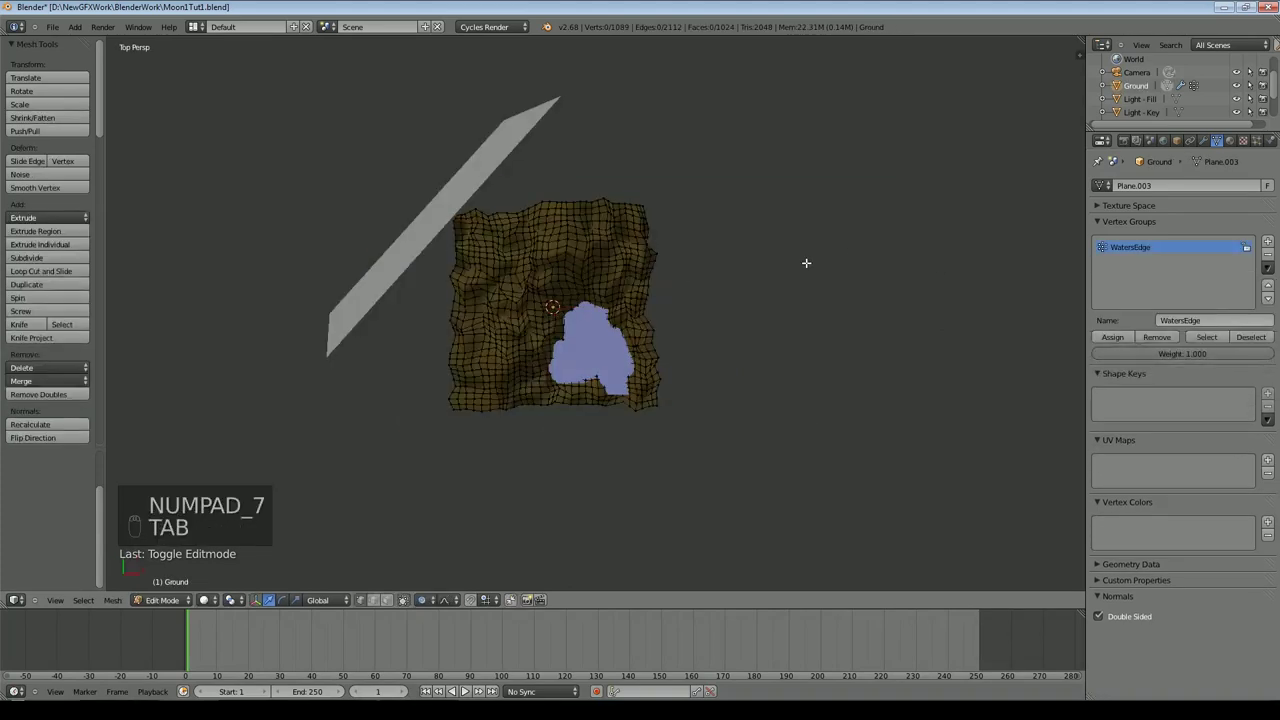
{"action": "key", "text": "a"}
{"action": "key", "text": "a"}
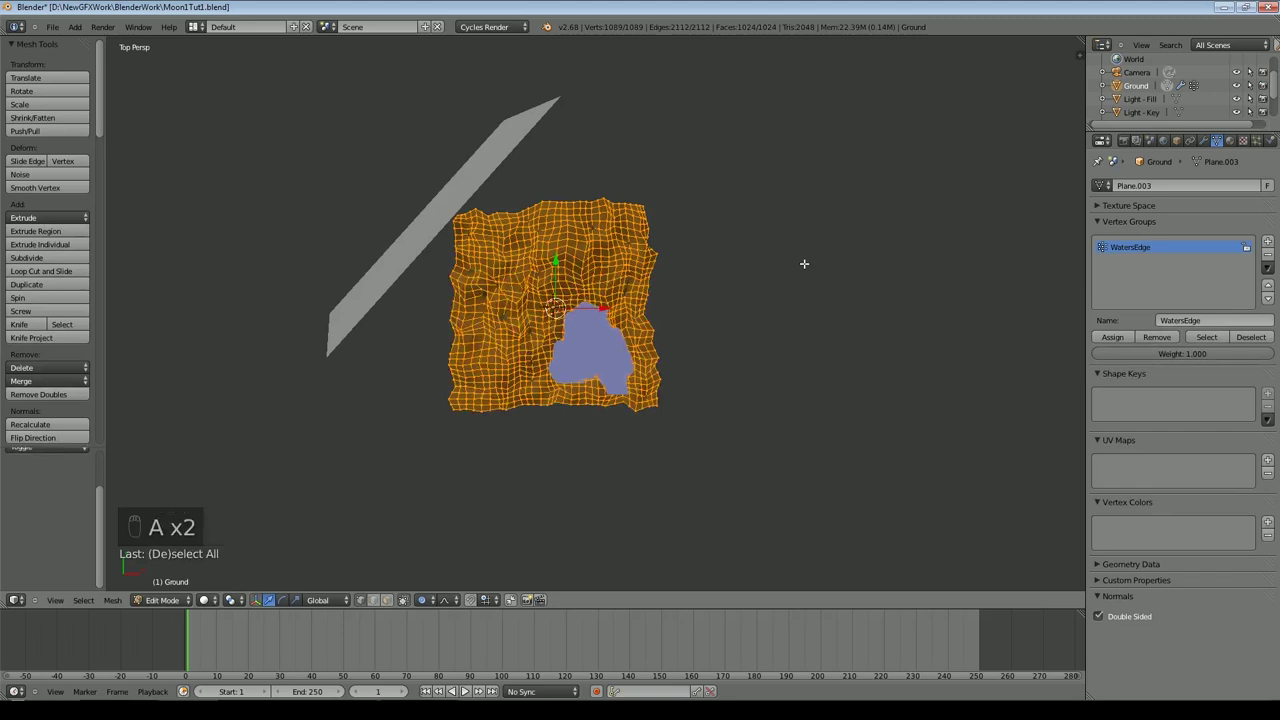
{"action": "key", "text": "u"}
{"action": "left_click", "coordinate": [806, 264]}
{"action": "key", "text": "Tab"}
Step: UV-map the water plane's face from the top view
{"action": "right_click", "coordinate": [620, 342]}
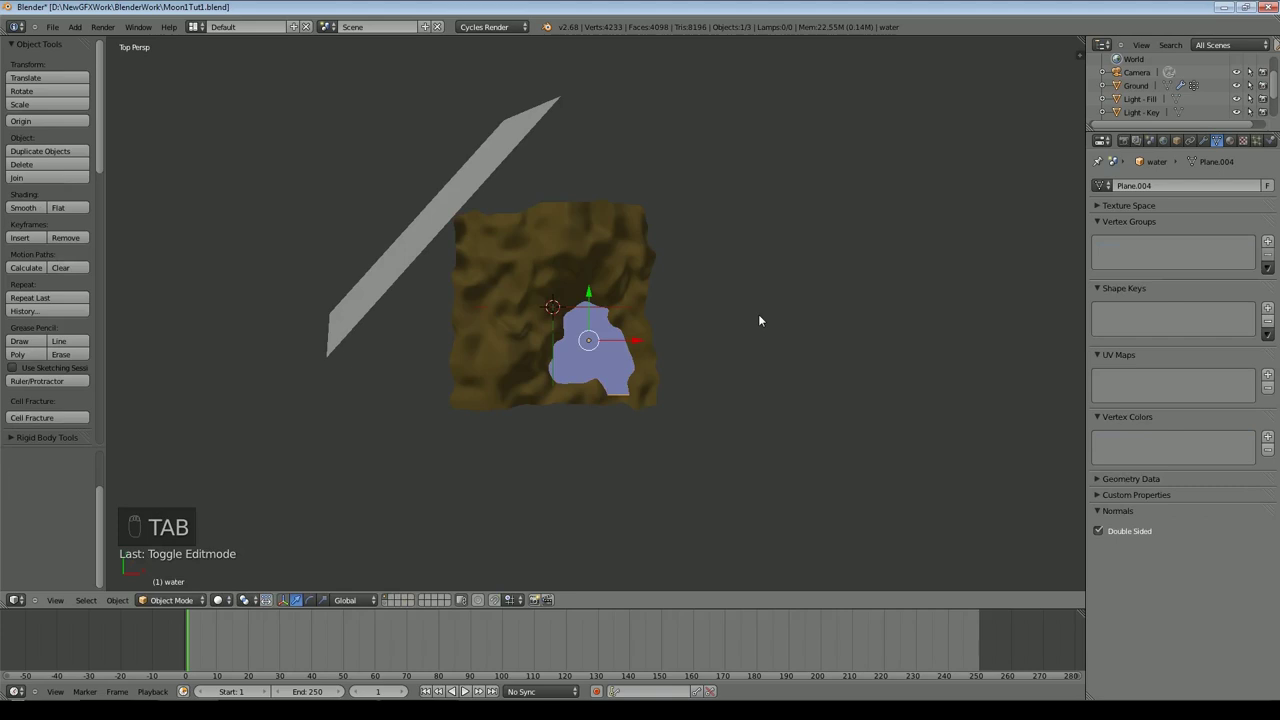
{"action": "key", "text": "Tab"}
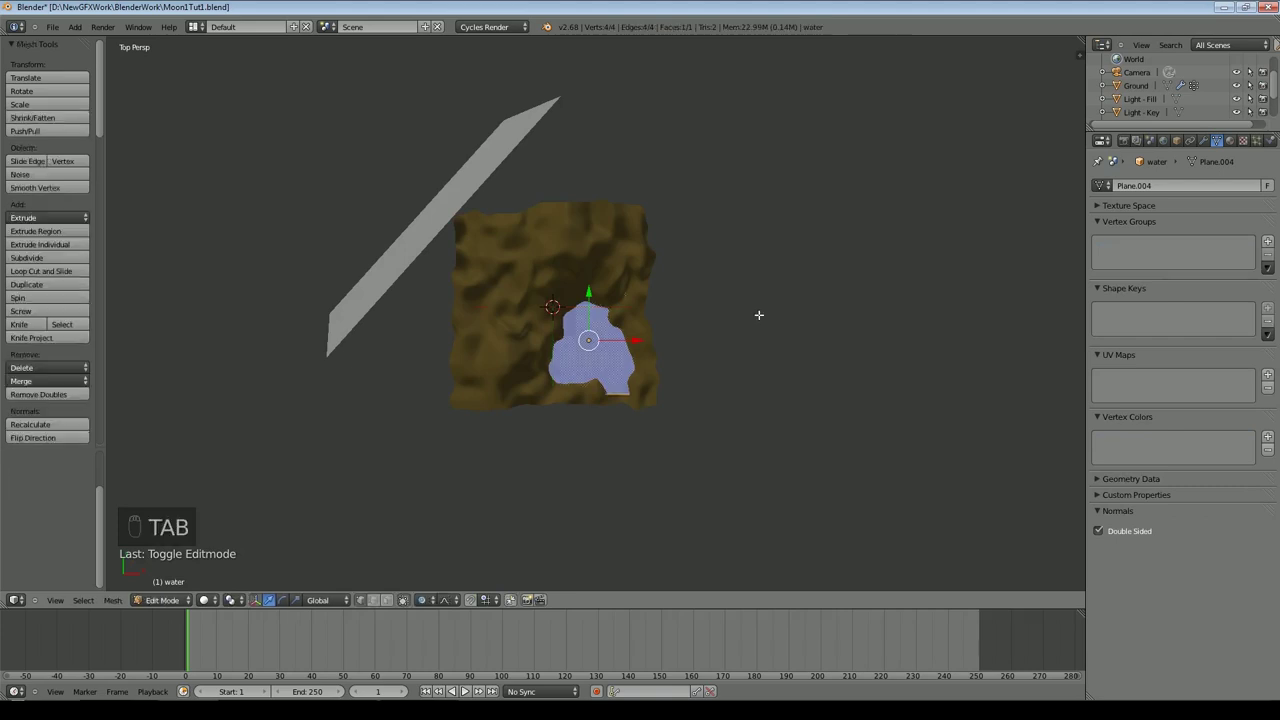
{"action": "key", "text": "a"}
{"action": "key", "text": "a"}
{"action": "key", "text": "a"}
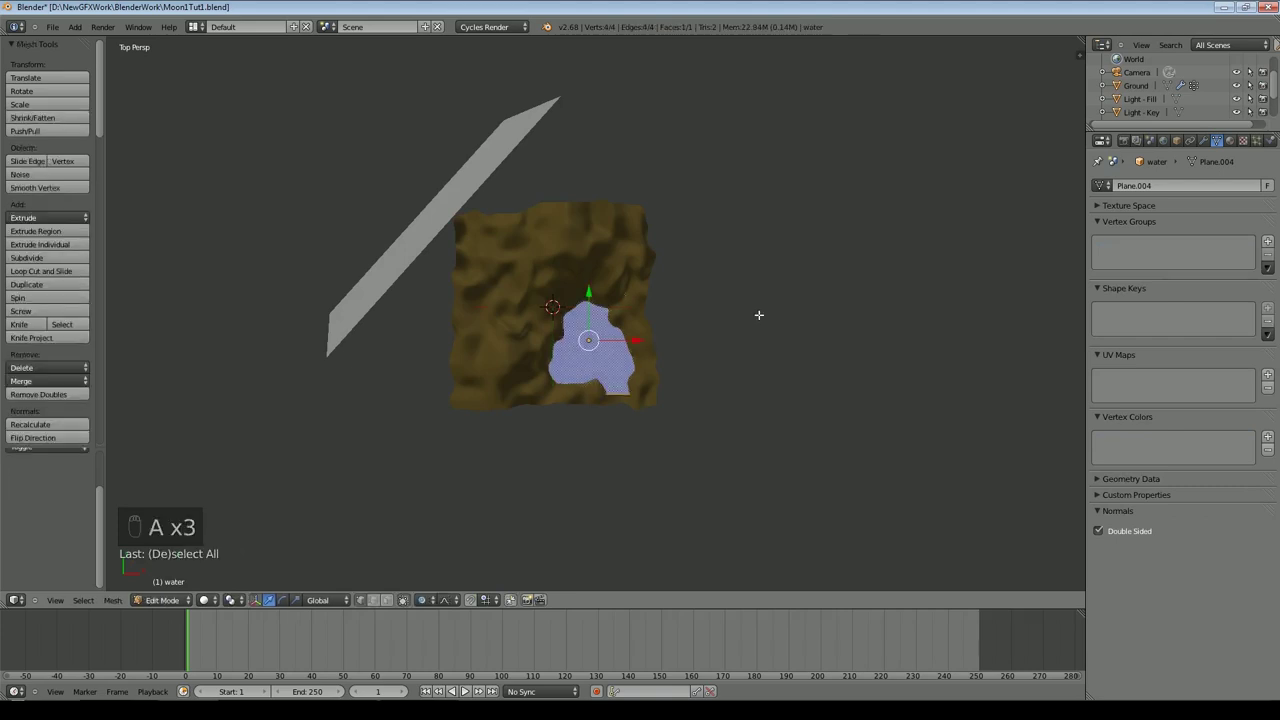
{"action": "key", "text": "u"}
{"action": "left_click", "coordinate": [759, 314]}
{"action": "key", "text": "Tab"}
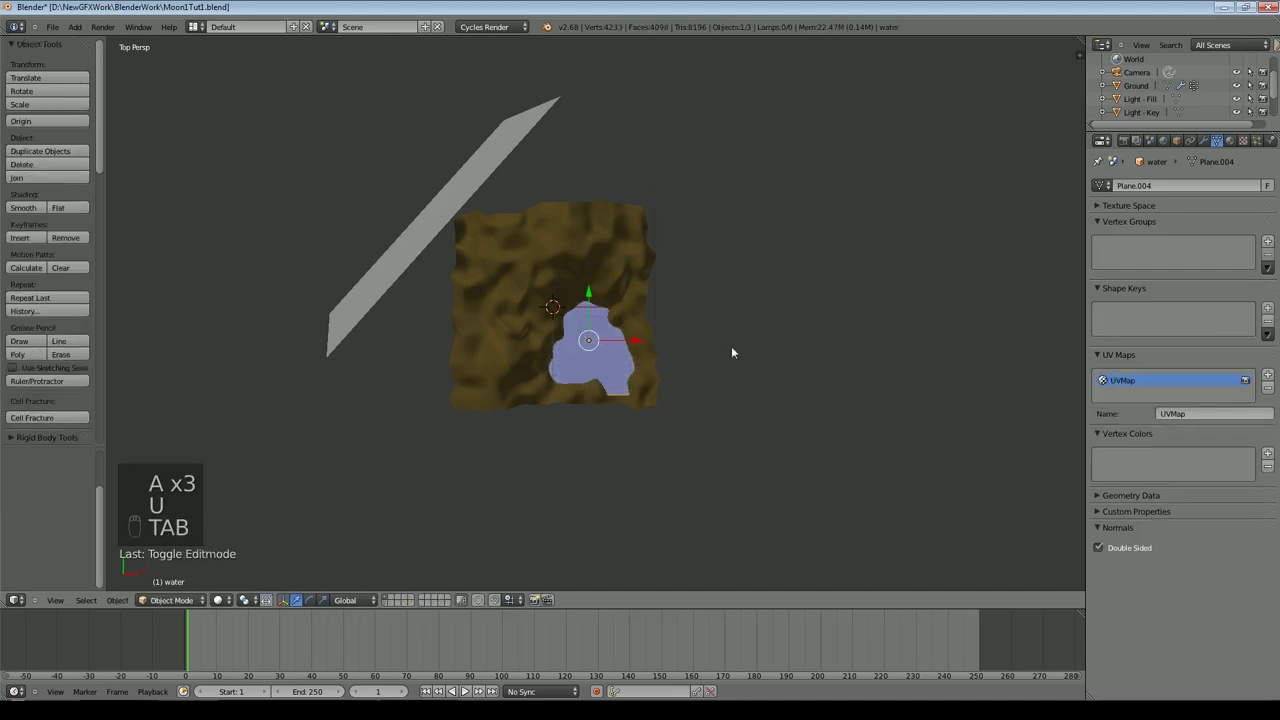
Step: Give the backdrop plane a new material with an Emission surface
{"action": "middle_click_drag", "start_coordinate": [651, 378], "coordinate": [570, 282]}
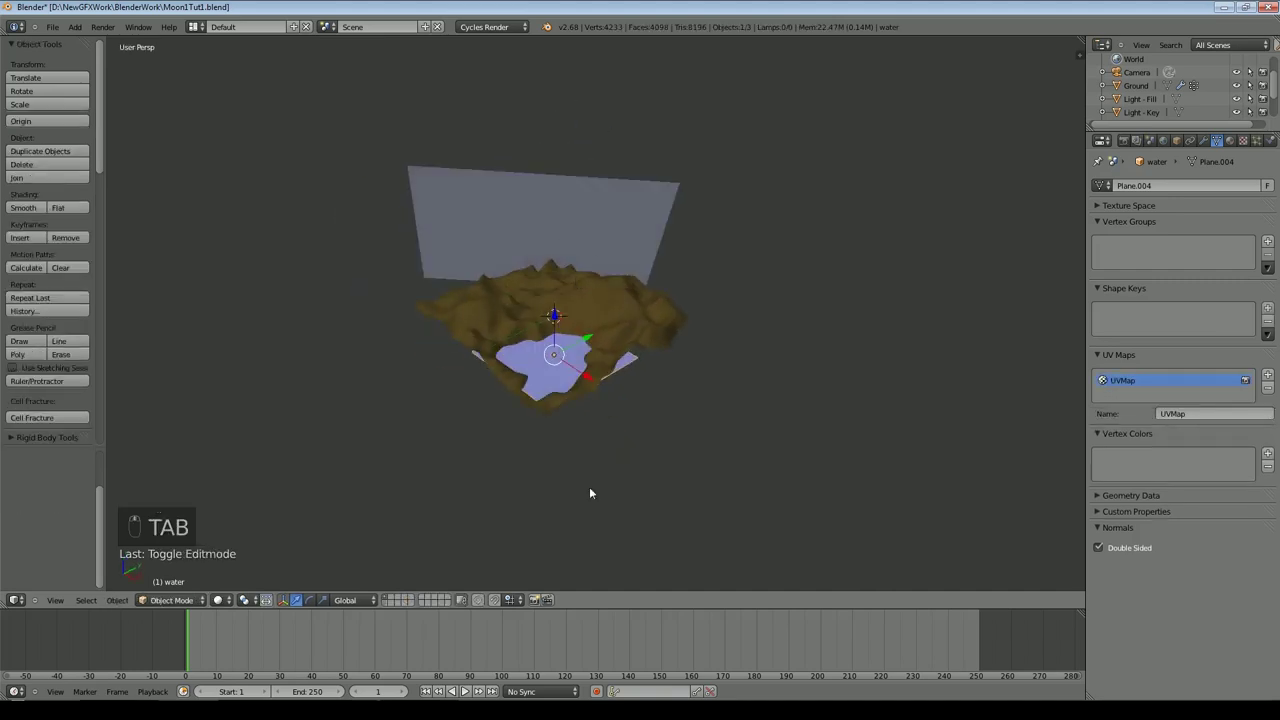
{"action": "middle_click_drag", "start_coordinate": [653, 390], "coordinate": [768, 376]}
{"action": "key", "text": "KP_0"}
{"action": "right_click", "coordinate": [697, 249]}
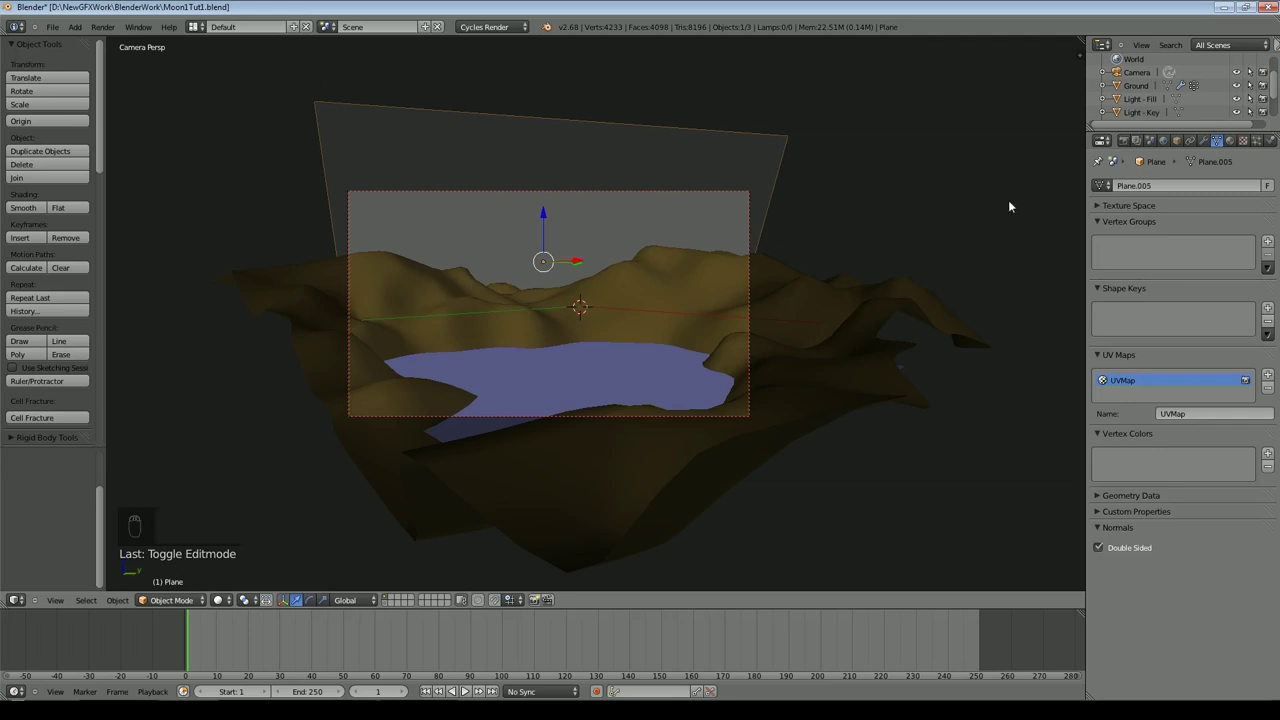
{"action": "left_click", "coordinate": [1230, 140]}
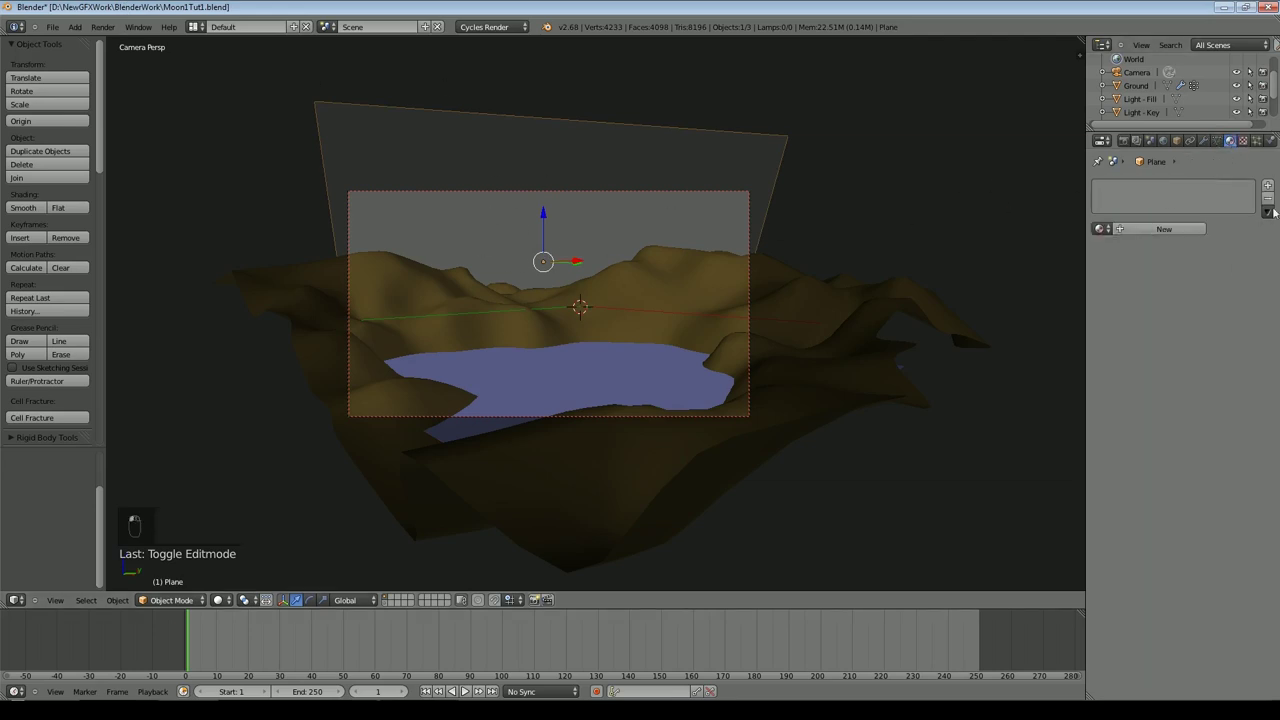
{"action": "left_click", "coordinate": [1158, 232]}
{"action": "left_click", "coordinate": [1185, 269]}
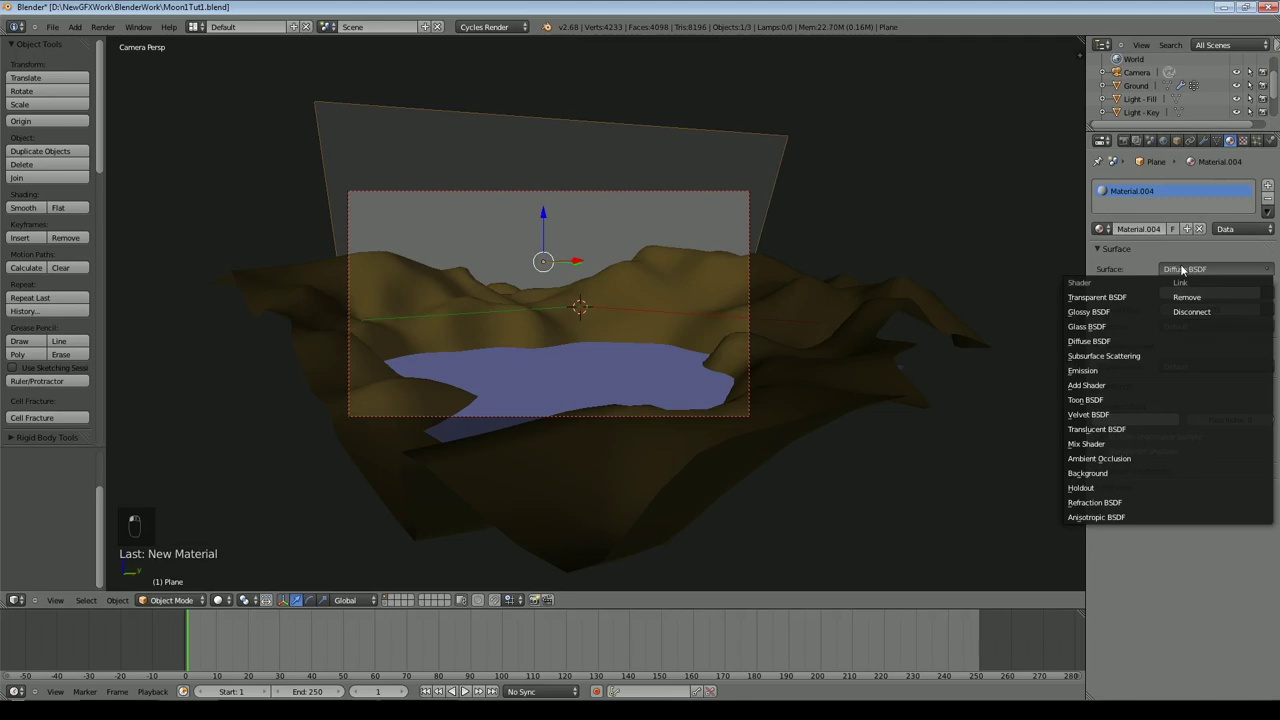
{"action": "left_click", "coordinate": [1110, 370]}
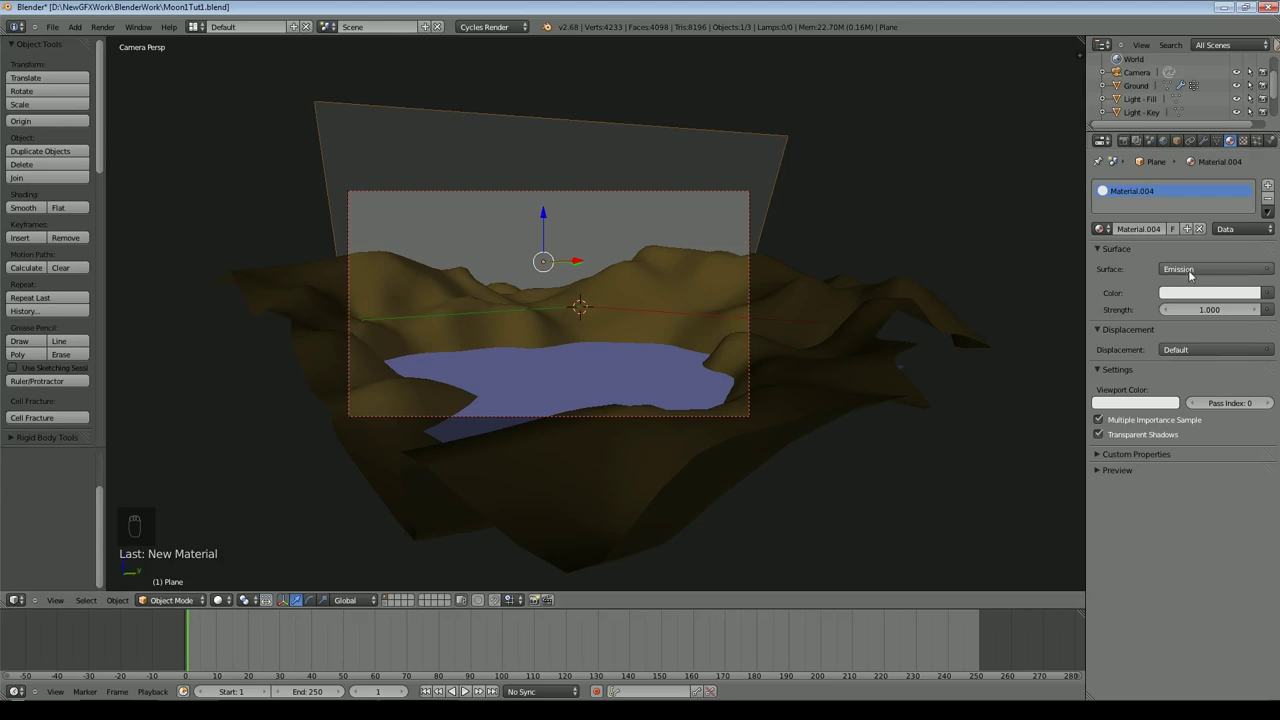
Step: Use an Image Texture with StarySky2.png from the Textures folder as the emission colour
{"action": "left_click", "coordinate": [1267, 293]}
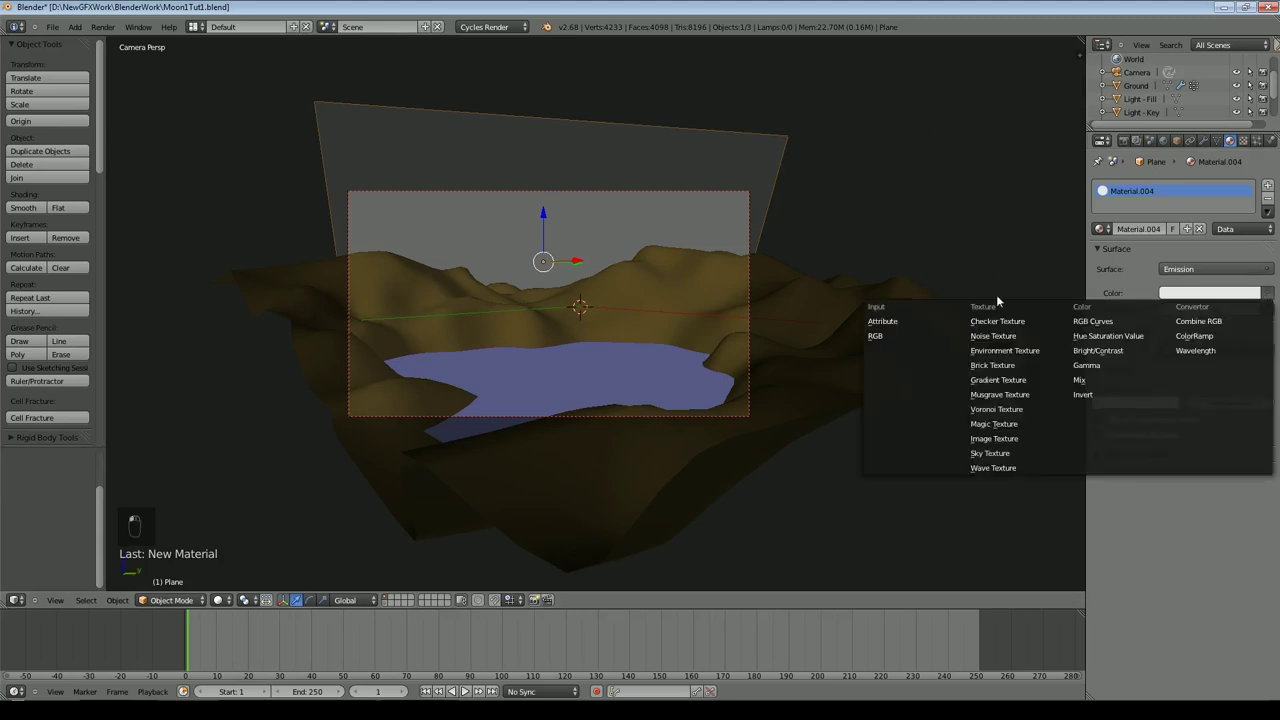
{"action": "left_click", "coordinate": [1010, 439]}
{"action": "left_click", "coordinate": [37, 252]}
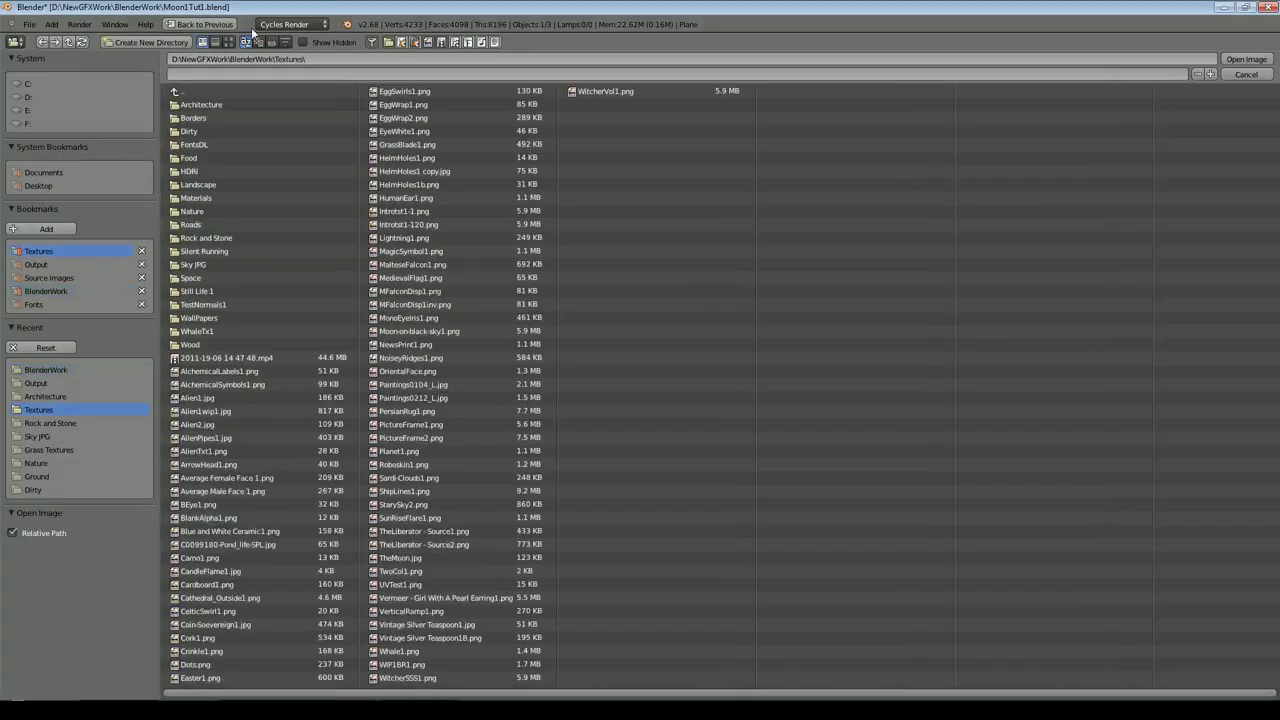
{"action": "left_click", "coordinate": [228, 42]}
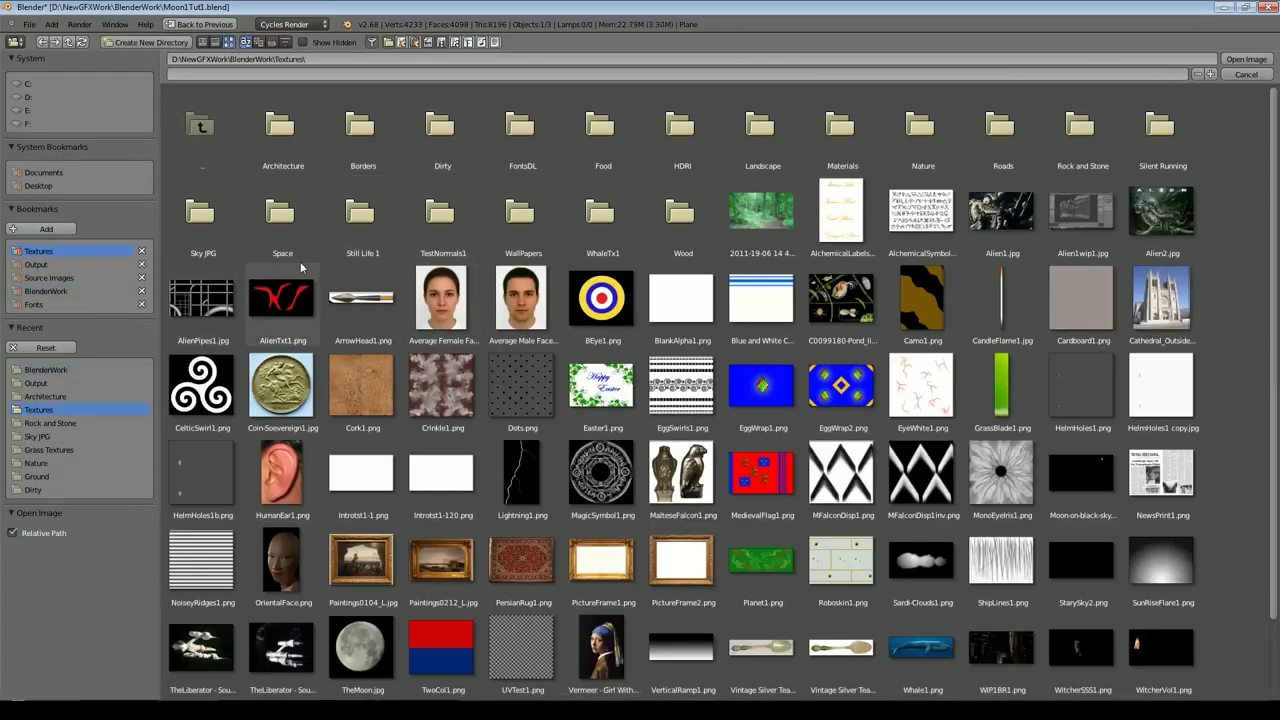
{"action": "double_click", "coordinate": [1086, 566]}
Step: Set the viewport shading to Material and examine the star texture on the backdrop plane close up
{"action": "left_click", "coordinate": [220, 600]}
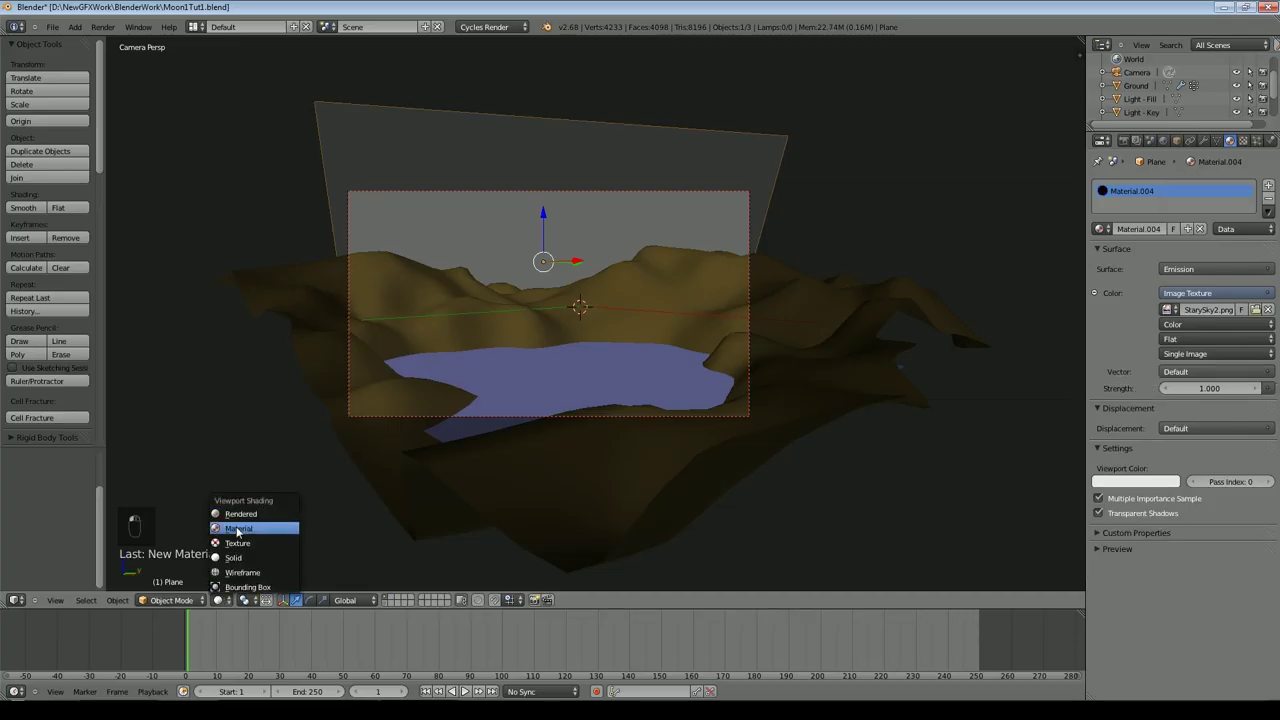
{"action": "left_click", "coordinate": [240, 531]}
{"action": "scroll", "coordinate": [615, 250], "scroll_direction": "up", "scroll_amount": 3}
{"action": "middle_click_drag", "start_coordinate": [615, 257], "coordinate": [814, 280]}
{"action": "scroll", "coordinate": [814, 280], "scroll_direction": "down", "scroll_amount": 3}
{"action": "scroll", "coordinate": [814, 280], "scroll_direction": "up", "scroll_amount": 5}
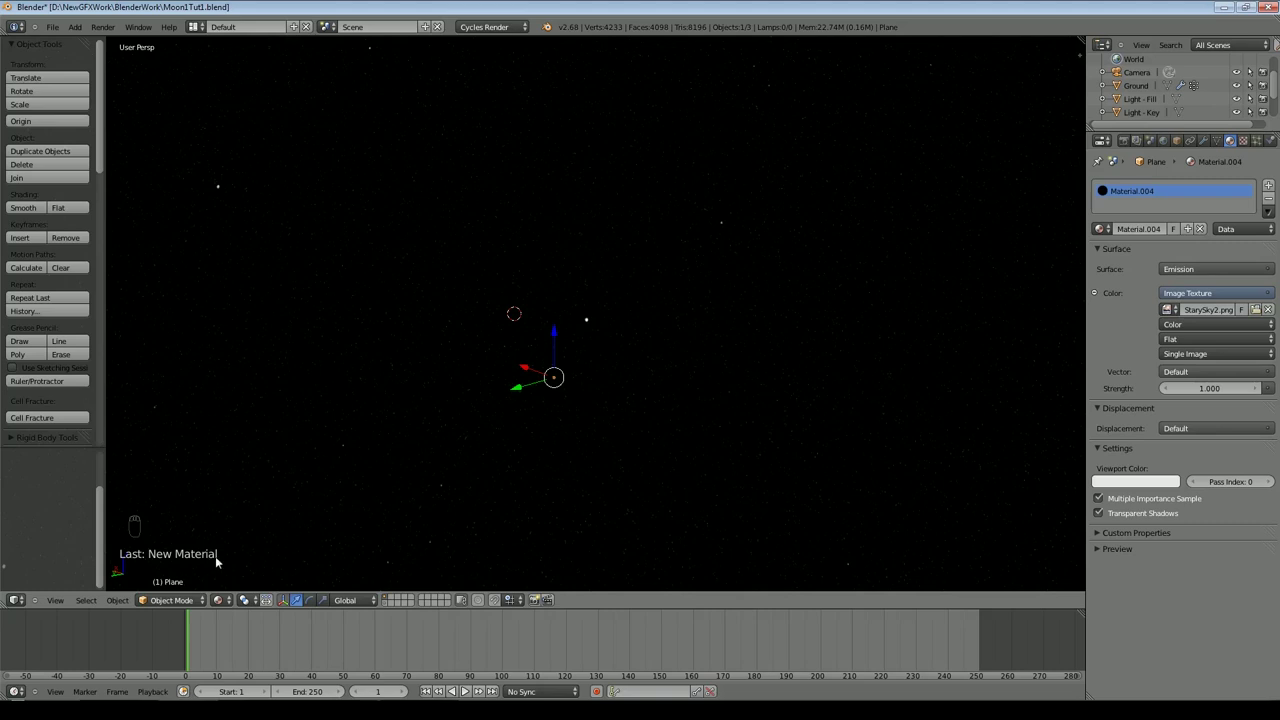
{"action": "middle_click_drag", "start_coordinate": [866, 509], "coordinate": [872, 437]}
{"action": "middle_click_drag", "start_coordinate": [802, 406], "coordinate": [576, 360]}
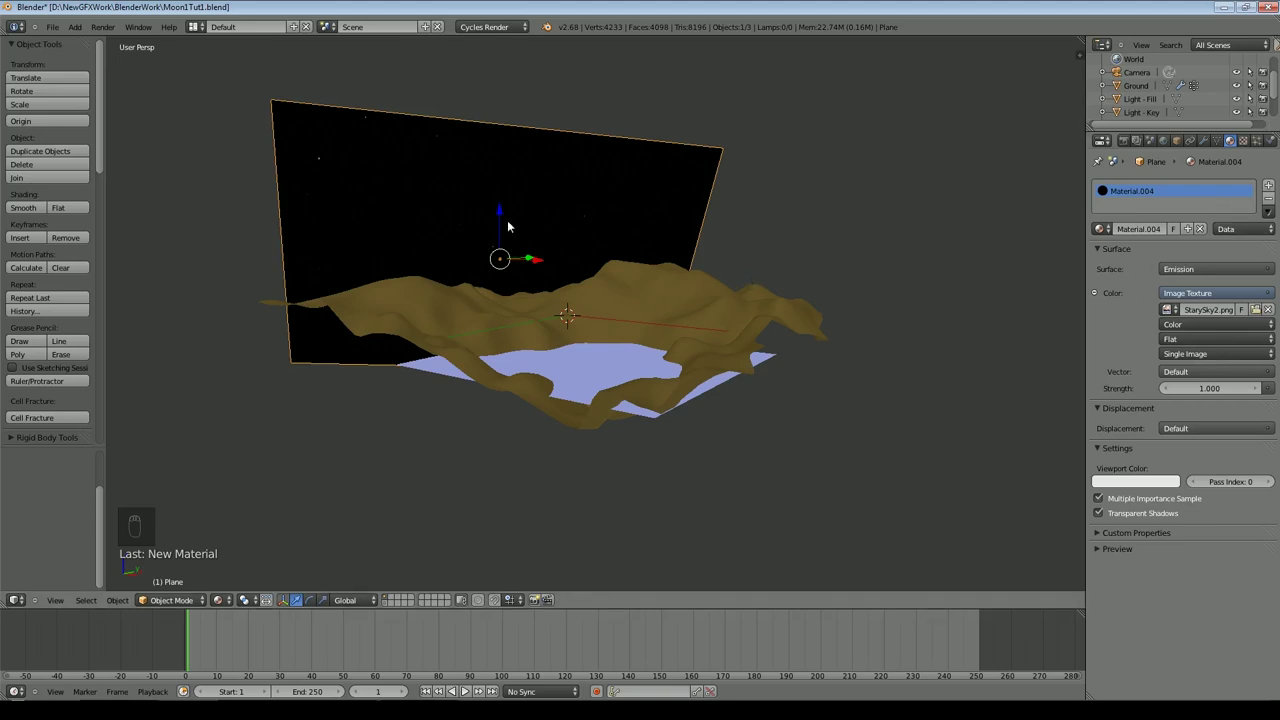
Step: Move the backdrop plane slightly in the camera view, about 0.25 along Y and 0.05 along Z
{"action": "key", "text": "KP_0"}
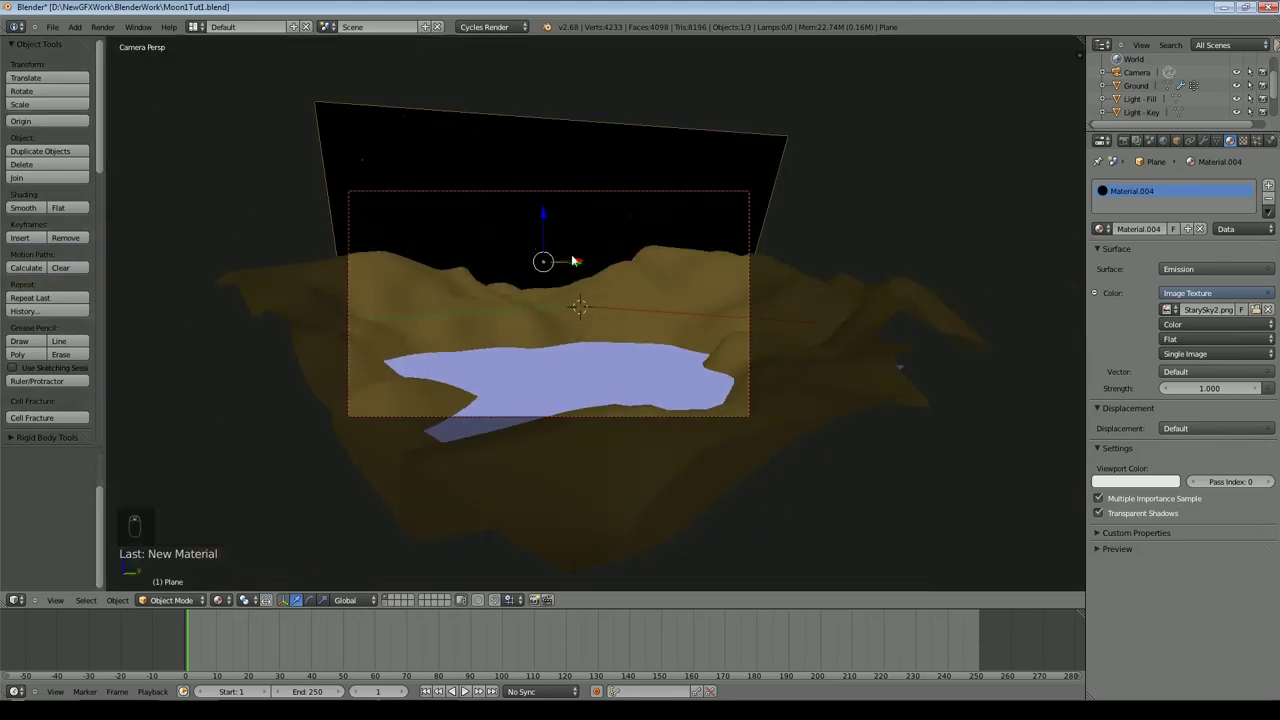
{"action": "key", "text": "g"}
{"action": "left_click", "coordinate": [577, 258]}
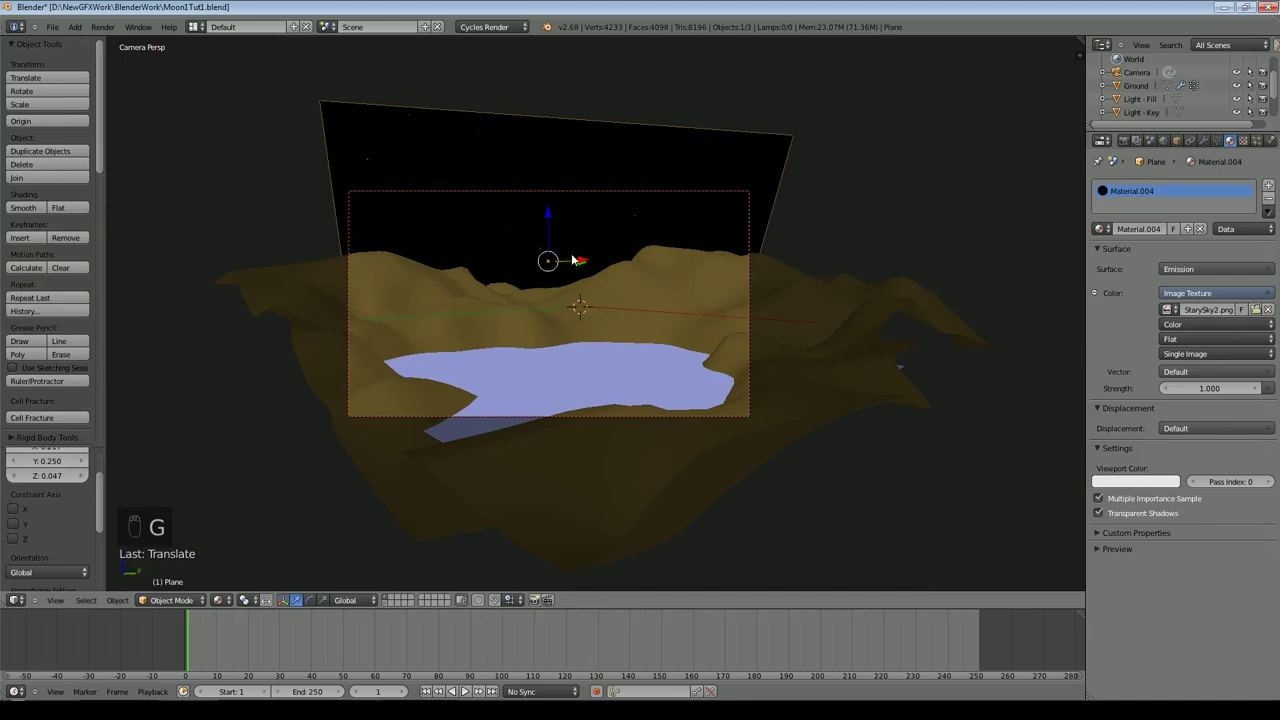
Step: Show the World settings and save the scene file
{"action": "left_click", "coordinate": [1164, 141]}
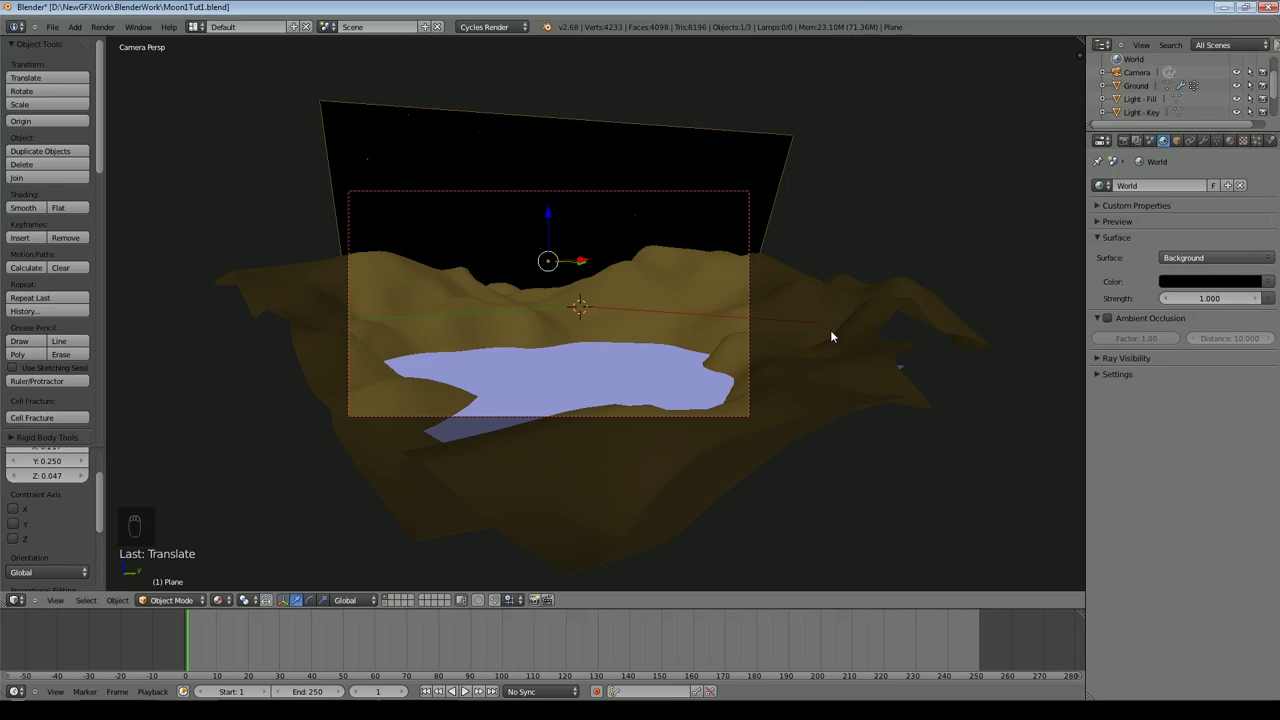
{"action": "left_click", "coordinate": [52, 26]}
{"action": "key", "text": "KP_0"}
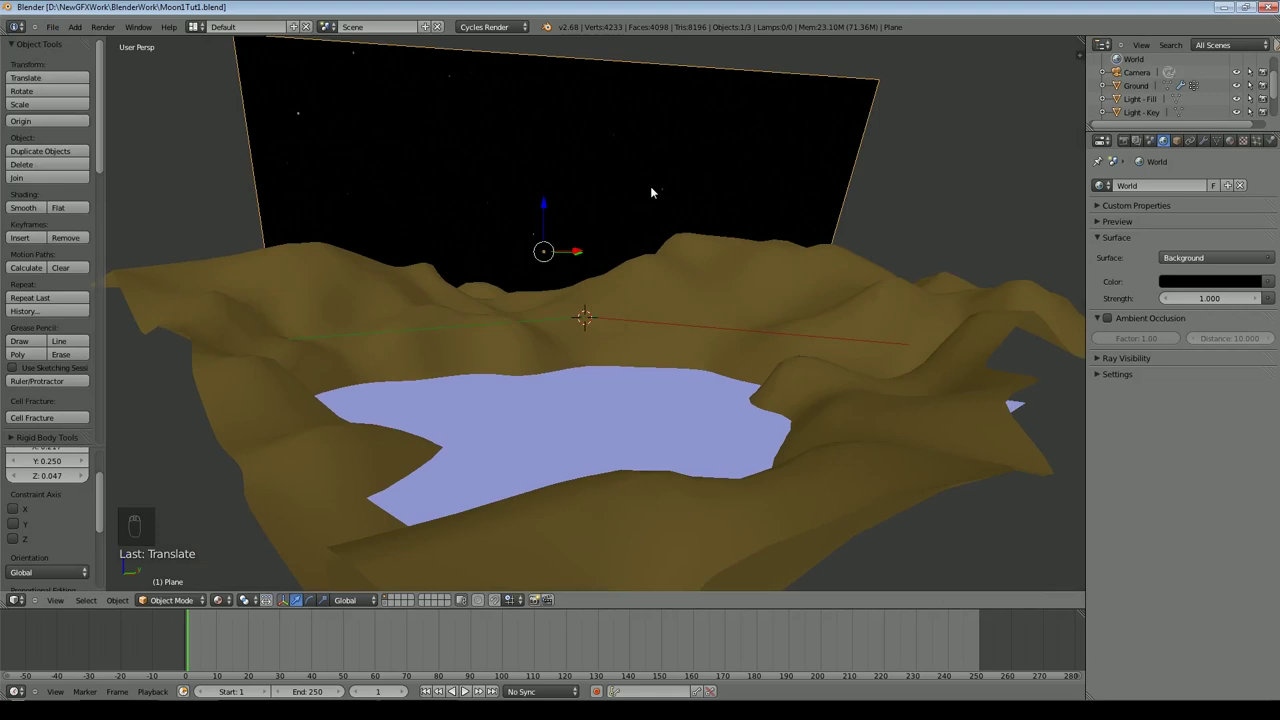
{"action": "scroll", "coordinate": [650, 186], "scroll_direction": "up", "scroll_amount": 2}
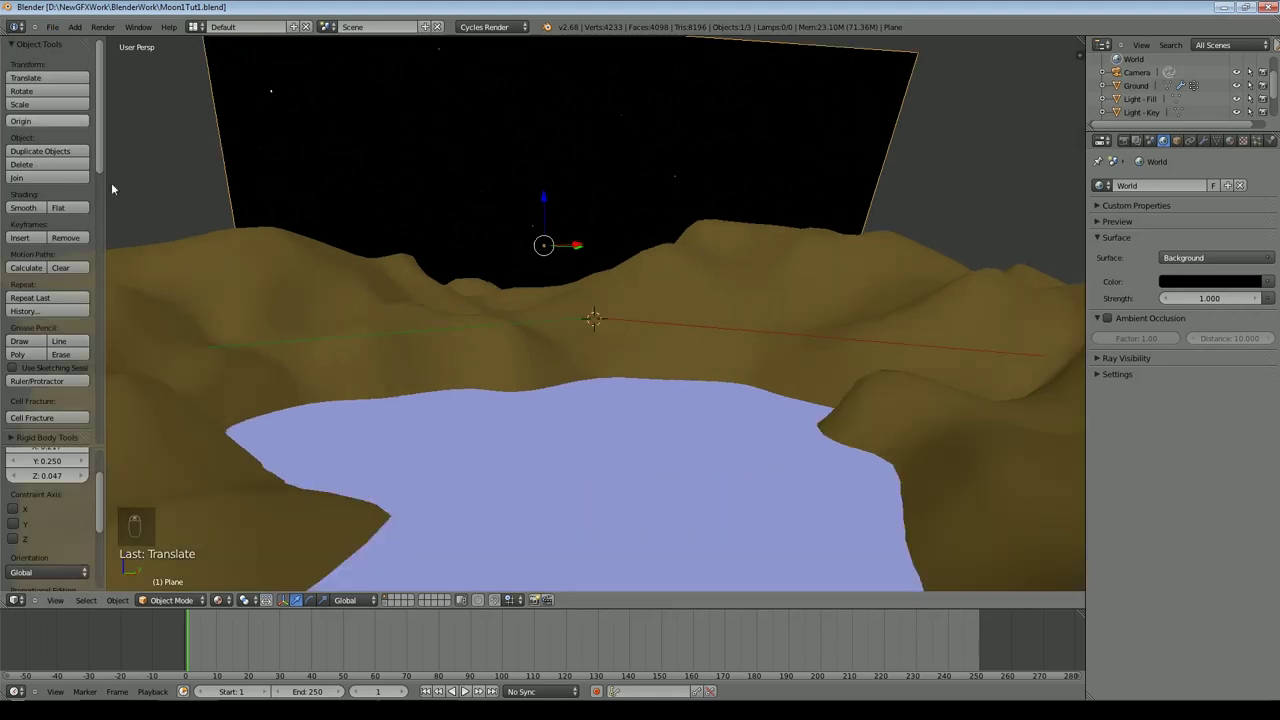
{"action": "scroll", "coordinate": [134, 112], "scroll_direction": "down", "scroll_amount": 4}
Step: Start an Append and open SilentRunning1.blend from the BlenderWork folder, browsing the files as thumbnails
{"action": "left_click", "coordinate": [52, 26]}
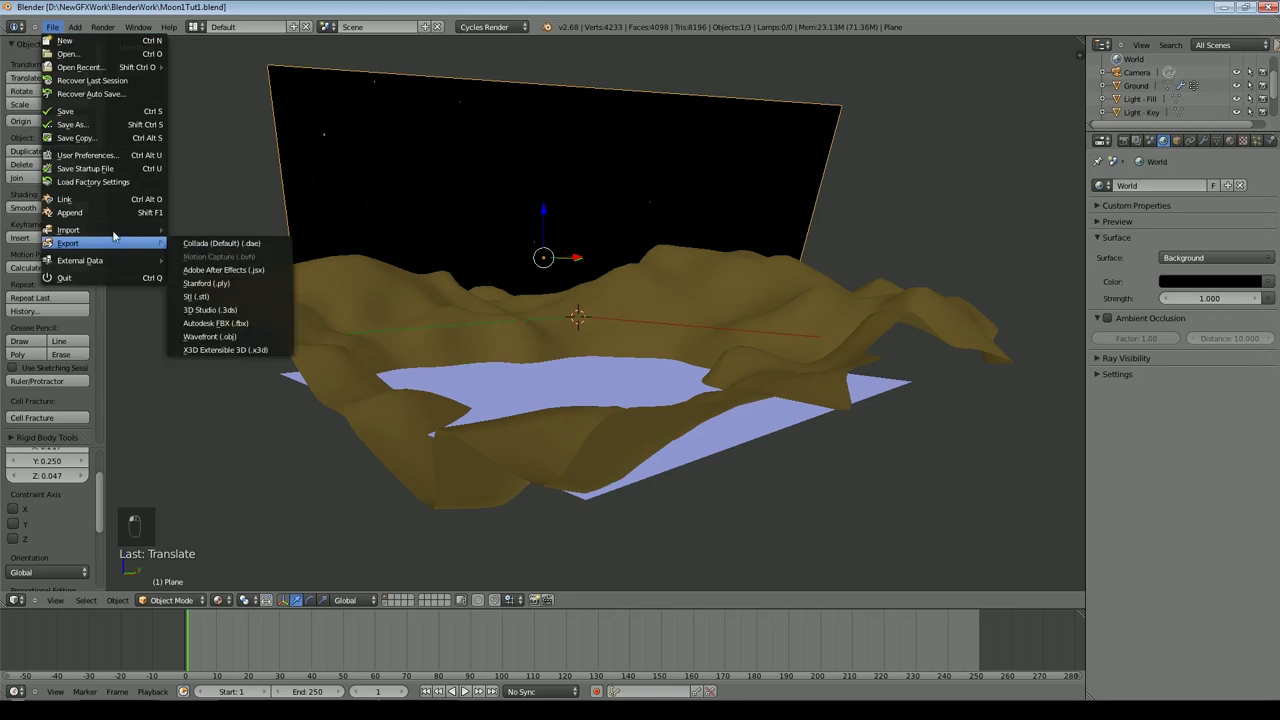
{"action": "left_click", "coordinate": [51, 27]}
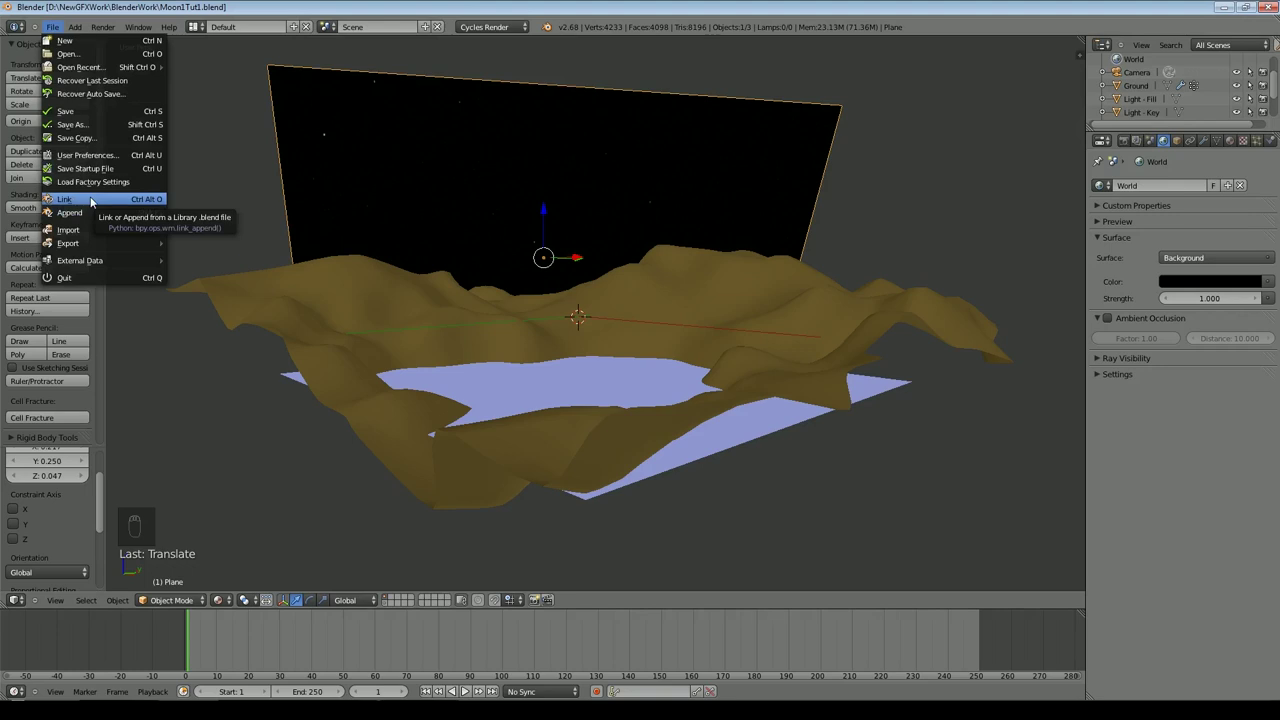
{"action": "left_click", "coordinate": [91, 212]}
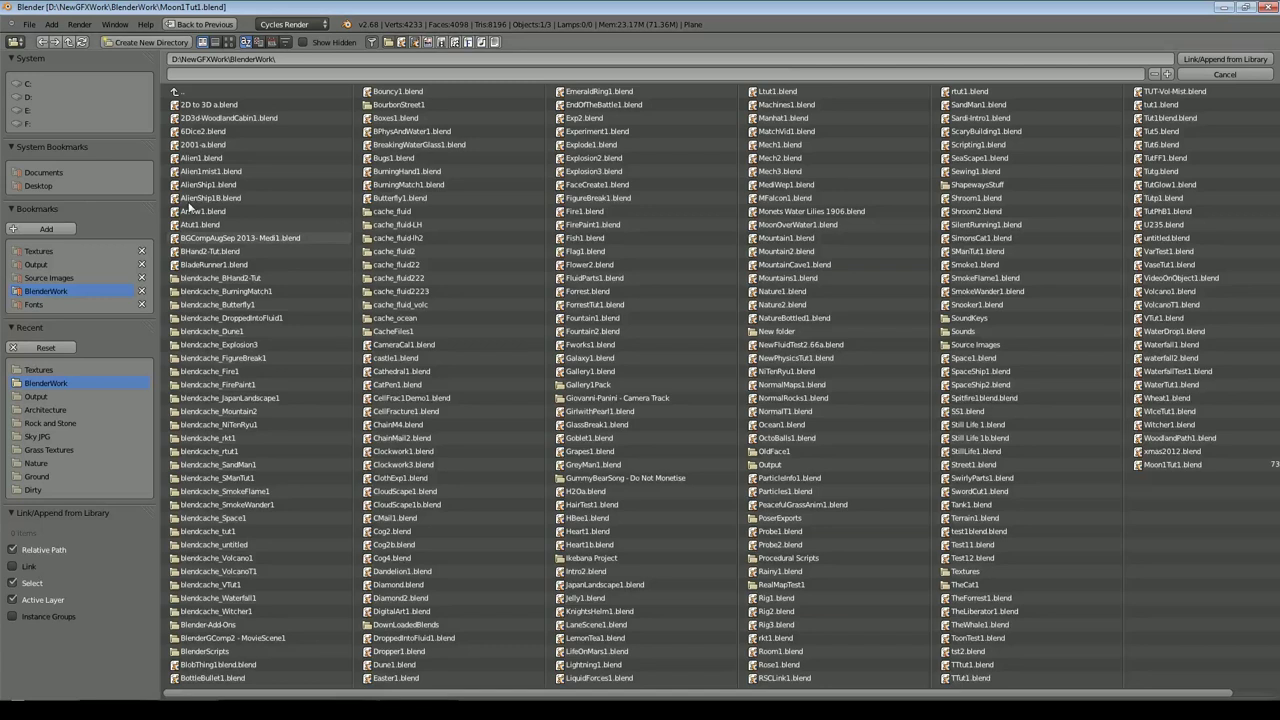
{"action": "left_click", "coordinate": [228, 42]}
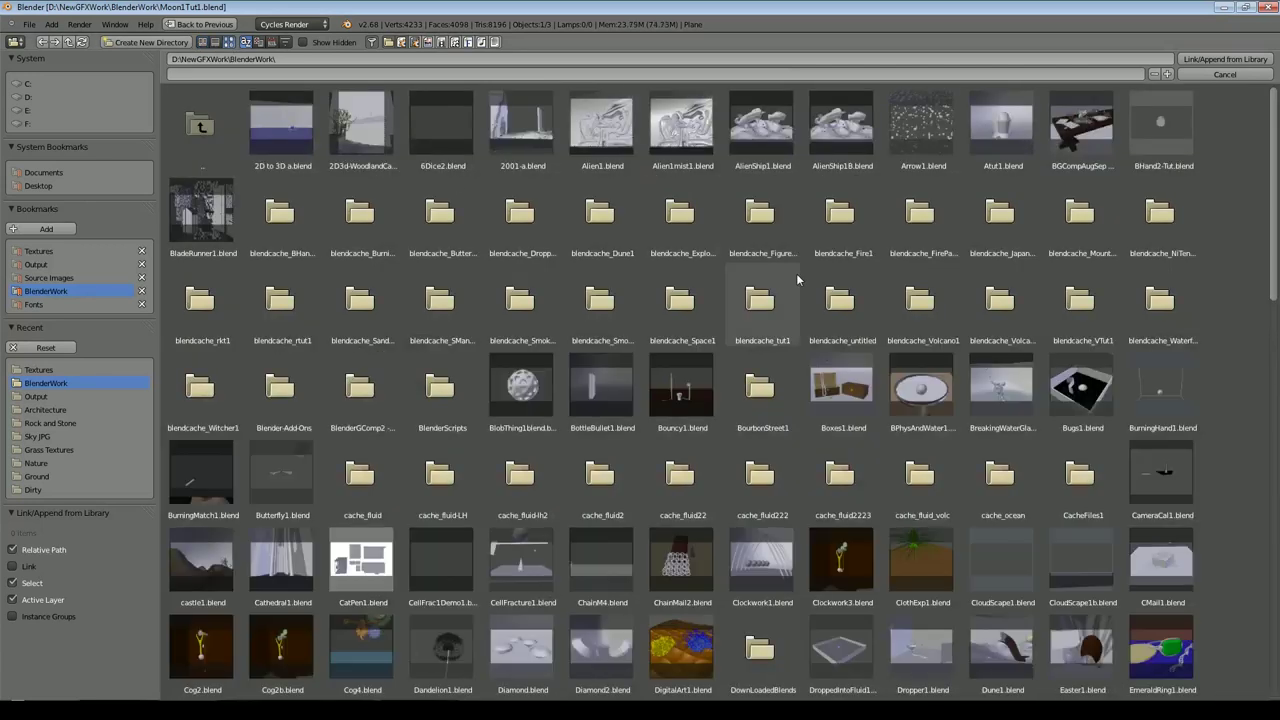
{"action": "scroll", "coordinate": [1047, 400], "scroll_direction": "down", "scroll_amount": 3}
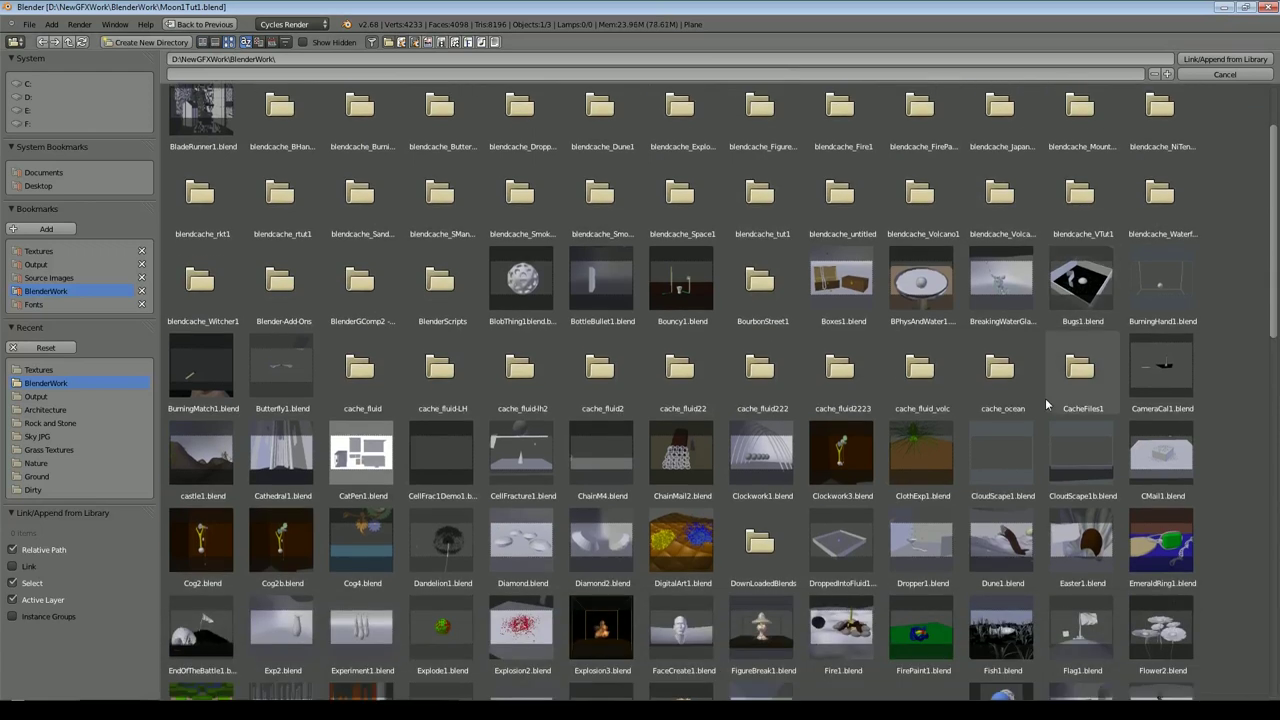
{"action": "scroll", "coordinate": [1045, 398], "scroll_direction": "down", "scroll_amount": 1}
{"action": "scroll", "coordinate": [918, 348], "scroll_direction": "down", "scroll_amount": 2}
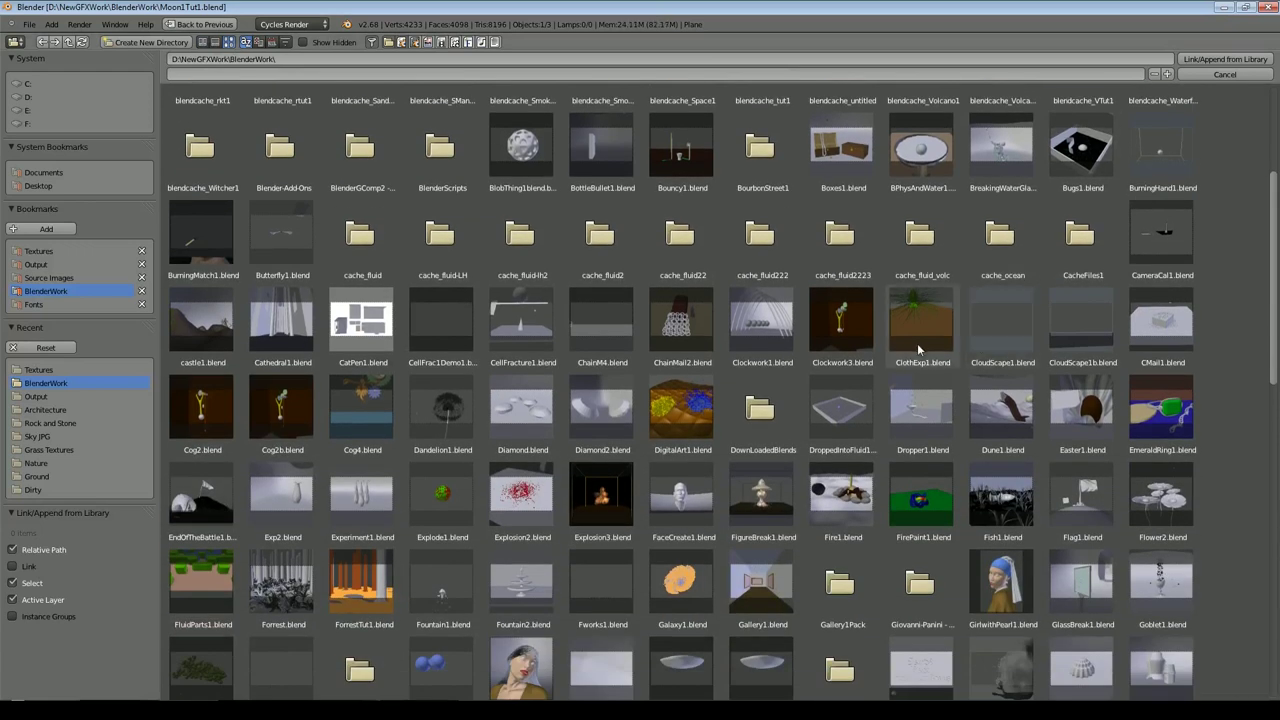
{"action": "scroll", "coordinate": [918, 348], "scroll_direction": "down", "scroll_amount": 1}
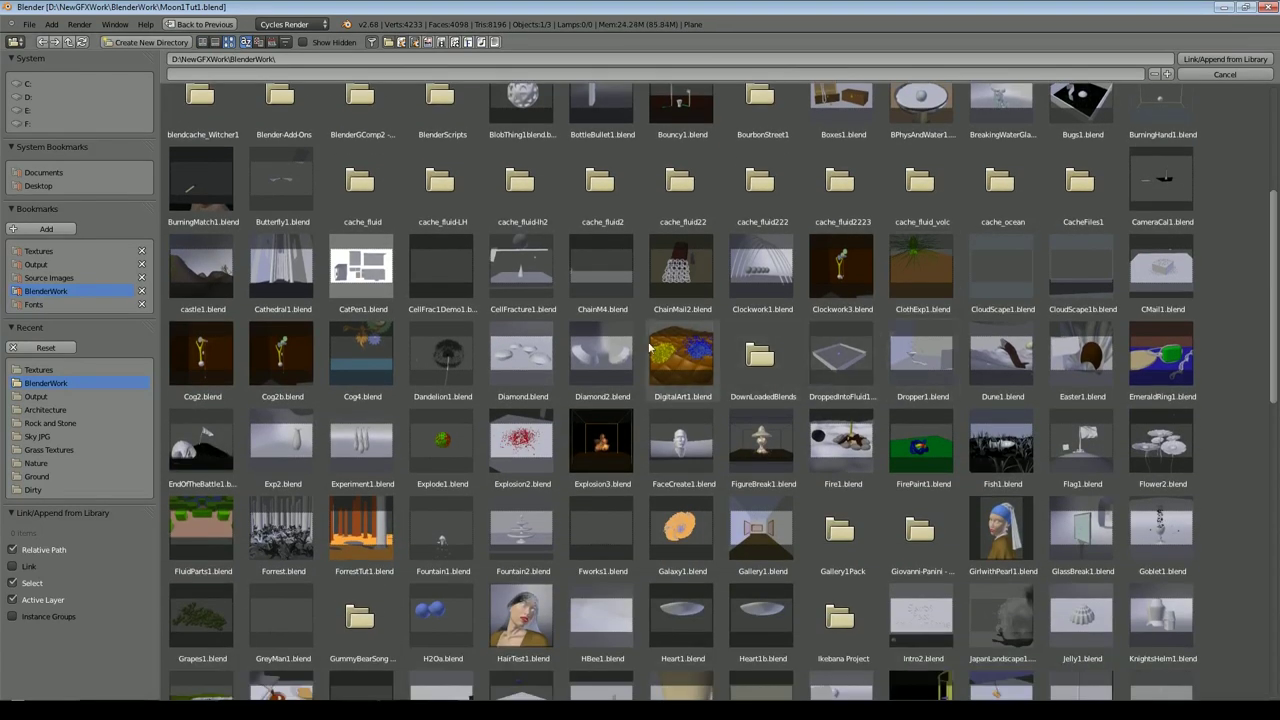
{"action": "scroll", "coordinate": [560, 380], "scroll_direction": "down", "scroll_amount": 2}
{"action": "scroll", "coordinate": [1010, 420], "scroll_direction": "down", "scroll_amount": 3}
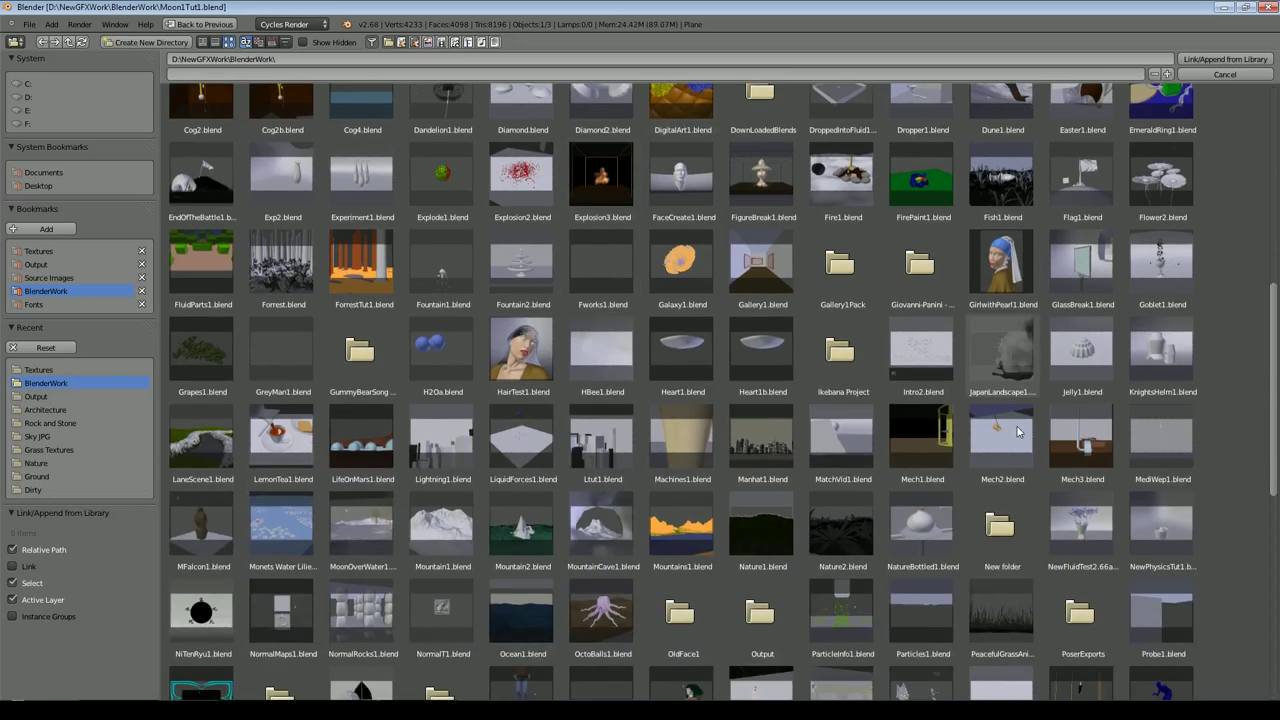
{"action": "scroll", "coordinate": [960, 405], "scroll_direction": "down", "scroll_amount": 2}
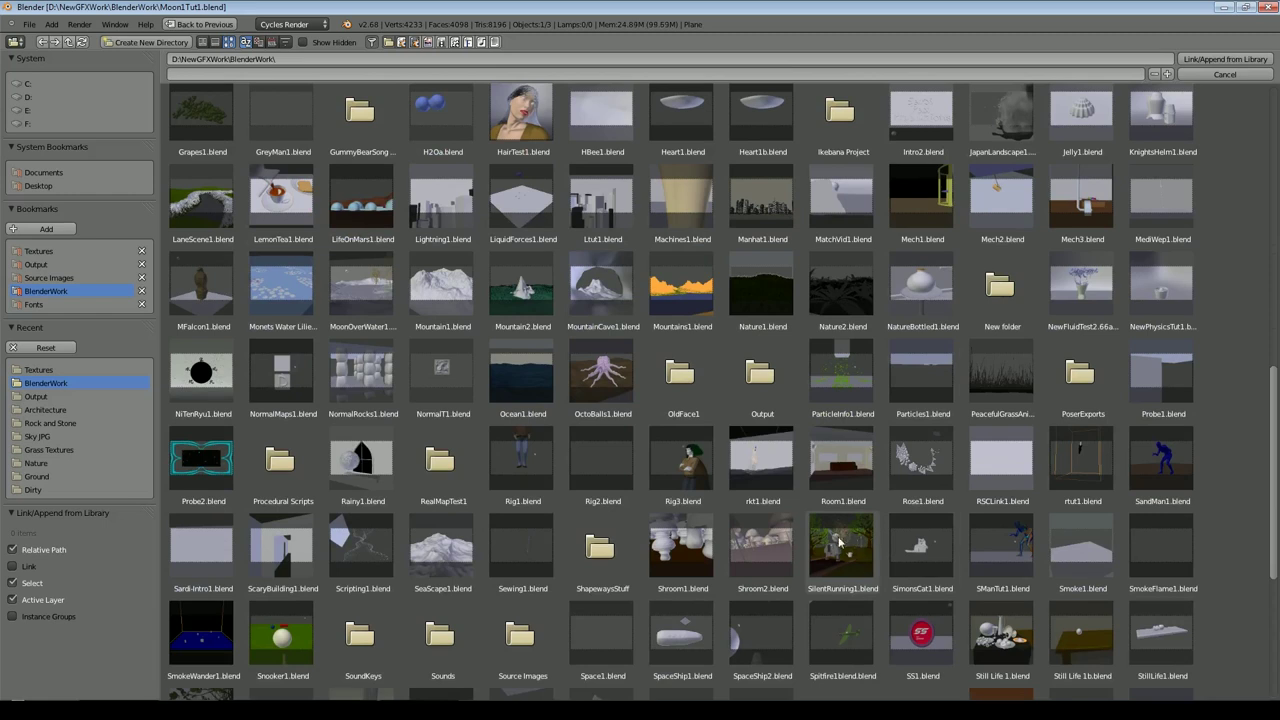
{"action": "key", "text": "Return"}
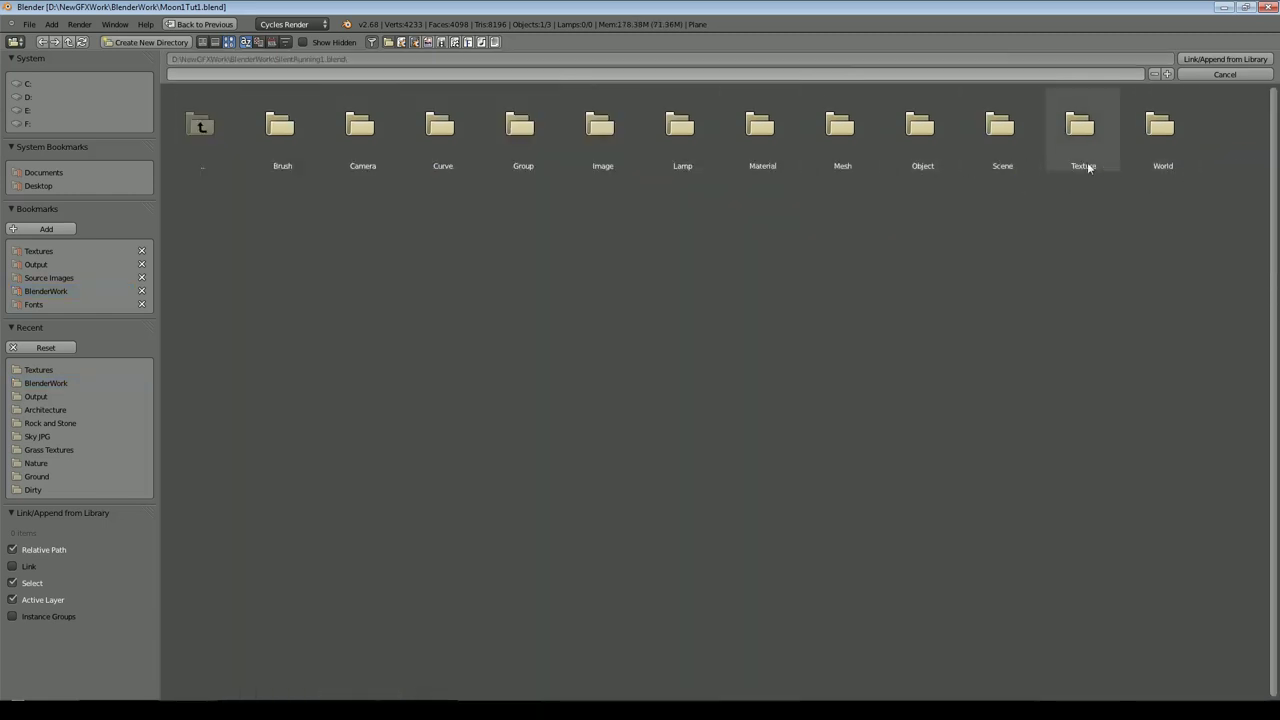
Step: Append the WillowTree1 object from SilentRunning1.blend's Object data into the scene
{"action": "double_click", "coordinate": [915, 150]}
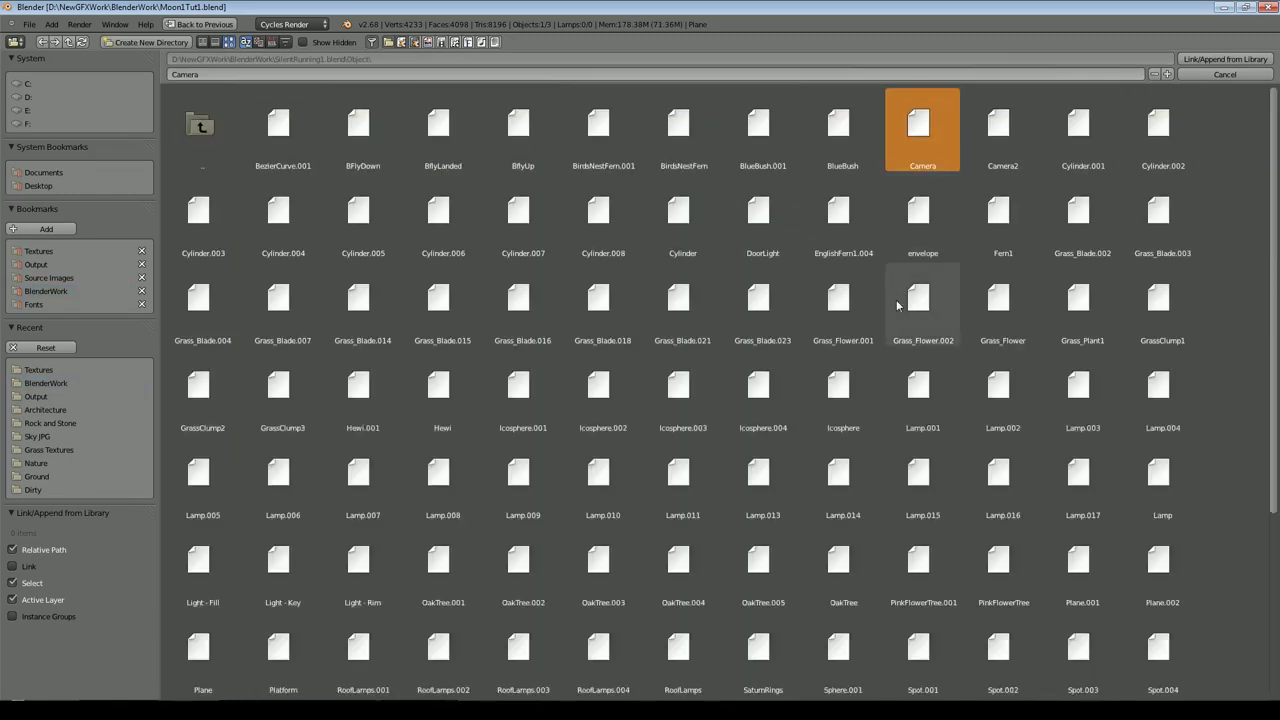
{"action": "left_click_drag", "start_coordinate": [1270, 170], "coordinate": [1268, 363]}
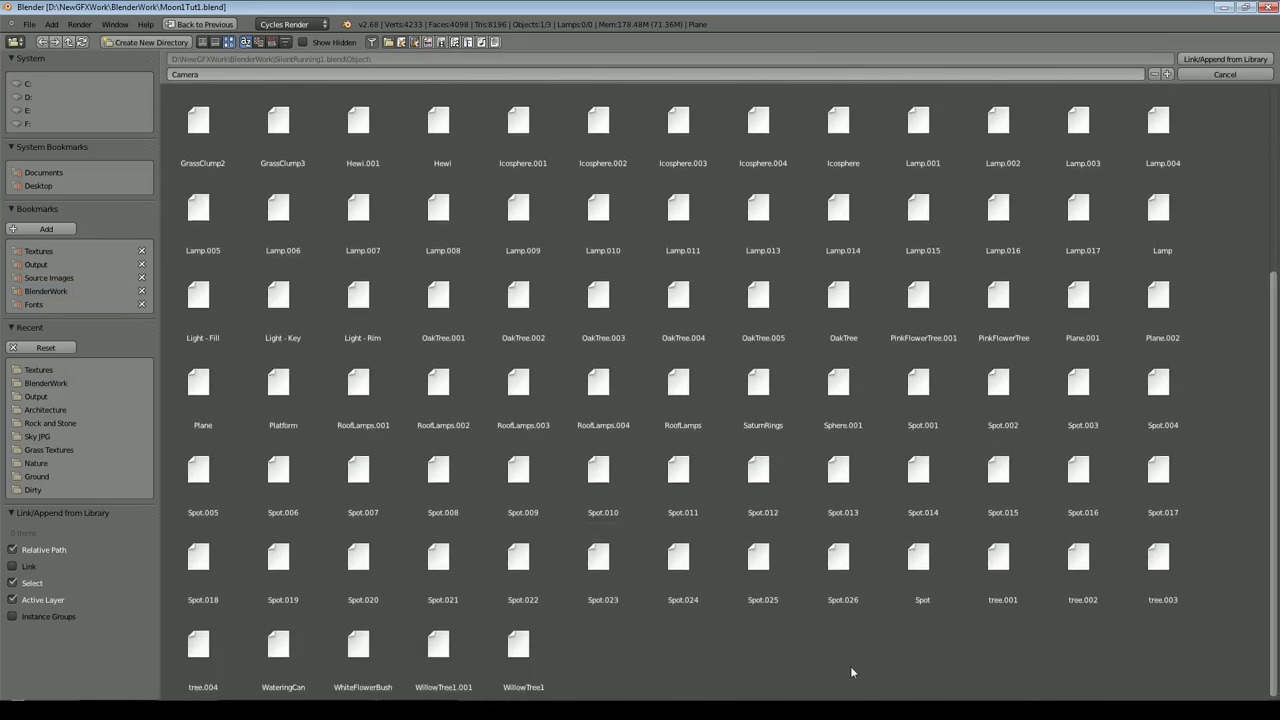
{"action": "left_click", "coordinate": [526, 680]}
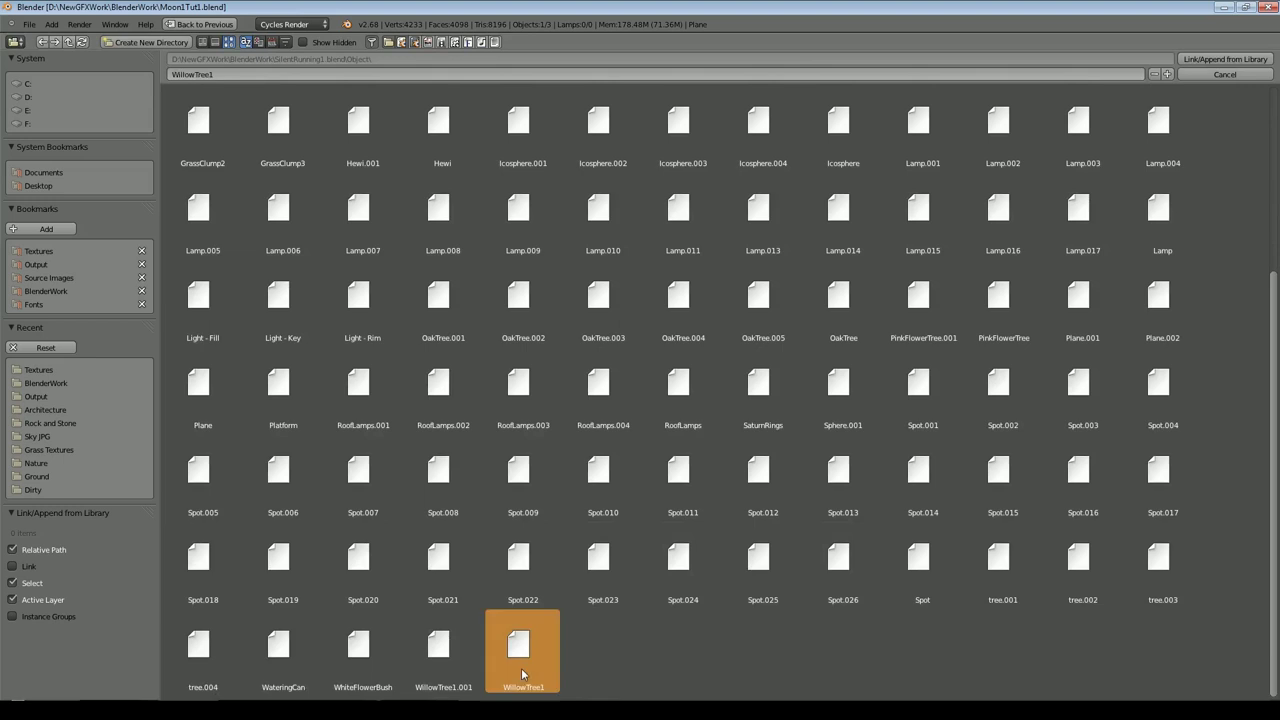
{"action": "left_click", "coordinate": [1225, 60]}
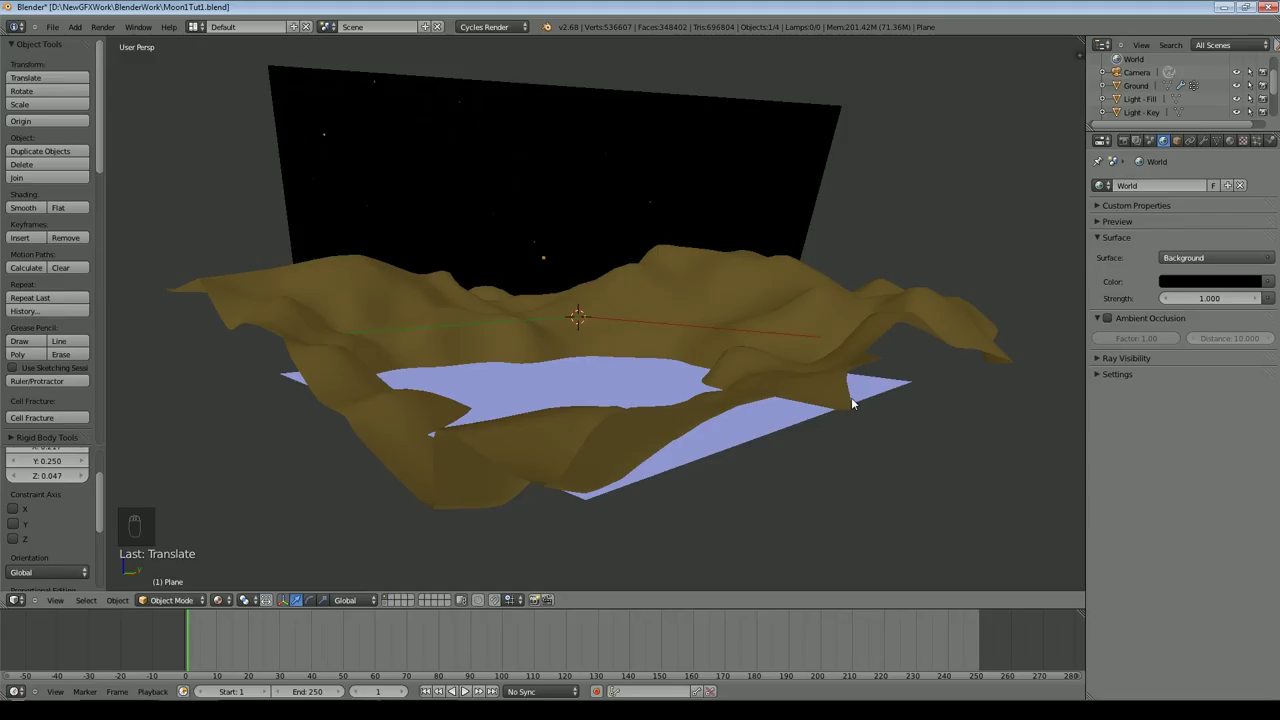
{"action": "scroll", "coordinate": [660, 392], "scroll_direction": "down", "scroll_amount": 3}
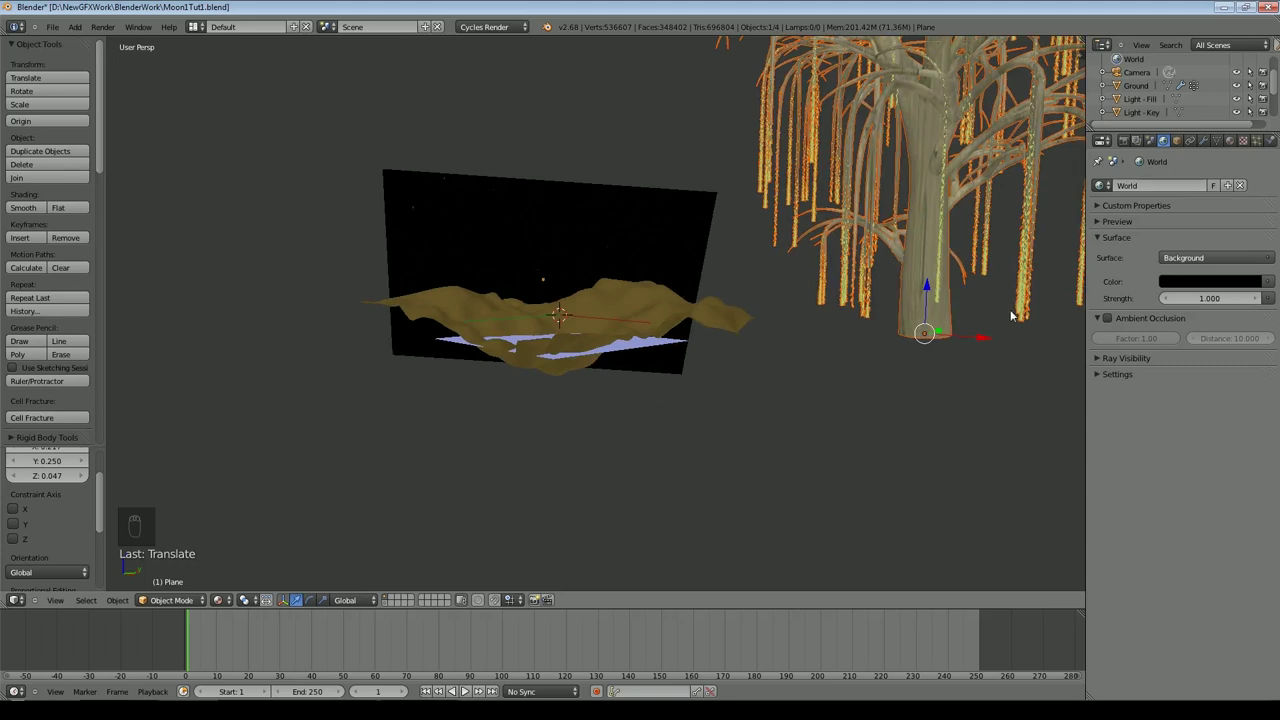
Step: Scale the willow tree to about 0.27 and move it in top view onto the ground near the pond
{"action": "key", "text": "s"}
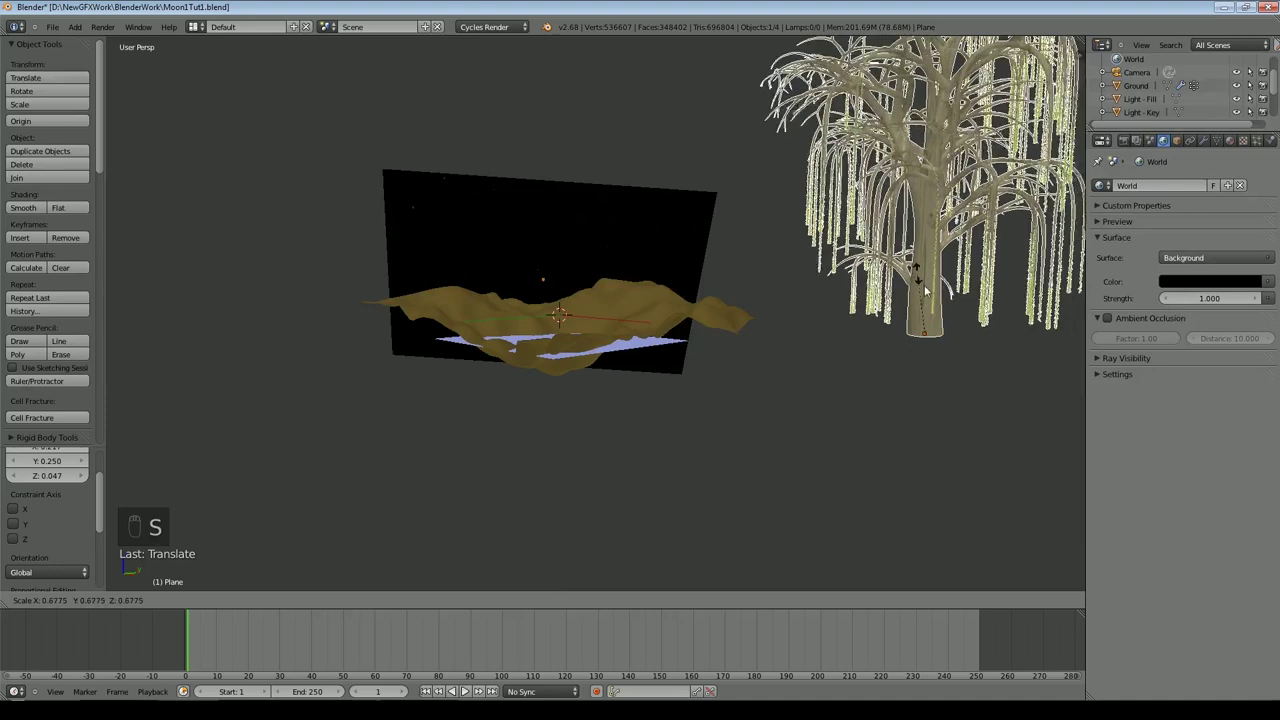
{"action": "left_click", "coordinate": [986, 318]}
{"action": "key", "text": "KP_7"}
{"action": "key", "text": "g"}
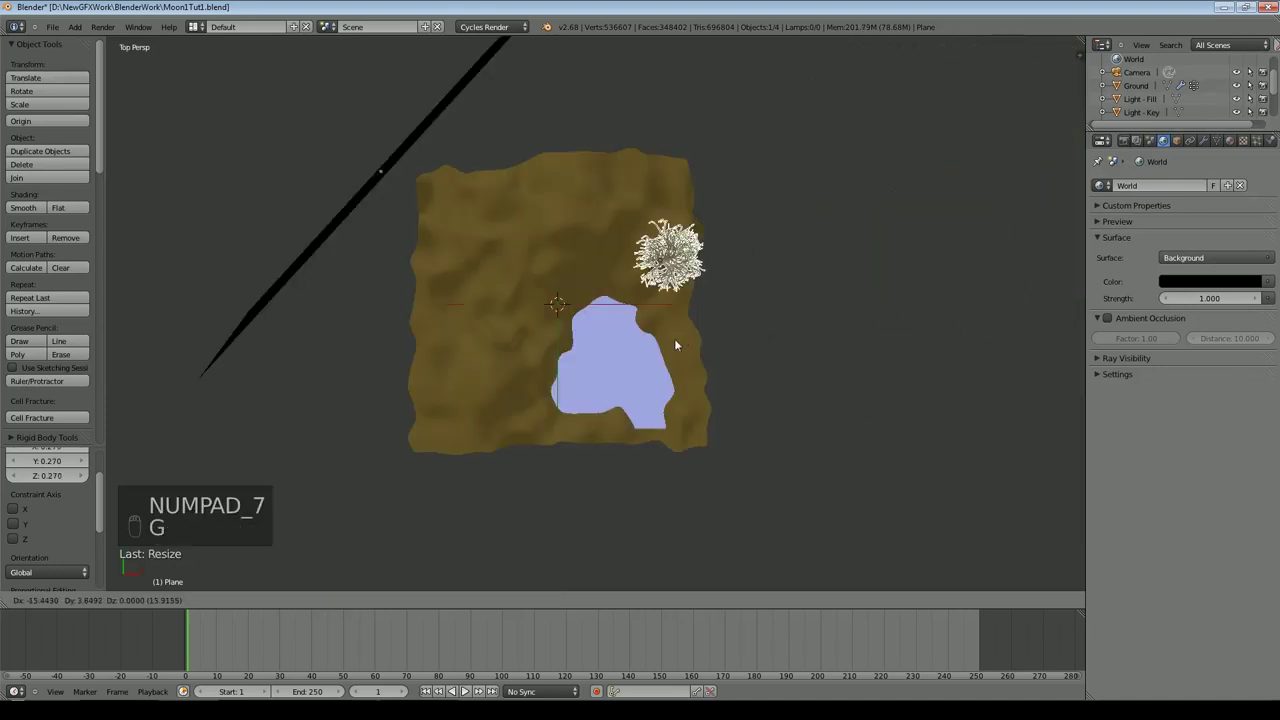
{"action": "left_click", "coordinate": [663, 356]}
Step: In camera view, shift the willow along Y and lower it along Z so it stands on the pond's far bank
{"action": "key", "text": "KP_0"}
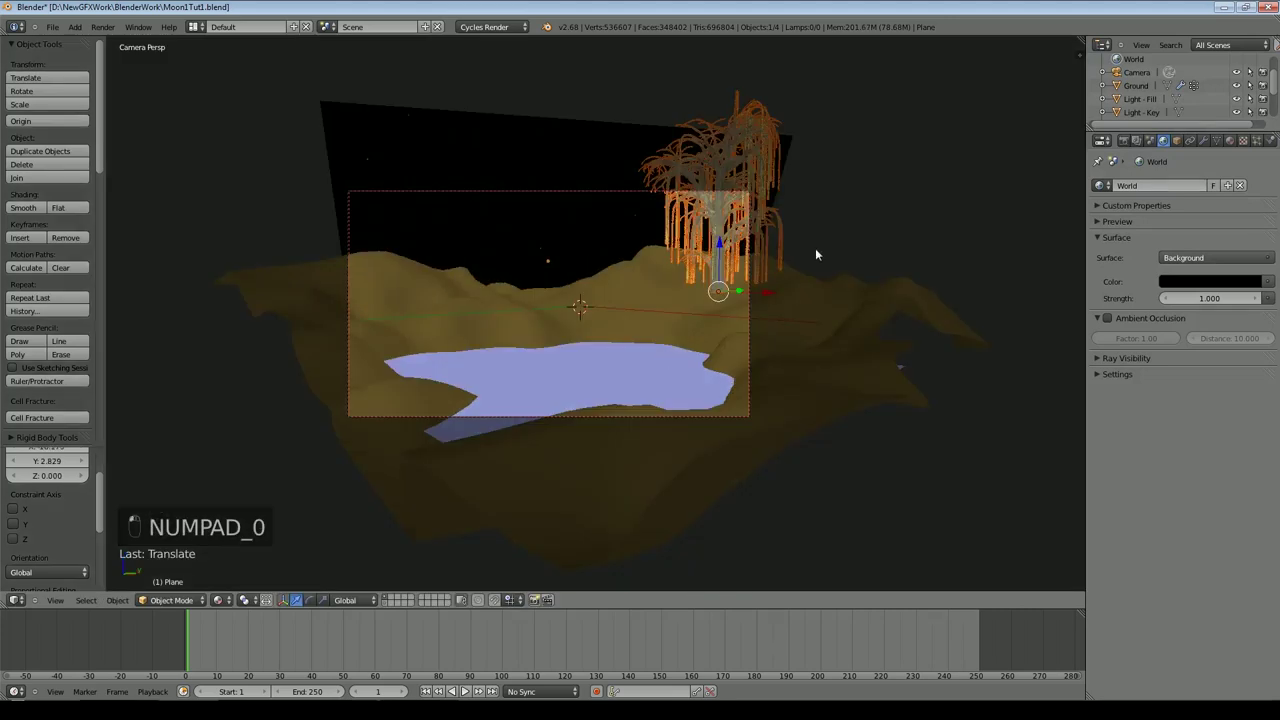
{"action": "key", "text": "g"}
{"action": "left_click", "coordinate": [708, 277]}
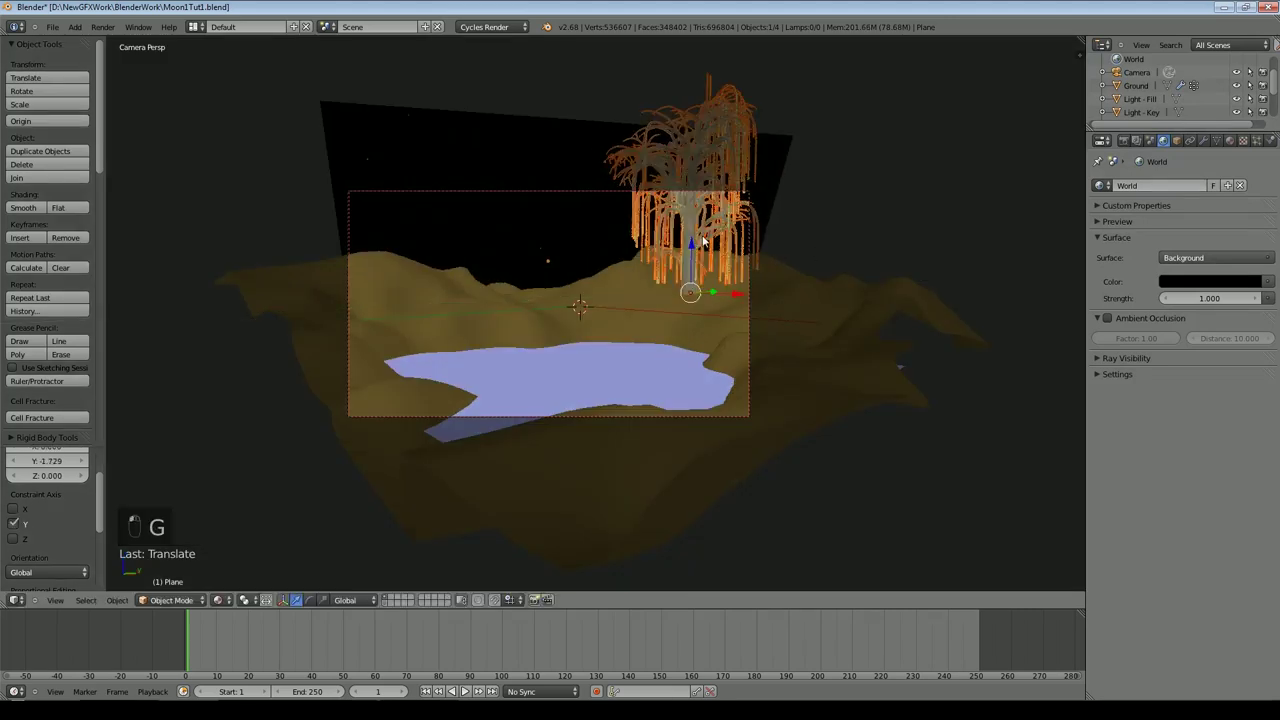
{"action": "key", "text": "g"}
{"action": "key", "text": "z"}
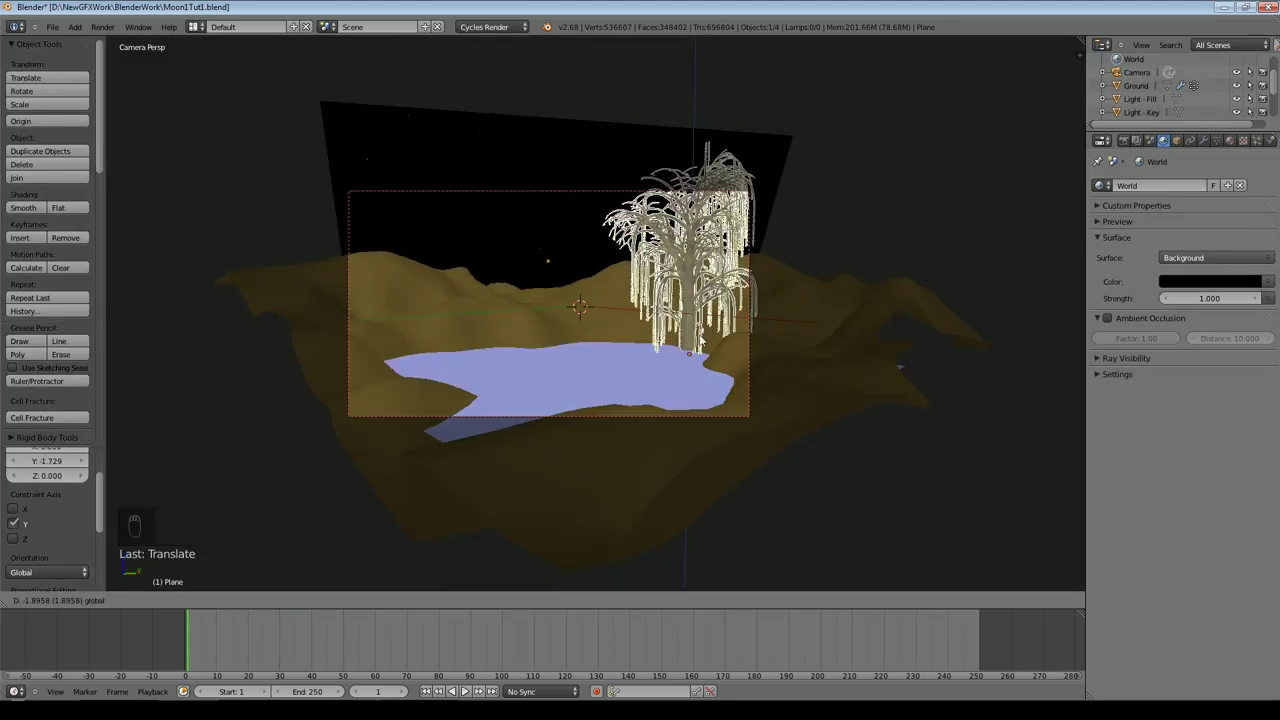
{"action": "left_click", "coordinate": [700, 336]}
Step: Scale the willow tree by about 0.81, deselect everything and save the scene file
{"action": "key", "text": "s"}
{"action": "left_click", "coordinate": [765, 317]}
{"action": "scroll", "coordinate": [872, 286], "scroll_direction": "up", "scroll_amount": 2}
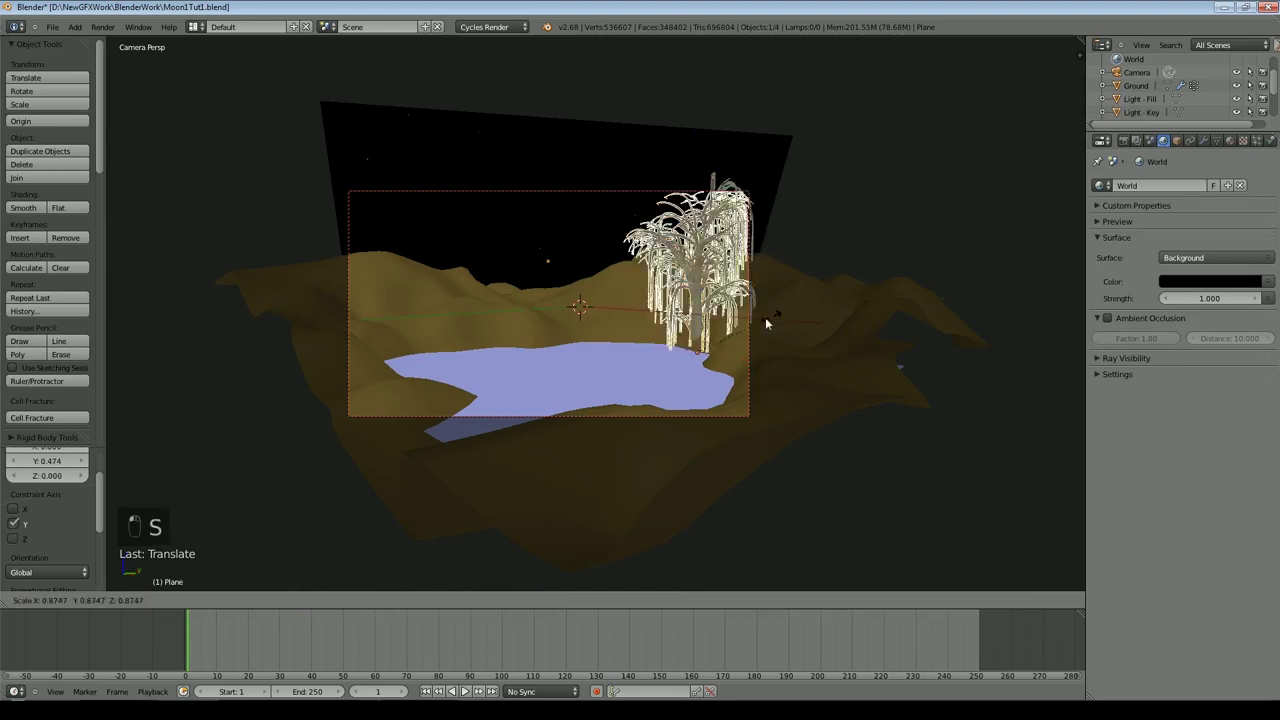
{"action": "scroll", "coordinate": [932, 294], "scroll_direction": "up", "scroll_amount": 2}
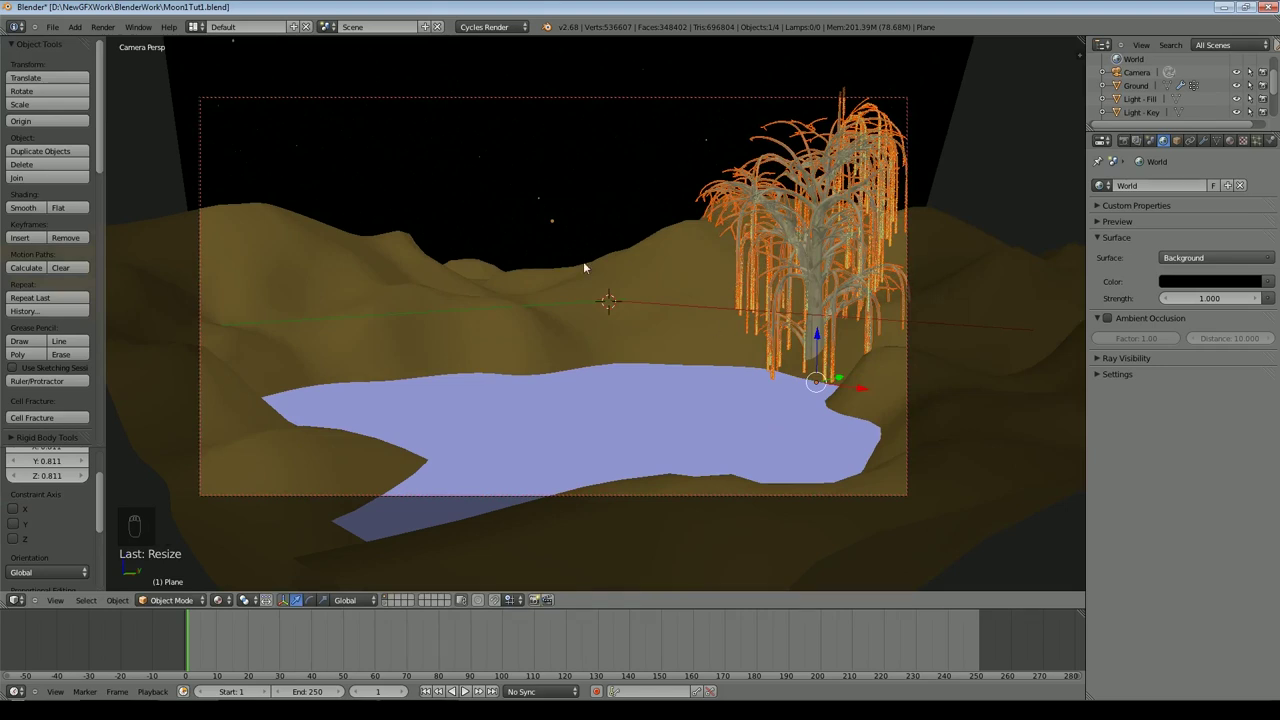
{"action": "key", "text": "a"}
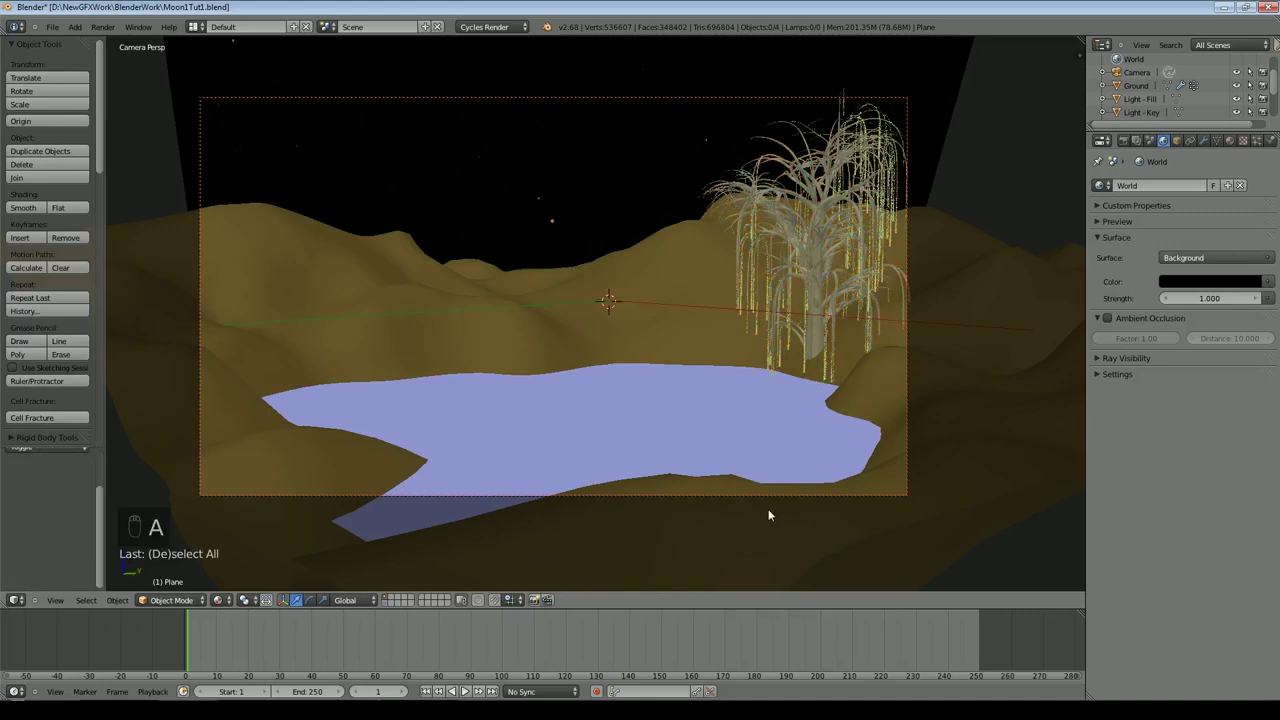
{"action": "key", "text": "ctrl+s"}
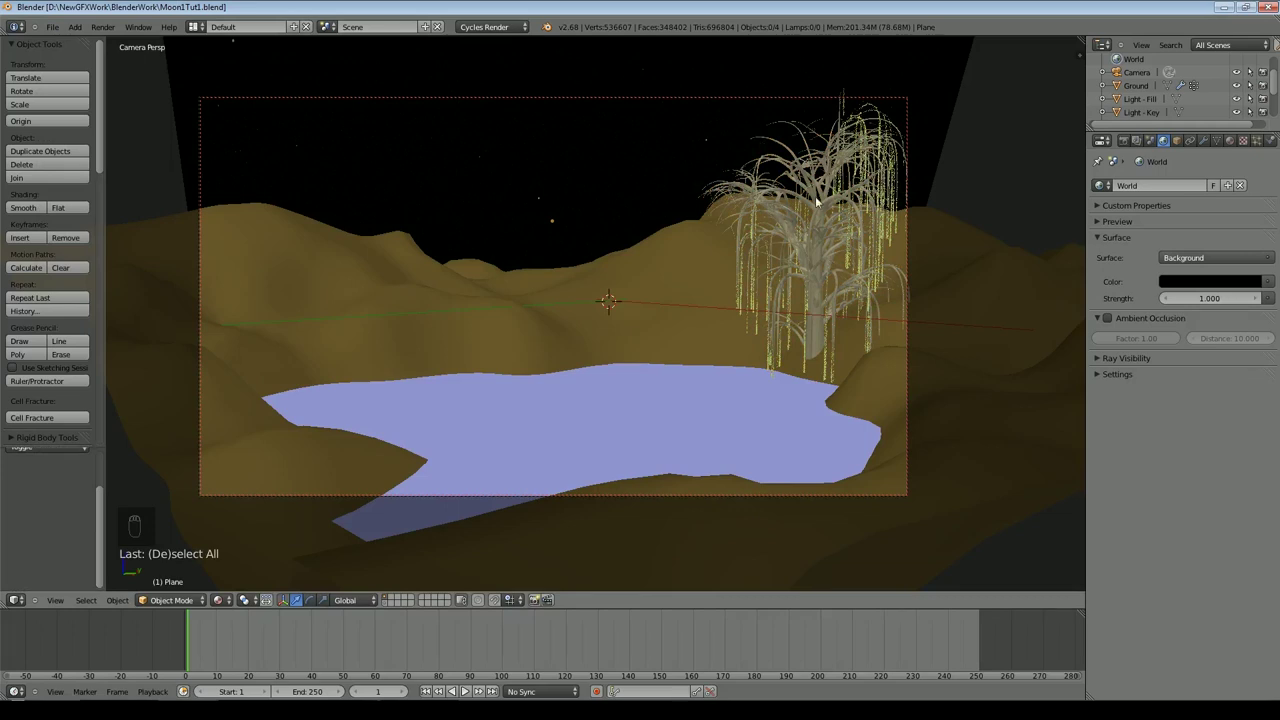
Step: Place the 3D cursor on the hills behind the pond and add a UV sphere there with smooth shading
{"action": "left_click", "coordinate": [494, 312]}
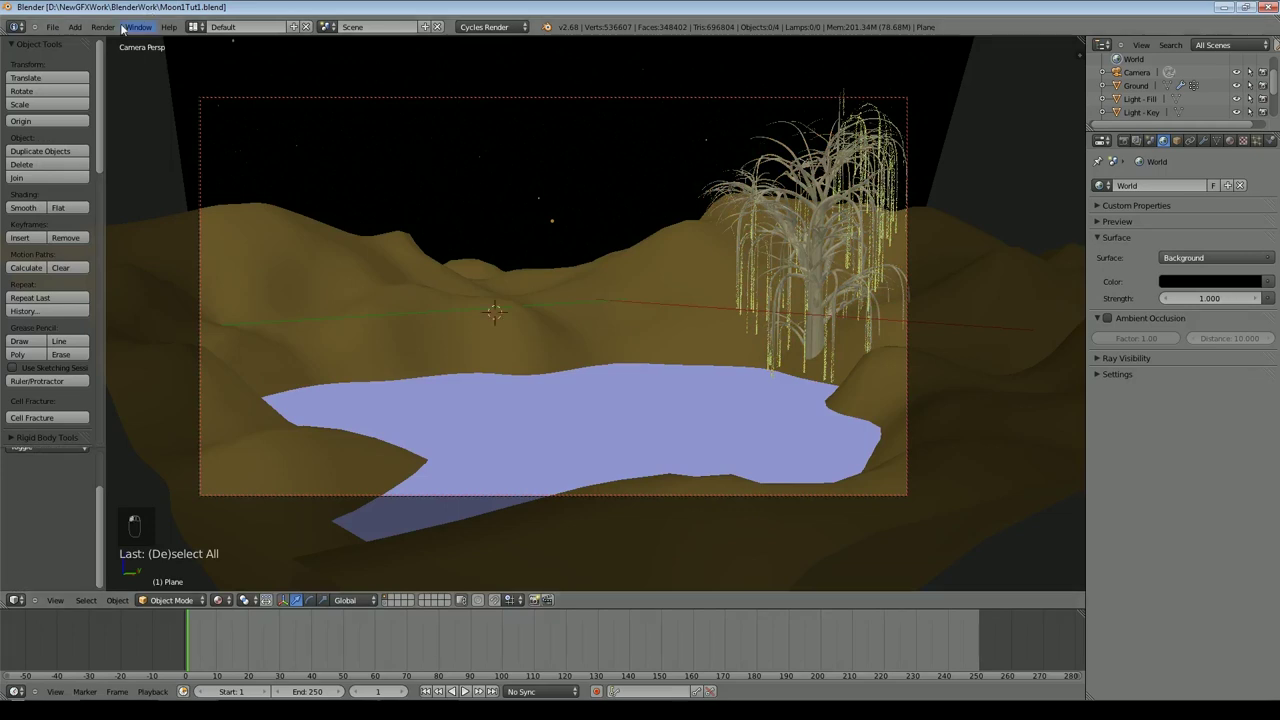
{"action": "left_click", "coordinate": [75, 26]}
{"action": "mouse_move", "coordinate": [88, 40]}
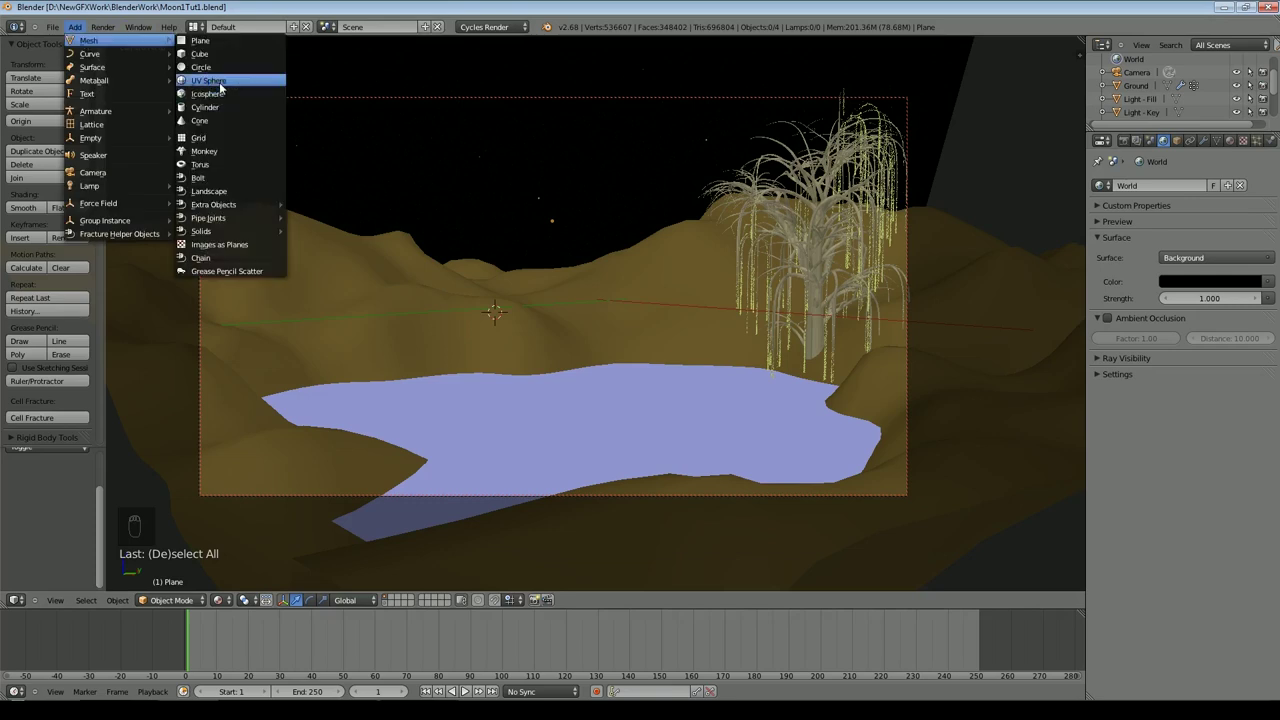
{"action": "left_click", "coordinate": [219, 81]}
{"action": "key", "text": "Tab"}
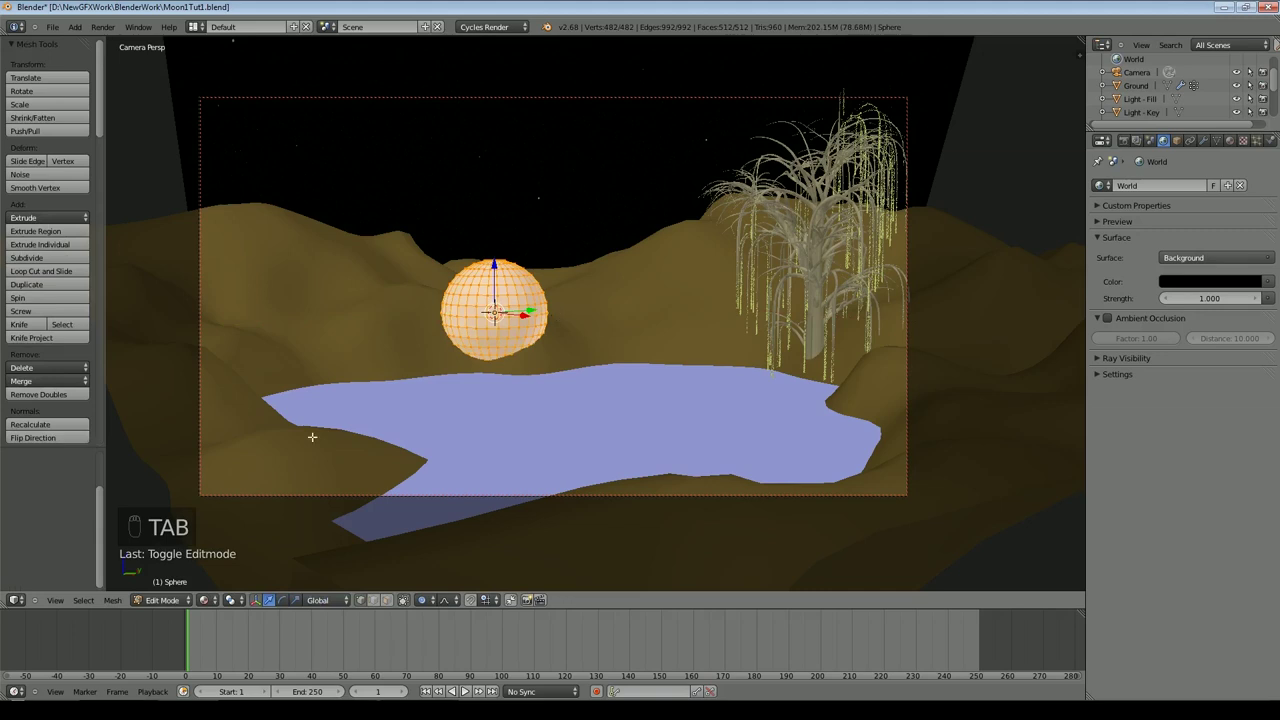
{"action": "left_click", "coordinate": [112, 600]}
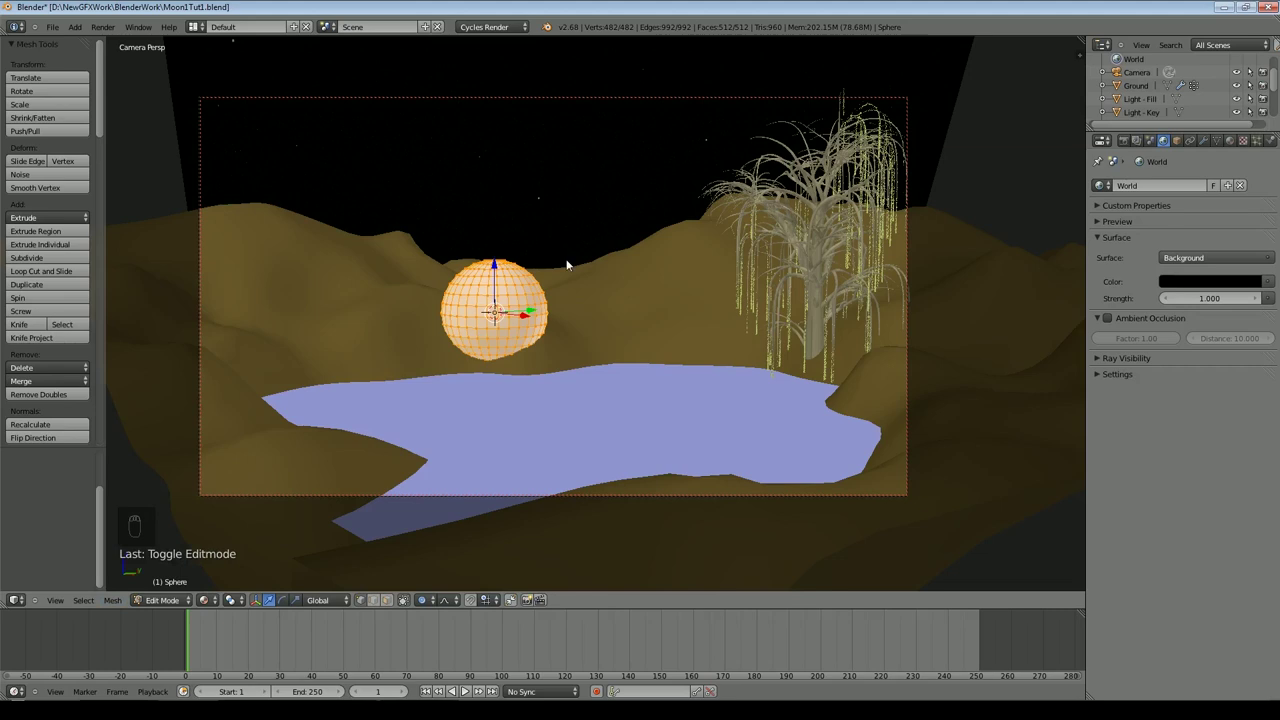
{"action": "key", "text": "Tab"}
{"action": "left_click", "coordinate": [22, 207]}
Step: Raise the sphere about 2.6 along Z into the night sky and scale it down
{"action": "left_click_drag", "start_coordinate": [480, 287], "coordinate": [567, 182]}
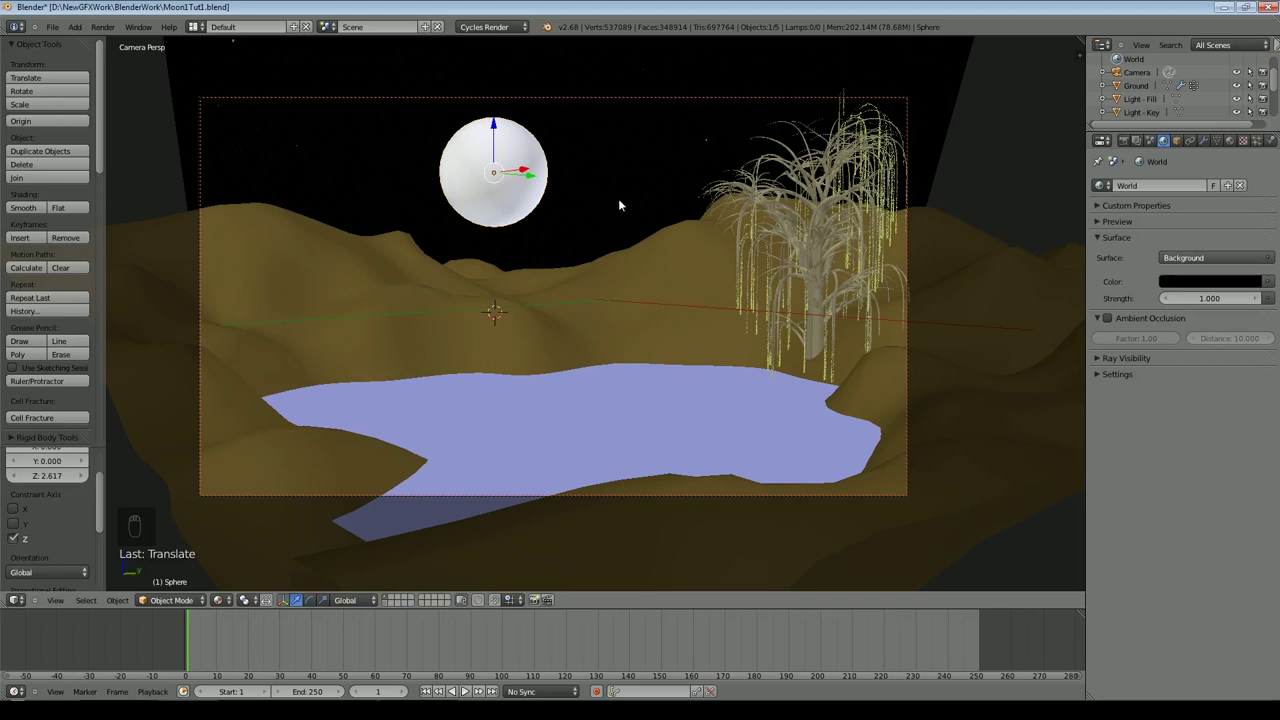
{"action": "key", "text": "s"}
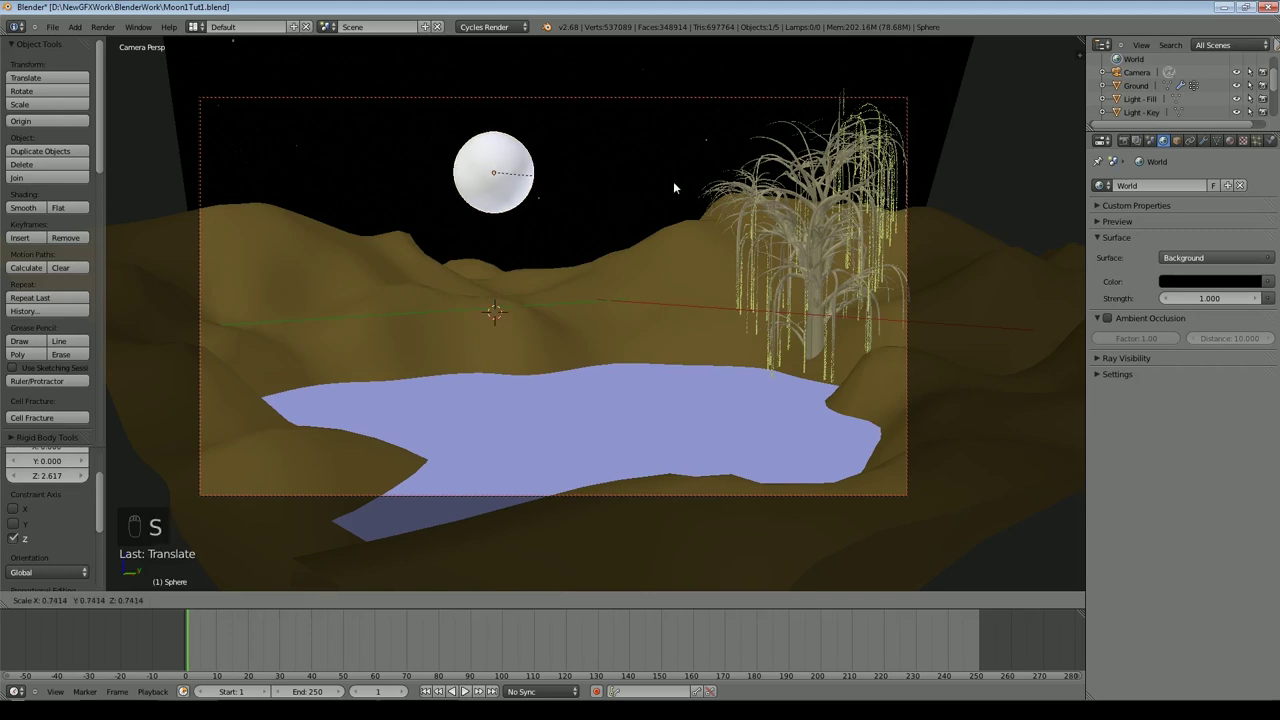
{"action": "left_click", "coordinate": [600, 170]}
Step: Push the sphere along X toward the backdrop, raise it about 1.7 along Z and reposition it in the camera view's sky
{"action": "middle_click_drag", "start_coordinate": [444, 292], "coordinate": [658, 213]}
{"action": "left_click_drag", "start_coordinate": [656, 232], "coordinate": [272, 247]}
{"action": "left_click_drag", "start_coordinate": [237, 195], "coordinate": [228, 62]}
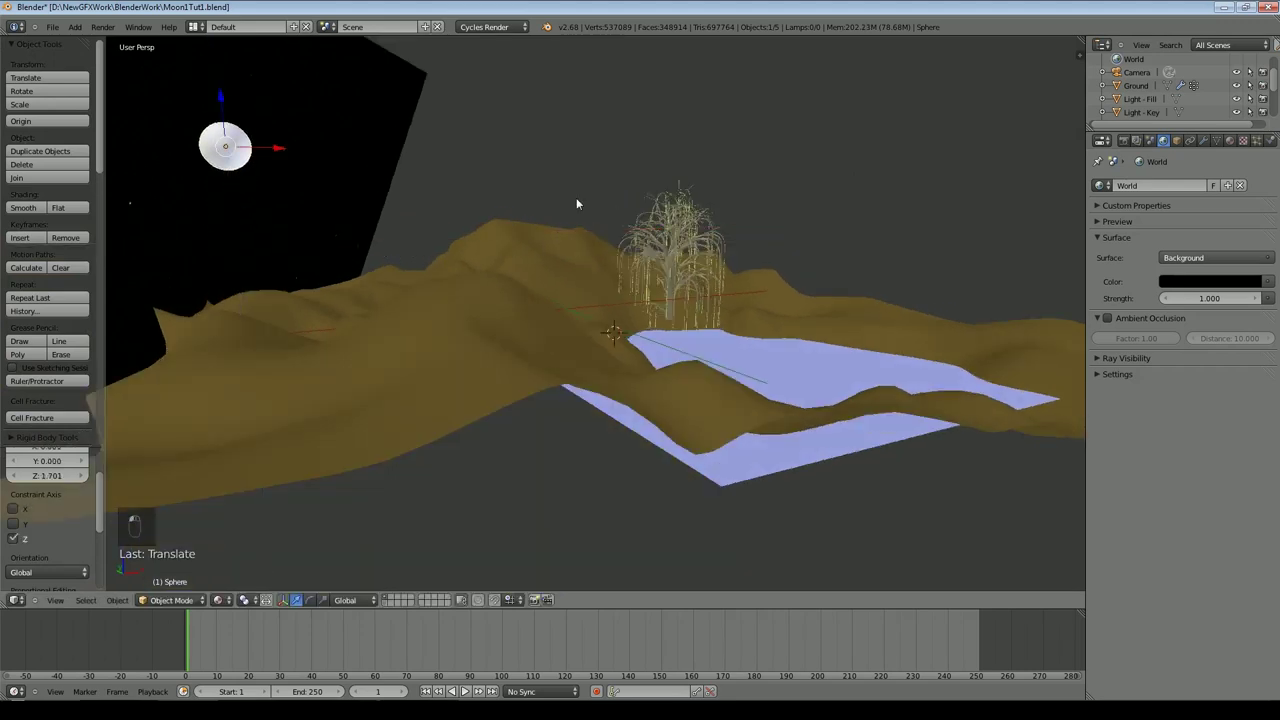
{"action": "key", "text": "KP_0"}
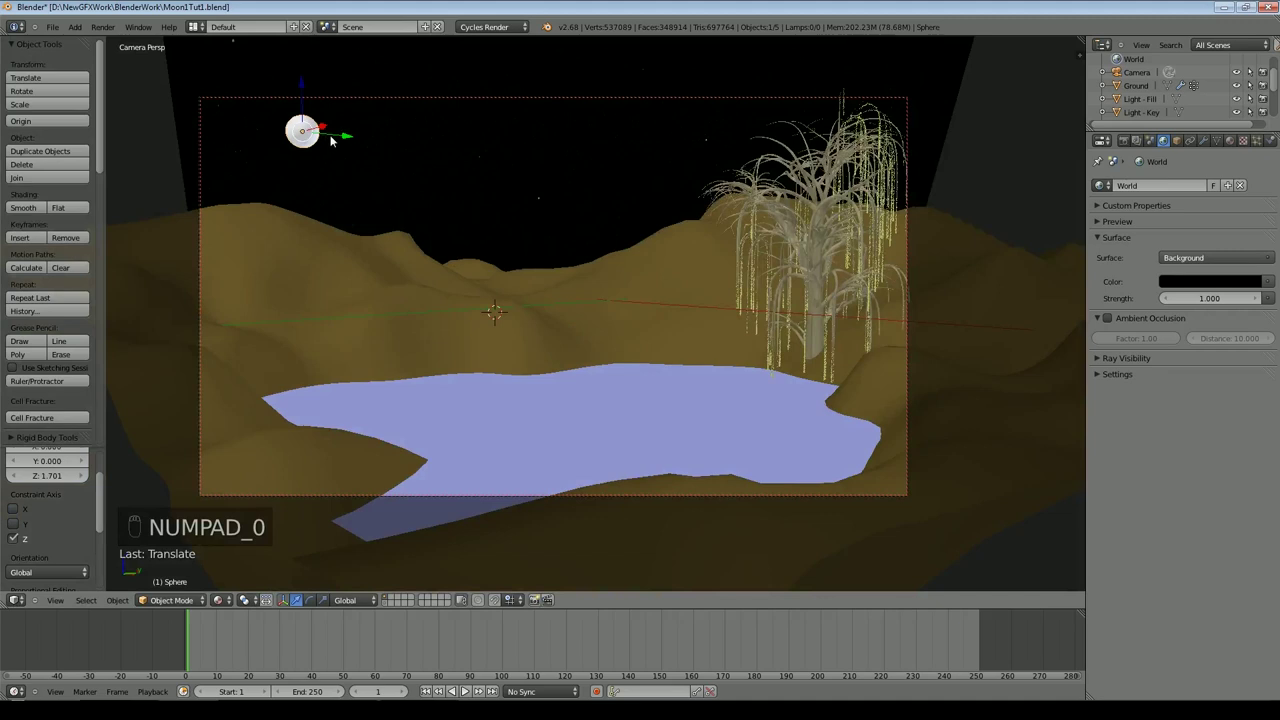
{"action": "key", "text": "g"}
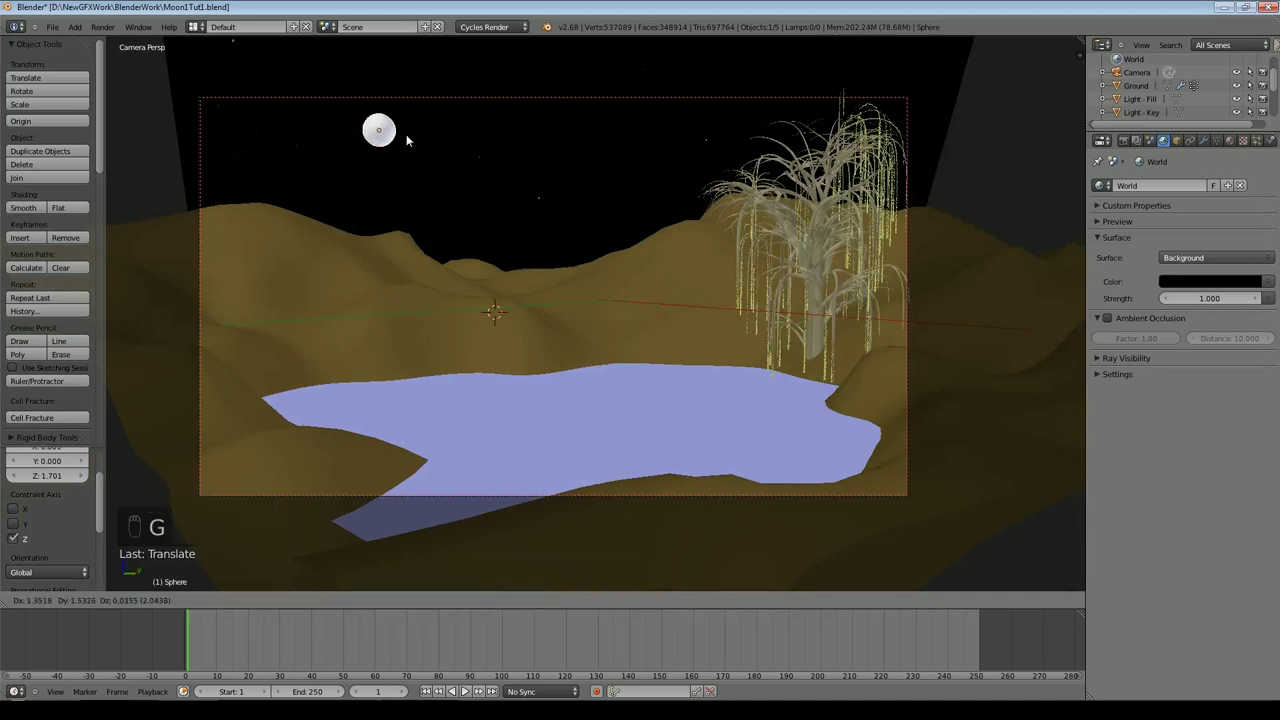
{"action": "left_click", "coordinate": [406, 141]}
Step: Move the sphere farther back along X toward the backdrop and scale it up by about 1.31 in camera view
{"action": "middle_click_drag", "start_coordinate": [460, 234], "coordinate": [418, 213]}
{"action": "key", "text": "g"}
{"action": "key", "text": "x"}
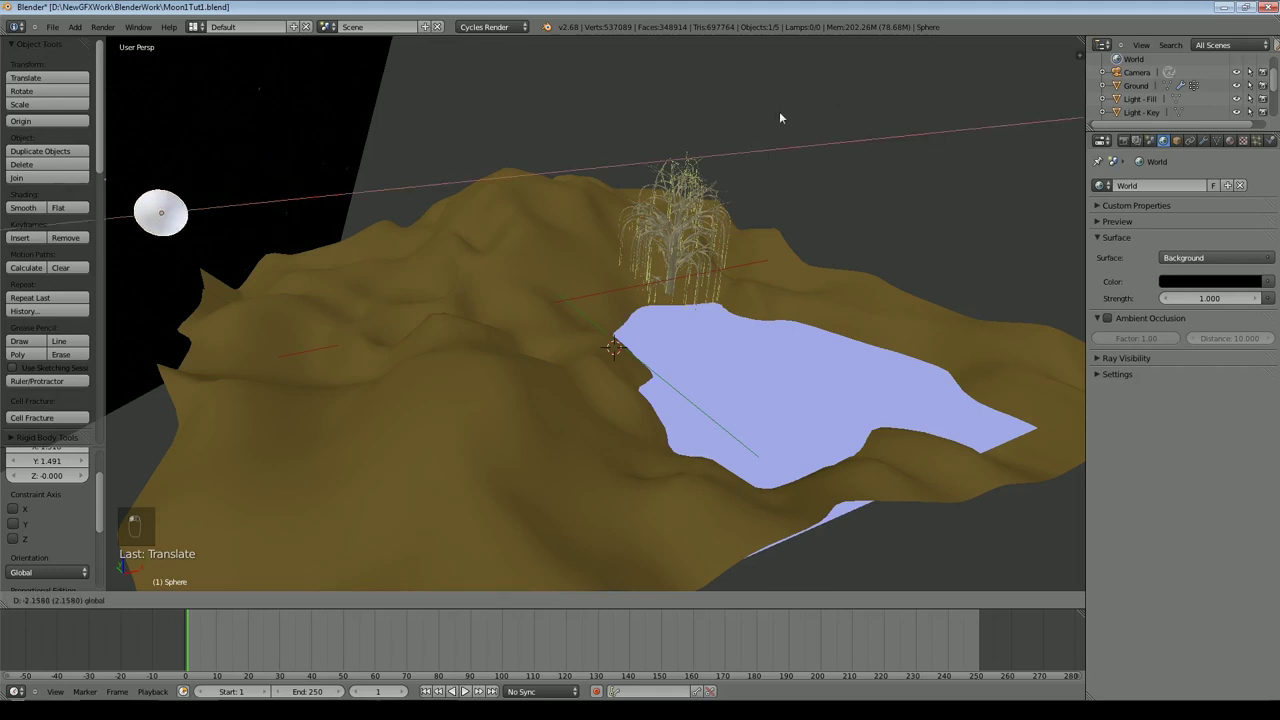
{"action": "left_click", "coordinate": [779, 115]}
{"action": "key", "text": "KP_0"}
{"action": "key", "text": "KP_0"}
{"action": "key", "text": "KP_0"}
{"action": "key", "text": "s"}
{"action": "left_click", "coordinate": [533, 236]}
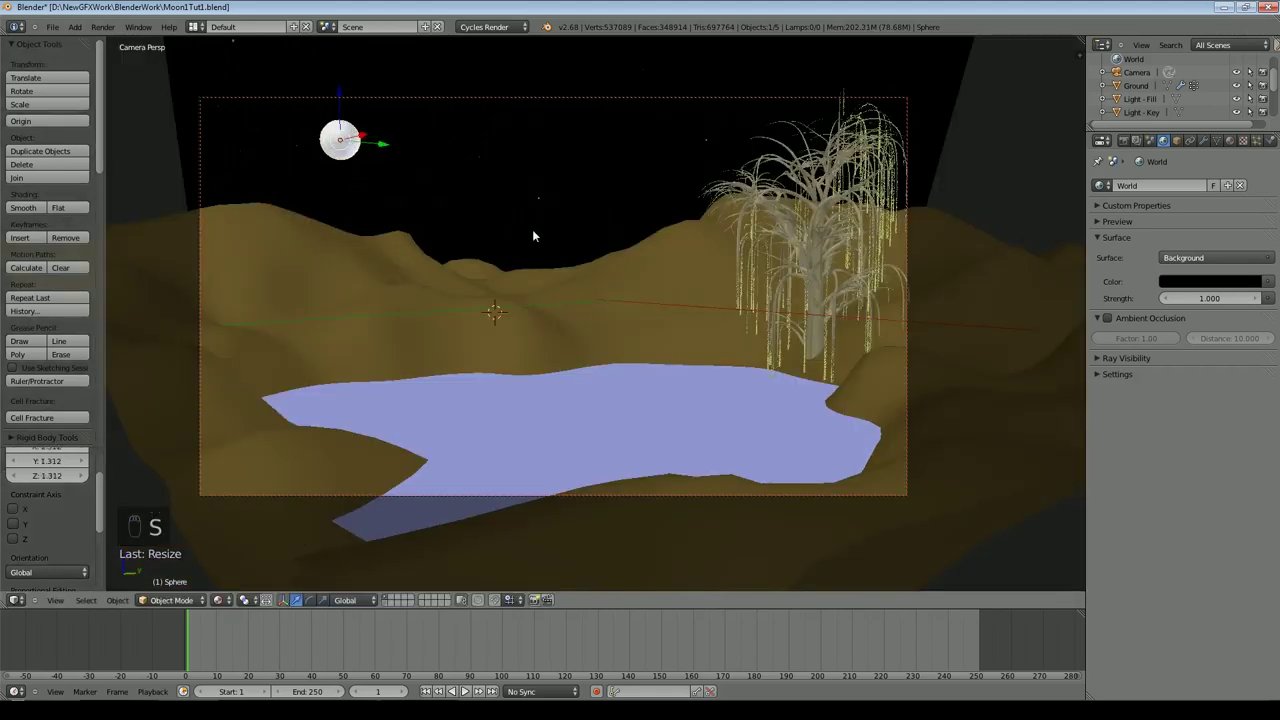
Step: Unwrap the whole sphere mesh with Project From View in the camera view
{"action": "key", "text": "Tab"}
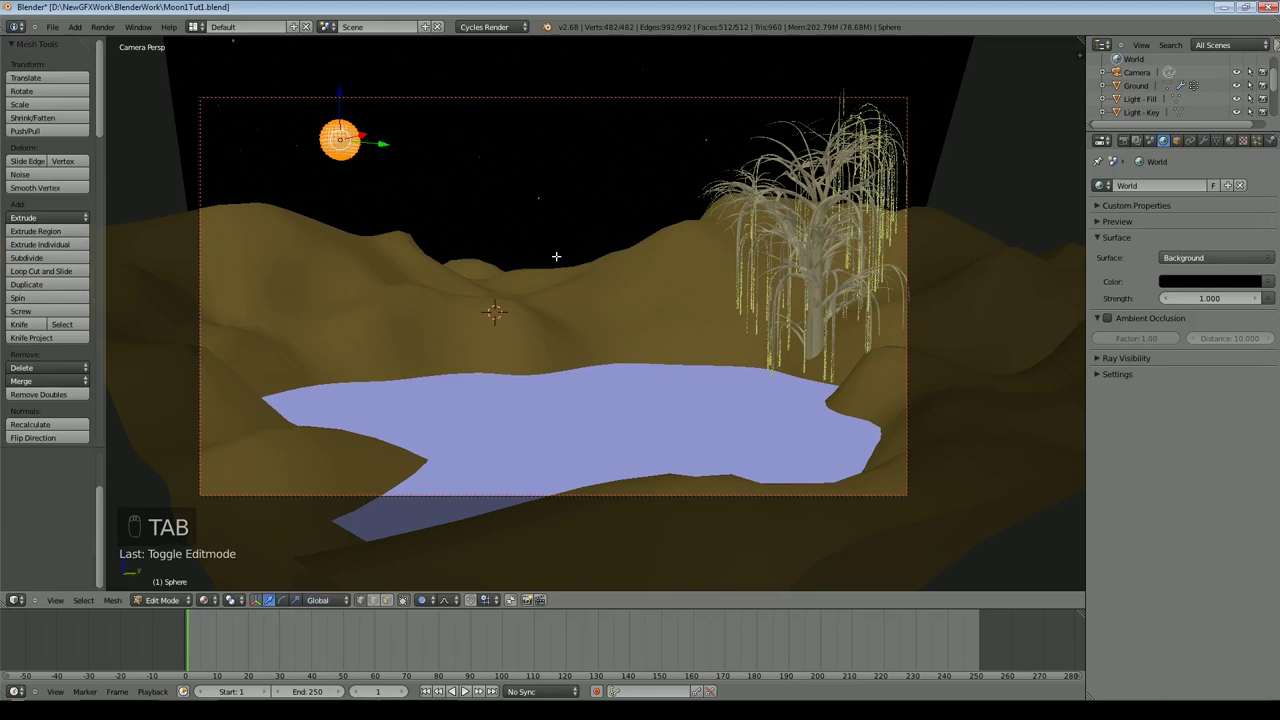
{"action": "left_click", "coordinate": [112, 600]}
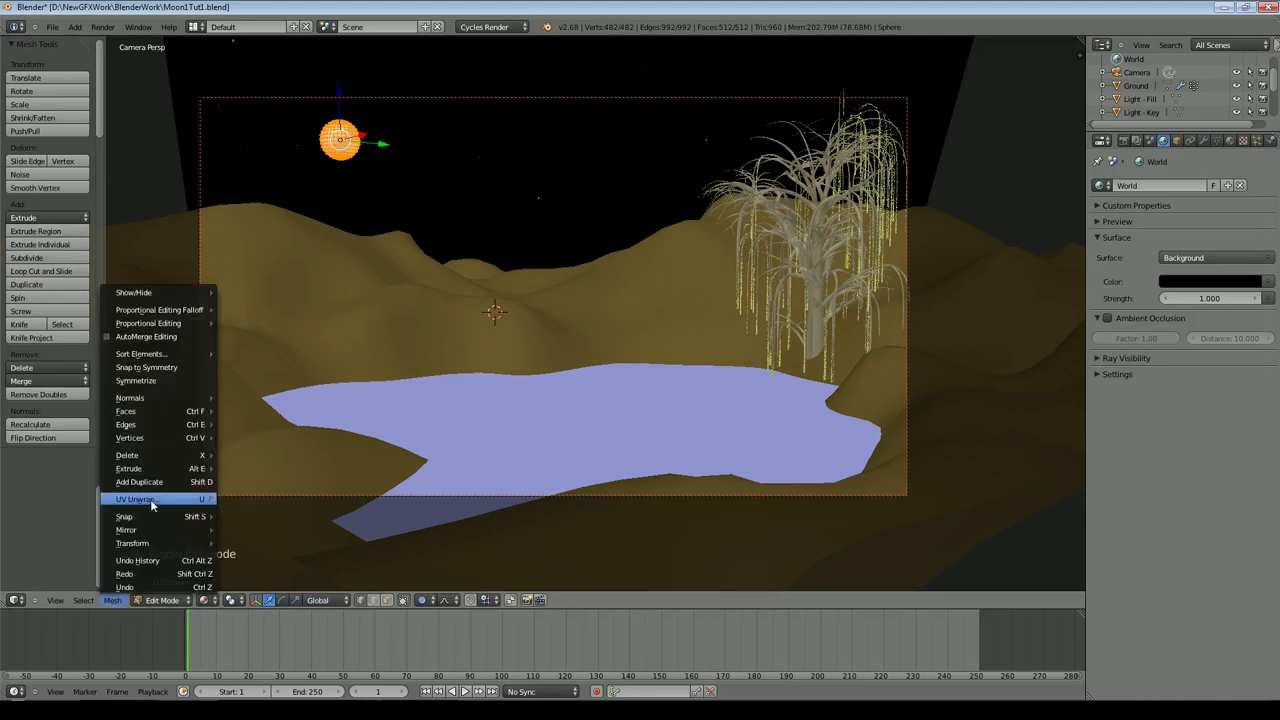
{"action": "mouse_move", "coordinate": [152, 505]}
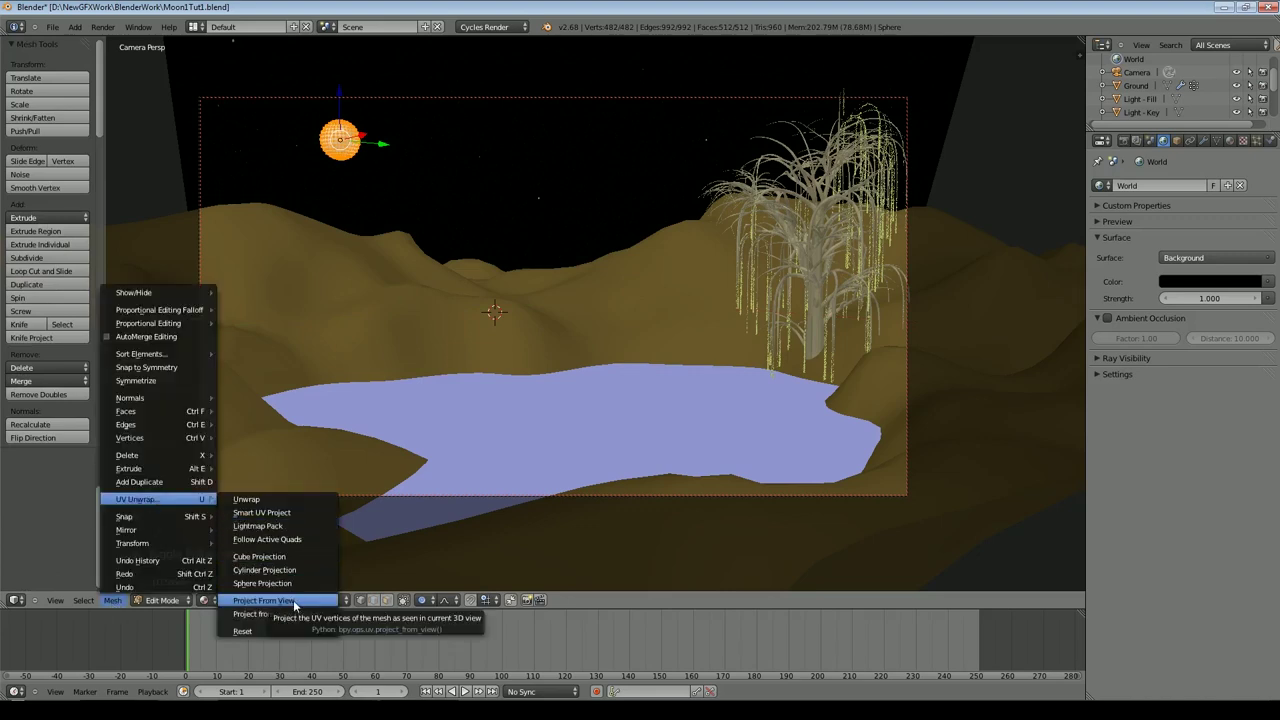
{"action": "left_click", "coordinate": [294, 601]}
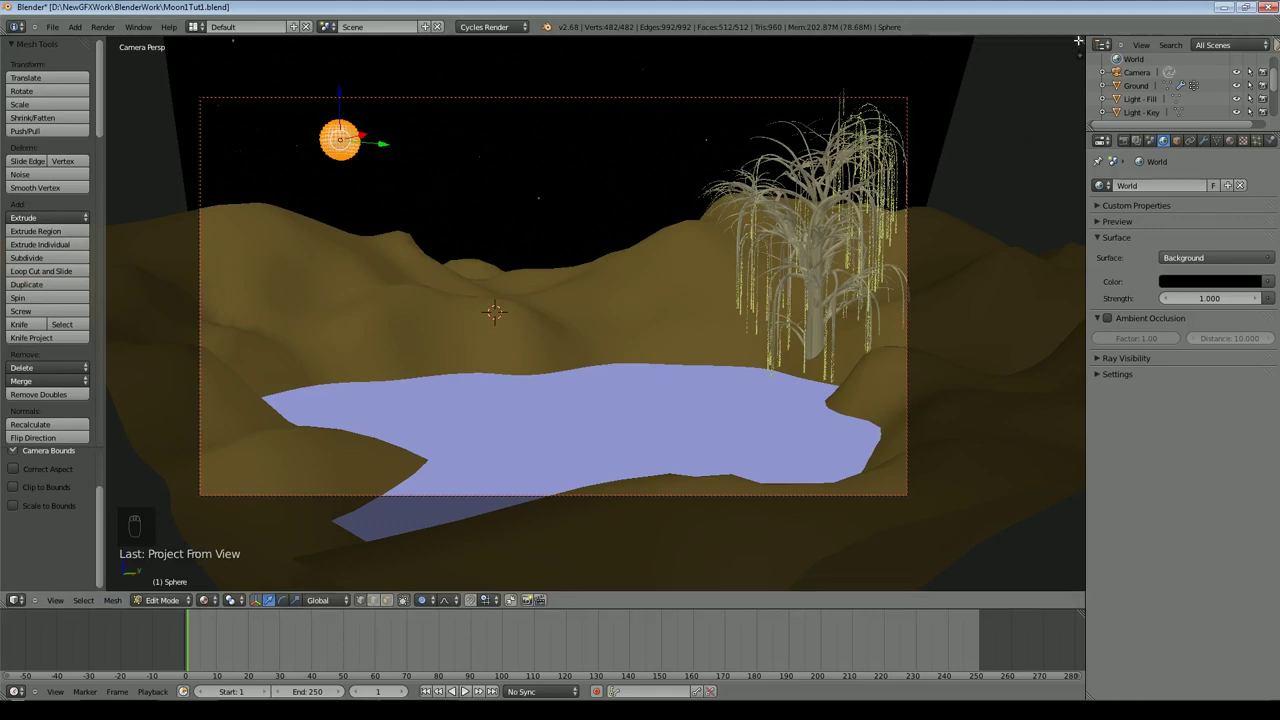
Step: Split the 3D viewport and turn the new area into a UV/Image Editor
{"action": "left_click_drag", "start_coordinate": [1083, 40], "coordinate": [762, 60]}
{"action": "left_click", "coordinate": [777, 601]}
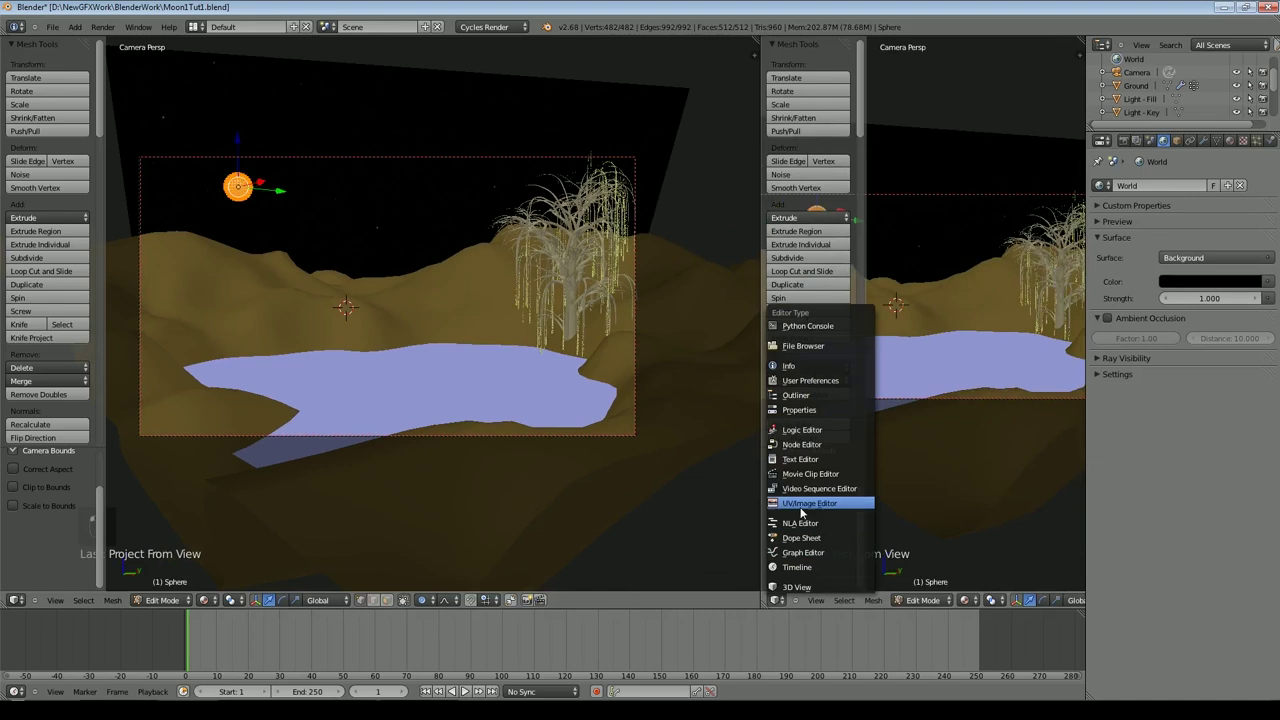
{"action": "left_click", "coordinate": [800, 513]}
Step: Enlarge the sphere's UV layout by about 3.58 and 2.44 and move it near the middle of the image area
{"action": "scroll", "coordinate": [938, 335], "scroll_direction": "up", "scroll_amount": 7}
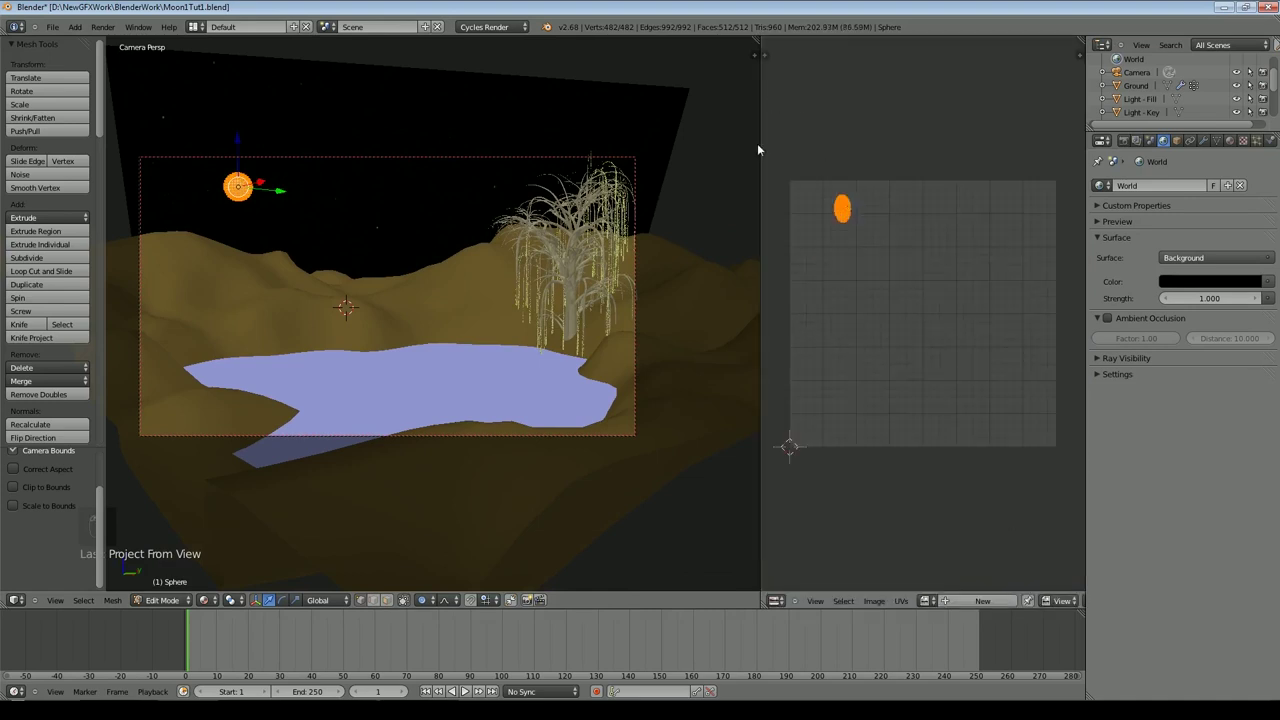
{"action": "key", "text": "s"}
{"action": "left_click", "coordinate": [1042, 373]}
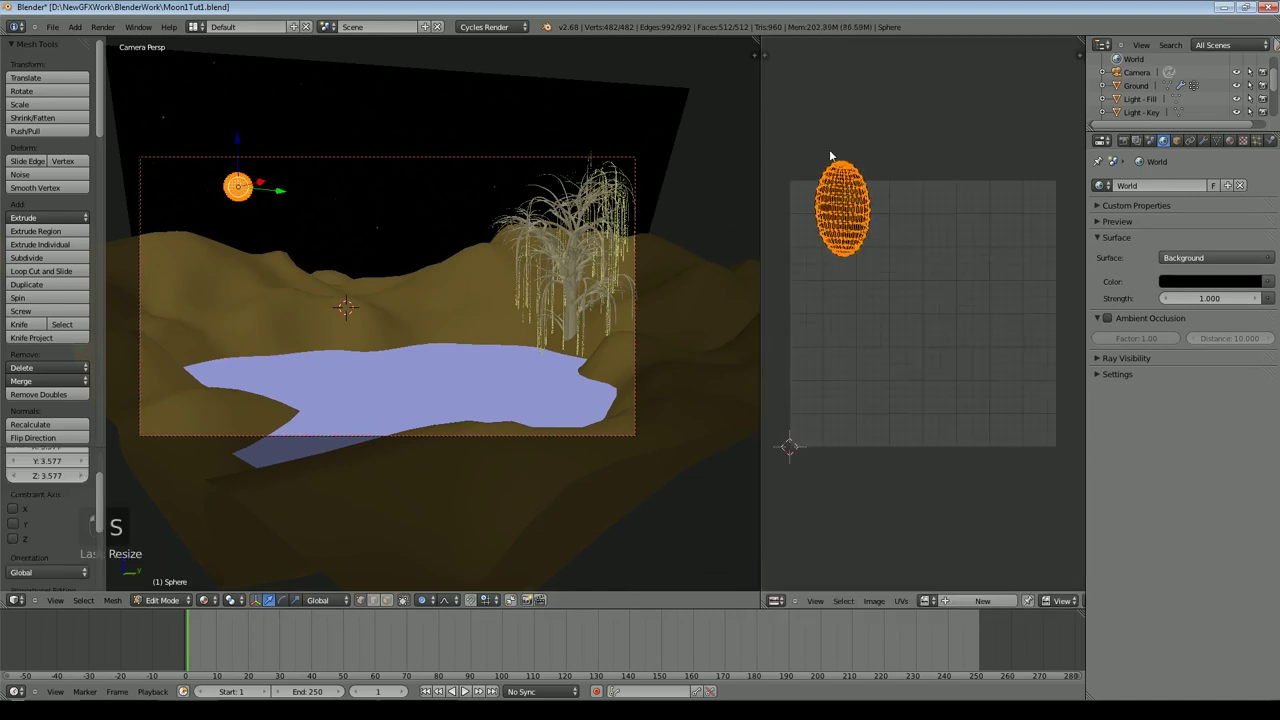
{"action": "key", "text": "g"}
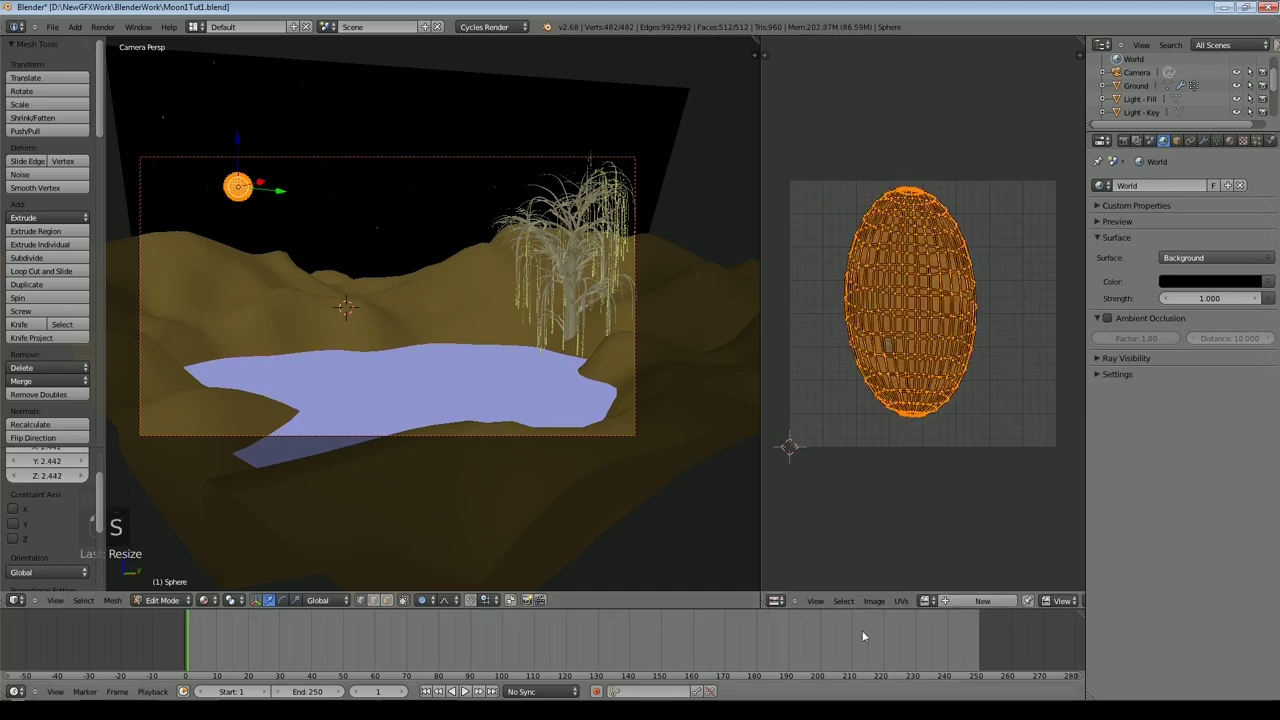
Step: Open TheMoon.jpg from the Textures folder behind the UV layout, browsing the files as thumbnails
{"action": "left_click", "coordinate": [890, 600]}
{"action": "left_click", "coordinate": [40, 252]}
{"action": "left_click", "coordinate": [228, 42]}
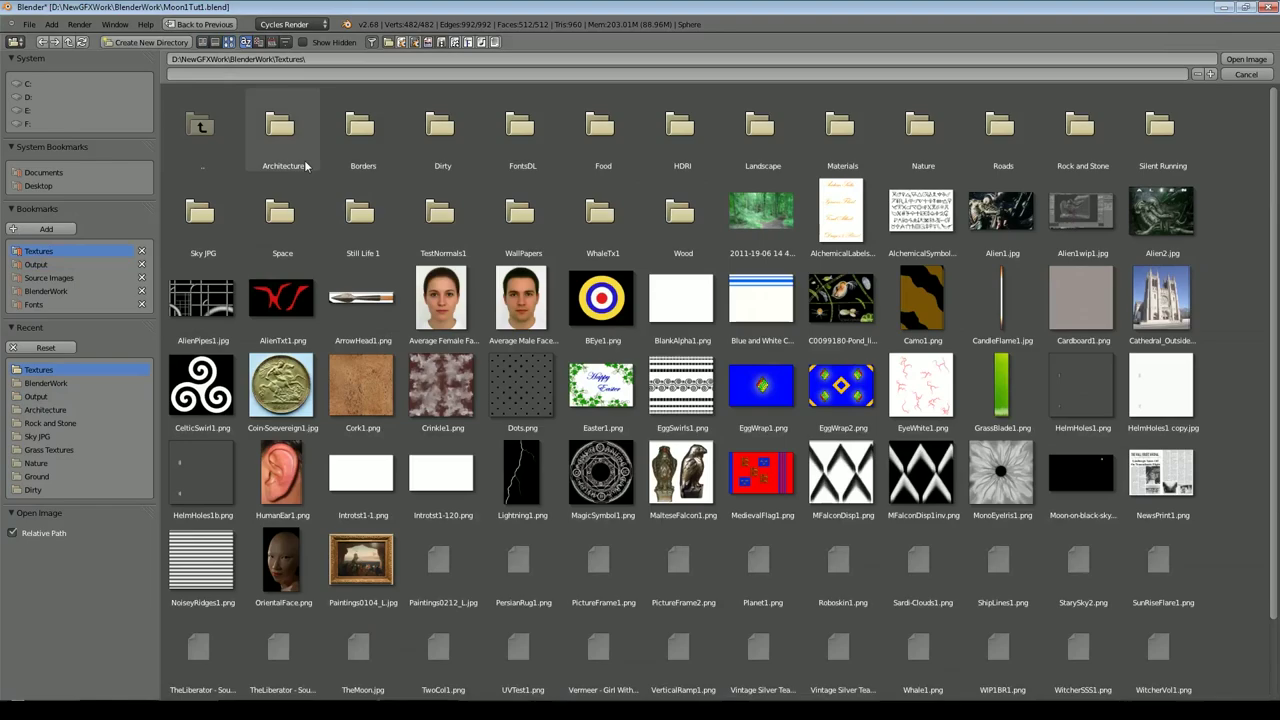
{"action": "scroll", "coordinate": [390, 400], "scroll_direction": "down", "scroll_amount": 2}
{"action": "double_click", "coordinate": [377, 565]}
{"action": "scroll", "coordinate": [900, 292], "scroll_direction": "down", "scroll_amount": 3}
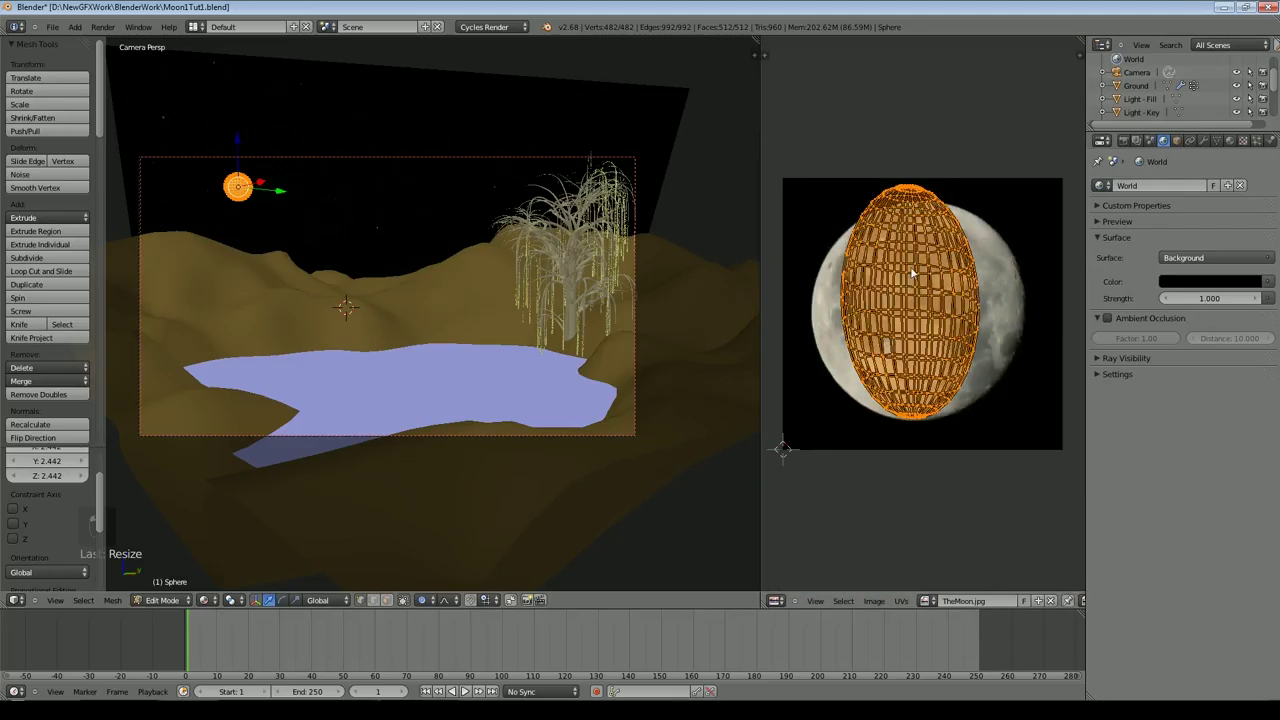
Step: Move the UV layout over the moon image, scale it by about 0.92 and stretch it along X by about 1.59
{"action": "key", "text": "g"}
{"action": "left_click", "coordinate": [976, 265]}
{"action": "key", "text": "s"}
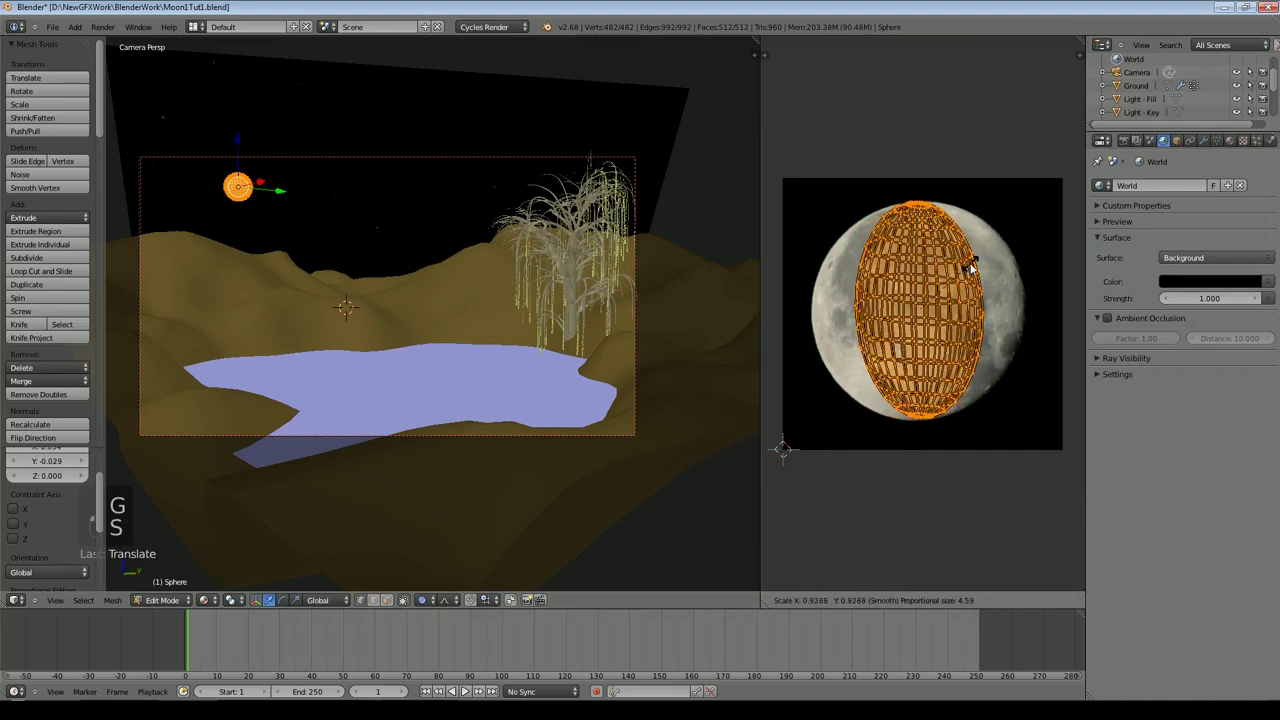
{"action": "left_click", "coordinate": [969, 265]}
{"action": "key", "text": "s"}
{"action": "key", "text": "x"}
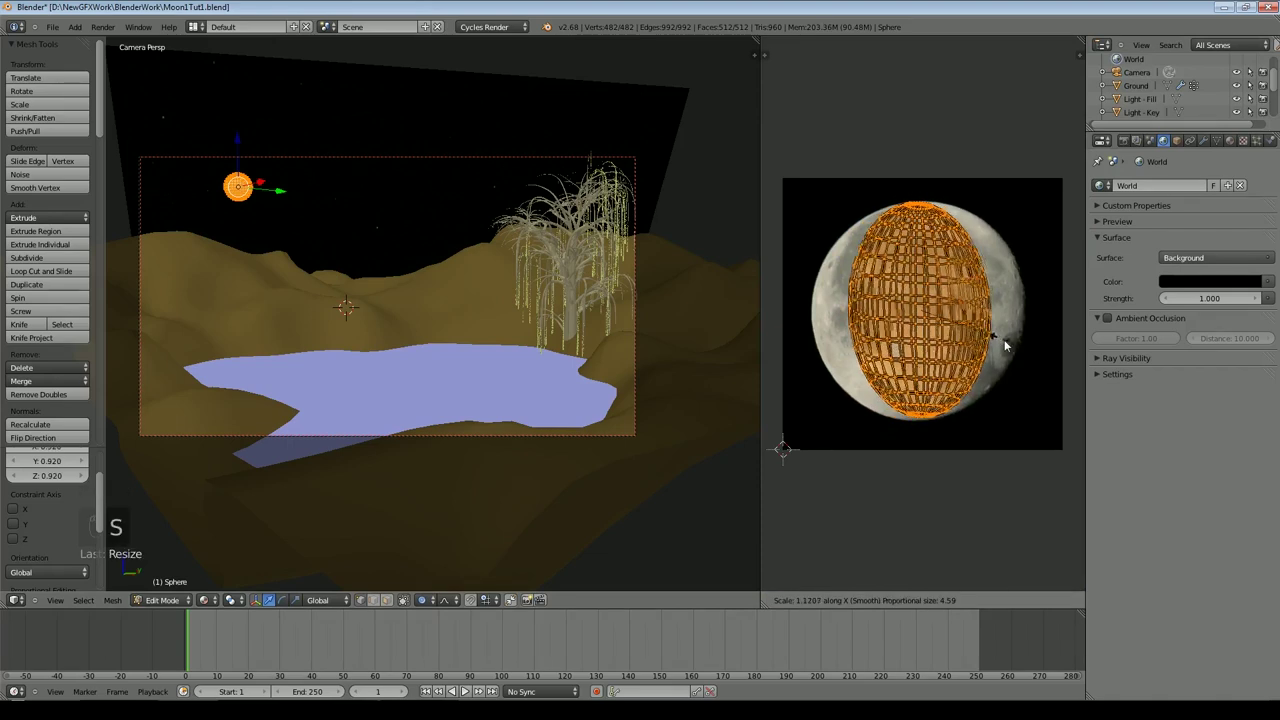
{"action": "left_click", "coordinate": [1015, 328]}
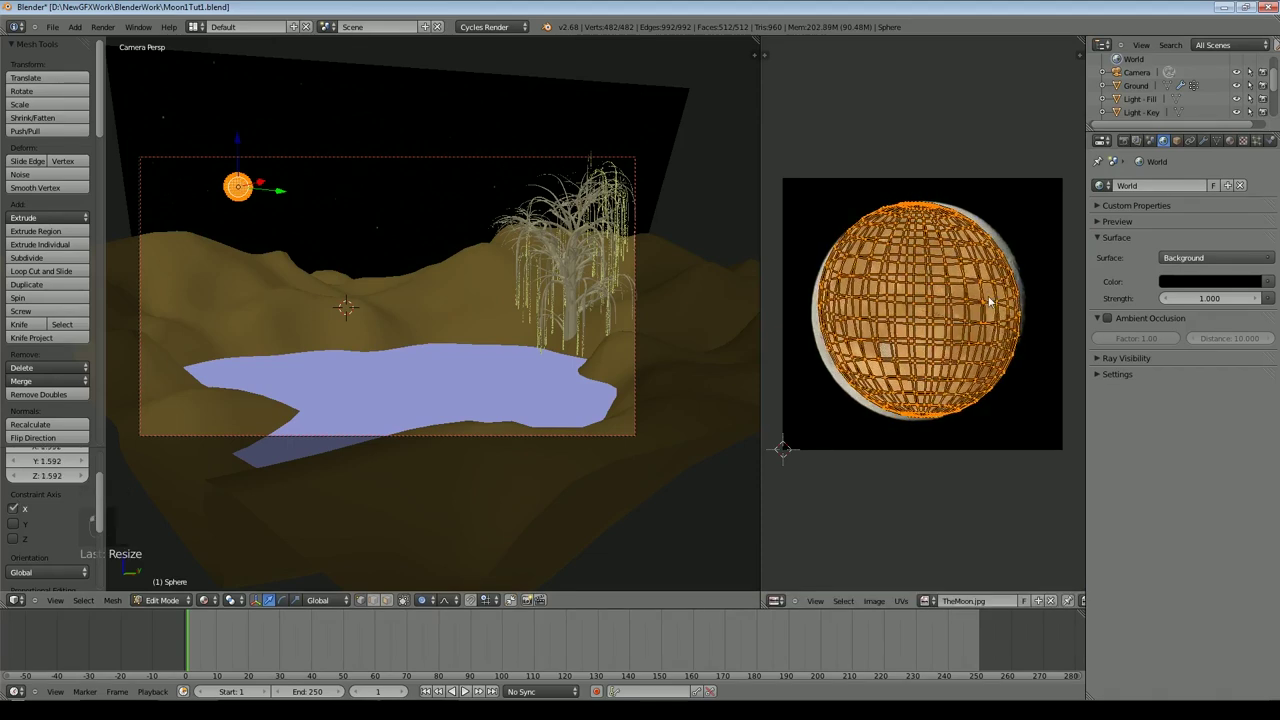
Step: Shrink the UV layout by about 0.945 and position it inside the moon disc, leaving Edit Mode and closing the UV/Image Editor area
{"action": "key", "text": "g"}
{"action": "key", "text": "Escape"}
{"action": "key", "text": "s"}
{"action": "left_click", "coordinate": [1046, 327]}
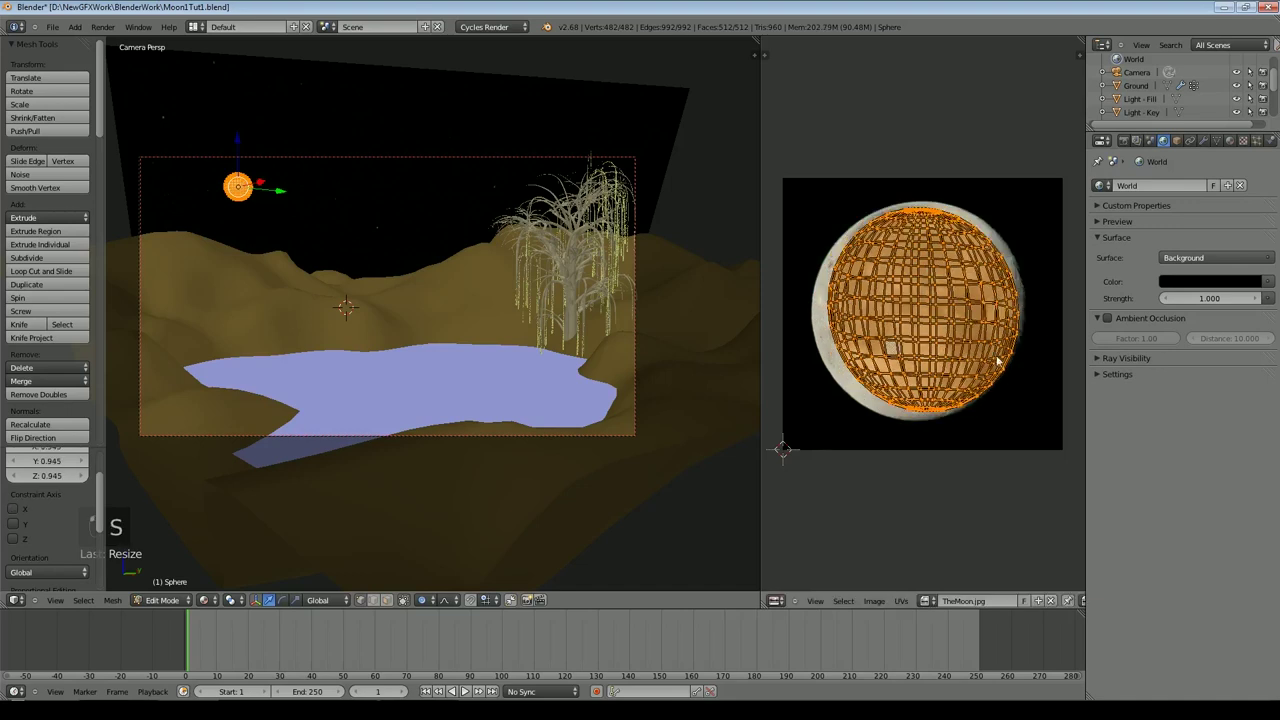
{"action": "key", "text": "g"}
{"action": "key", "text": "Tab"}
{"action": "left_click_drag", "start_coordinate": [755, 42], "coordinate": [910, 35]}
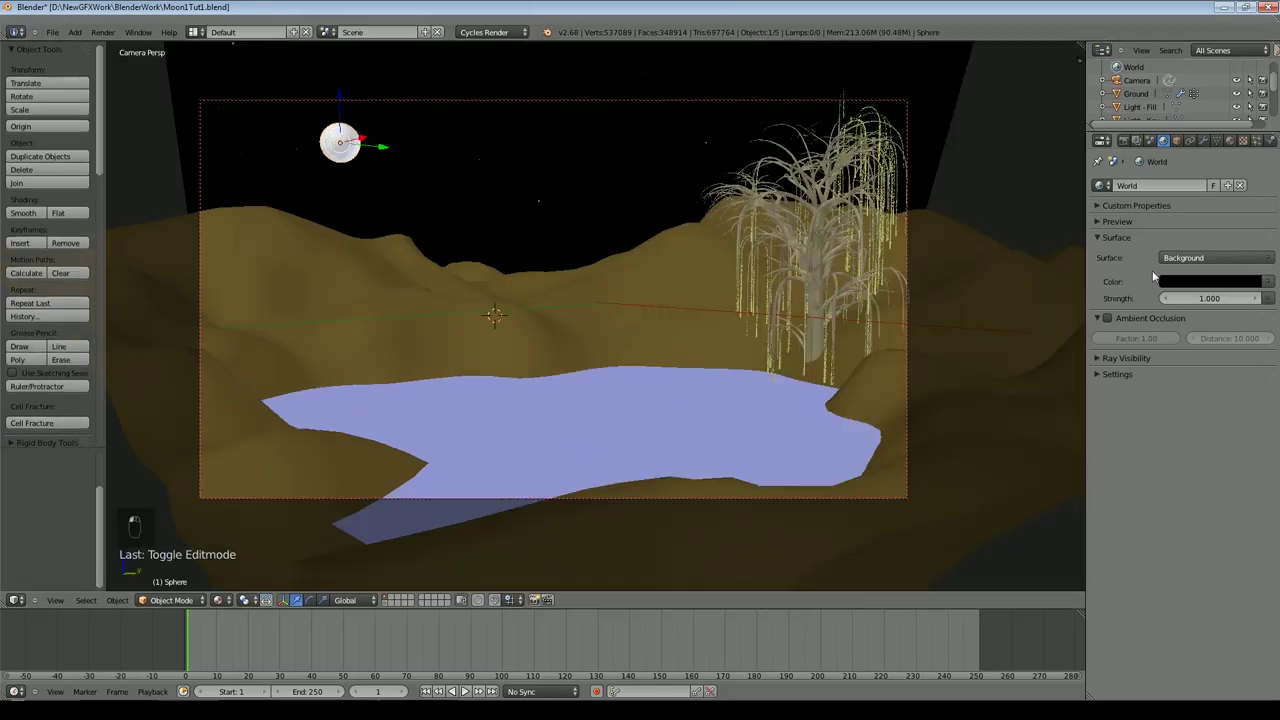
Step: Give the moon sphere a new material with an Emission surface and TheMoon.jpg as the Image Texture for its colour
{"action": "left_click", "coordinate": [1236, 266]}
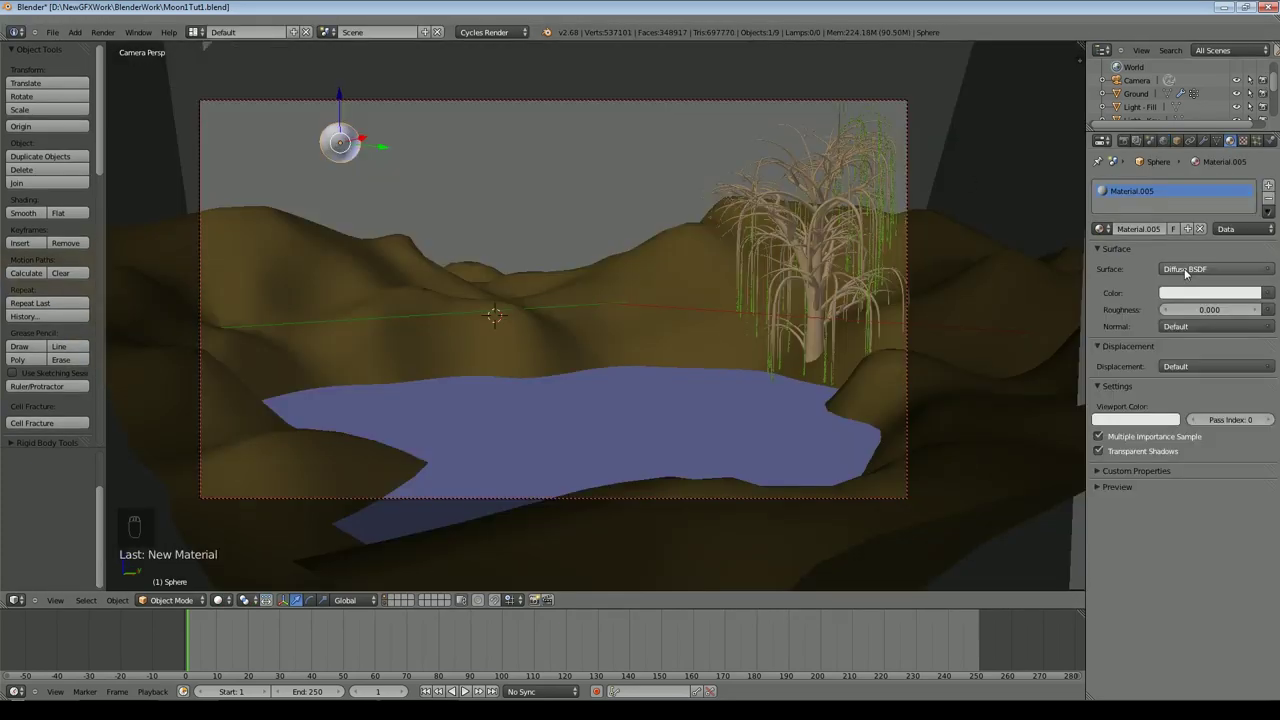
{"action": "left_click", "coordinate": [1184, 268]}
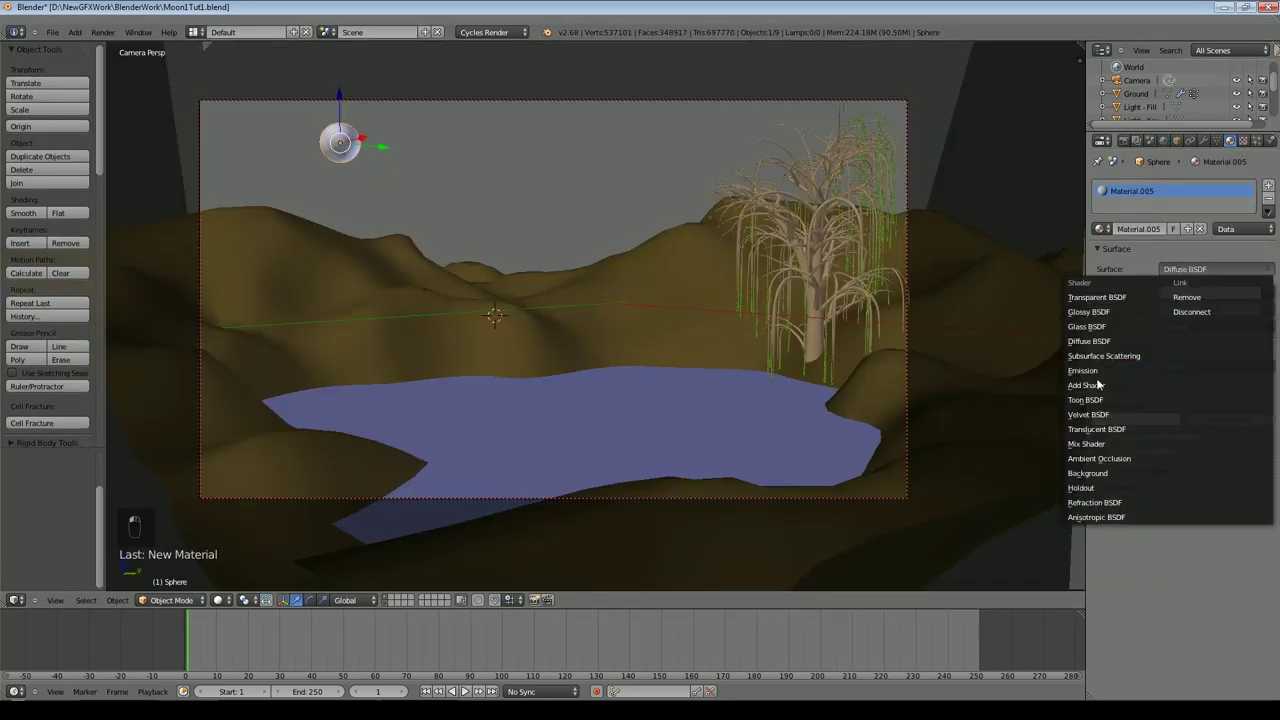
{"action": "left_click", "coordinate": [1082, 370]}
{"action": "left_click", "coordinate": [1094, 292]}
{"action": "left_click", "coordinate": [1006, 440]}
{"action": "left_click", "coordinate": [1167, 309]}
{"action": "left_click", "coordinate": [1100, 369]}
Step: Preview the textured moon in Texture and Rendered viewport shading, and return the view to Solid
{"action": "left_click", "coordinate": [217, 600]}
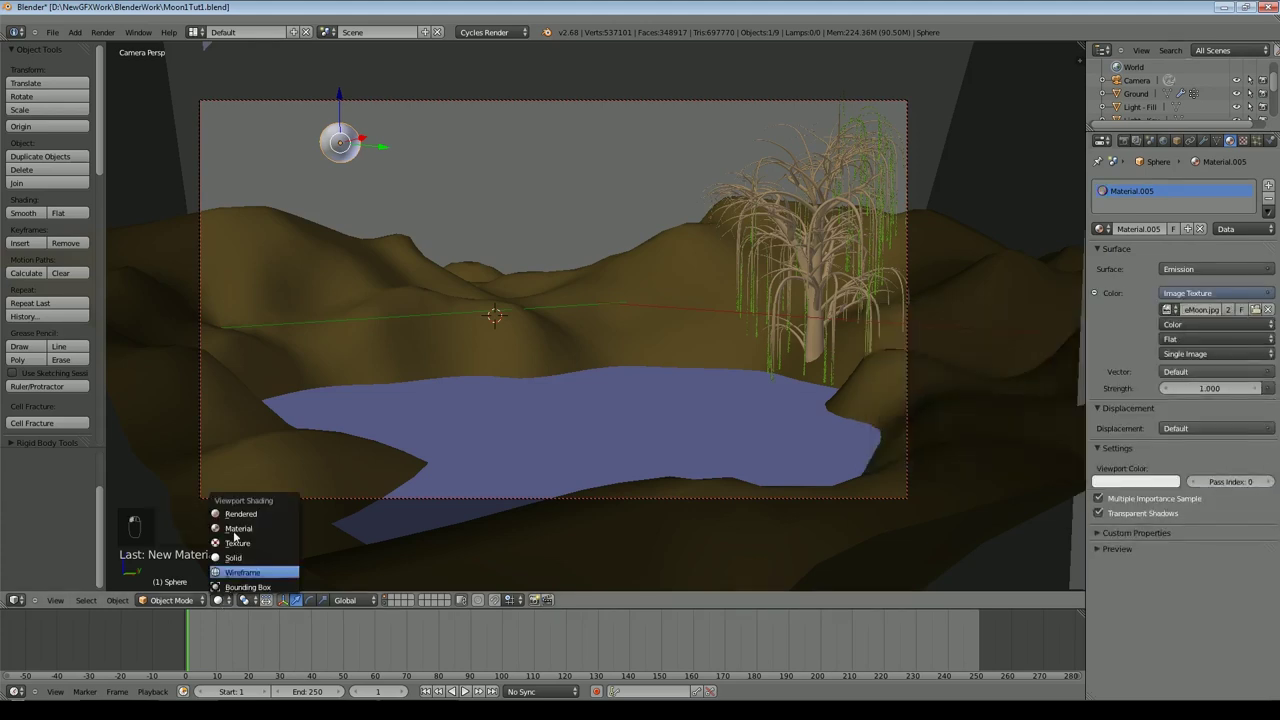
{"action": "left_click", "coordinate": [236, 541]}
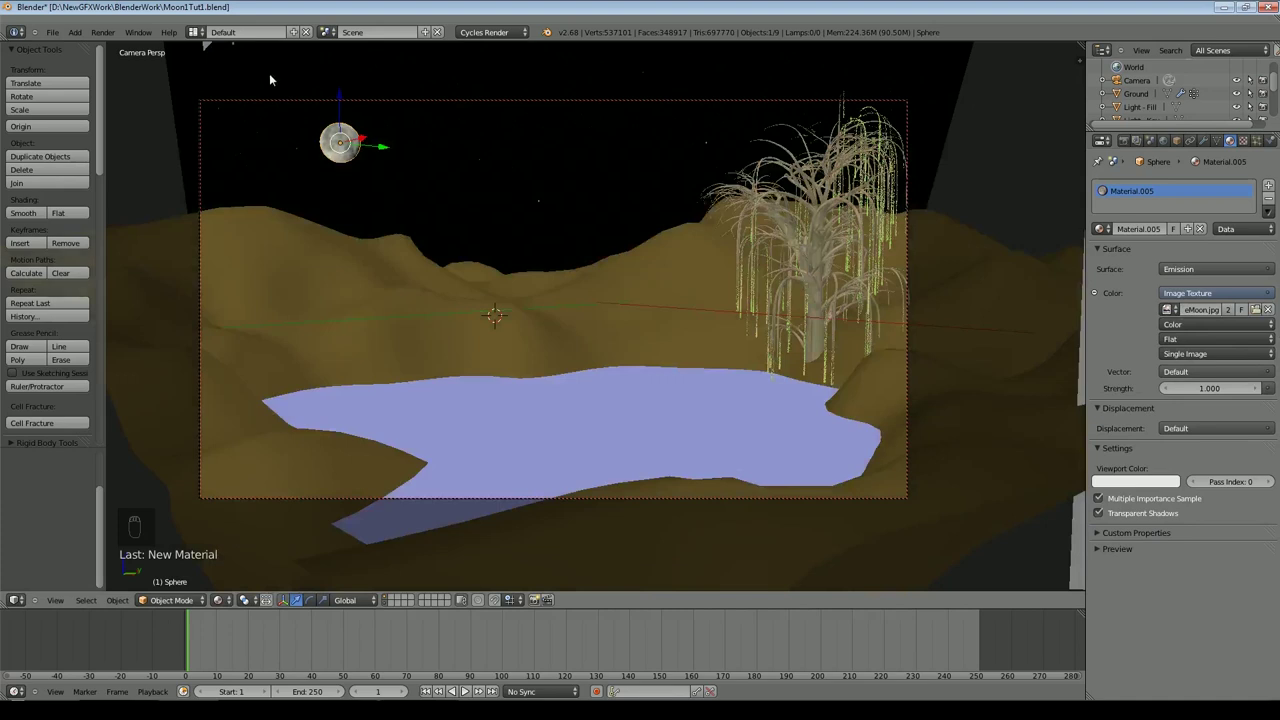
{"action": "left_click", "coordinate": [217, 600]}
{"action": "left_click", "coordinate": [254, 514]}
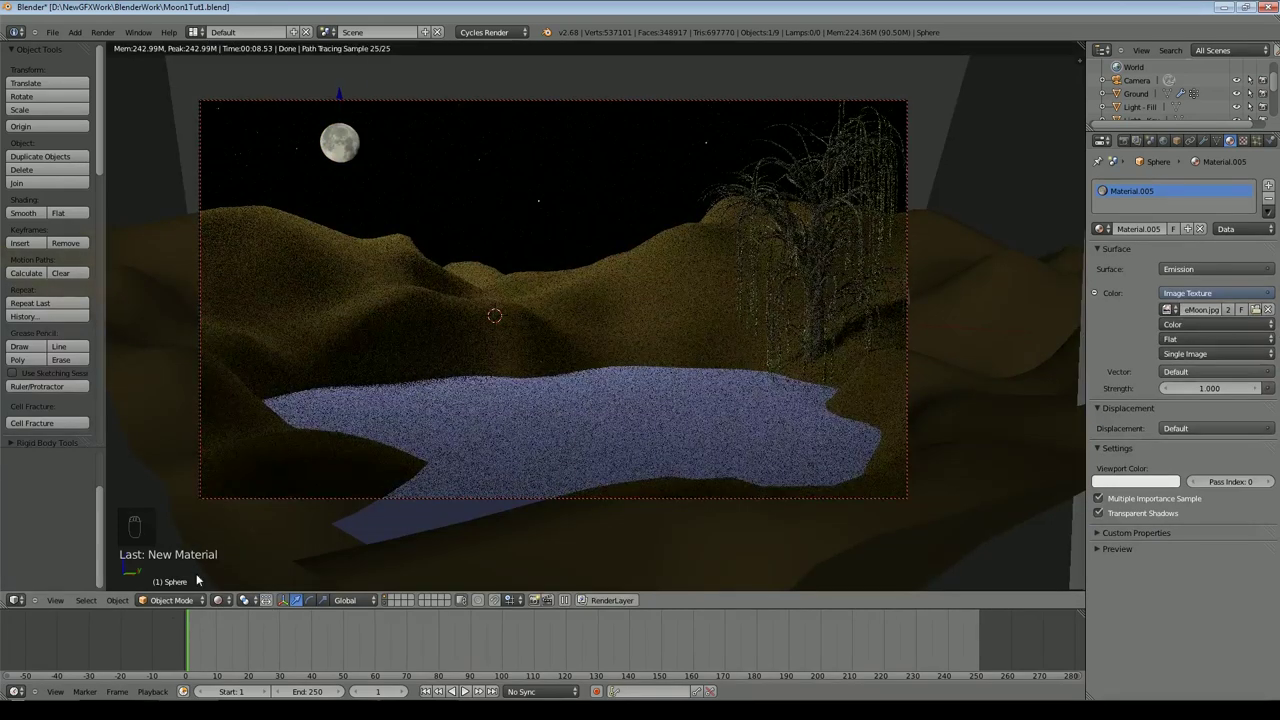
{"action": "left_click", "coordinate": [220, 600]}
{"action": "left_click", "coordinate": [238, 555]}
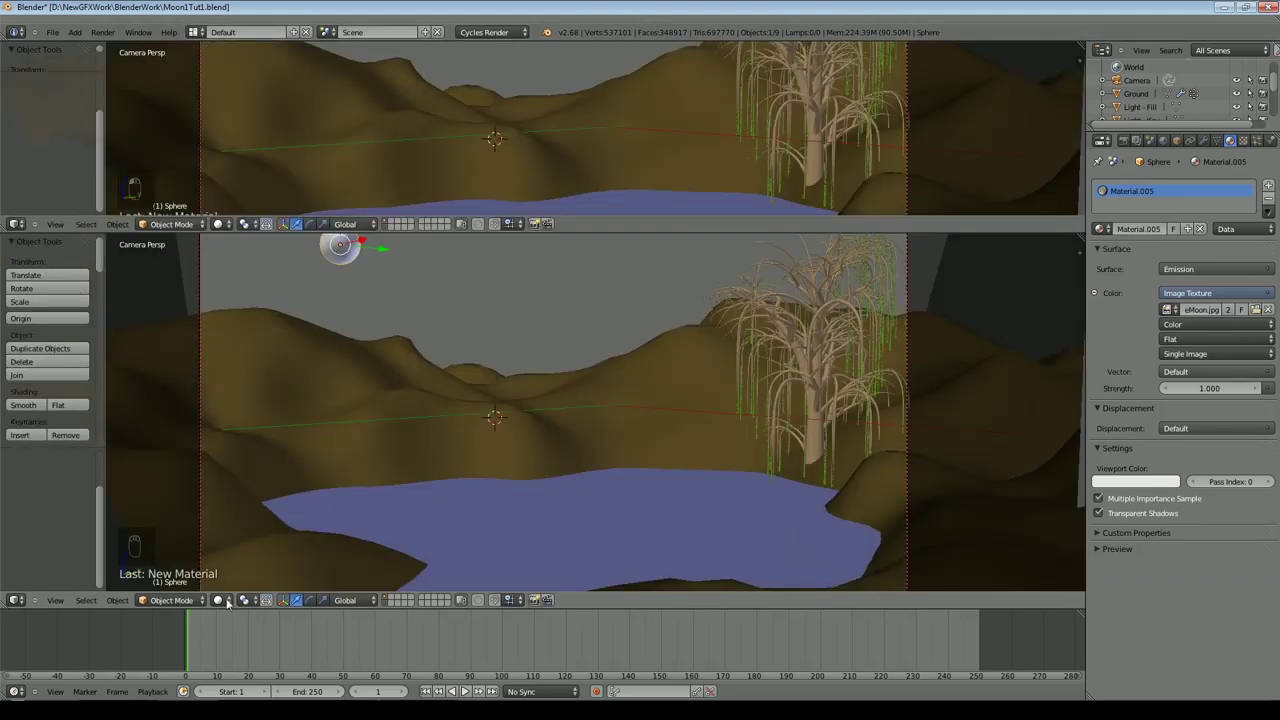
Step: Set the lower 3D view to Texture shading and turn the upper area into a Node Editor
{"action": "left_click", "coordinate": [228, 600]}
{"action": "left_click", "coordinate": [234, 537]}
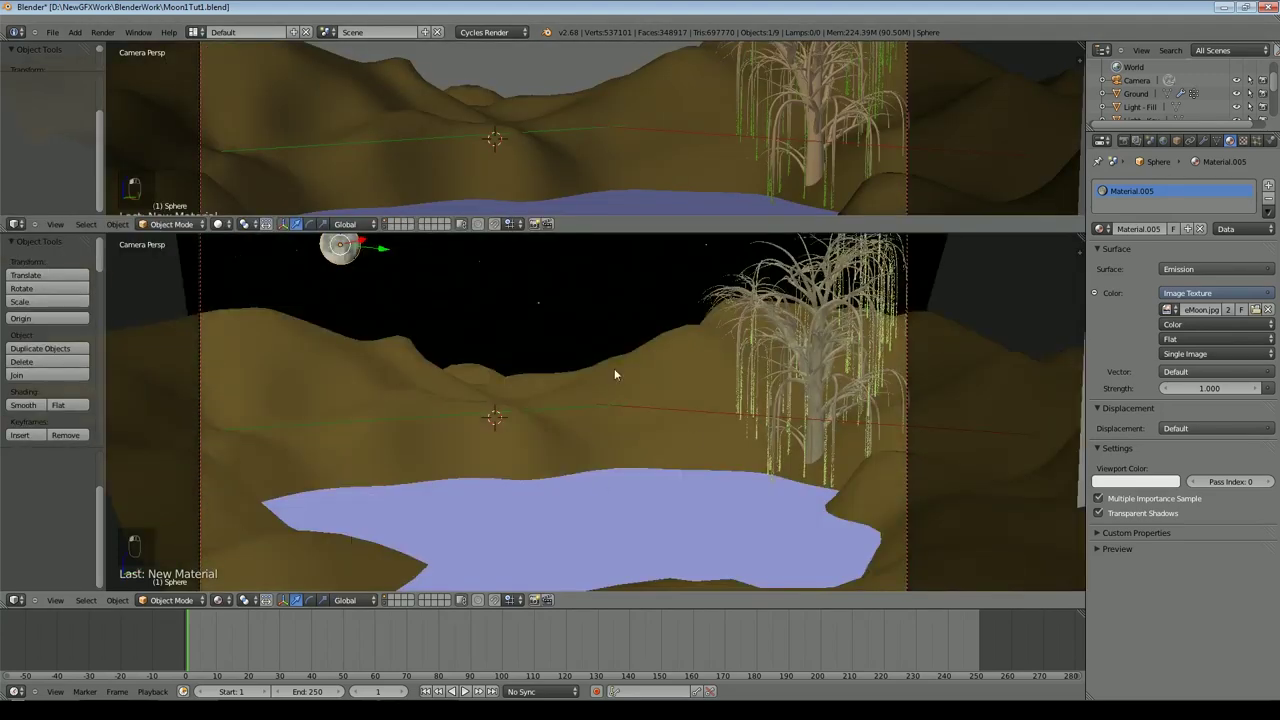
{"action": "left_click", "coordinate": [15, 224]}
{"action": "left_click", "coordinate": [50, 390]}
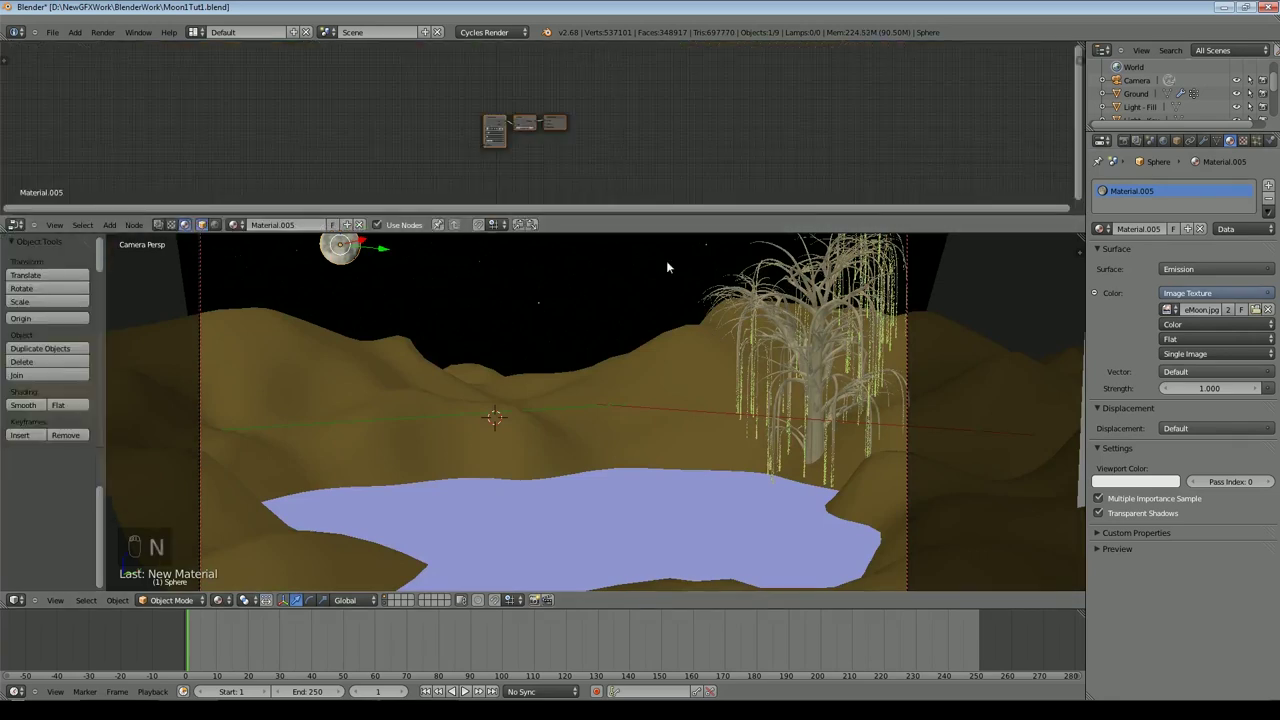
Step: Select the ground and move its Diffuse BSDF node away from the Material Output node
{"action": "right_click", "coordinate": [305, 408]}
{"action": "scroll", "coordinate": [664, 120], "scroll_direction": "up", "scroll_amount": 2}
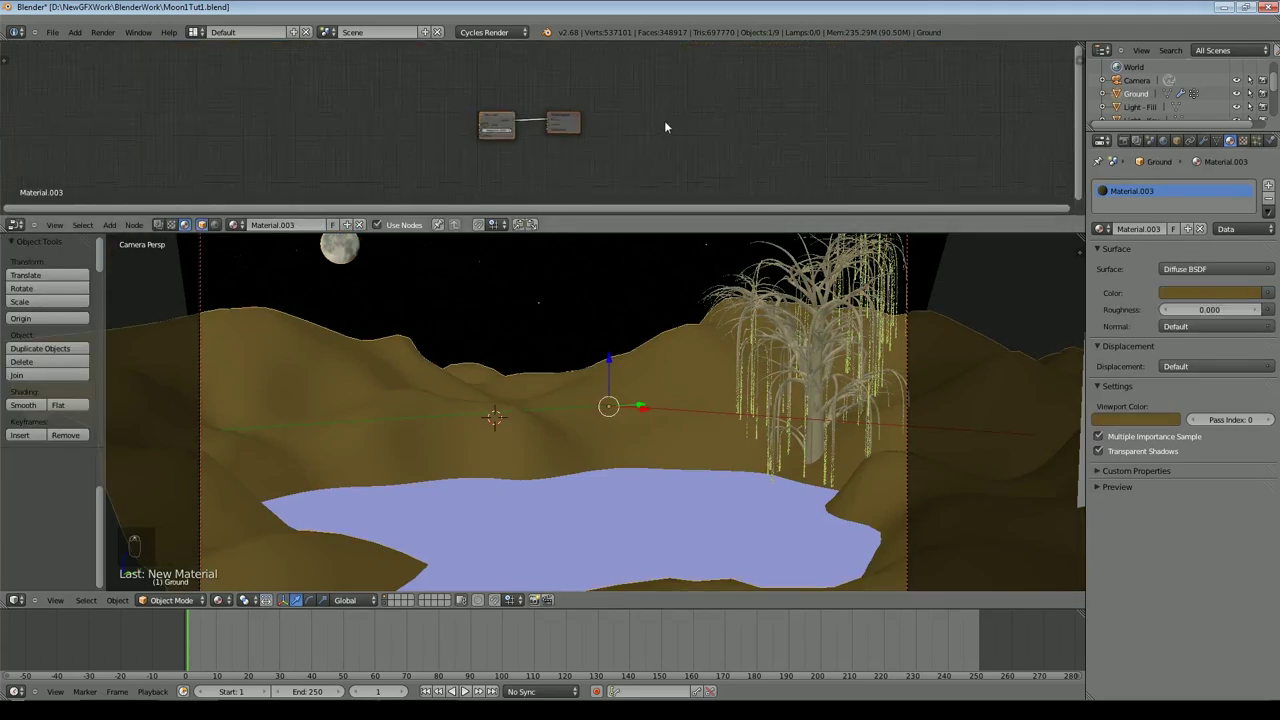
{"action": "key", "text": "g"}
{"action": "left_click", "coordinate": [592, 120]}
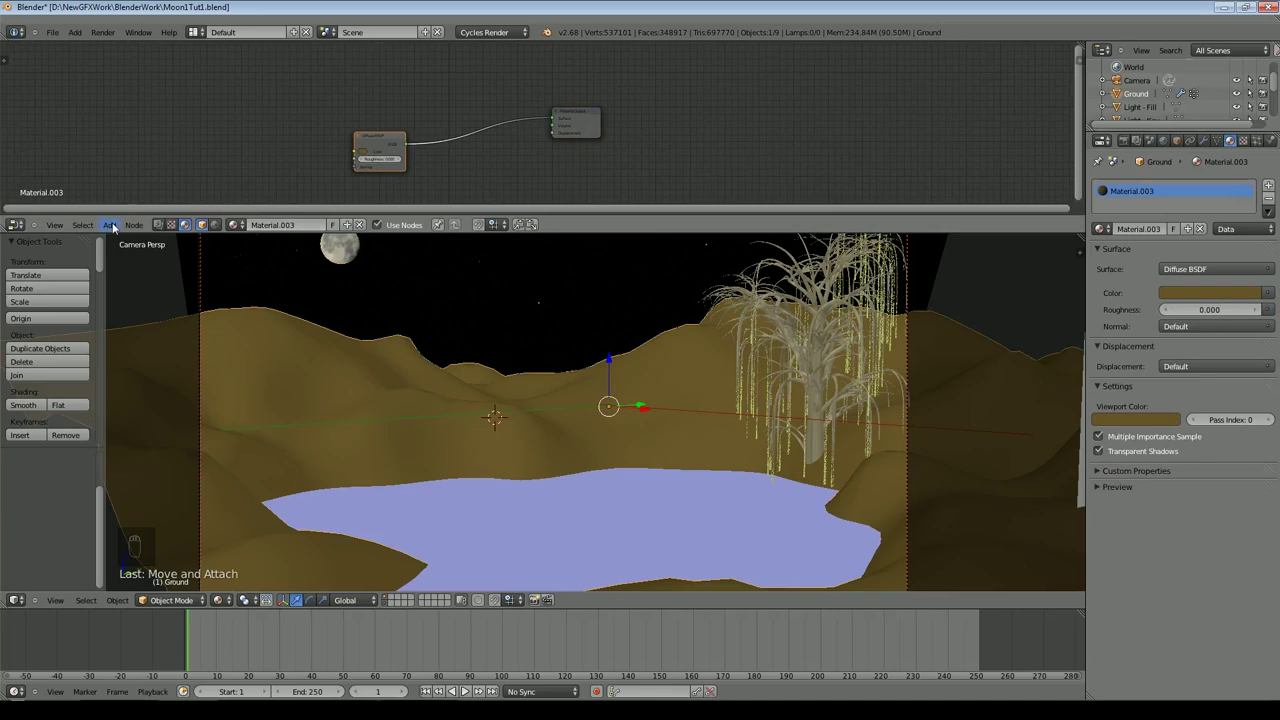
Step: Add an Image Texture node to the ground material and load SandPebbles0076_1_L.jpg from the Nature folder
{"action": "left_click", "coordinate": [110, 224]}
{"action": "mouse_move", "coordinate": [132, 177]}
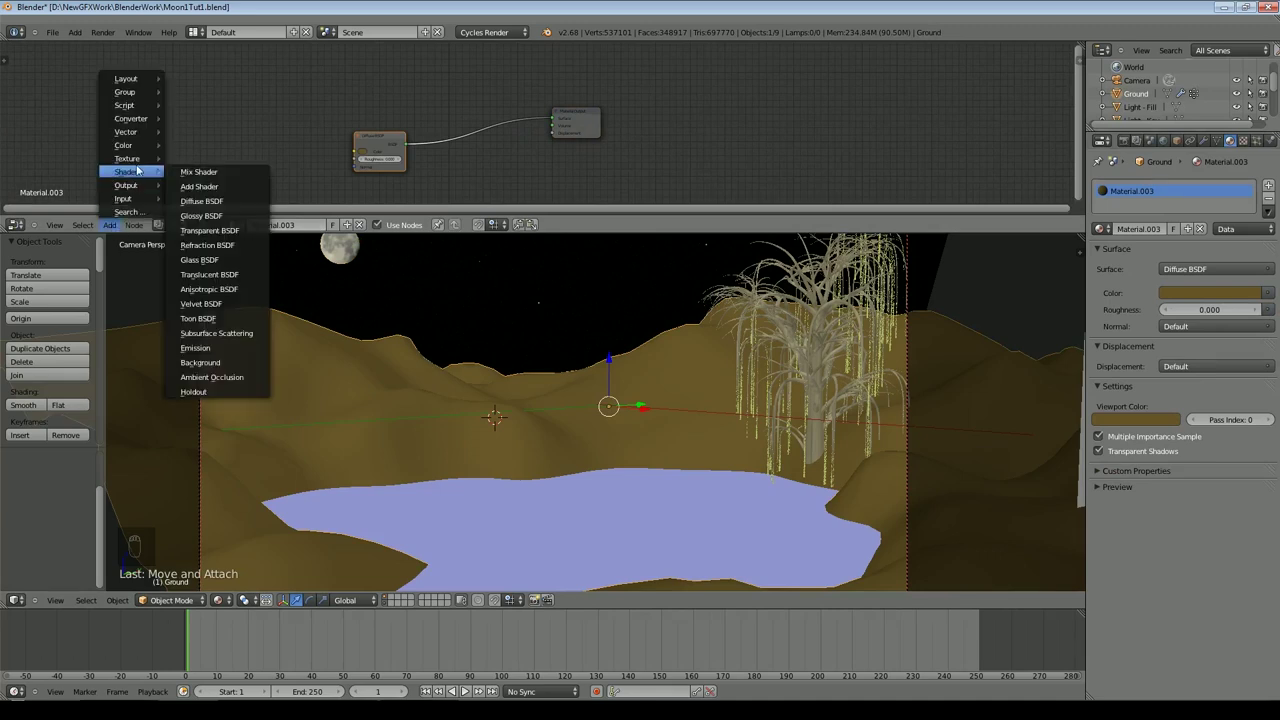
{"action": "left_click", "coordinate": [198, 160]}
{"action": "key", "text": "KP_Decimal"}
{"action": "scroll", "coordinate": [665, 95], "scroll_direction": "up", "scroll_amount": 4}
{"action": "left_click", "coordinate": [556, 120]}
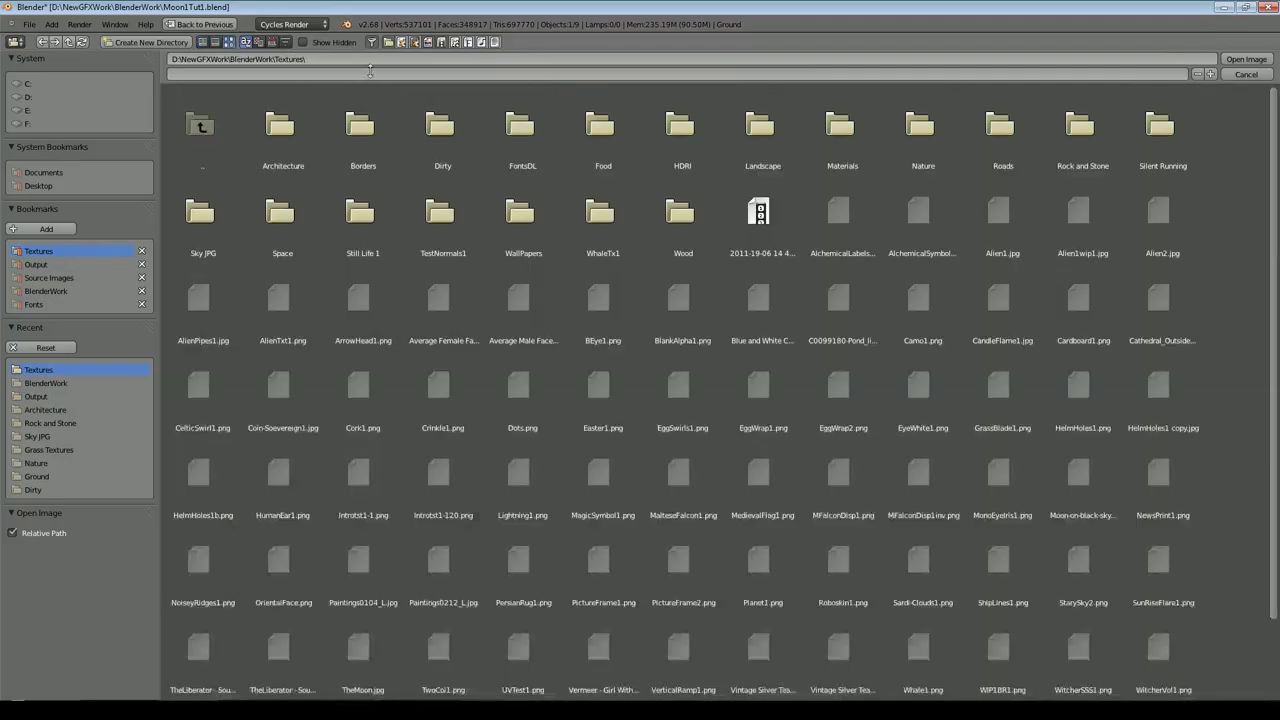
{"action": "left_click", "coordinate": [909, 152]}
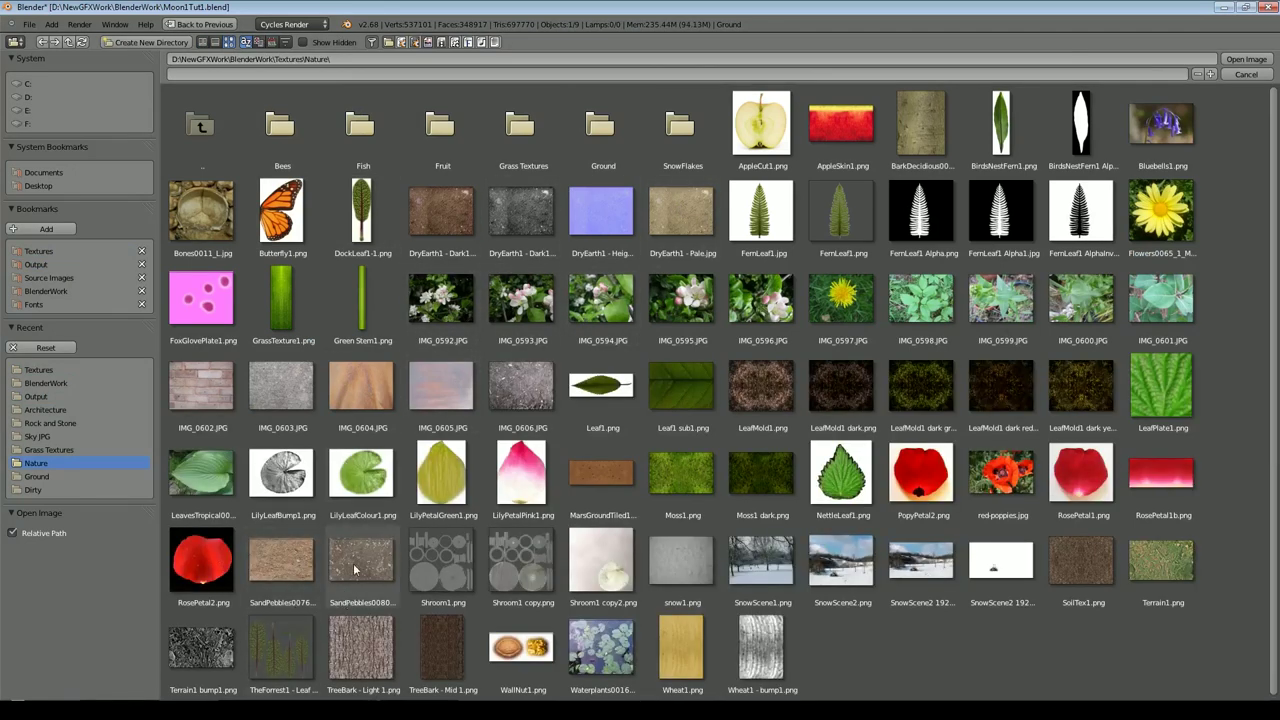
{"action": "left_click", "coordinate": [281, 560]}
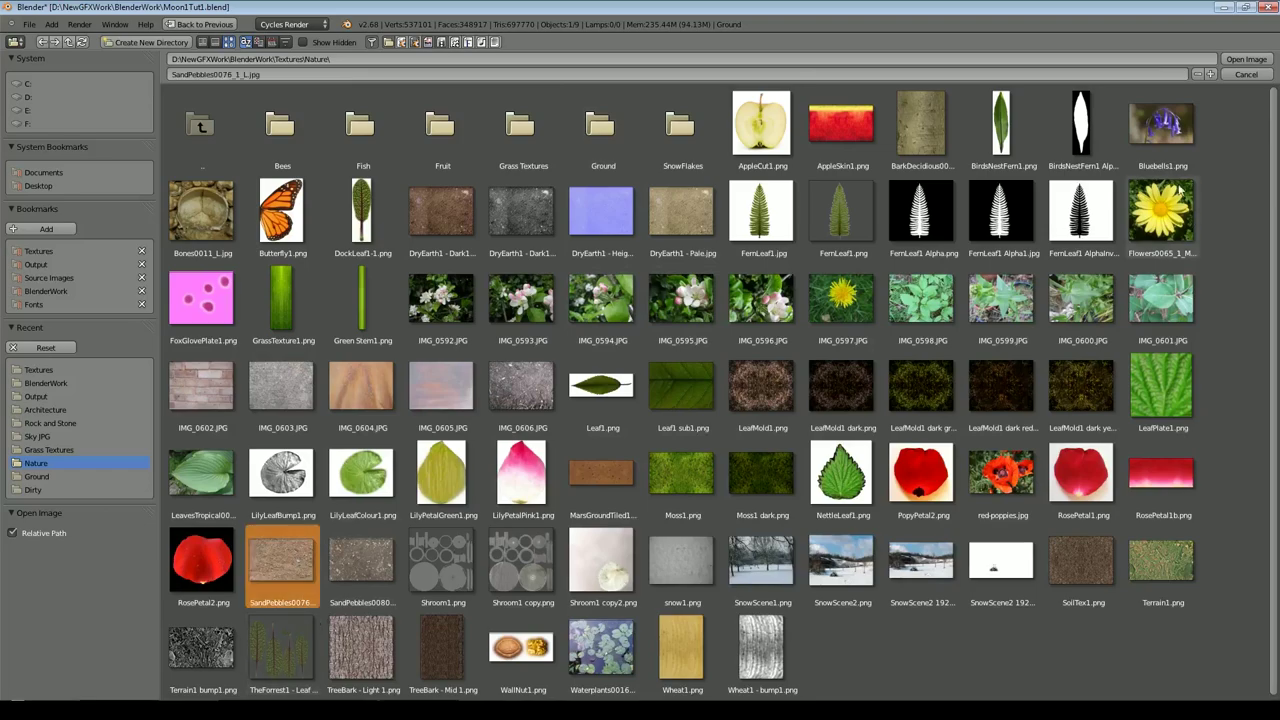
{"action": "left_click", "coordinate": [1240, 62]}
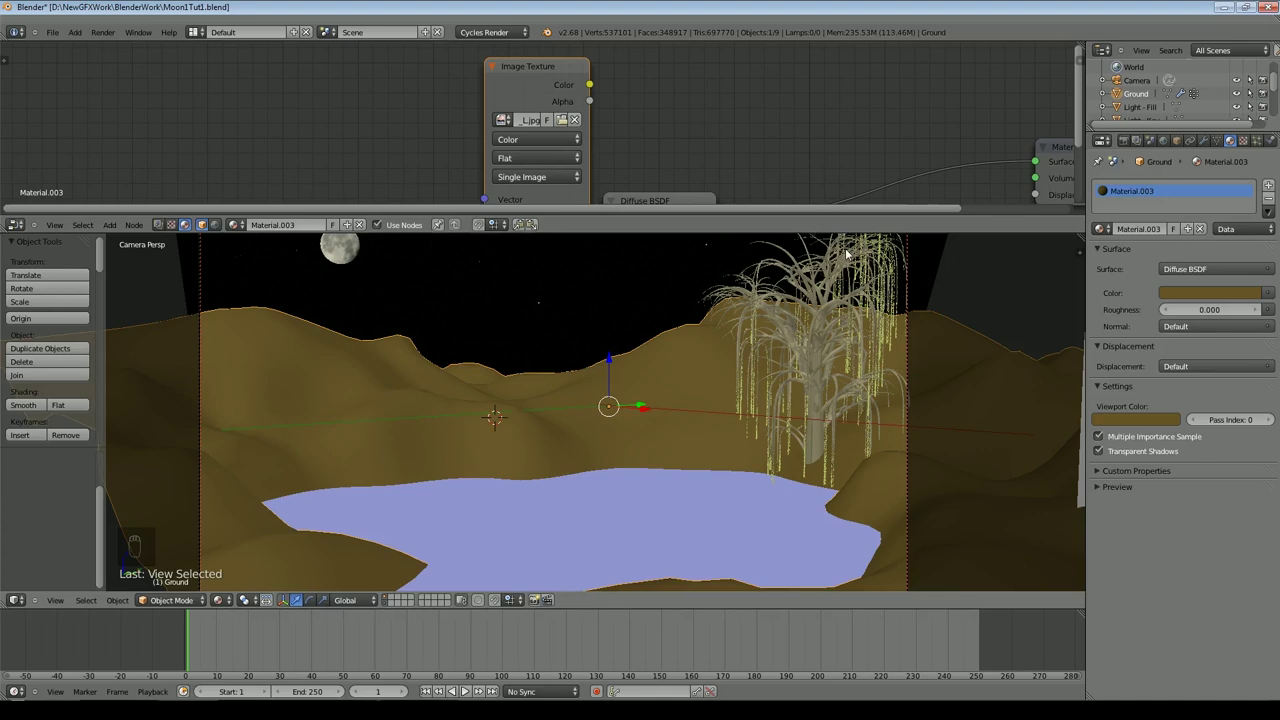
Step: Arrange the Image Texture and Diffuse BSDF nodes side by side and link the image's Color to the diffuse Color input
{"action": "left_click_drag", "start_coordinate": [486, 121], "coordinate": [383, 121]}
{"action": "scroll", "coordinate": [764, 95], "scroll_direction": "down", "scroll_amount": 4}
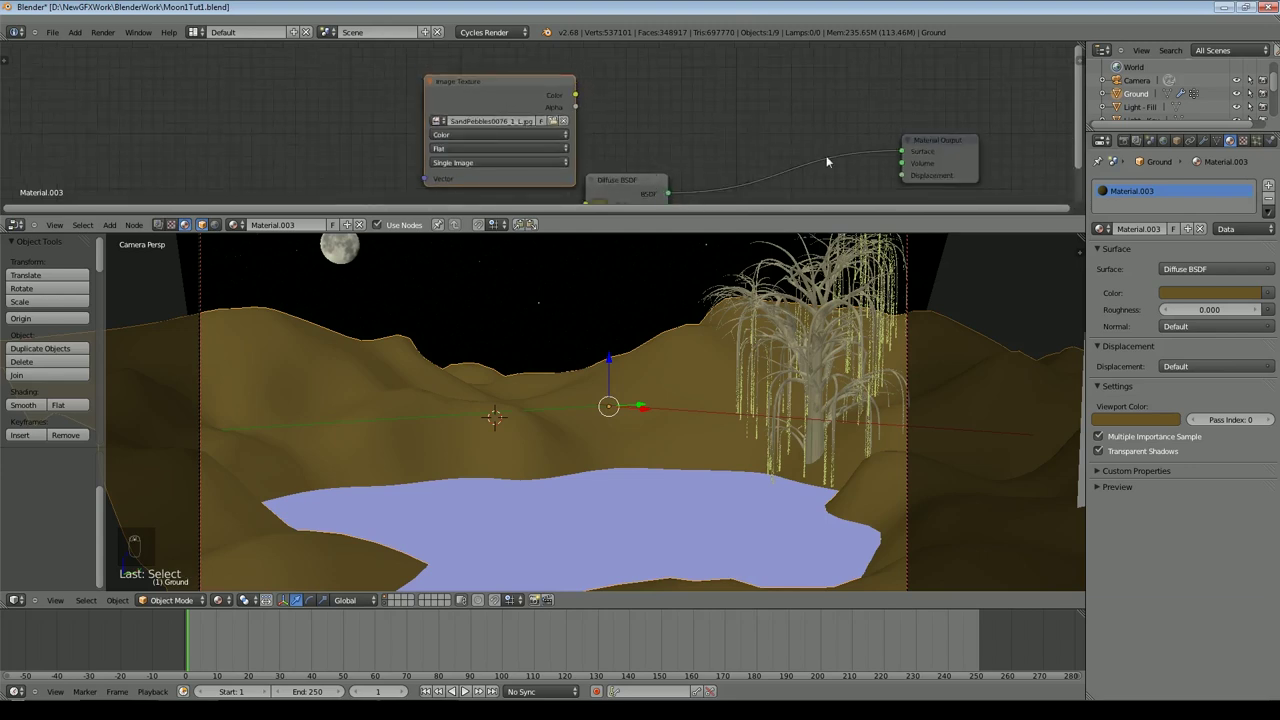
{"action": "left_click_drag", "start_coordinate": [615, 182], "coordinate": [674, 76]}
{"action": "left_click_drag", "start_coordinate": [575, 94], "coordinate": [646, 98]}
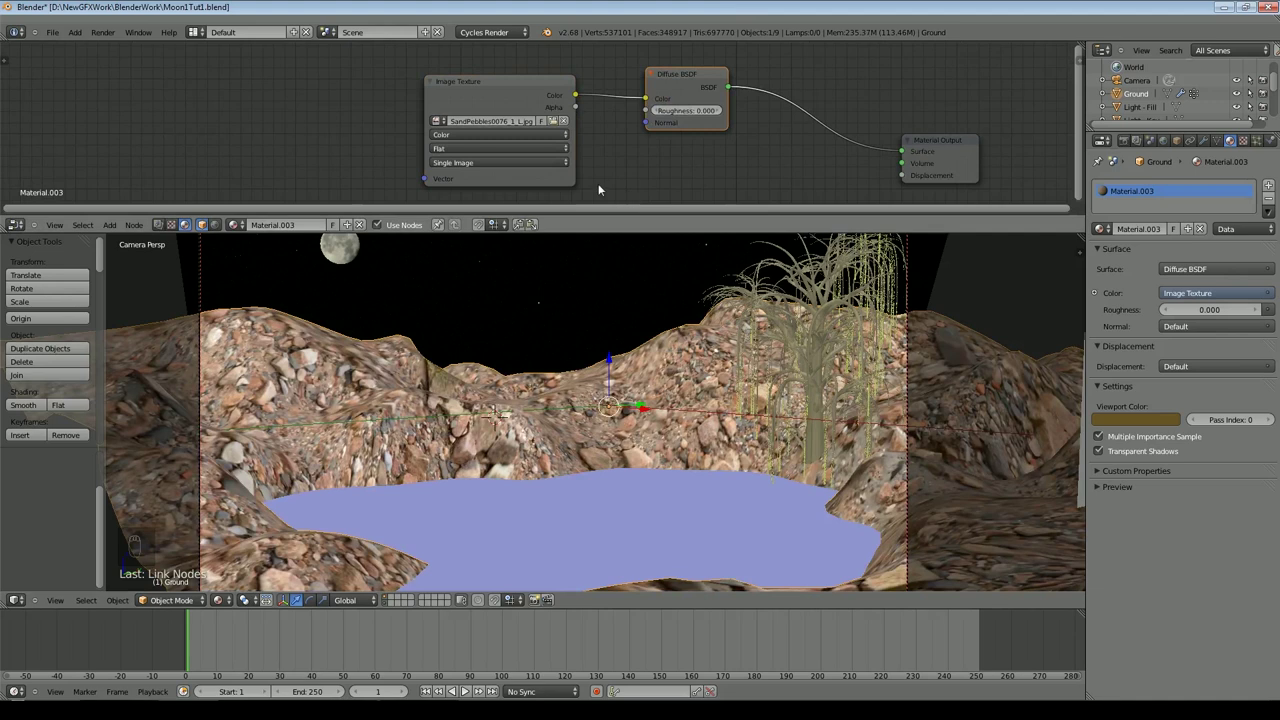
Step: Add a Texture Coordinate node and place it well before the Image Texture node
{"action": "scroll", "coordinate": [598, 183], "scroll_direction": "down", "scroll_amount": 2}
{"action": "scroll", "coordinate": [653, 355], "scroll_direction": "down", "scroll_amount": 5}
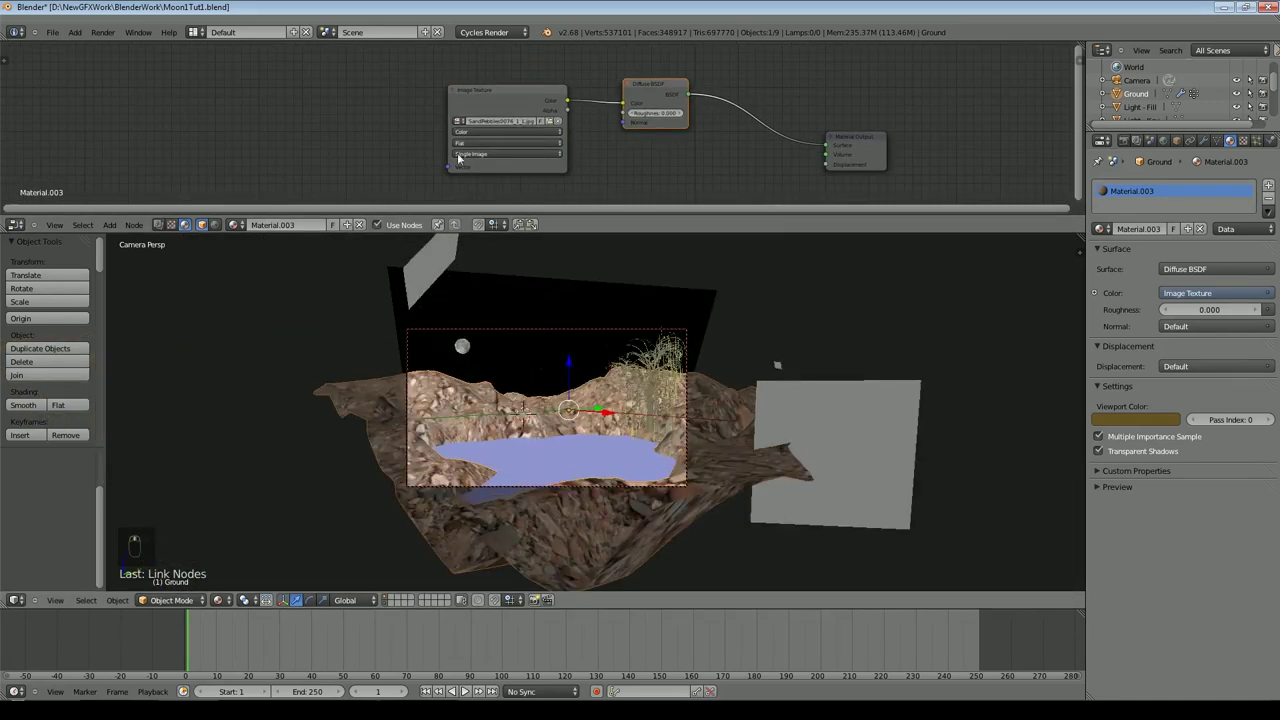
{"action": "left_click", "coordinate": [108, 220]}
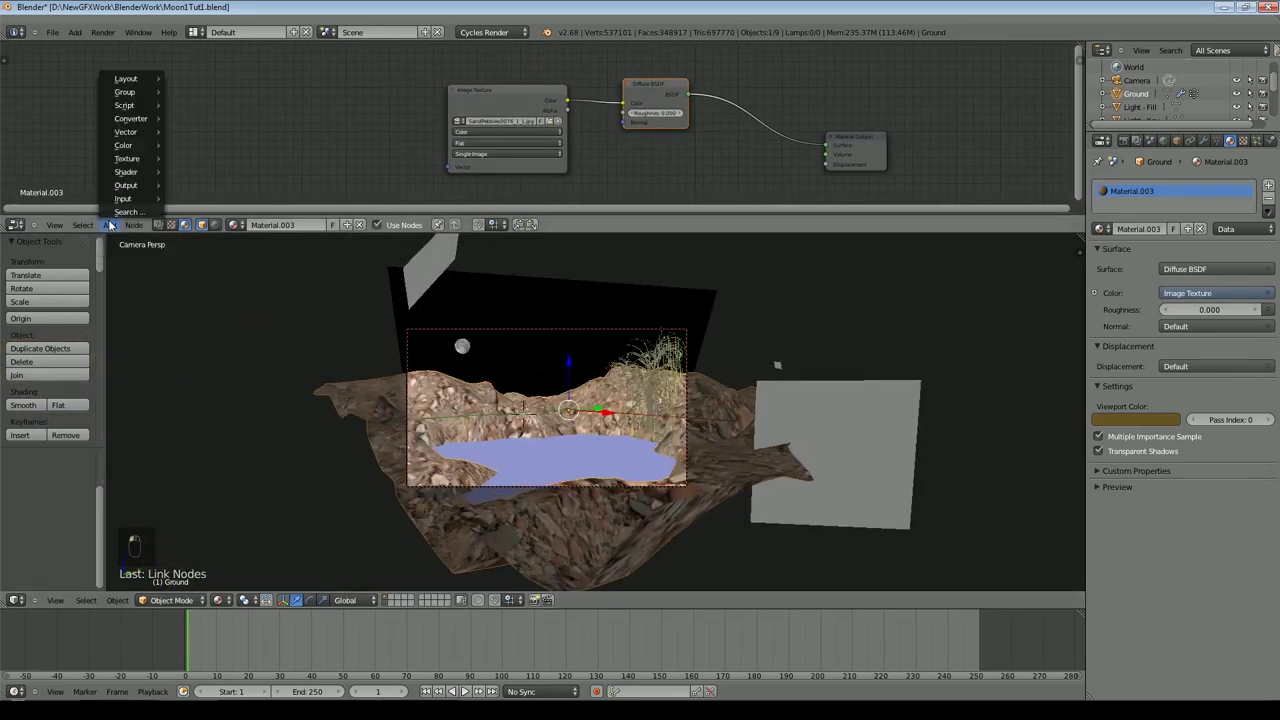
{"action": "mouse_move", "coordinate": [147, 201]}
{"action": "left_click", "coordinate": [211, 198]}
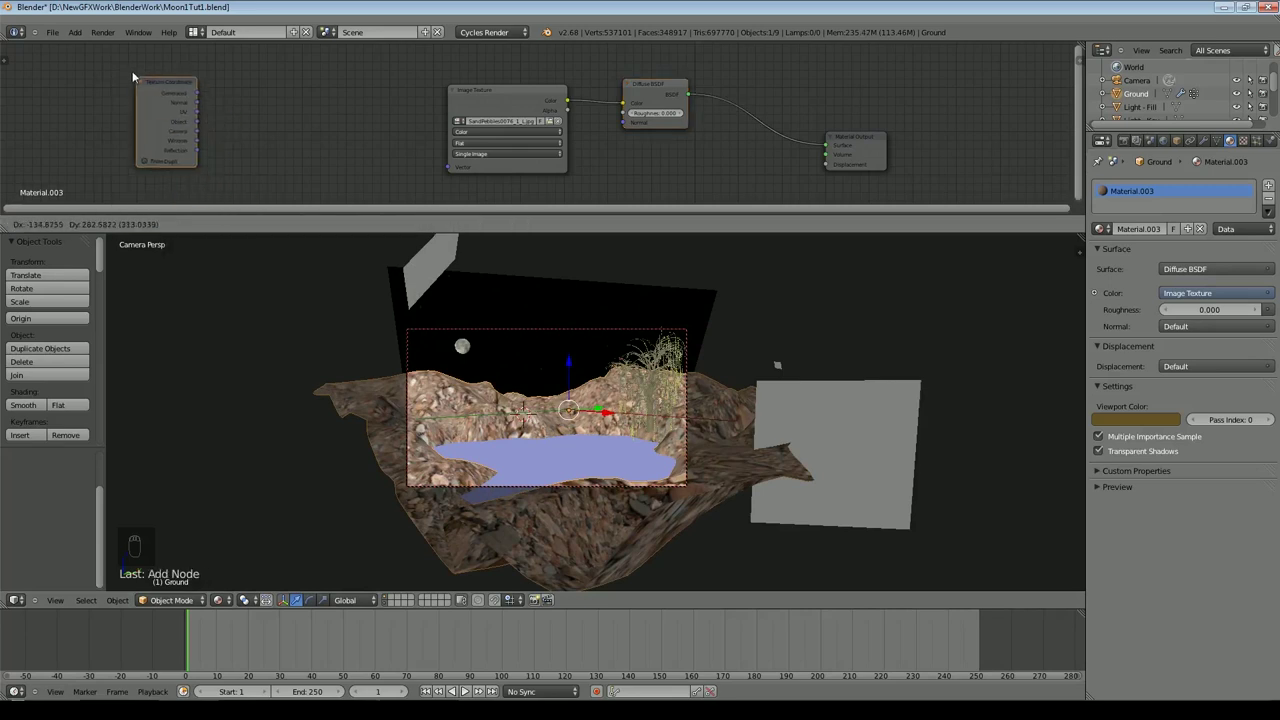
{"action": "left_click", "coordinate": [165, 105]}
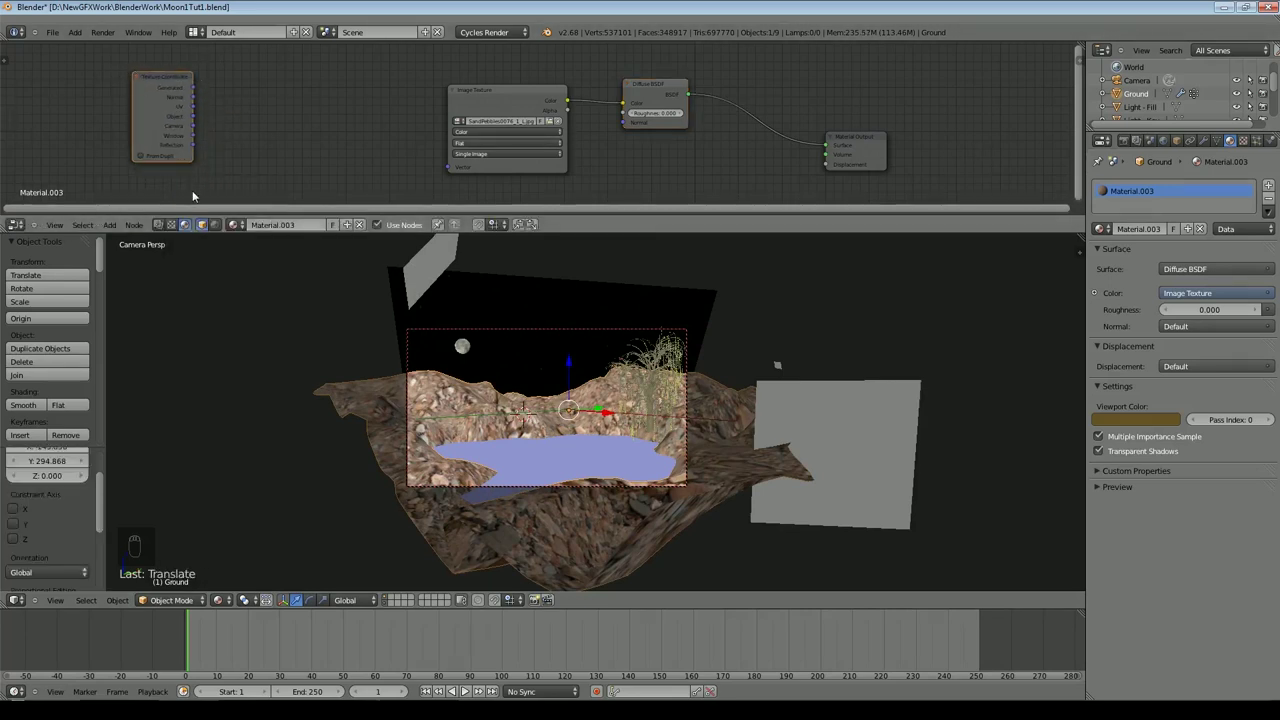
Step: Add a Mapping node and link the UV coordinates through it to the Image Texture's Vector input
{"action": "left_click", "coordinate": [110, 224]}
{"action": "left_click", "coordinate": [195, 131]}
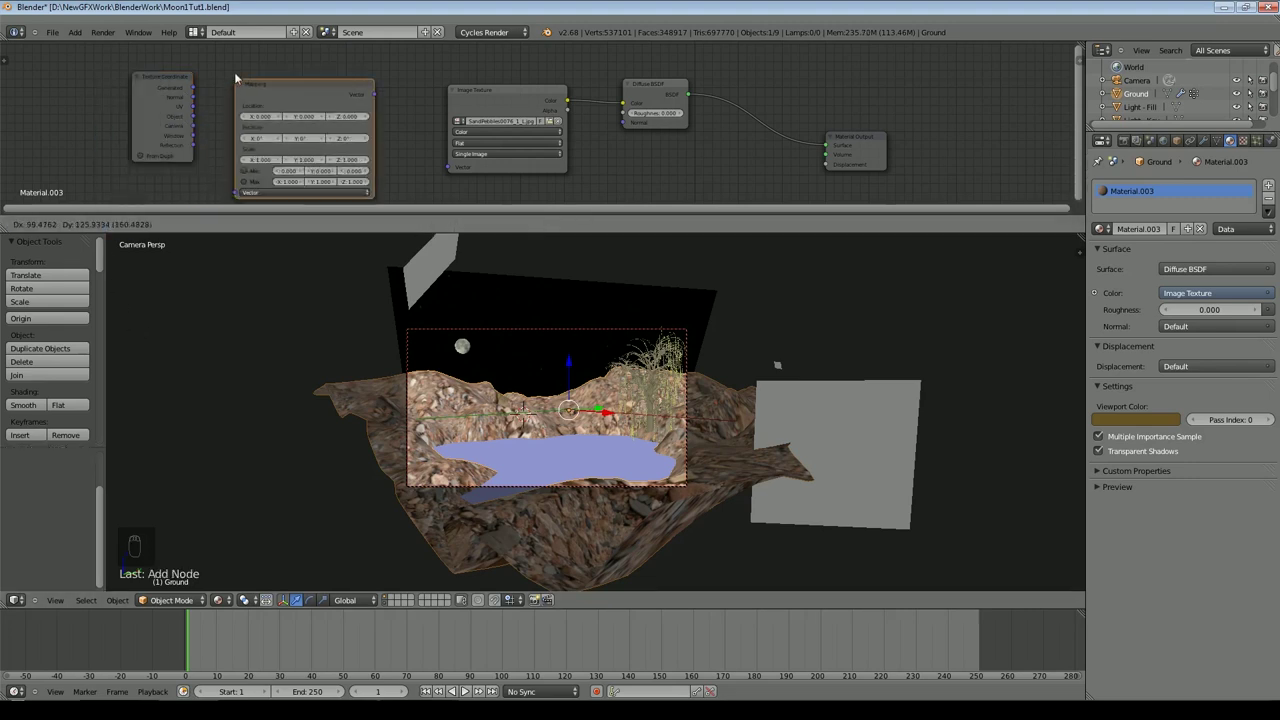
{"action": "left_click", "coordinate": [232, 72]}
{"action": "left_click_drag", "start_coordinate": [194, 106], "coordinate": [237, 184]}
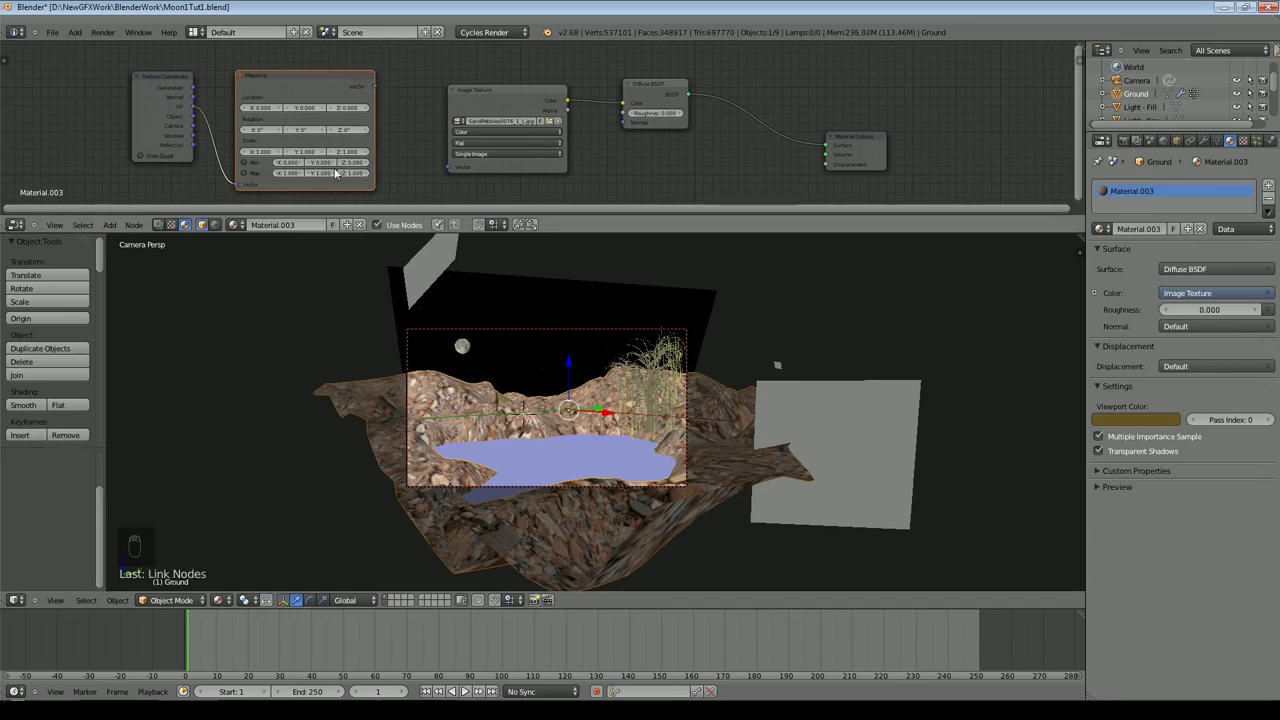
{"action": "left_click_drag", "start_coordinate": [375, 86], "coordinate": [445, 168]}
Step: Try a Mapping node scale of 3 and then 6 on X and Y for the pebble texture
{"action": "middle_click_drag", "start_coordinate": [409, 174], "coordinate": [603, 144]}
{"action": "scroll", "coordinate": [603, 144], "scroll_direction": "up", "scroll_amount": 3}
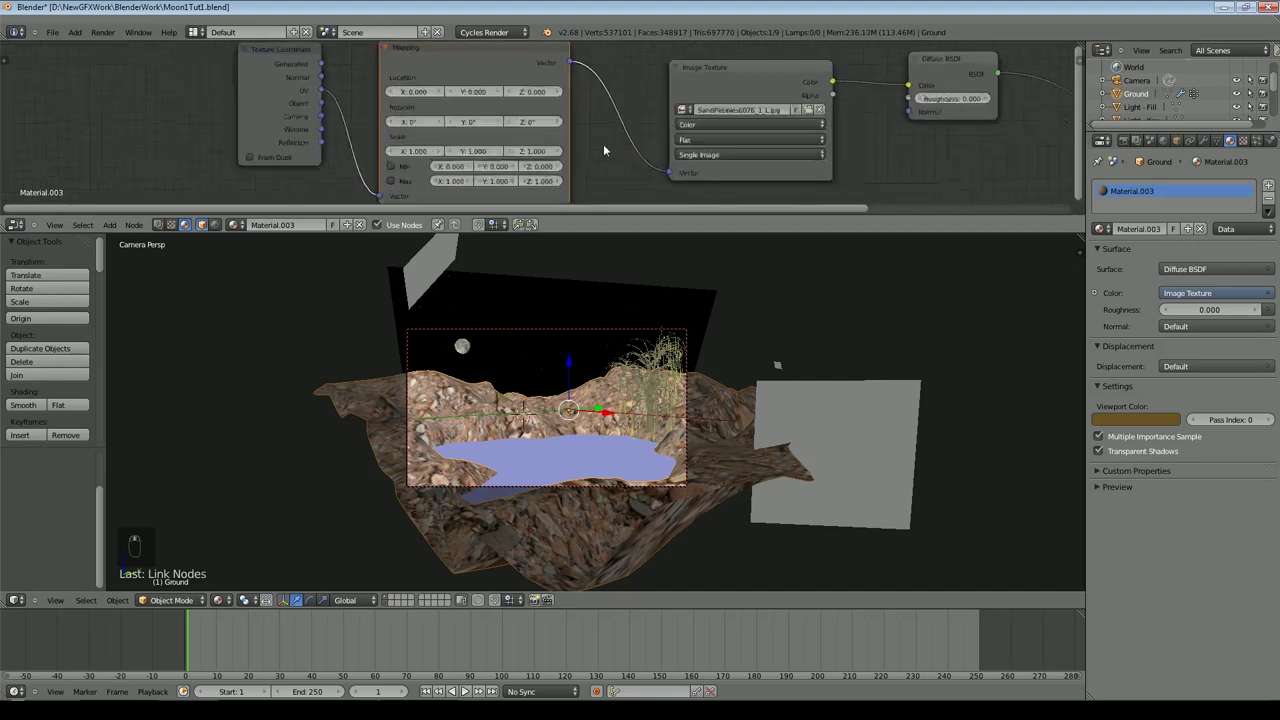
{"action": "left_click", "coordinate": [392, 156]}
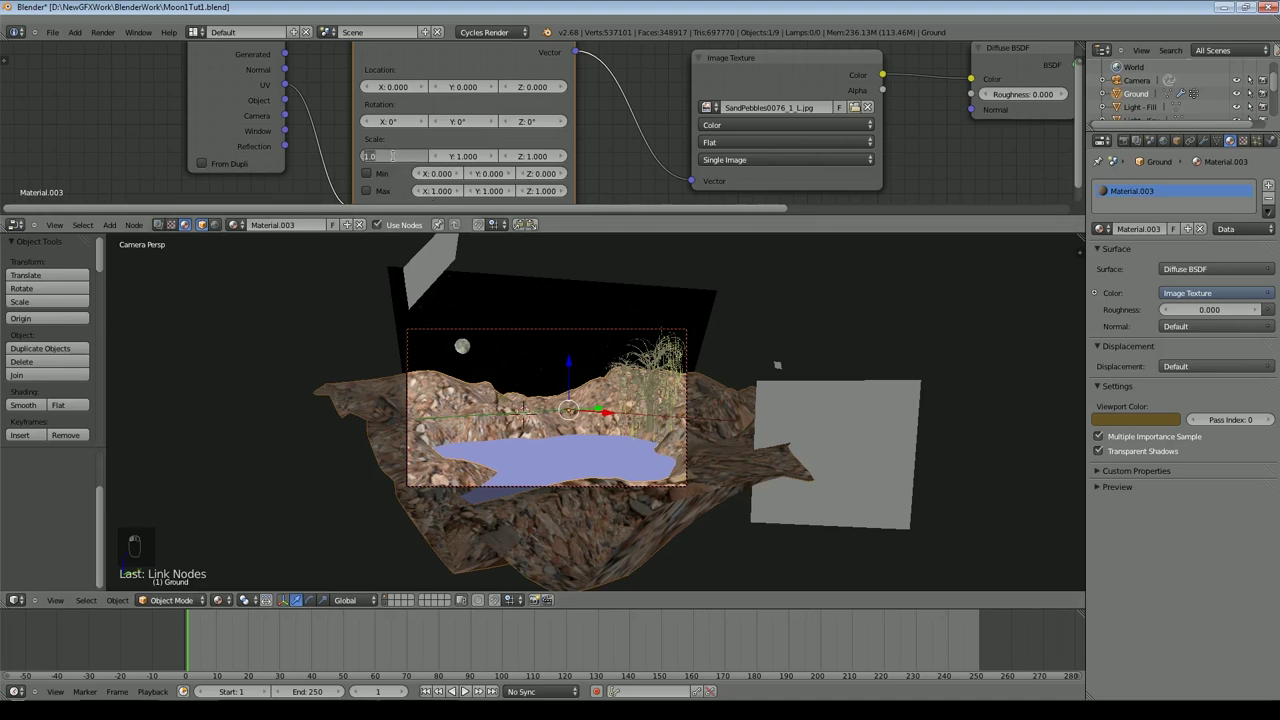
{"action": "type", "text": "3"}
{"action": "key", "text": "Tab"}
{"action": "key", "text": "Return"}
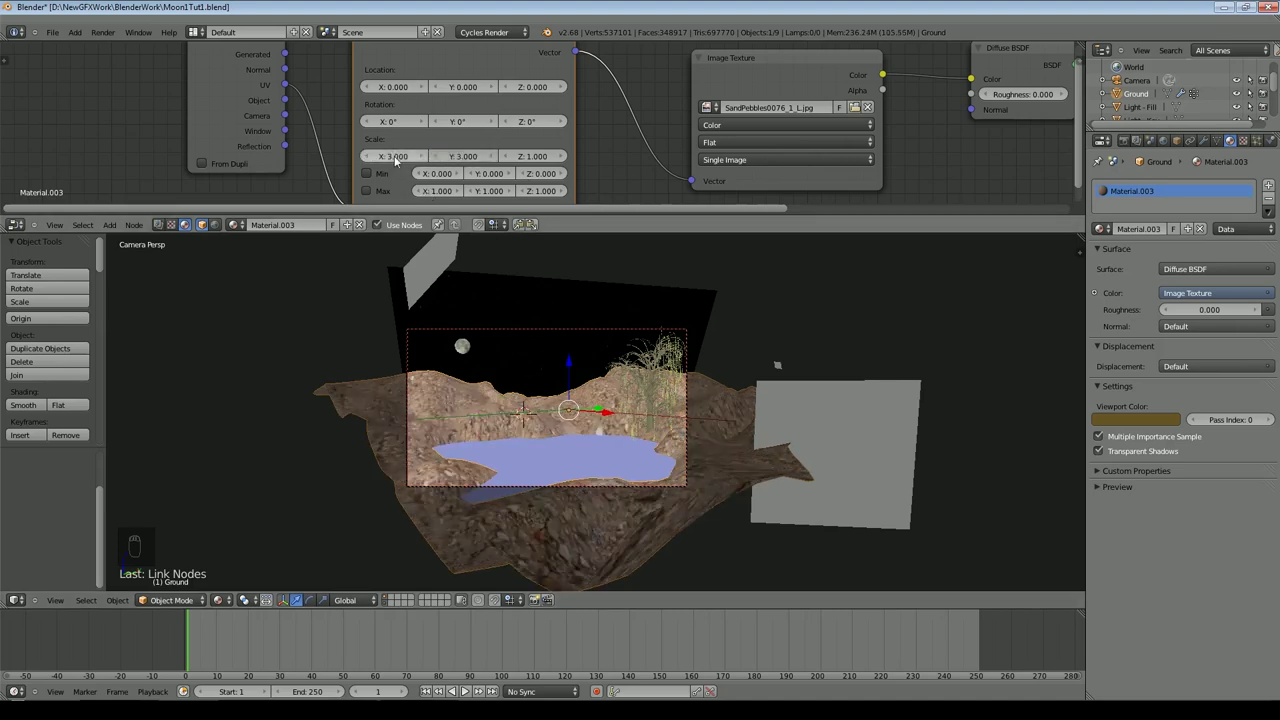
{"action": "scroll", "coordinate": [641, 465], "scroll_direction": "up", "scroll_amount": 5}
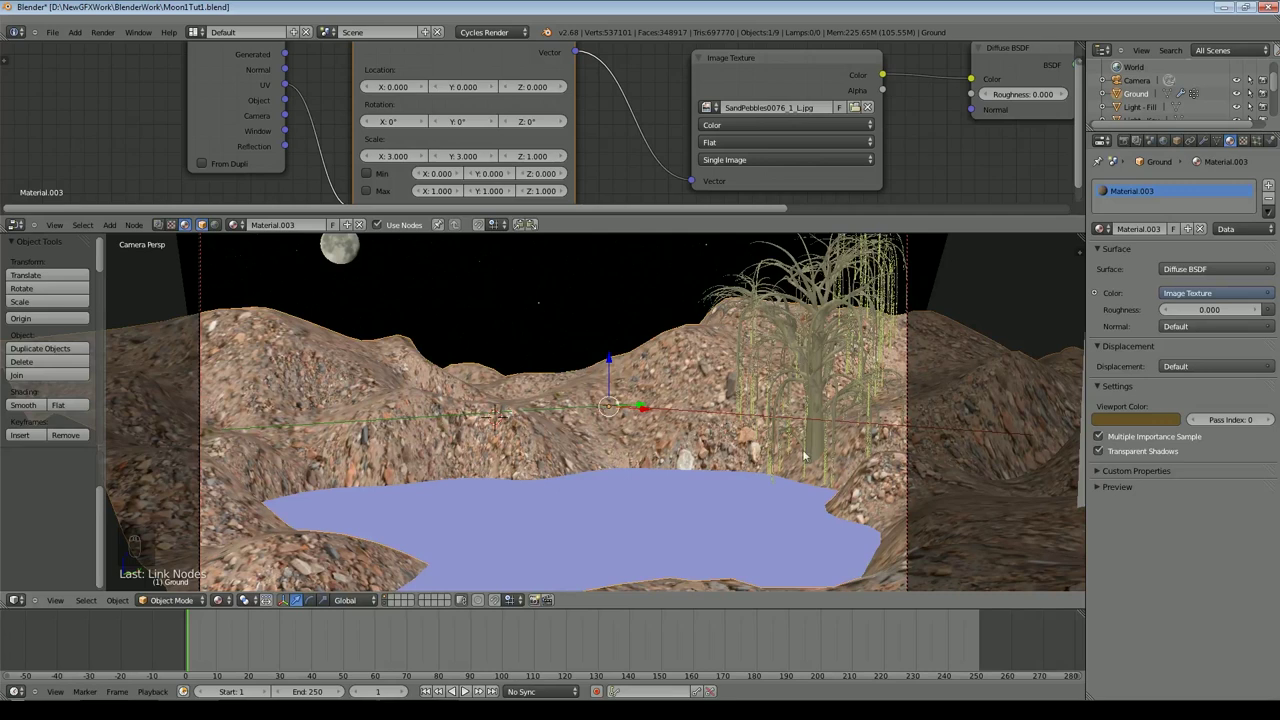
{"action": "left_click", "coordinate": [405, 157]}
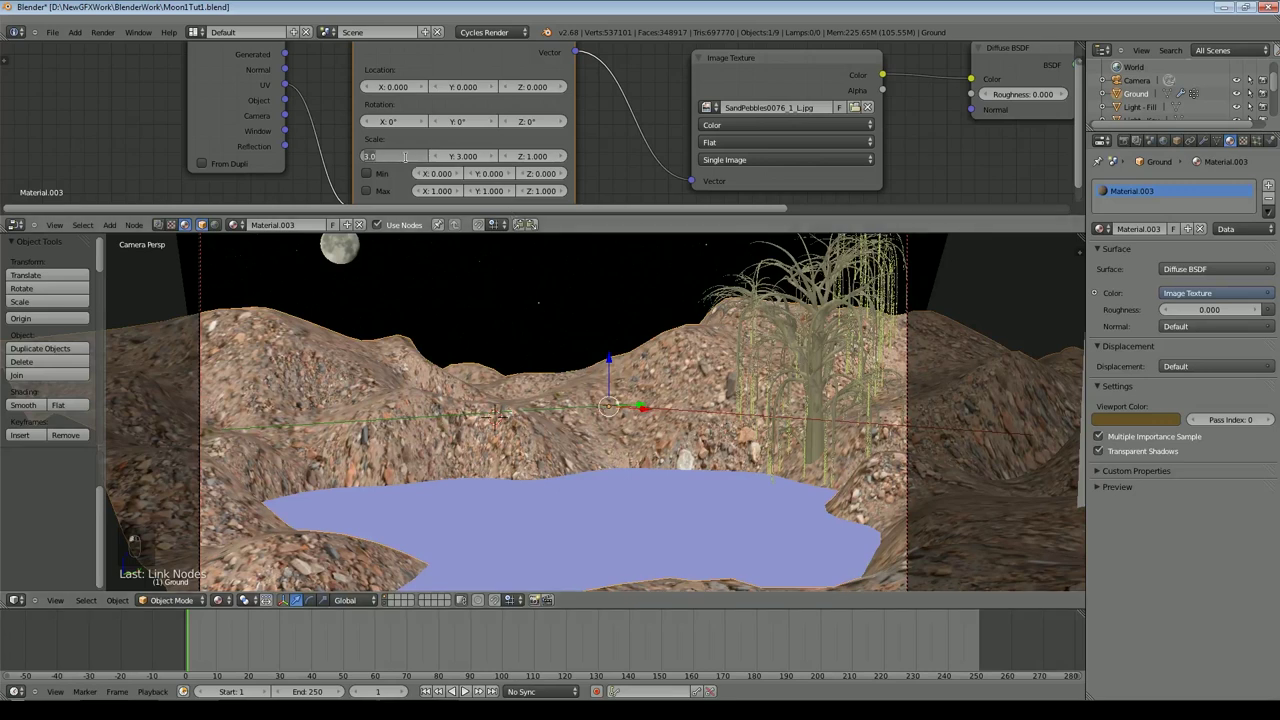
{"action": "type", "text": "6"}
{"action": "key", "text": "Return"}
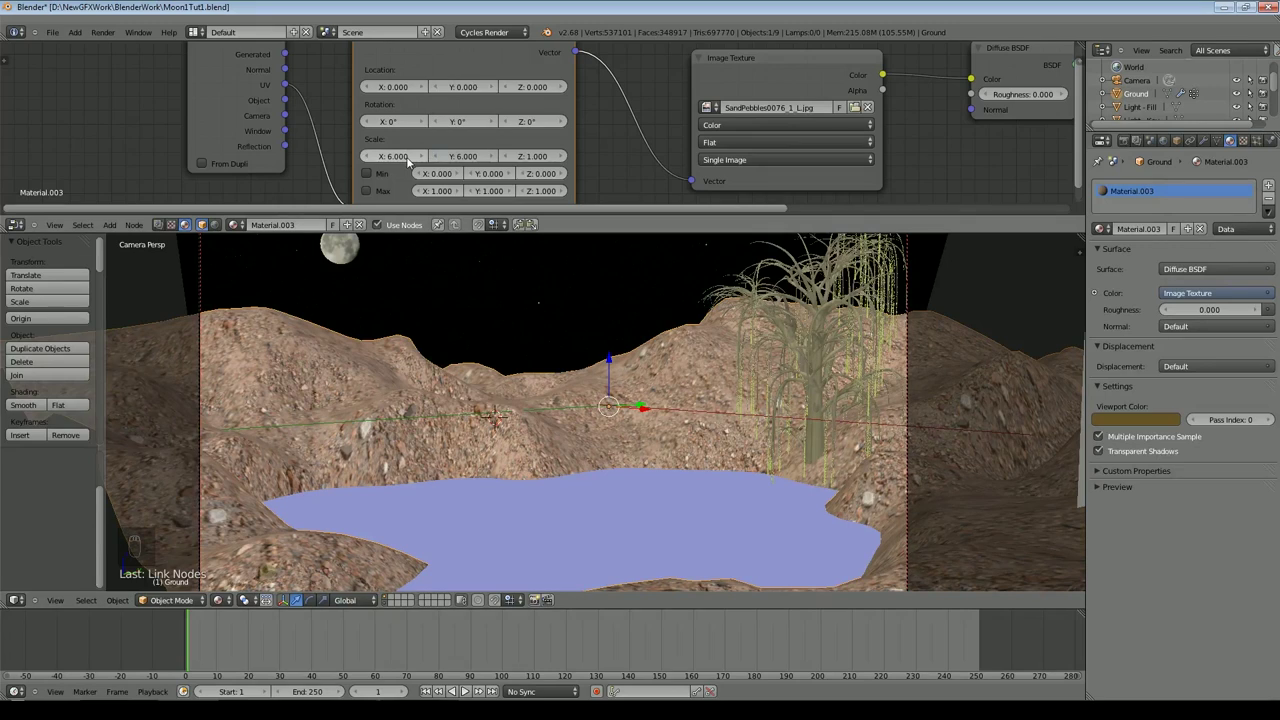
Step: Set the Mapping node's X and Y scale to 10
{"action": "left_click", "coordinate": [405, 157]}
{"action": "type", "text": "10"}
{"action": "key", "text": "Return"}
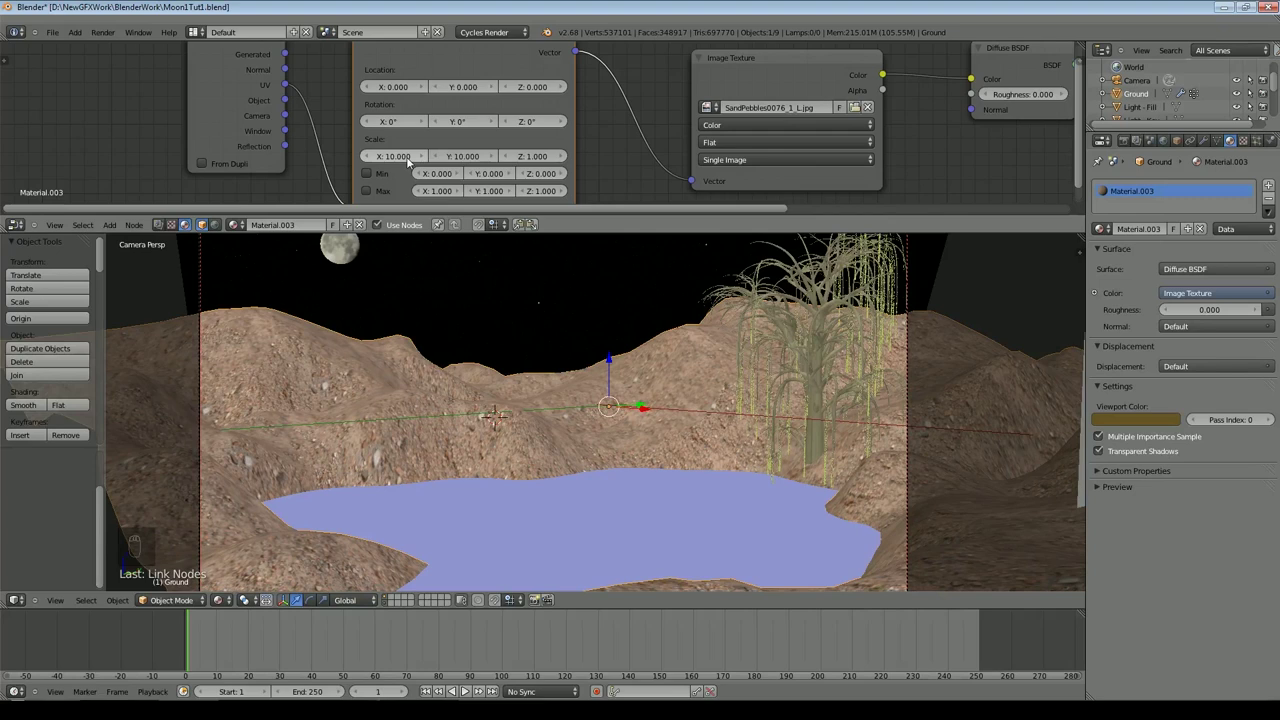
Step: Reposition the Image Texture and Diffuse BSDF nodes and link the image's Color to the Material Output's Displacement input
{"action": "scroll", "coordinate": [531, 378], "scroll_direction": "down", "scroll_amount": 3}
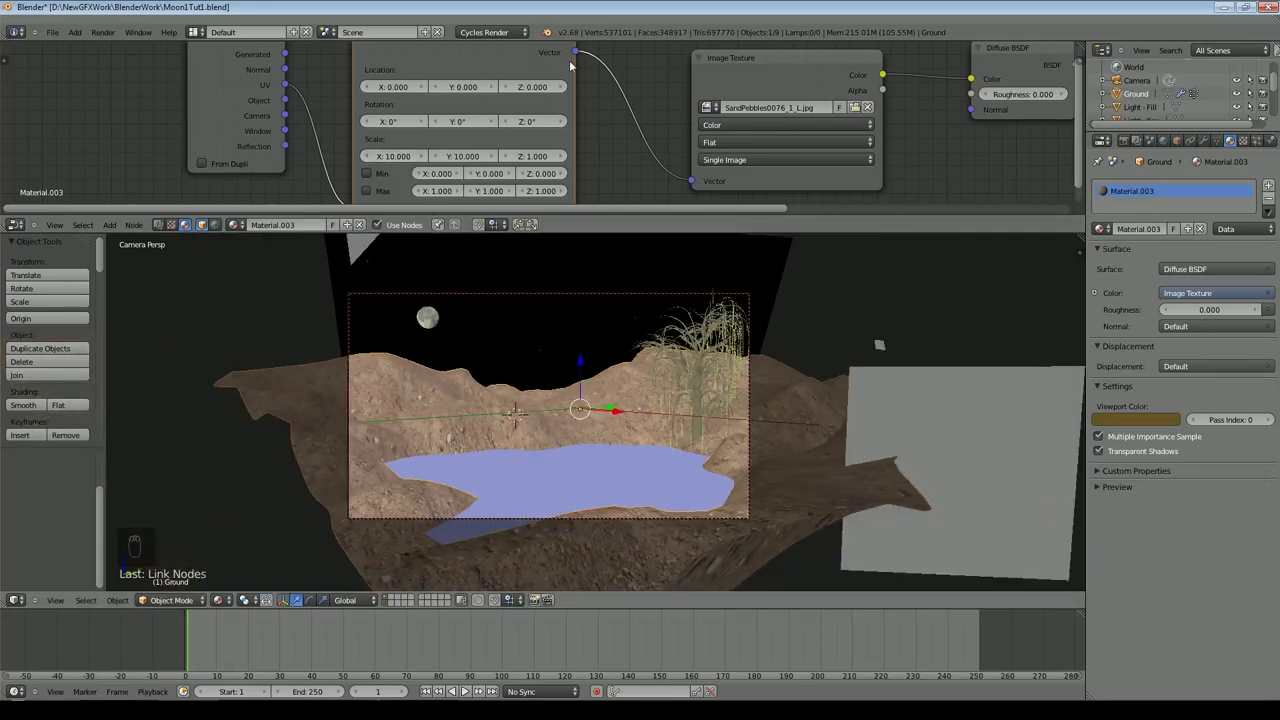
{"action": "scroll", "coordinate": [570, 64], "scroll_direction": "down", "scroll_amount": 1}
{"action": "middle_click_drag", "start_coordinate": [897, 172], "coordinate": [580, 154]}
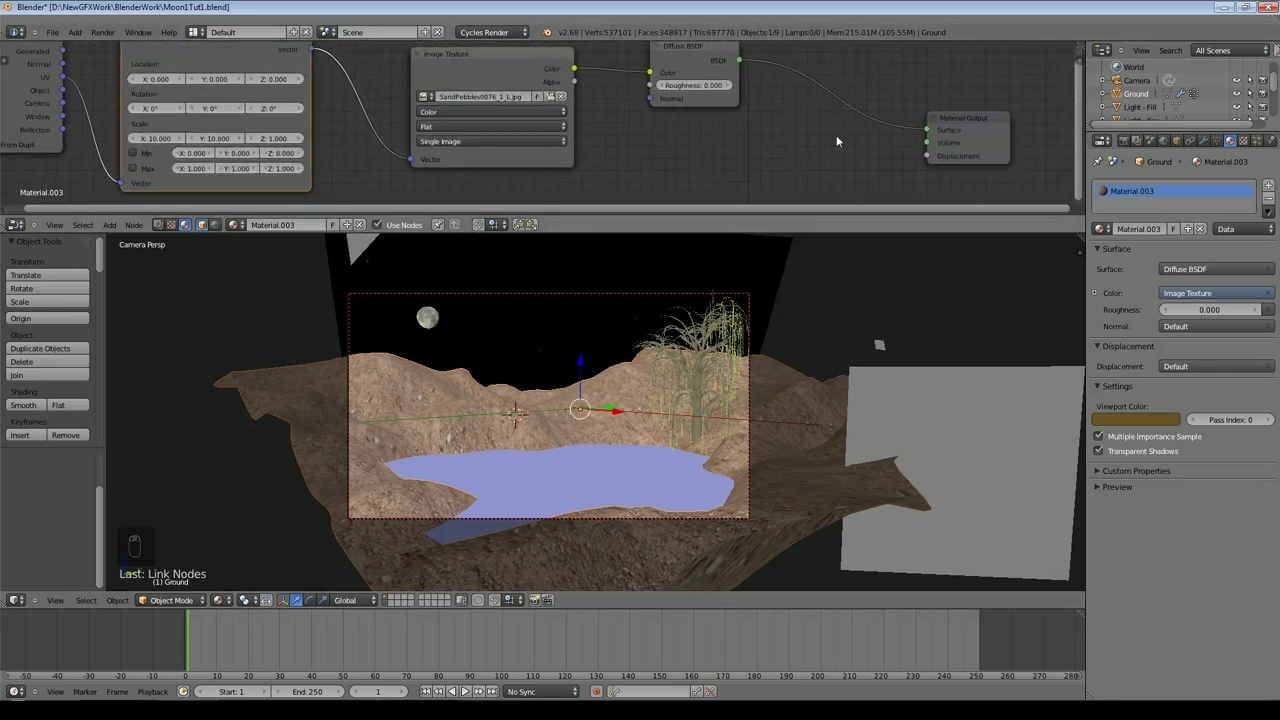
{"action": "scroll", "coordinate": [836, 134], "scroll_direction": "down", "scroll_amount": 1}
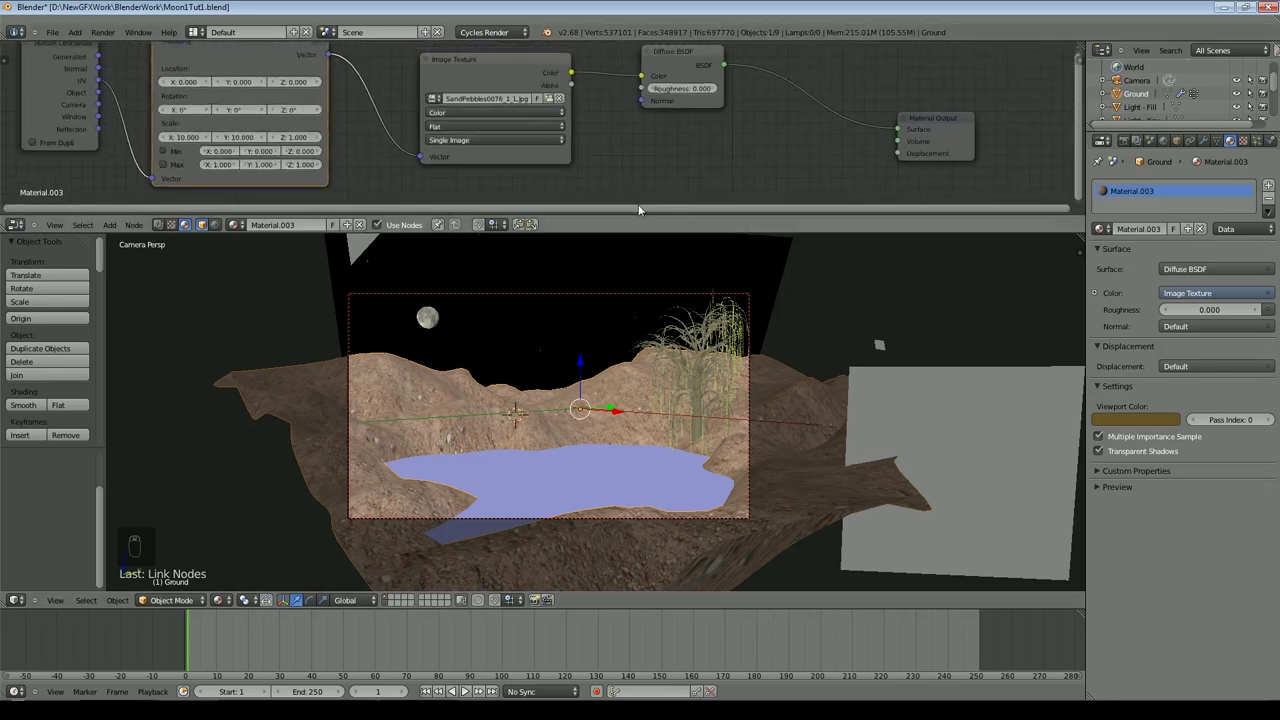
{"action": "scroll", "coordinate": [535, 120], "scroll_direction": "down", "scroll_amount": 1}
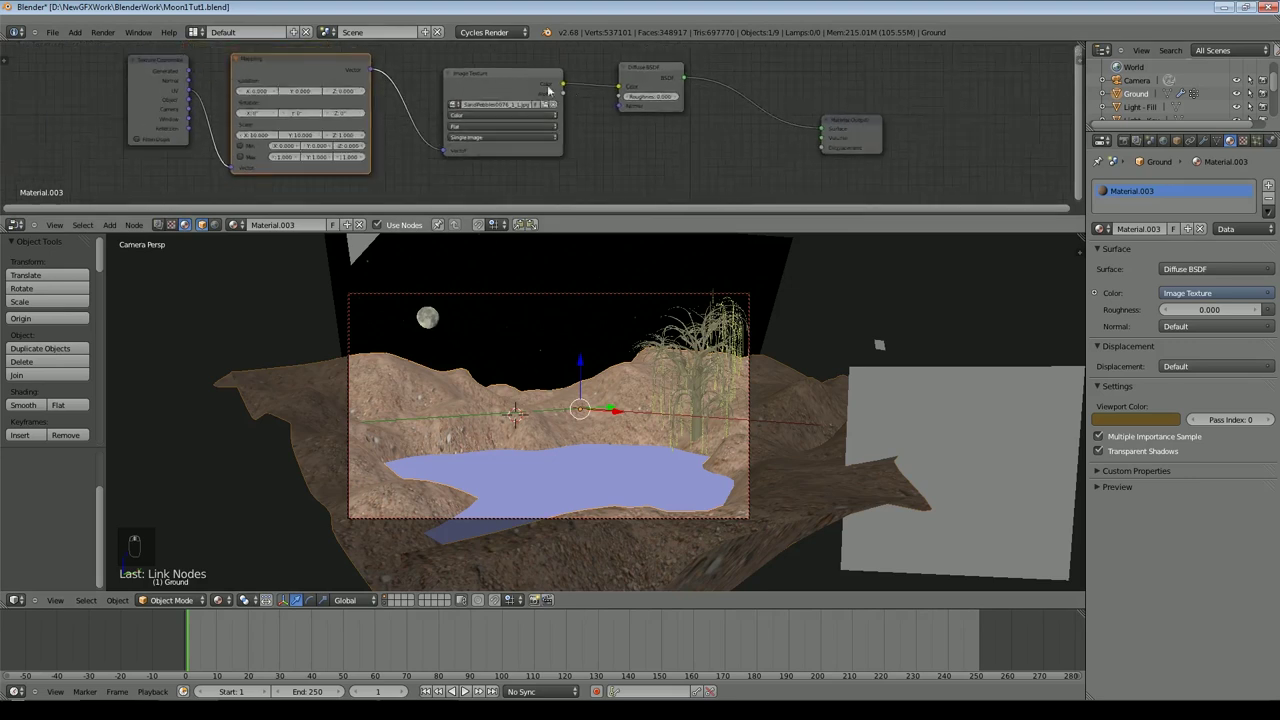
{"action": "left_click_drag", "start_coordinate": [508, 83], "coordinate": [473, 90]}
{"action": "left_click_drag", "start_coordinate": [654, 77], "coordinate": [658, 67]}
{"action": "left_click_drag", "start_coordinate": [527, 91], "coordinate": [816, 148]}
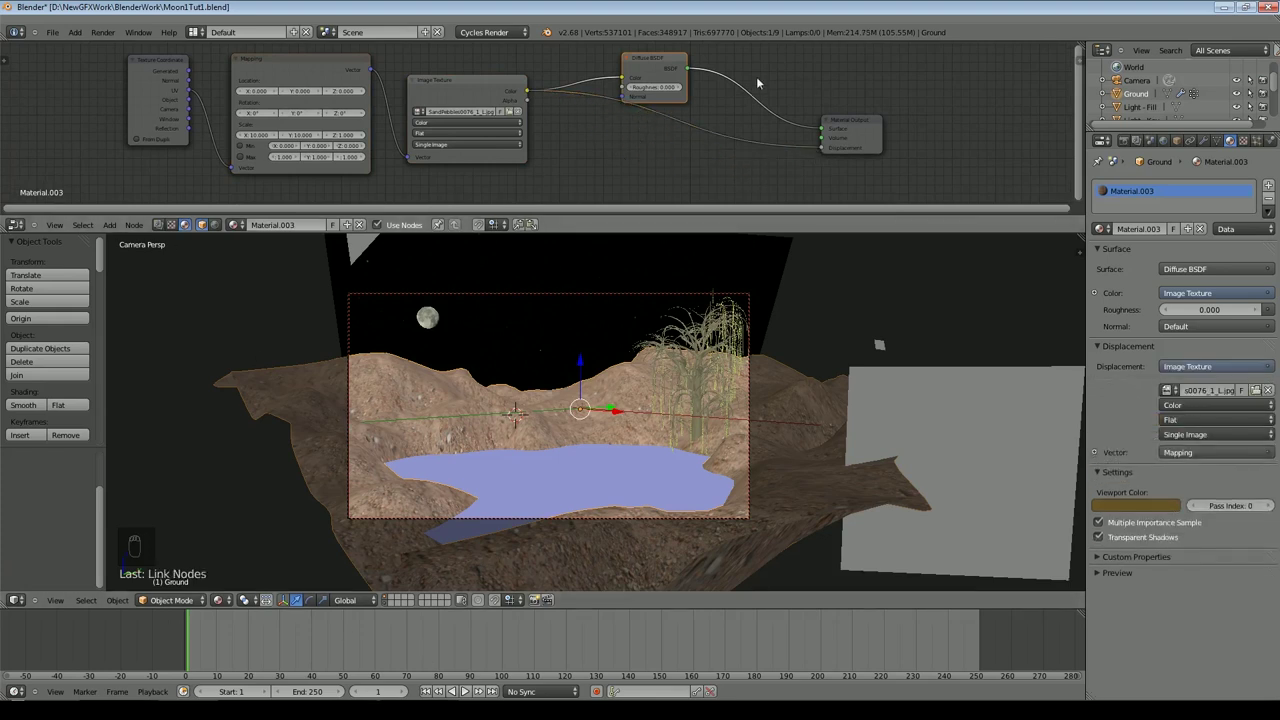
Step: Insert a Math node into the link to the Displacement input and set it to Multiply with a value of 0.1
{"action": "left_click", "coordinate": [117, 224]}
{"action": "mouse_move", "coordinate": [130, 121]}
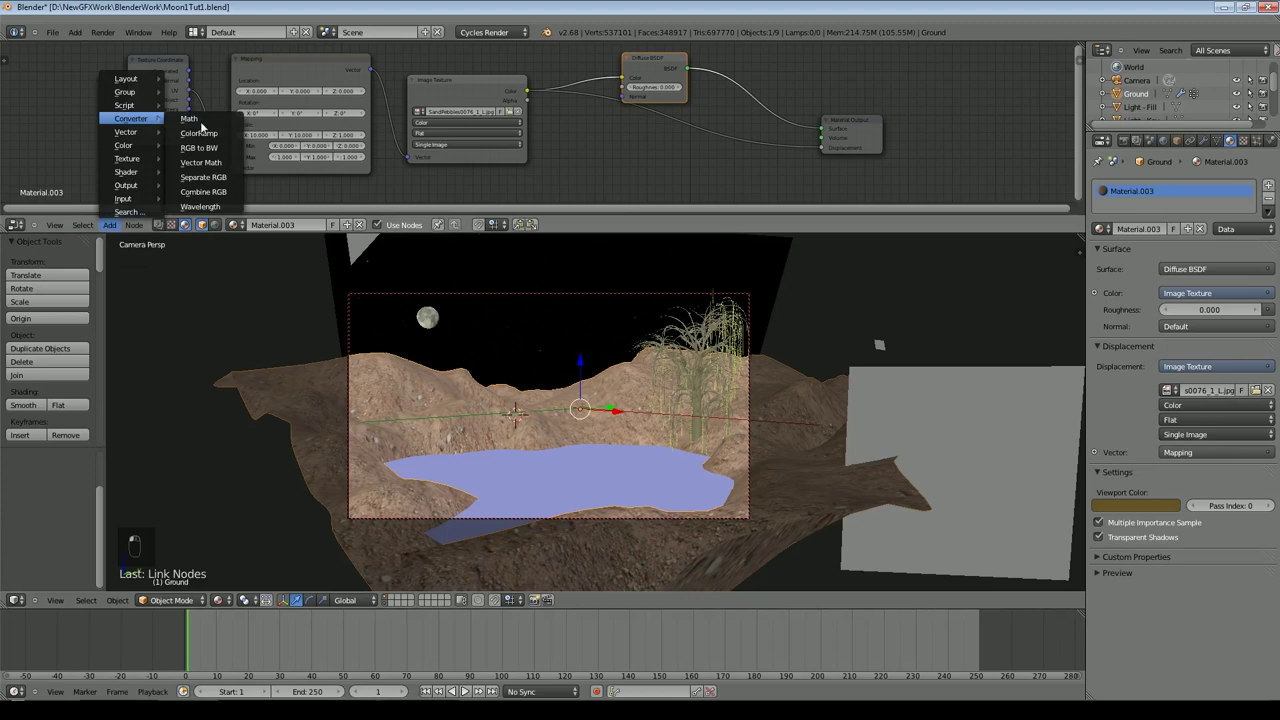
{"action": "left_click", "coordinate": [202, 127]}
{"action": "left_click", "coordinate": [690, 127]}
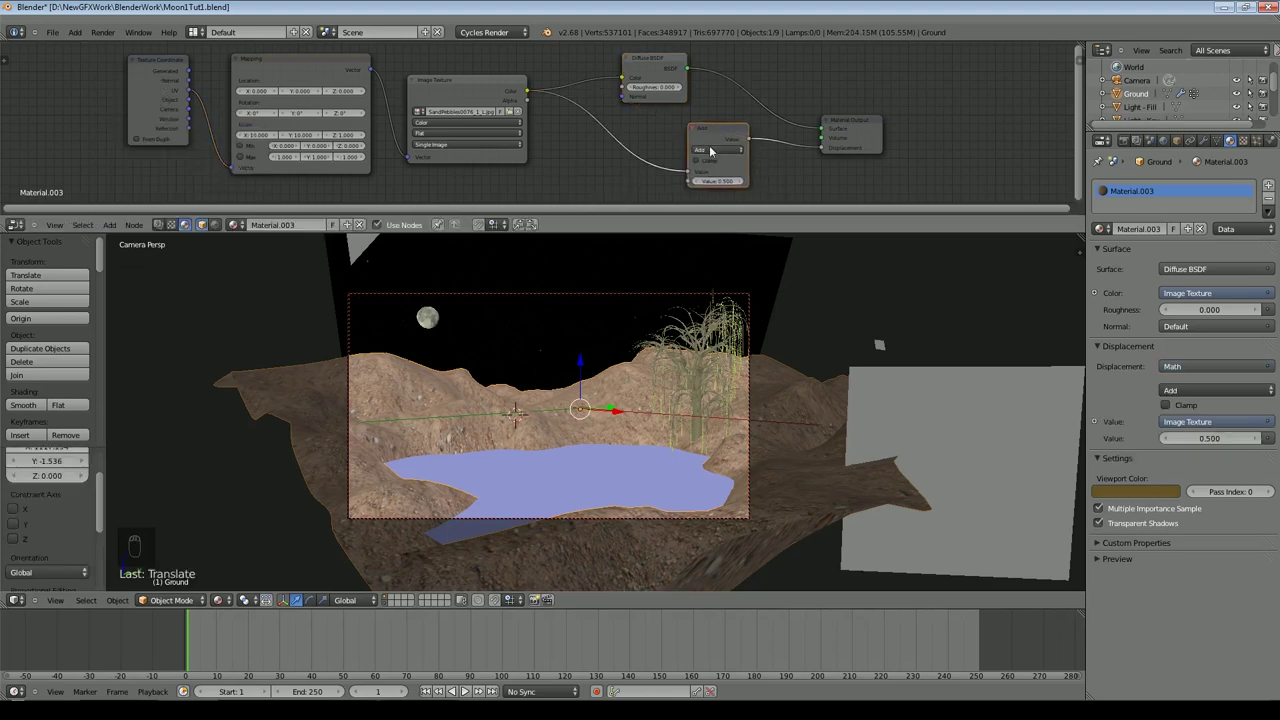
{"action": "left_click", "coordinate": [717, 150]}
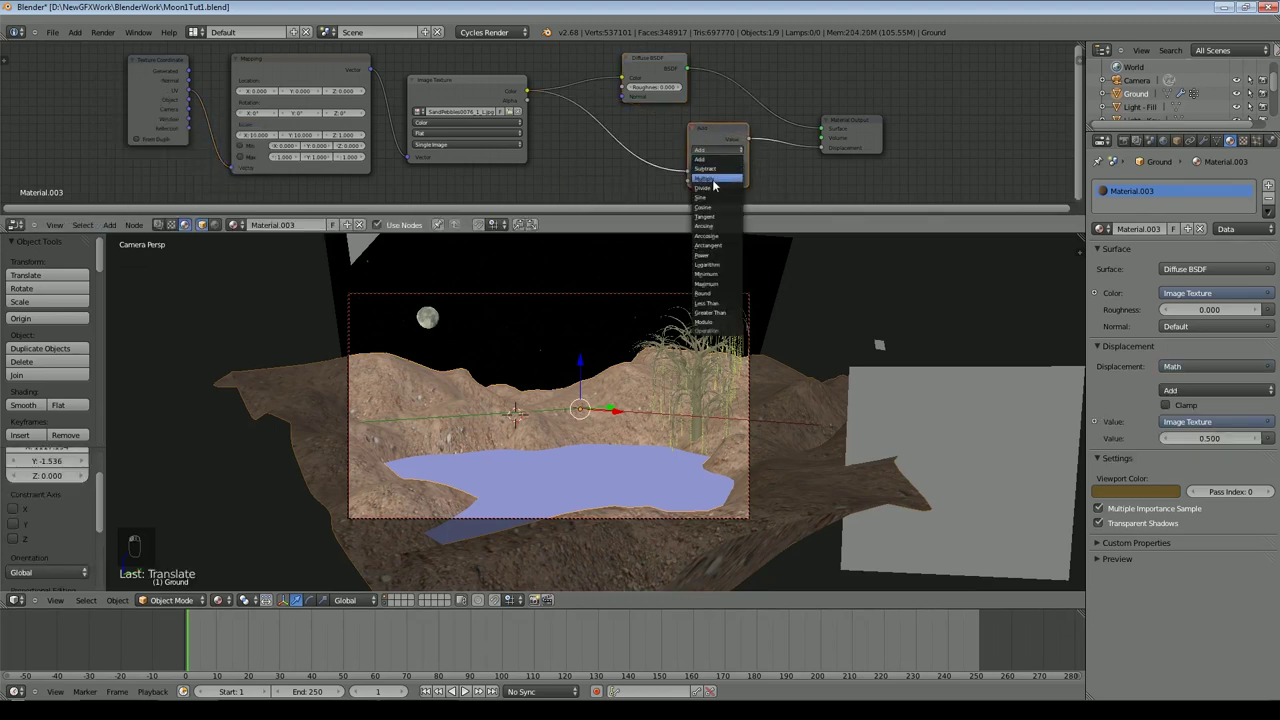
{"action": "left_click", "coordinate": [713, 180]}
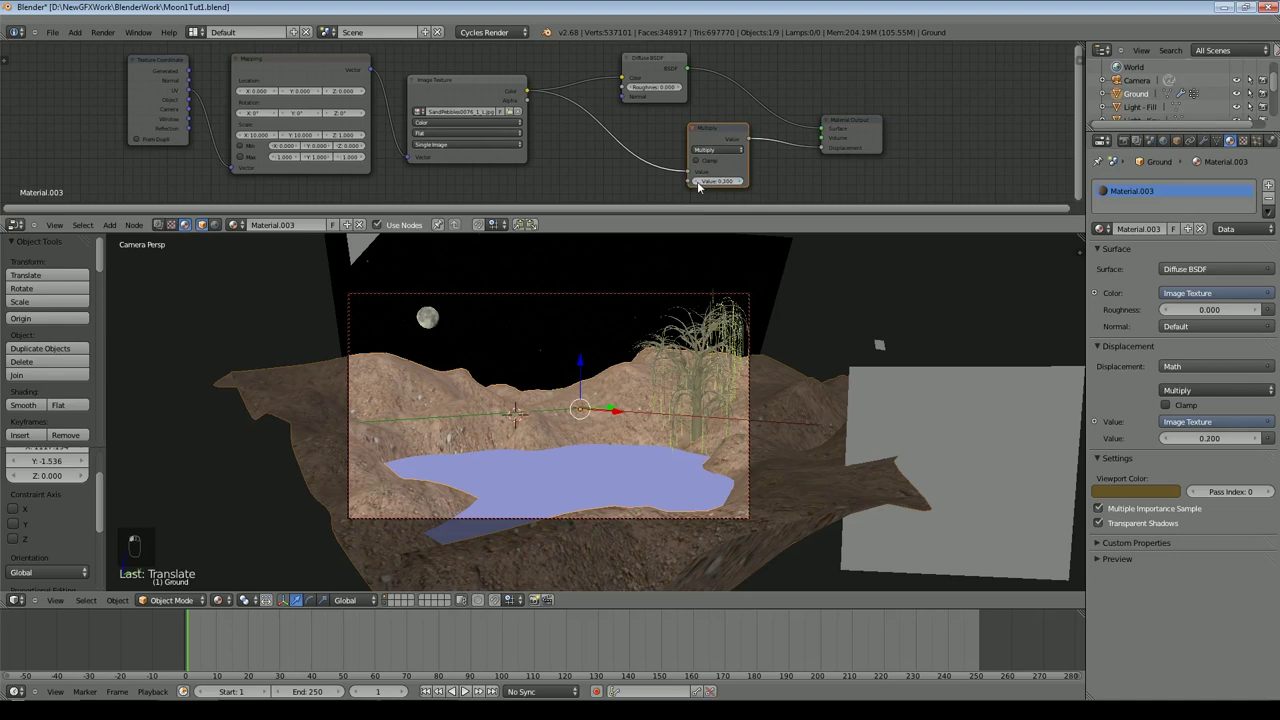
{"action": "left_click", "coordinate": [698, 184]}
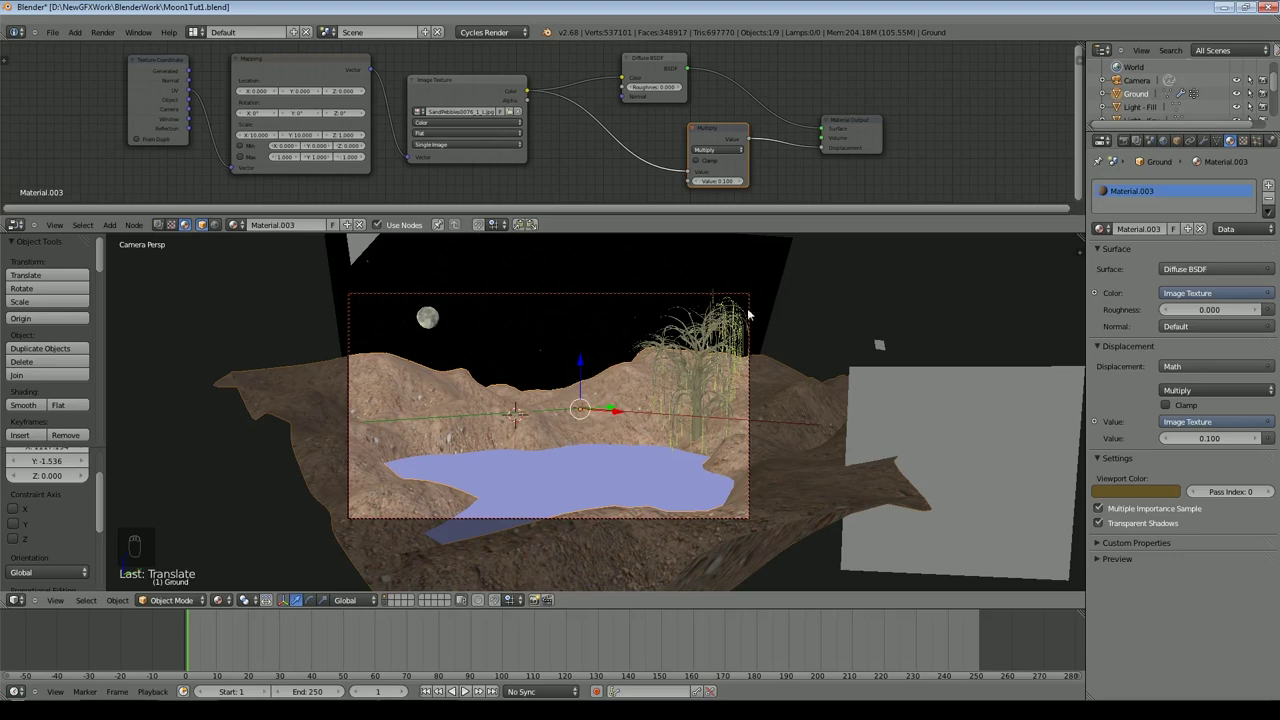
Step: Move the Texture Coordinate and Mapping nodes further away from the Image Texture to free up space
{"action": "scroll", "coordinate": [617, 155], "scroll_direction": "down", "scroll_amount": 2}
{"action": "scroll", "coordinate": [590, 160], "scroll_direction": "down", "scroll_amount": 1}
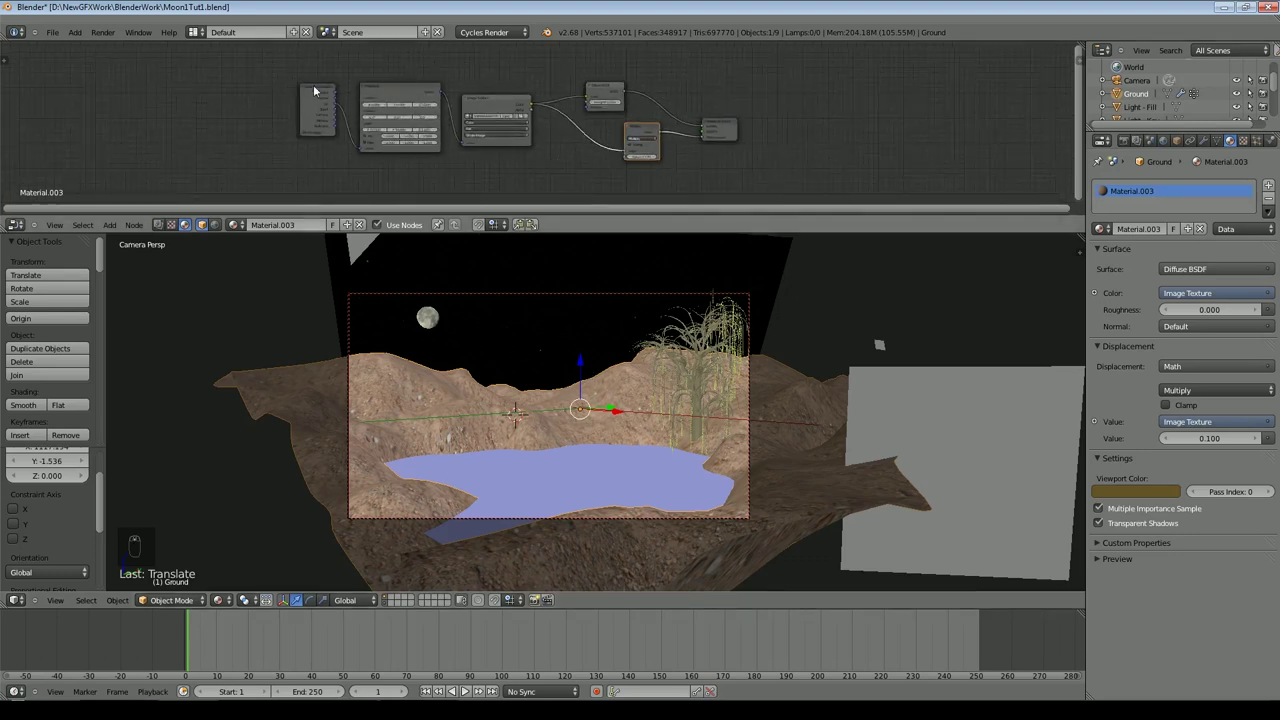
{"action": "left_click_drag", "start_coordinate": [316, 89], "coordinate": [242, 82]}
{"action": "left_click_drag", "start_coordinate": [401, 95], "coordinate": [337, 89]}
{"action": "scroll", "coordinate": [533, 115], "scroll_direction": "up", "scroll_amount": 1}
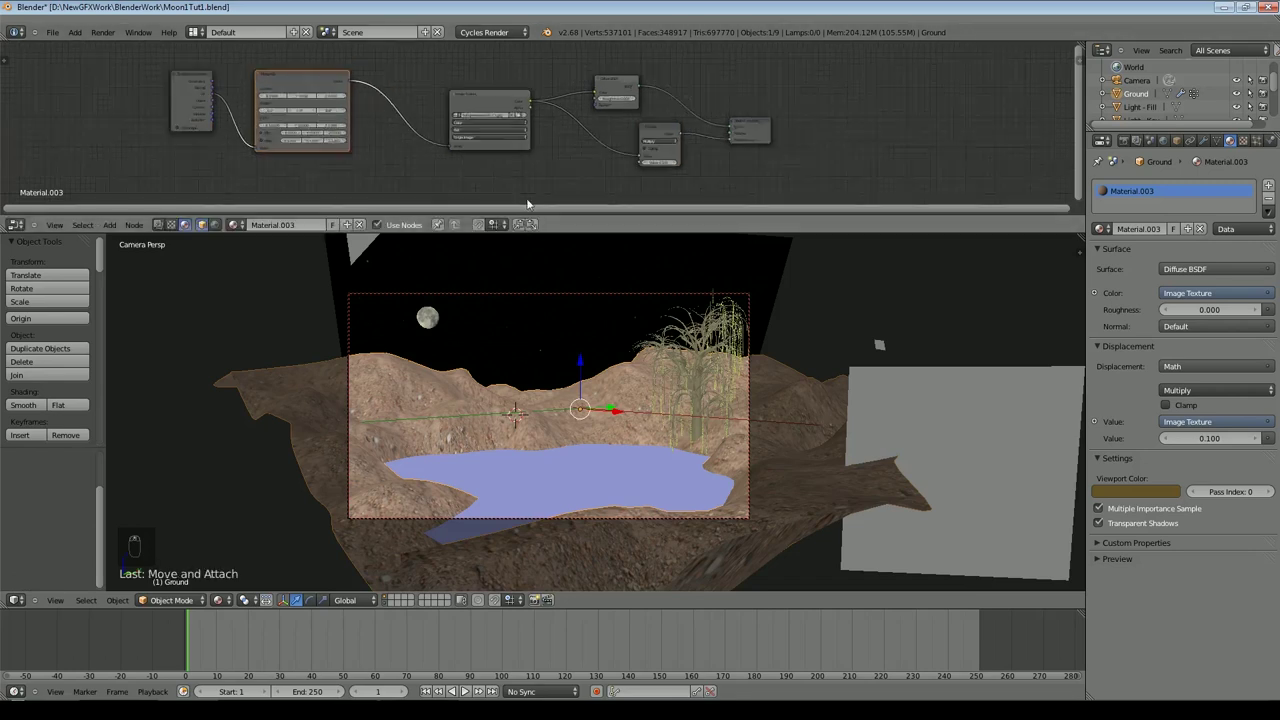
Step: Duplicate the Image Texture node and place the copy below the original
{"action": "left_click", "coordinate": [490, 99]}
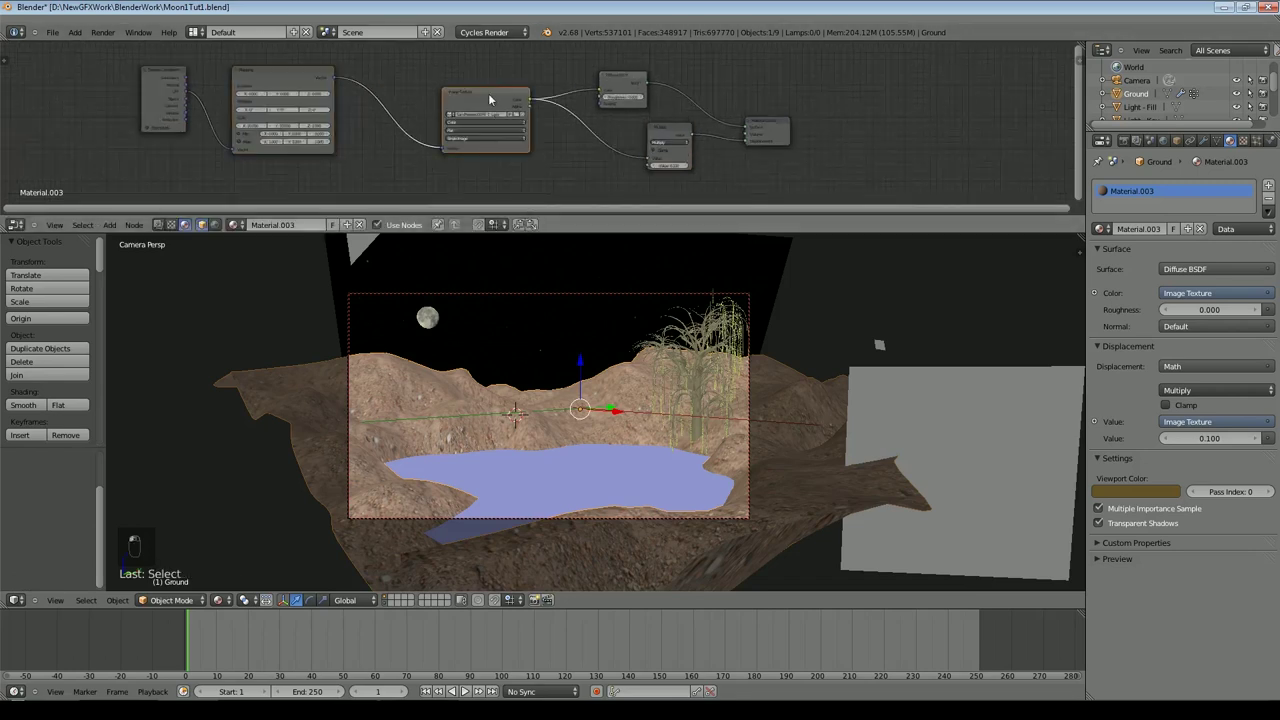
{"action": "key", "text": "shift+d"}
{"action": "left_click", "coordinate": [618, 143]}
{"action": "scroll", "coordinate": [618, 144], "scroll_direction": "up", "scroll_amount": 2}
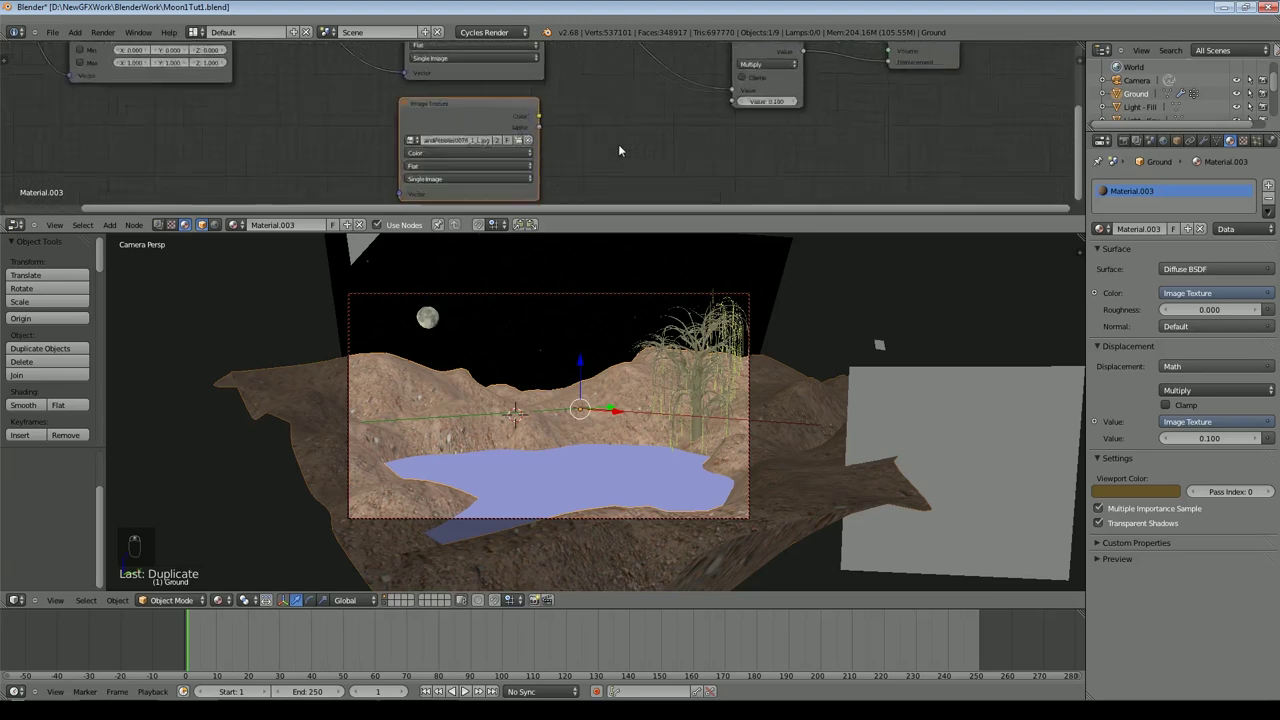
Step: Load iceytina-grass13.bmp from the Nature textures' Grass Textures folder into the duplicated Image Texture node
{"action": "left_click", "coordinate": [518, 140]}
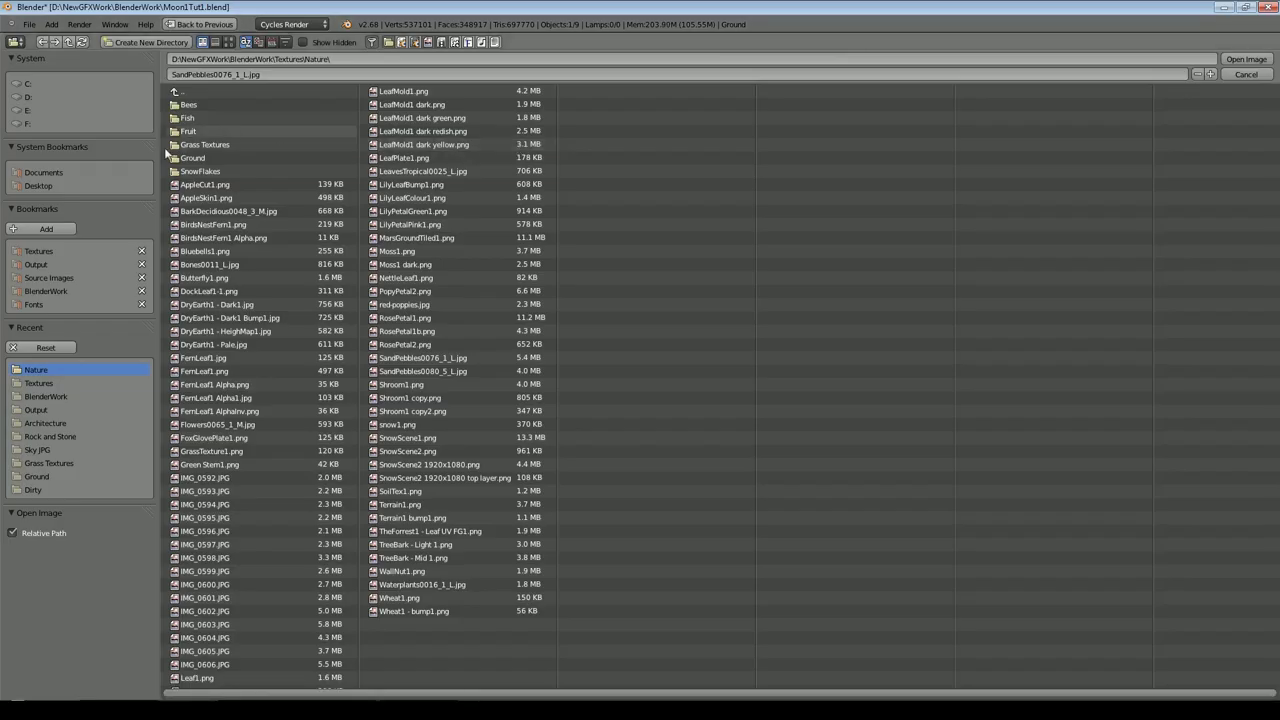
{"action": "left_click", "coordinate": [40, 251]}
{"action": "left_click", "coordinate": [230, 43]}
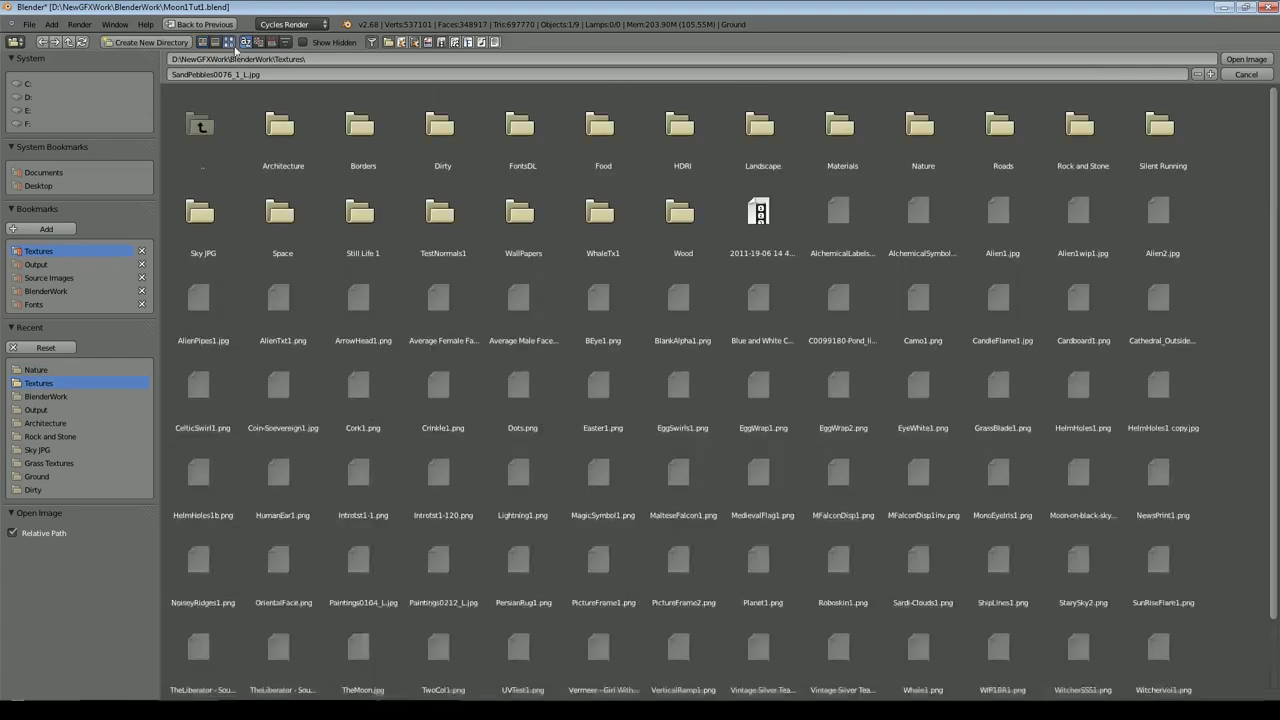
{"action": "left_click", "coordinate": [914, 150]}
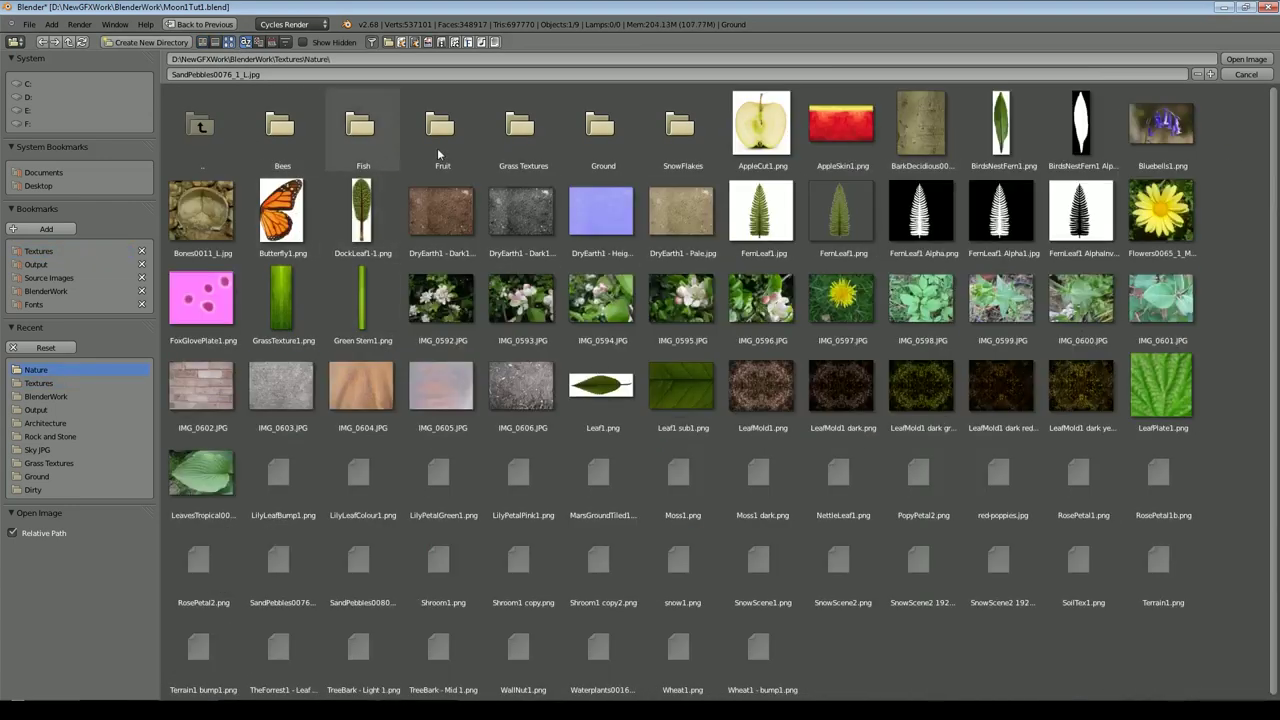
{"action": "left_click", "coordinate": [505, 150]}
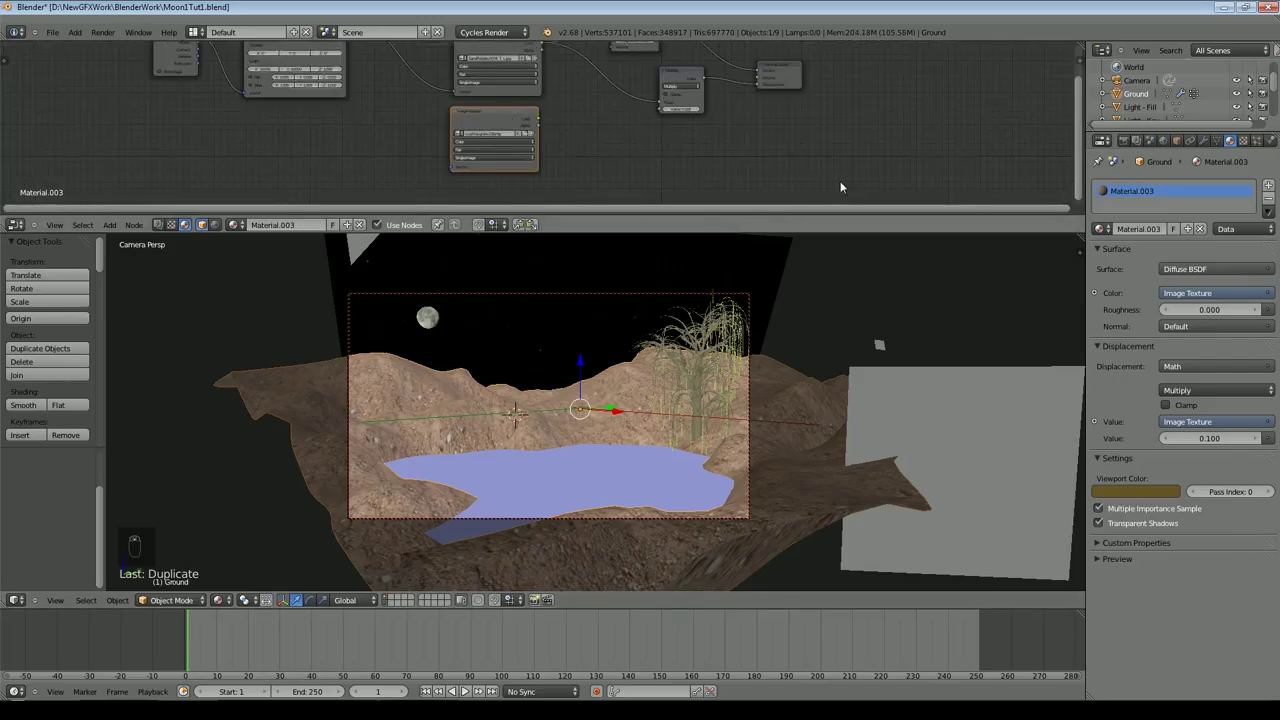
Step: Enlarge the node editor and add a Mix Shader node
{"action": "left_click_drag", "start_coordinate": [140, 216], "coordinate": [140, 352]}
{"action": "left_click", "coordinate": [110, 361]}
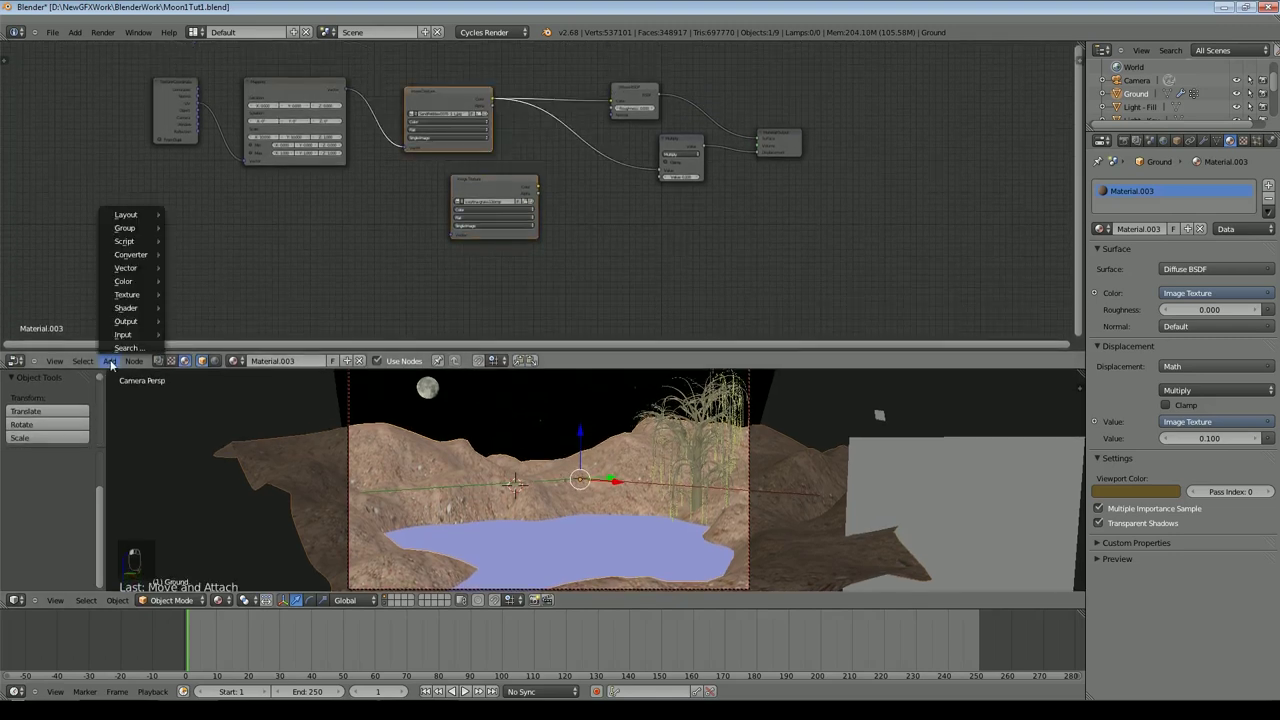
{"action": "mouse_move", "coordinate": [140, 308]}
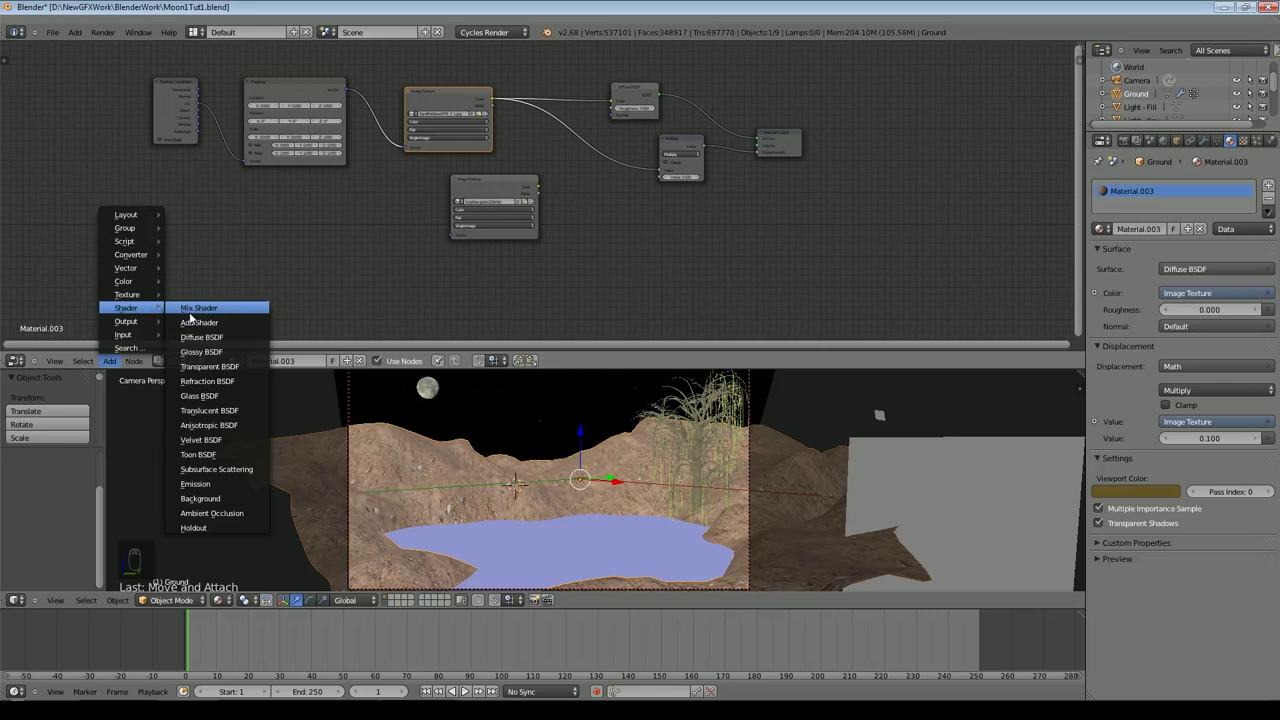
{"action": "left_click", "coordinate": [190, 317]}
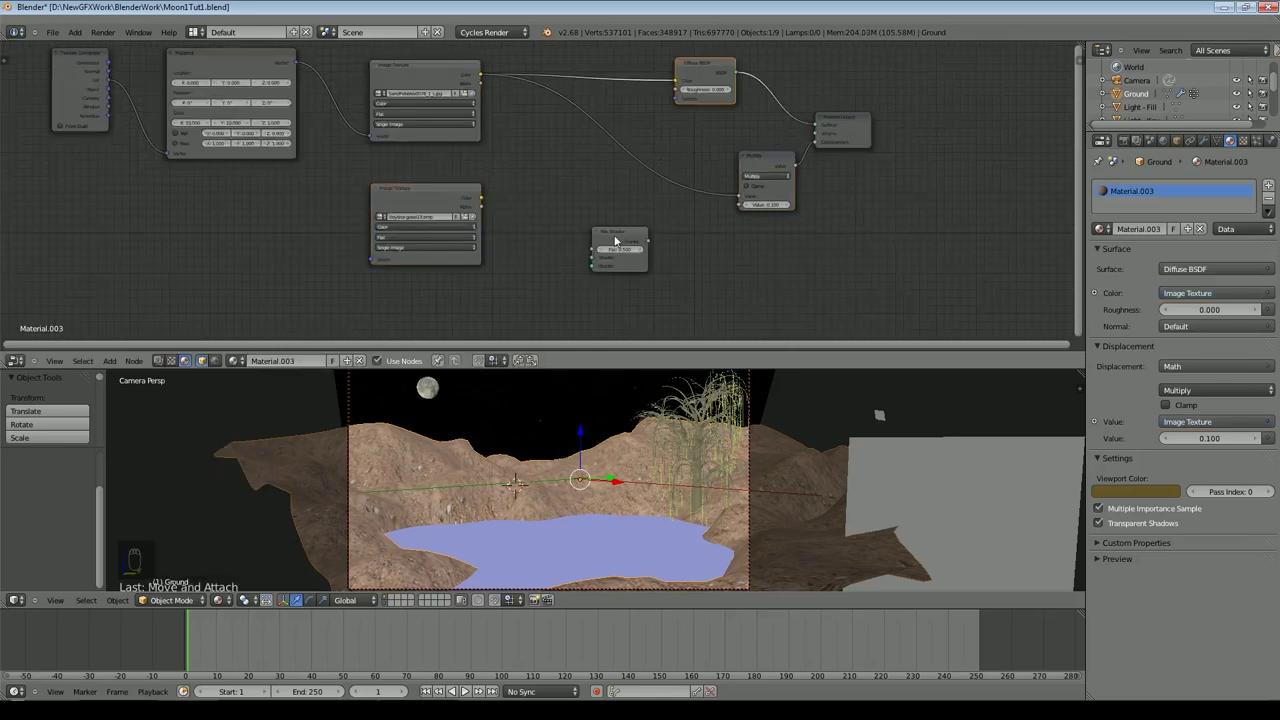
Step: Duplicate the Diffuse BSDF node and link the grass image's Color to the copy's Color input
{"action": "left_click_drag", "start_coordinate": [697, 70], "coordinate": [608, 62]}
{"action": "left_click", "coordinate": [615, 65]}
{"action": "key", "text": "shift+d"}
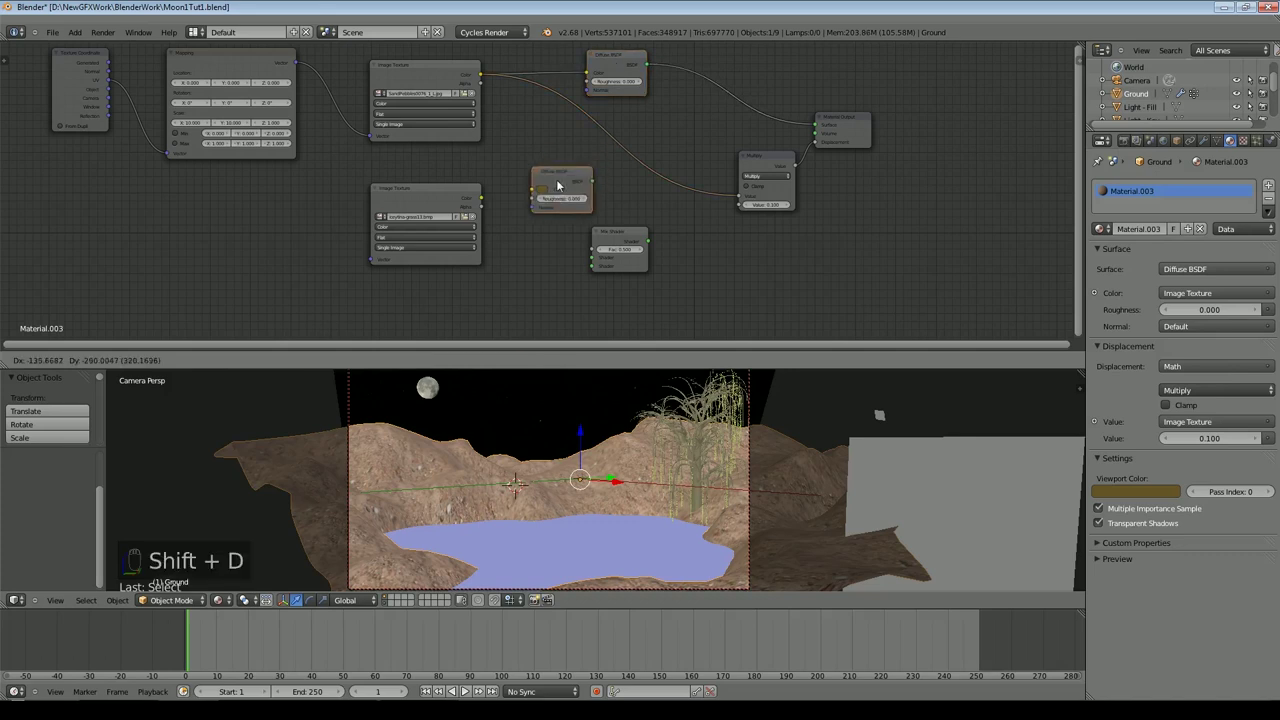
{"action": "left_click_drag", "start_coordinate": [482, 198], "coordinate": [532, 193]}
Step: Insert the Mix Shader before the Material Output's Surface, reposition the Multiply node, and link the grass Diffuse BSDF to the second Shader input
{"action": "left_click_drag", "start_coordinate": [625, 236], "coordinate": [765, 53]}
{"action": "left_click_drag", "start_coordinate": [692, 76], "coordinate": [678, 92]}
{"action": "left_click_drag", "start_coordinate": [760, 158], "coordinate": [695, 289]}
{"action": "left_click_drag", "start_coordinate": [592, 193], "coordinate": [680, 121]}
Step: Try a Mix Shader factor of 0 and then 1 to compare the pebble and grass textures
{"action": "scroll", "coordinate": [643, 441], "scroll_direction": "up", "scroll_amount": 3}
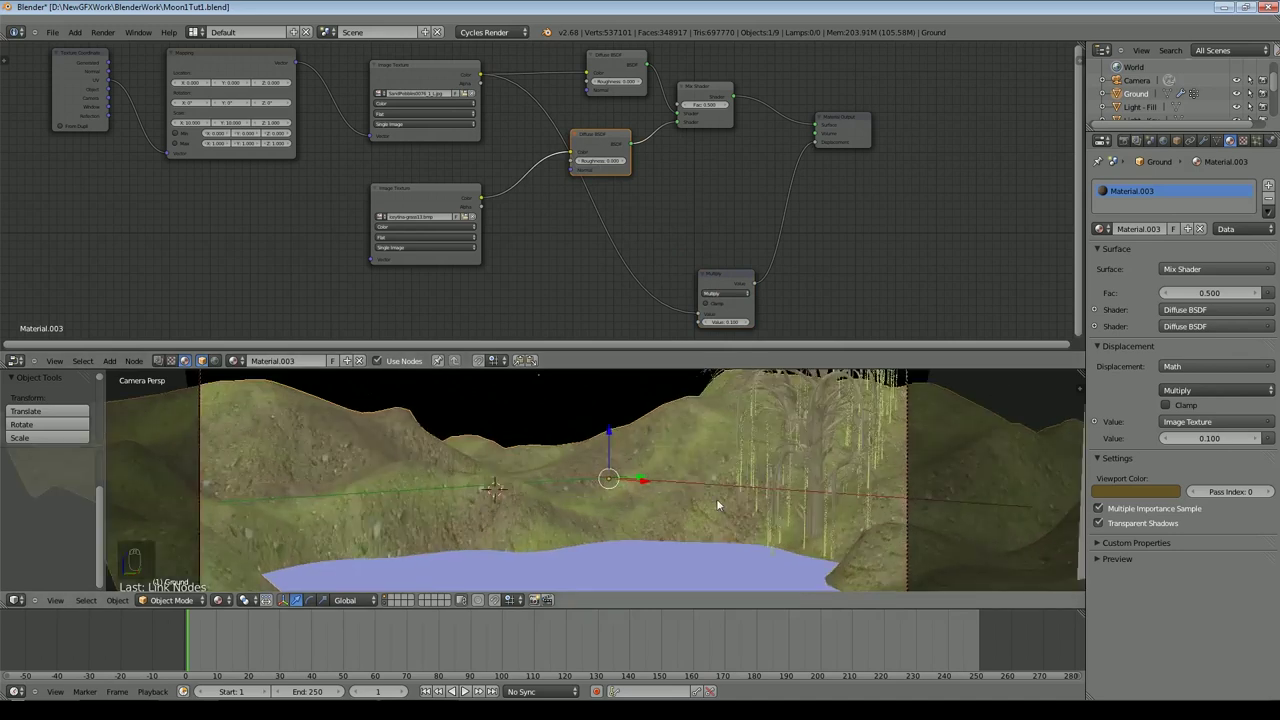
{"action": "left_click", "coordinate": [704, 105]}
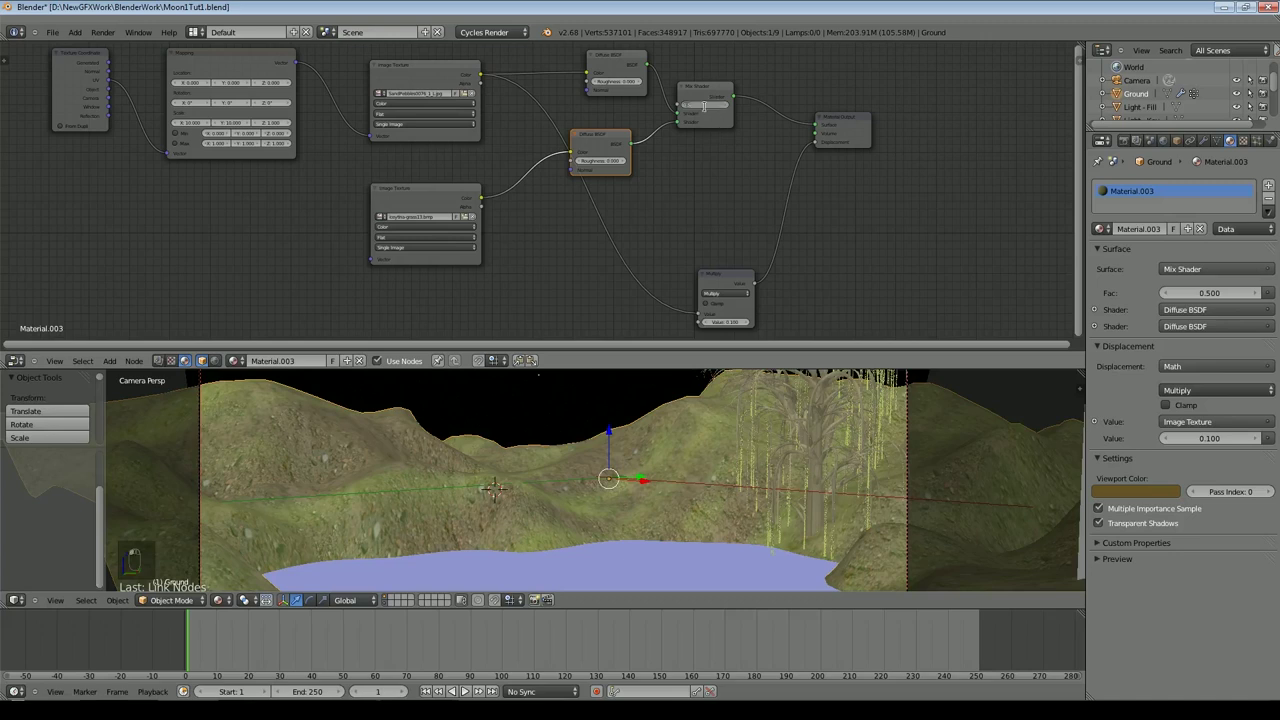
{"action": "type", "text": "0"}
{"action": "key", "text": "Return"}
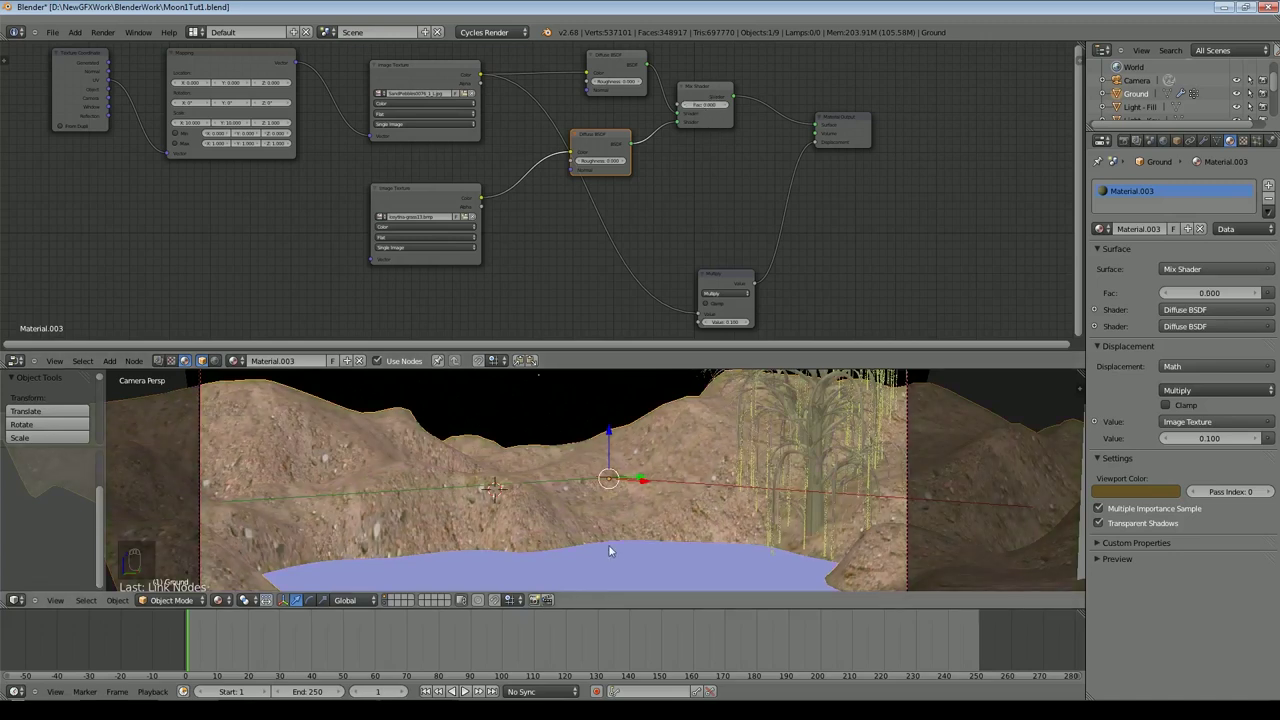
{"action": "left_click", "coordinate": [702, 106]}
{"action": "type", "text": "1"}
{"action": "key", "text": "Return"}
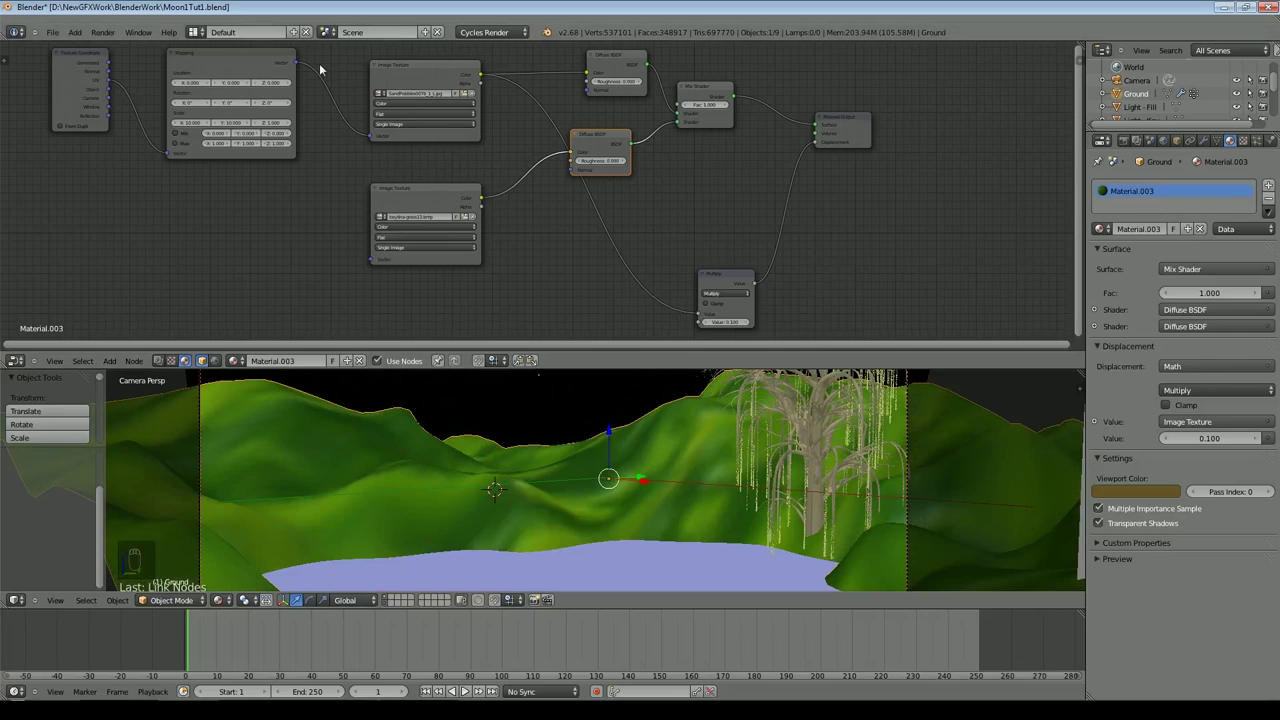
Step: Link the Mapping node's Vector output to the grass Image Texture and set the Mix Shader factor to 0.5
{"action": "left_click_drag", "start_coordinate": [296, 66], "coordinate": [372, 260]}
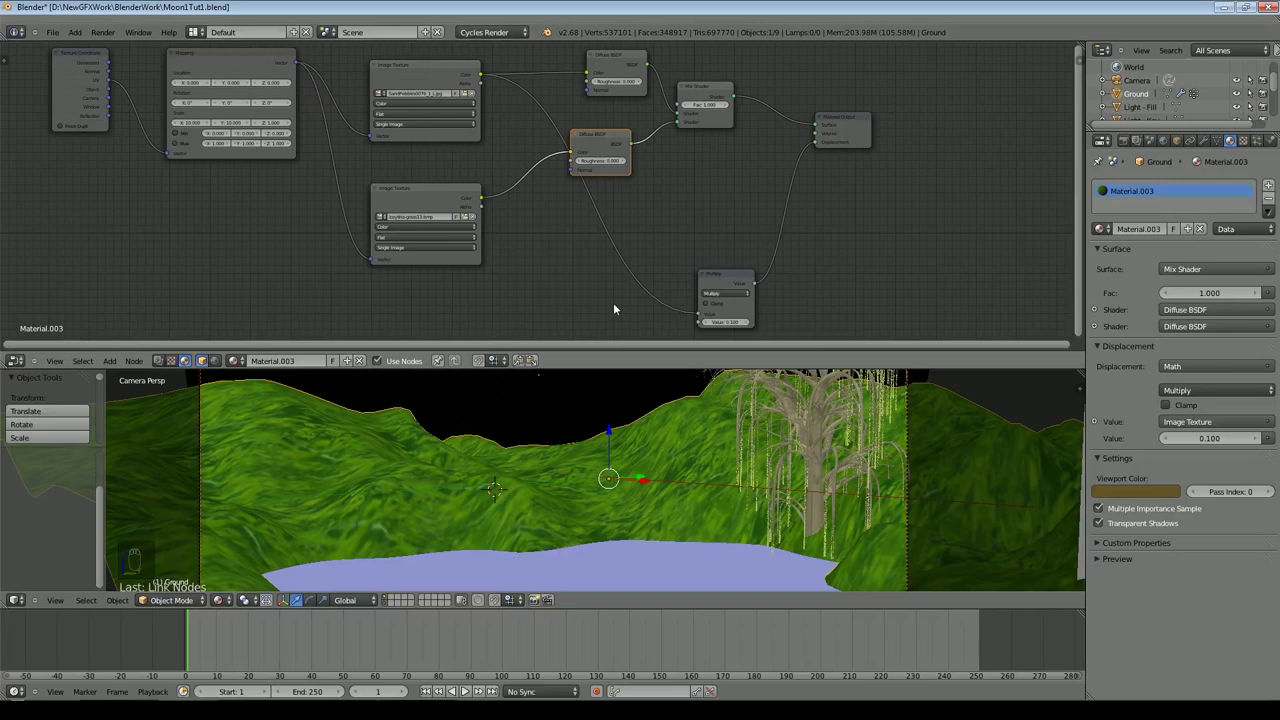
{"action": "scroll", "coordinate": [576, 466], "scroll_direction": "down", "scroll_amount": 2}
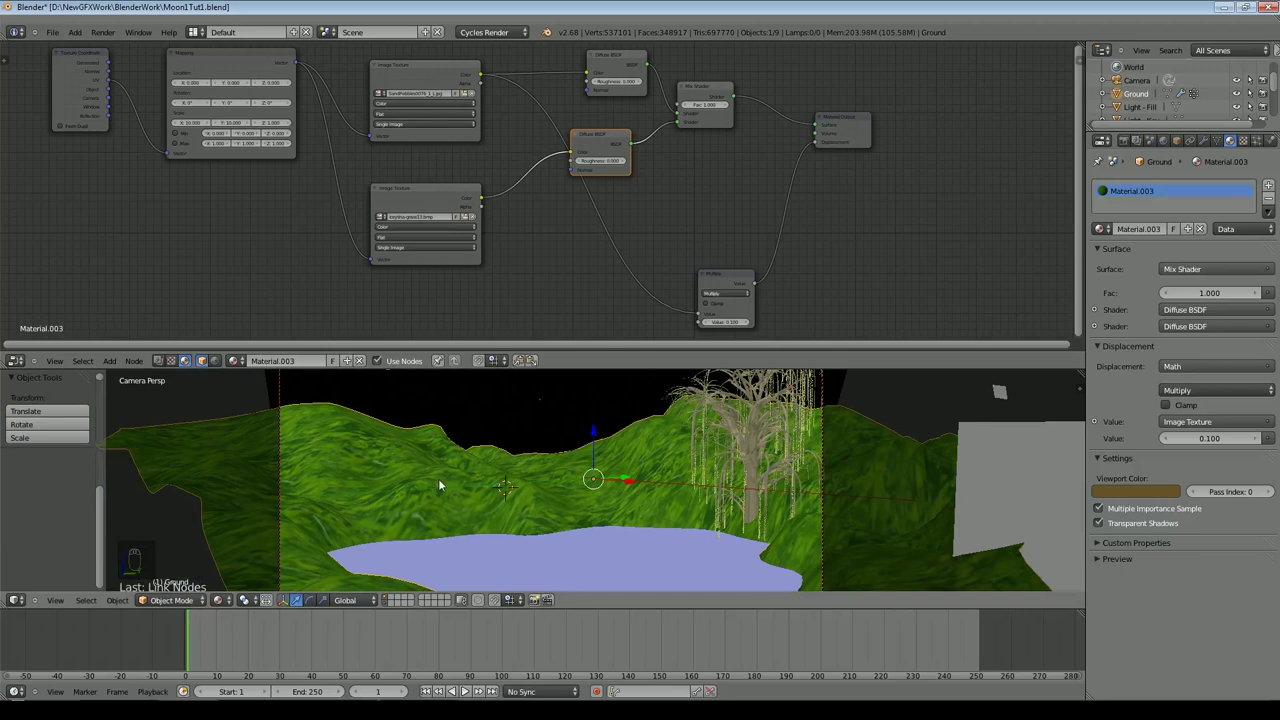
{"action": "left_click", "coordinate": [705, 102]}
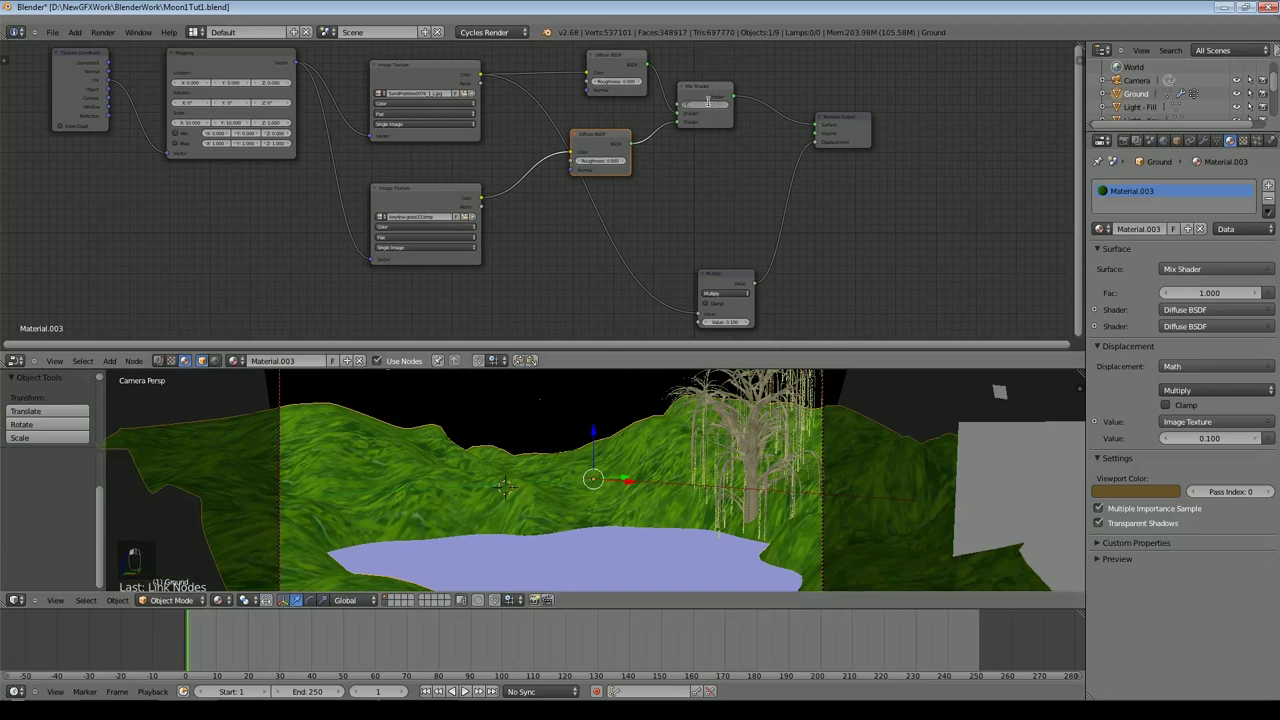
{"action": "type", "text": "0.5"}
{"action": "key", "text": "Return"}
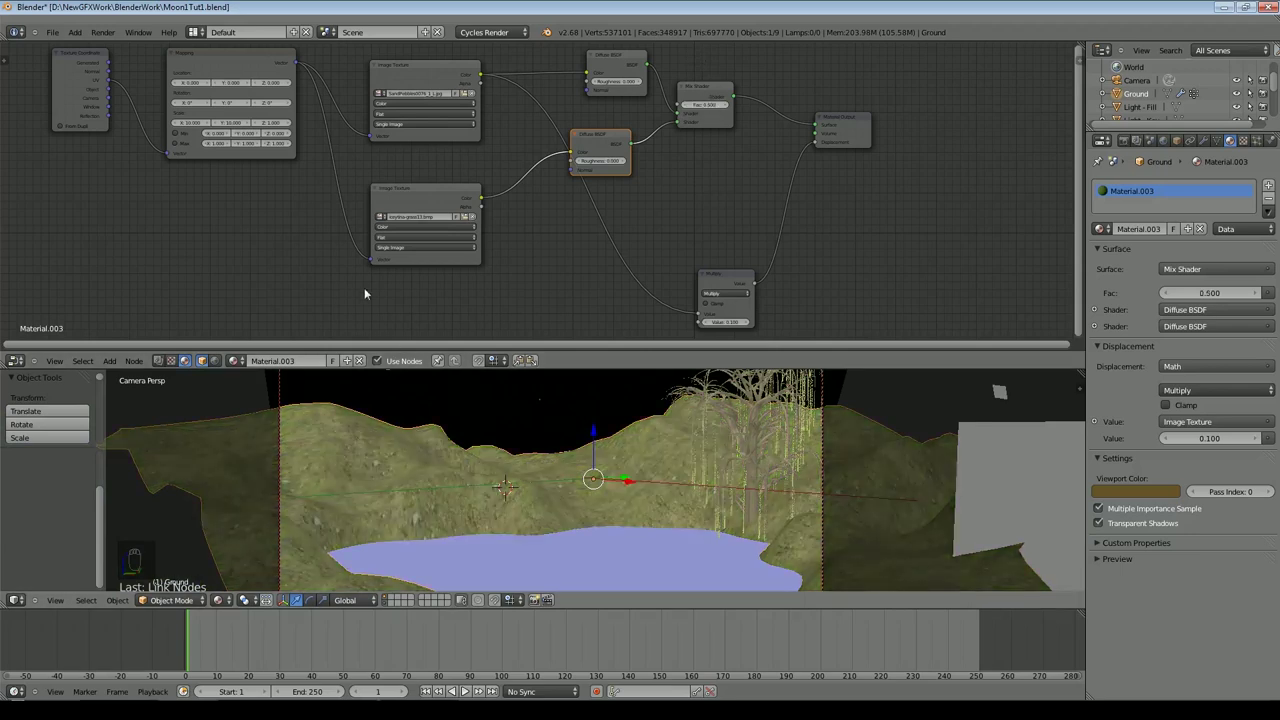
Step: Add a Geometry input node and place it below the Texture Coordinate node
{"action": "scroll", "coordinate": [560, 460], "scroll_direction": "down", "scroll_amount": 5}
{"action": "scroll", "coordinate": [969, 216], "scroll_direction": "down", "scroll_amount": 2}
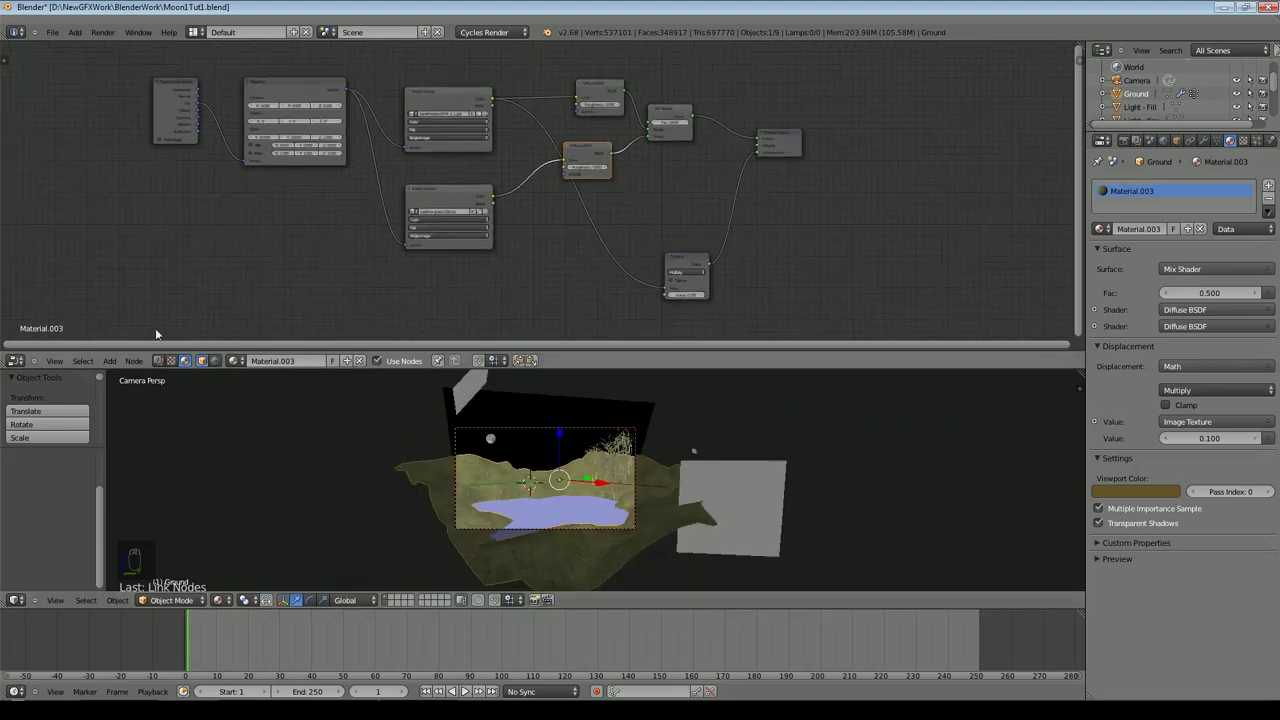
{"action": "left_click", "coordinate": [110, 360]}
{"action": "mouse_move", "coordinate": [128, 337]}
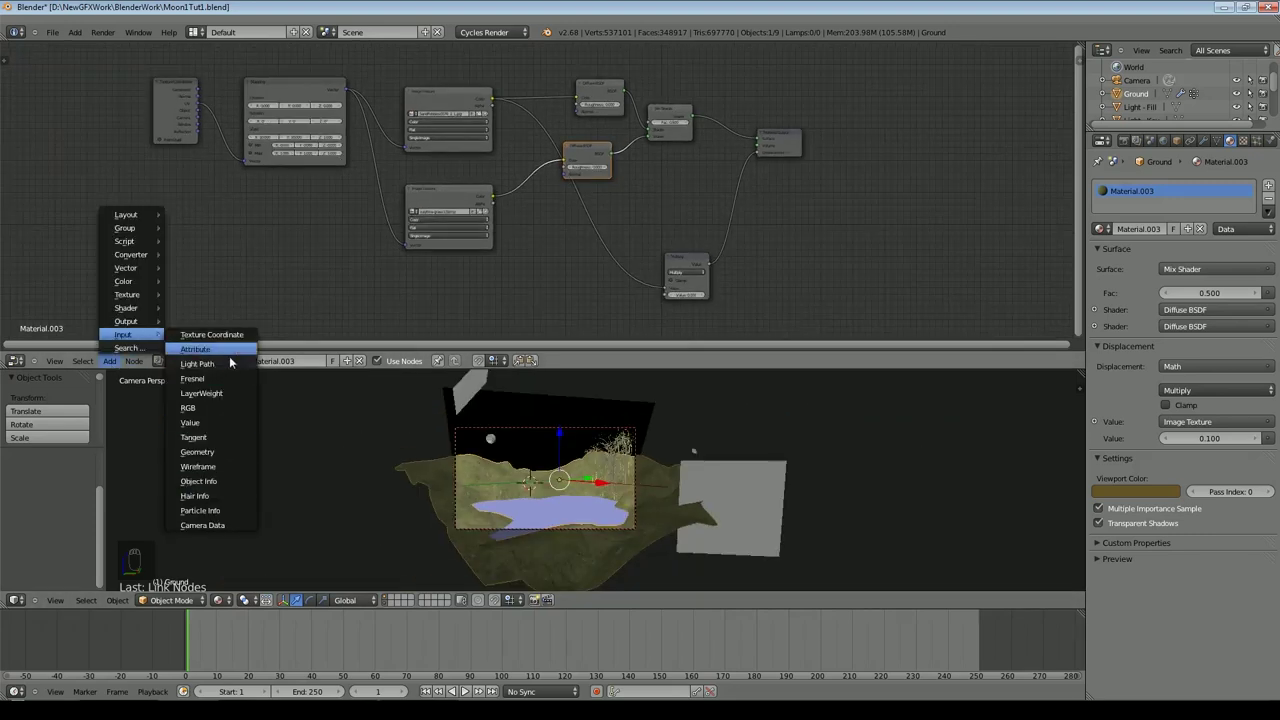
{"action": "left_click", "coordinate": [216, 453]}
{"action": "left_click", "coordinate": [260, 263]}
{"action": "key", "text": "KP_Decimal"}
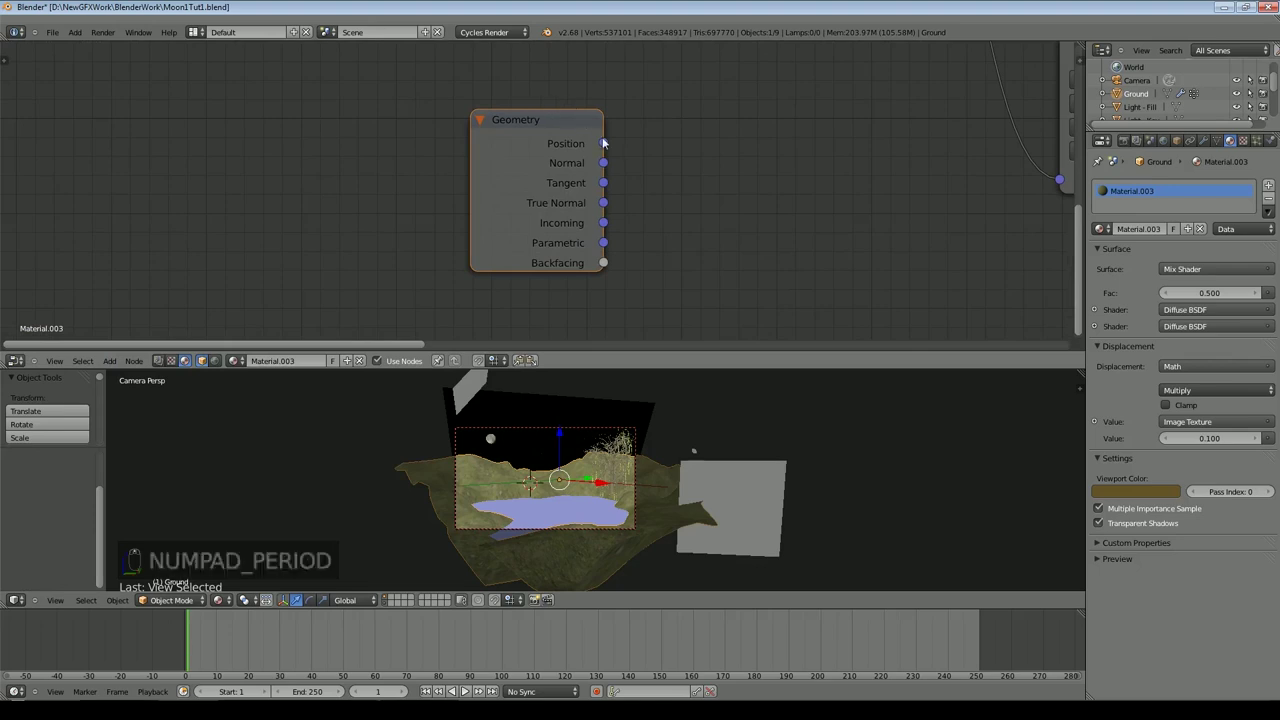
{"action": "scroll", "coordinate": [659, 194], "scroll_direction": "down", "scroll_amount": 5}
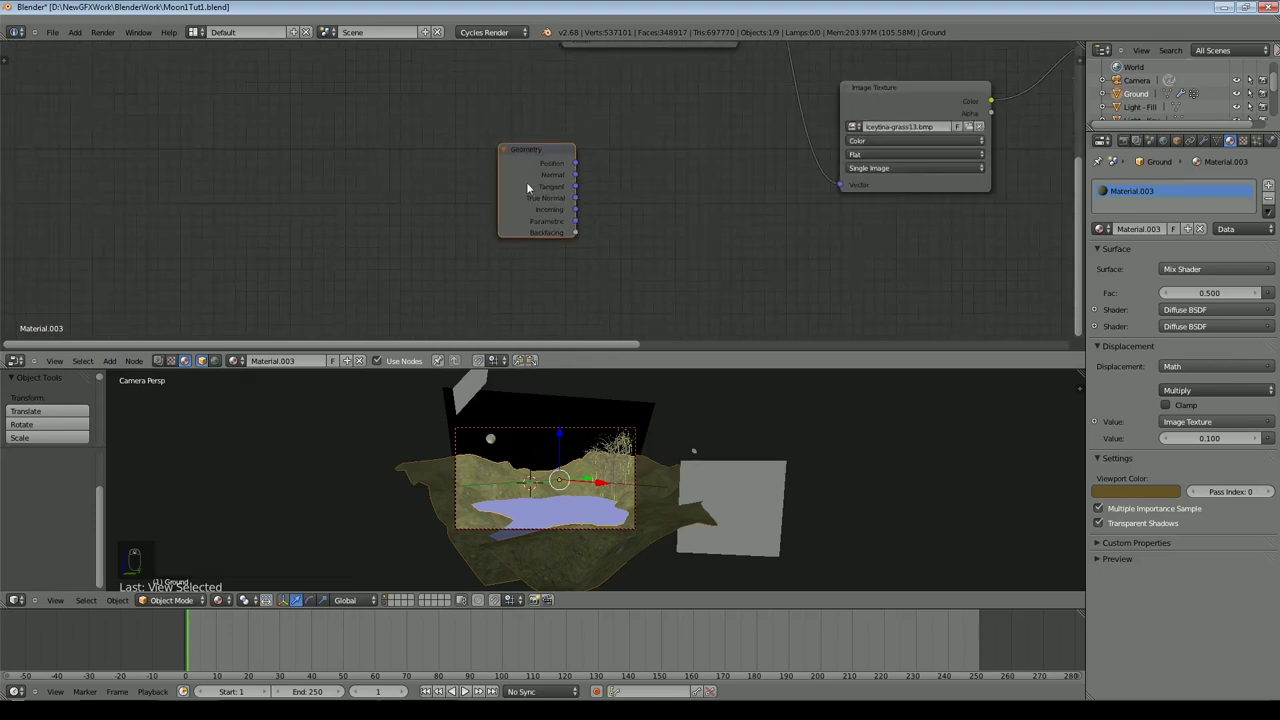
{"action": "left_click_drag", "start_coordinate": [535, 167], "coordinate": [464, 127]}
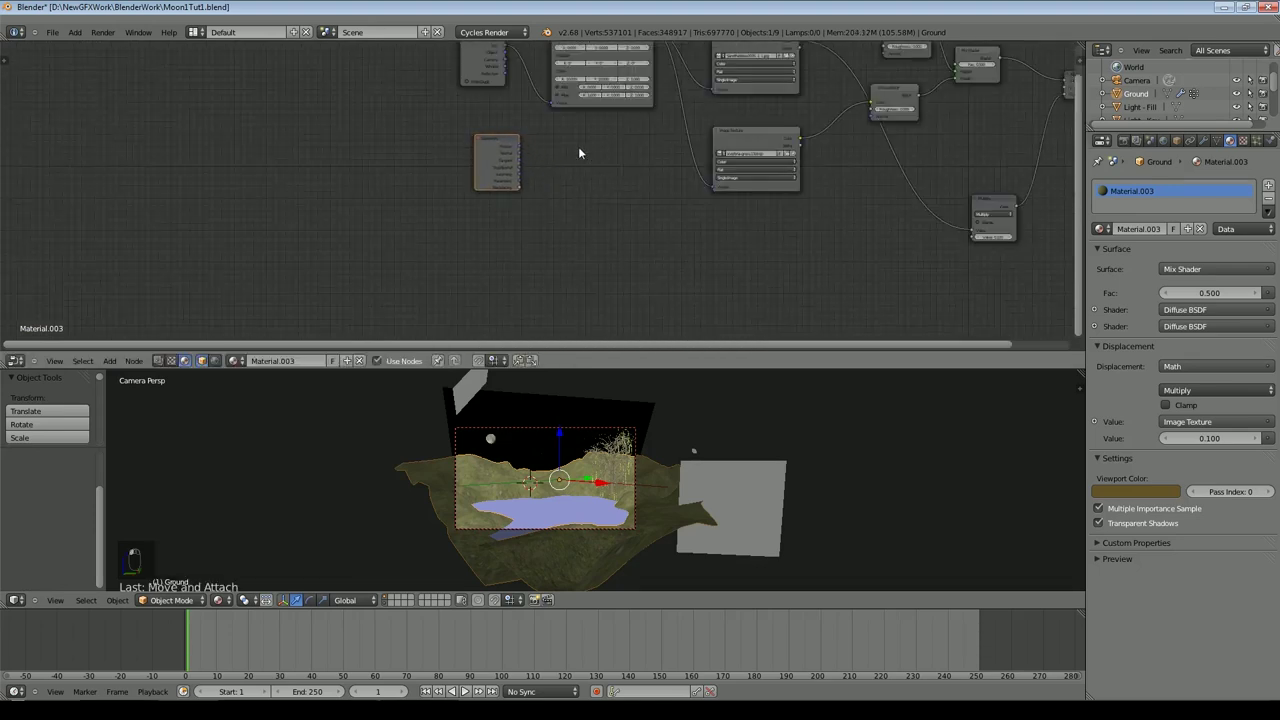
{"action": "scroll", "coordinate": [580, 146], "scroll_direction": "up", "scroll_amount": 4}
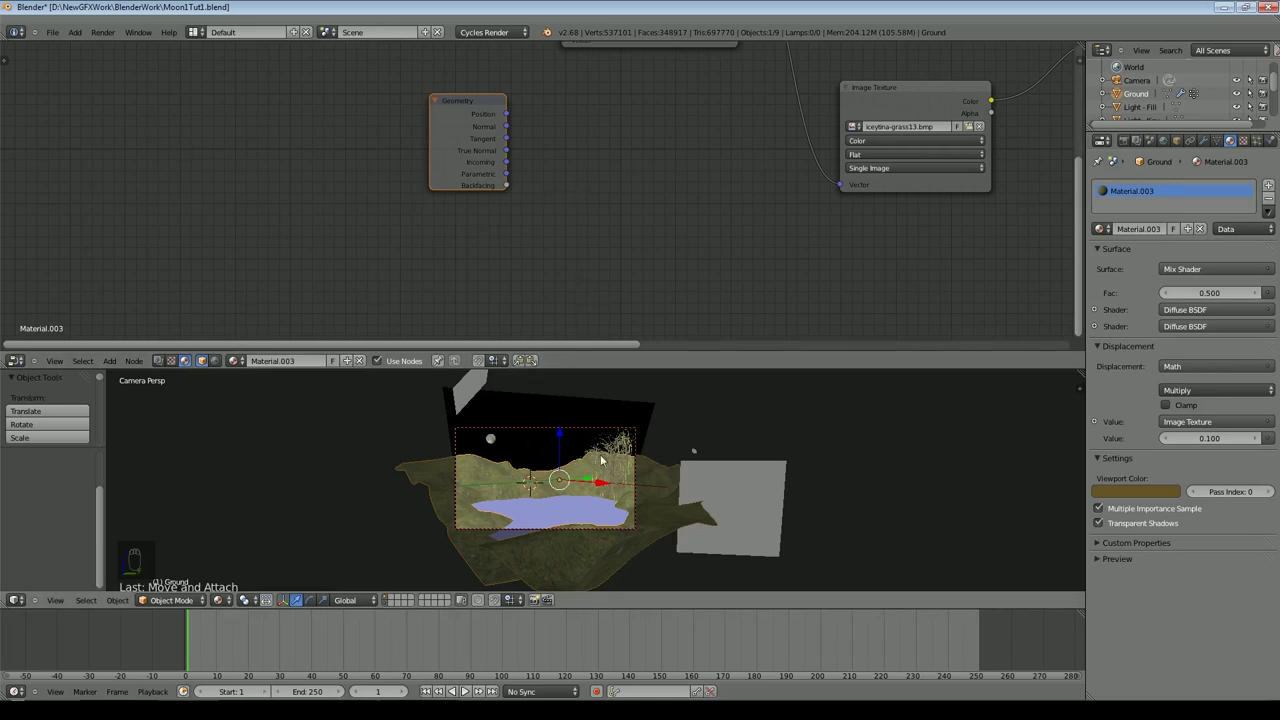
Step: Add a second Mapping node beside the Geometry node and link Position to its Vector input
{"action": "left_click", "coordinate": [109, 360]}
{"action": "mouse_move", "coordinate": [130, 254]}
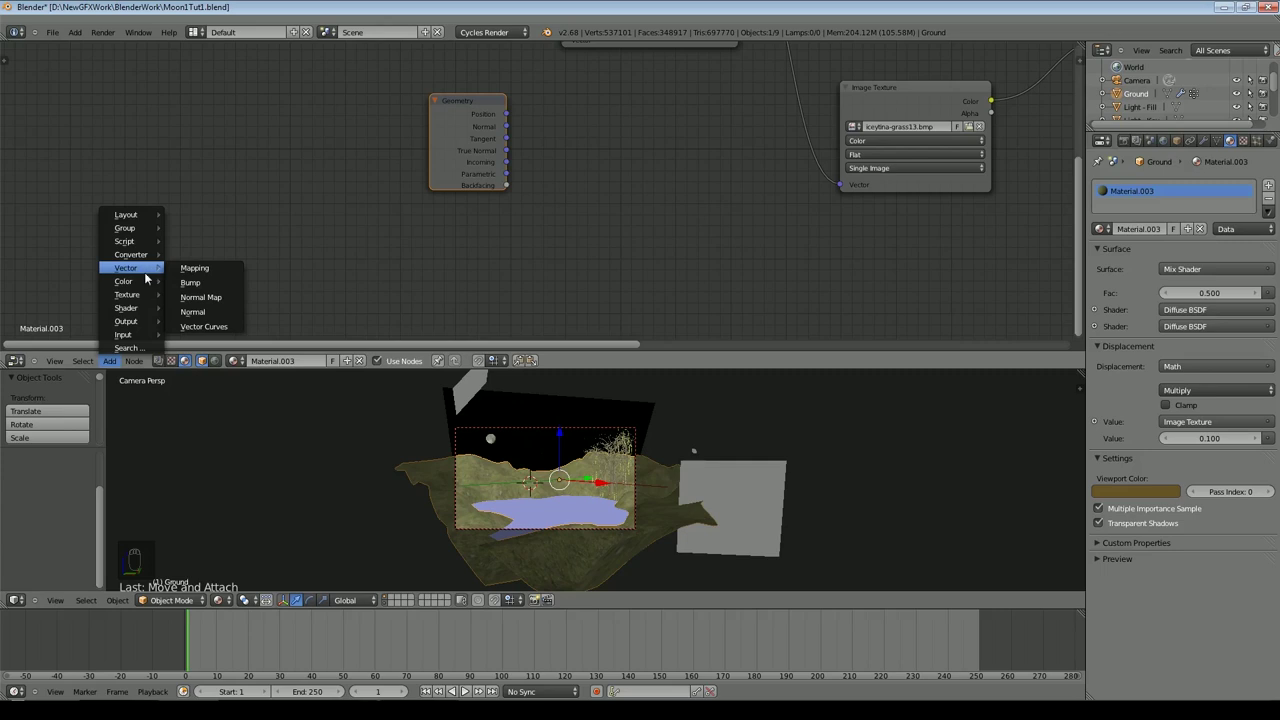
{"action": "left_click", "coordinate": [194, 268]}
{"action": "left_click", "coordinate": [146, 297]}
{"action": "left_click_drag", "start_coordinate": [303, 175], "coordinate": [596, 114]}
{"action": "left_click_drag", "start_coordinate": [479, 115], "coordinate": [552, 242]}
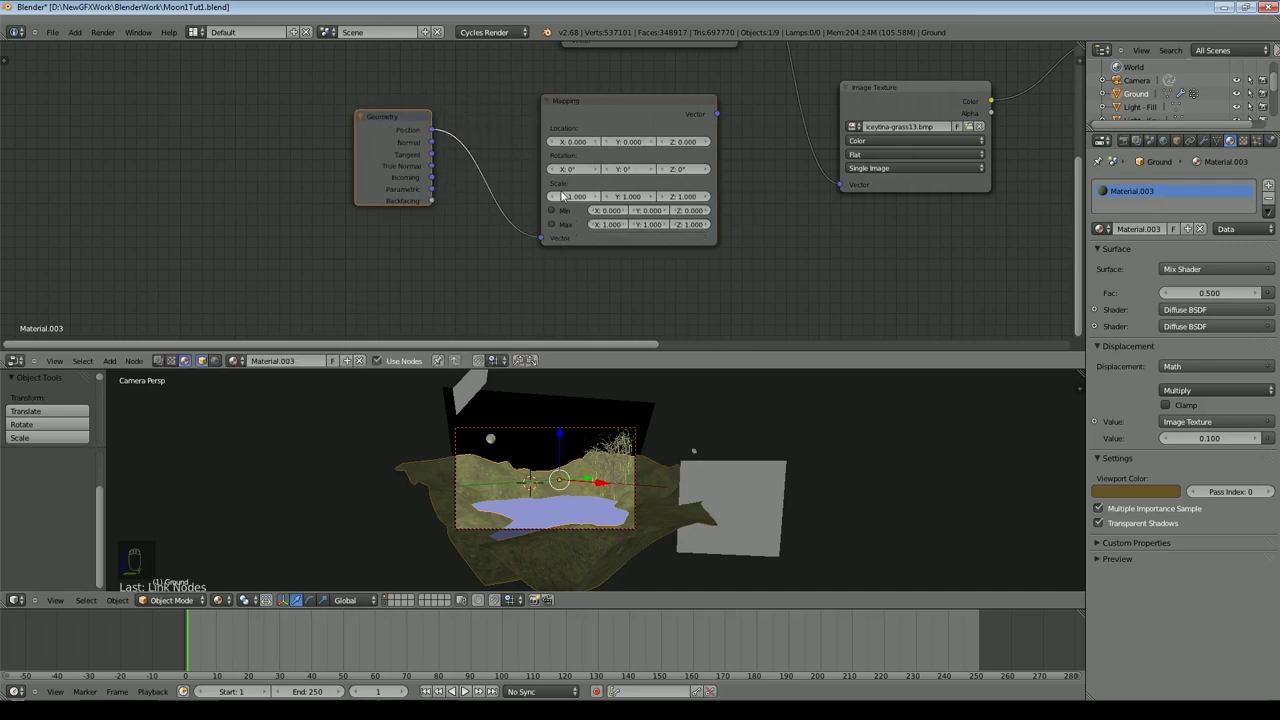
Step: Set the second Mapping node's X and Y scale to 0
{"action": "left_click", "coordinate": [573, 197]}
{"action": "type", "text": "0"}
{"action": "left_click", "coordinate": [619, 196]}
{"action": "type", "text": "0"}
{"action": "key", "text": "Return"}
Step: Move the Geometry node and its Mapping node above the other ground material nodes, near the Mix Shader
{"action": "scroll", "coordinate": [753, 209], "scroll_direction": "down", "scroll_amount": 3}
{"action": "key", "text": "Home"}
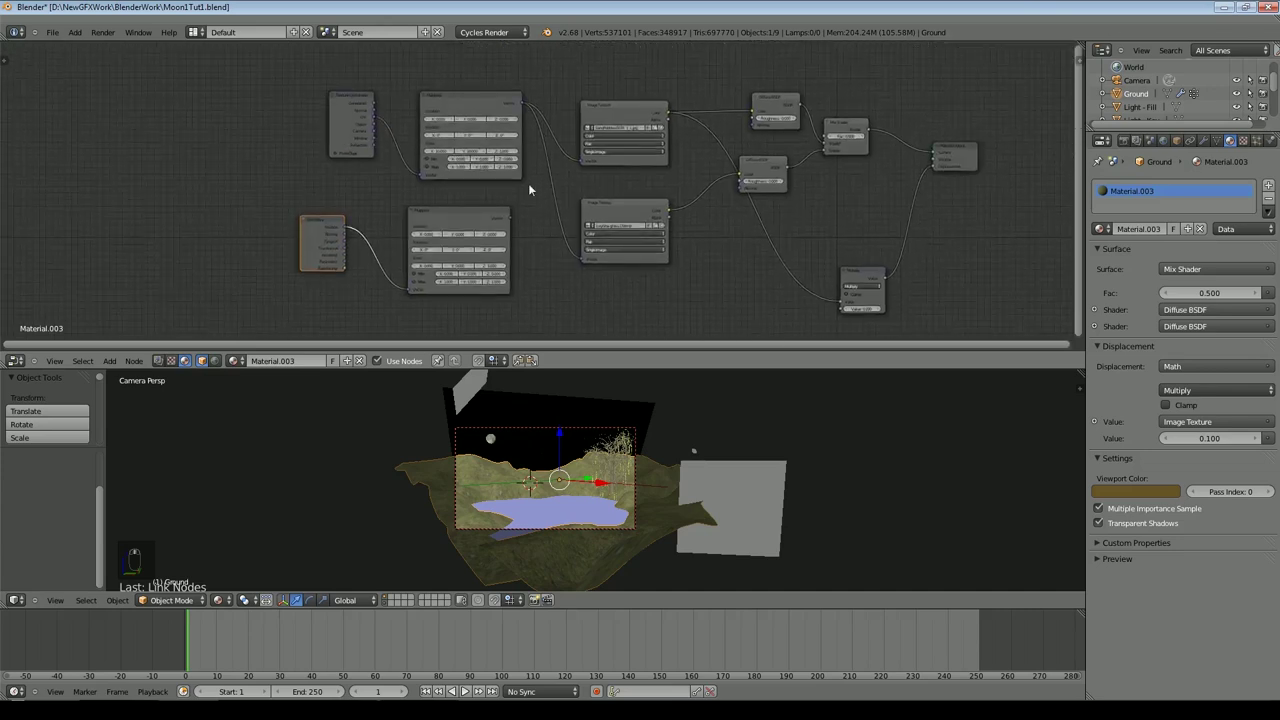
{"action": "scroll", "coordinate": [475, 210], "scroll_direction": "down", "scroll_amount": 1}
{"action": "right_click", "coordinate": [476, 209], "text": "shift"}
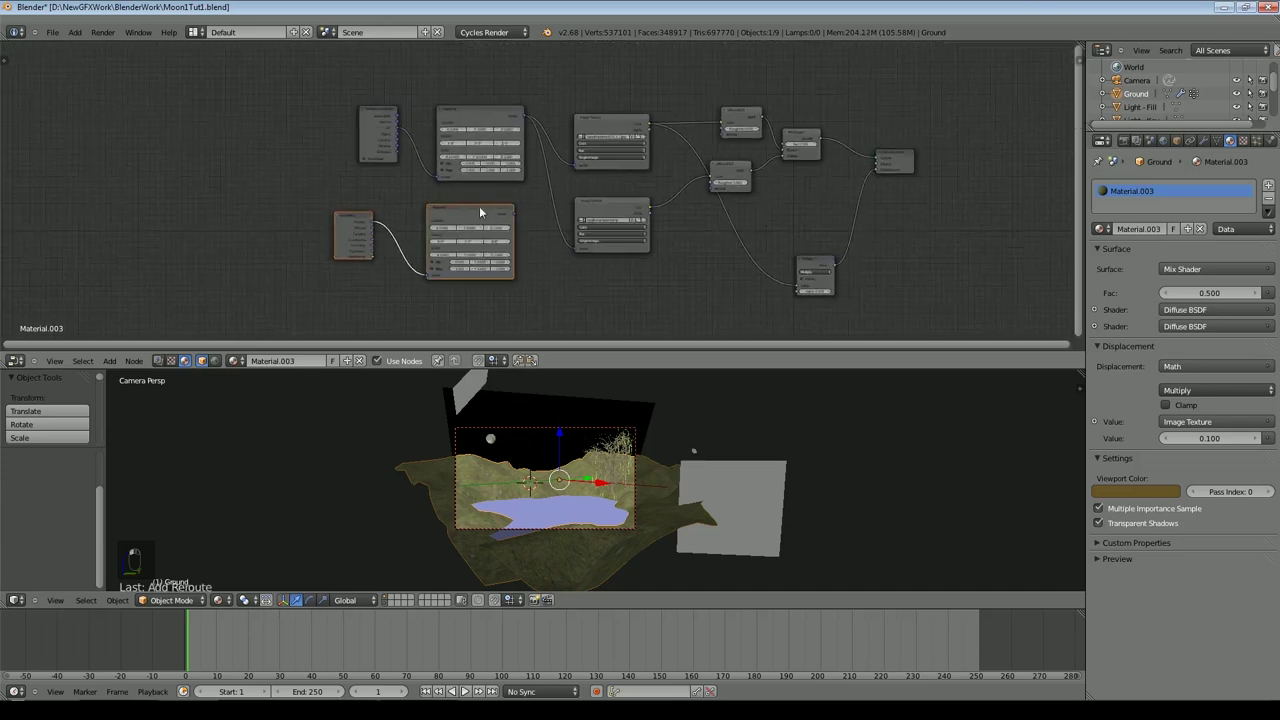
{"action": "key", "text": "g"}
{"action": "left_click", "coordinate": [877, 54]}
{"action": "middle_click_drag", "start_coordinate": [877, 54], "coordinate": [730, 185]}
{"action": "right_click", "coordinate": [648, 270]}
Step: Link the second Mapping node's Vector output to the Mix Shader factor and check the ground from the top, front and camera views
{"action": "scroll", "coordinate": [703, 214], "scroll_direction": "up", "scroll_amount": 1}
{"action": "left_click_drag", "start_coordinate": [620, 135], "coordinate": [694, 243]}
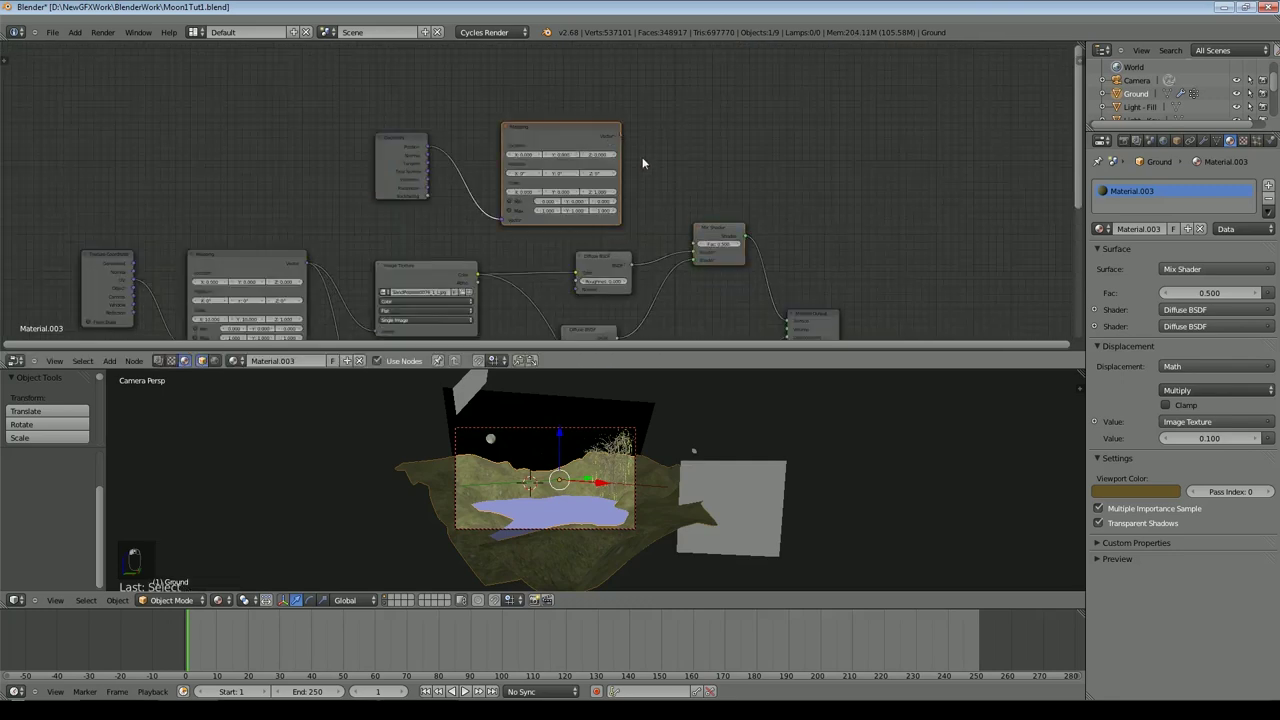
{"action": "key", "text": "KP_7"}
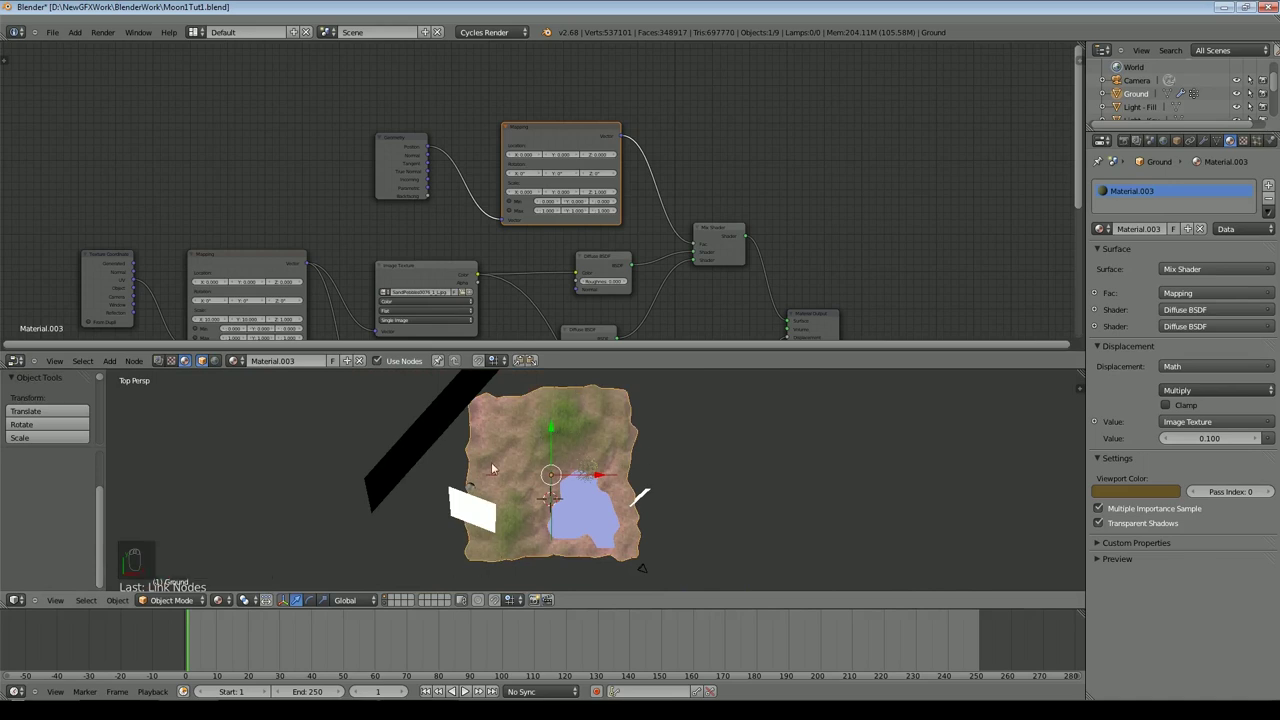
{"action": "key", "text": "KP_1"}
{"action": "key", "text": "KP_0"}
{"action": "scroll", "coordinate": [668, 502], "scroll_direction": "up", "scroll_amount": 4}
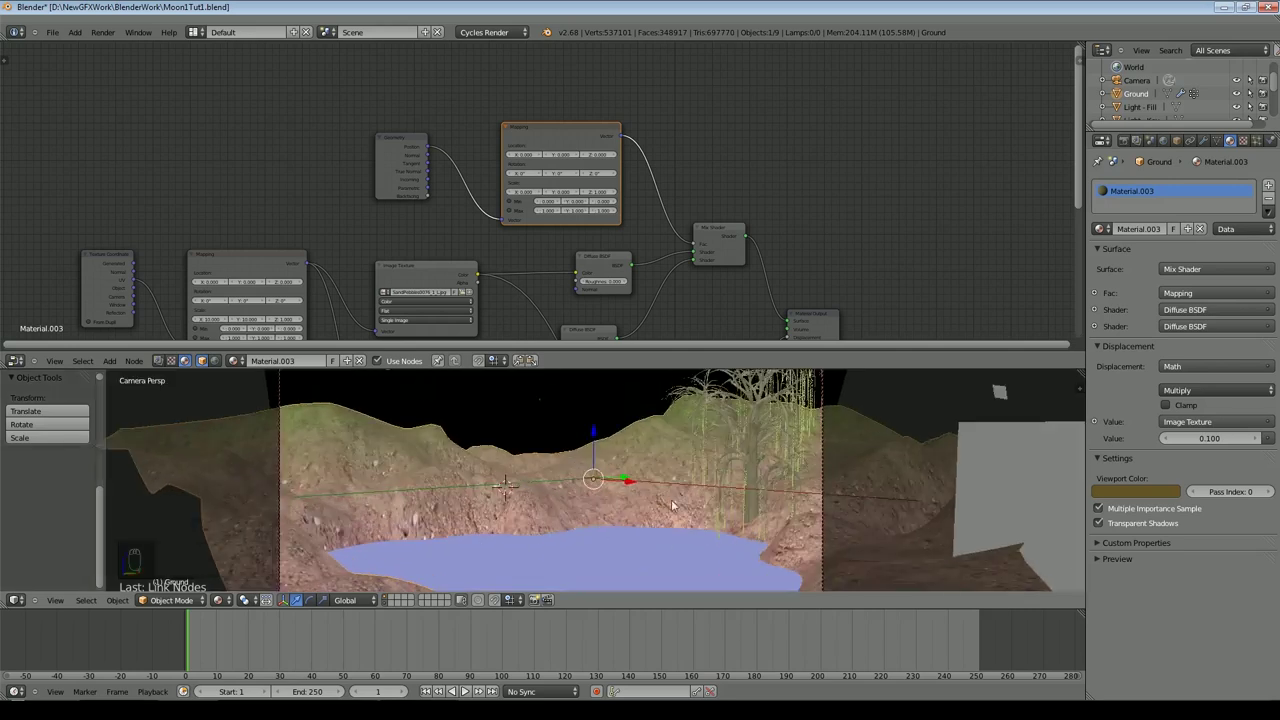
Step: Shift the Geometry and second Mapping nodes away from the Mix Shader and insert a Math node into the link feeding its factor
{"action": "left_click_drag", "start_coordinate": [378, 136], "coordinate": [318, 123]}
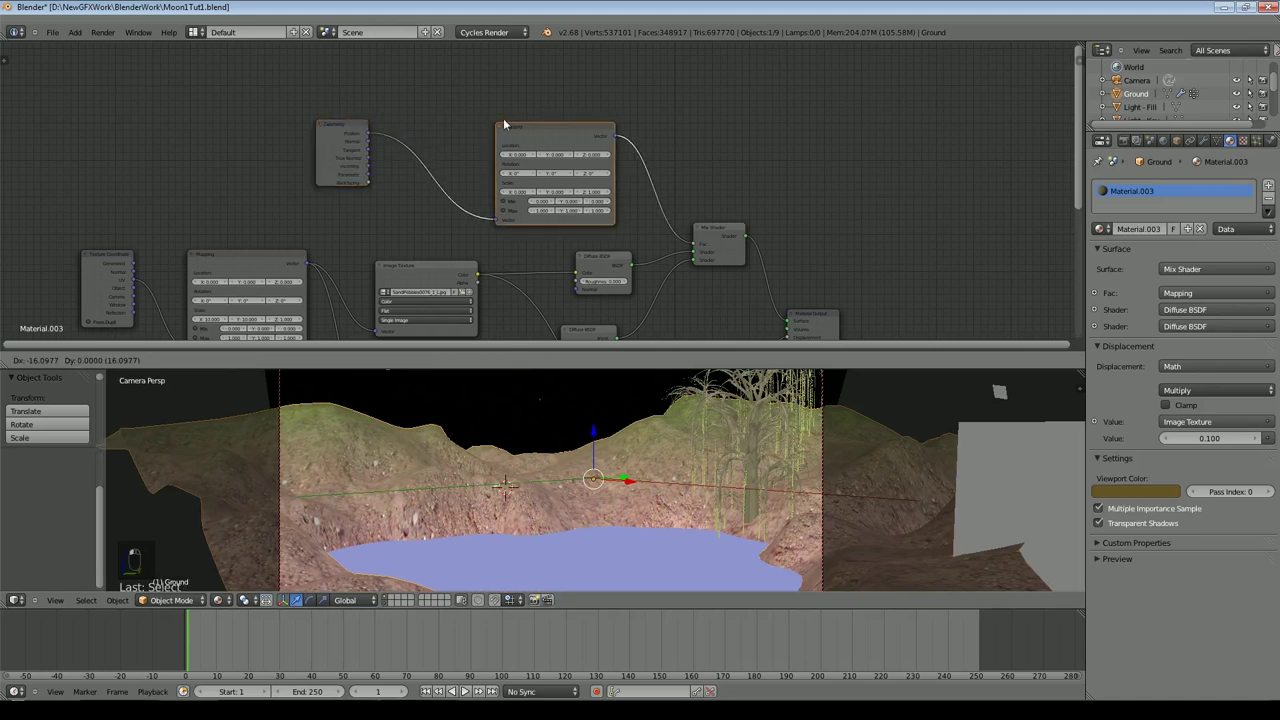
{"action": "left_click_drag", "start_coordinate": [505, 124], "coordinate": [439, 105]}
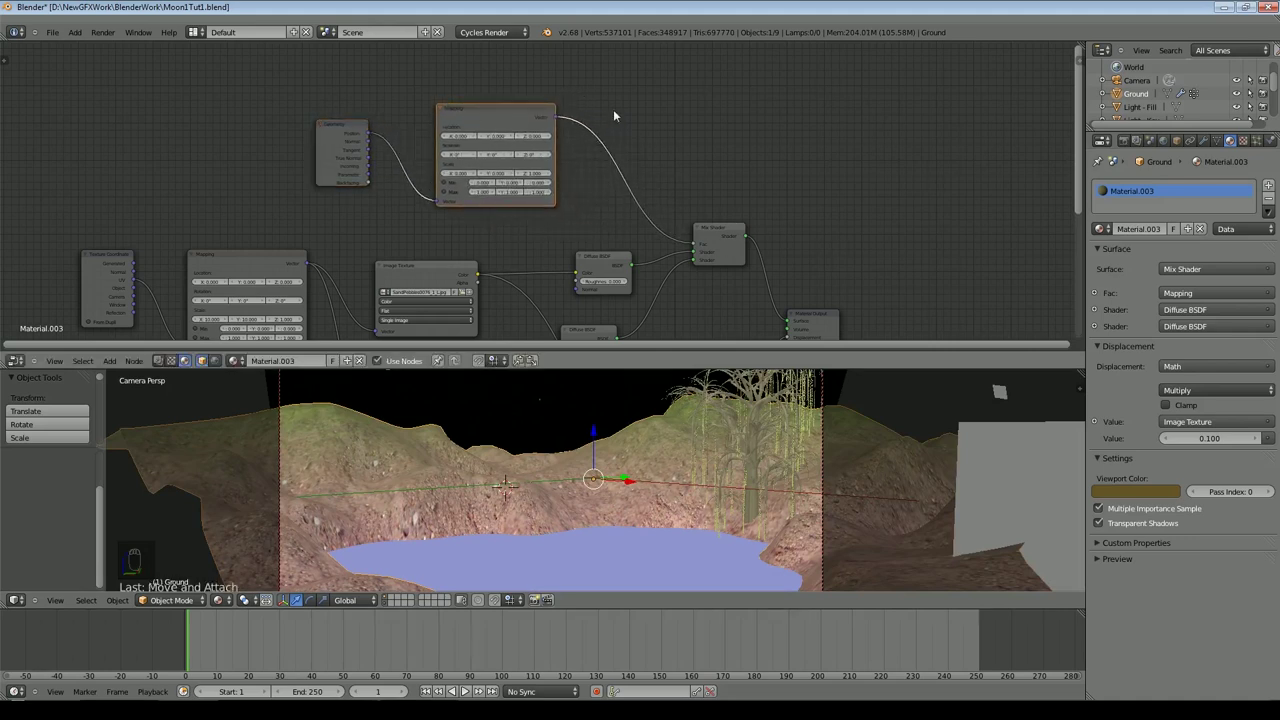
{"action": "left_click", "coordinate": [109, 360]}
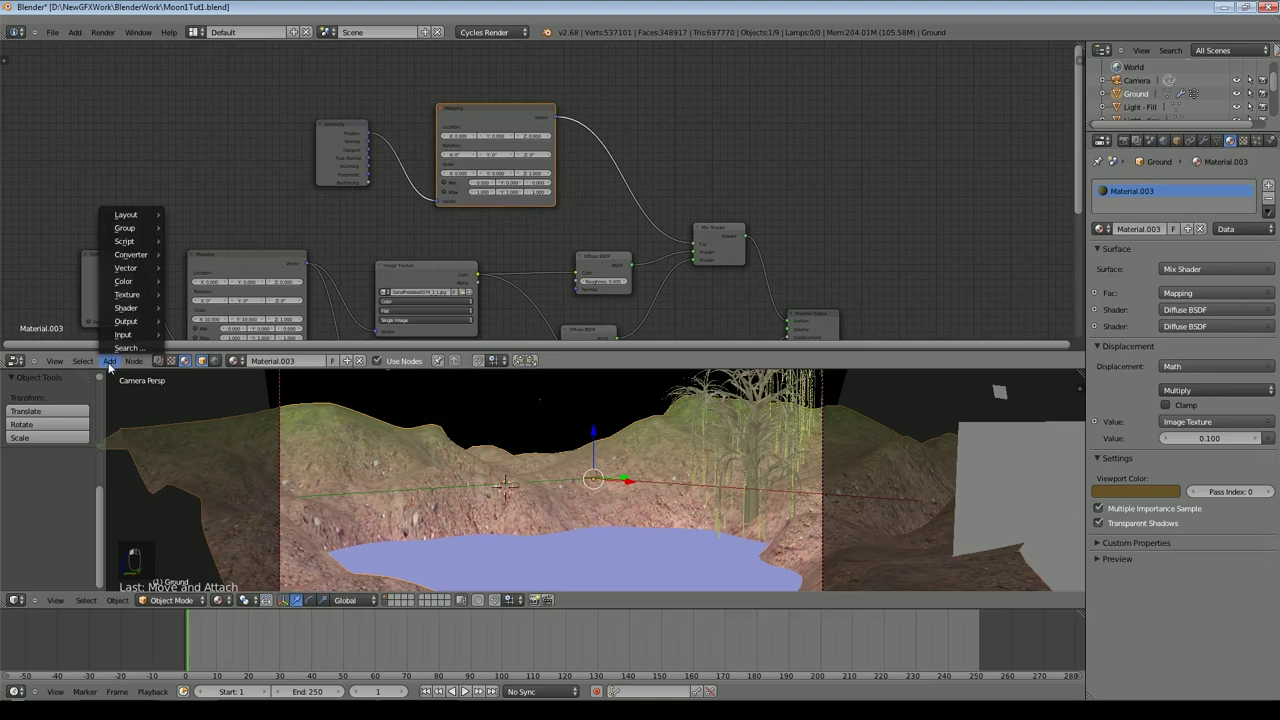
{"action": "left_click", "coordinate": [189, 255]}
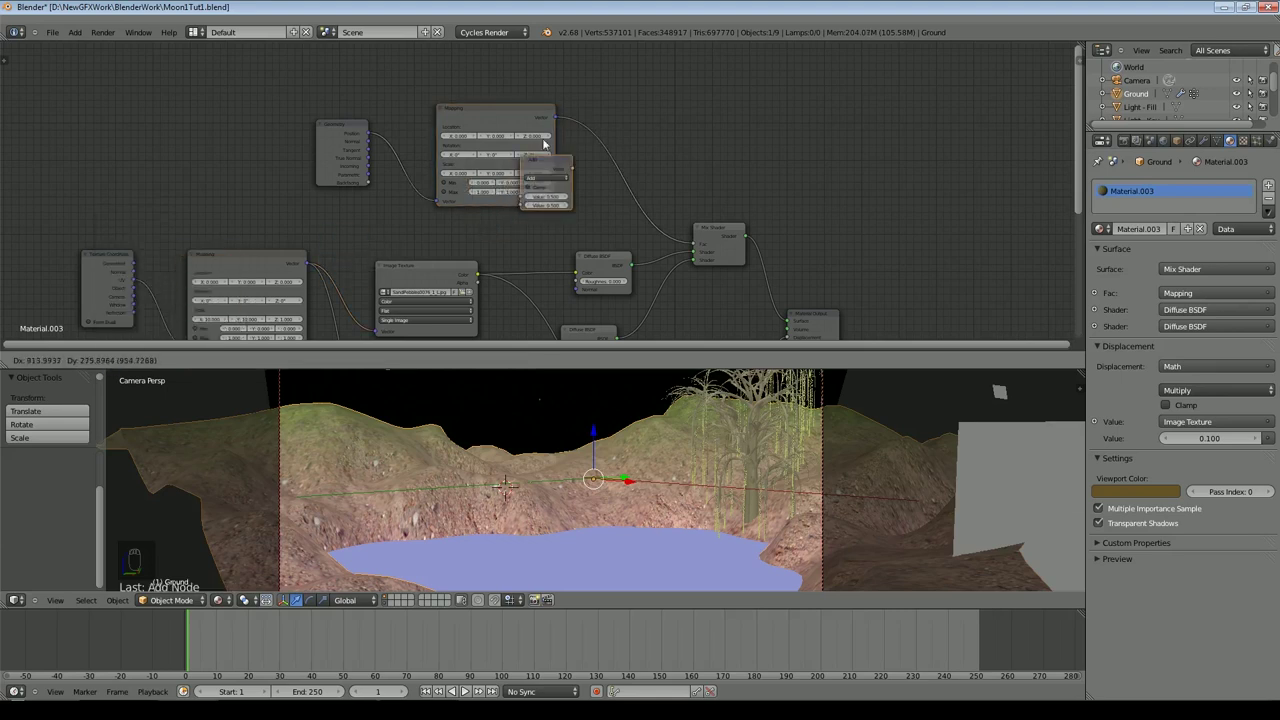
{"action": "left_click", "coordinate": [580, 125]}
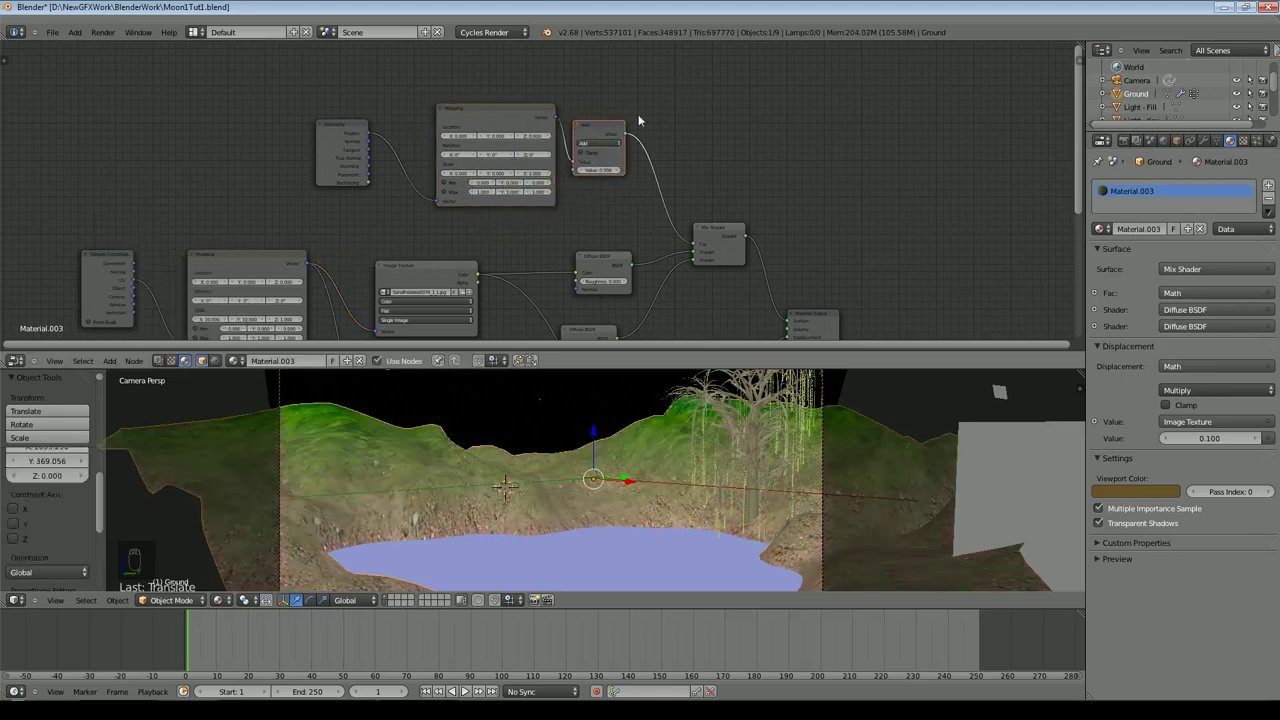
Step: Duplicate the Math node into the link before the Mix Shader and set the first Math node's operation to Multiply
{"action": "key", "text": "shift+d"}
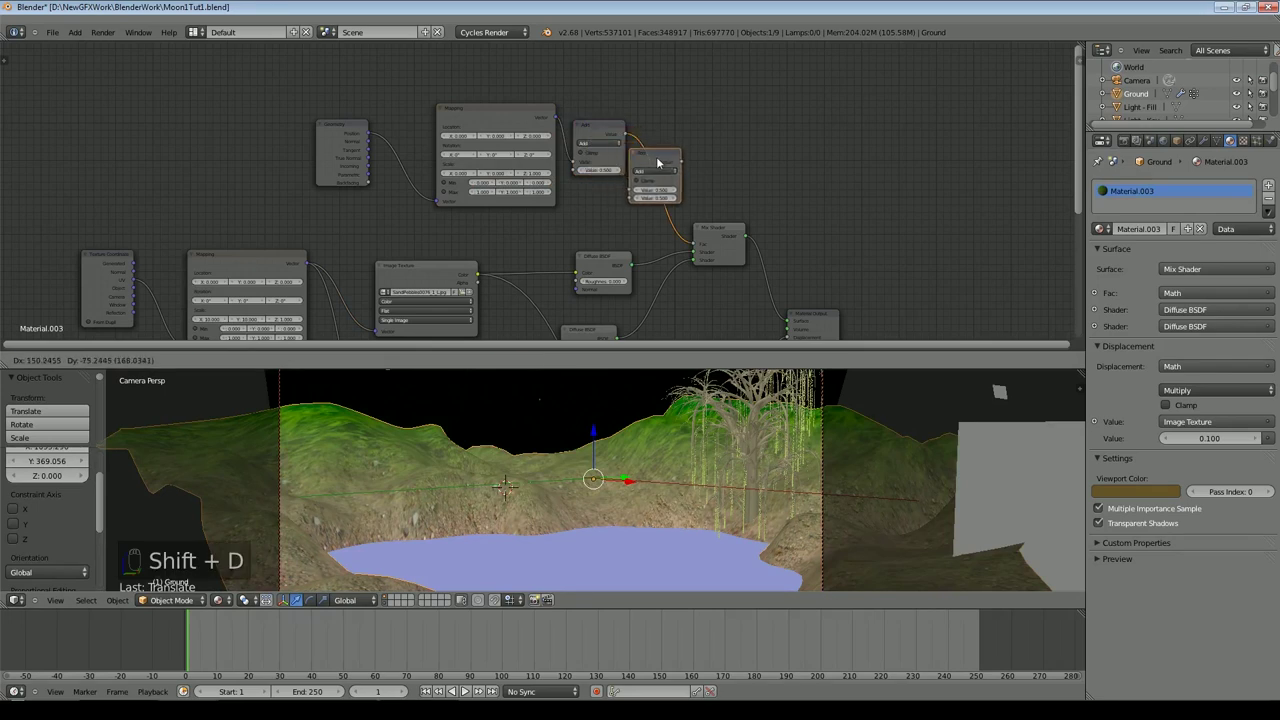
{"action": "left_click", "coordinate": [665, 164]}
{"action": "left_click", "coordinate": [600, 148]}
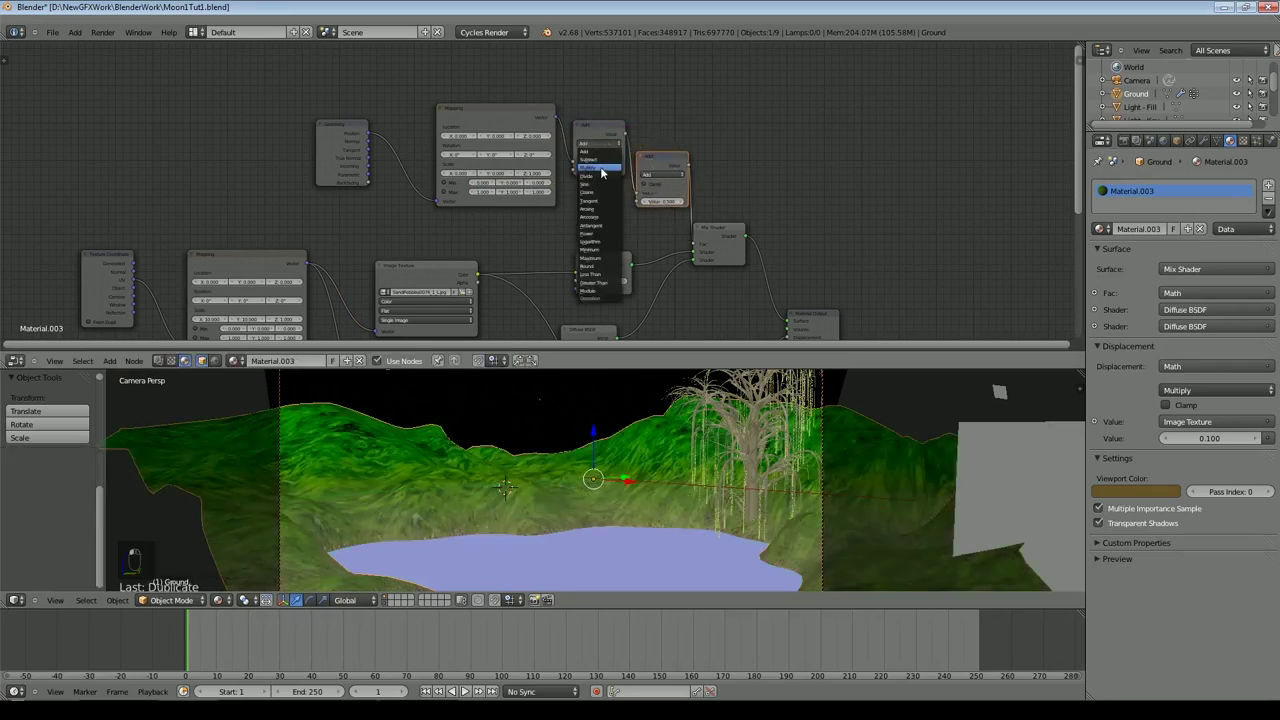
{"action": "left_click", "coordinate": [601, 172]}
{"action": "scroll", "coordinate": [462, 68], "scroll_direction": "up", "scroll_amount": 3}
{"action": "left_click_drag", "start_coordinate": [462, 68], "coordinate": [433, 68]}
{"action": "left_click", "coordinate": [603, 97]}
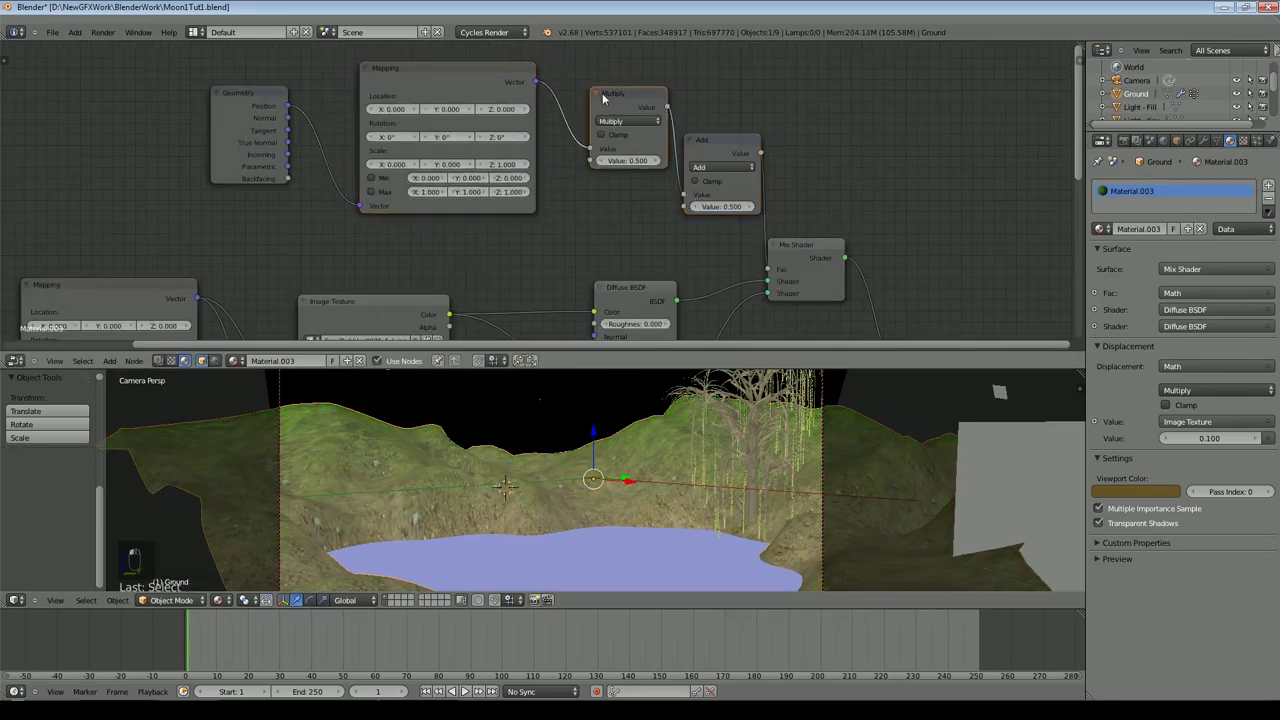
{"action": "left_click_drag", "start_coordinate": [603, 97], "coordinate": [591, 95]}
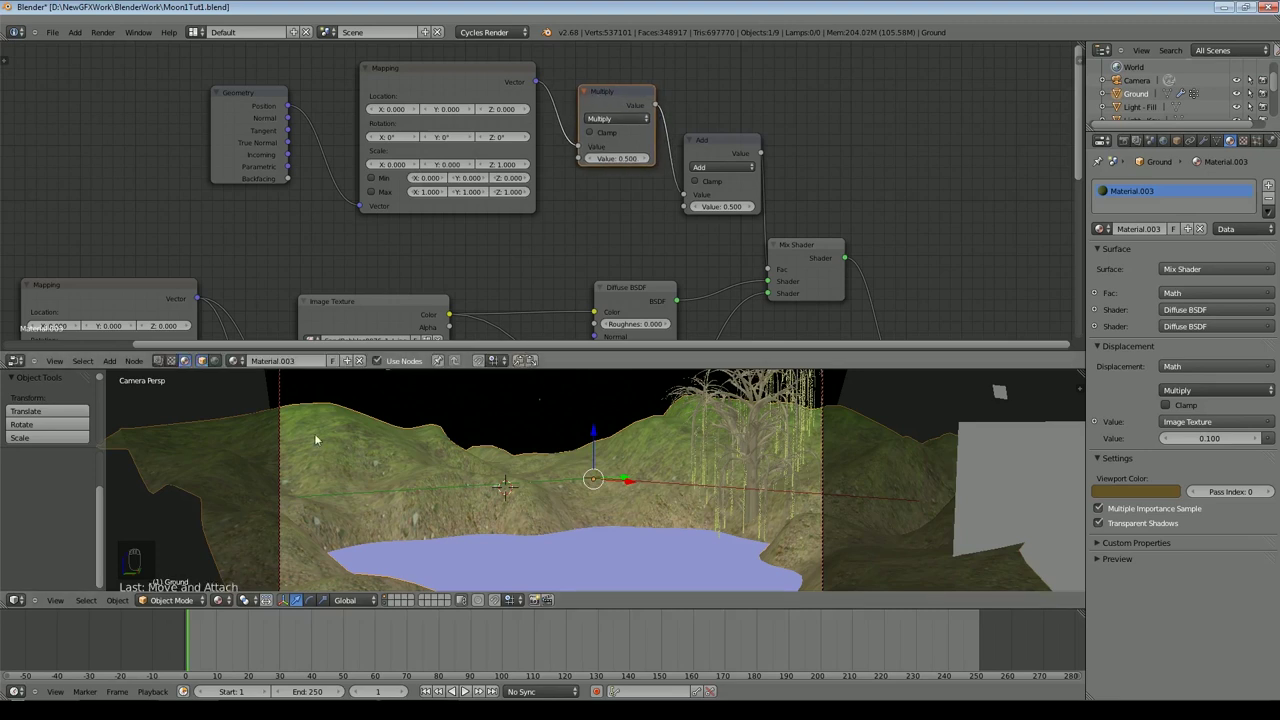
Step: Raise the Add node's value to 1.000 to try a stronger grass share
{"action": "left_click", "coordinate": [750, 207]}
{"action": "left_click", "coordinate": [750, 207]}
{"action": "left_click", "coordinate": [751, 207]}
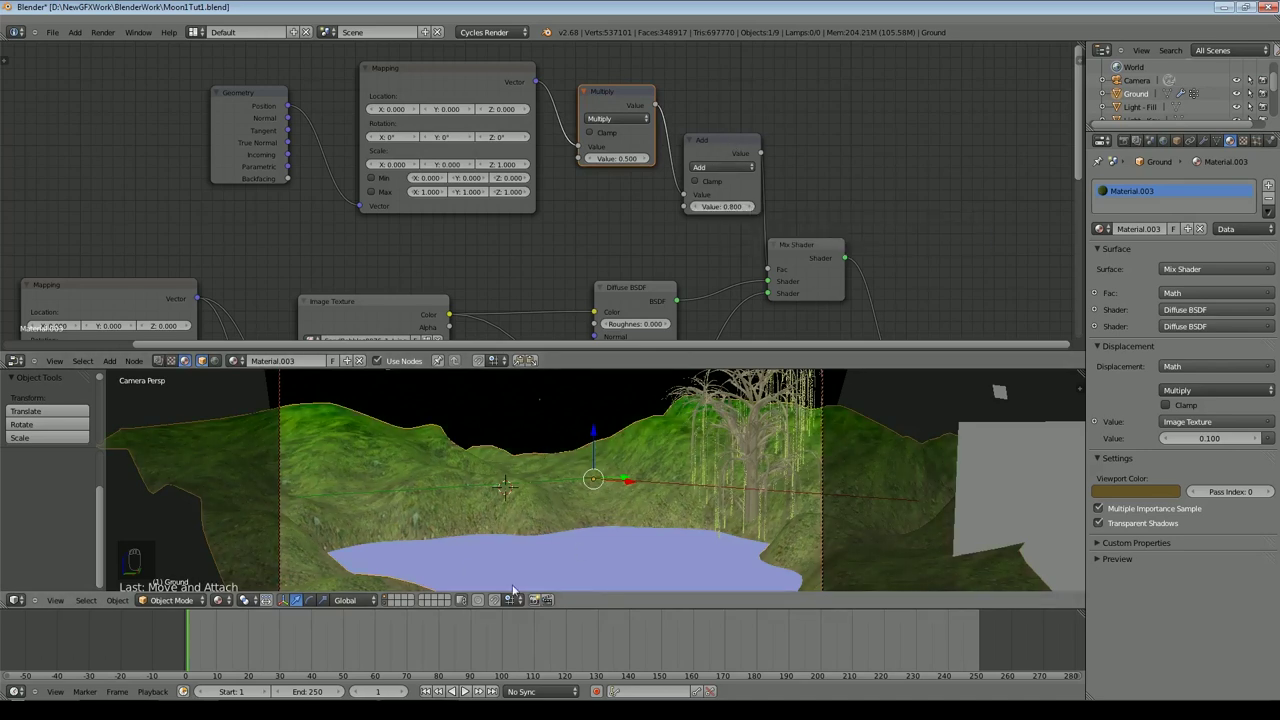
{"action": "left_click", "coordinate": [751, 207]}
{"action": "left_click", "coordinate": [751, 207]}
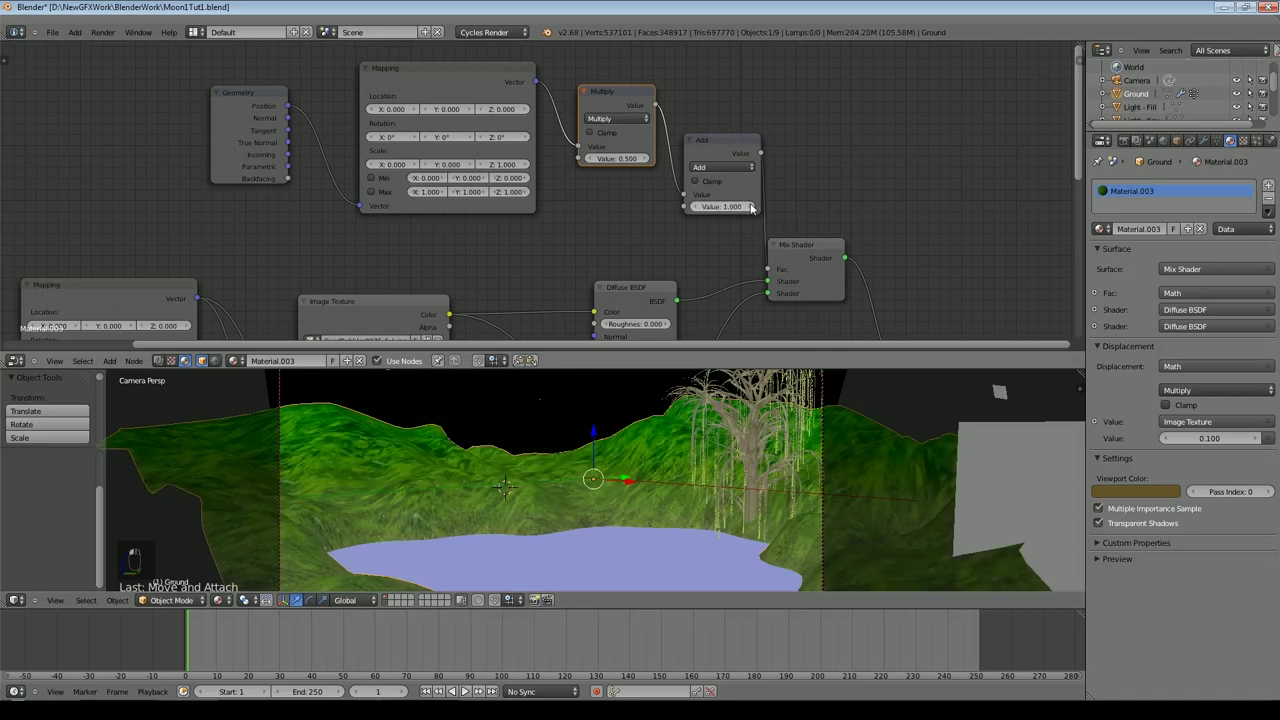
Step: Lower the Add node's value to 0.400 to try a stronger pebble share
{"action": "left_click", "coordinate": [703, 207]}
{"action": "left_click", "coordinate": [703, 207]}
{"action": "left_click", "coordinate": [703, 207]}
{"action": "left_click", "coordinate": [703, 207]}
{"action": "left_click", "coordinate": [703, 207]}
{"action": "left_click", "coordinate": [703, 207]}
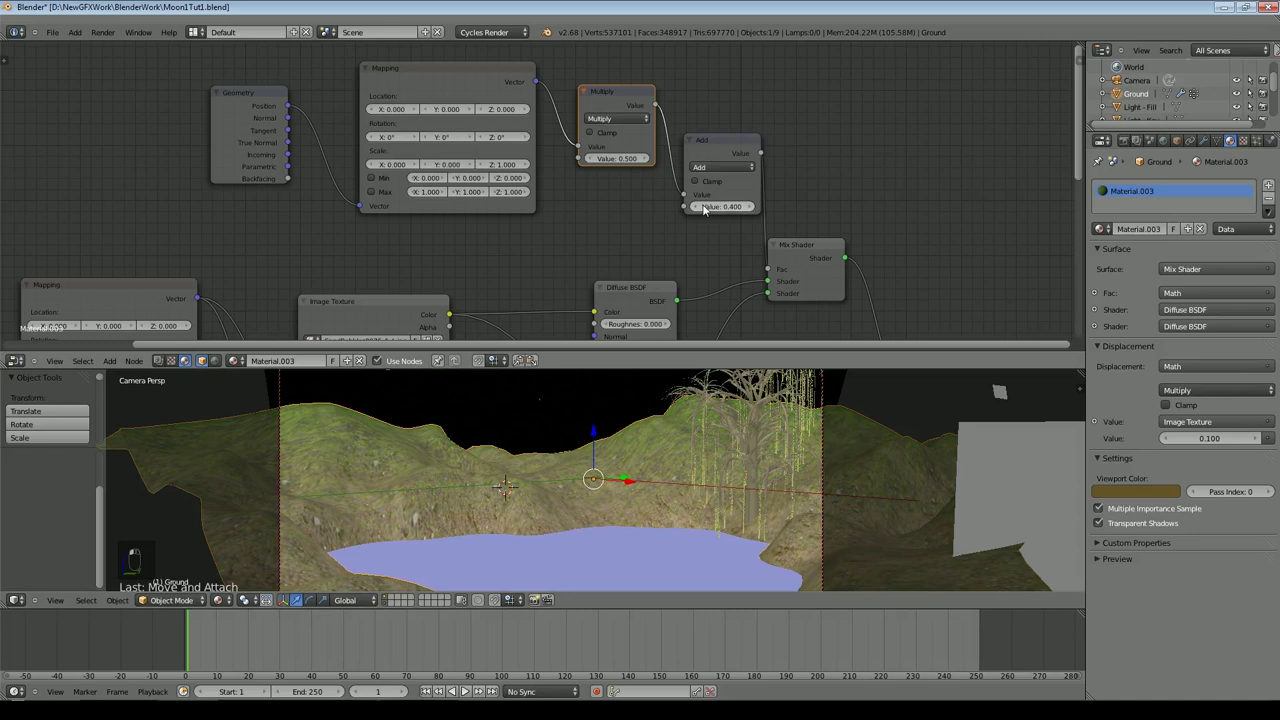
{"action": "left_click", "coordinate": [751, 207]}
Step: Try a value of 1.720 on the Multiply node between the Mapping and Add nodes
{"action": "left_click", "coordinate": [644, 159]}
{"action": "left_click", "coordinate": [644, 159]}
{"action": "left_click", "coordinate": [644, 159]}
{"action": "left_click", "coordinate": [644, 159]}
{"action": "left_click", "coordinate": [644, 159]}
{"action": "mouse_move", "coordinate": [630, 160]}
{"action": "left_mouse_down"}
{"action": "mouse_move", "coordinate": [616, 165]}
{"action": "mouse_move", "coordinate": [628, 163]}
{"action": "left_mouse_up"}
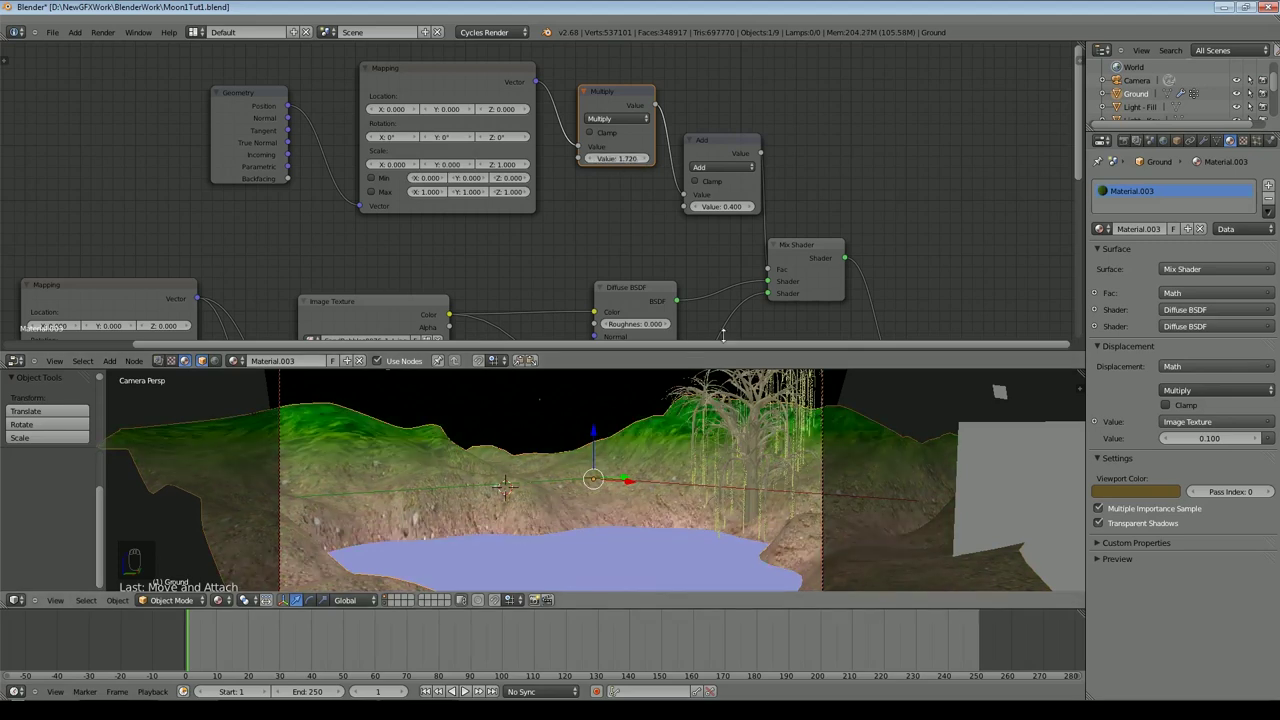
Step: Try a value of 0.900 on the Add node feeding the Mix Shader factor
{"action": "left_click", "coordinate": [750, 208]}
{"action": "left_click", "coordinate": [750, 208]}
{"action": "left_click", "coordinate": [750, 208]}
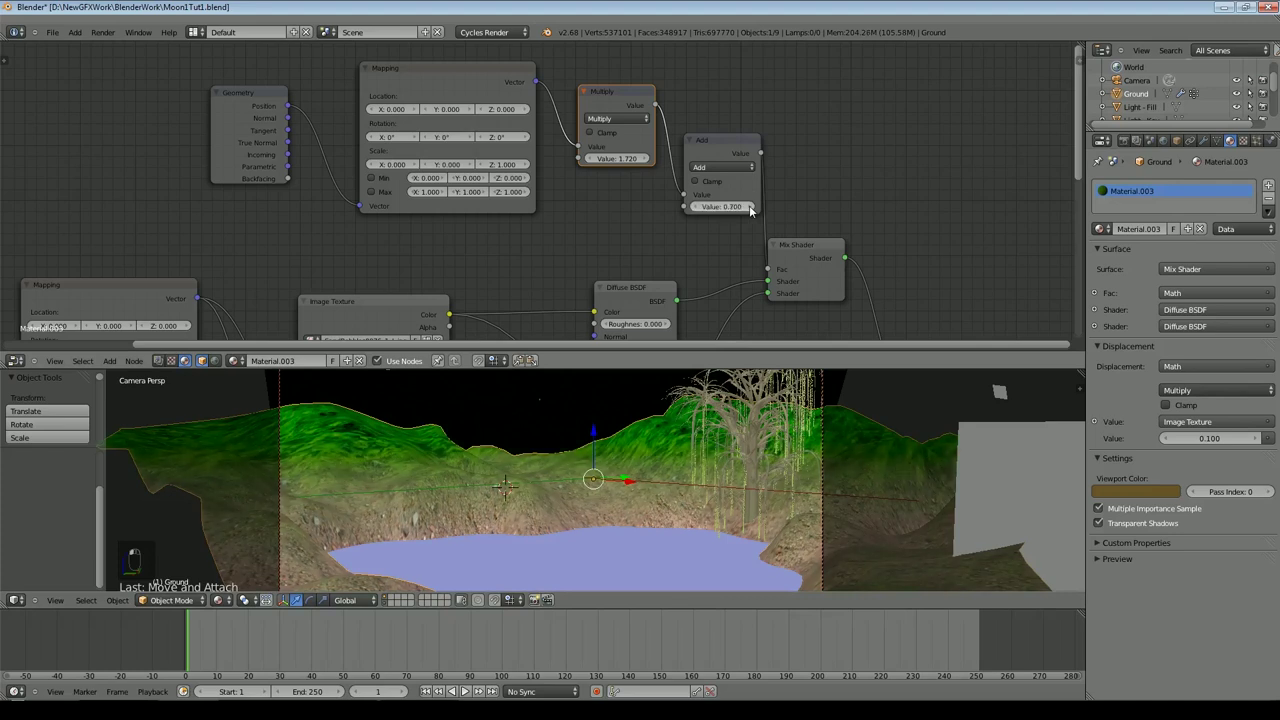
{"action": "left_click", "coordinate": [750, 208]}
{"action": "left_click", "coordinate": [750, 208]}
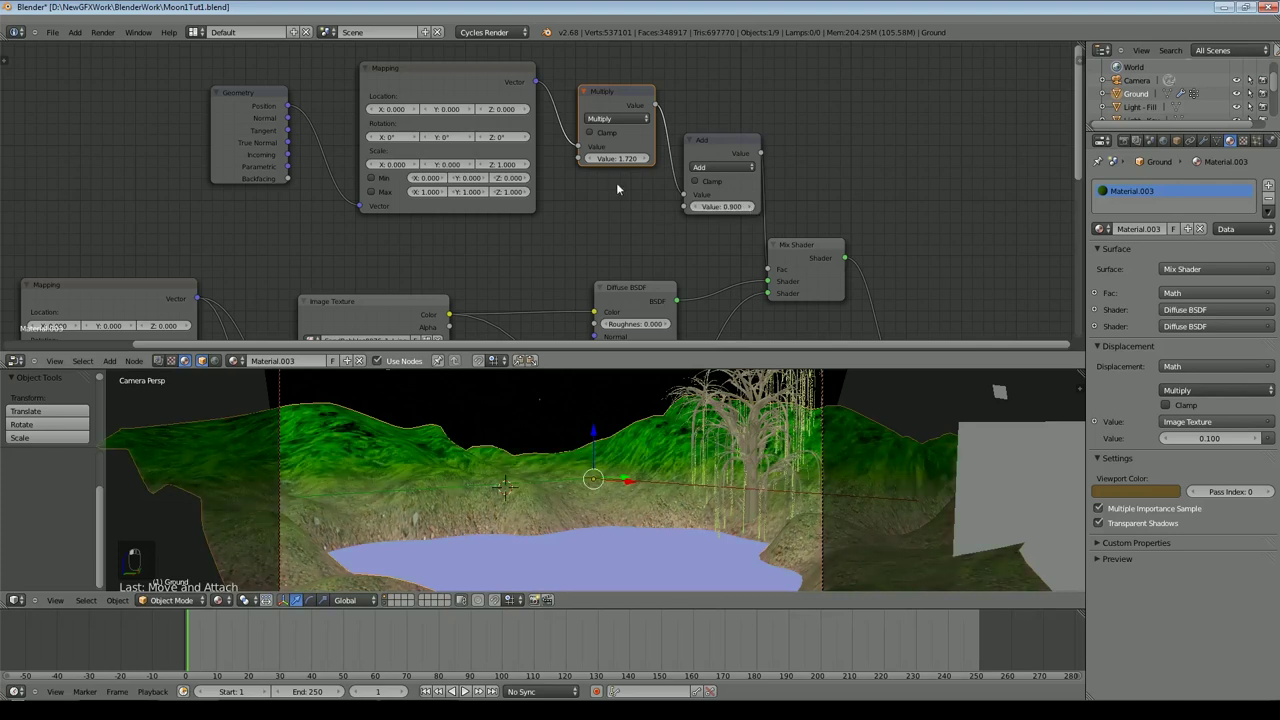
Step: Set the Multiply node's value to 1.020 and the Add node's value to 0.600
{"action": "left_click", "coordinate": [588, 160]}
{"action": "left_click", "coordinate": [694, 207]}
{"action": "left_click", "coordinate": [694, 207]}
{"action": "left_click", "coordinate": [694, 207]}
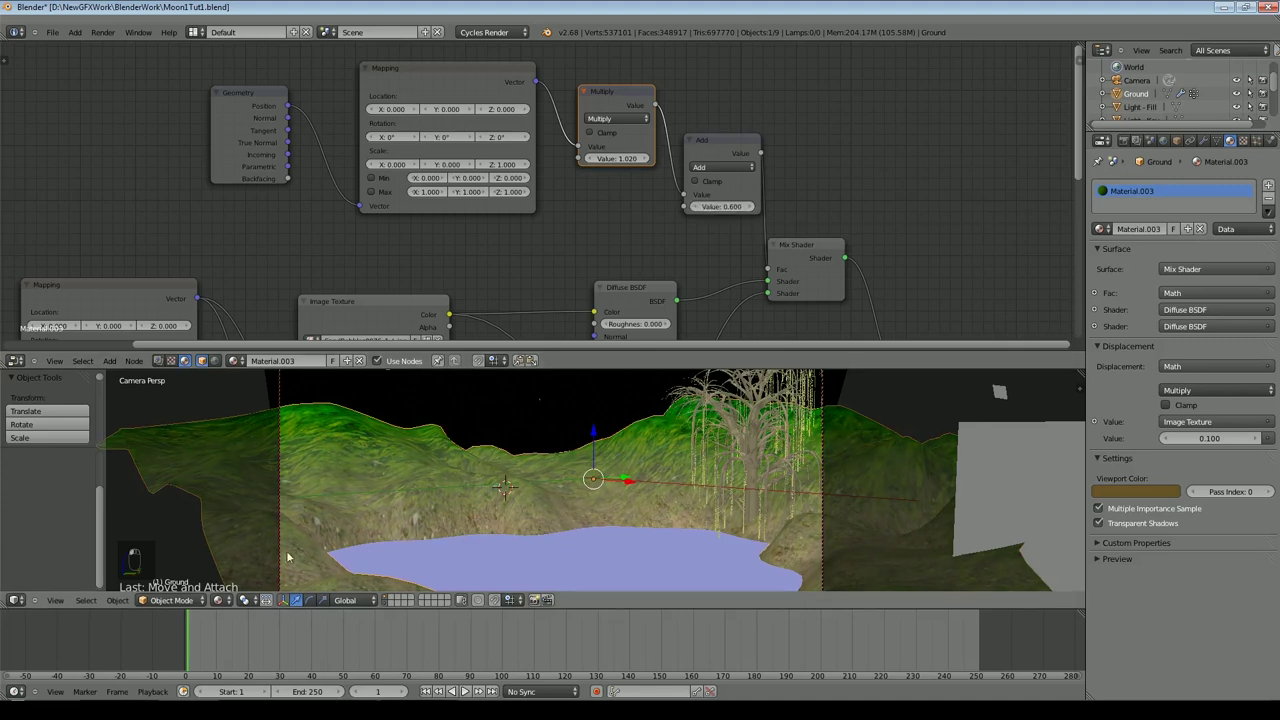
Step: Expand the 3D view over the Node Editor area and inspect the ground blend from above and from several angles
{"action": "key", "text": "KP_7"}
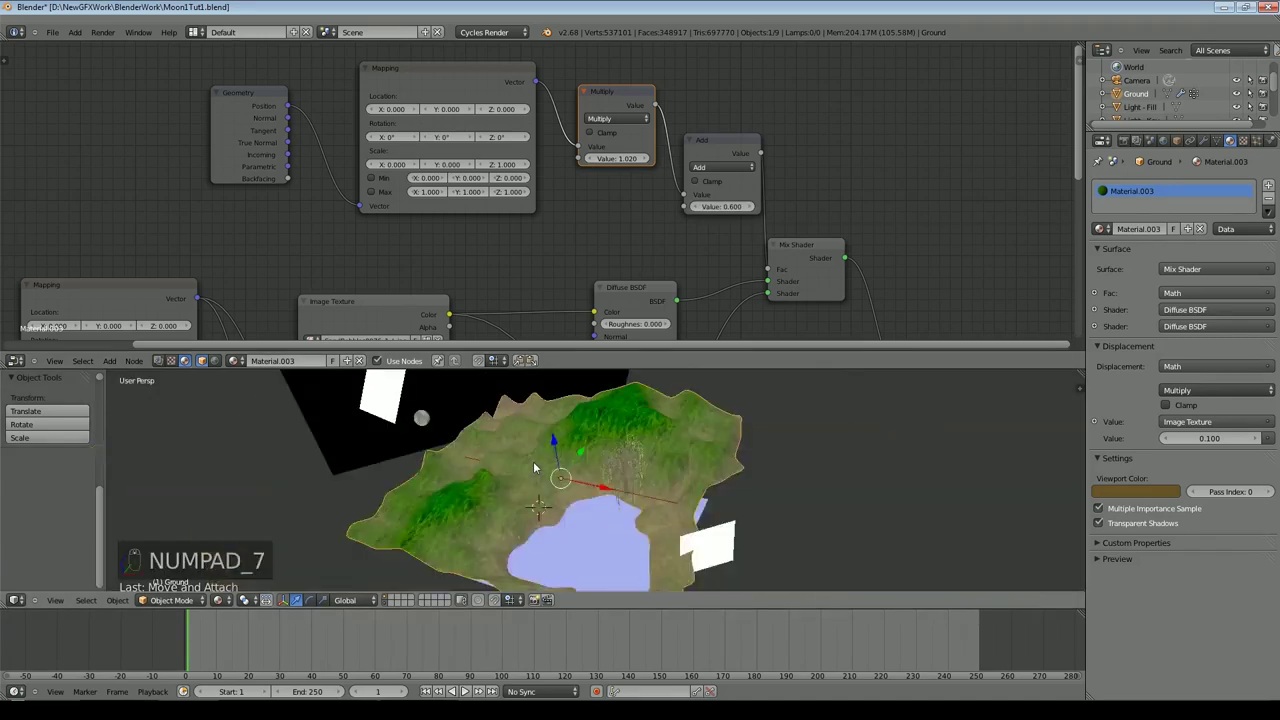
{"action": "left_click_drag", "start_coordinate": [1081, 372], "coordinate": [1000, 250]}
{"action": "scroll", "coordinate": [645, 391], "scroll_direction": "up", "scroll_amount": 4}
{"action": "scroll", "coordinate": [645, 391], "scroll_direction": "up", "scroll_amount": 1}
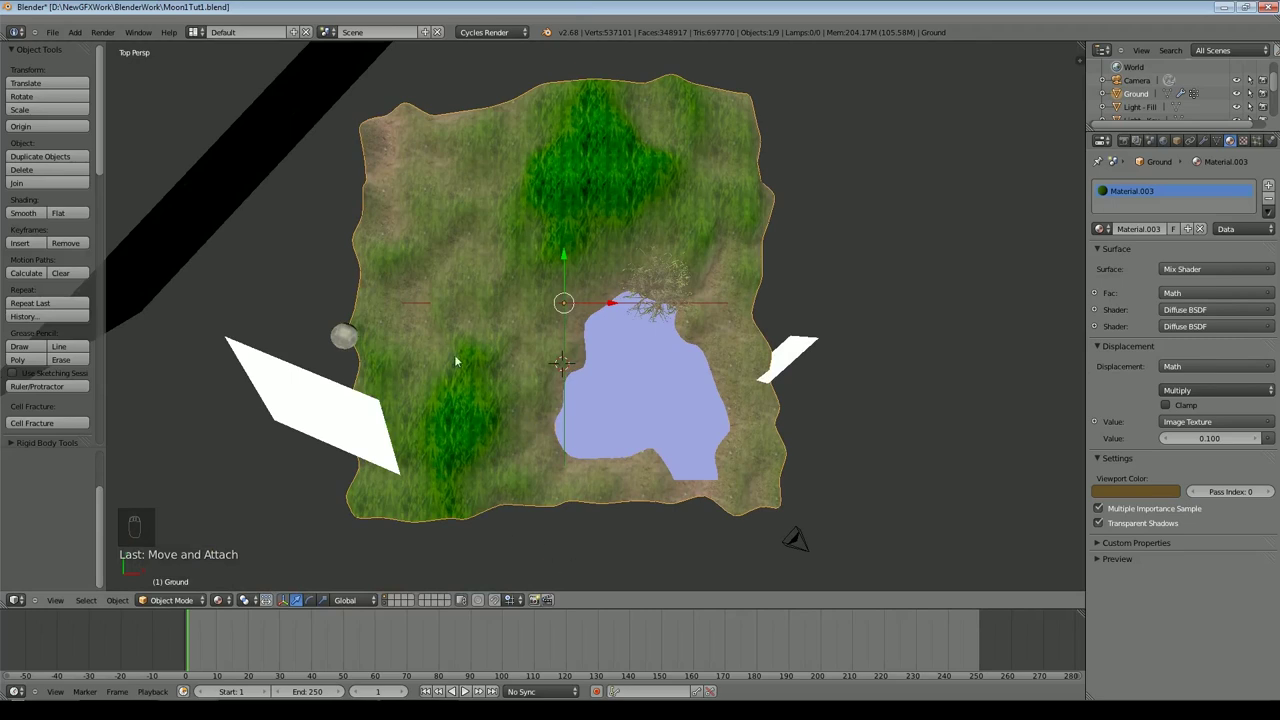
{"action": "middle_click_drag", "start_coordinate": [566, 192], "coordinate": [400, 122]}
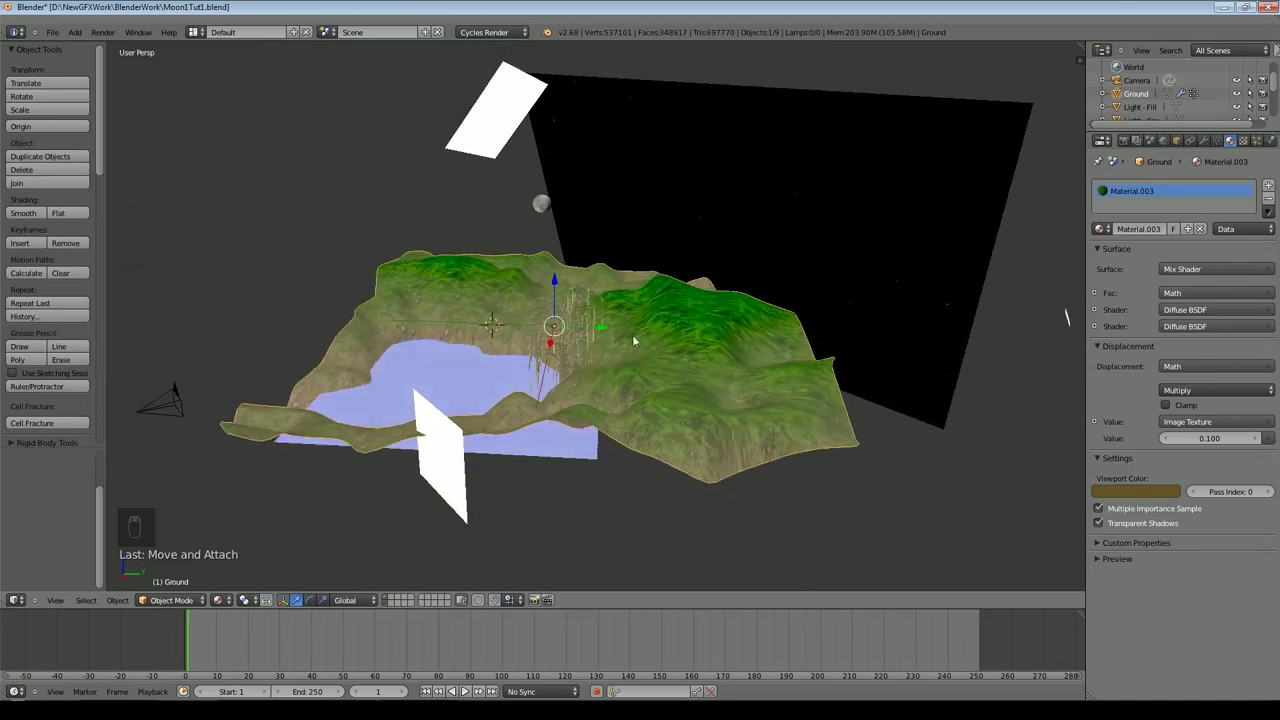
{"action": "middle_click_drag", "start_coordinate": [553, 322], "coordinate": [594, 160]}
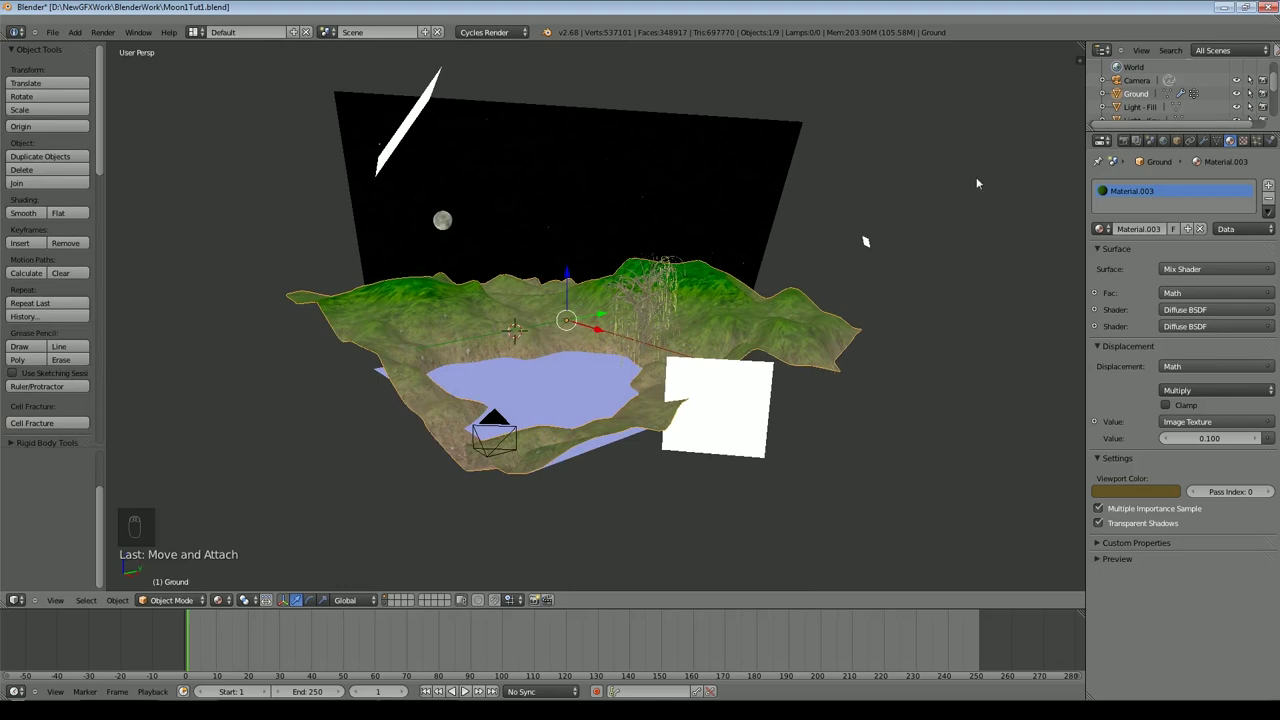
Step: Change the enlarged area to a Node Editor showing the ground's material nodes and move the Material Output away from the Mix Shader
{"action": "left_click", "coordinate": [16, 600]}
{"action": "left_click", "coordinate": [50, 435]}
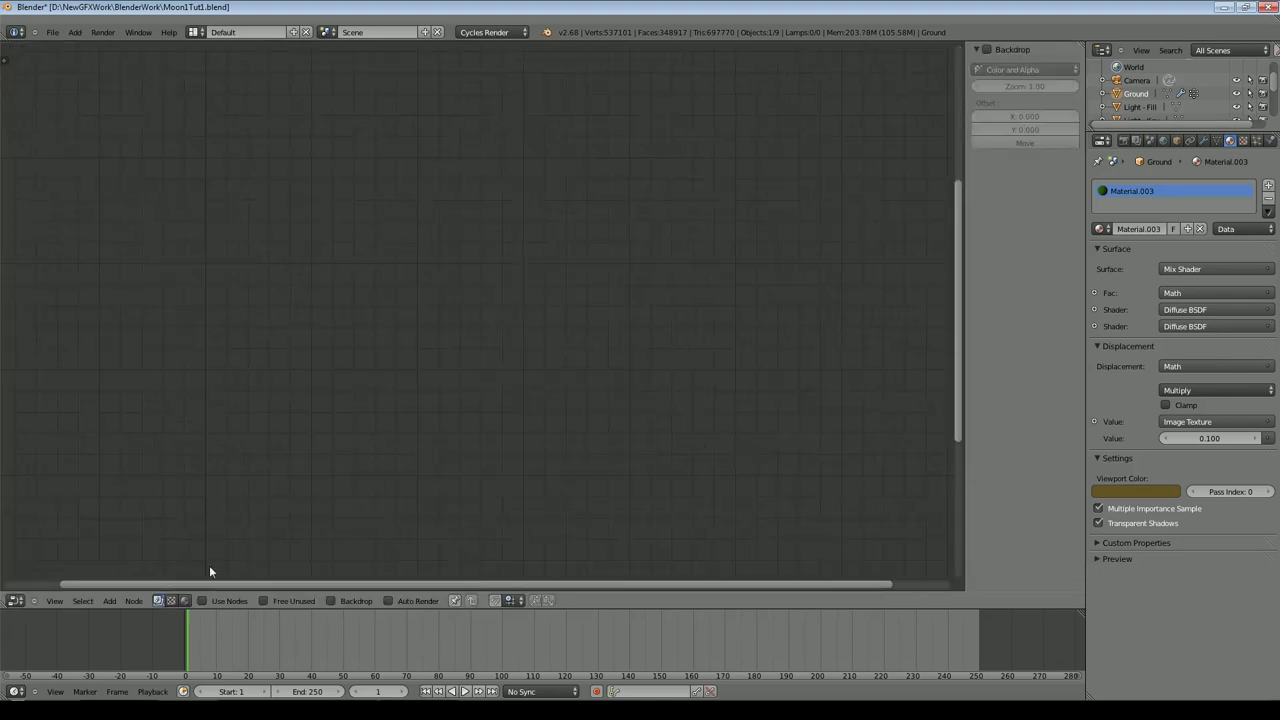
{"action": "left_click", "coordinate": [184, 600]}
{"action": "scroll", "coordinate": [535, 450], "scroll_direction": "down", "scroll_amount": 4}
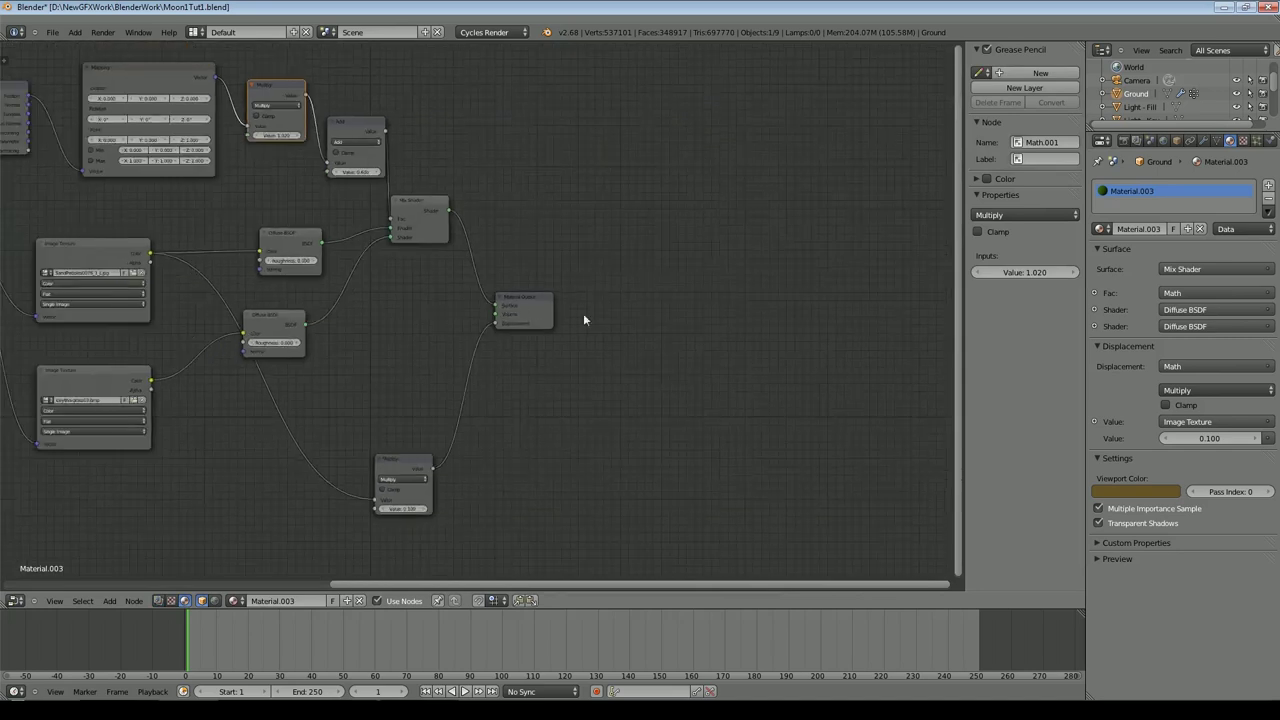
{"action": "middle_click_drag", "start_coordinate": [683, 297], "coordinate": [727, 333]}
{"action": "left_click_drag", "start_coordinate": [614, 381], "coordinate": [717, 396]}
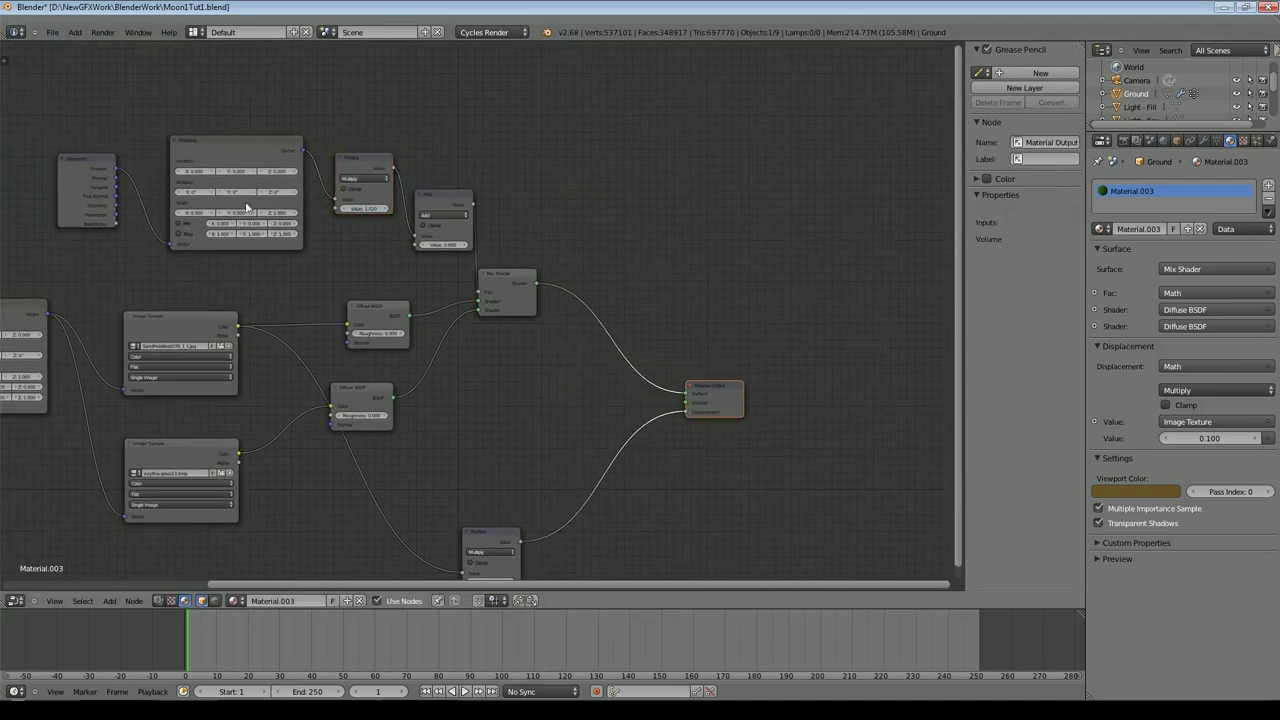
Step: Spread out the upper node row by repositioning the Geometry, Mapping, Multiply and Add nodes
{"action": "left_click_drag", "start_coordinate": [269, 142], "coordinate": [234, 136]}
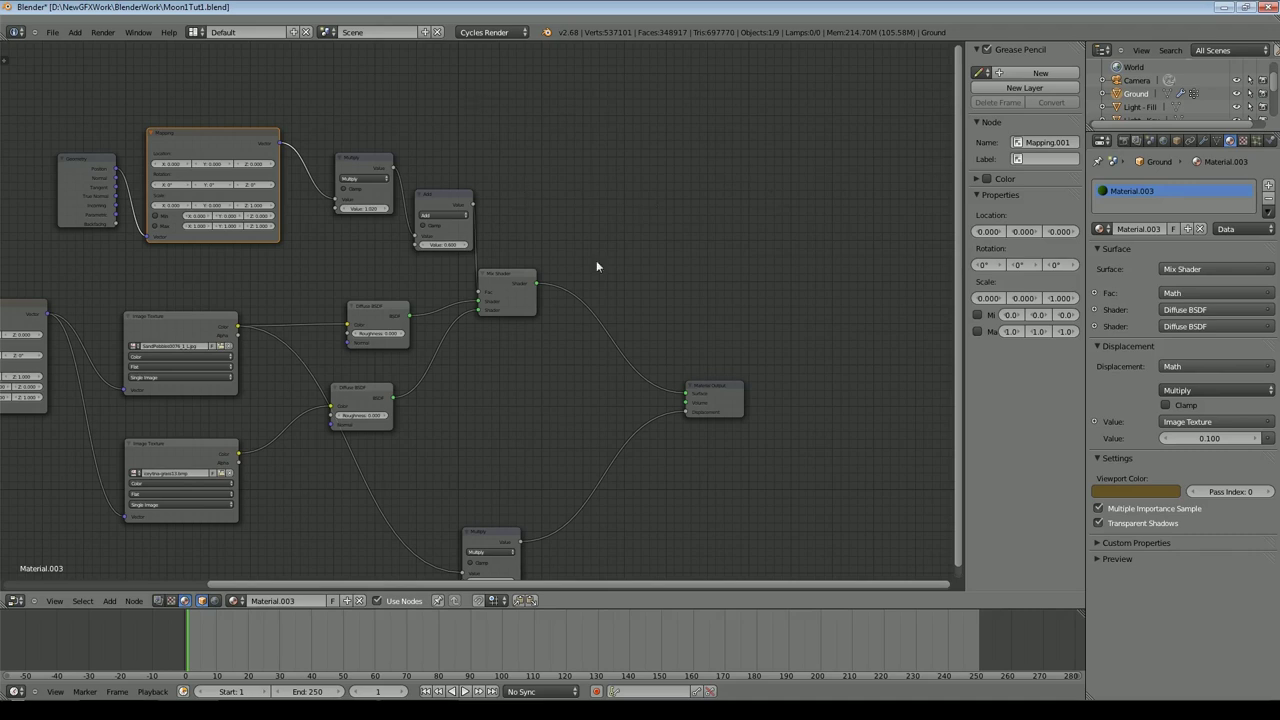
{"action": "scroll", "coordinate": [610, 342], "scroll_direction": "down", "scroll_amount": 2}
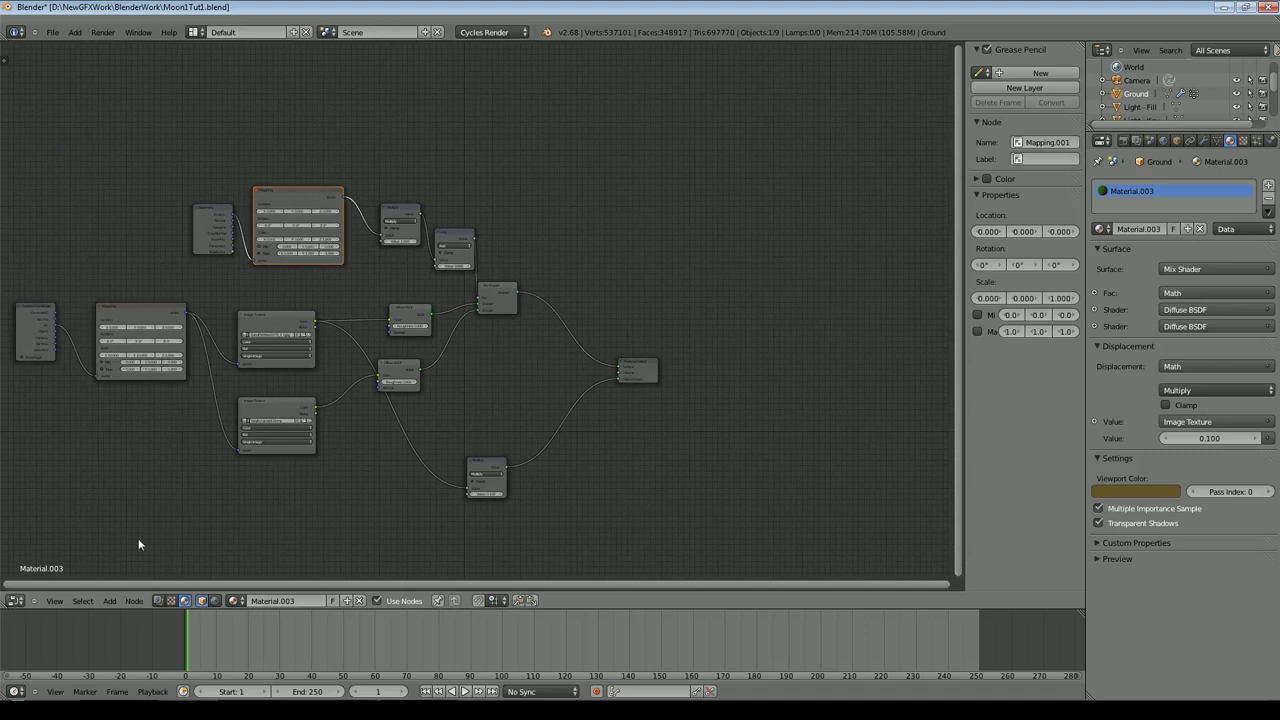
{"action": "left_click", "coordinate": [15, 604]}
{"action": "left_click_drag", "start_coordinate": [195, 211], "coordinate": [130, 195]}
{"action": "left_click_drag", "start_coordinate": [300, 198], "coordinate": [253, 188]}
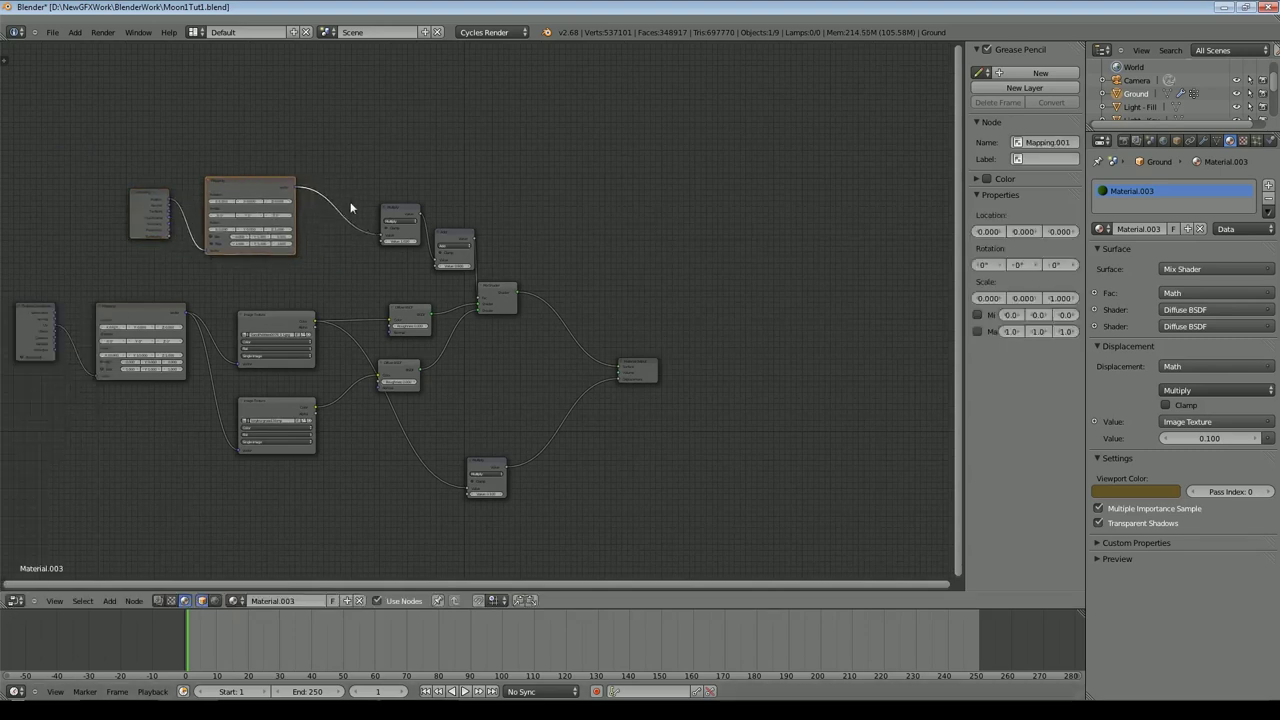
{"action": "left_click", "coordinate": [391, 211]}
{"action": "left_click_drag", "start_coordinate": [391, 211], "coordinate": [354, 199]}
{"action": "left_click_drag", "start_coordinate": [445, 235], "coordinate": [432, 223]}
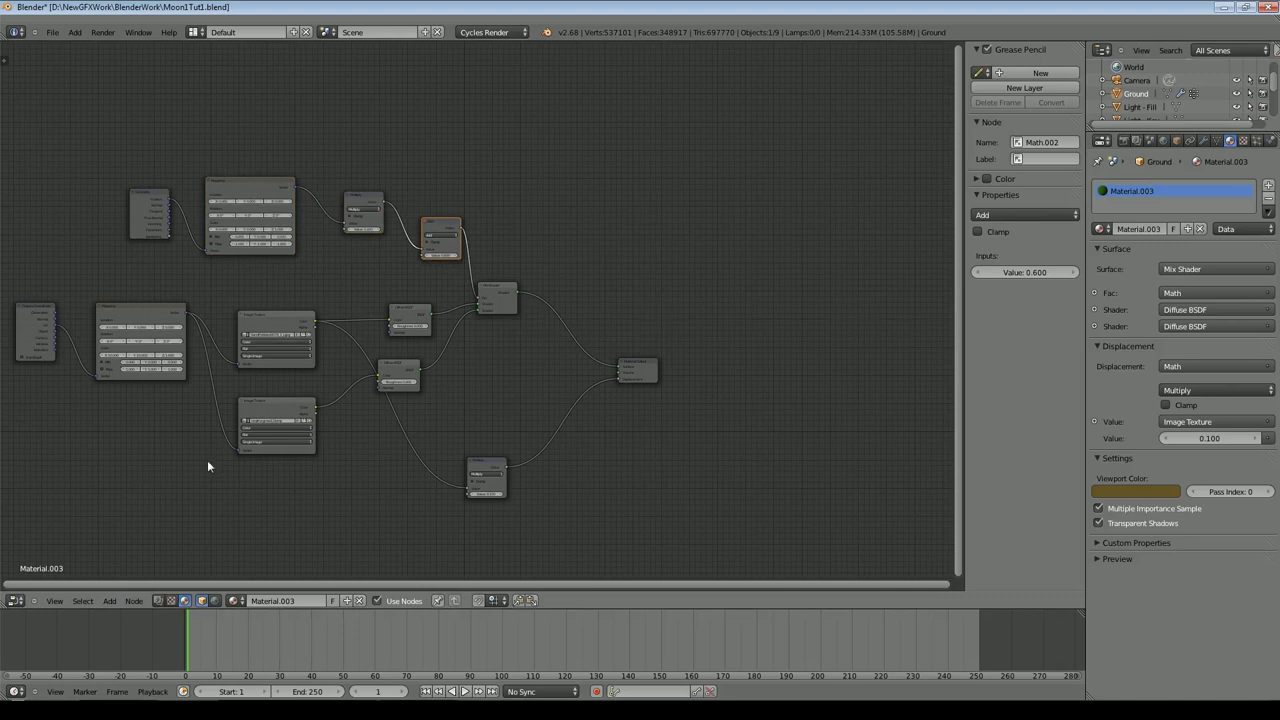
Step: Change the area back to the 3D view, check the landscape and save the blend file
{"action": "left_click", "coordinate": [15, 600]}
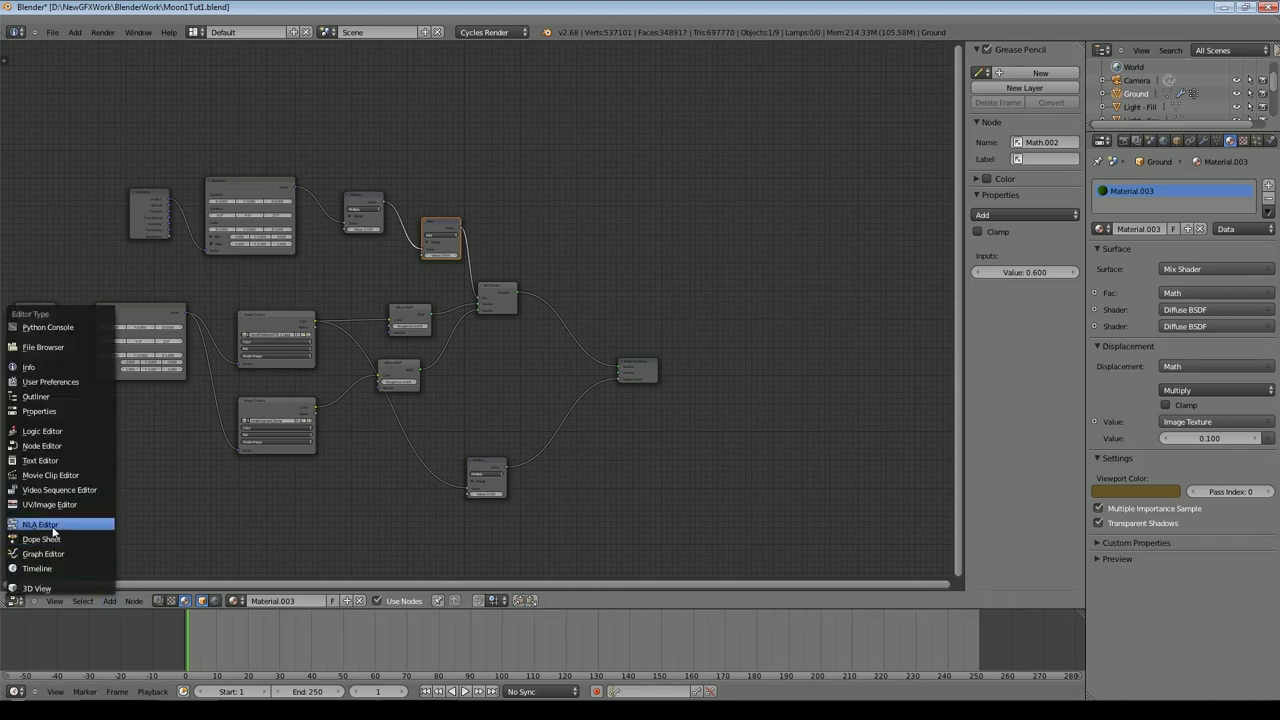
{"action": "left_click", "coordinate": [37, 588]}
{"action": "scroll", "coordinate": [820, 251], "scroll_direction": "down", "scroll_amount": 3}
{"action": "middle_click_drag", "start_coordinate": [555, 424], "coordinate": [548, 420]}
{"action": "scroll", "coordinate": [548, 420], "scroll_direction": "up", "scroll_amount": 2}
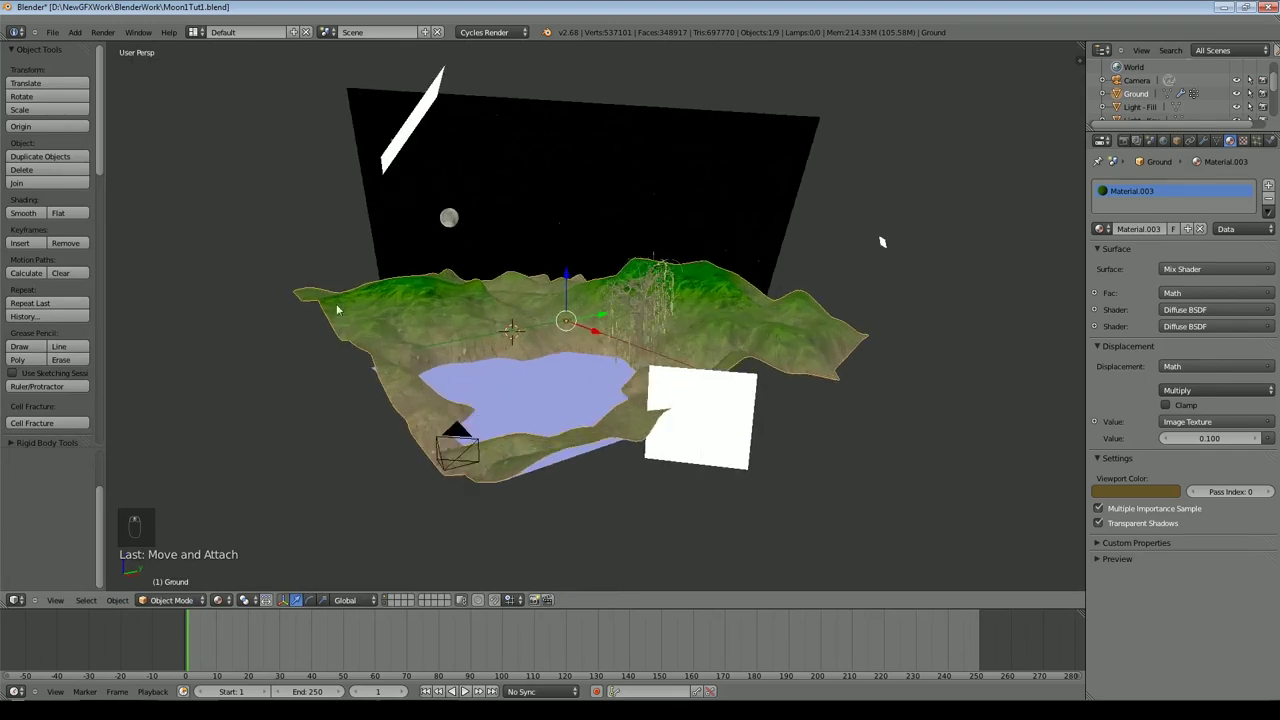
{"action": "left_click", "coordinate": [52, 32]}
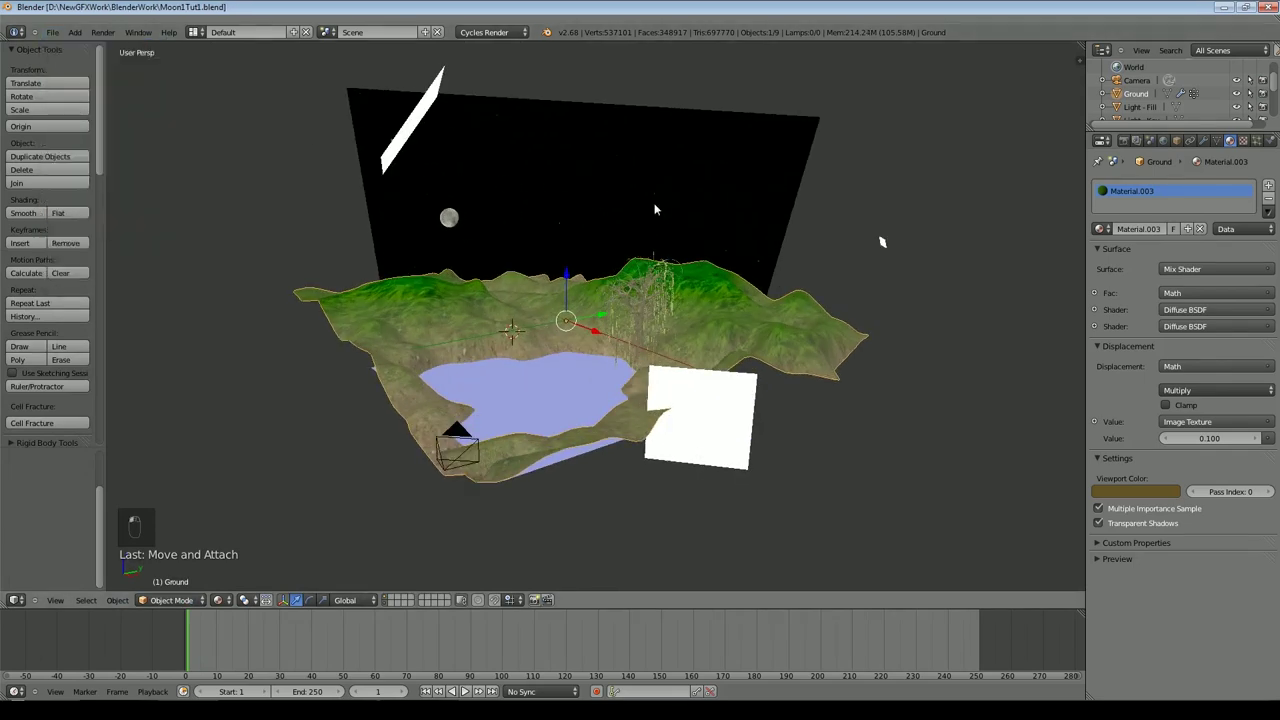
Step: Check the rendered pond scene up close through the camera, and return the viewport to Solid shading
{"action": "key", "text": "KP_0"}
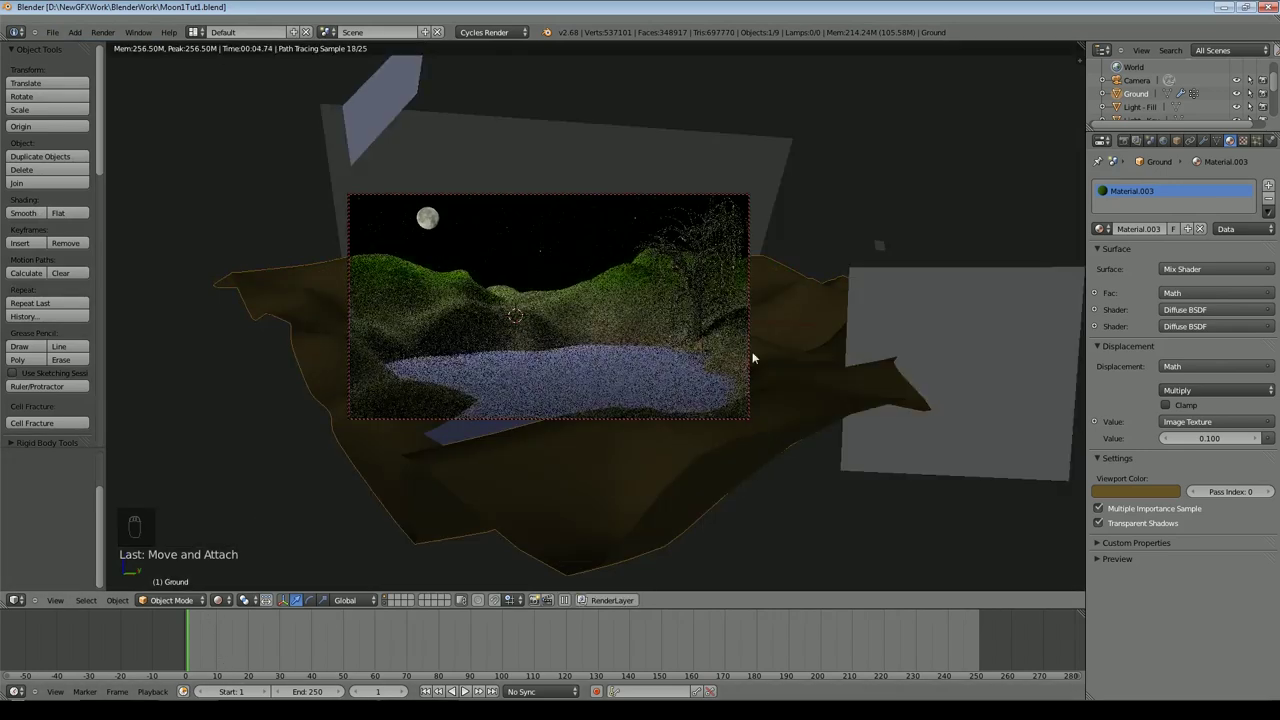
{"action": "scroll", "coordinate": [752, 357], "scroll_direction": "up", "scroll_amount": 5}
{"action": "scroll", "coordinate": [752, 357], "scroll_direction": "down", "scroll_amount": 3}
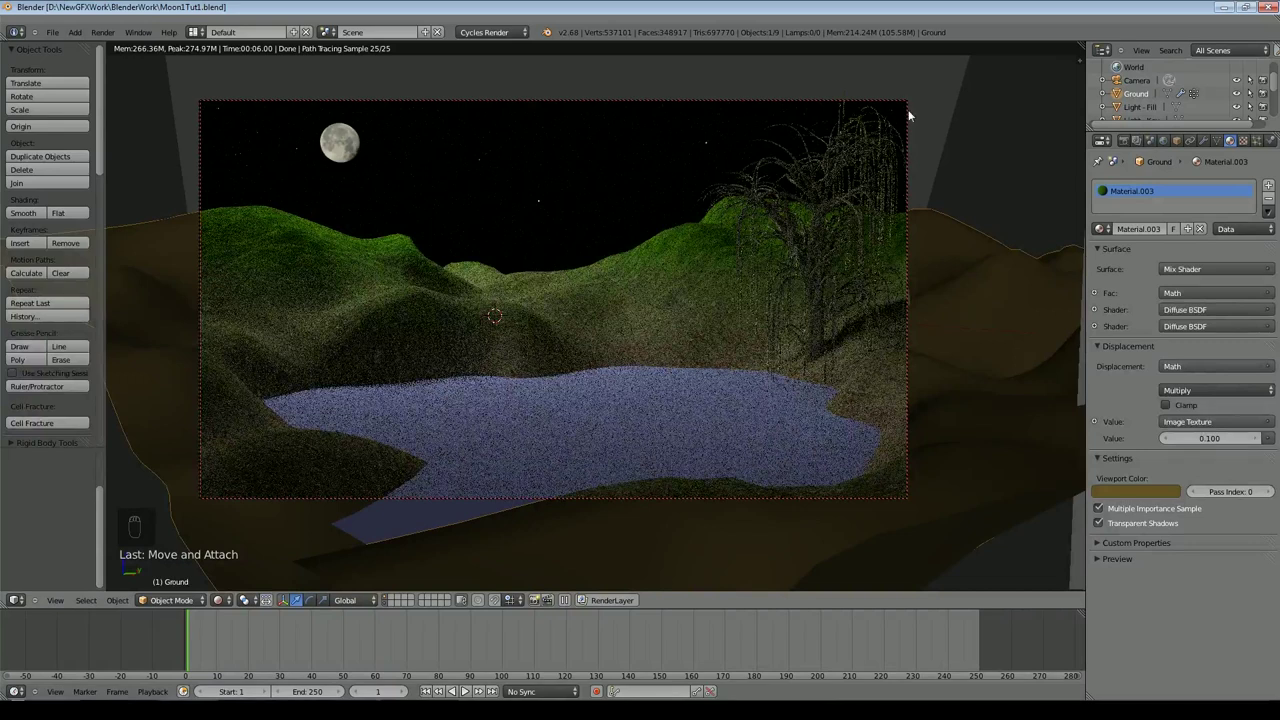
{"action": "left_click", "coordinate": [219, 600]}
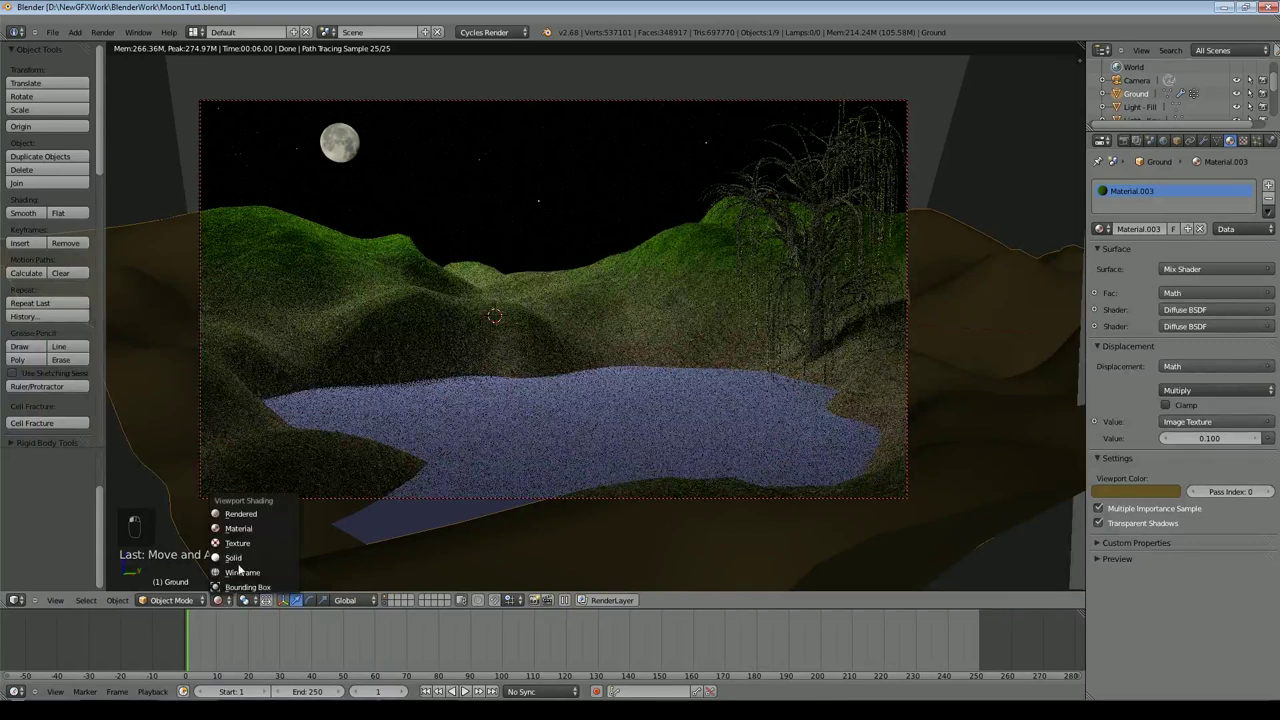
{"action": "left_click", "coordinate": [240, 560]}
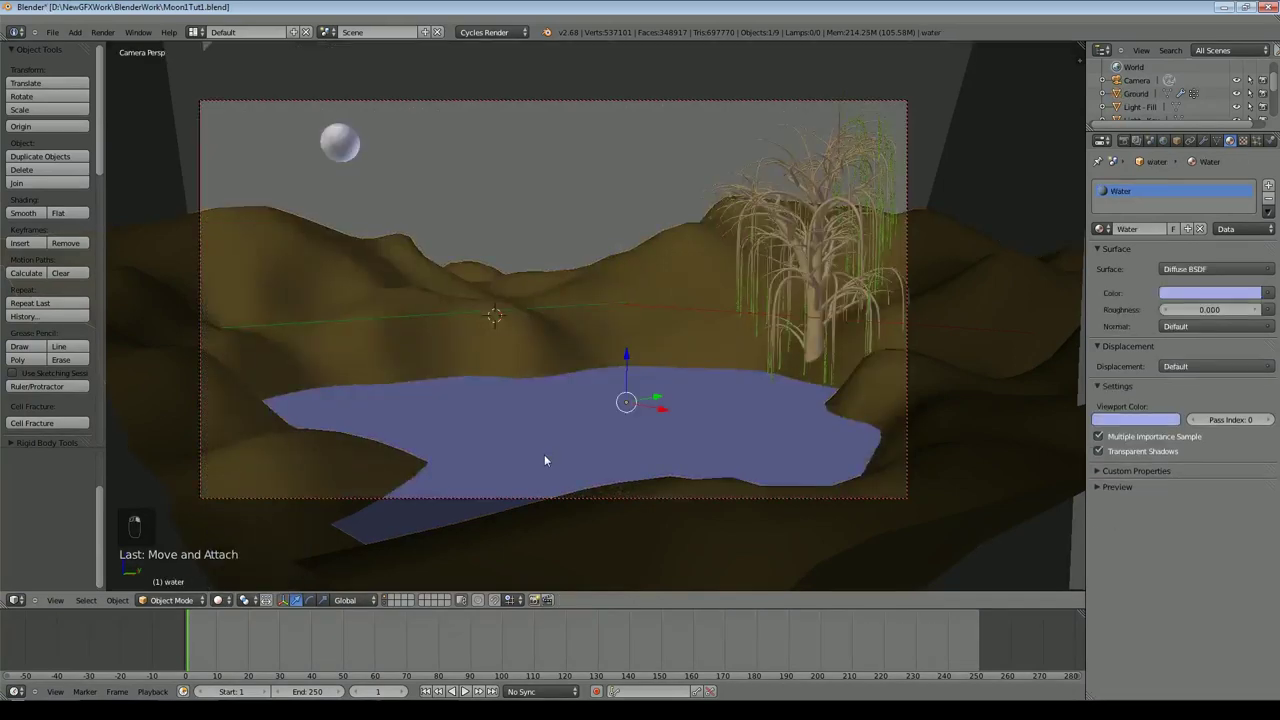
Step: Select the water plane and change its material's surface shader to Glass BSDF with an IOR of 1.33
{"action": "right_click", "coordinate": [544, 454]}
{"action": "middle_click_drag", "start_coordinate": [544, 454], "coordinate": [686, 531]}
{"action": "scroll", "coordinate": [686, 533], "scroll_direction": "down", "scroll_amount": 3}
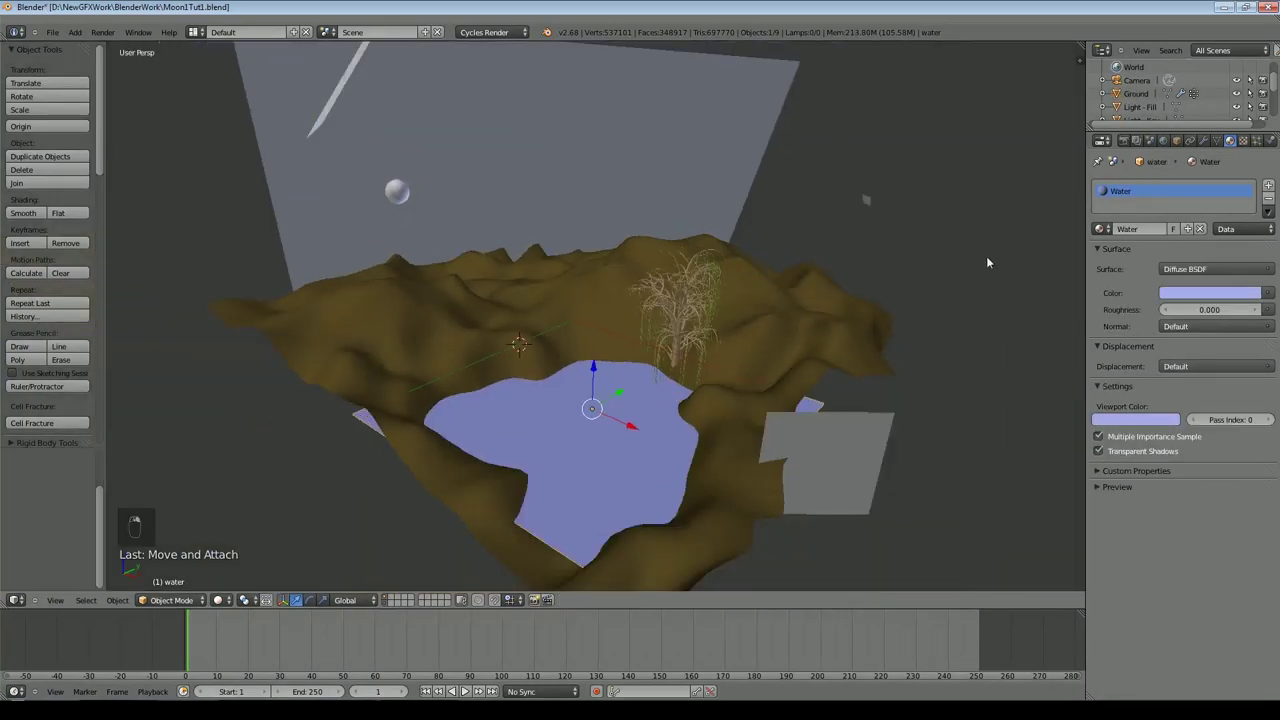
{"action": "left_click", "coordinate": [1192, 270]}
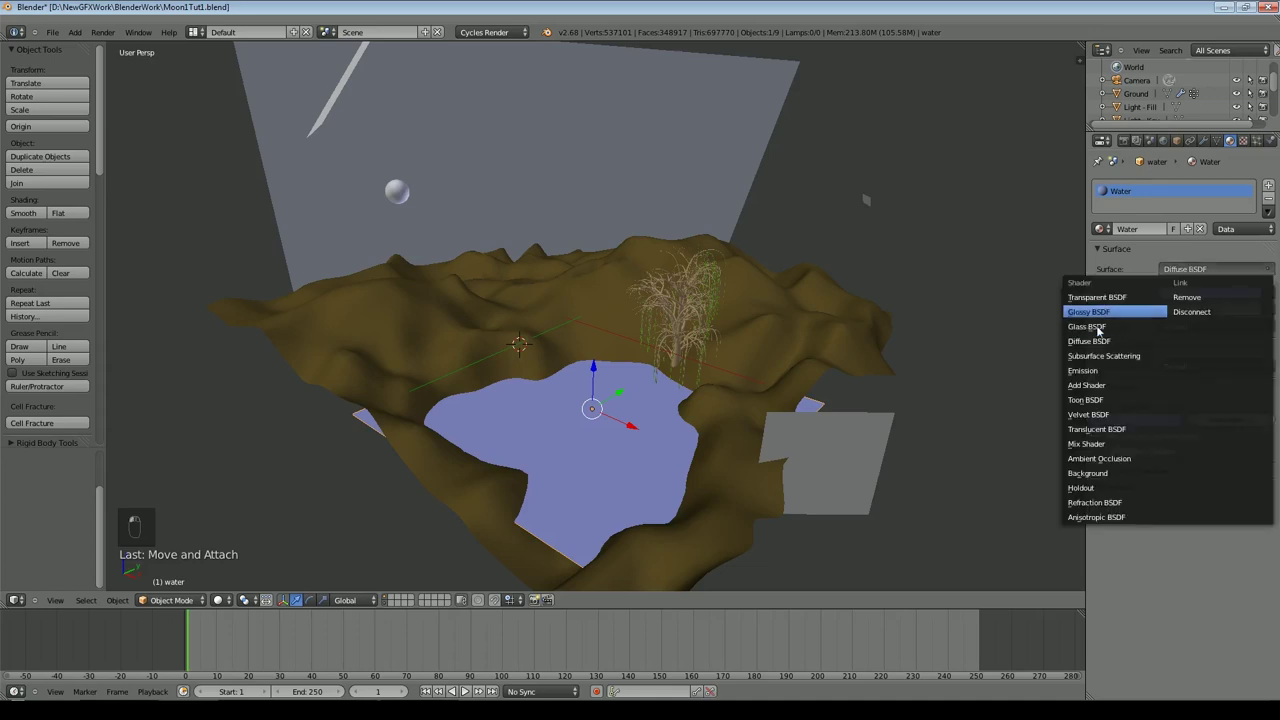
{"action": "left_click", "coordinate": [1096, 327]}
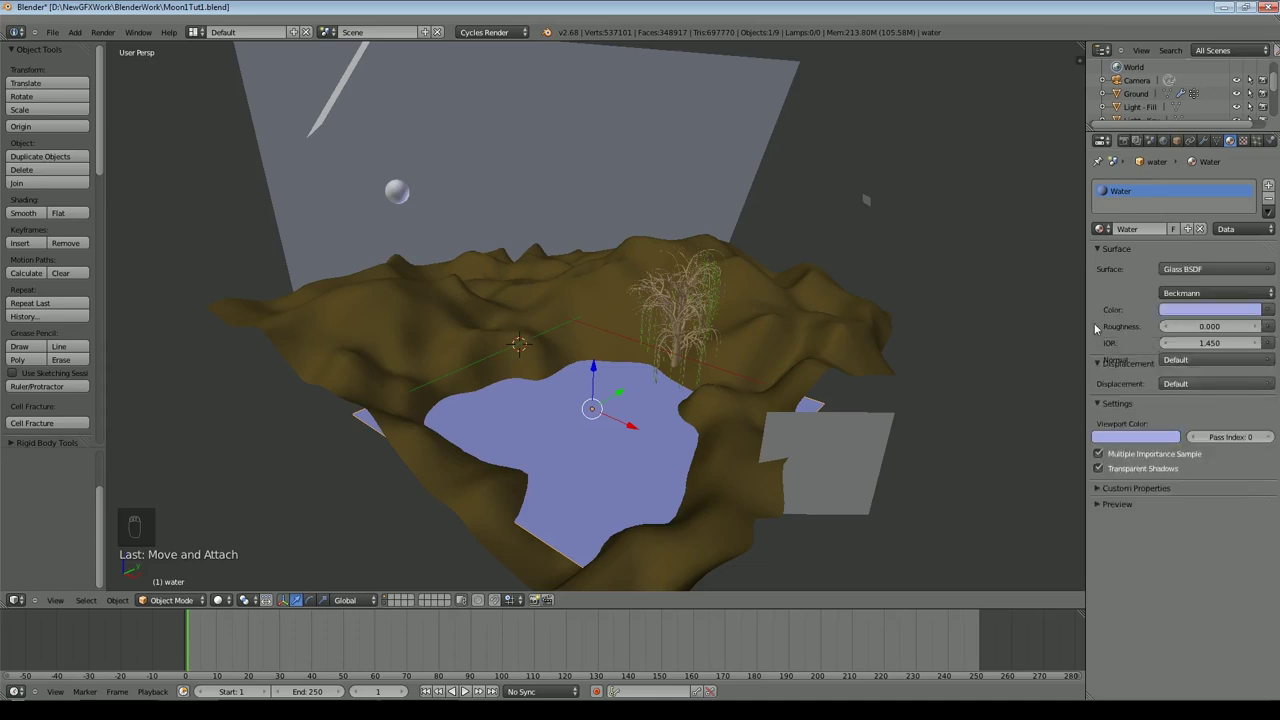
{"action": "left_click", "coordinate": [1204, 345]}
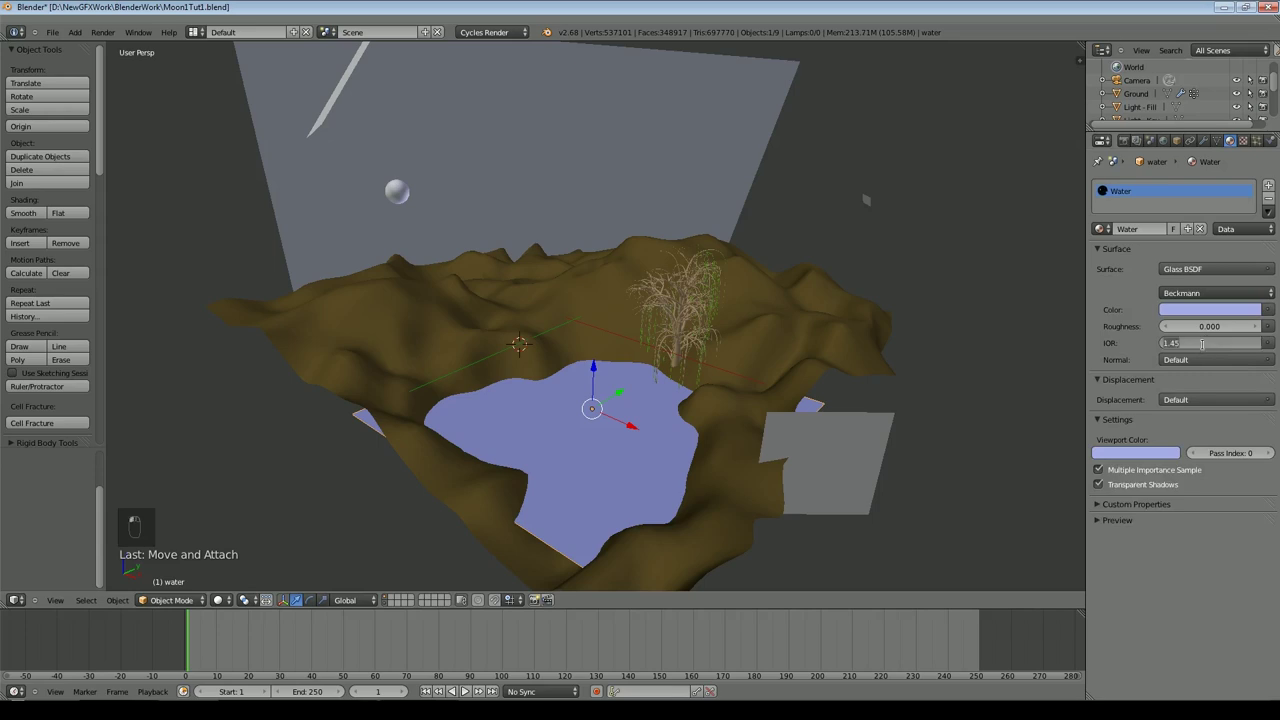
{"action": "type", "text": "1.33"}
{"action": "key", "text": "Return"}
Step: Preview the camera view in Rendered shading and set the water's colour to near white, R 0.987, G 0.973, B 1.000
{"action": "key", "text": "KP_0"}
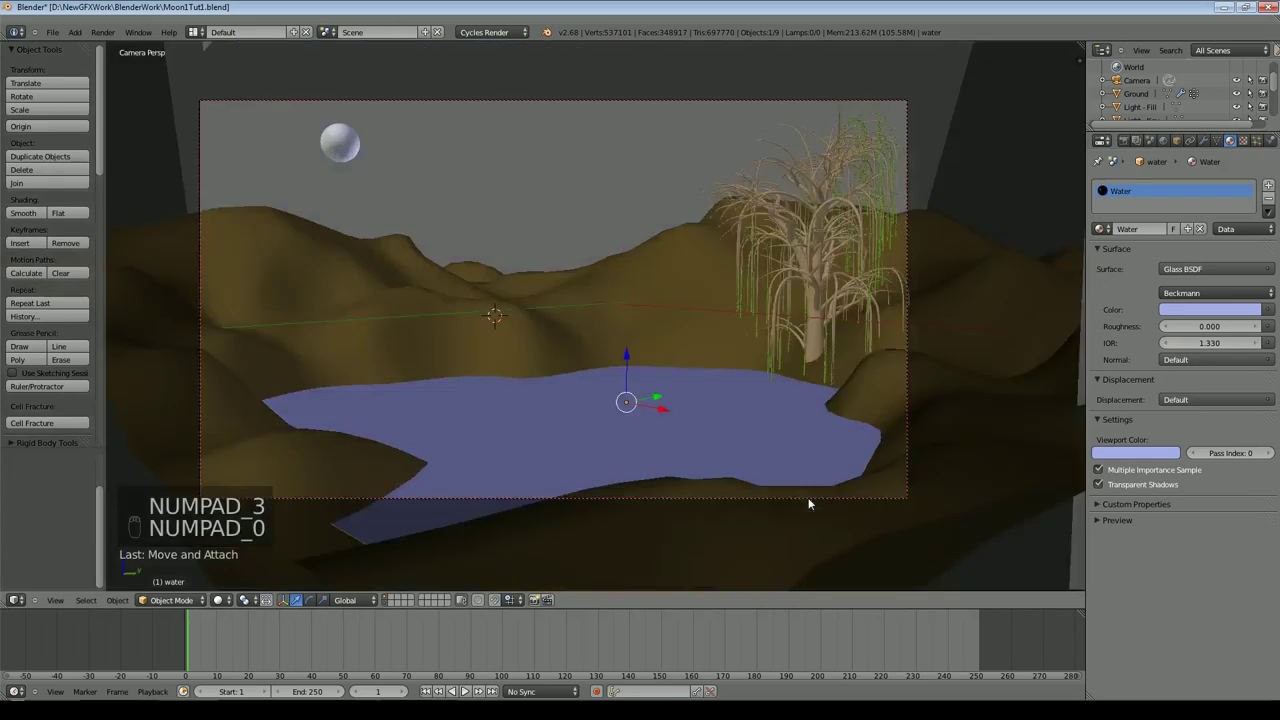
{"action": "left_click", "coordinate": [220, 600]}
{"action": "left_click", "coordinate": [238, 515]}
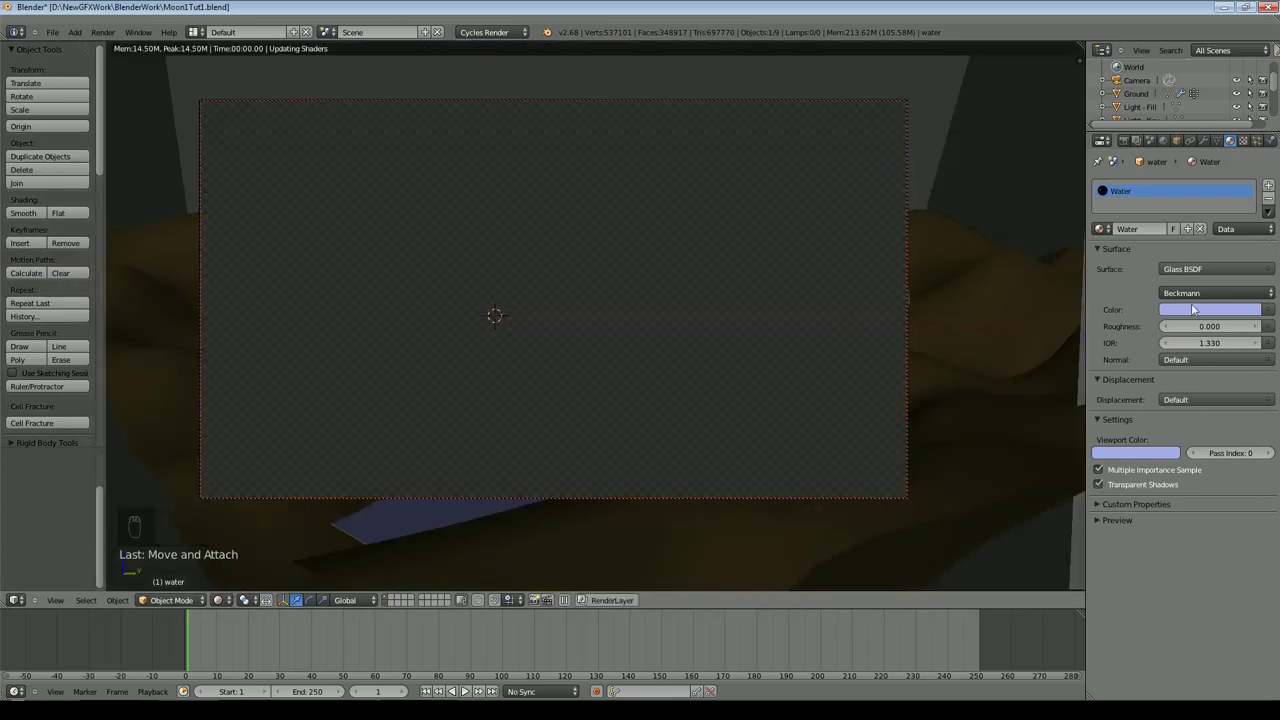
{"action": "left_click", "coordinate": [1192, 311]}
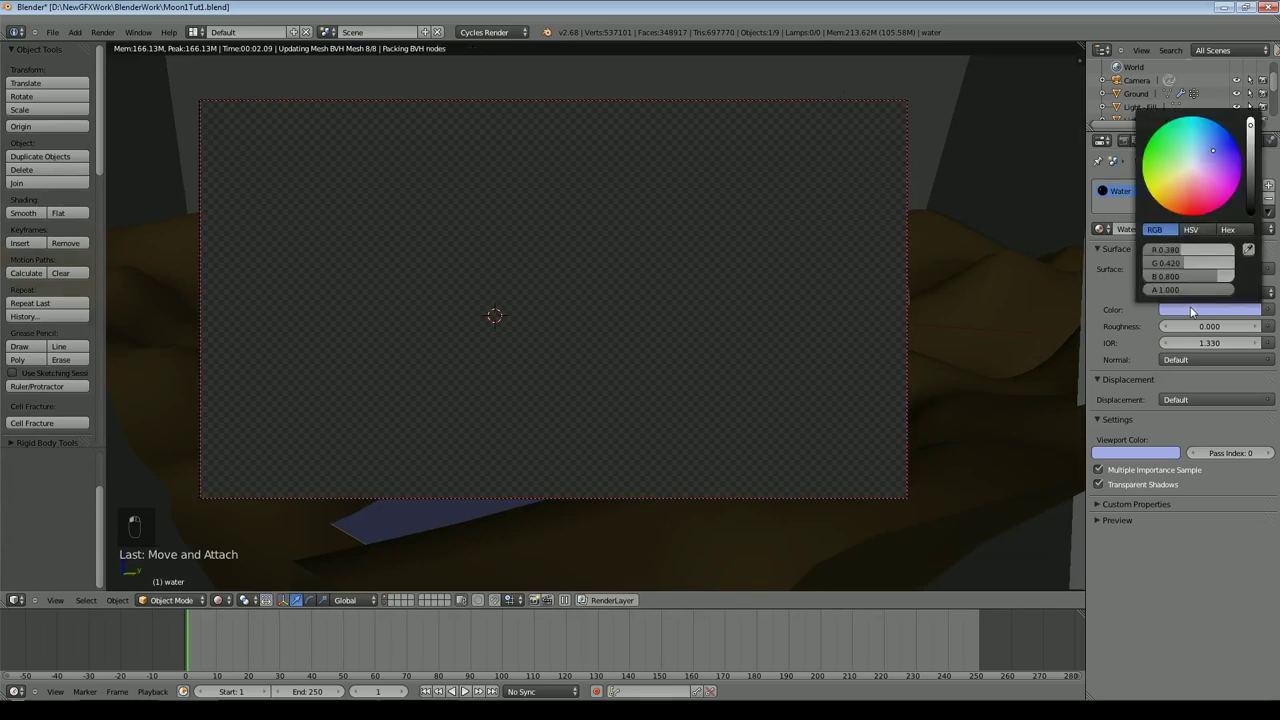
{"action": "left_click", "coordinate": [1193, 166]}
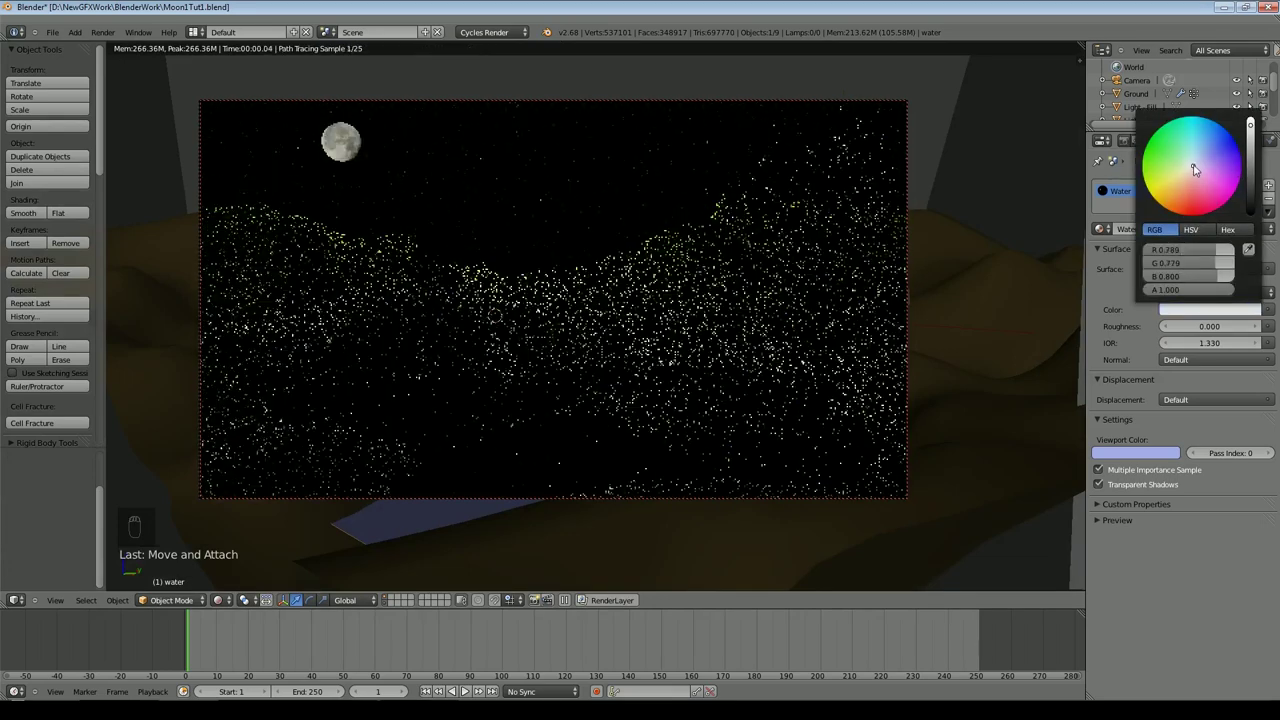
{"action": "left_click", "coordinate": [1250, 122]}
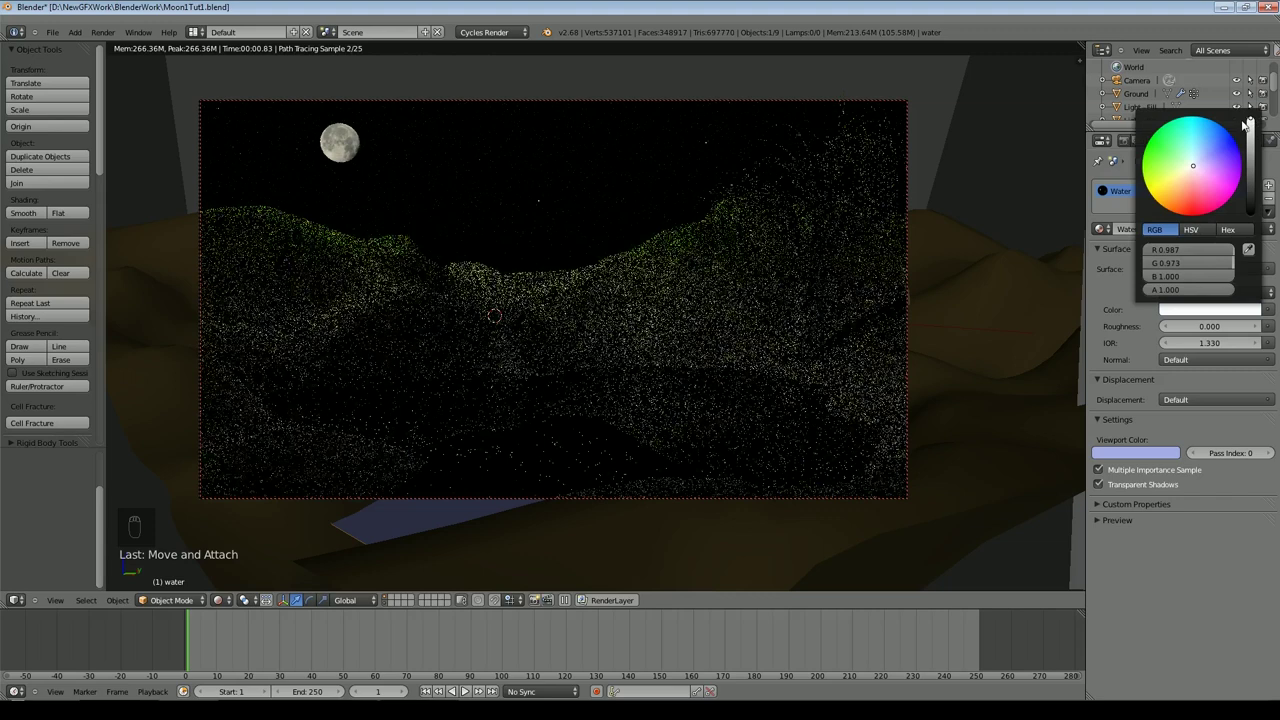
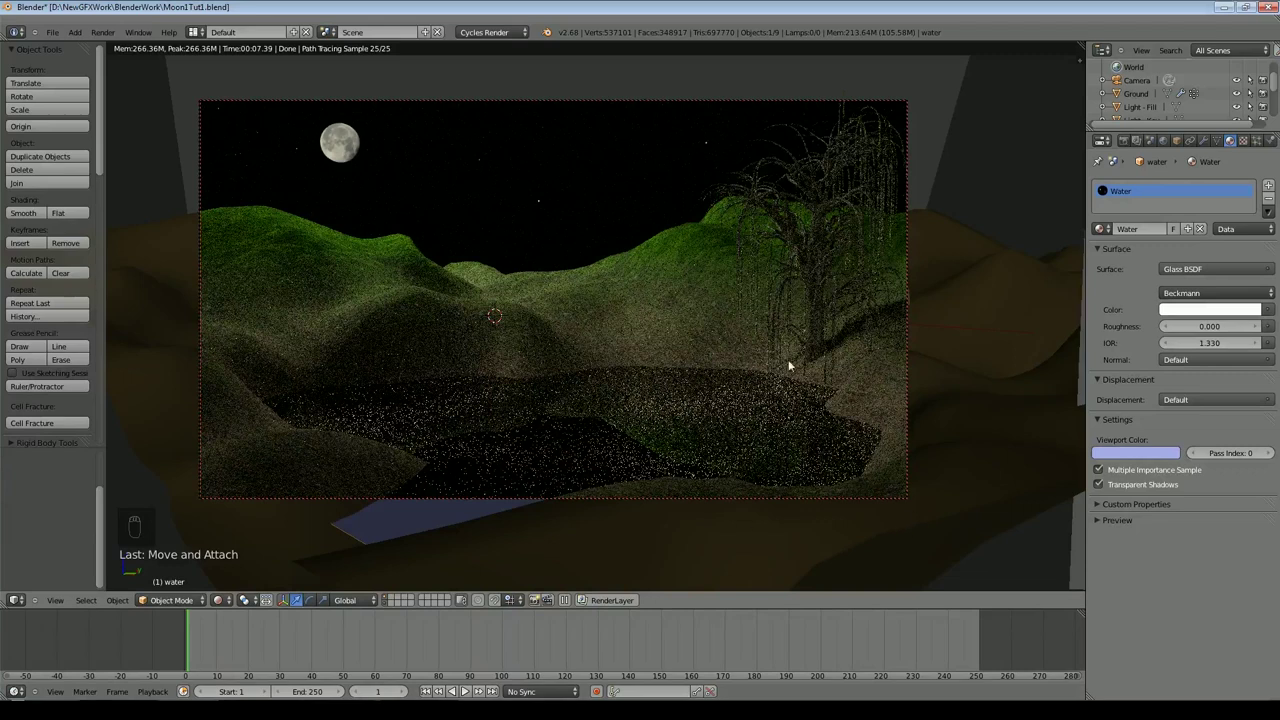
Step: Switch to Solid shading, change the water's surface shader to Glossy BSDF and preview it in Rendered shading
{"action": "left_click", "coordinate": [220, 601]}
{"action": "left_click", "coordinate": [236, 557]}
{"action": "left_click", "coordinate": [1184, 270]}
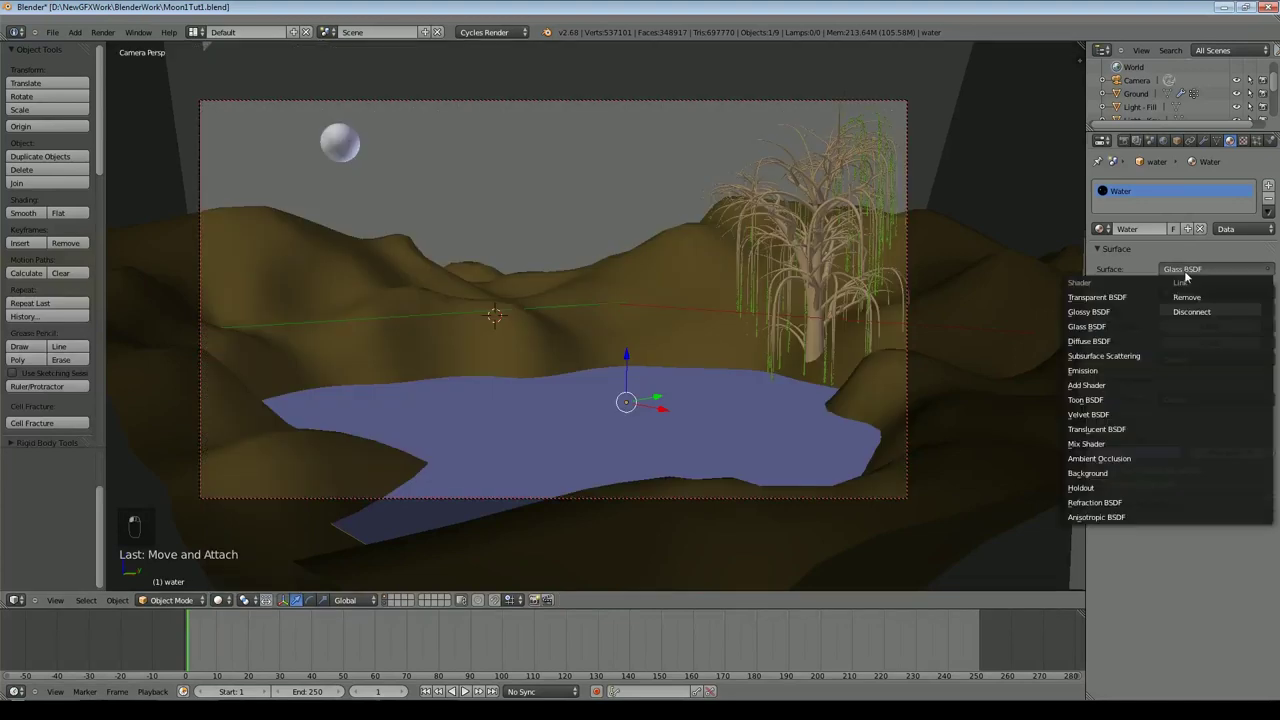
{"action": "left_click", "coordinate": [1114, 312]}
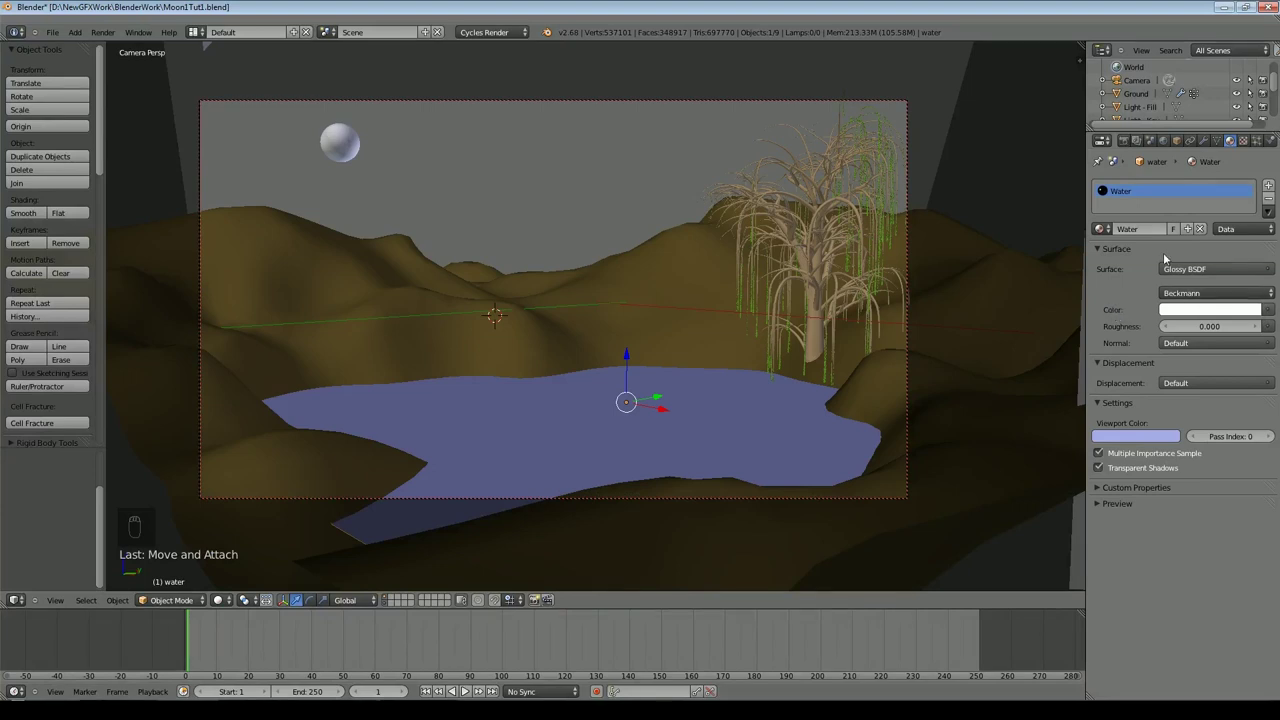
{"action": "left_click", "coordinate": [227, 600]}
{"action": "left_click", "coordinate": [244, 514]}
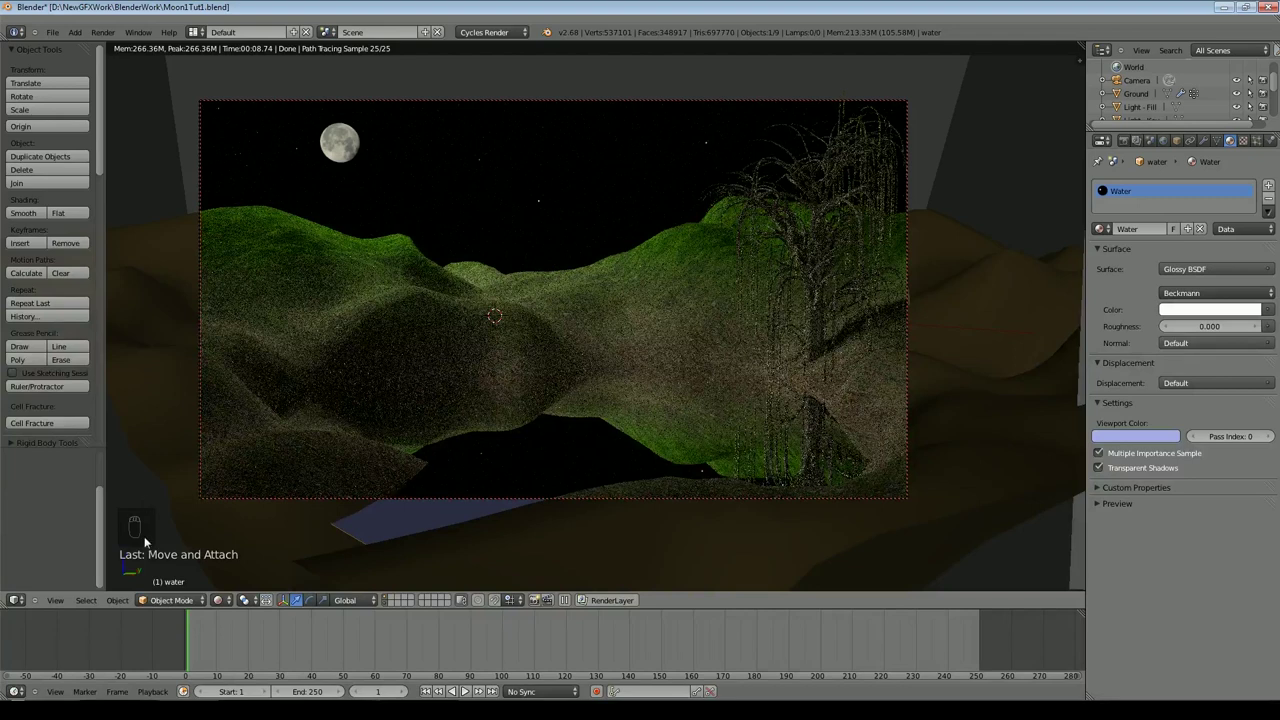
Step: Return the viewport to Solid shading and open the surface shader choices for the water material
{"action": "left_click", "coordinate": [220, 600]}
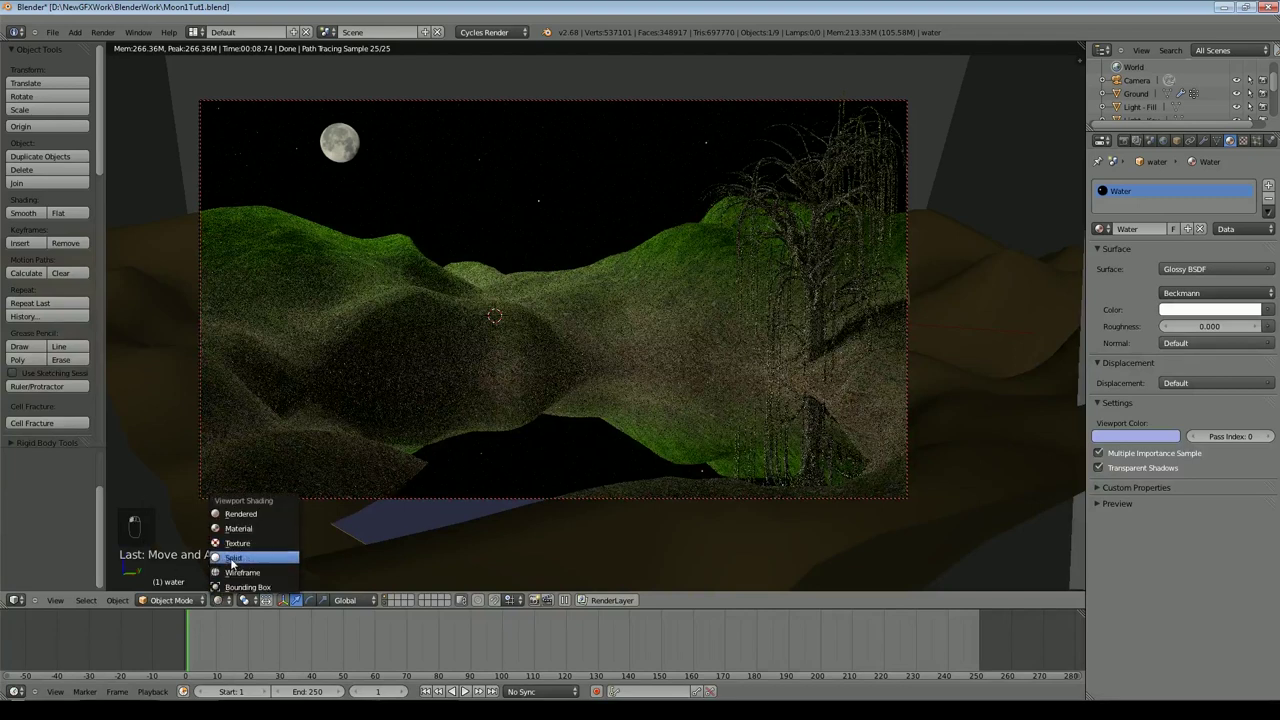
{"action": "left_click", "coordinate": [232, 562]}
{"action": "left_click", "coordinate": [1185, 270]}
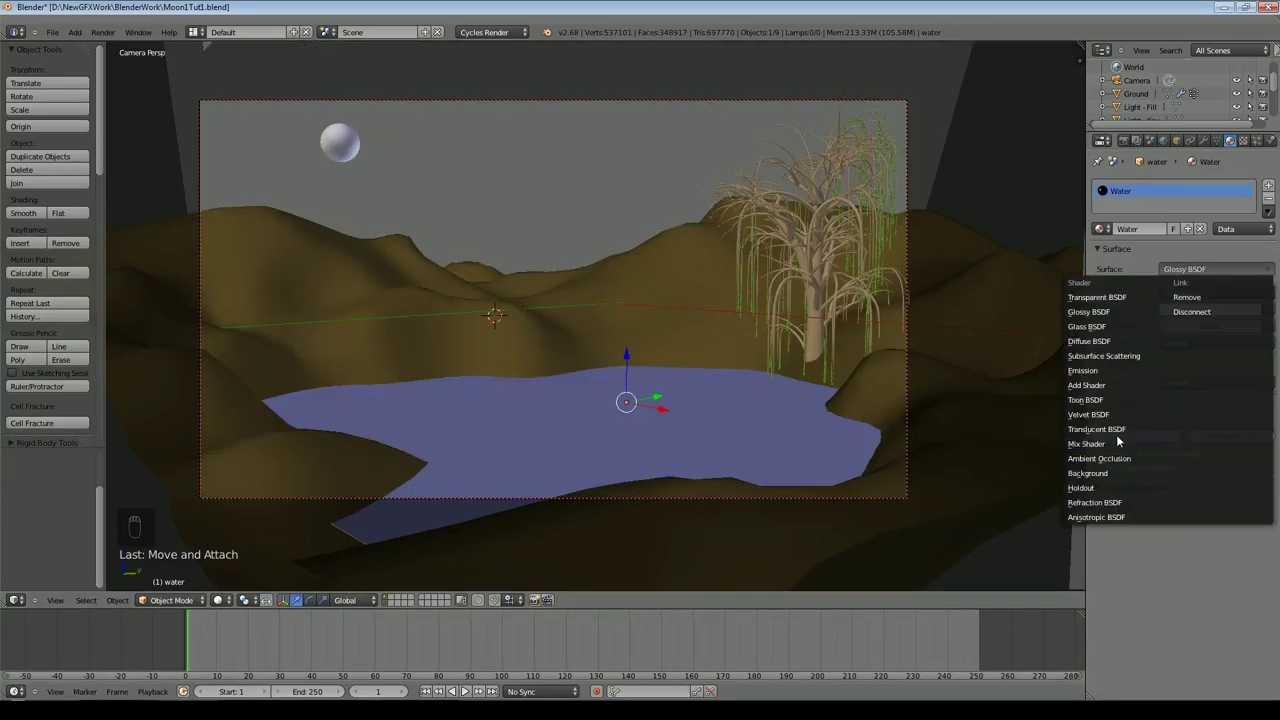
Step: Try a Mix Shader as the water material's surface, combining Transparent BSDF first and Glossy BSDF second, with glossy roughness 0
{"action": "left_click", "coordinate": [1205, 269]}
{"action": "left_click", "coordinate": [1090, 443]}
{"action": "left_click", "coordinate": [1187, 327]}
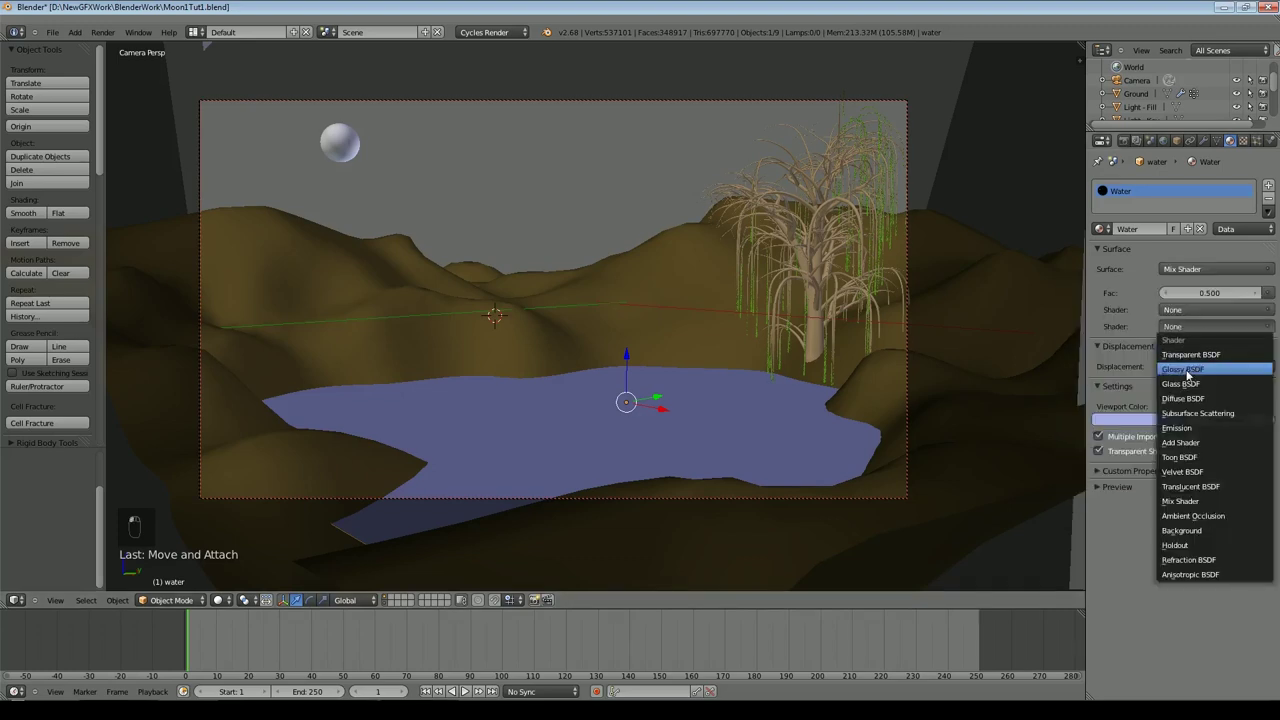
{"action": "left_click", "coordinate": [1182, 369]}
{"action": "left_click", "coordinate": [1182, 309]}
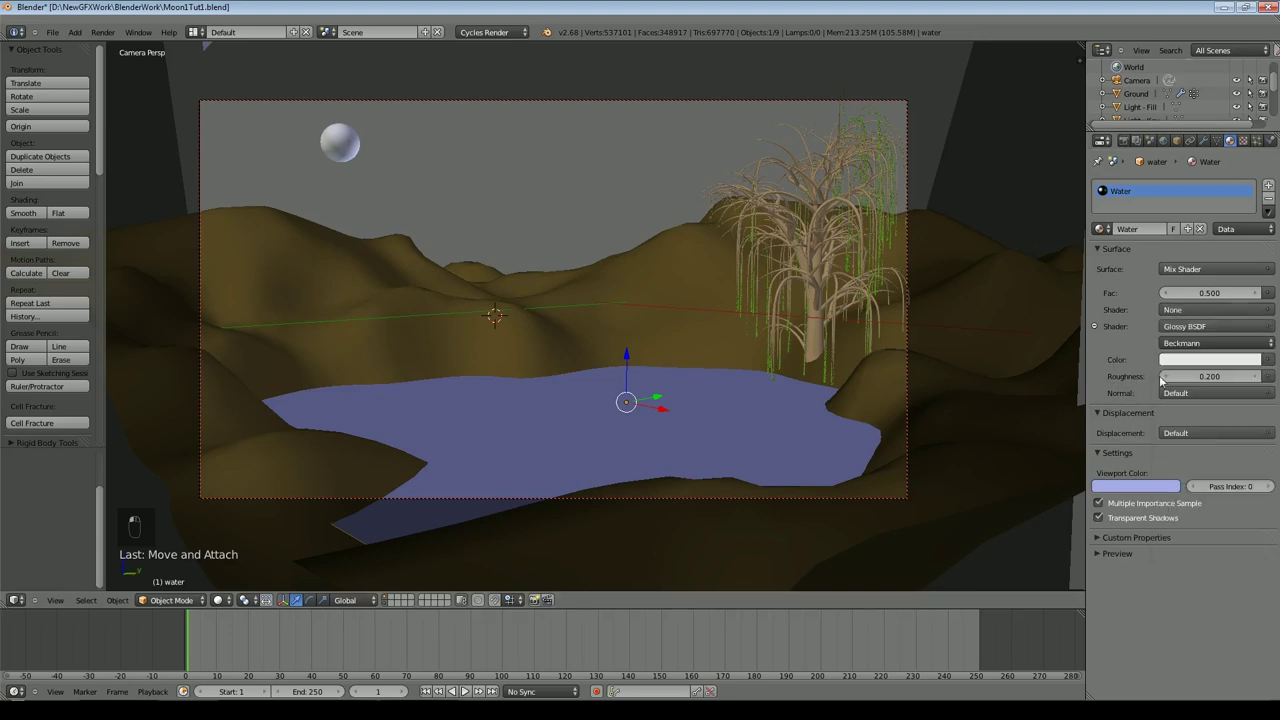
{"action": "left_click", "coordinate": [1195, 310]}
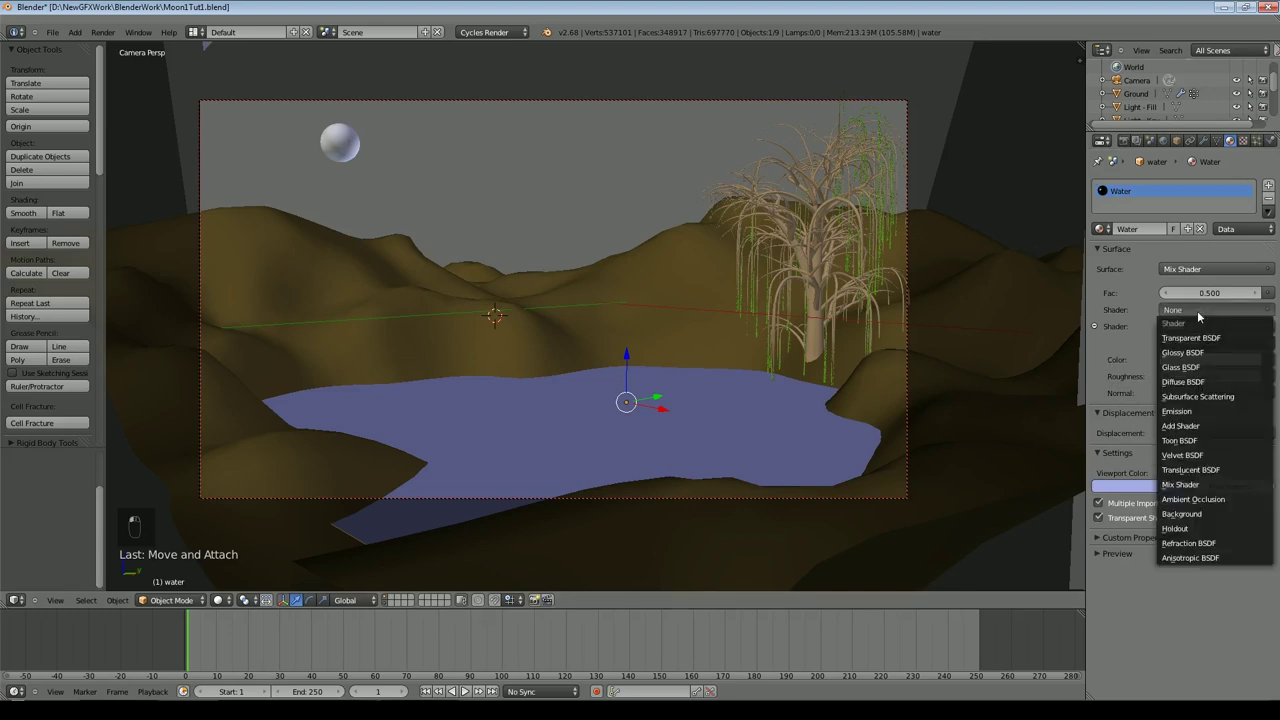
{"action": "left_click", "coordinate": [1197, 334]}
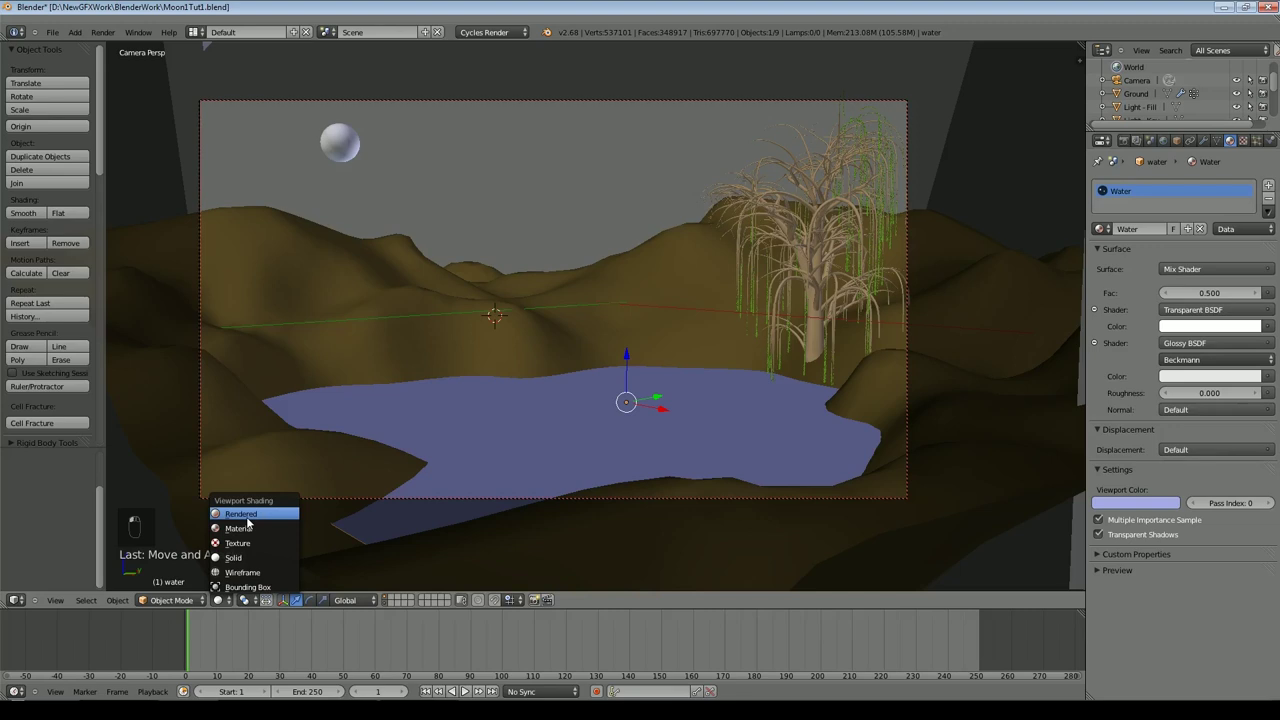
Step: Show the viewport in Rendered shading and make the water's surface a plain Glossy BSDF with roughness 0
{"action": "left_click", "coordinate": [246, 516]}
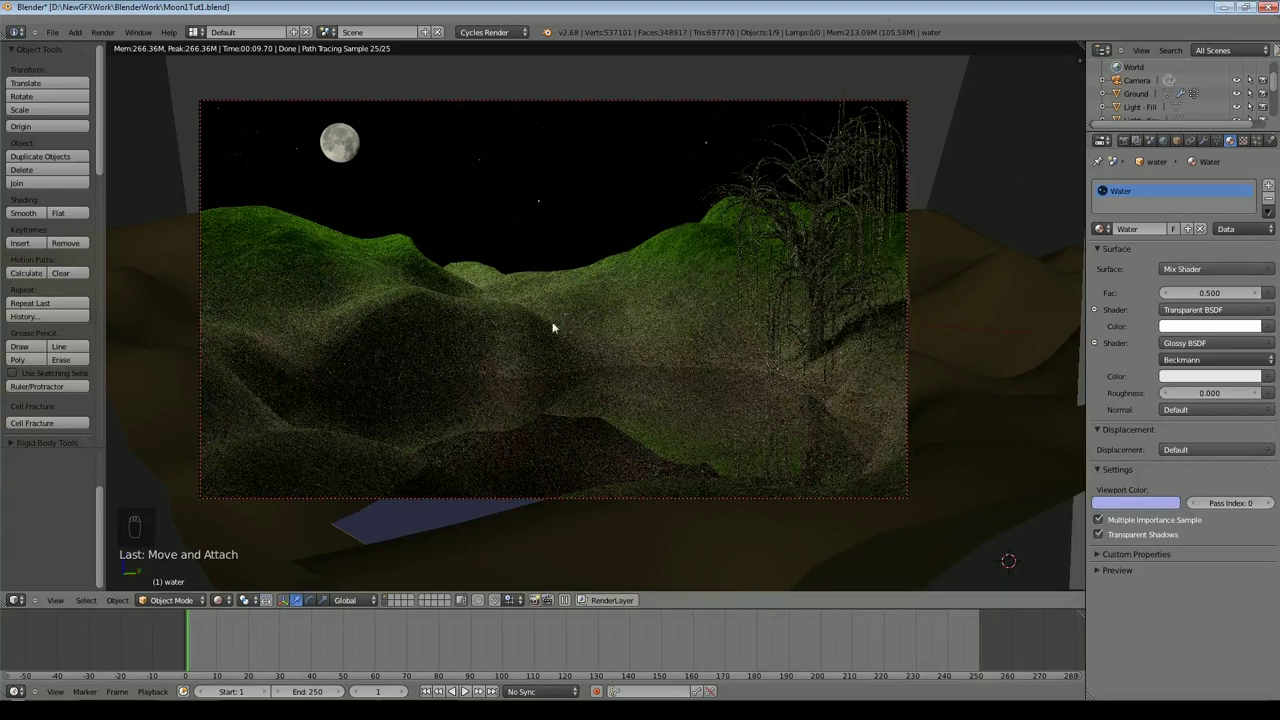
{"action": "left_click", "coordinate": [1198, 269]}
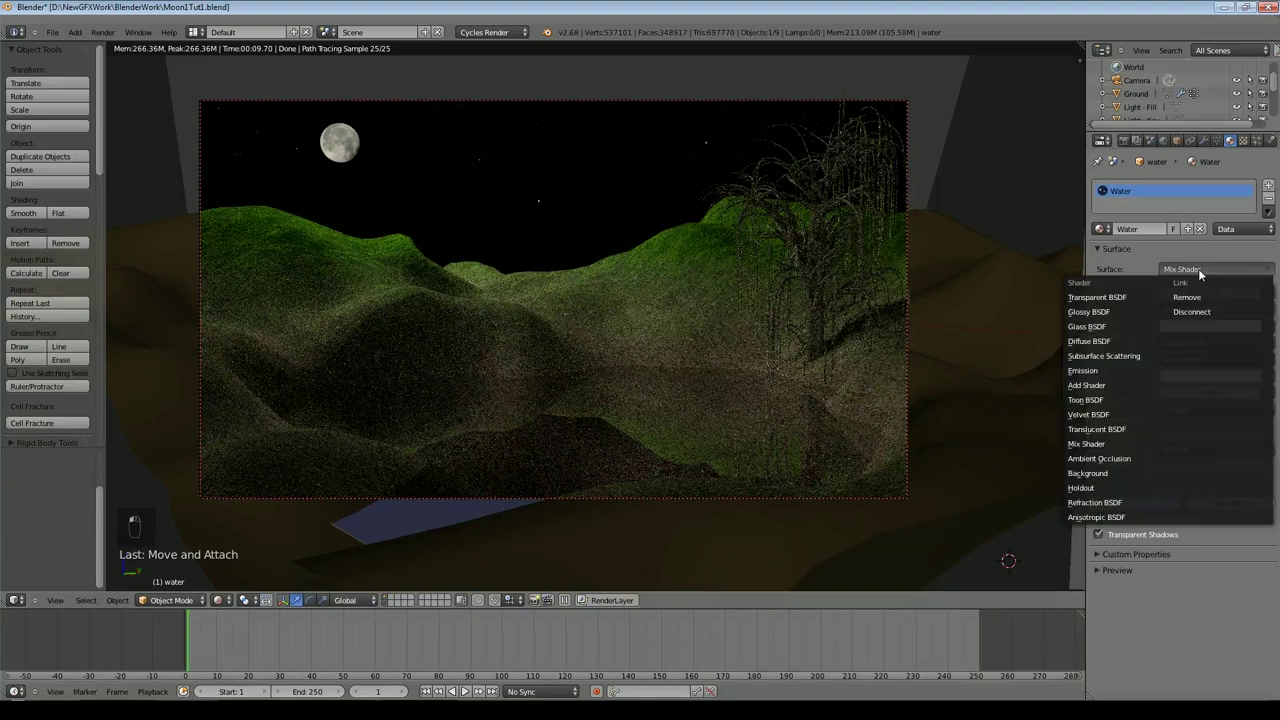
{"action": "left_click", "coordinate": [1095, 311]}
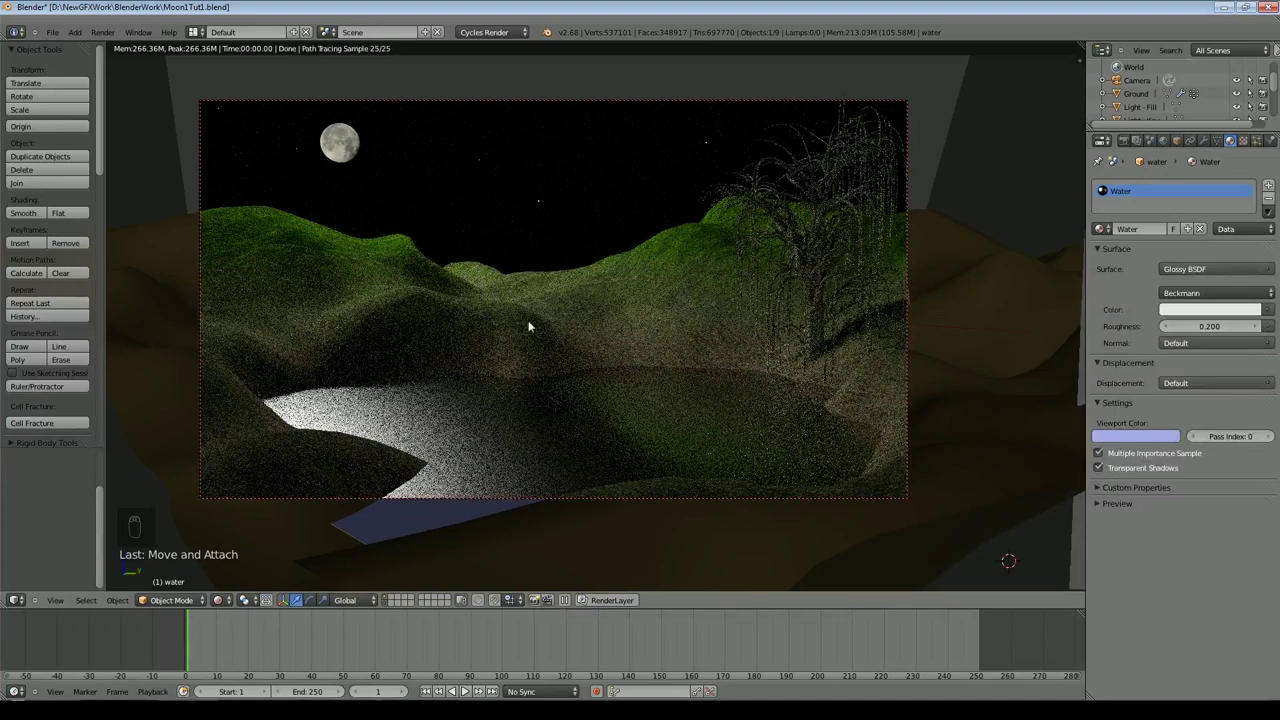
{"action": "left_click_drag", "start_coordinate": [1205, 326], "coordinate": [1110, 328]}
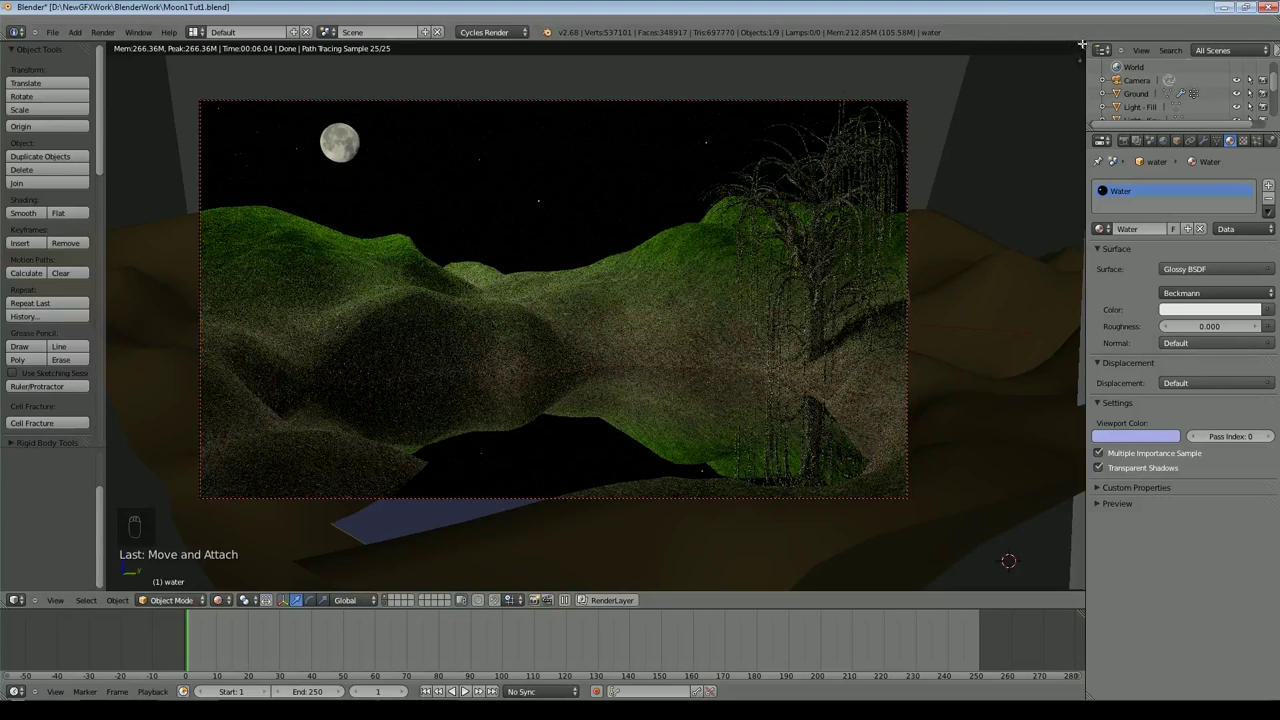
Step: Split the 3D view horizontally and turn the upper area into a Node Editor showing the Water material
{"action": "left_click_drag", "start_coordinate": [1073, 88], "coordinate": [1066, 278]}
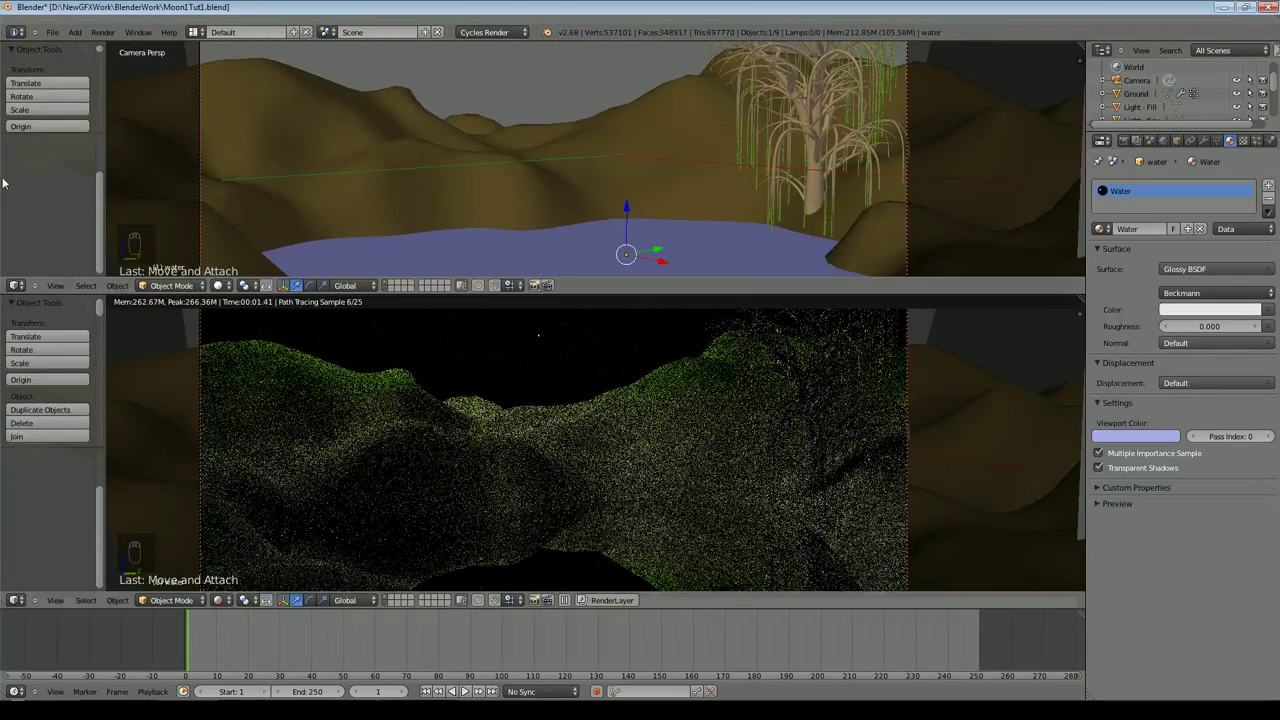
{"action": "left_click", "coordinate": [15, 287]}
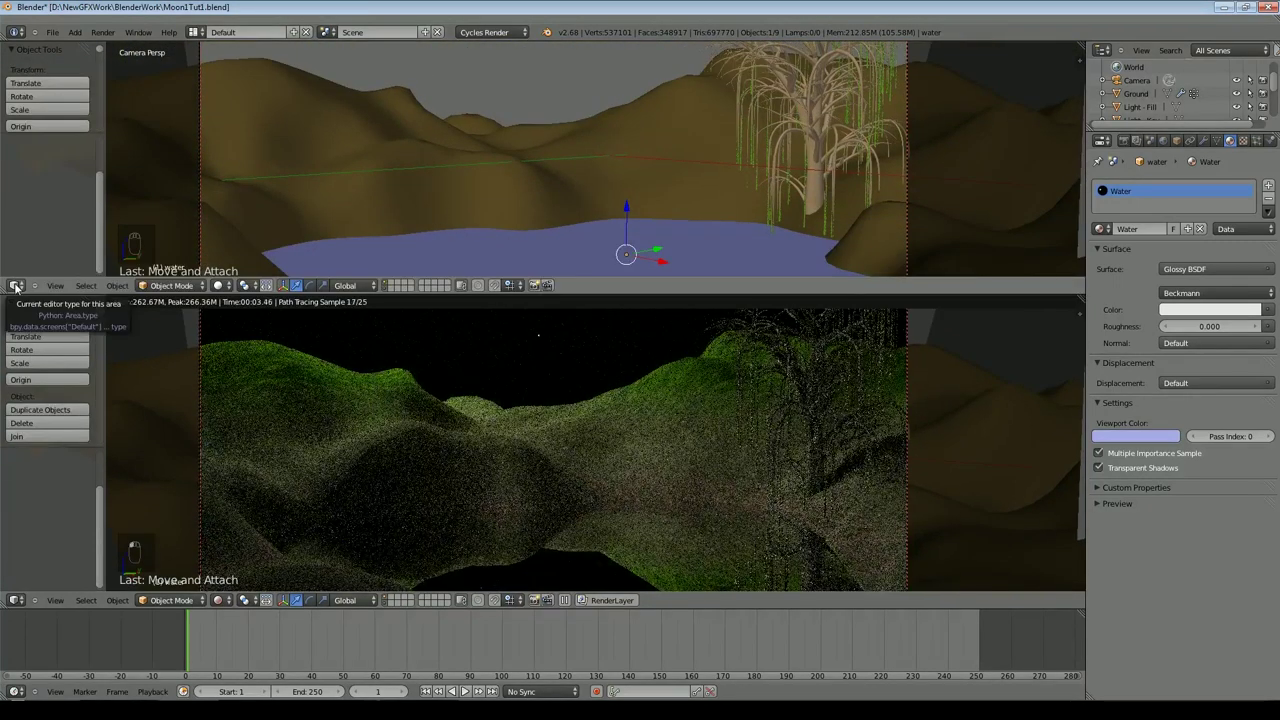
{"action": "left_click", "coordinate": [33, 439]}
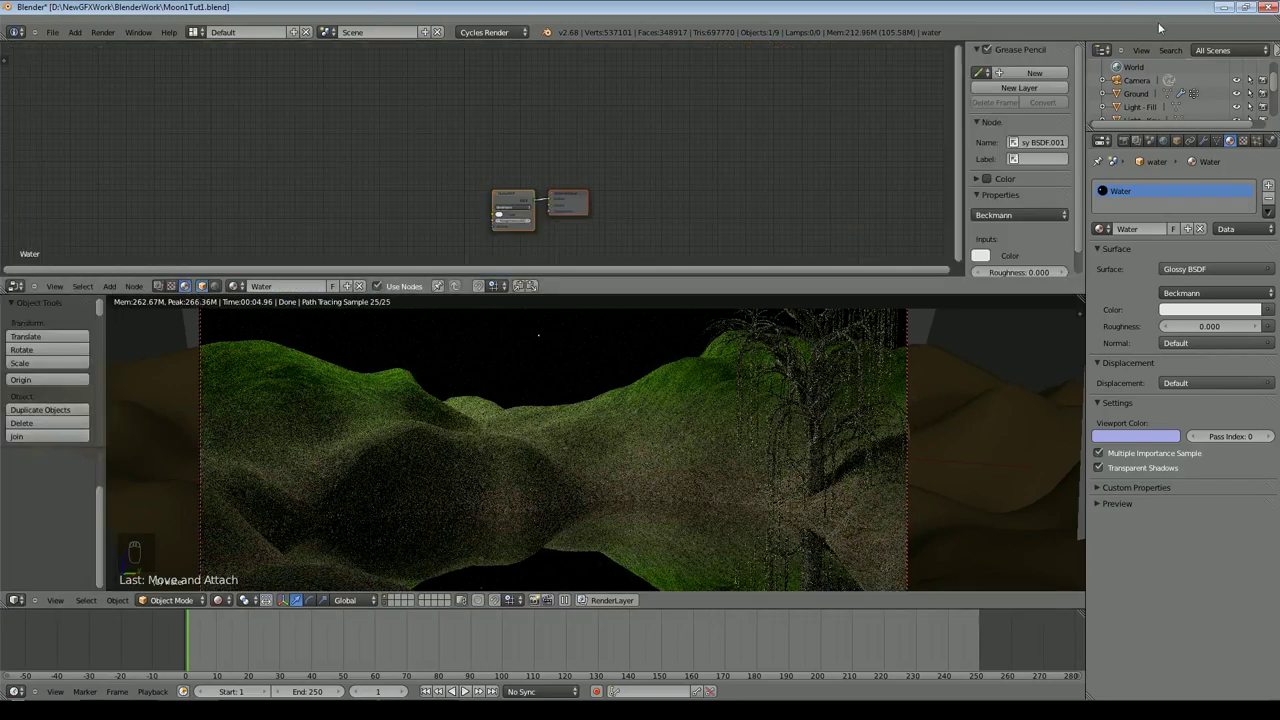
Step: Set the Cycles preview samples to 10 in the render sampling settings
{"action": "left_click", "coordinate": [1124, 141]}
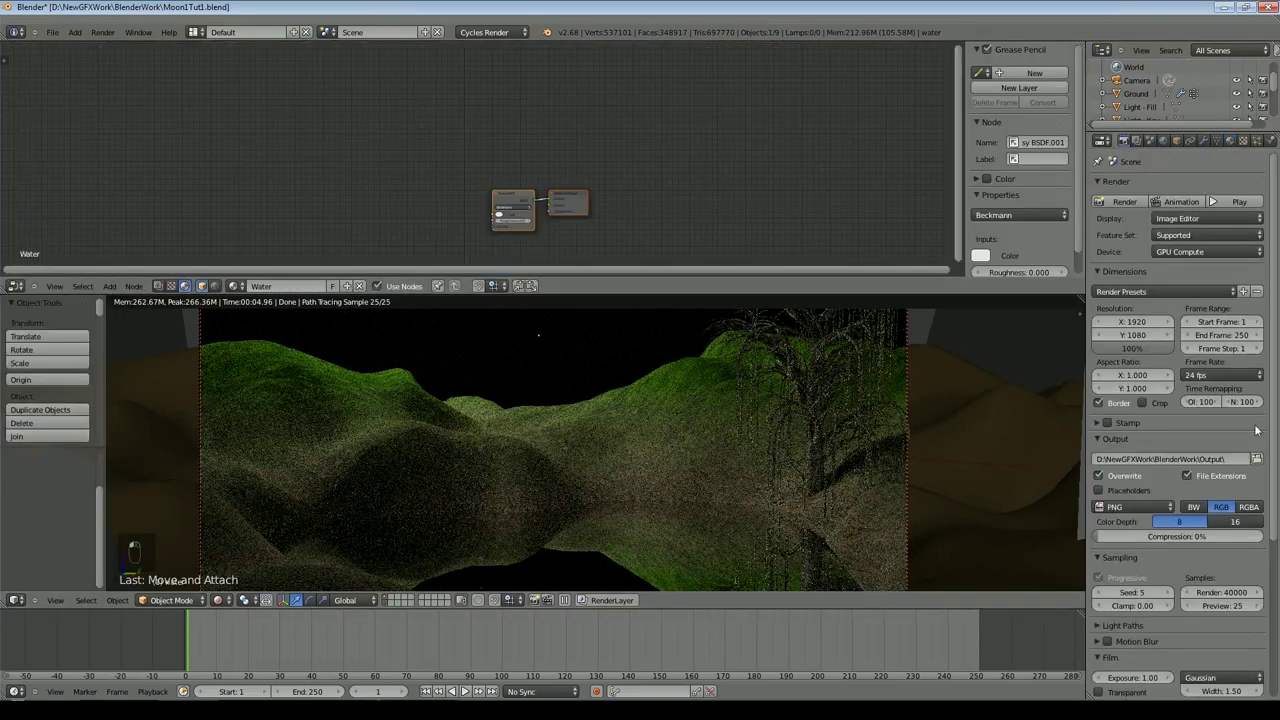
{"action": "scroll", "coordinate": [1180, 420], "scroll_direction": "down", "scroll_amount": 2}
{"action": "type", "text": "10"}
{"action": "key", "text": "Return"}
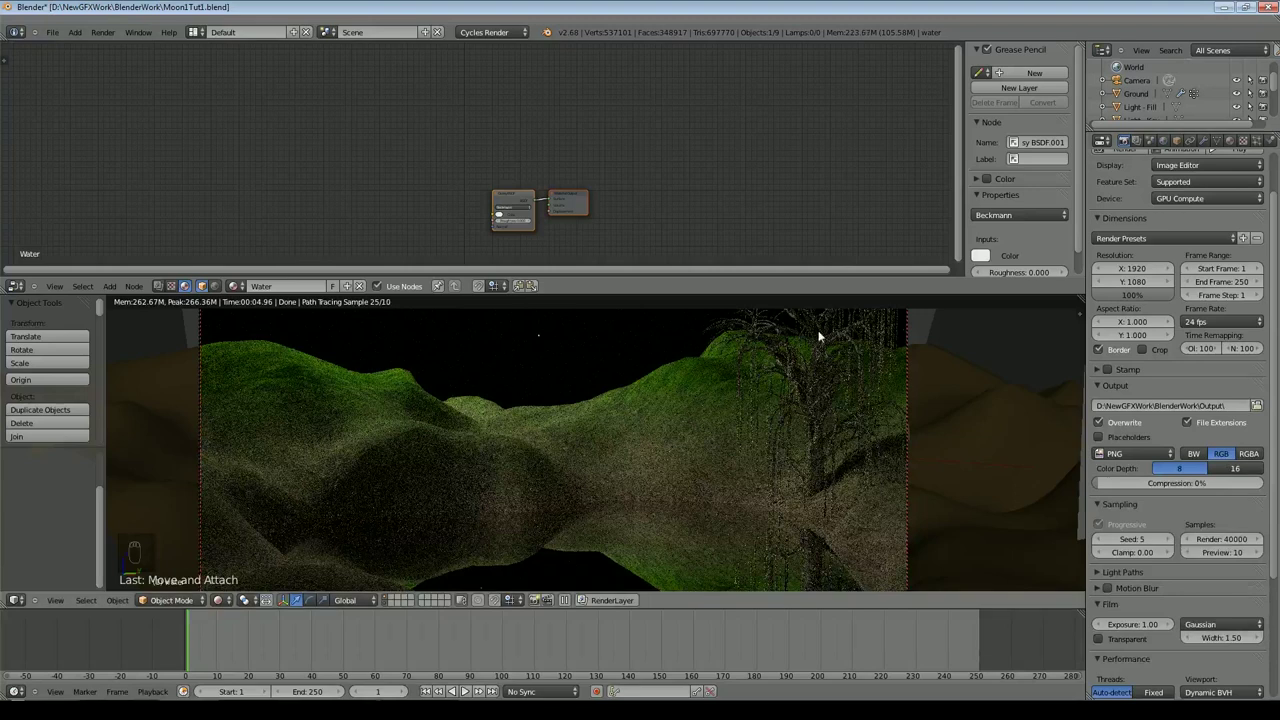
Step: Spread out the Water node tree by moving Material Output far to the right and the Glossy BSDF node upward
{"action": "middle_click_drag", "start_coordinate": [710, 472], "coordinate": [794, 358]}
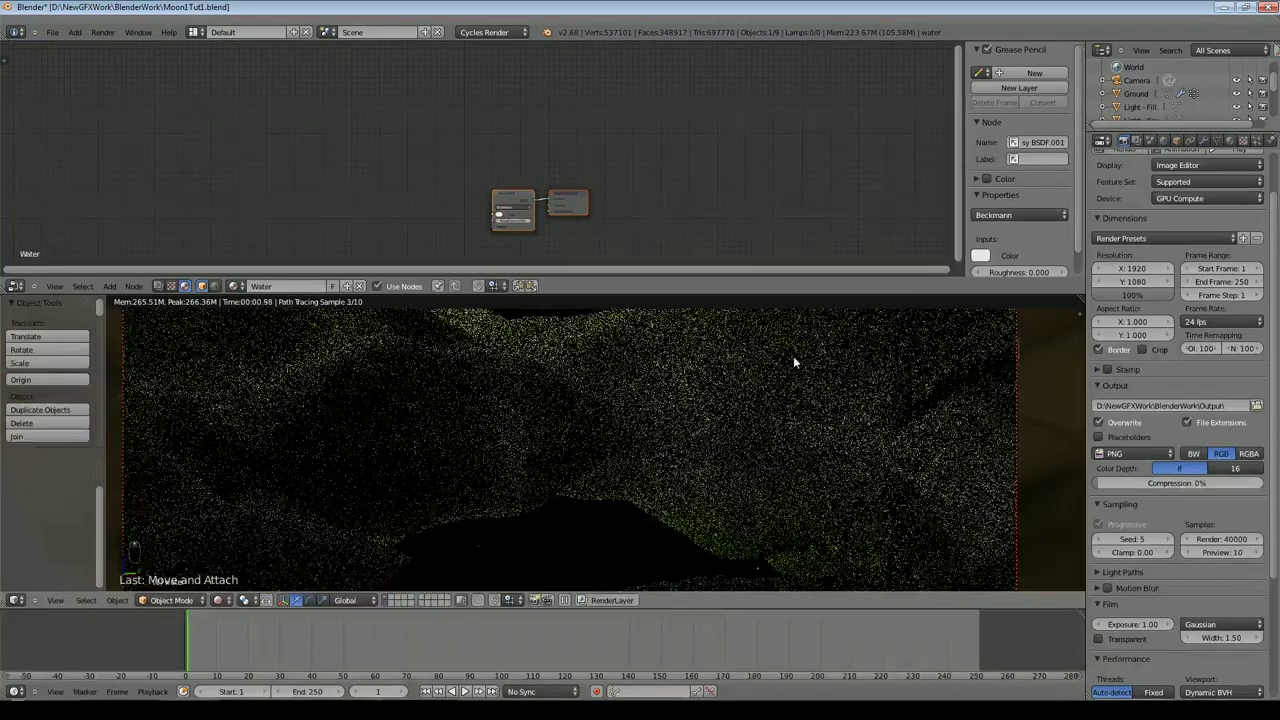
{"action": "middle_click_drag", "start_coordinate": [511, 193], "coordinate": [464, 154]}
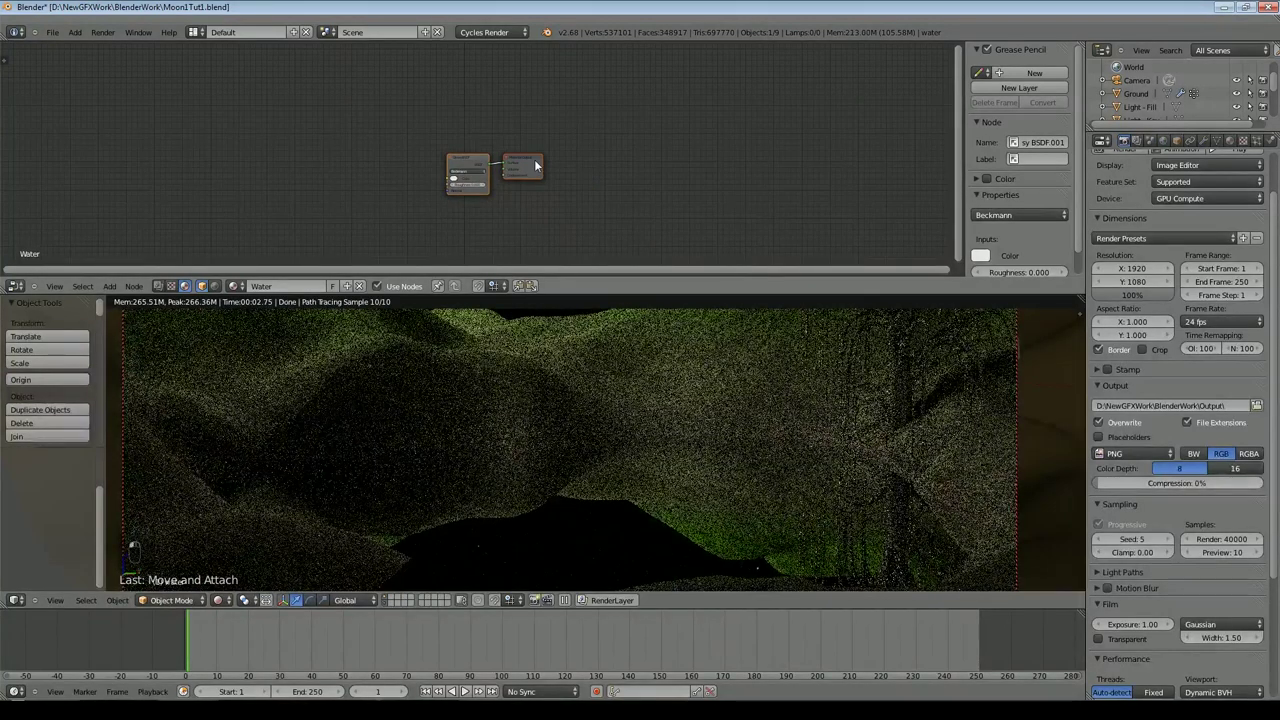
{"action": "left_click", "coordinate": [523, 166]}
{"action": "key", "text": "g"}
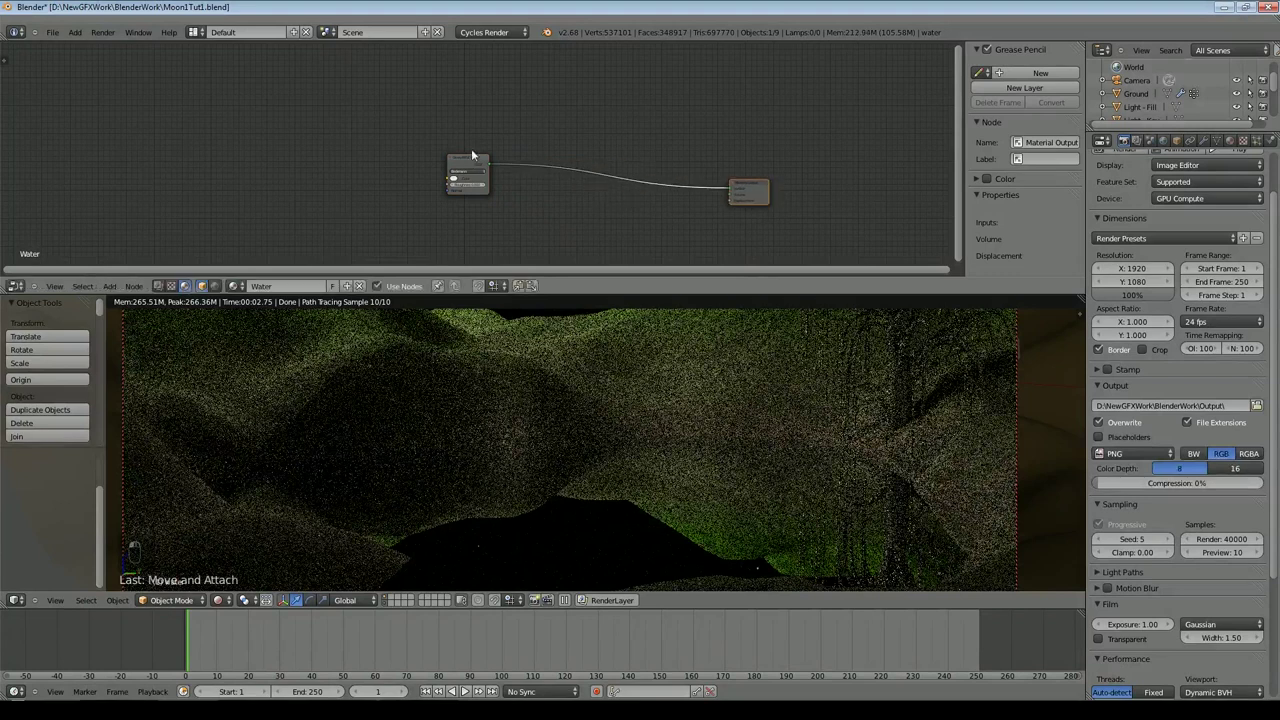
{"action": "left_click_drag", "start_coordinate": [474, 156], "coordinate": [479, 101]}
{"action": "scroll", "coordinate": [567, 204], "scroll_direction": "up", "scroll_amount": 3}
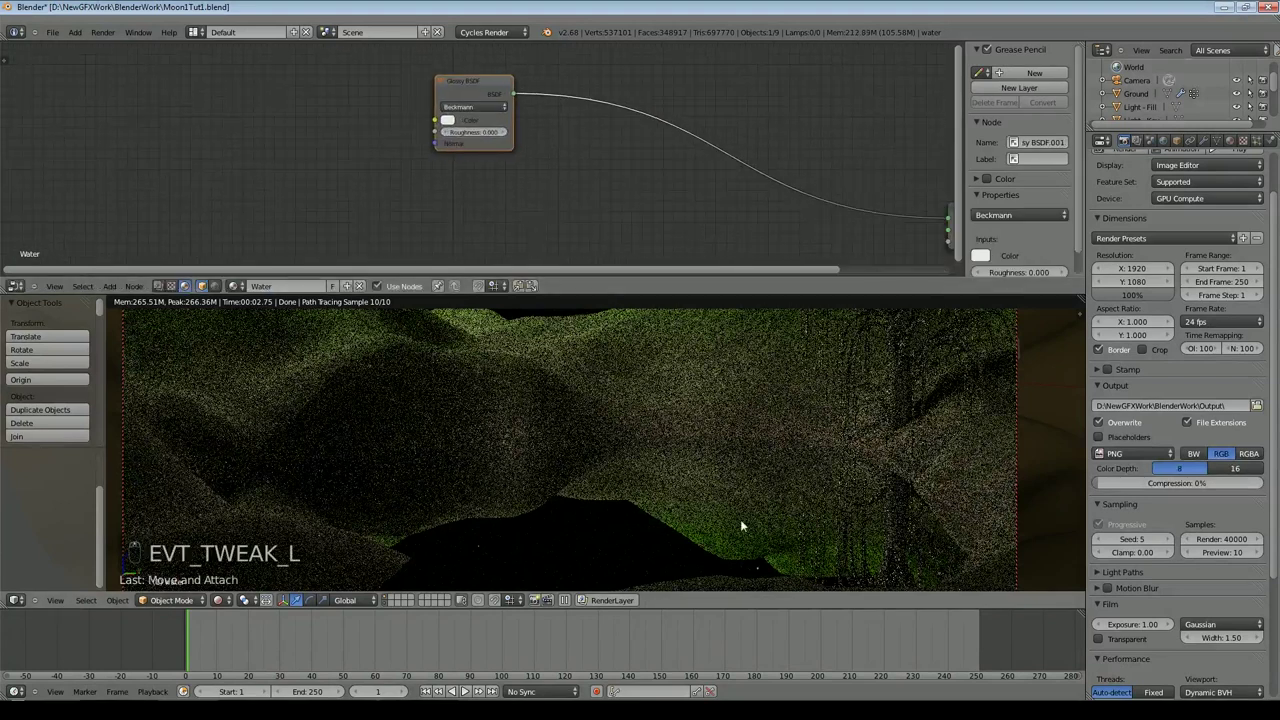
Step: Set the Glossy BSDF node's roughness to 0.001
{"action": "left_click_drag", "start_coordinate": [489, 138], "coordinate": [529, 180]}
{"action": "left_click", "coordinate": [475, 132]}
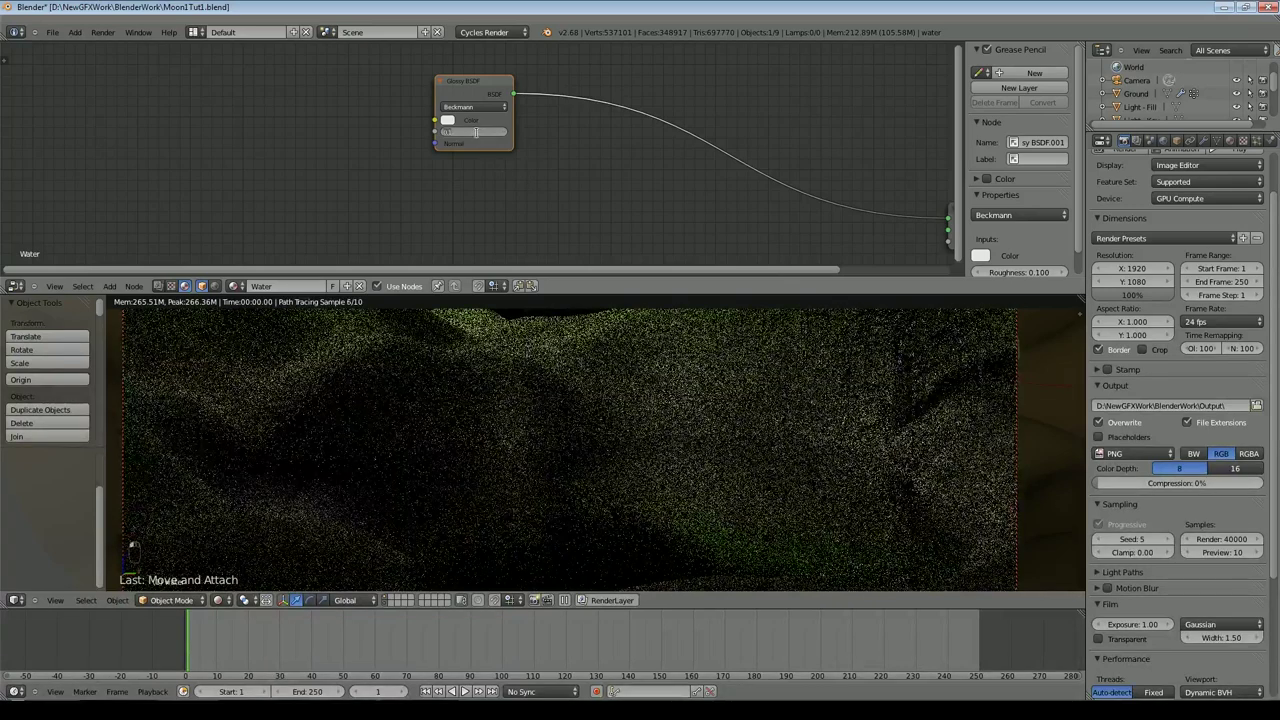
{"action": "type", "text": "0.001"}
{"action": "key", "text": "Return"}
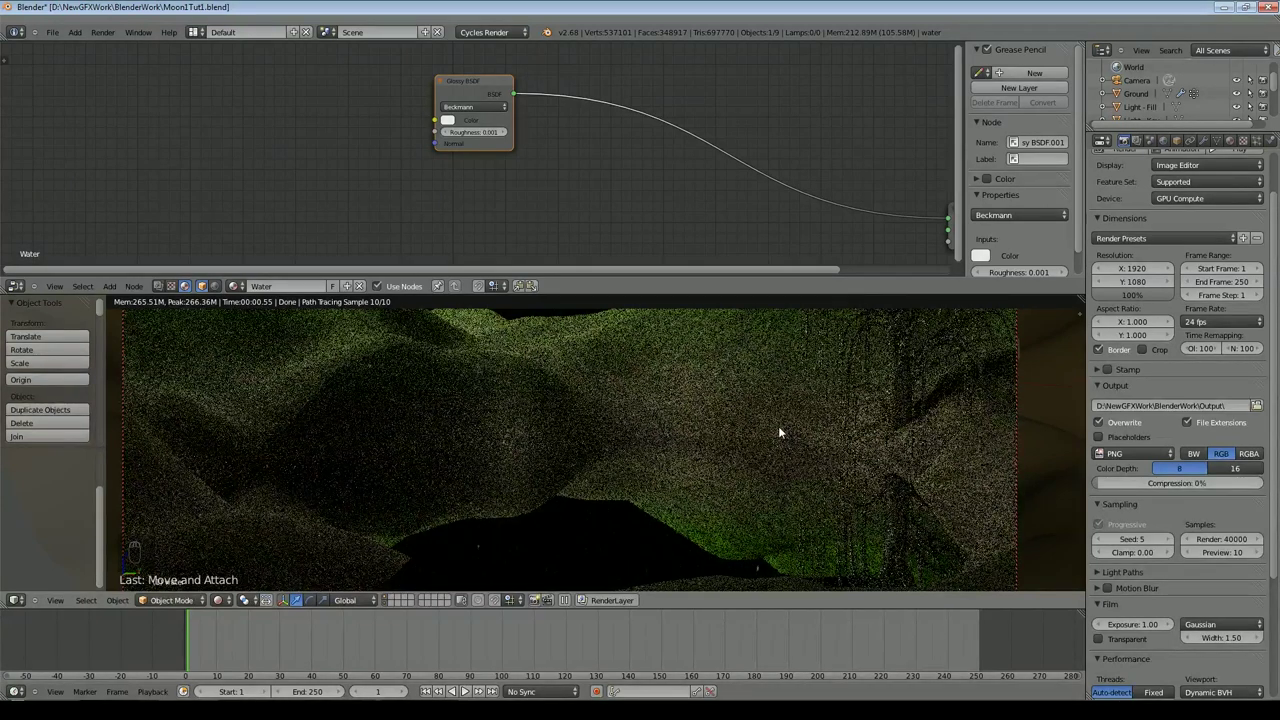
Step: Add a Noise Texture node and place it below the Glossy BSDF node
{"action": "scroll", "coordinate": [712, 222], "scroll_direction": "down", "scroll_amount": 1}
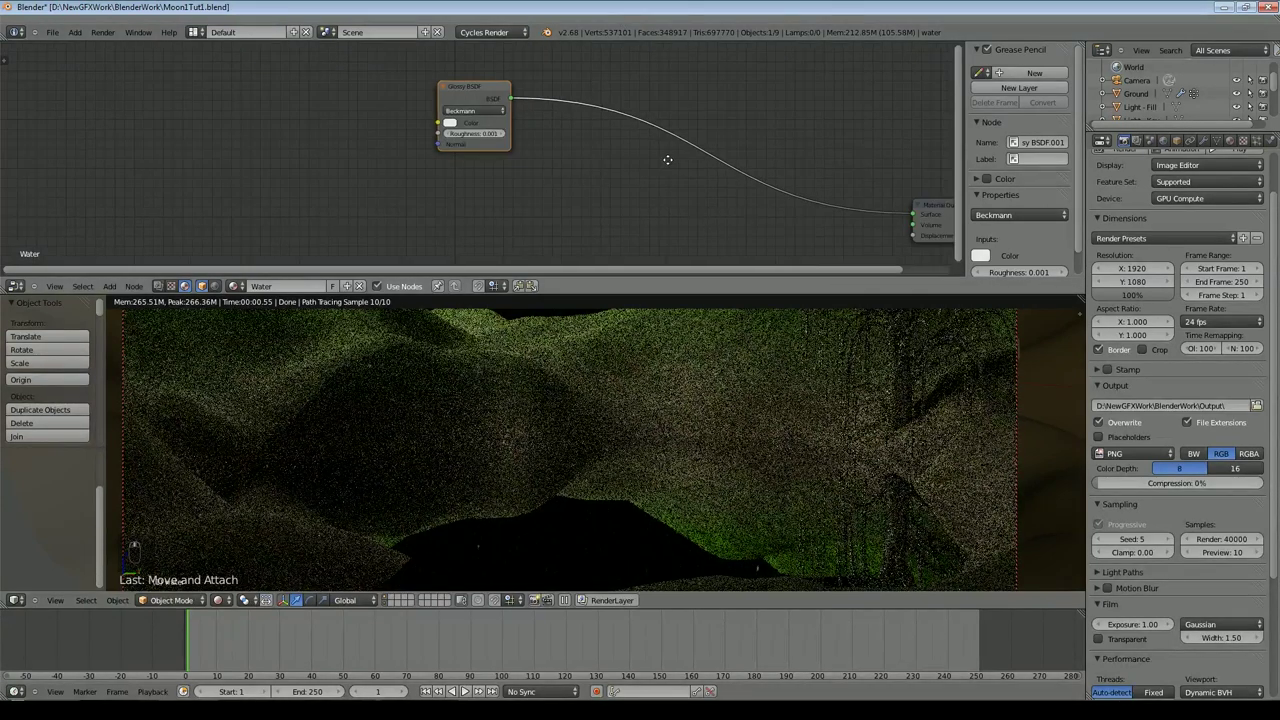
{"action": "middle_click_drag", "start_coordinate": [667, 160], "coordinate": [526, 106]}
{"action": "scroll", "coordinate": [526, 106], "scroll_direction": "down", "scroll_amount": 3}
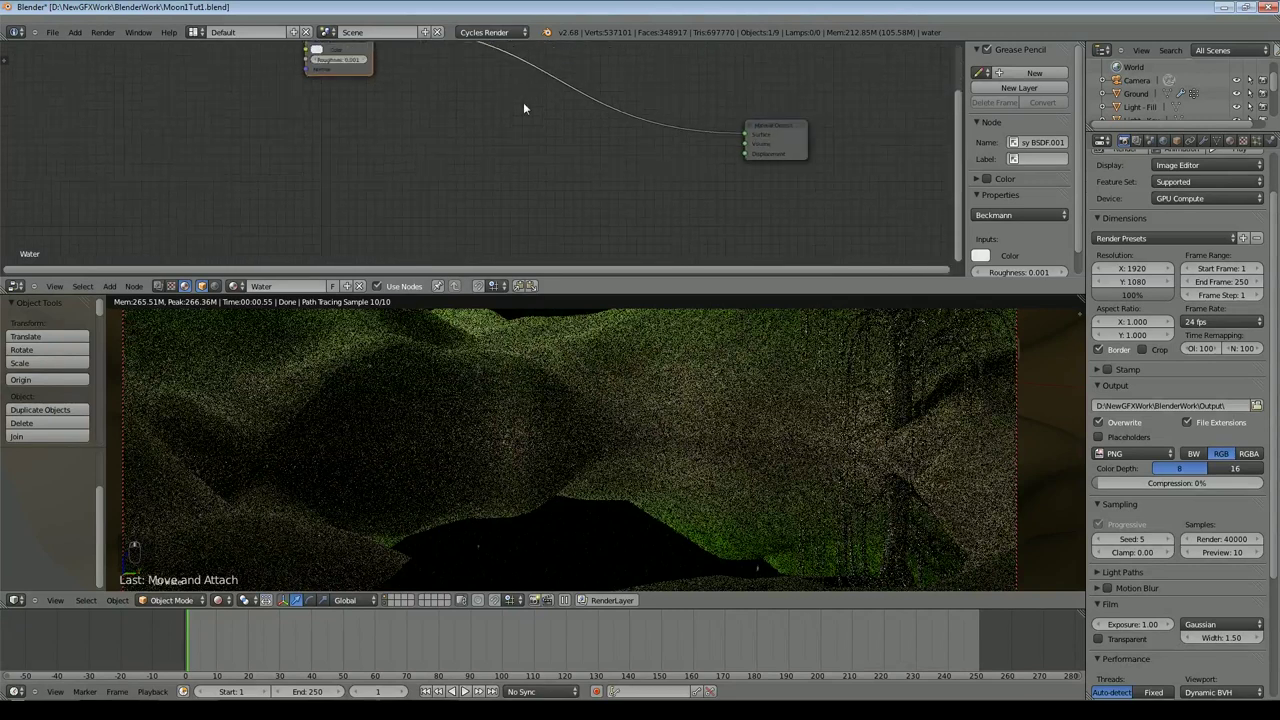
{"action": "left_click", "coordinate": [110, 287]}
{"action": "mouse_move", "coordinate": [128, 220]}
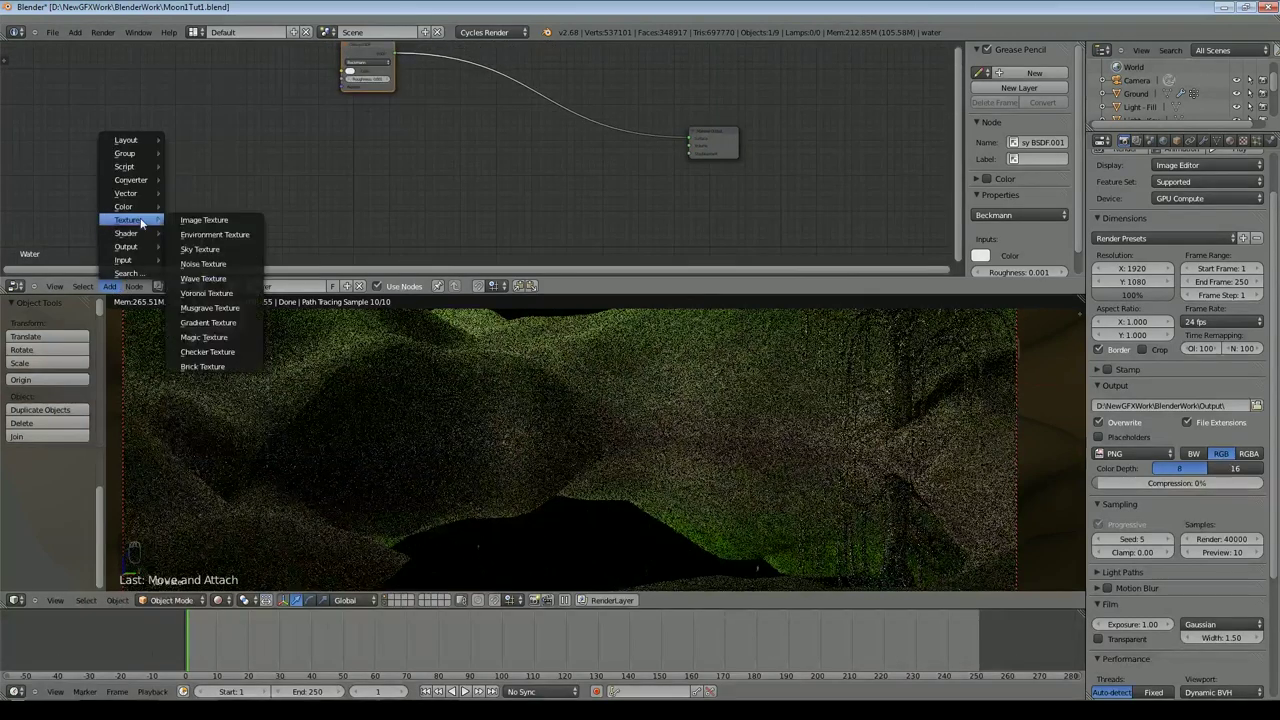
{"action": "left_click", "coordinate": [227, 262]}
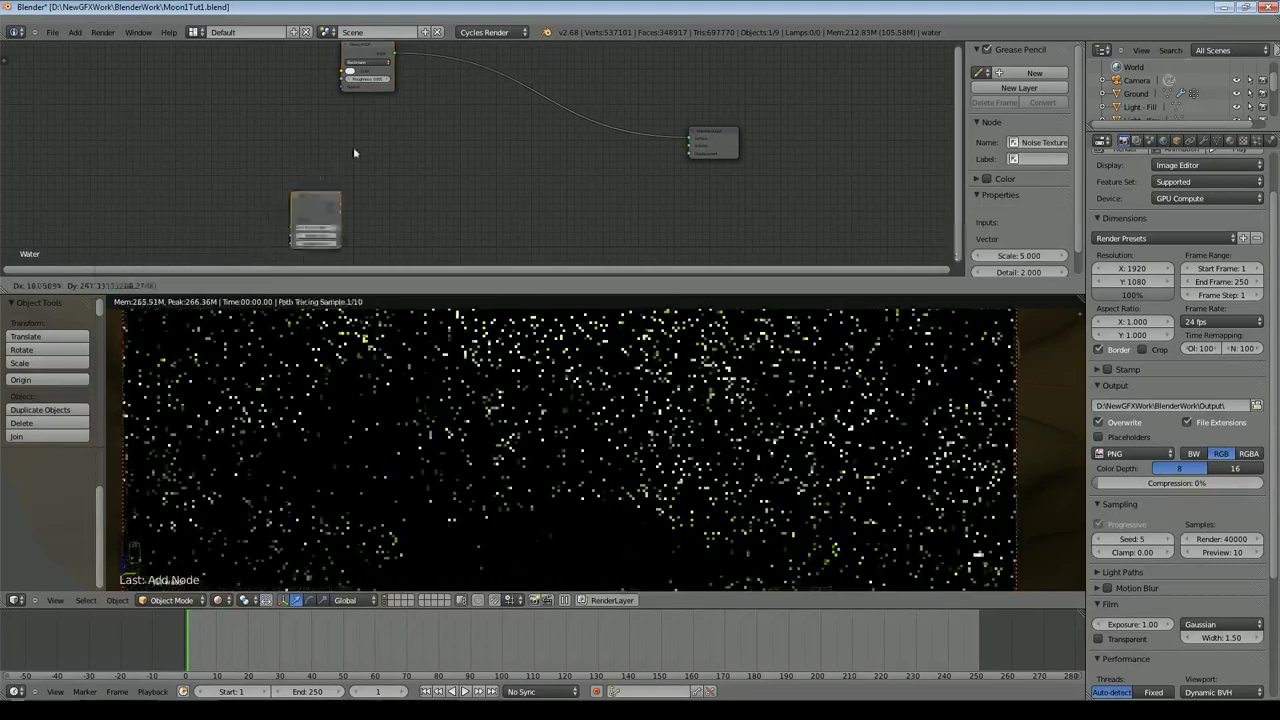
{"action": "left_click", "coordinate": [390, 128]}
Step: Add a Wave Texture node and place it to the right of the Noise Texture node
{"action": "left_click", "coordinate": [110, 287]}
{"action": "mouse_move", "coordinate": [125, 221]}
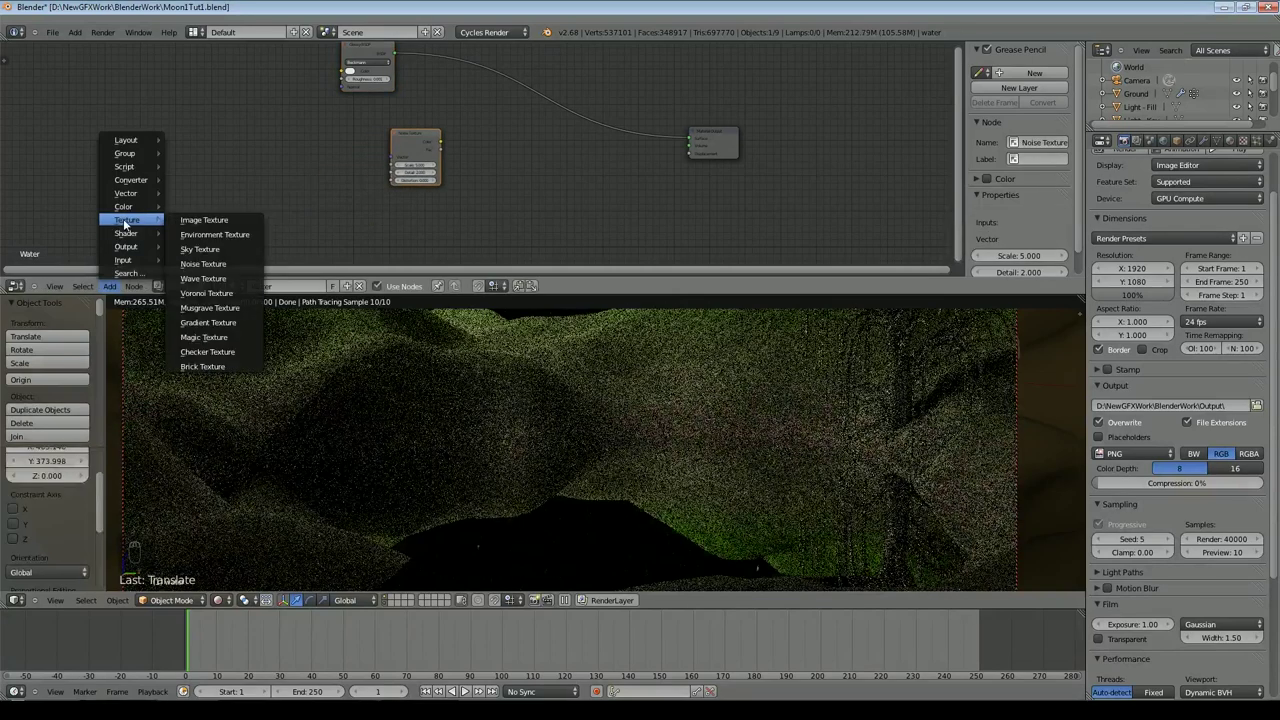
{"action": "left_click", "coordinate": [235, 279]}
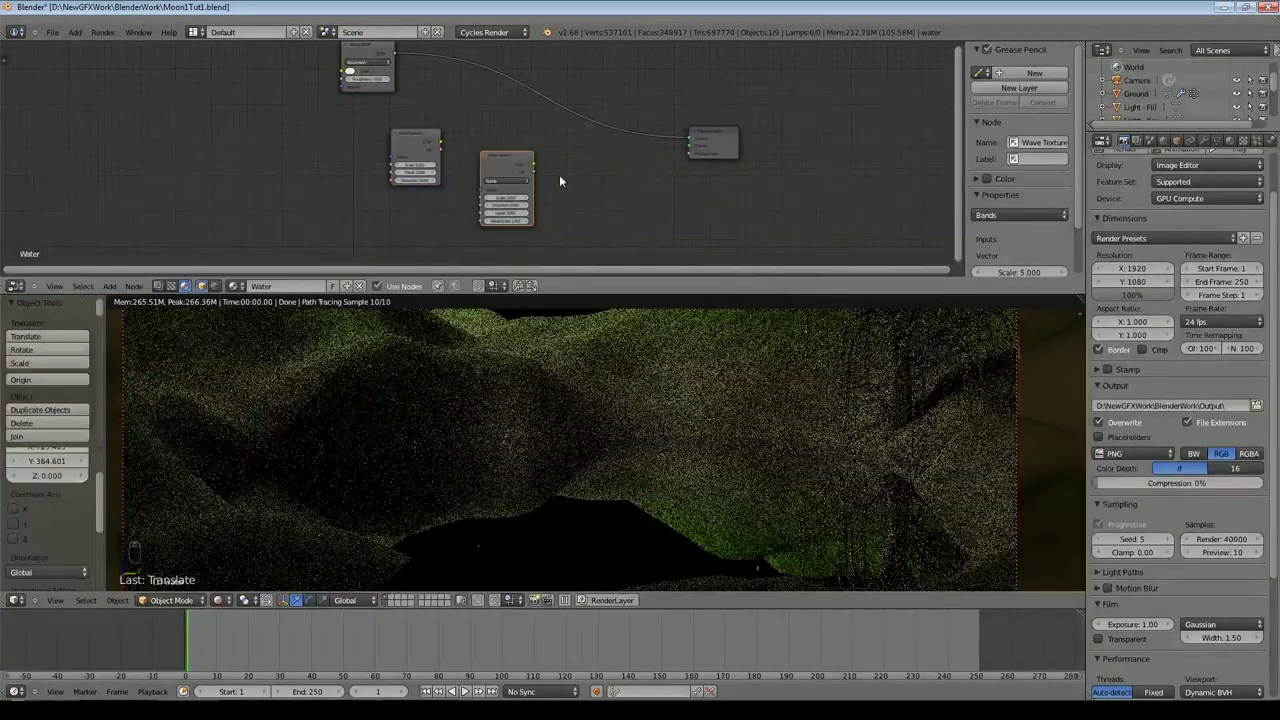
Step: Add a Diffuse BSDF node and place it between the Wave Texture and Material Output nodes
{"action": "scroll", "coordinate": [560, 181], "scroll_direction": "up", "scroll_amount": 1}
{"action": "scroll", "coordinate": [480, 130], "scroll_direction": "down", "scroll_amount": 2}
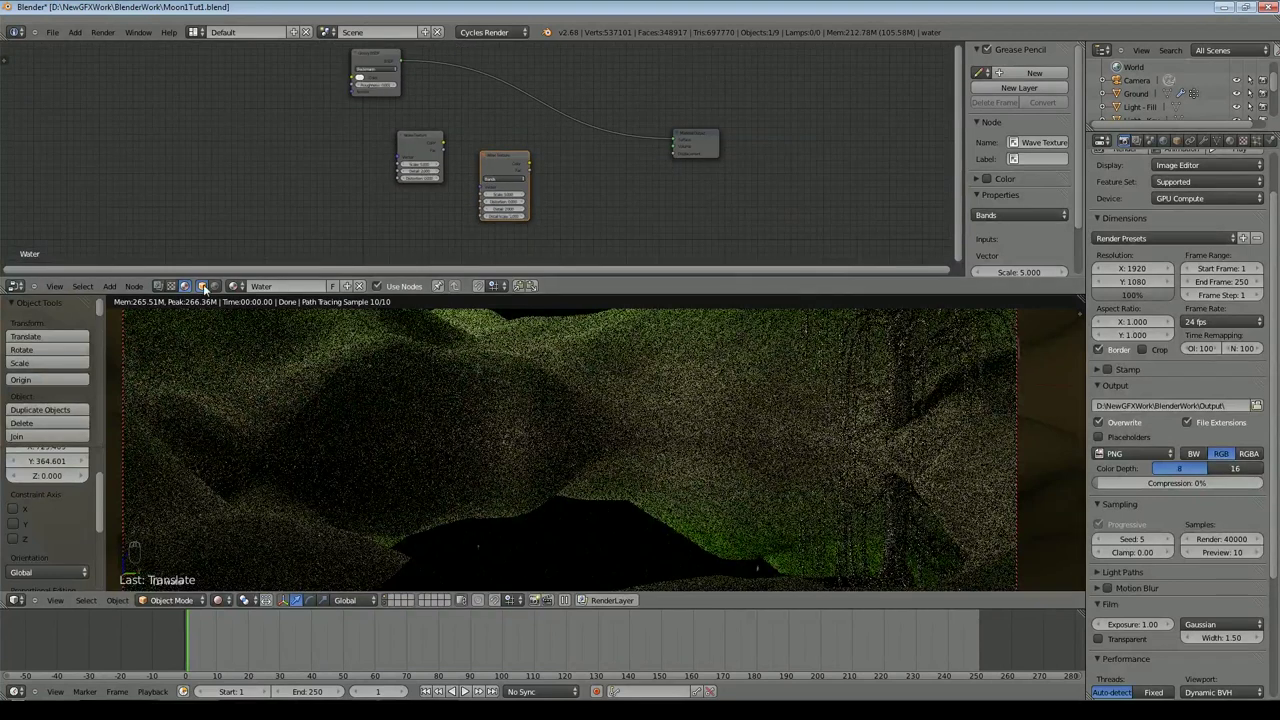
{"action": "left_click", "coordinate": [109, 286]}
{"action": "mouse_move", "coordinate": [130, 233]}
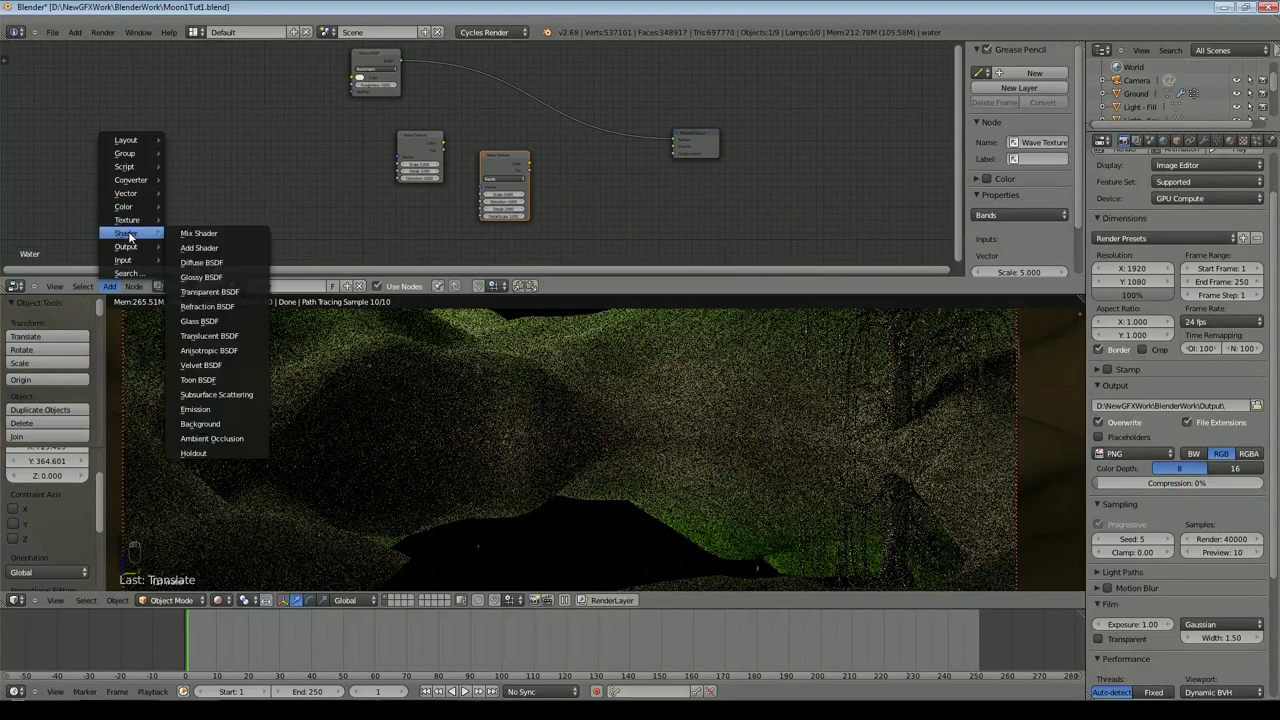
{"action": "left_click", "coordinate": [218, 262]}
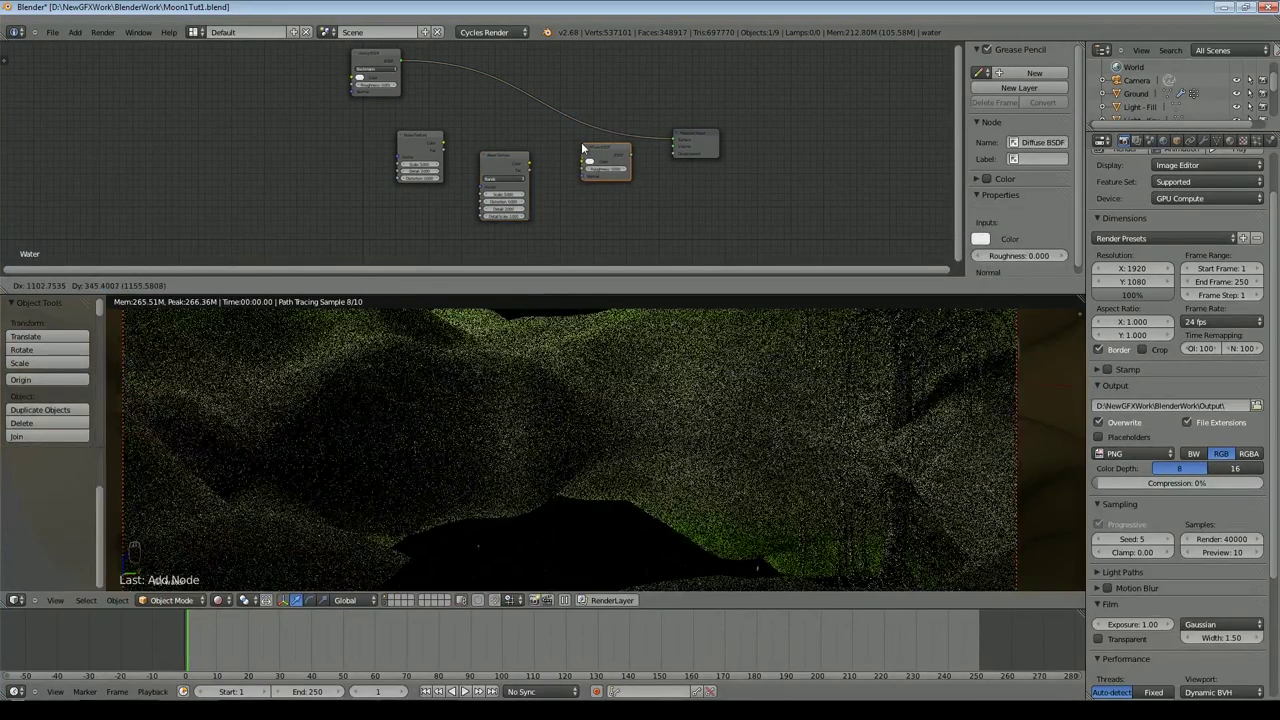
{"action": "left_click", "coordinate": [586, 158]}
Step: Link the Diffuse BSDF output to Material Output's Surface and the Wave Texture's Color to the Diffuse BSDF's Color
{"action": "left_click_drag", "start_coordinate": [632, 155], "coordinate": [675, 148]}
{"action": "left_click_drag", "start_coordinate": [583, 160], "coordinate": [534, 130]}
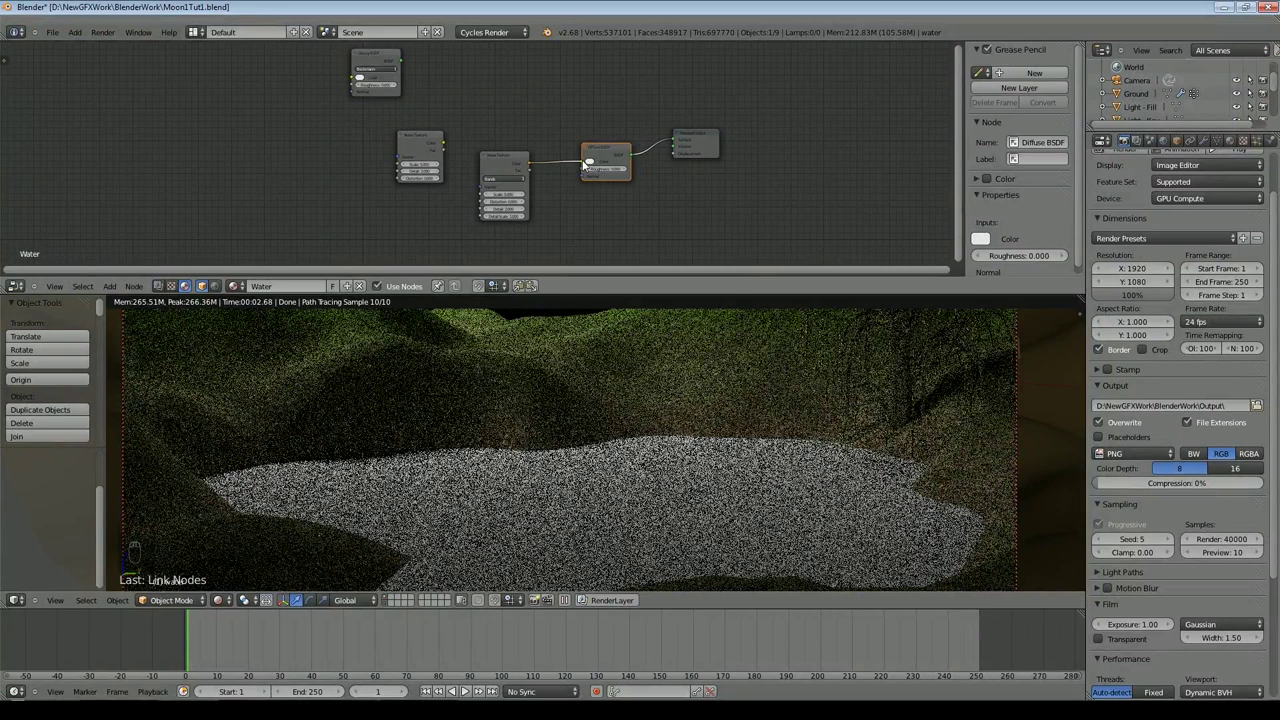
{"action": "left_click_drag", "start_coordinate": [585, 165], "coordinate": [587, 161]}
Step: Set the Wave Texture's type to Rings and move the Noise Texture node farther left to make room
{"action": "scroll", "coordinate": [558, 208], "scroll_direction": "up", "scroll_amount": 2}
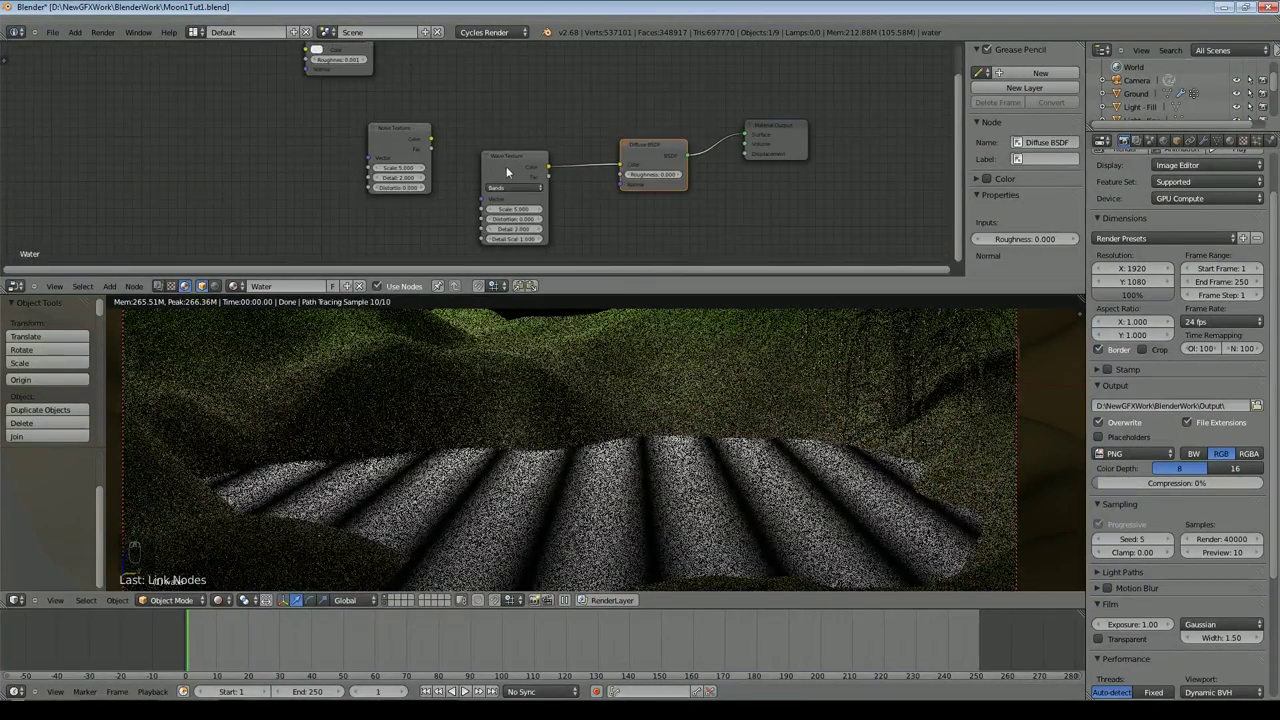
{"action": "left_click", "coordinate": [517, 187]}
{"action": "left_click", "coordinate": [517, 171]}
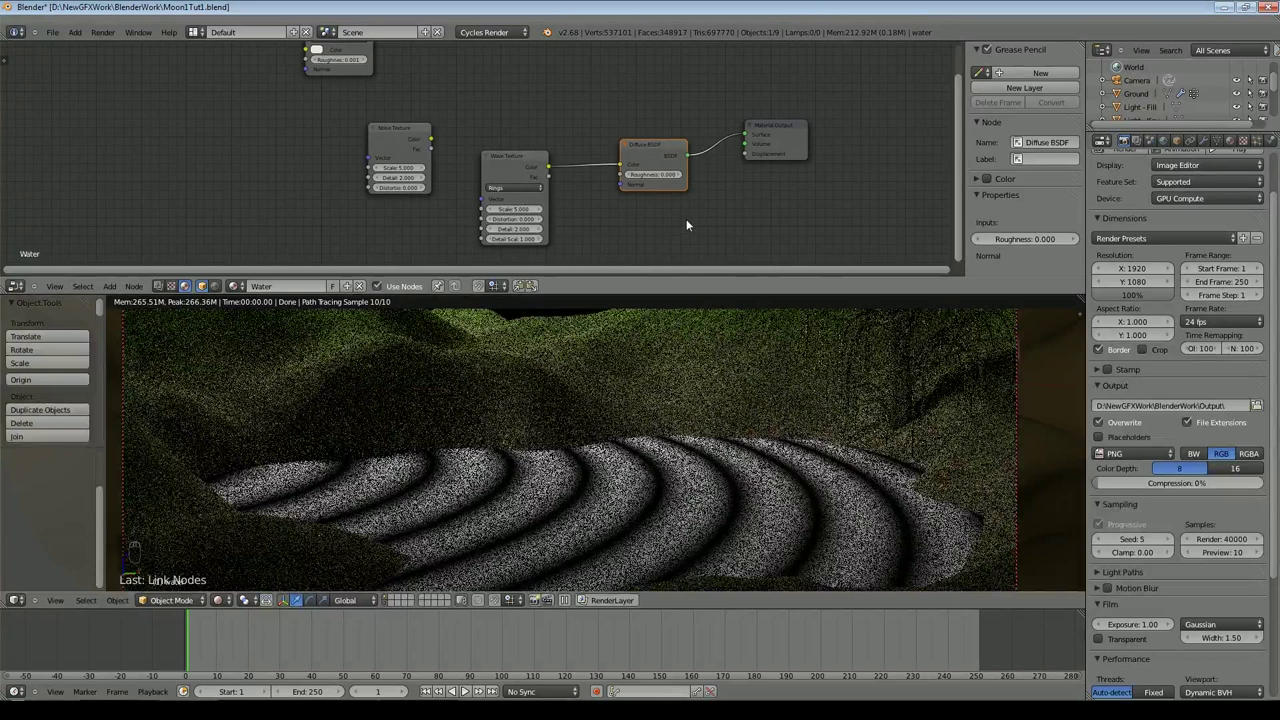
{"action": "left_click_drag", "start_coordinate": [399, 126], "coordinate": [281, 121]}
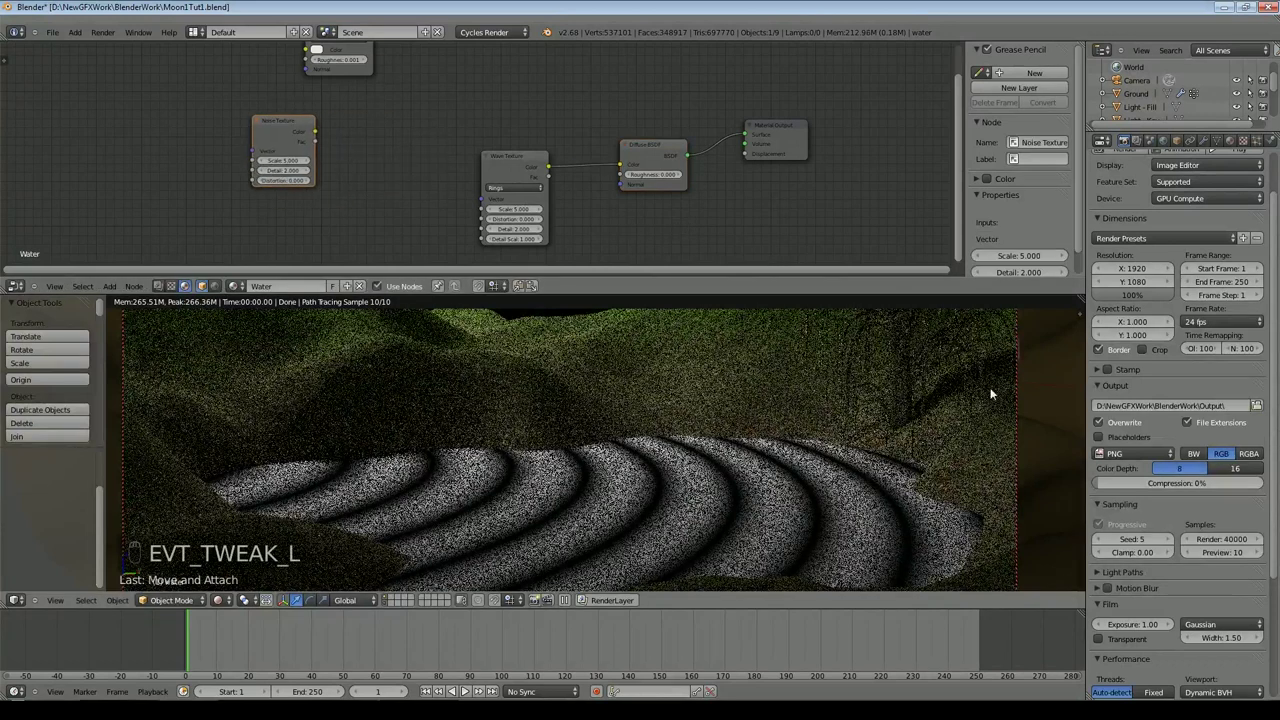
Step: Set the Wave Texture's scale to 15
{"action": "left_click", "coordinate": [515, 211]}
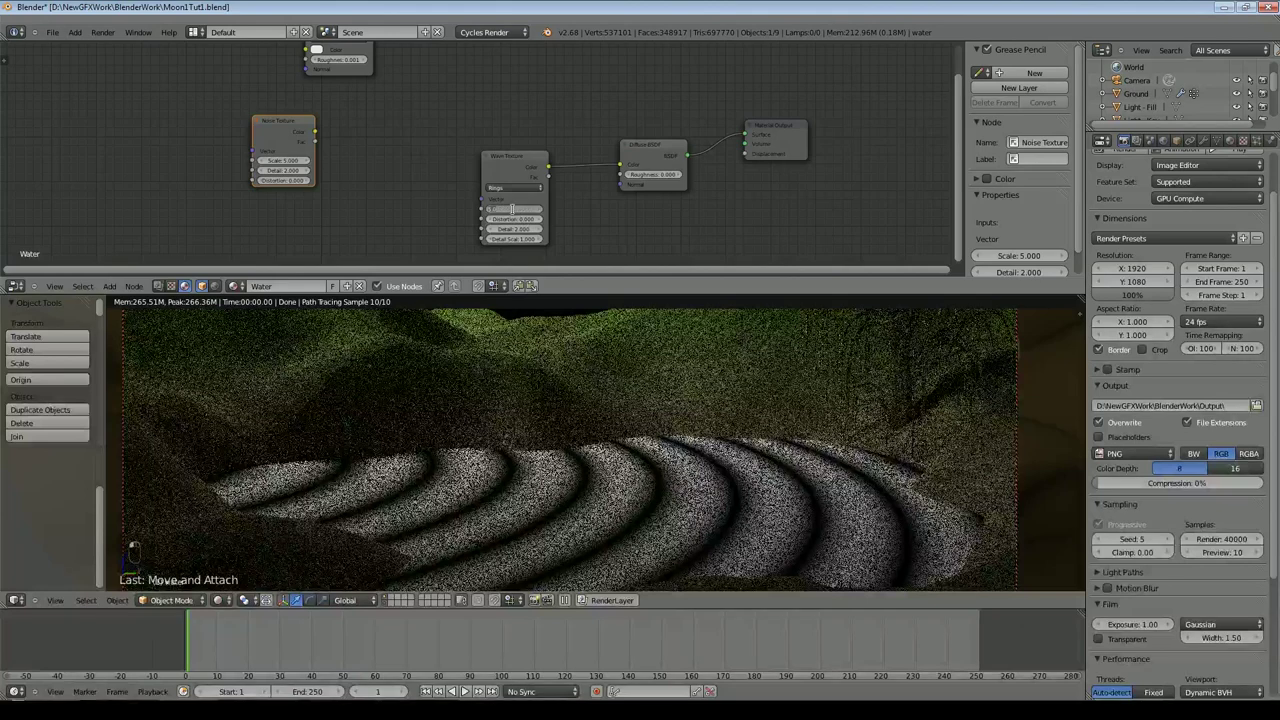
{"action": "type", "text": "15"}
{"action": "key", "text": "Return"}
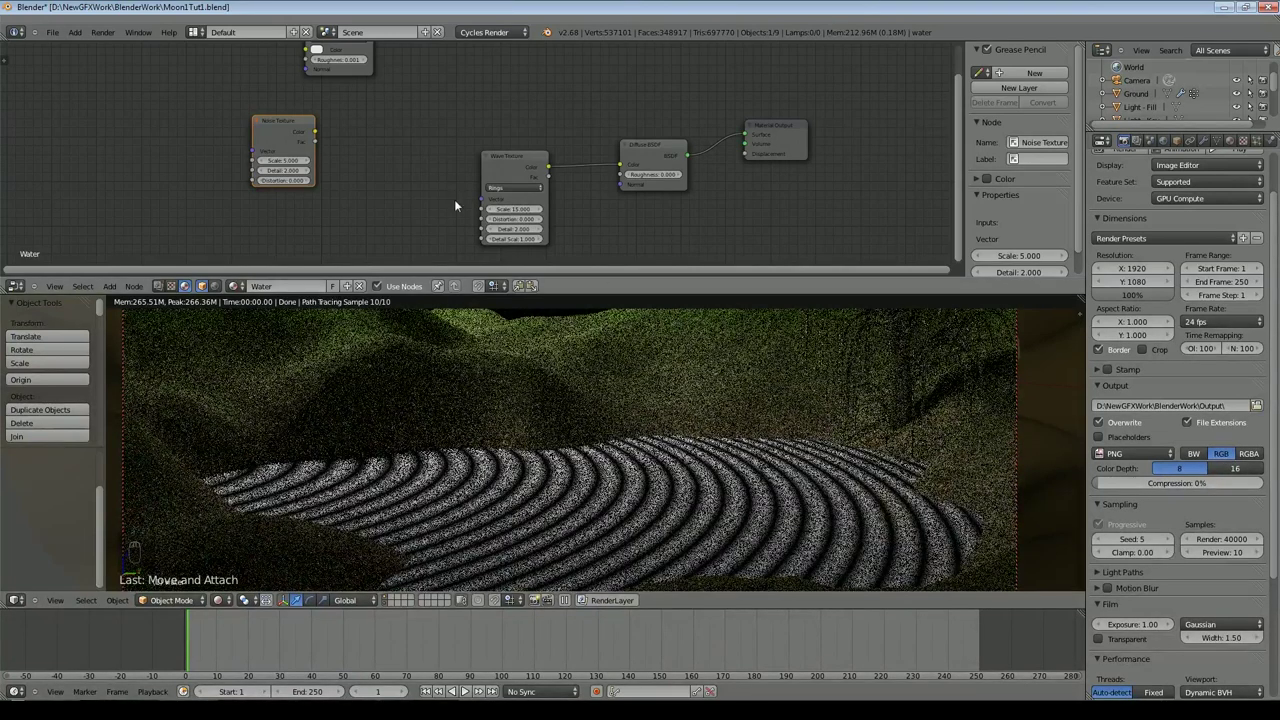
{"action": "scroll", "coordinate": [626, 224], "scroll_direction": "up", "scroll_amount": 1}
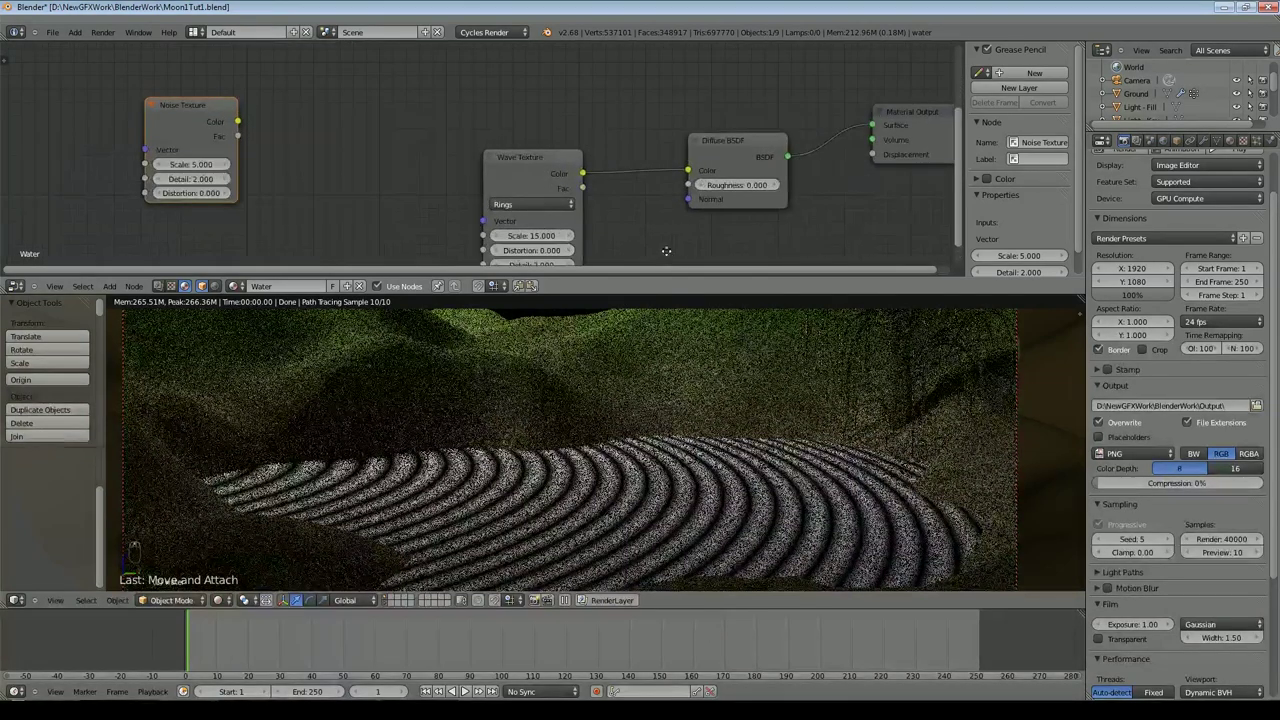
Step: Try strong distortion on the Wave Texture node, raising it to about 38.4 and then entering 20
{"action": "scroll", "coordinate": [645, 188], "scroll_direction": "up", "scroll_amount": 1}
{"action": "scroll", "coordinate": [645, 212], "scroll_direction": "up", "scroll_amount": 1}
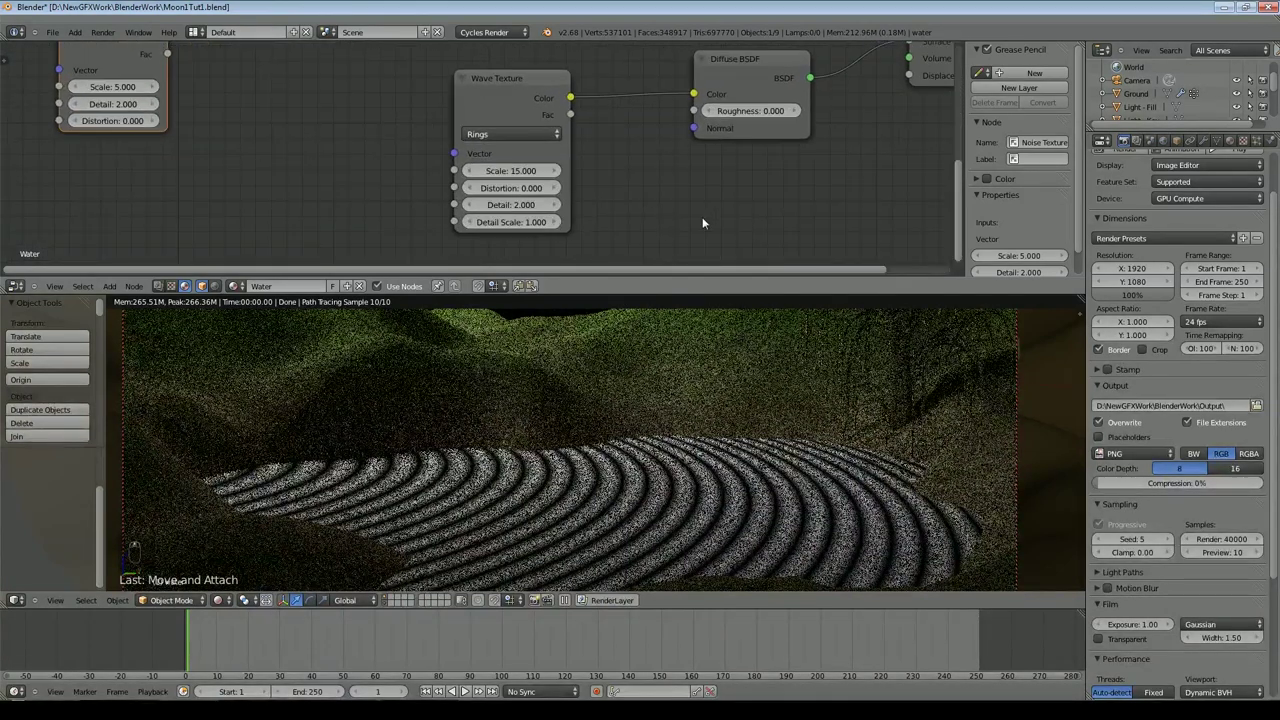
{"action": "scroll", "coordinate": [638, 199], "scroll_direction": "up", "scroll_amount": 1}
{"action": "left_click_drag", "start_coordinate": [523, 200], "coordinate": [828, 312]}
{"action": "left_click_drag", "start_coordinate": [523, 200], "coordinate": [724, 232]}
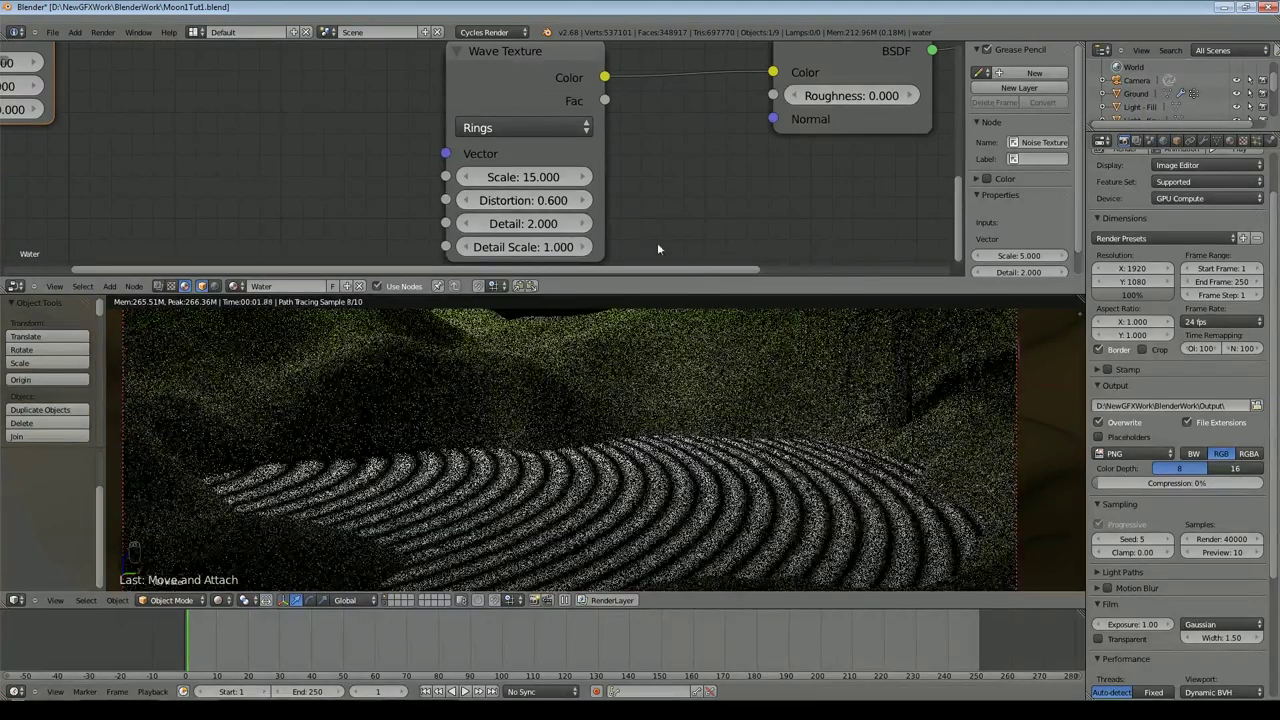
{"action": "left_click_drag", "start_coordinate": [523, 200], "coordinate": [868, 251]}
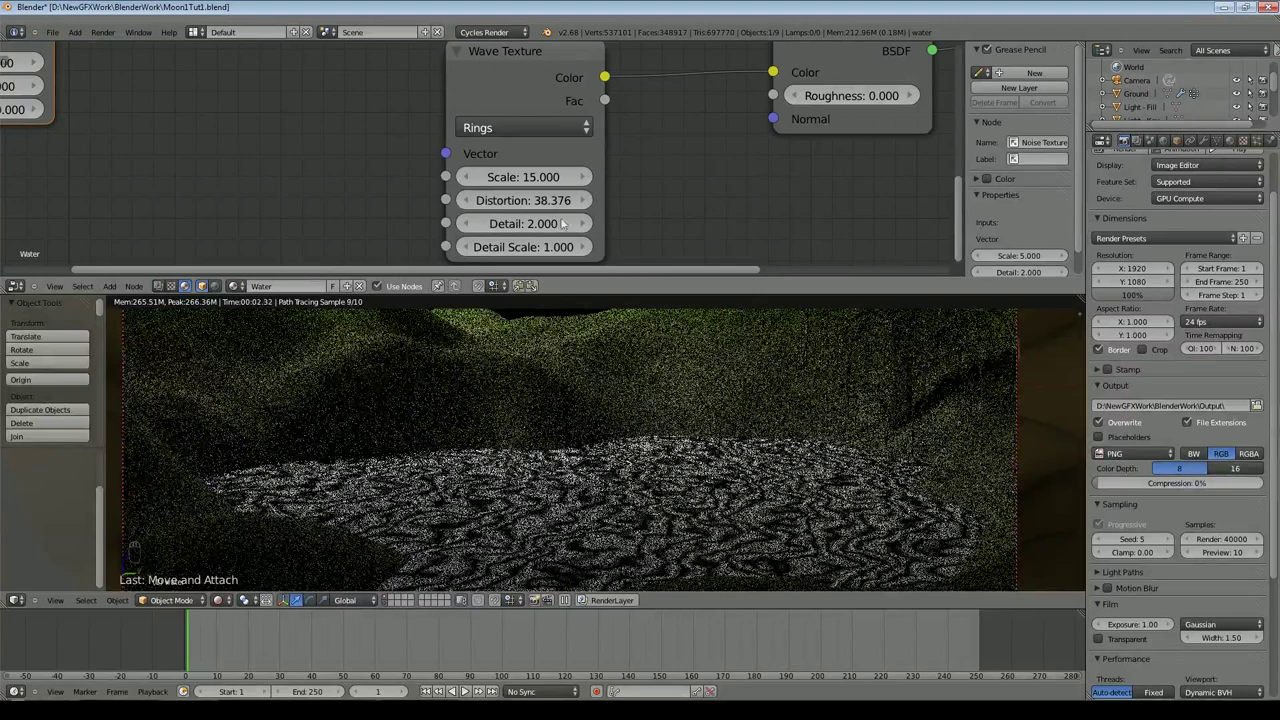
{"action": "left_click", "coordinate": [530, 200]}
{"action": "type", "text": "20"}
{"action": "key", "text": "Return"}
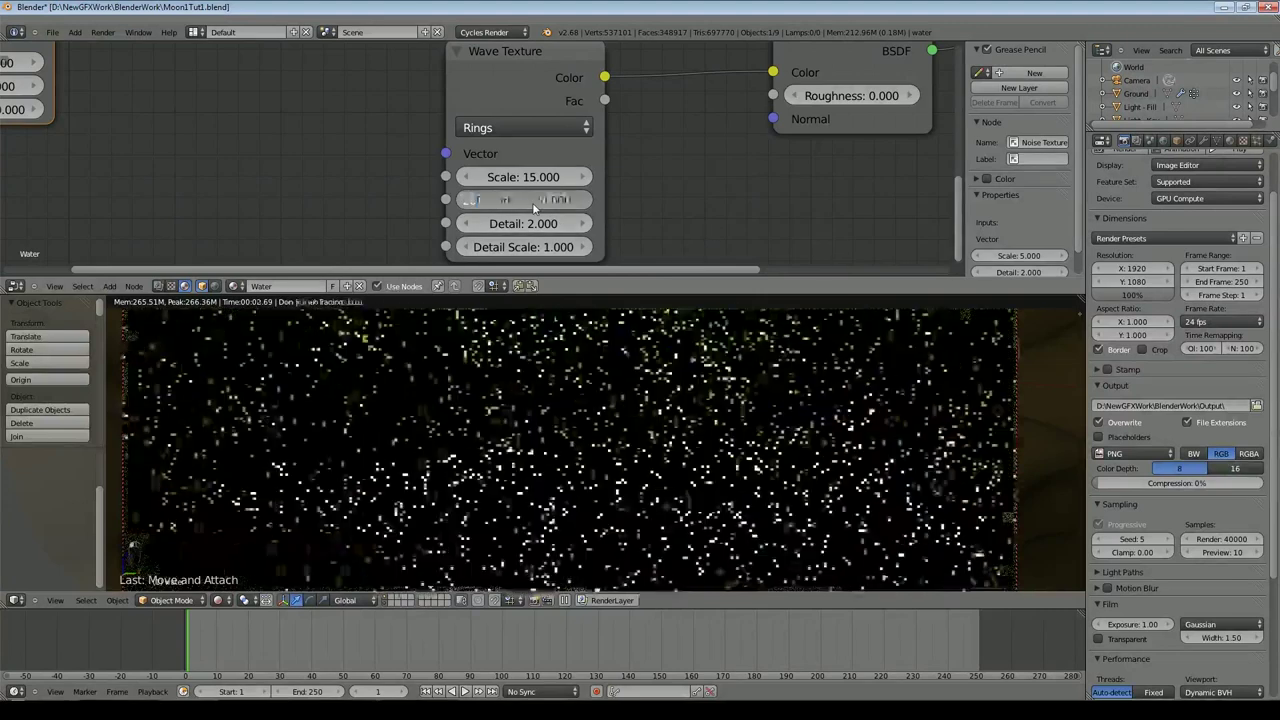
Step: Set the Wave Texture's distortion to 10
{"action": "left_click", "coordinate": [531, 201]}
{"action": "type", "text": "15.0"}
{"action": "key", "text": "BackSpace"}
{"action": "key", "text": "BackSpace"}
{"action": "key", "text": "BackSpace"}
{"action": "type", "text": "0"}
{"action": "key", "text": "Return"}
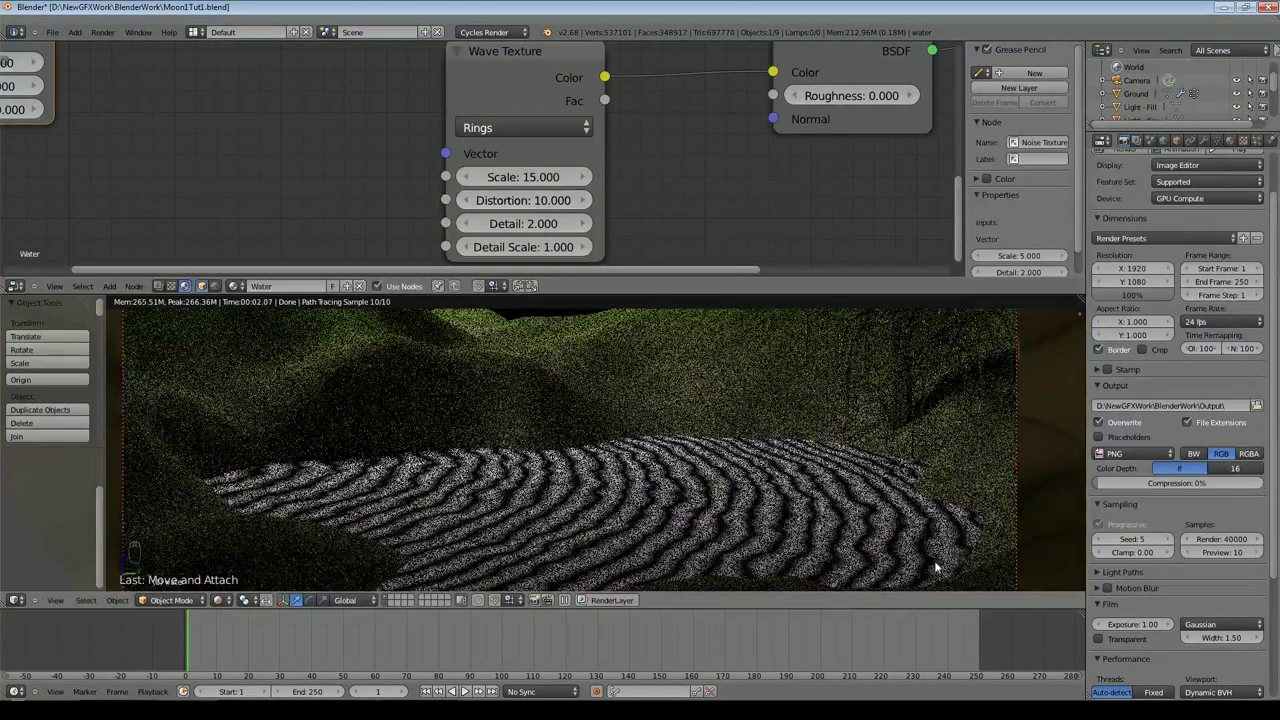
Step: Link the Noise Texture's Color to the Diffuse BSDF's Color and set the noise scale to 50
{"action": "scroll", "coordinate": [577, 97], "scroll_direction": "down", "scroll_amount": 3}
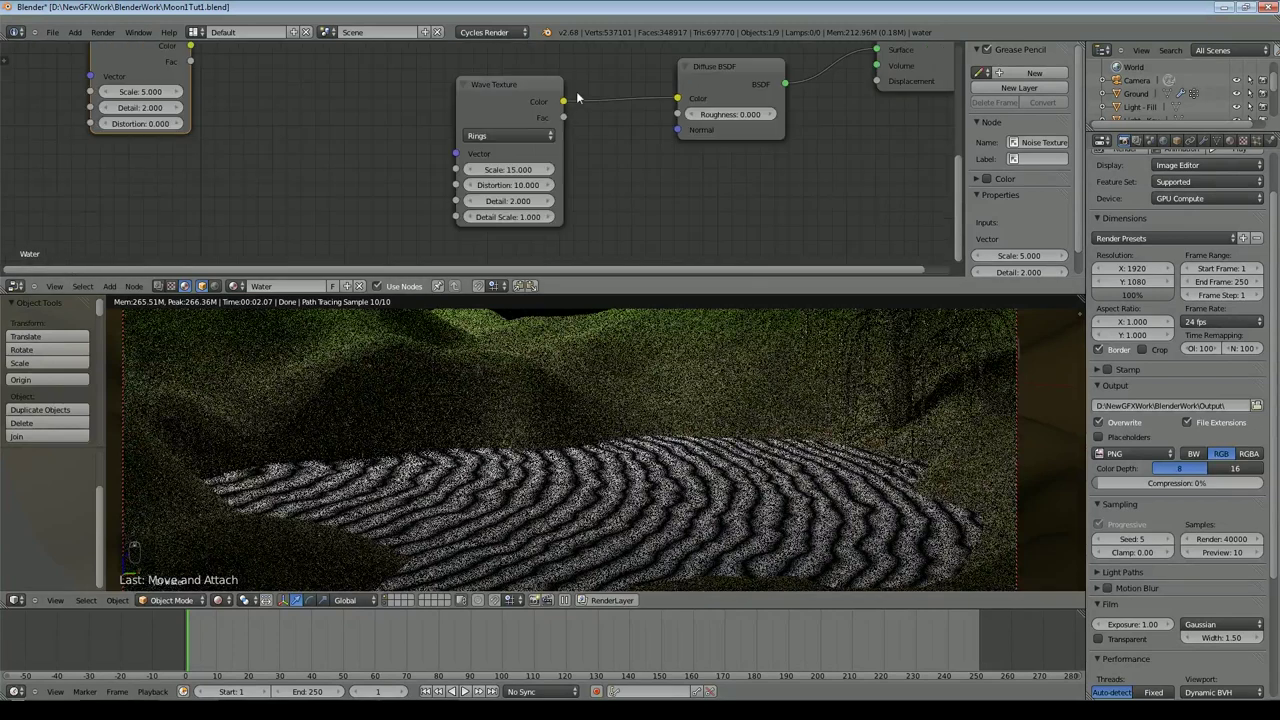
{"action": "left_click_drag", "start_coordinate": [130, 57], "coordinate": [677, 98]}
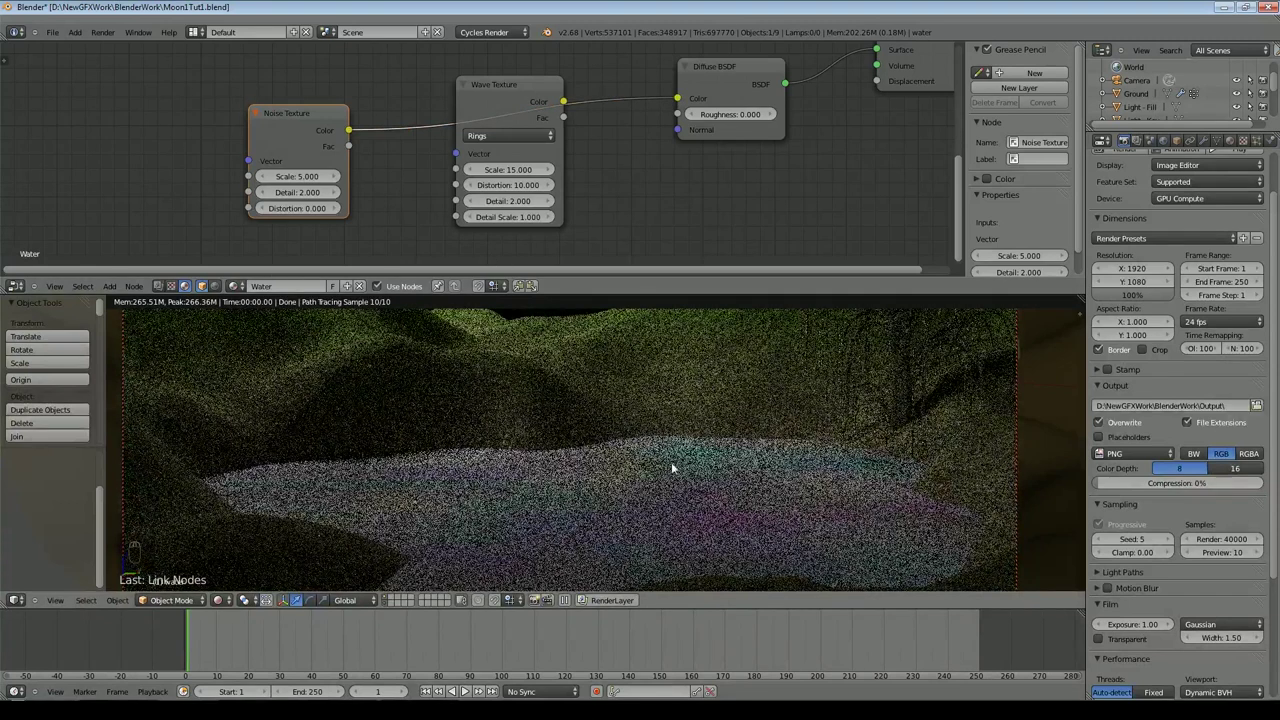
{"action": "left_click", "coordinate": [297, 177]}
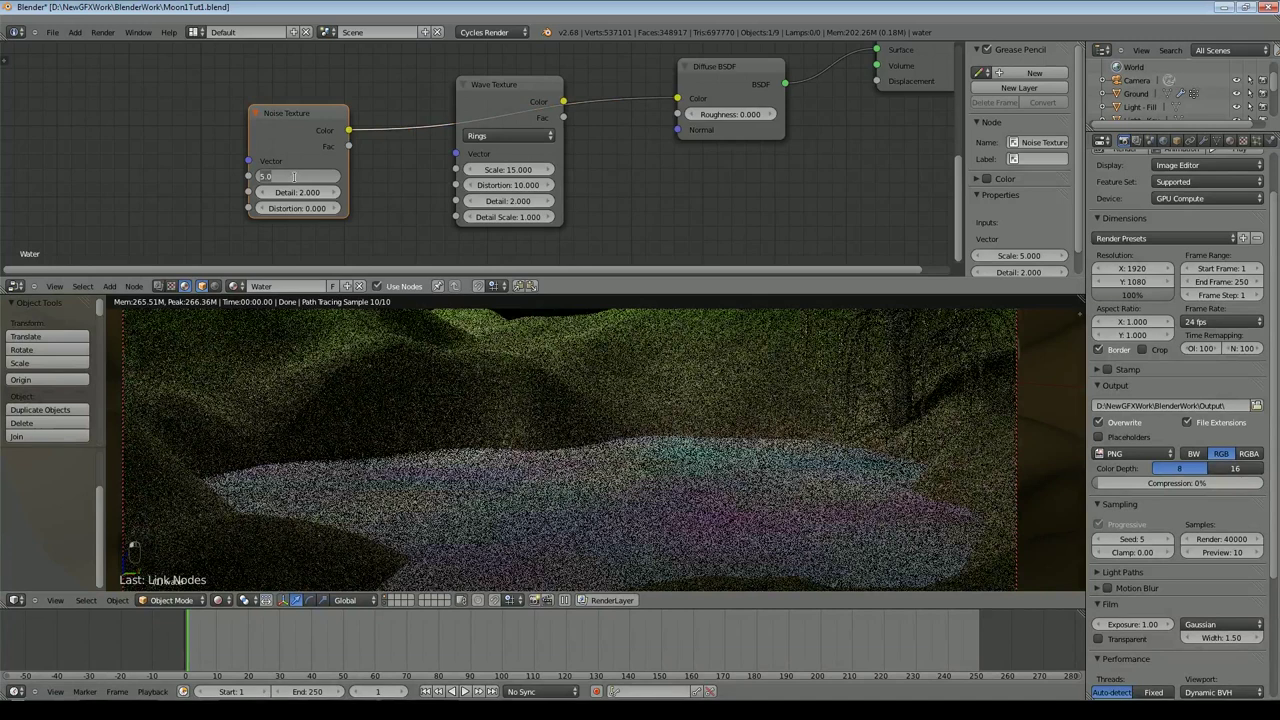
{"action": "type", "text": "50"}
{"action": "key", "text": "Return"}
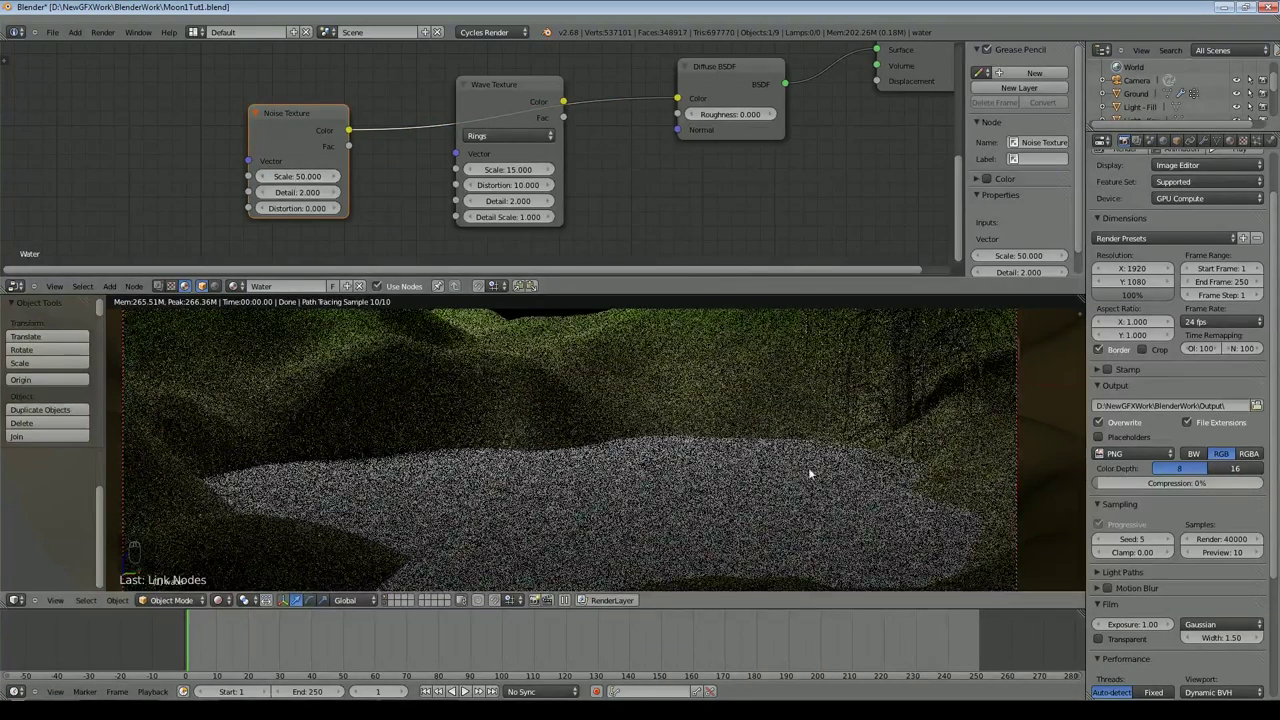
Step: Raise the Noise Texture's distortion to 7.792 and stack the Wave Texture node beneath the Noise Texture node
{"action": "left_click_drag", "start_coordinate": [483, 91], "coordinate": [458, 158]}
{"action": "left_click_drag", "start_coordinate": [337, 115], "coordinate": [428, 63]}
{"action": "left_click_drag", "start_coordinate": [388, 156], "coordinate": [400, 158]}
{"action": "scroll", "coordinate": [485, 150], "scroll_direction": "down", "scroll_amount": 1}
{"action": "left_click_drag", "start_coordinate": [497, 158], "coordinate": [403, 196]}
Step: Insert a color Mix node between the Noise Texture and Diffuse BSDF, and link the Wave Texture's Color to Color2
{"action": "left_click", "coordinate": [109, 286]}
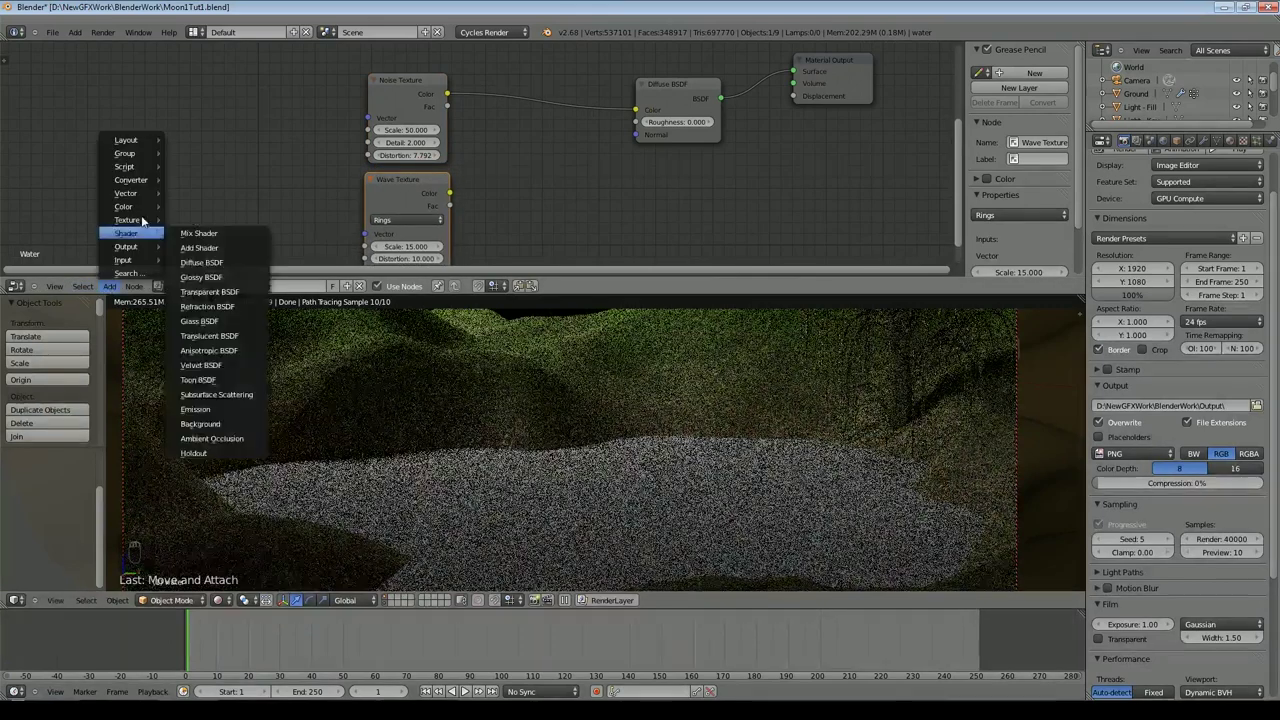
{"action": "mouse_move", "coordinate": [141, 210]}
{"action": "left_click", "coordinate": [196, 208]}
{"action": "left_click", "coordinate": [570, 125]}
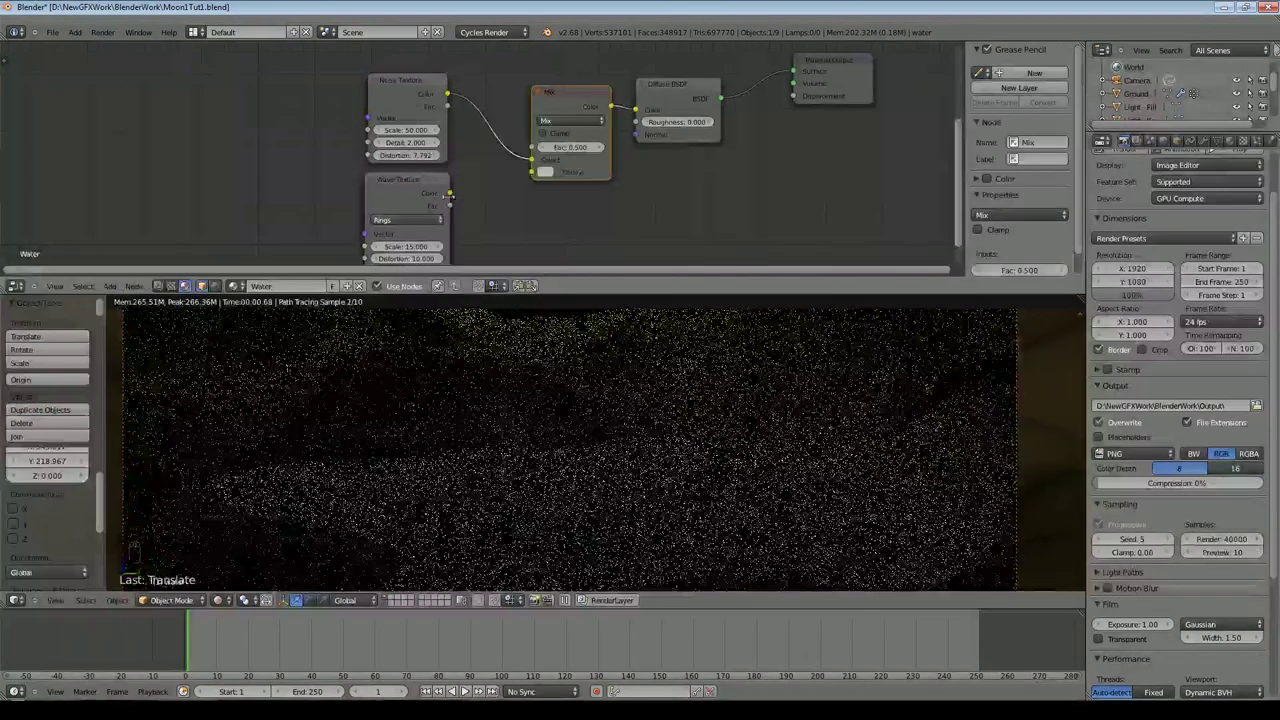
{"action": "left_click_drag", "start_coordinate": [449, 194], "coordinate": [531, 170]}
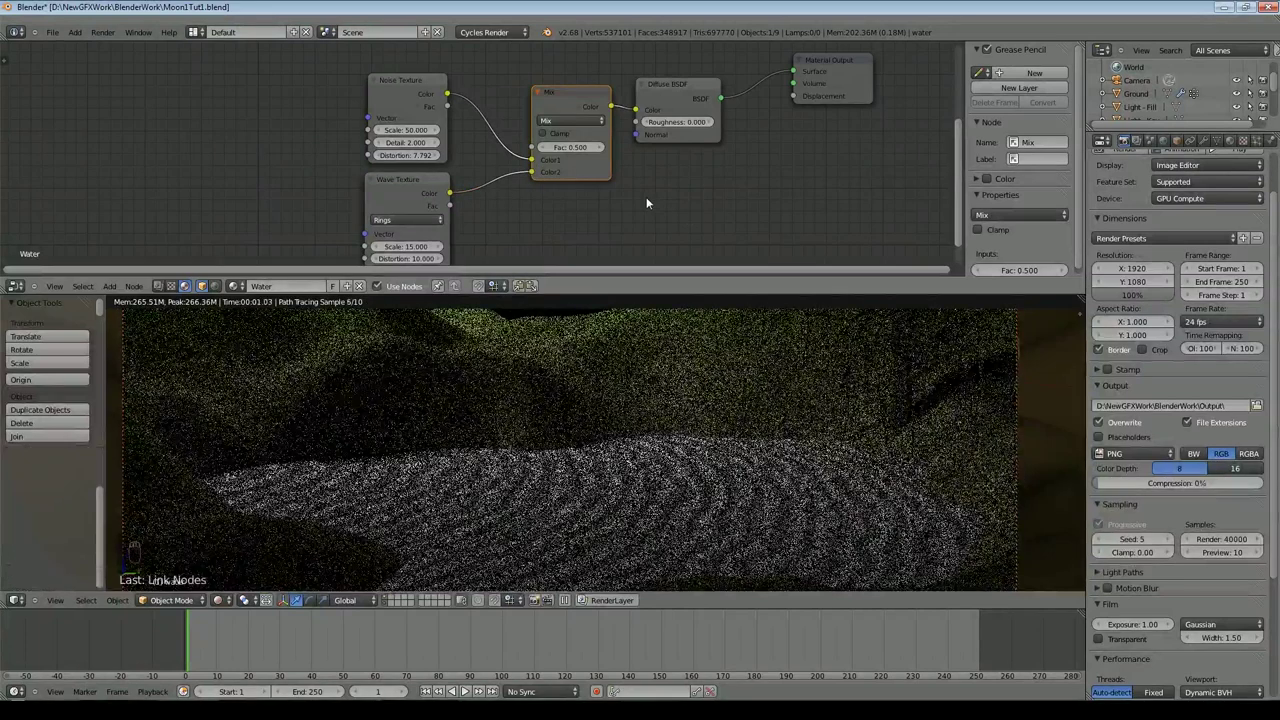
Step: Link the Mix node's Color to Material Output's Displacement and replace the Diffuse BSDF with the existing Glossy BSDF on Surface
{"action": "key", "text": "Delete"}
{"action": "scroll", "coordinate": [651, 200], "scroll_direction": "down", "scroll_amount": 2}
{"action": "middle_click_drag", "start_coordinate": [703, 134], "coordinate": [566, 146]}
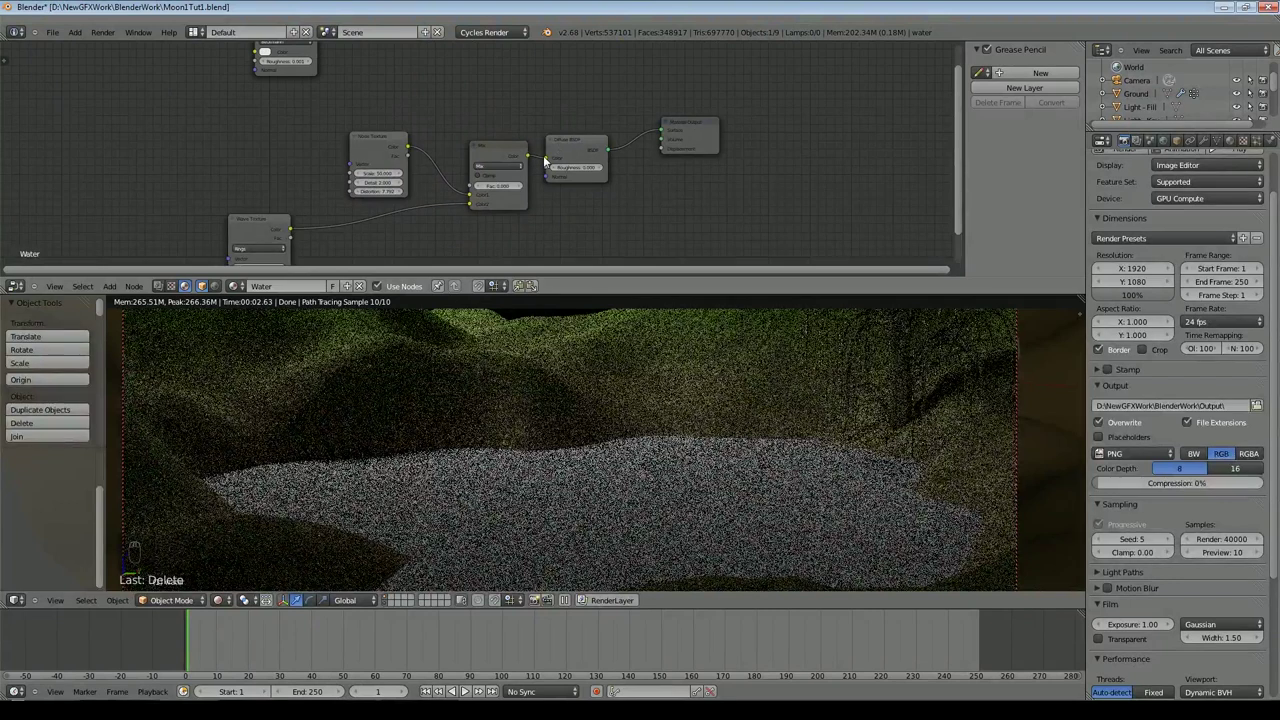
{"action": "left_click_drag", "start_coordinate": [576, 139], "coordinate": [666, 148]}
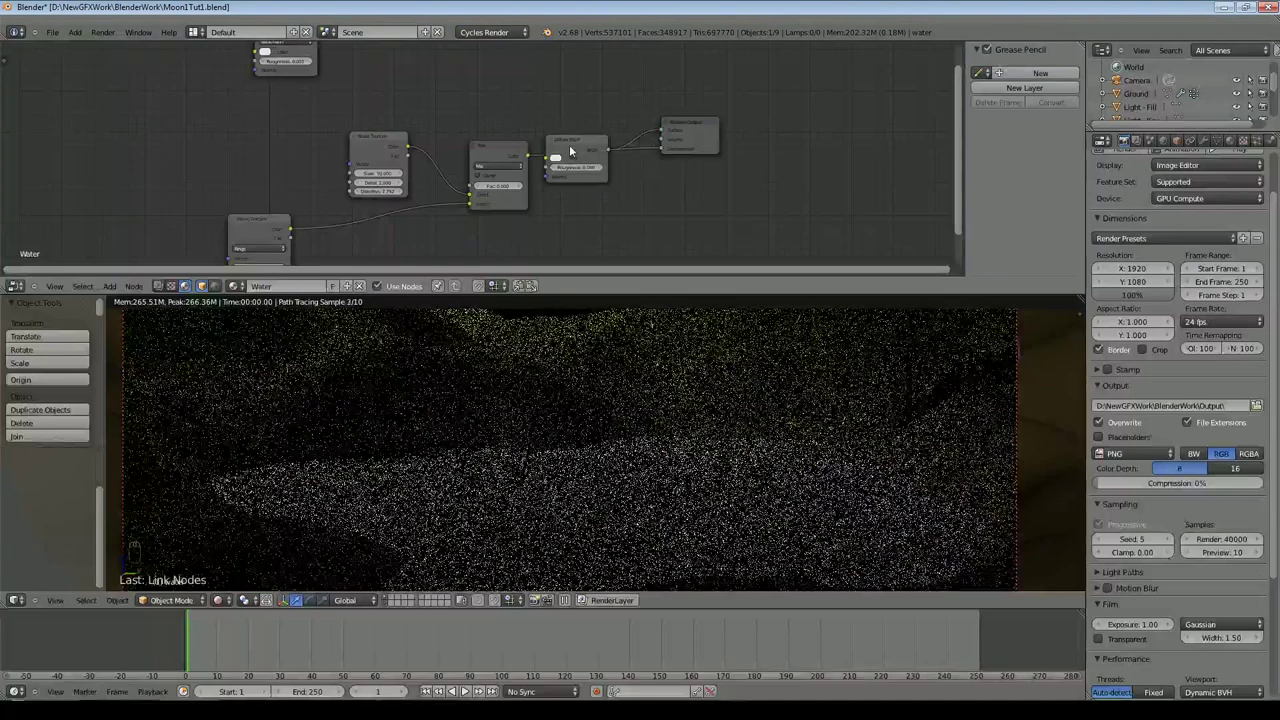
{"action": "left_click", "coordinate": [570, 149]}
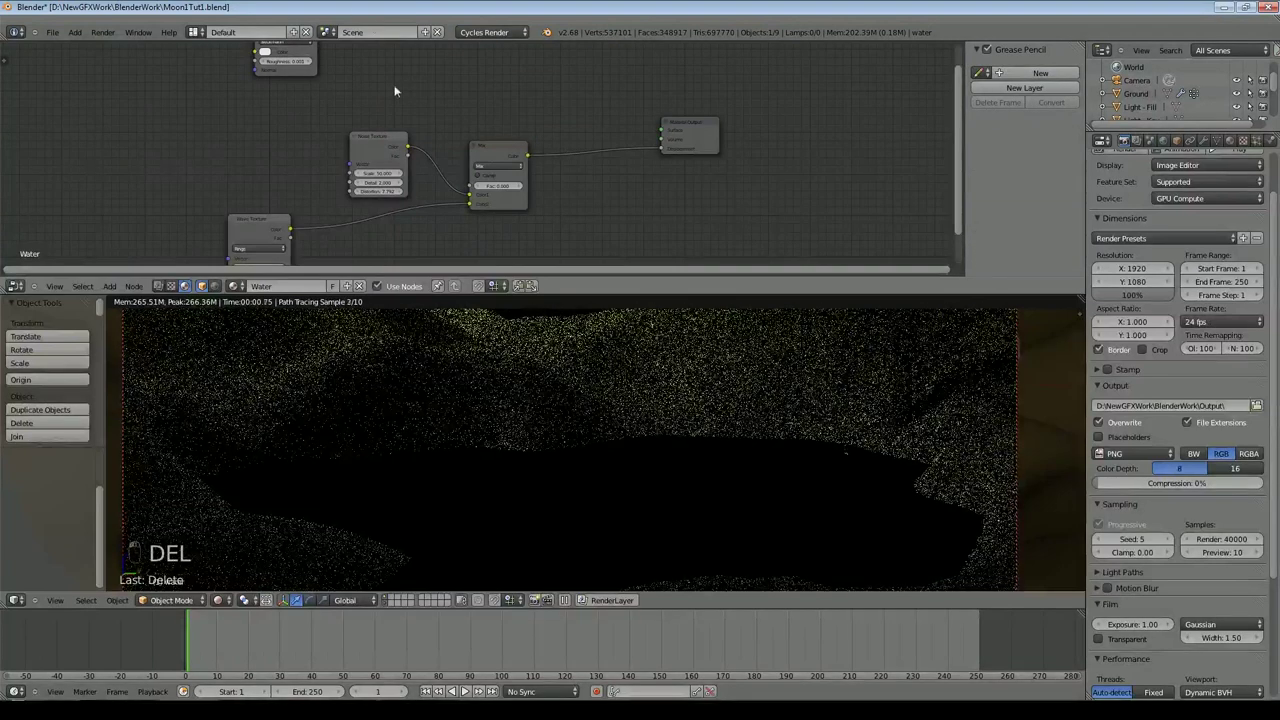
{"action": "scroll", "coordinate": [394, 86], "scroll_direction": "down", "scroll_amount": 1}
{"action": "left_click_drag", "start_coordinate": [345, 68], "coordinate": [625, 134]}
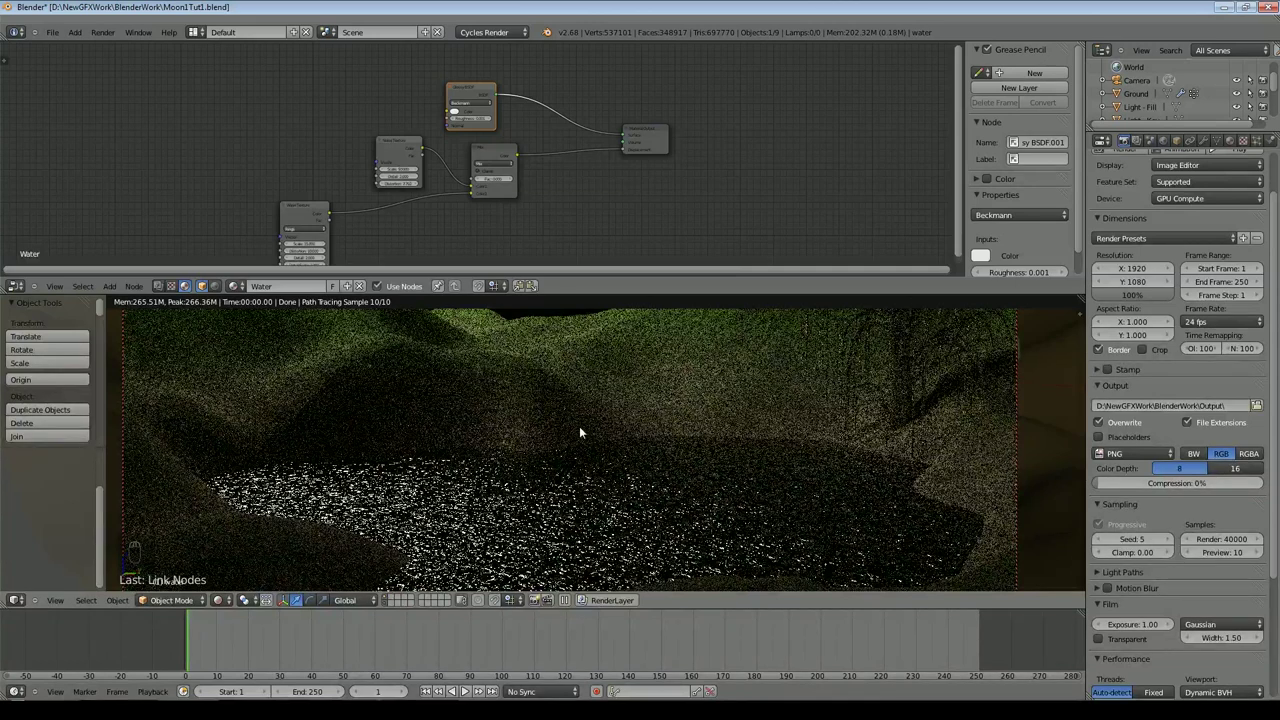
Step: Insert a Math node between the Mix node and Material Output's Displacement, with its operation set to Multiply
{"action": "left_click", "coordinate": [110, 287]}
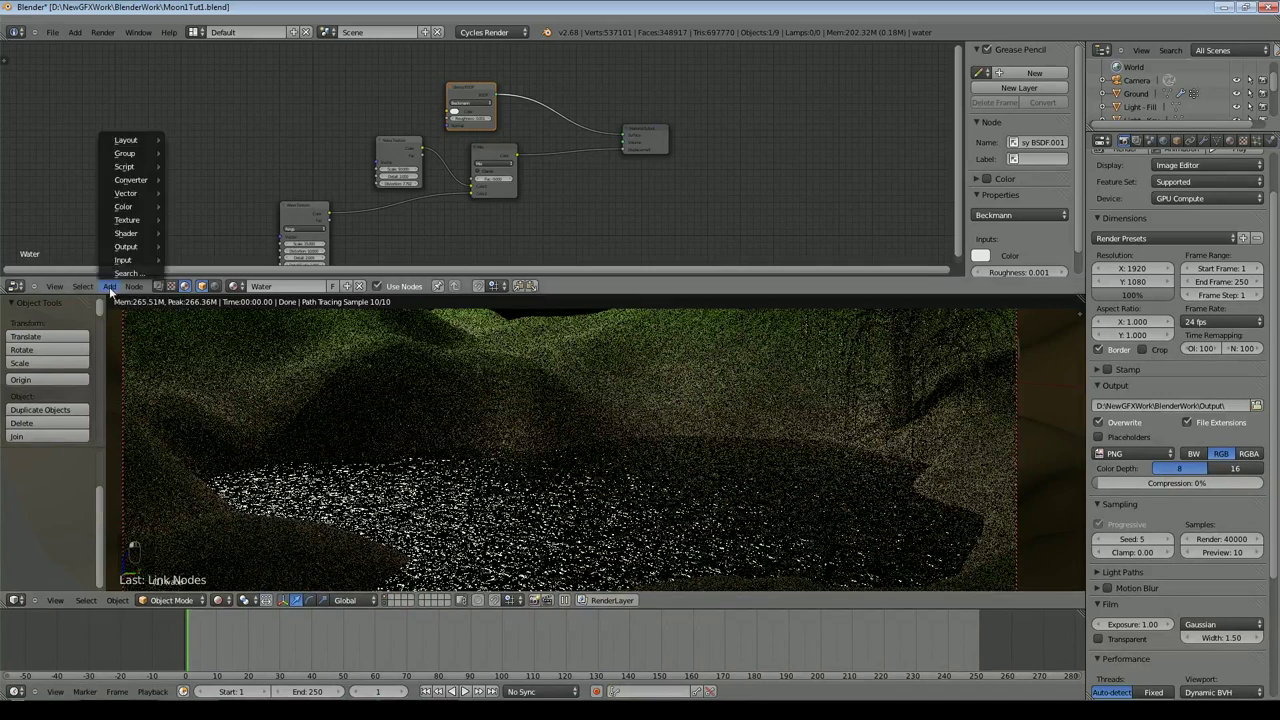
{"action": "mouse_move", "coordinate": [131, 180]}
{"action": "left_click", "coordinate": [200, 184]}
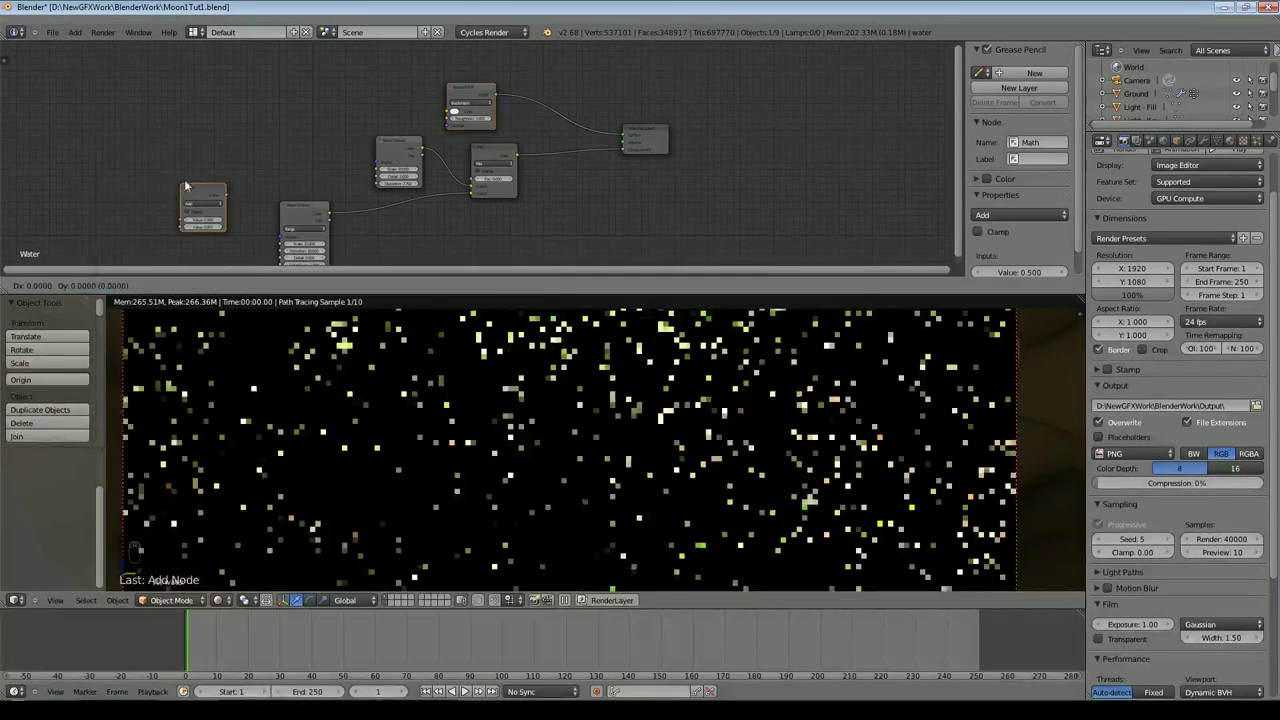
{"action": "left_click", "coordinate": [555, 165]}
{"action": "left_click", "coordinate": [560, 157]}
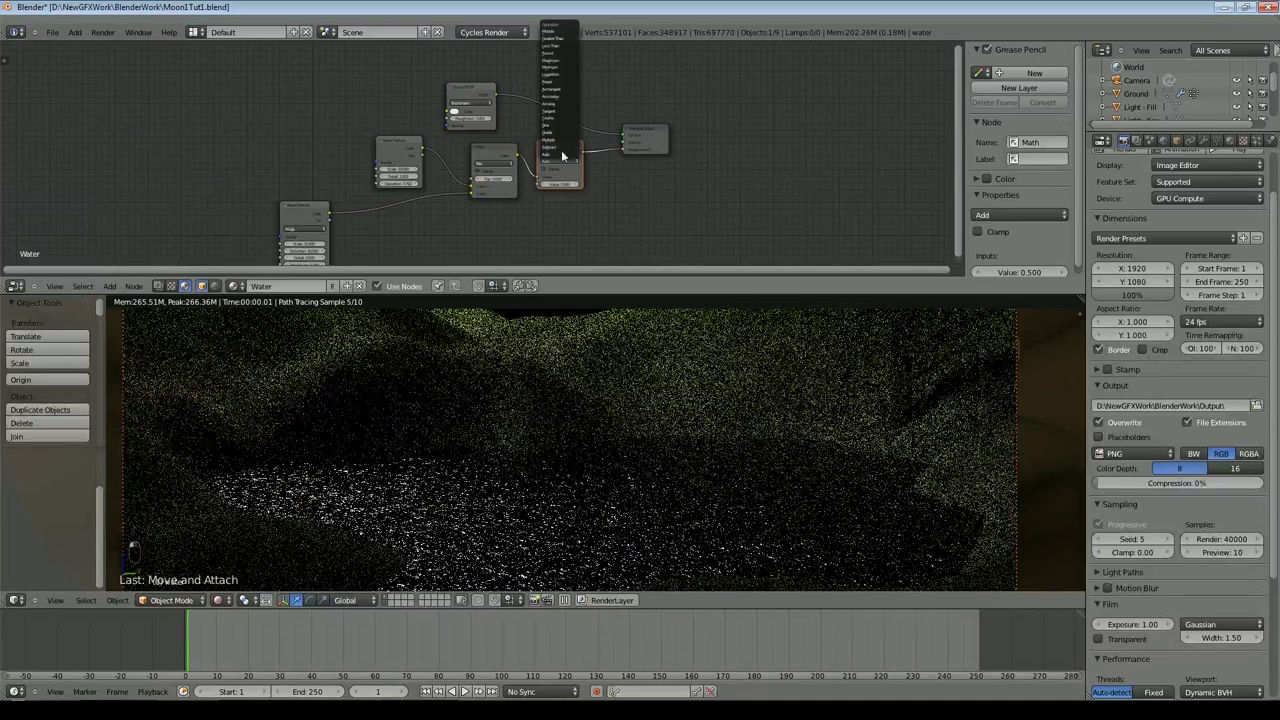
{"action": "left_click", "coordinate": [560, 147]}
Step: Try weaker displacement with Multiply node values of 0.3, 0.1 and 0.025
{"action": "key", "text": "KP_Decimal"}
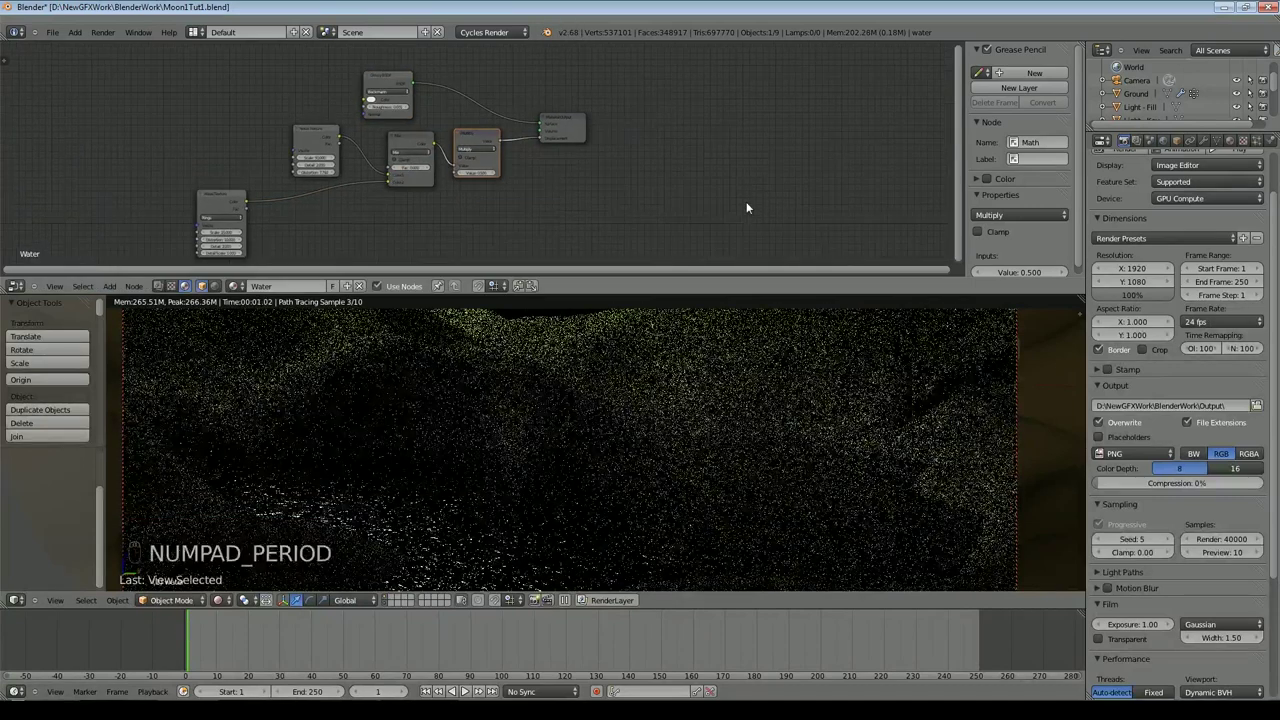
{"action": "left_click", "coordinate": [447, 190]}
{"action": "left_click", "coordinate": [447, 190]}
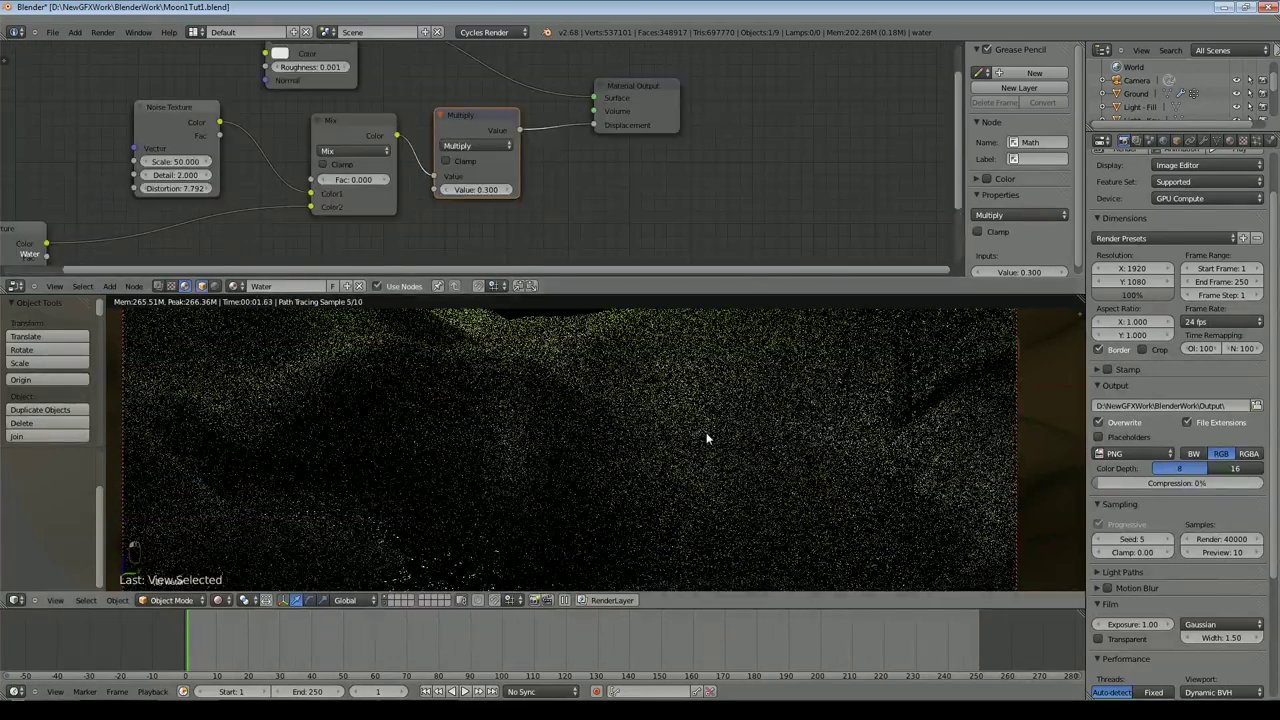
{"action": "scroll", "coordinate": [757, 419], "scroll_direction": "down", "scroll_amount": 1}
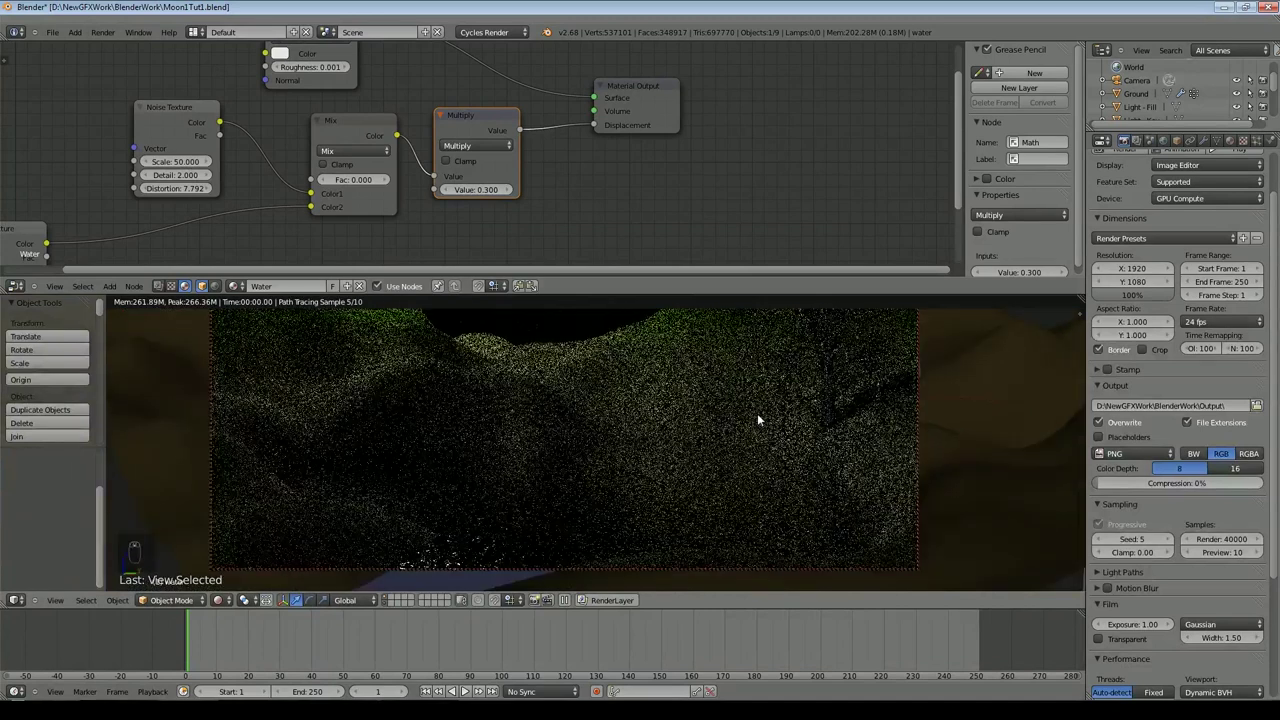
{"action": "double_click", "coordinate": [447, 191]}
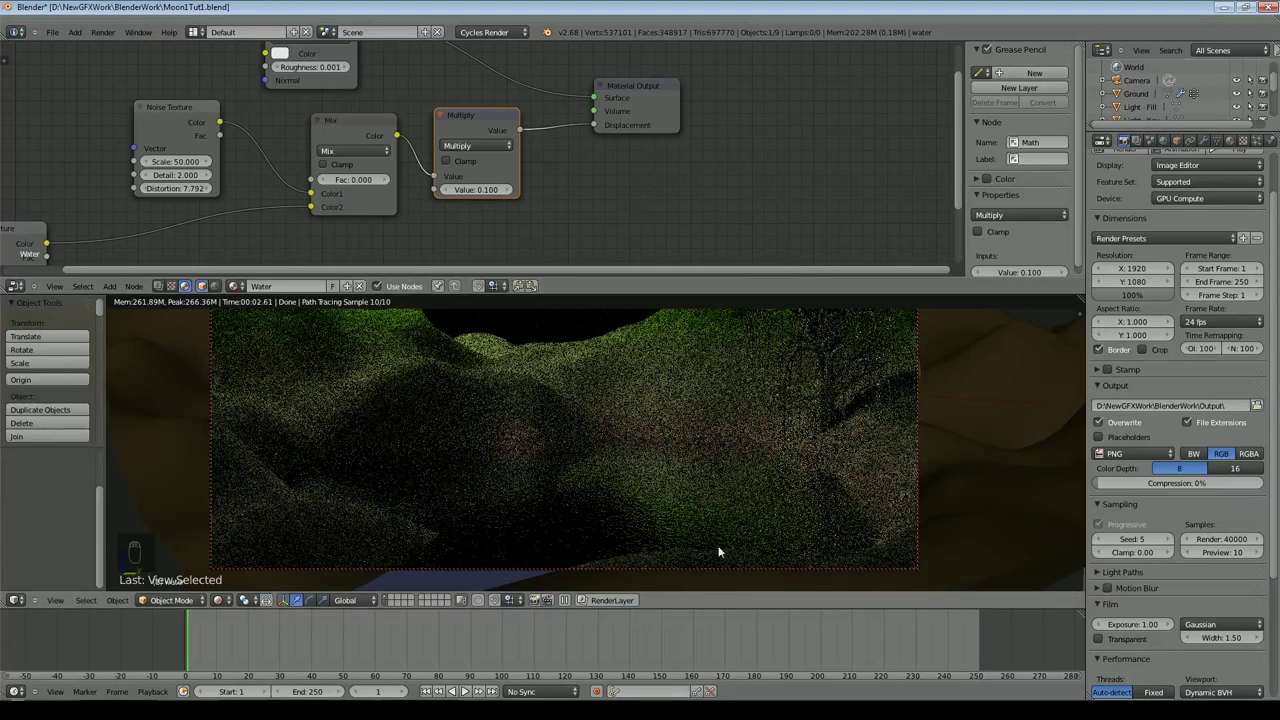
{"action": "double_click", "coordinate": [486, 189]}
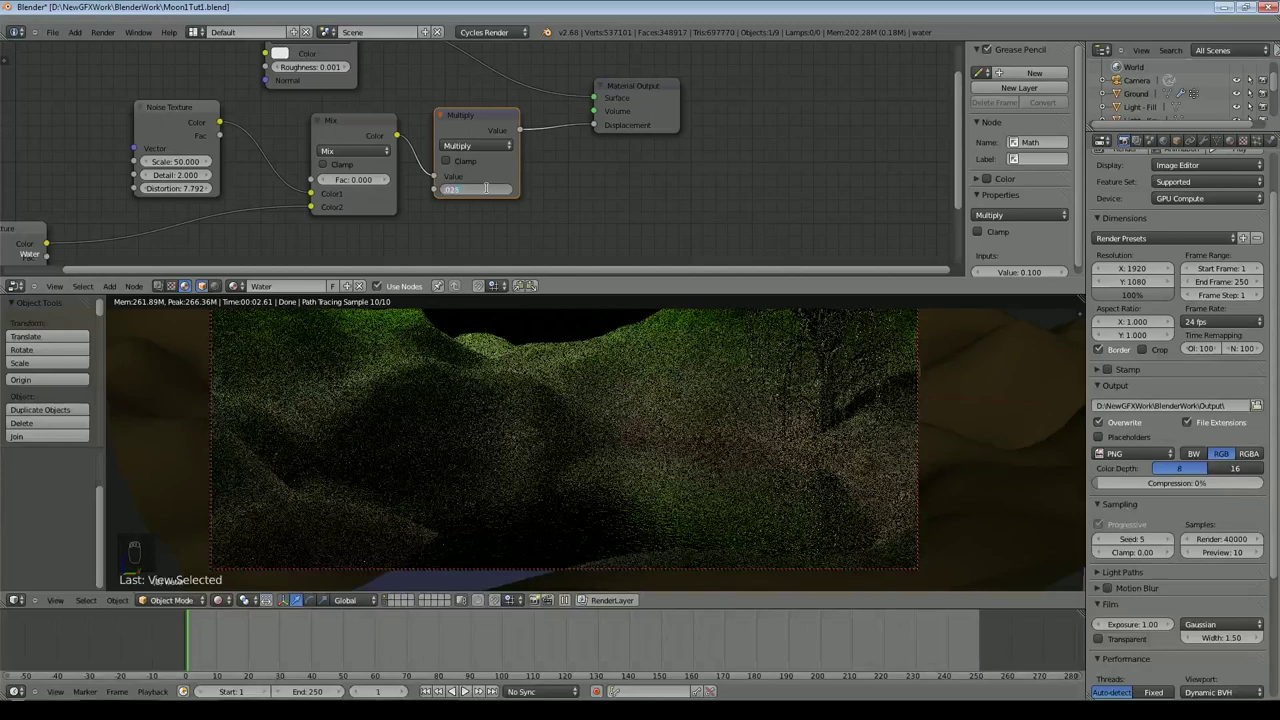
{"action": "type", "text": ".025"}
{"action": "key", "text": "Return"}
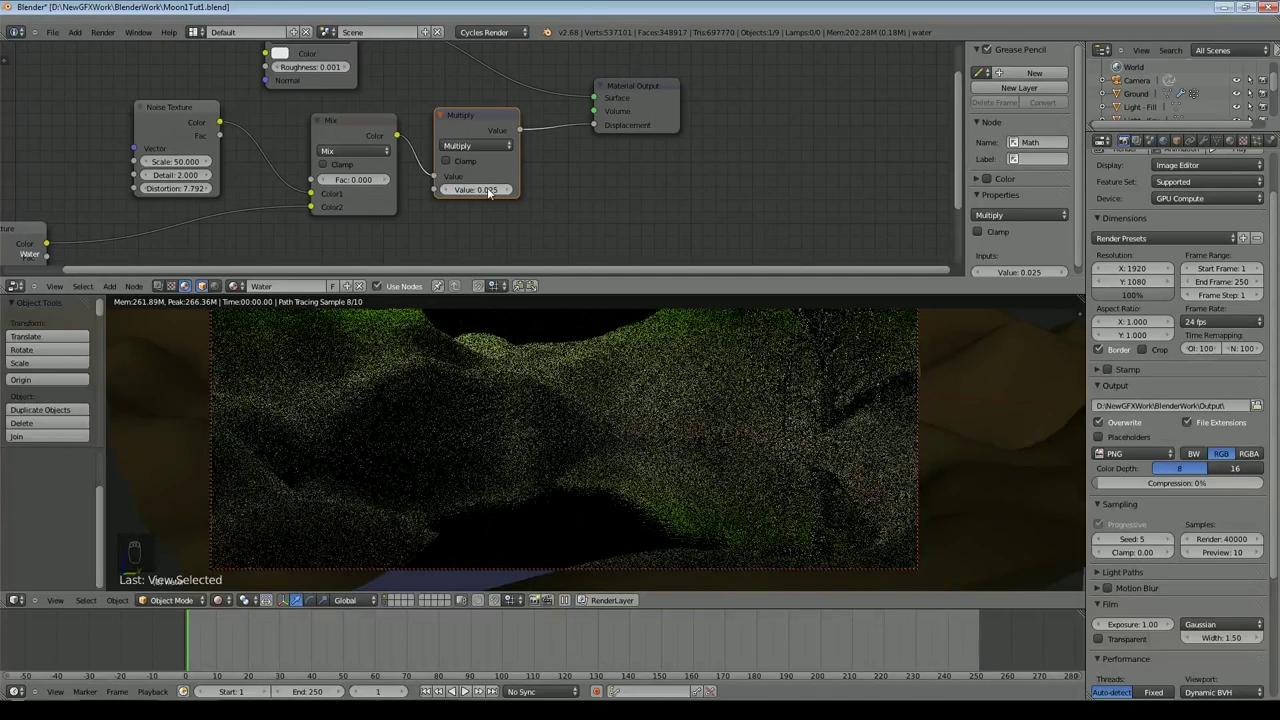
Step: Move the moon sphere right toward the middle of the sky and lower it by about 0.94 units
{"action": "left_click_drag", "start_coordinate": [916, 278], "coordinate": [916, 89]}
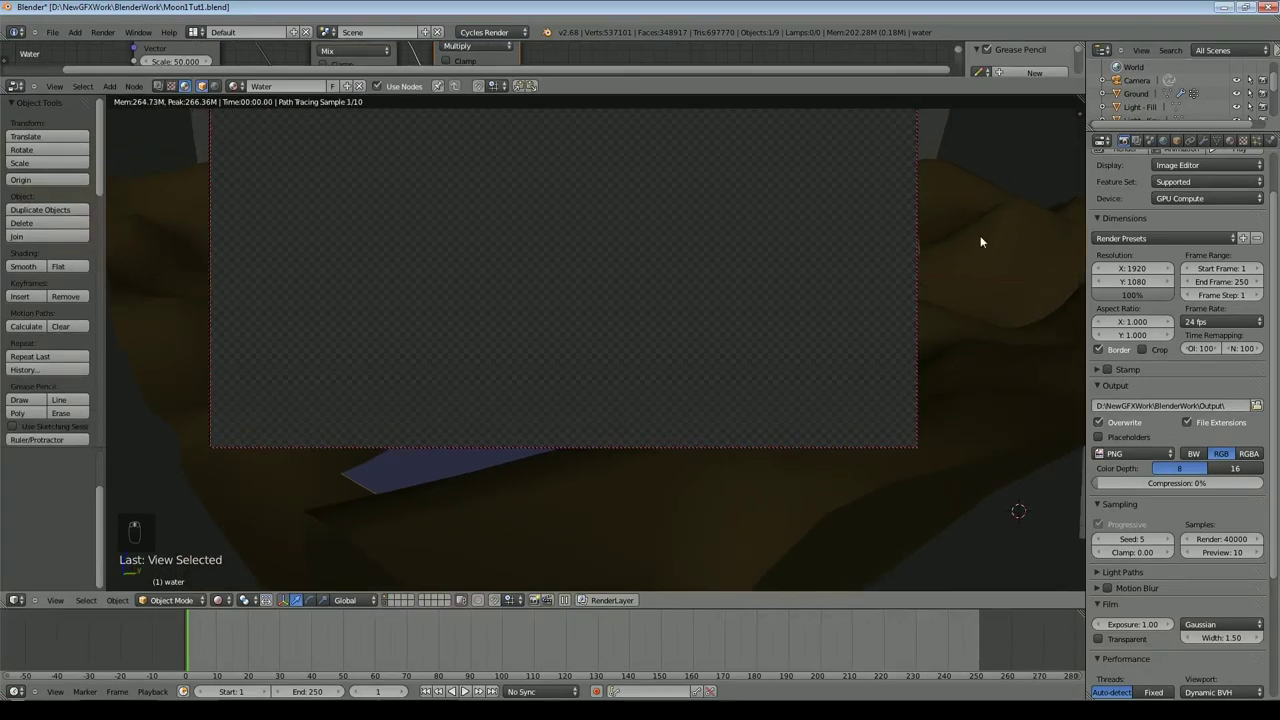
{"action": "key", "text": "Home"}
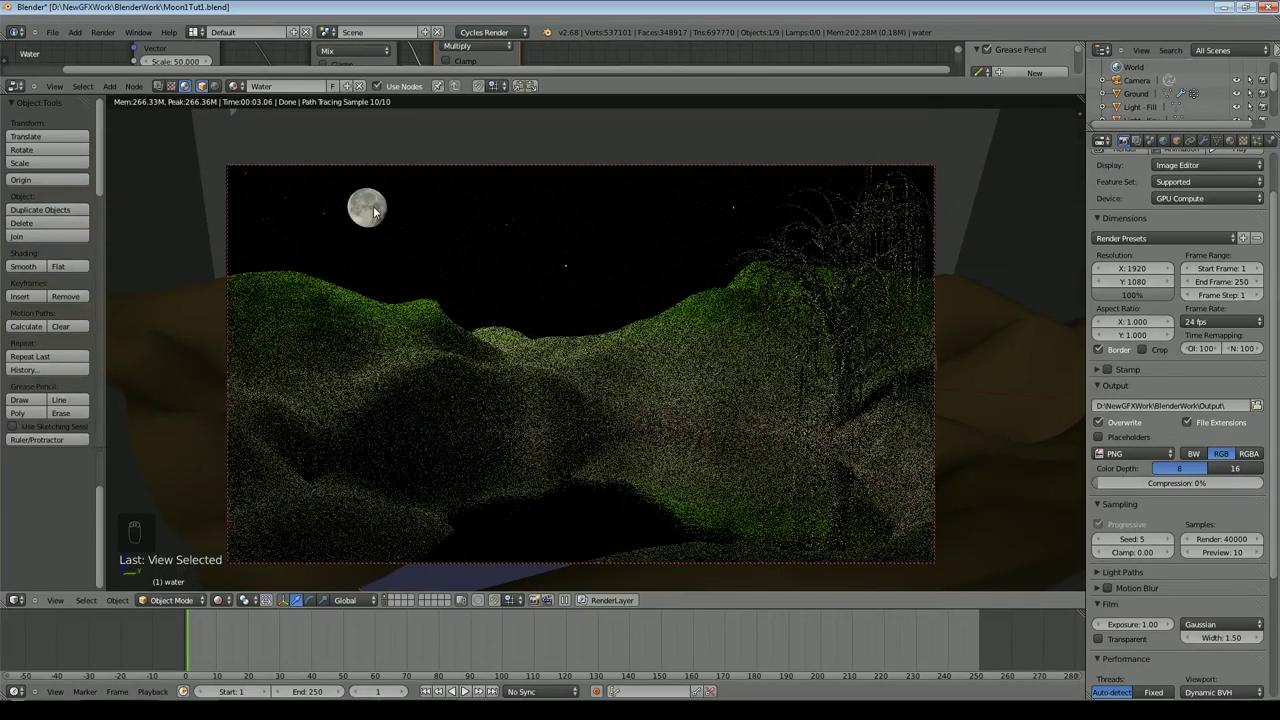
{"action": "right_click", "coordinate": [373, 206]}
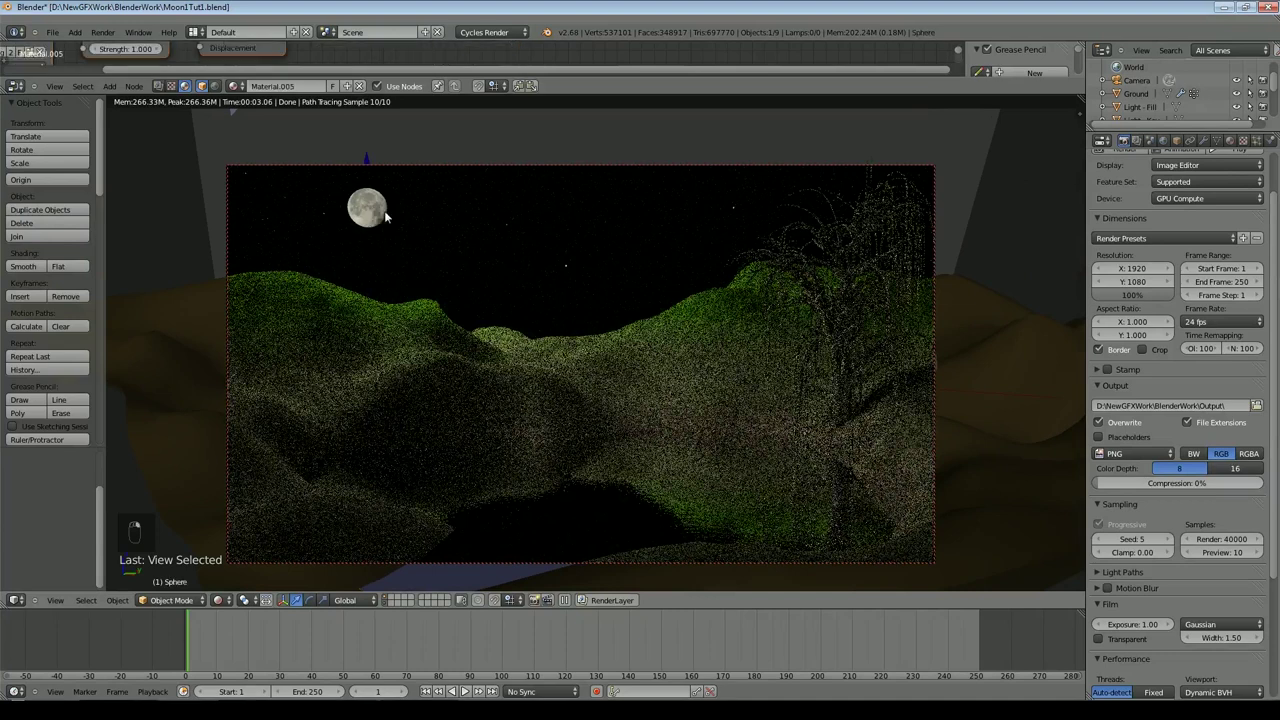
{"action": "key", "text": "g"}
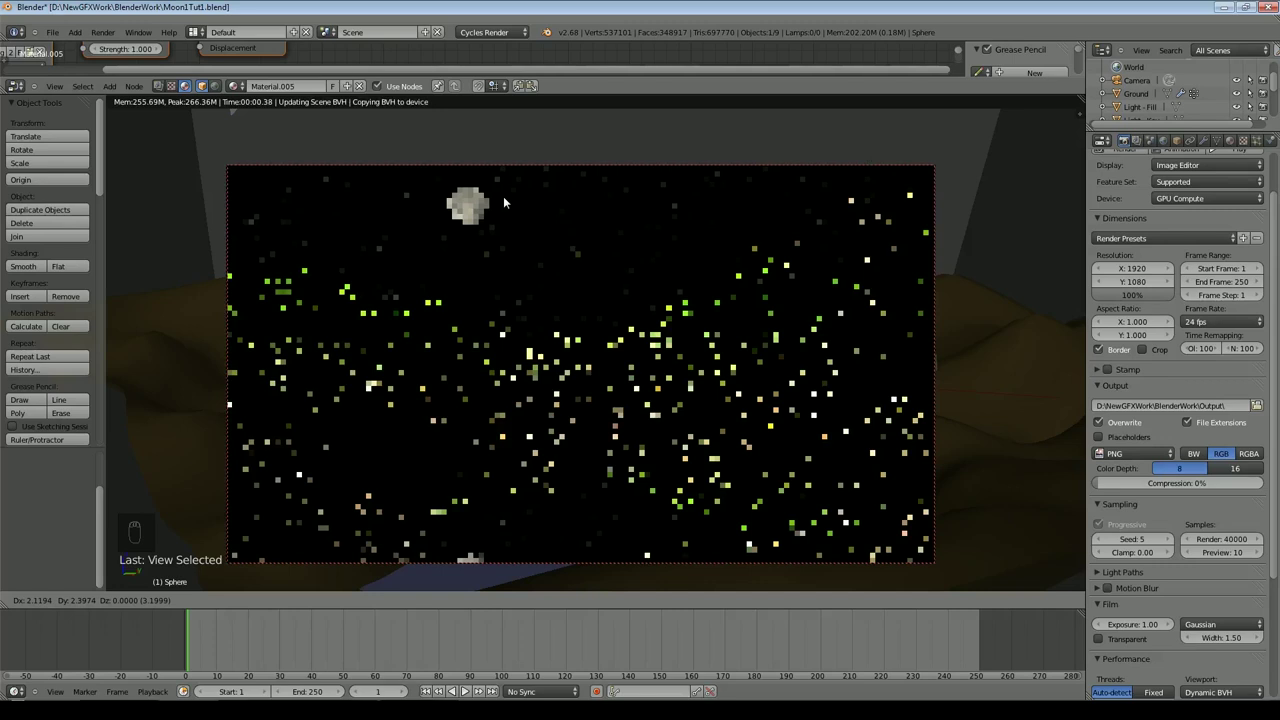
{"action": "left_click", "coordinate": [503, 196]}
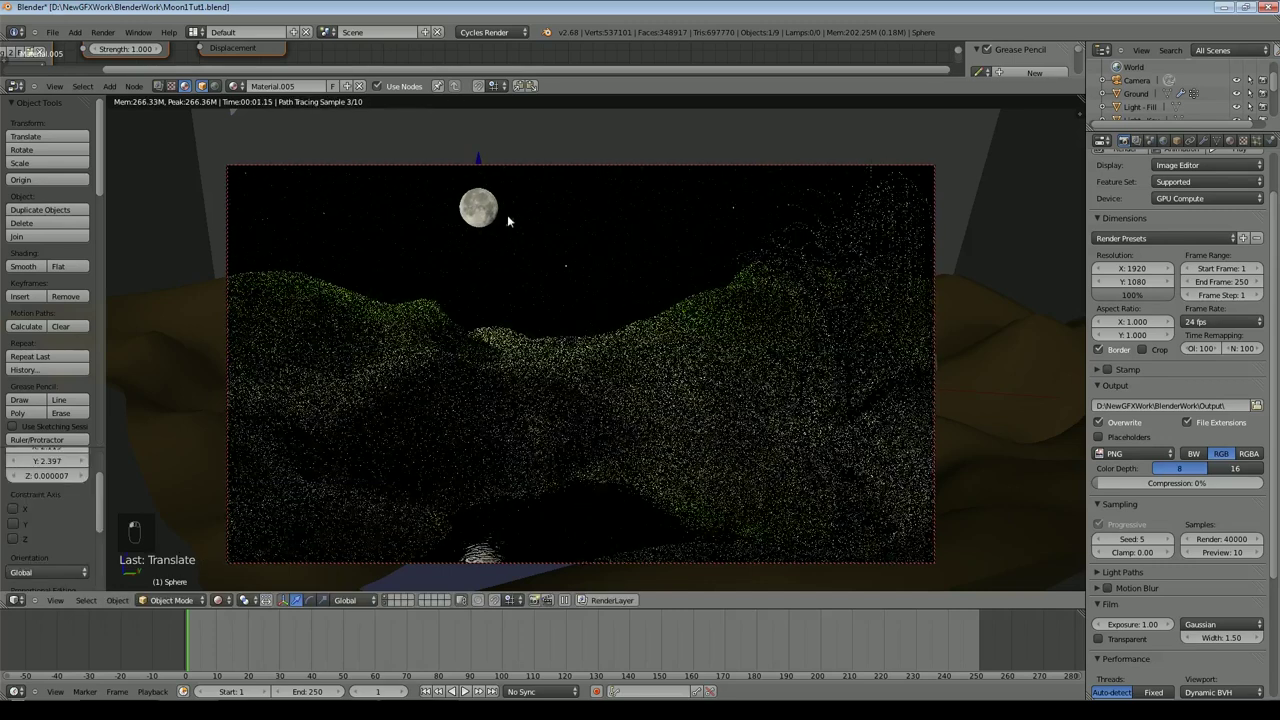
{"action": "key", "text": "g"}
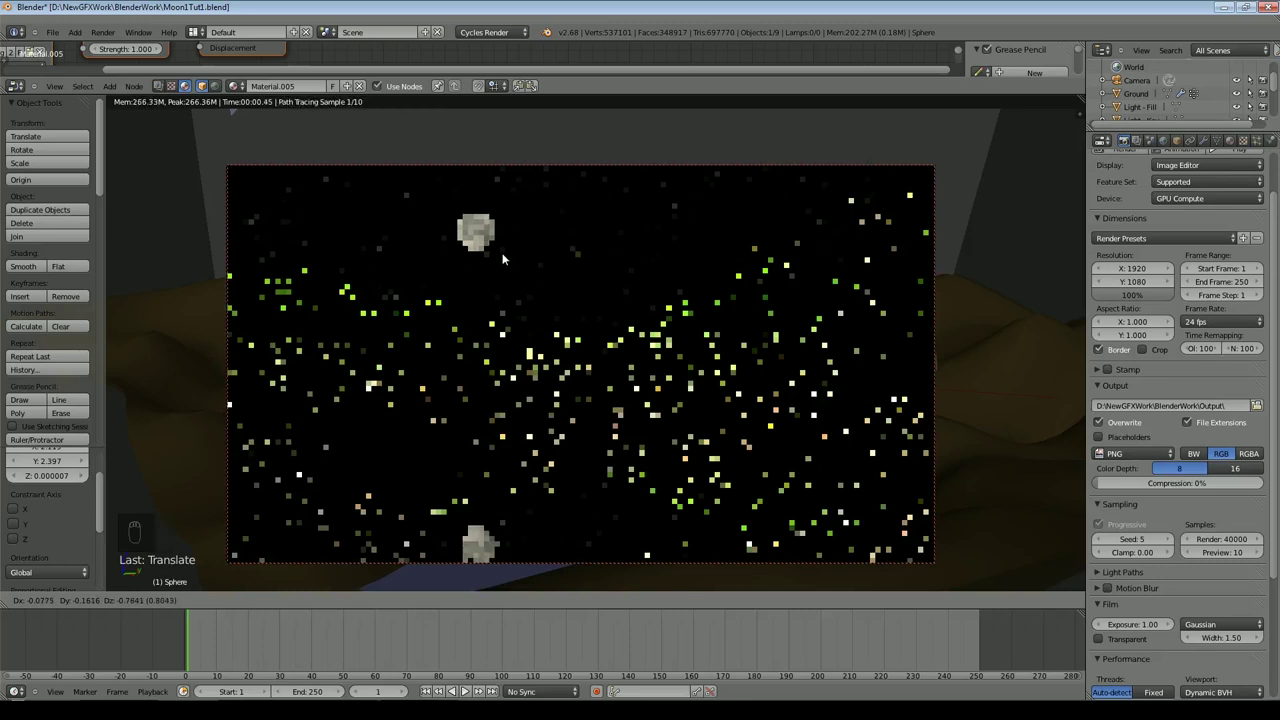
{"action": "left_click", "coordinate": [500, 266]}
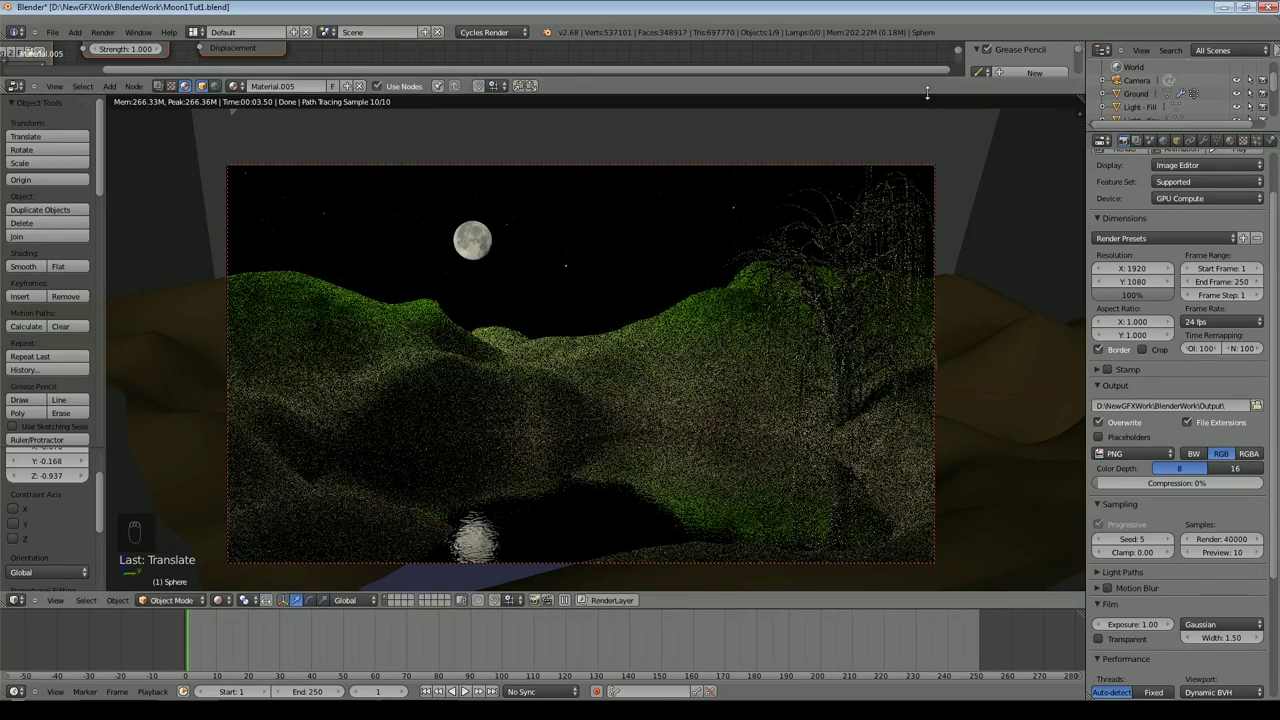
Step: Select the water again, set its Multiply node value to 0.01 and raise the Mix factor to 0.5
{"action": "left_click_drag", "start_coordinate": [926, 92], "coordinate": [930, 226]}
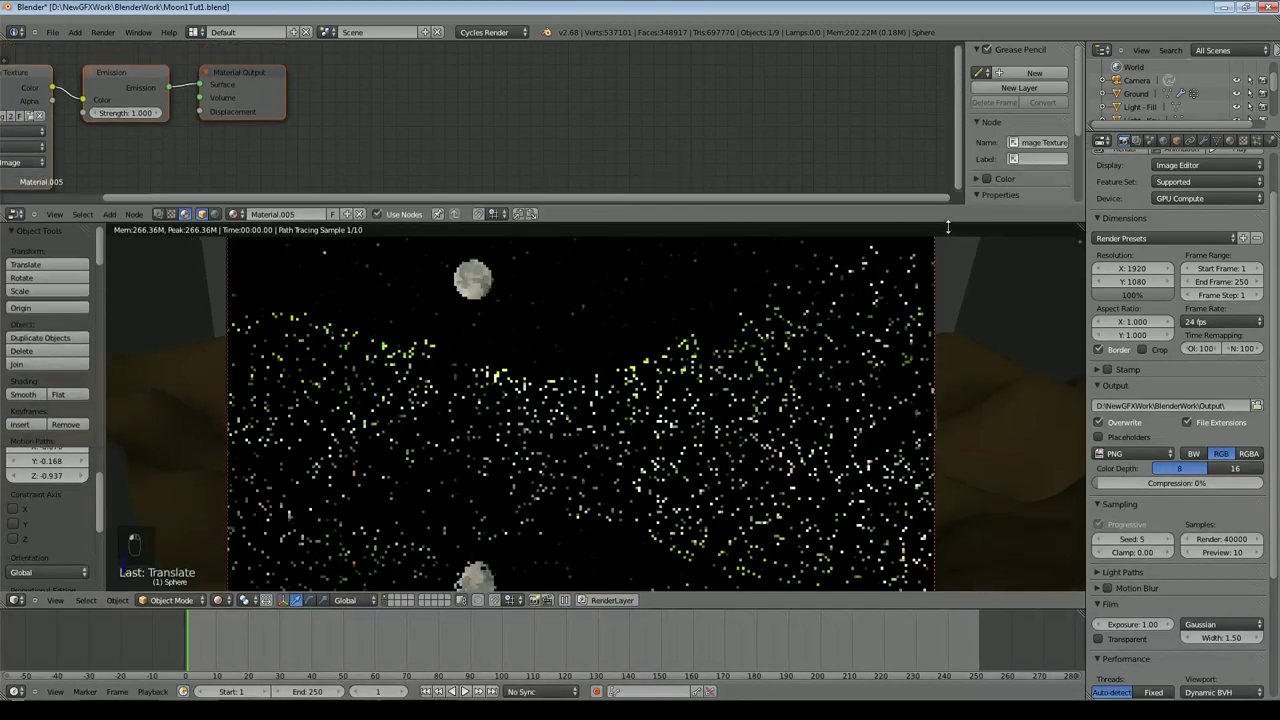
{"action": "right_click", "coordinate": [881, 333]}
{"action": "middle_click_drag", "start_coordinate": [587, 85], "coordinate": [506, 170]}
{"action": "left_click", "coordinate": [486, 143]}
{"action": "type", "text": "0.01"}
{"action": "key", "text": "Return"}
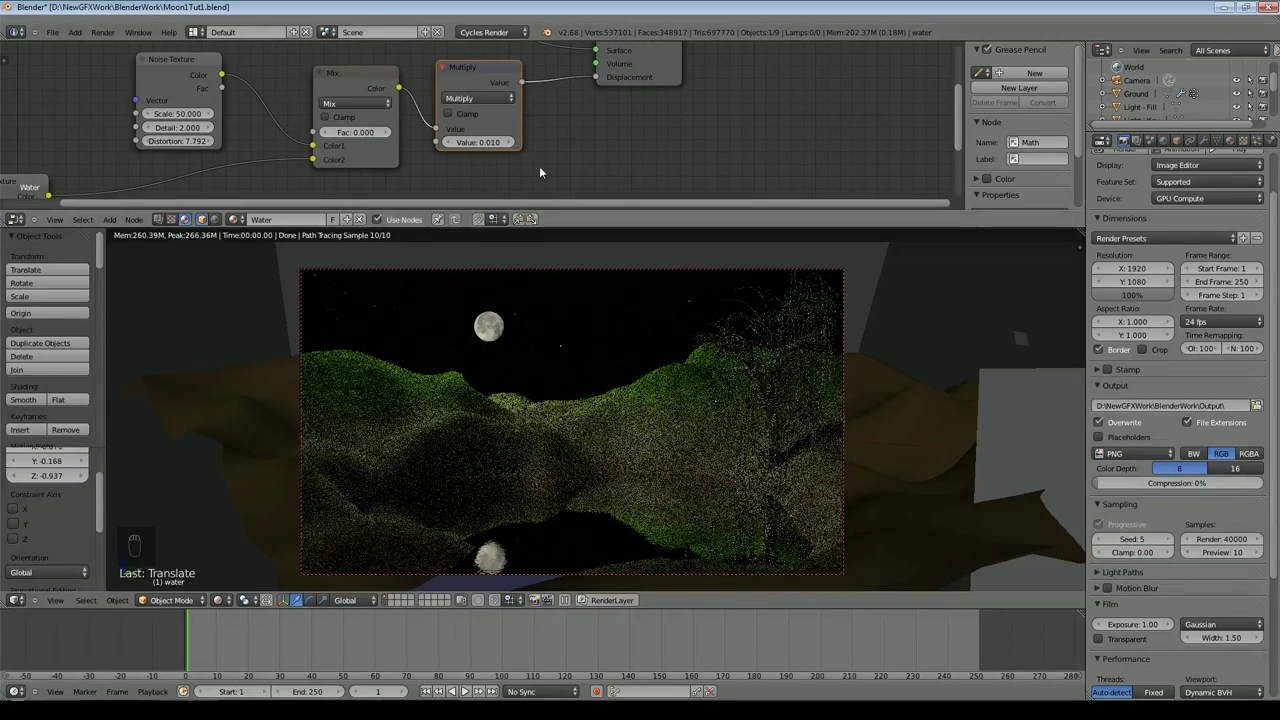
{"action": "left_click_drag", "start_coordinate": [365, 140], "coordinate": [375, 140]}
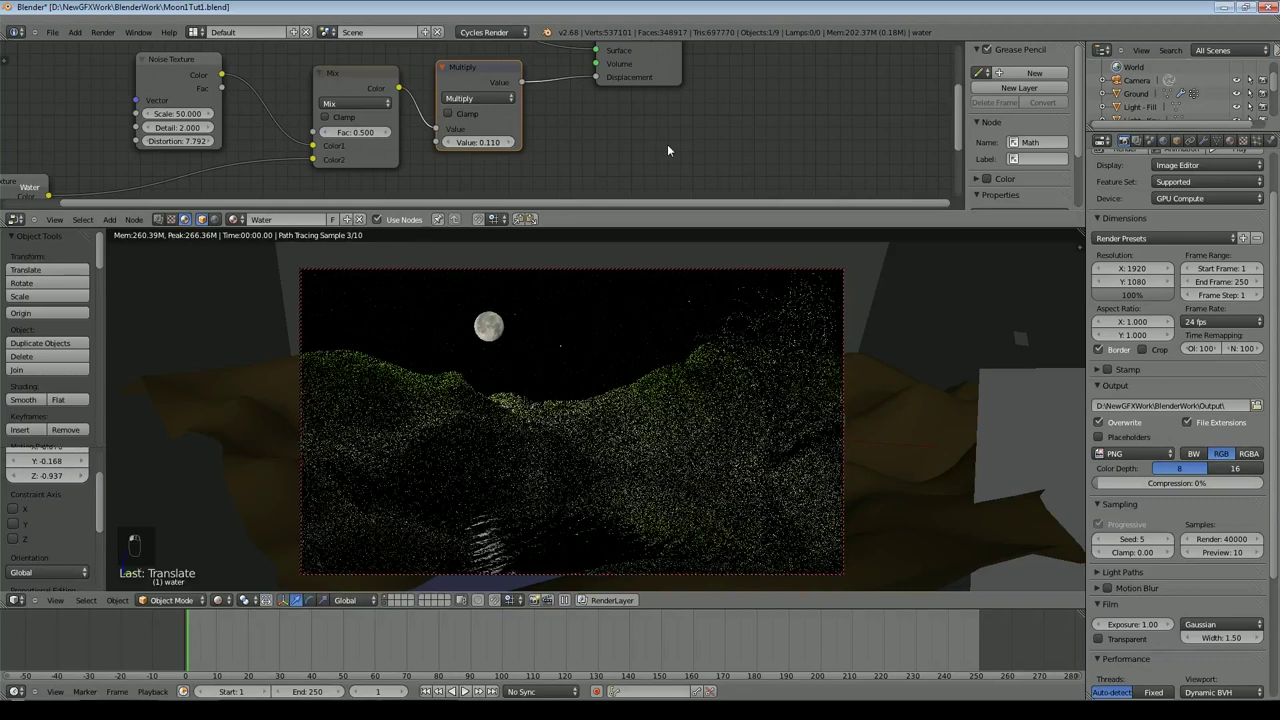
Step: Try a value of 0.04 on the water's Multiply node, and set it to 0.025
{"action": "left_click_drag", "start_coordinate": [471, 142], "coordinate": [481, 146]}
{"action": "left_click", "coordinate": [481, 142]}
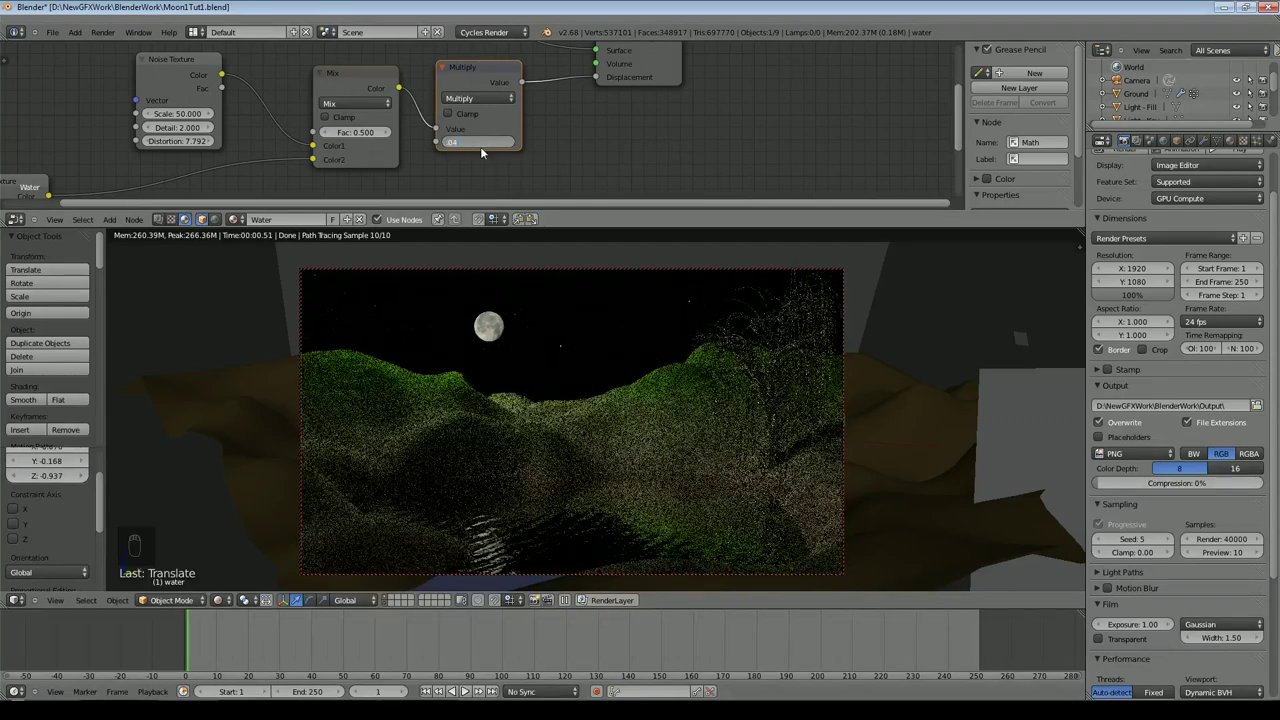
{"action": "type", "text": ".04"}
{"action": "key", "text": "Return"}
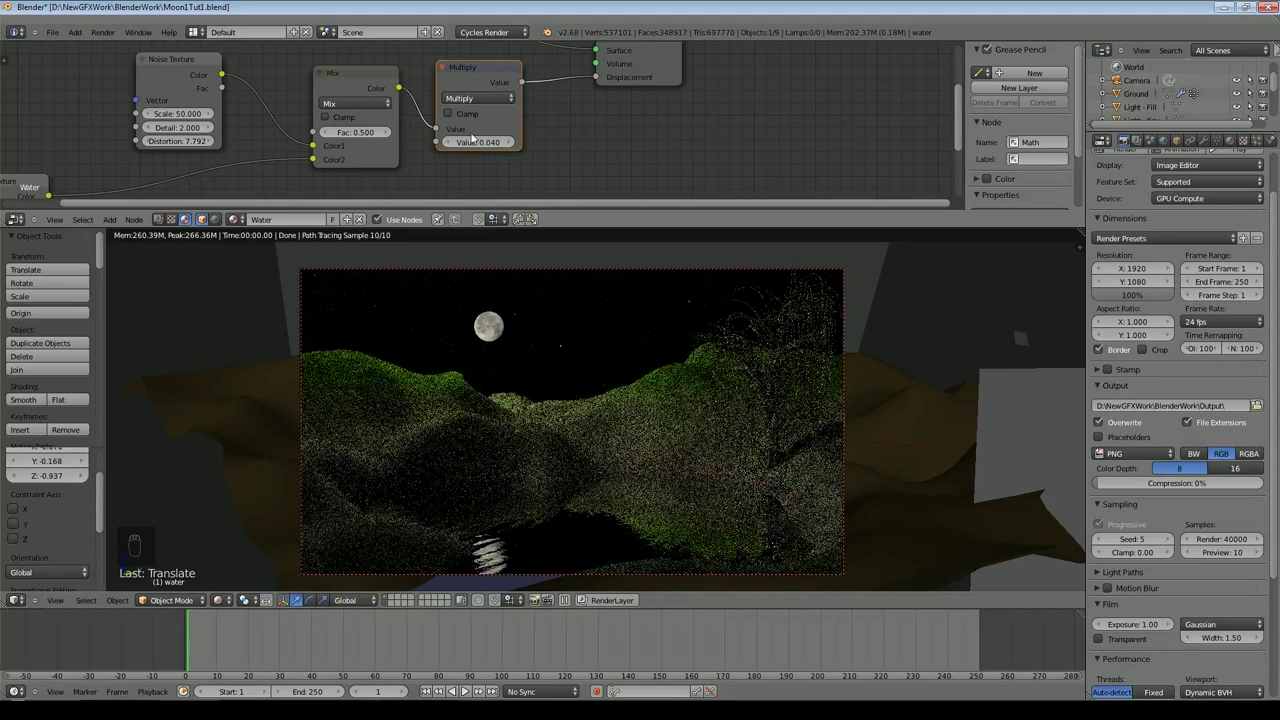
{"action": "left_click", "coordinate": [474, 142]}
{"action": "type", "text": "0.025"}
{"action": "key", "text": "Return"}
Step: Set the water Noise Texture's Scale to 75
{"action": "left_click", "coordinate": [170, 113]}
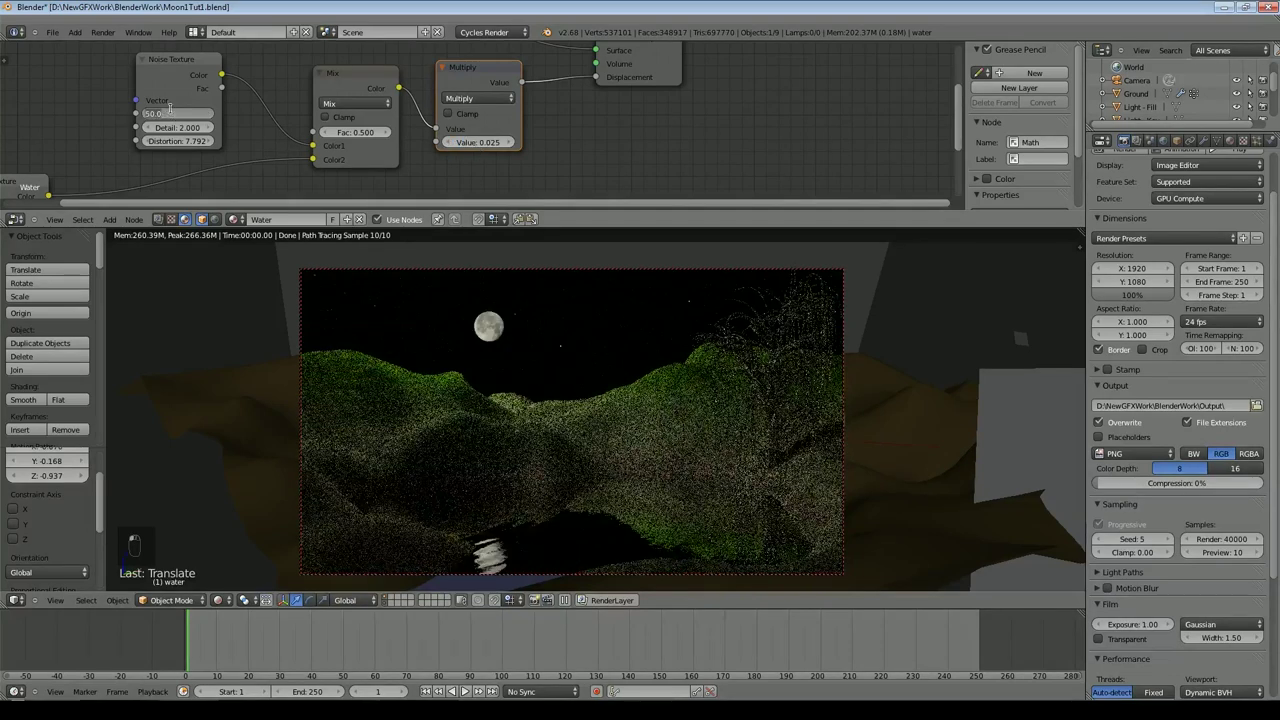
{"action": "type", "text": "75"}
{"action": "key", "text": "Return"}
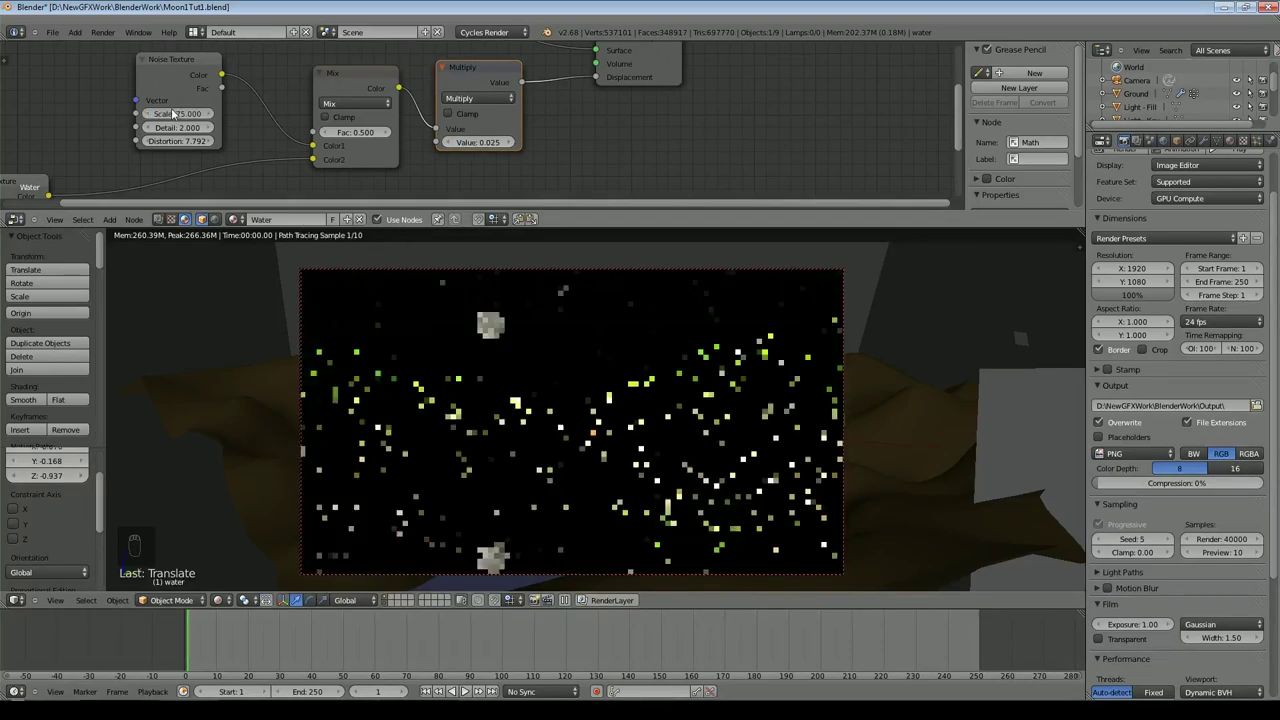
Step: Move the Wave Texture node closer to the Mix node and set its Scale to 25 and Distortion to 15
{"action": "middle_click_drag", "start_coordinate": [174, 114], "coordinate": [160, 155]}
{"action": "scroll", "coordinate": [252, 160], "scroll_direction": "down", "scroll_amount": 2}
{"action": "middle_click_drag", "start_coordinate": [273, 89], "coordinate": [430, 30]}
{"action": "left_click_drag", "start_coordinate": [190, 140], "coordinate": [333, 121]}
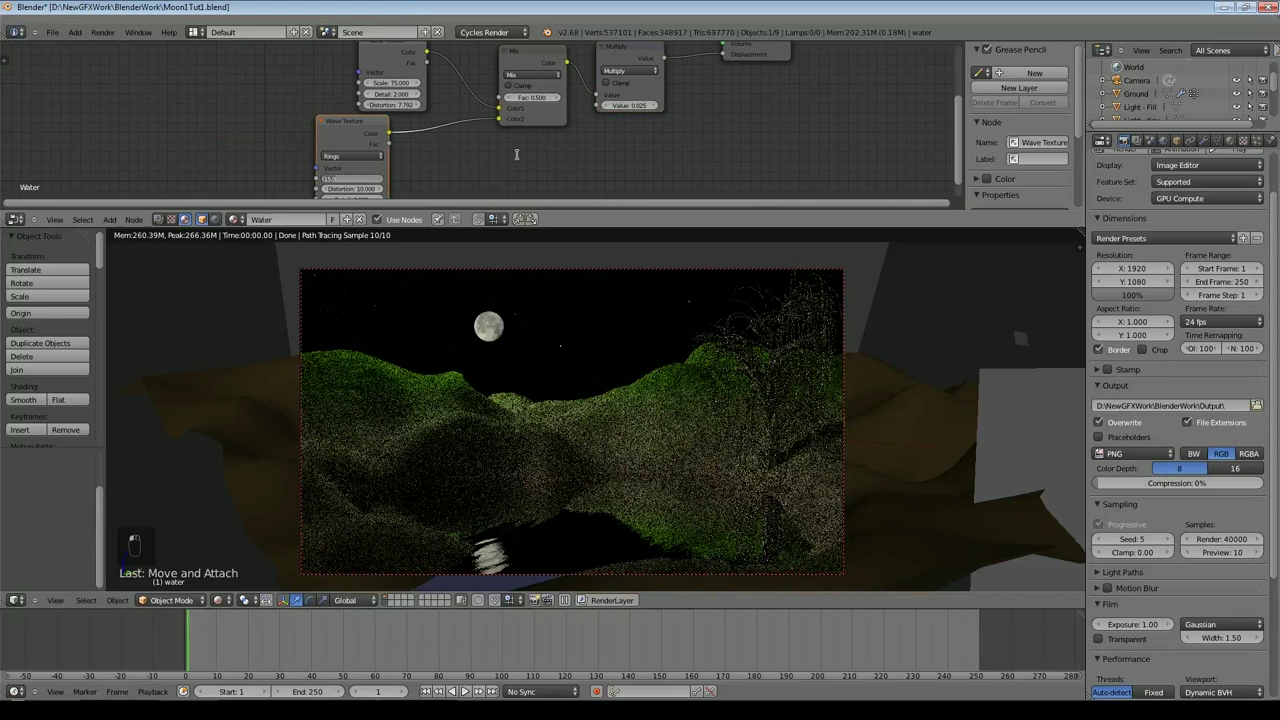
{"action": "key", "text": "Return"}
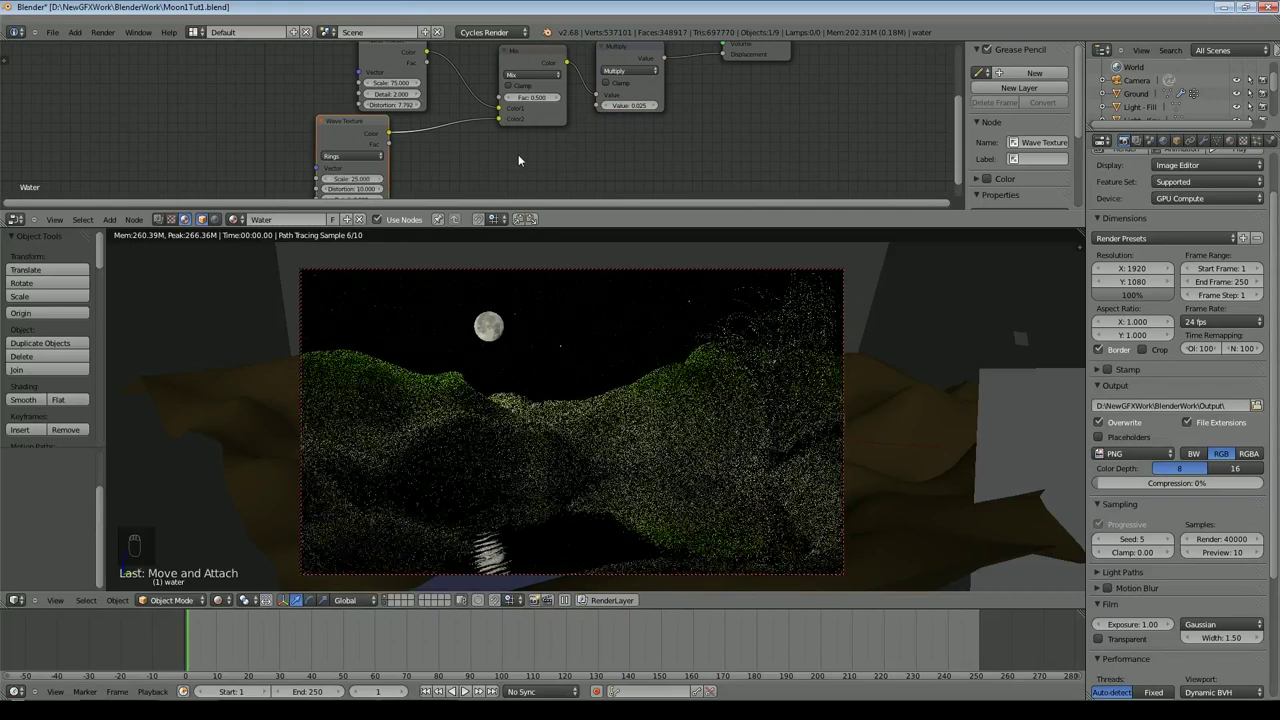
{"action": "left_click", "coordinate": [360, 191]}
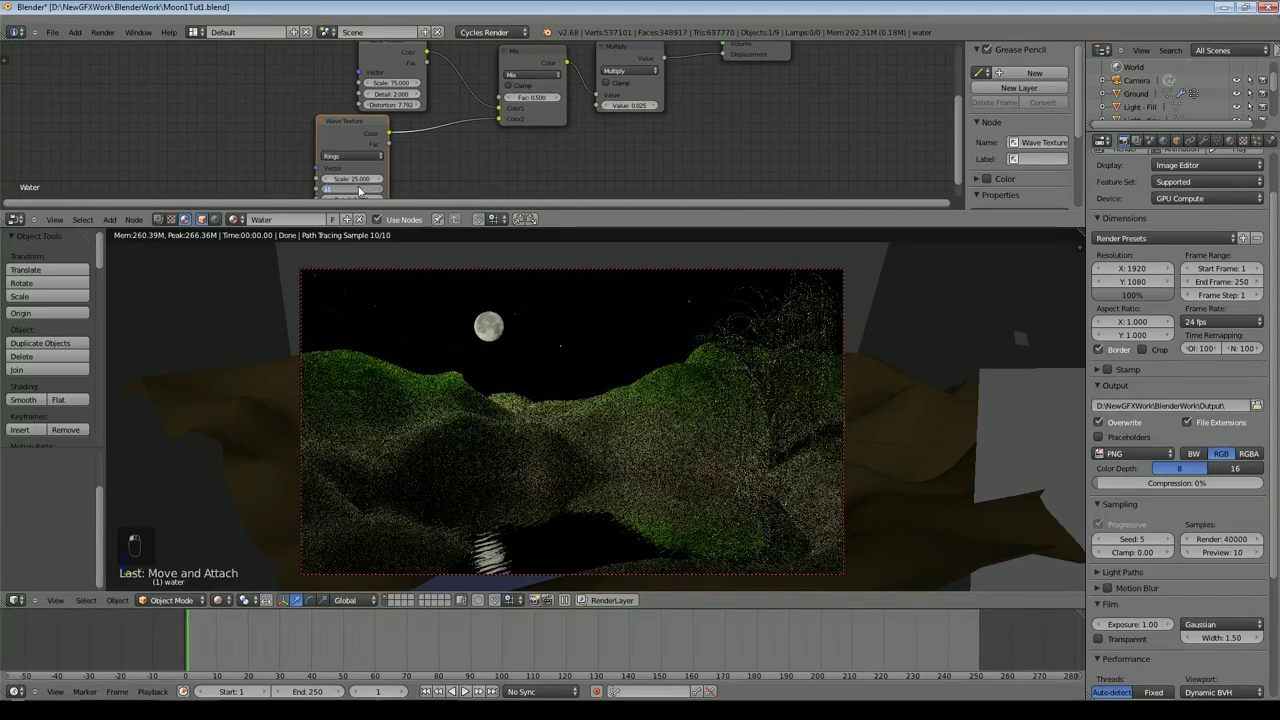
{"action": "key", "text": "Return"}
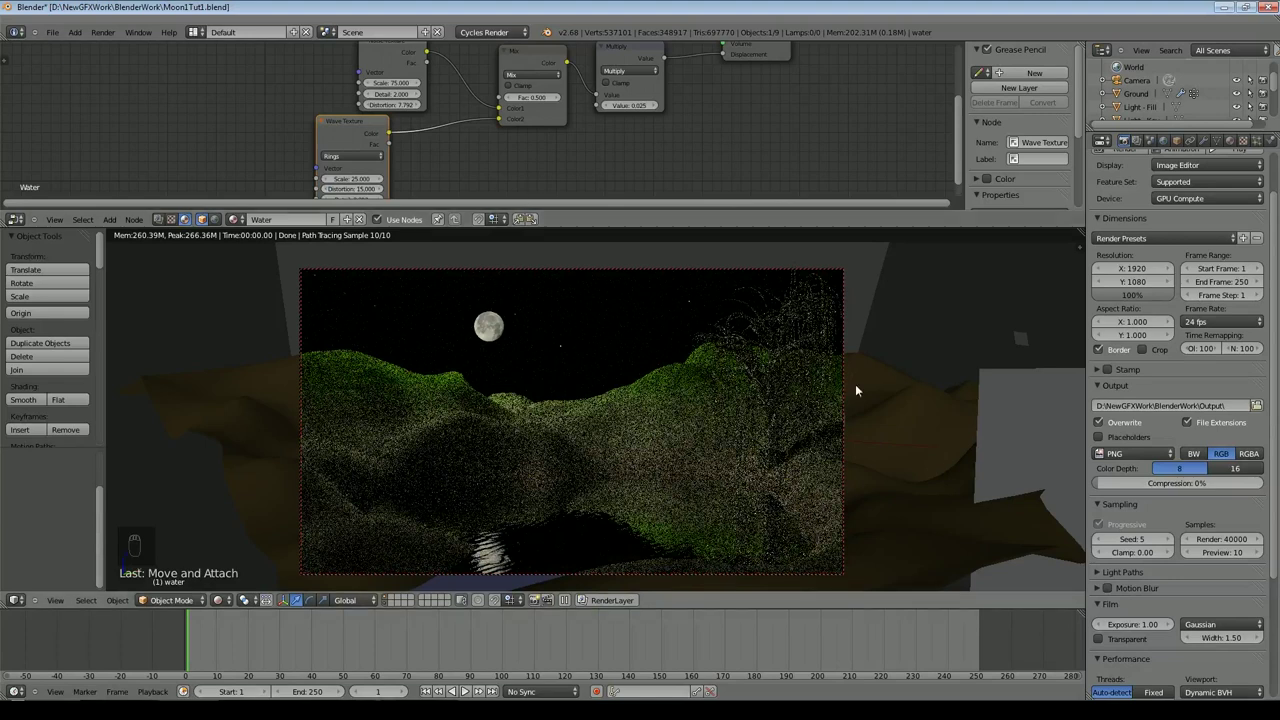
Step: Hide the layer containing the light planes, leaving only the landscape layer shown
{"action": "middle_click_drag", "start_coordinate": [855, 386], "coordinate": [846, 364], "text": "shift"}
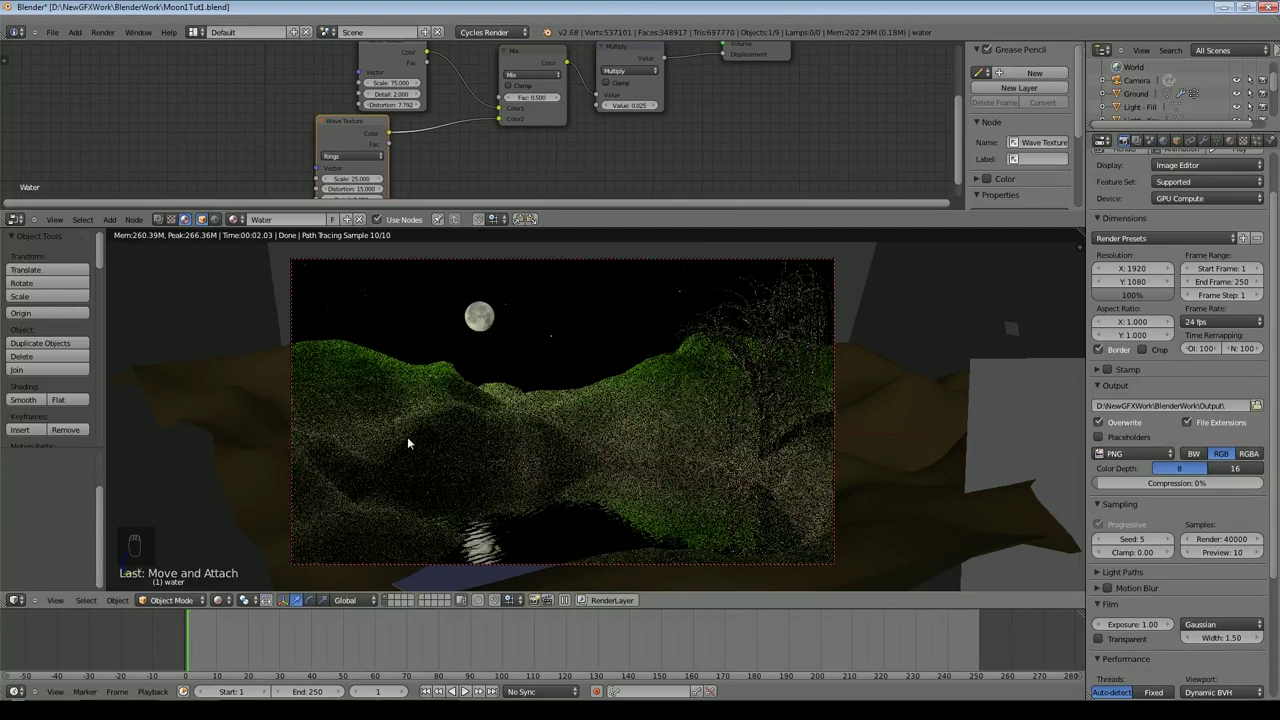
{"action": "left_click", "coordinate": [388, 600]}
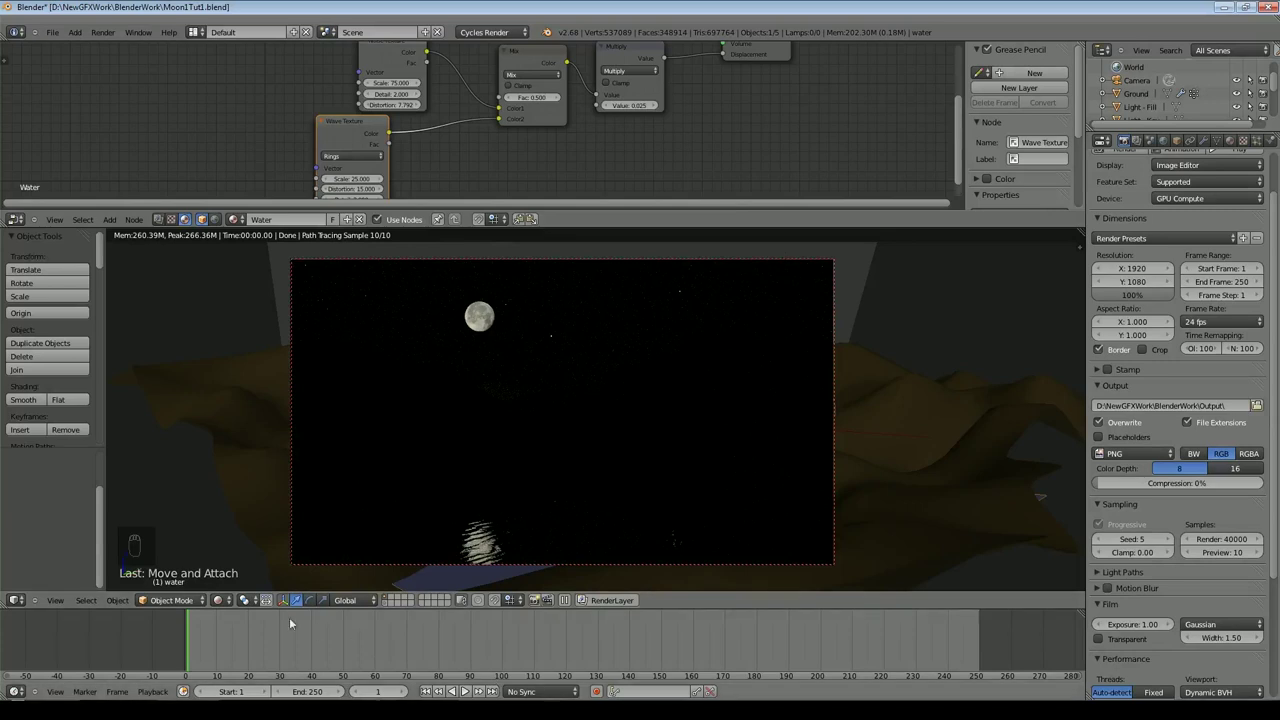
{"action": "left_click", "coordinate": [218, 600]}
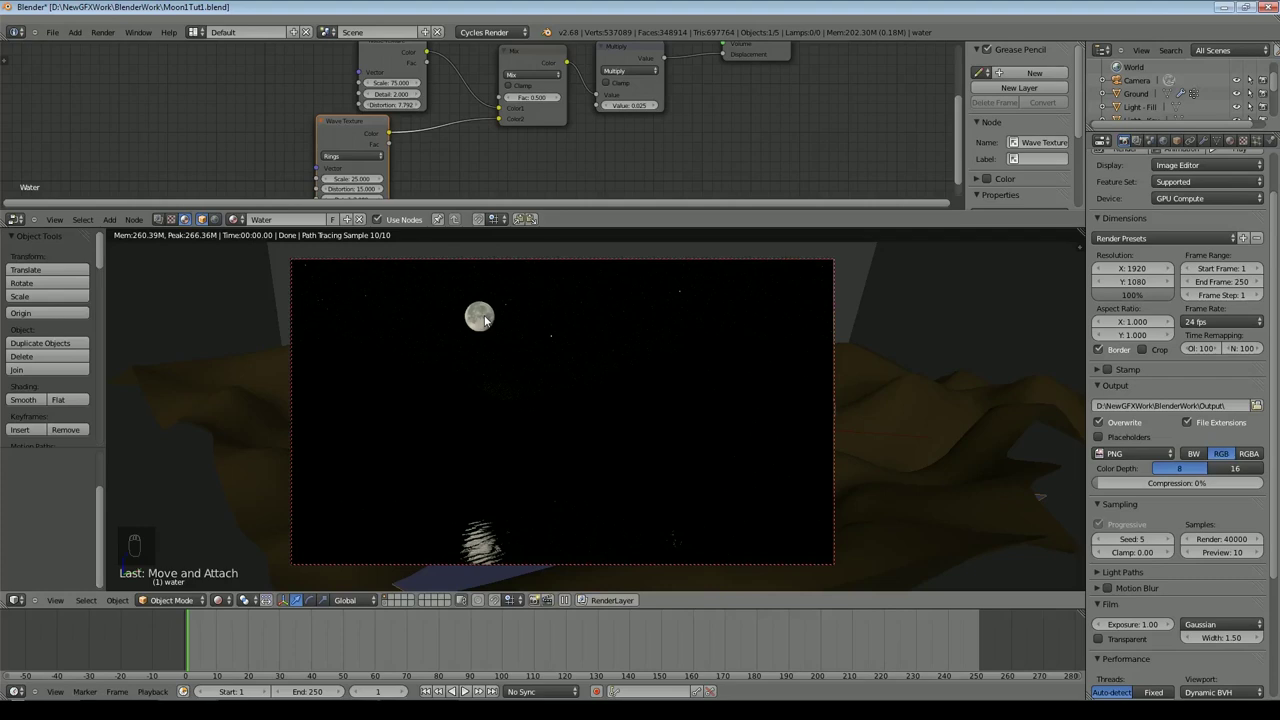
Step: Select the moon sphere, try emission strengths of 10 and 1 in its material, and set the strength to 1.5
{"action": "right_click", "coordinate": [480, 318]}
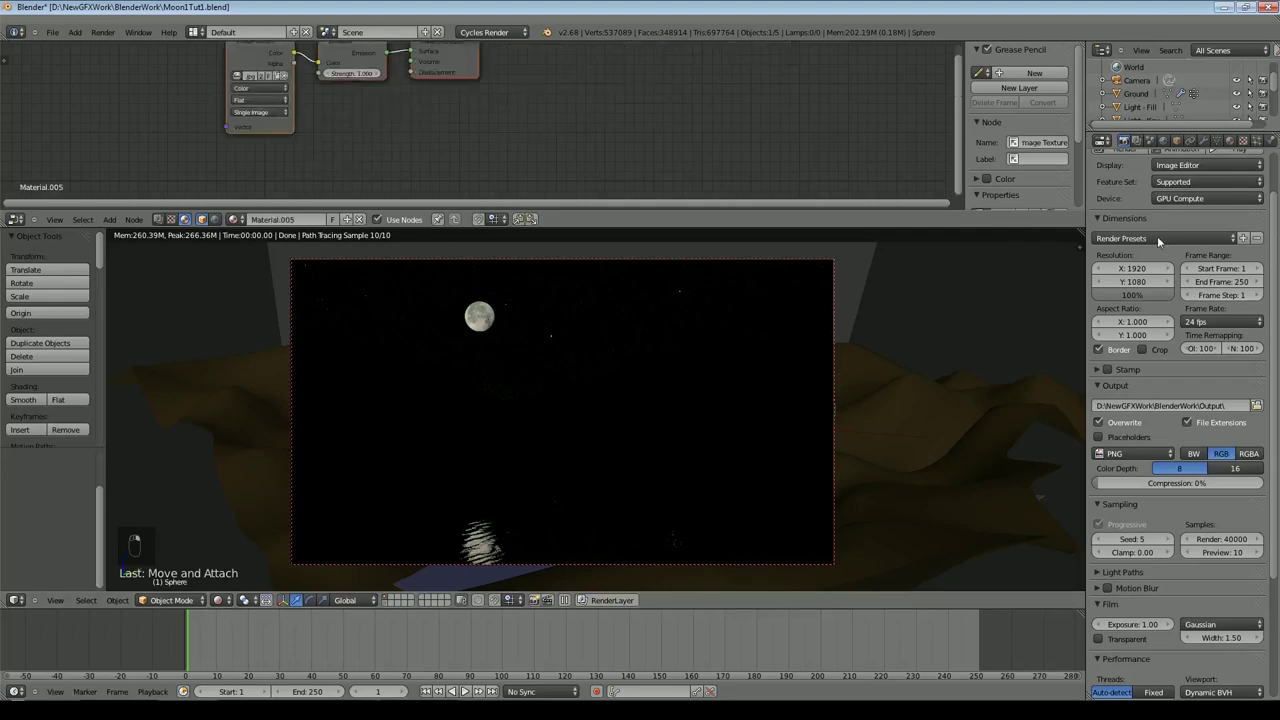
{"action": "key", "text": "ctrl+Up"}
{"action": "left_click", "coordinate": [1230, 140]}
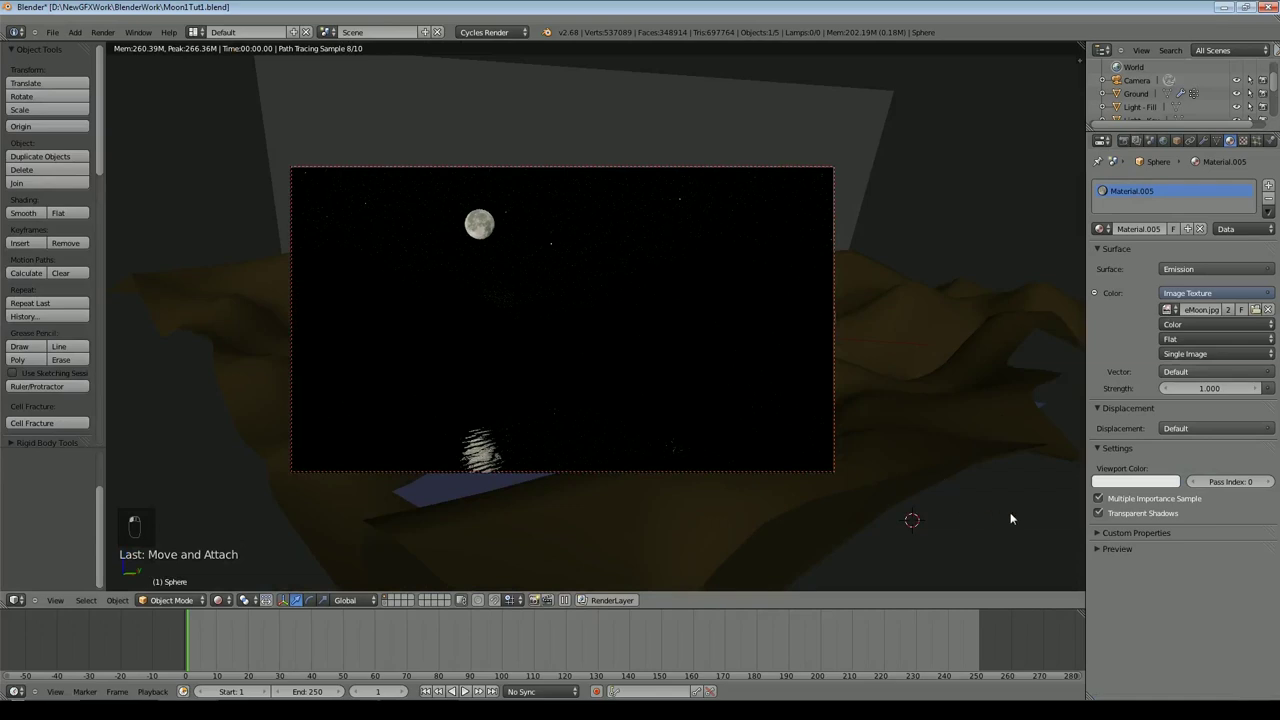
{"action": "left_click", "coordinate": [1200, 388]}
{"action": "type", "text": "0.9"}
{"action": "key", "text": "Return"}
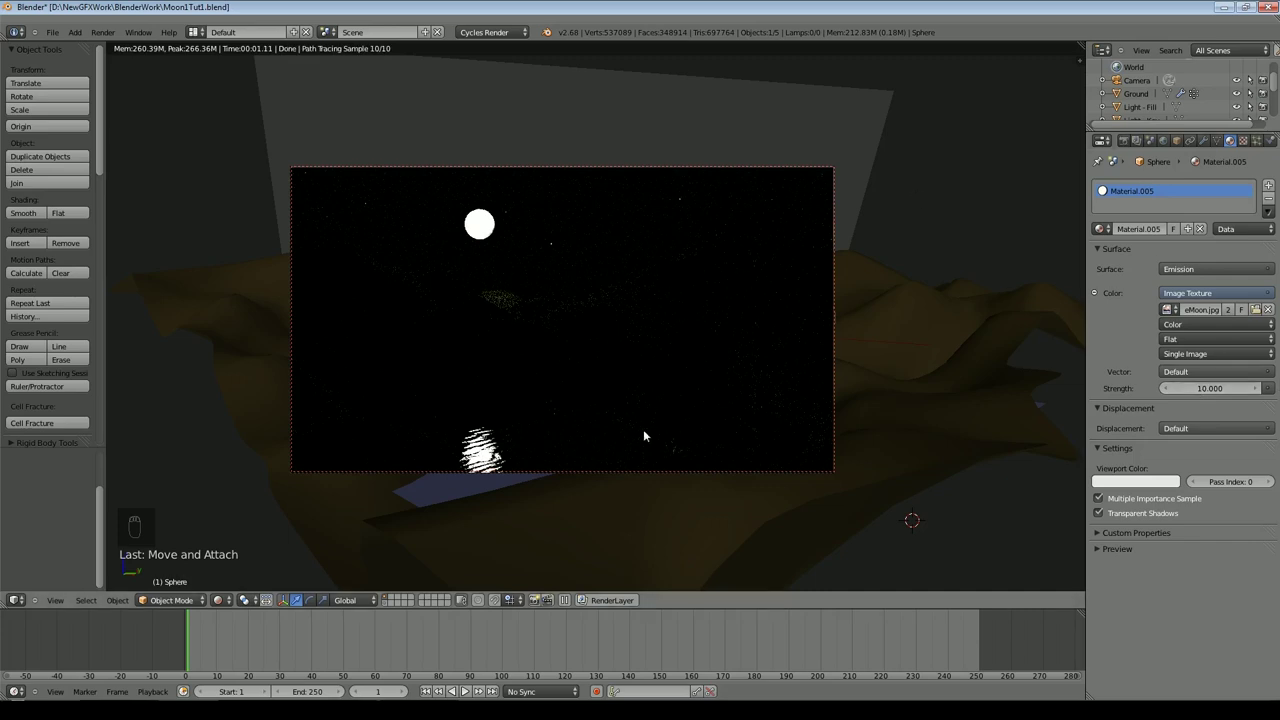
{"action": "left_click", "coordinate": [1210, 389]}
{"action": "type", "text": "1"}
{"action": "key", "text": "Return"}
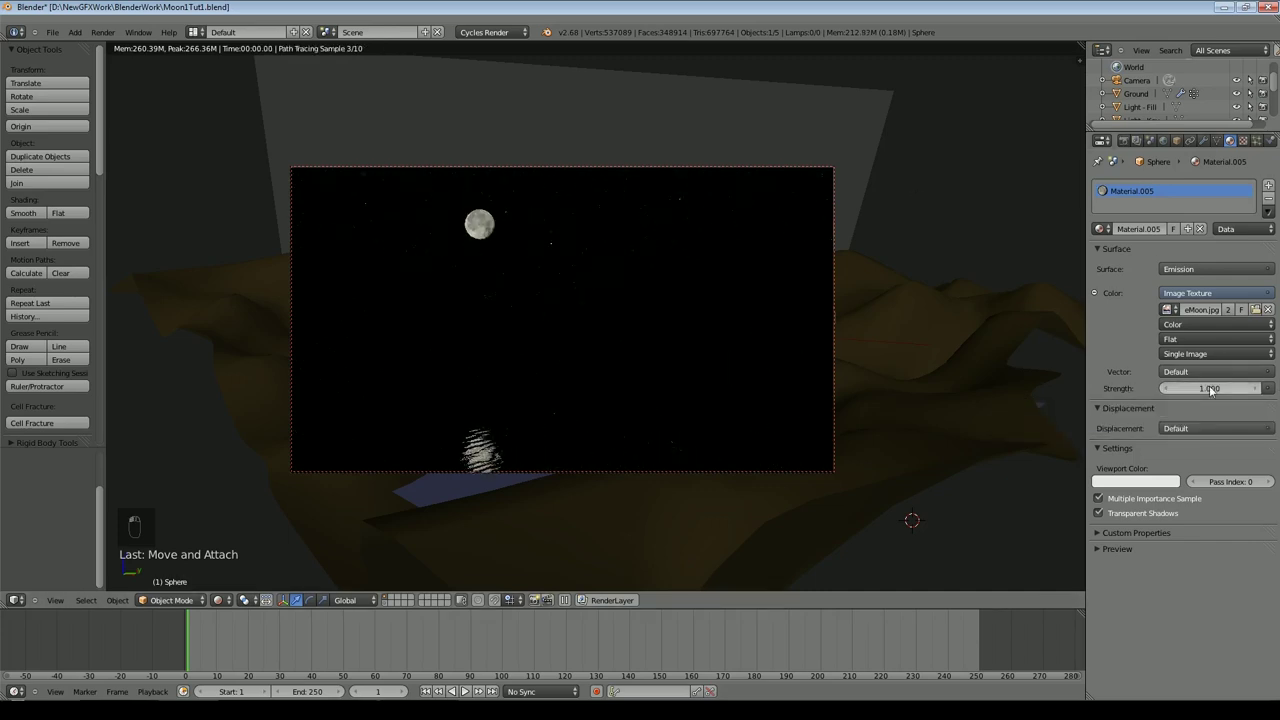
{"action": "left_click", "coordinate": [1210, 389]}
{"action": "type", "text": "1.5"}
{"action": "key", "text": "Return"}
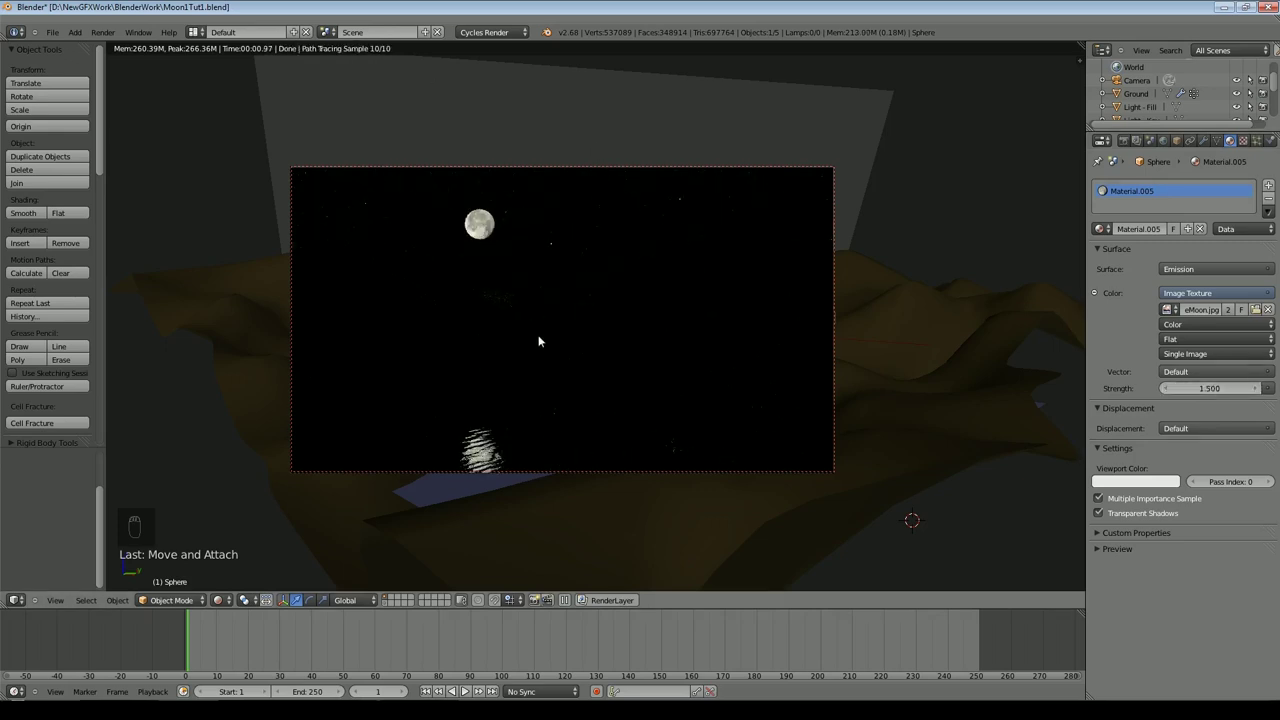
Step: Nudge the moon sphere slightly along the X axis in Solid shading and place the 3D cursor on it
{"action": "left_click", "coordinate": [217, 600]}
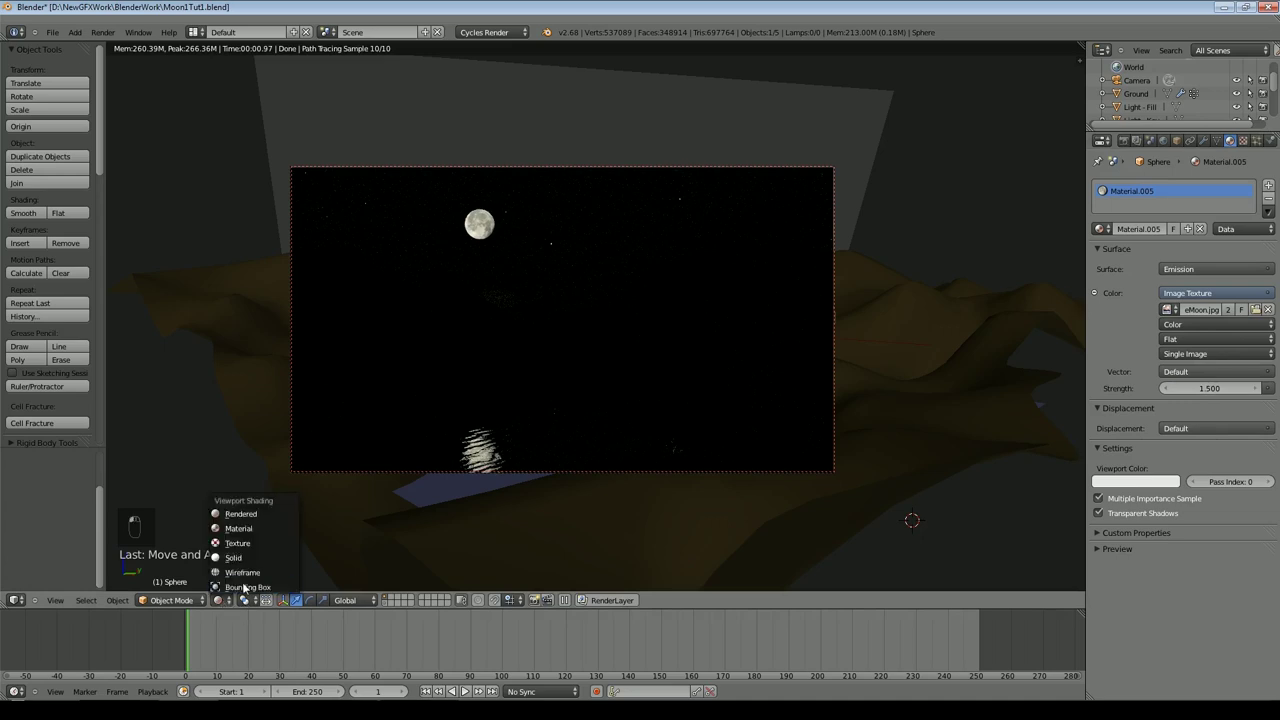
{"action": "left_click", "coordinate": [240, 549]}
{"action": "left_click", "coordinate": [52, 32]}
{"action": "left_click", "coordinate": [62, 88]}
{"action": "left_click_drag", "start_coordinate": [313, 205], "coordinate": [320, 206]}
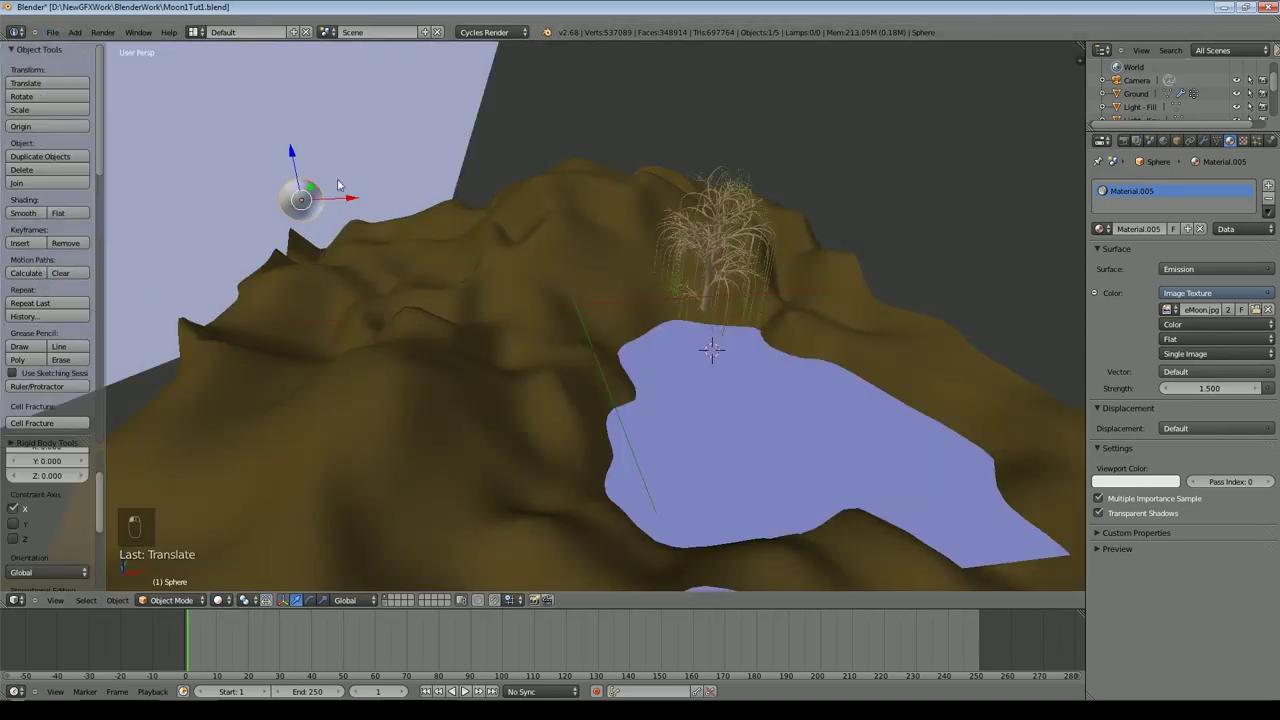
{"action": "middle_click_drag", "start_coordinate": [546, 187], "coordinate": [463, 194]}
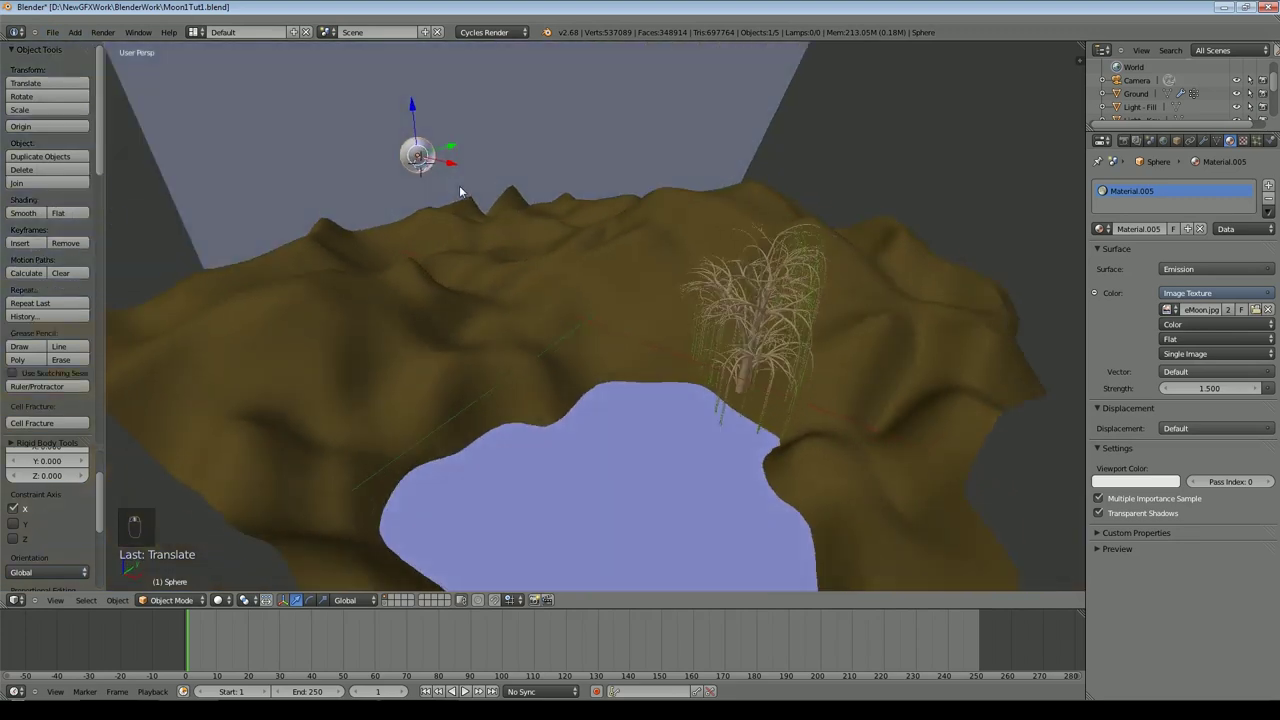
Step: Add a Point lamp at the 3D cursor beside the moon sphere and inspect its placement up close
{"action": "left_click", "coordinate": [75, 33]}
{"action": "mouse_move", "coordinate": [130, 191]}
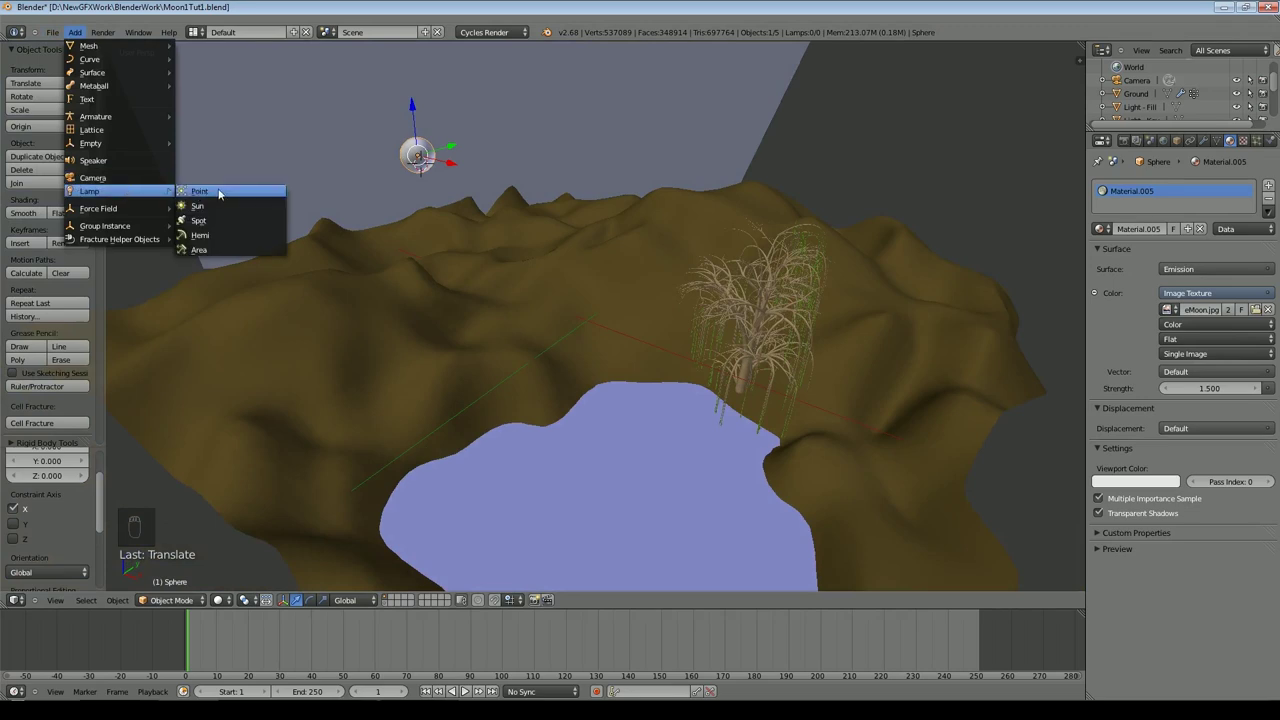
{"action": "left_click", "coordinate": [221, 192]}
{"action": "middle_click_drag", "start_coordinate": [461, 190], "coordinate": [490, 181]}
{"action": "key", "text": "KP_Decimal"}
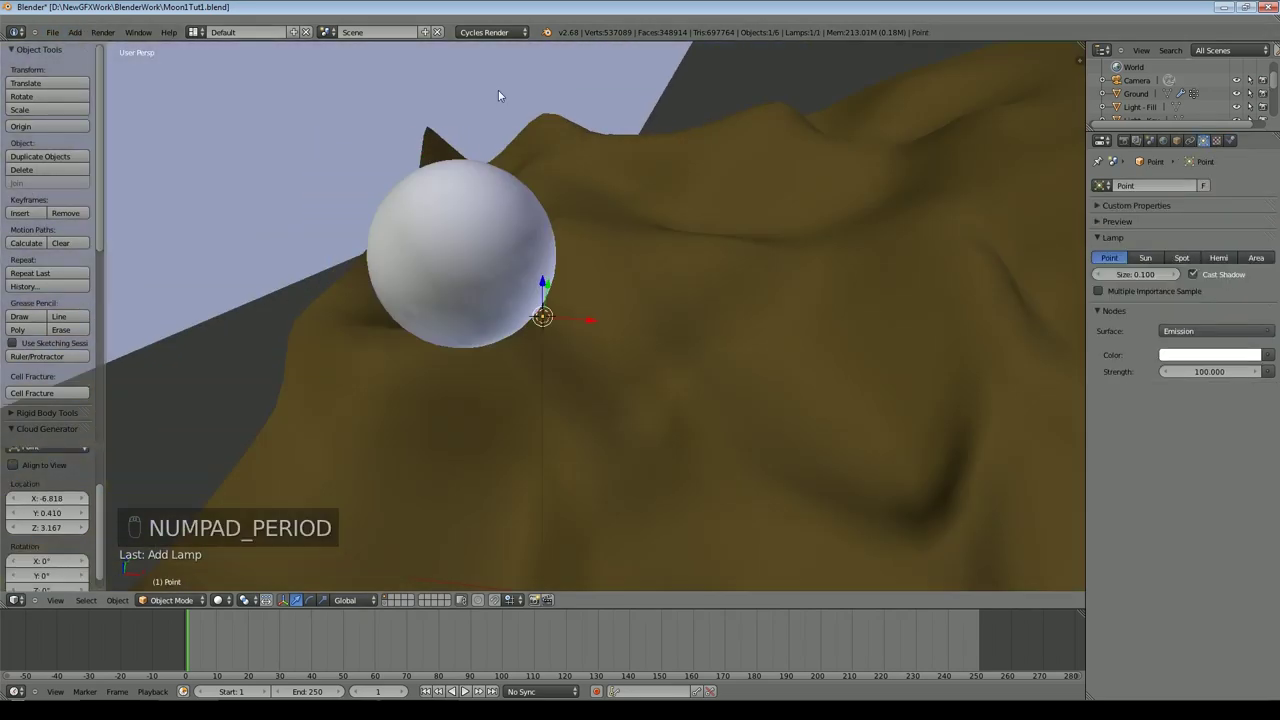
{"action": "middle_click_drag", "start_coordinate": [498, 90], "coordinate": [475, 327]}
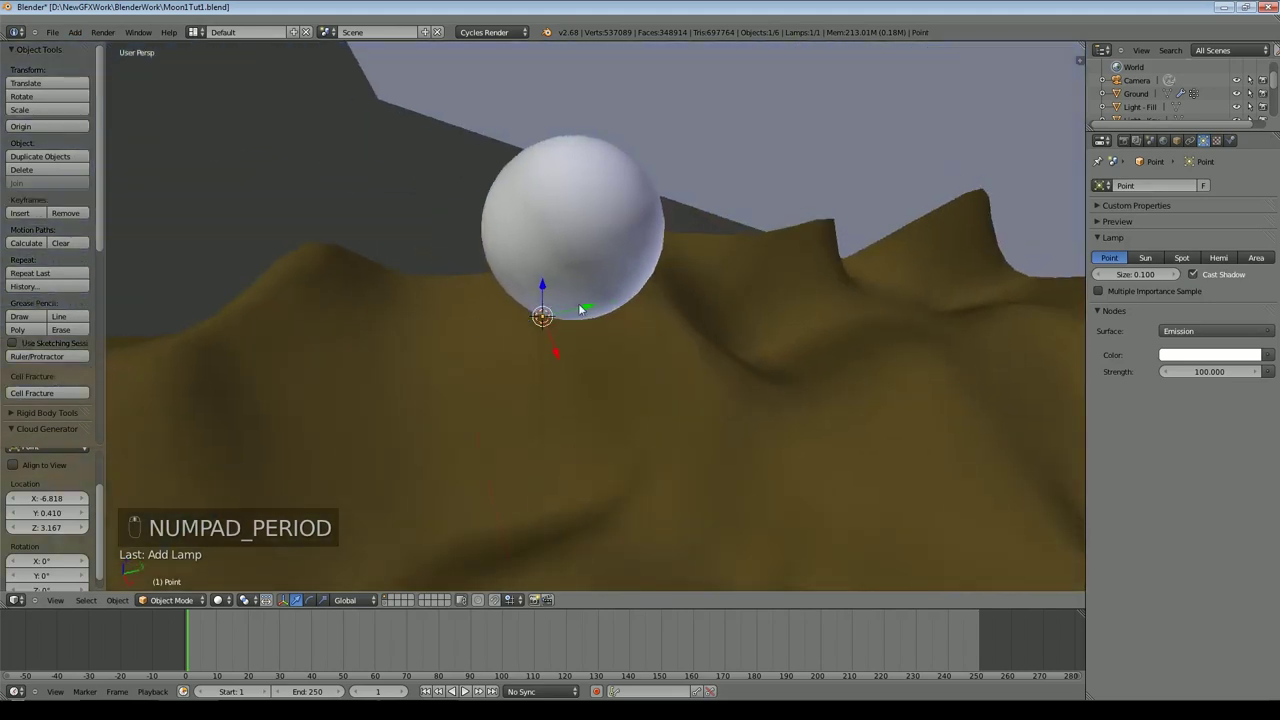
Step: Move the Point lamp by about 0.05 units to centre it over the moon in the camera view
{"action": "key", "text": "KP_0"}
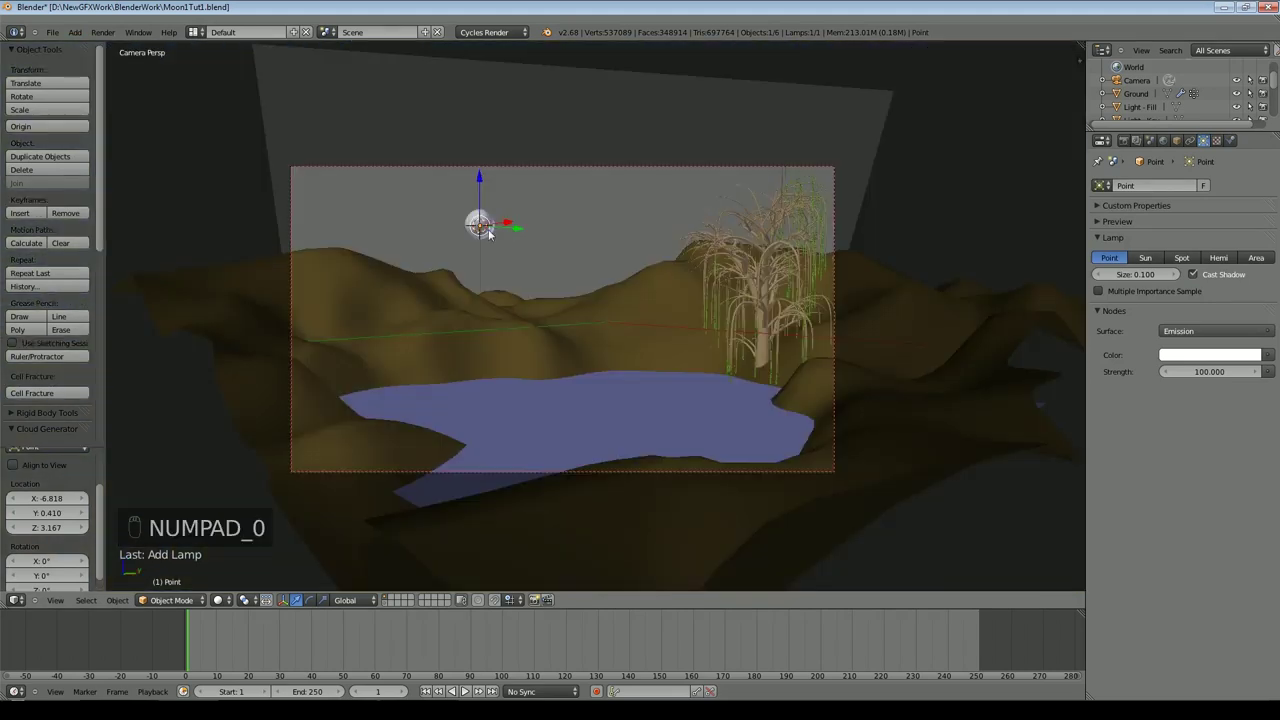
{"action": "key", "text": "g"}
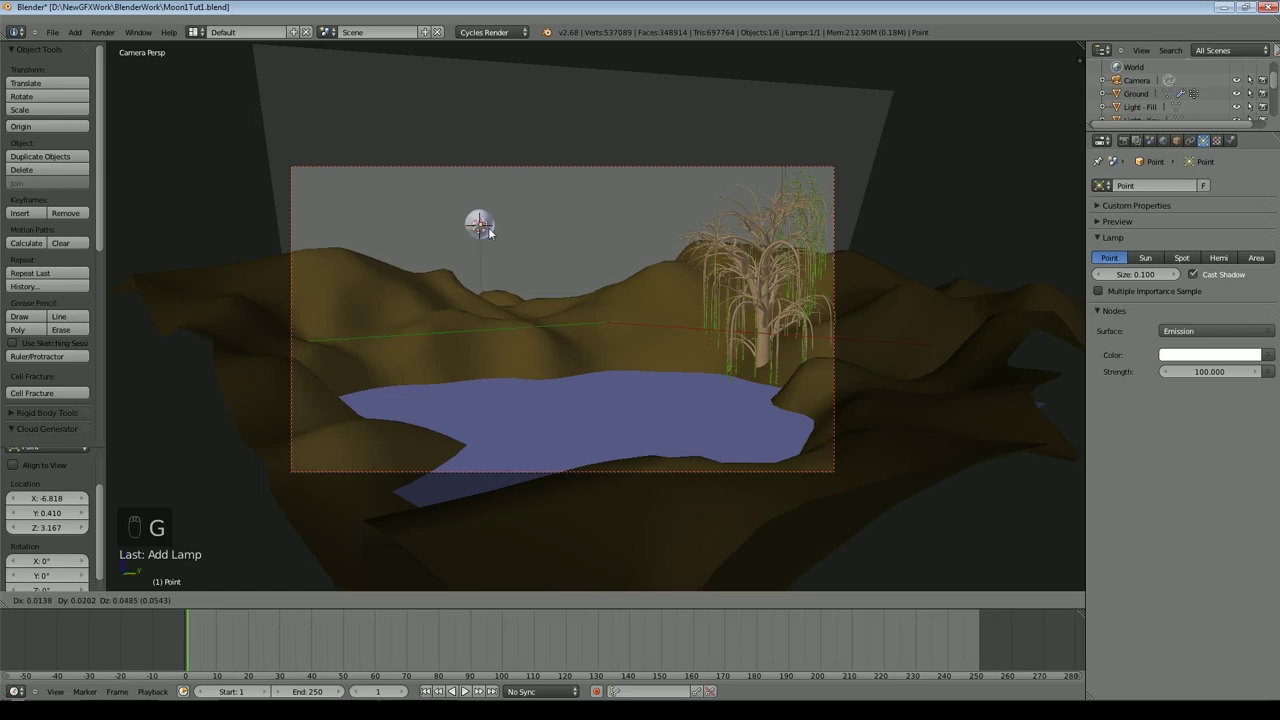
{"action": "left_click", "coordinate": [488, 227]}
{"action": "key", "text": "KP_7"}
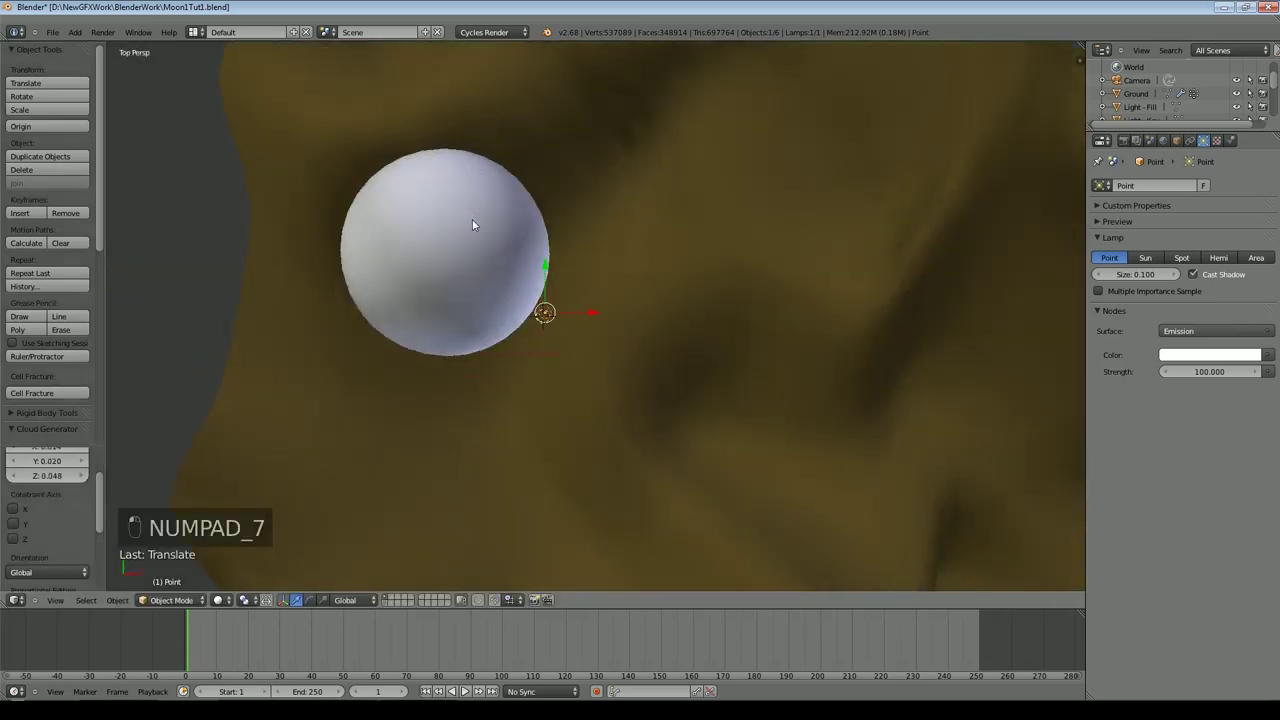
{"action": "key", "text": "KP_0"}
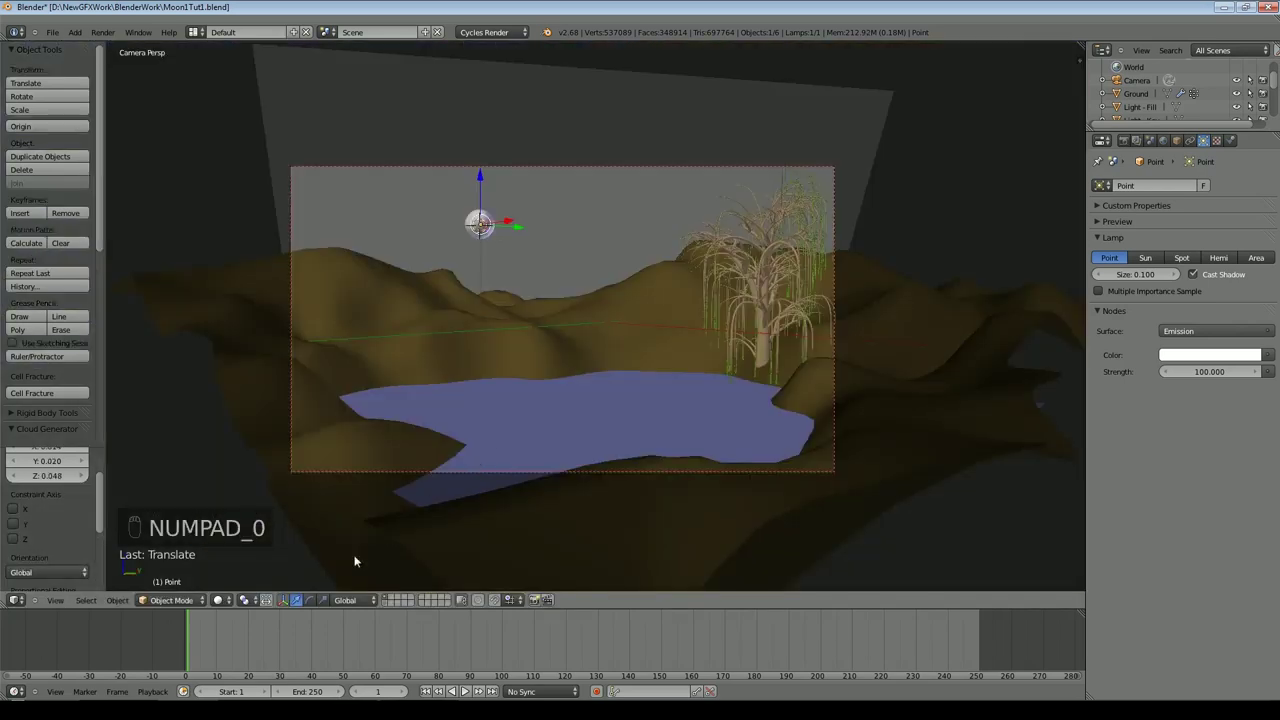
Step: Switch the camera view to Rendered shading and enable Multiple Importance Sample for the Point lamp
{"action": "left_click", "coordinate": [222, 600]}
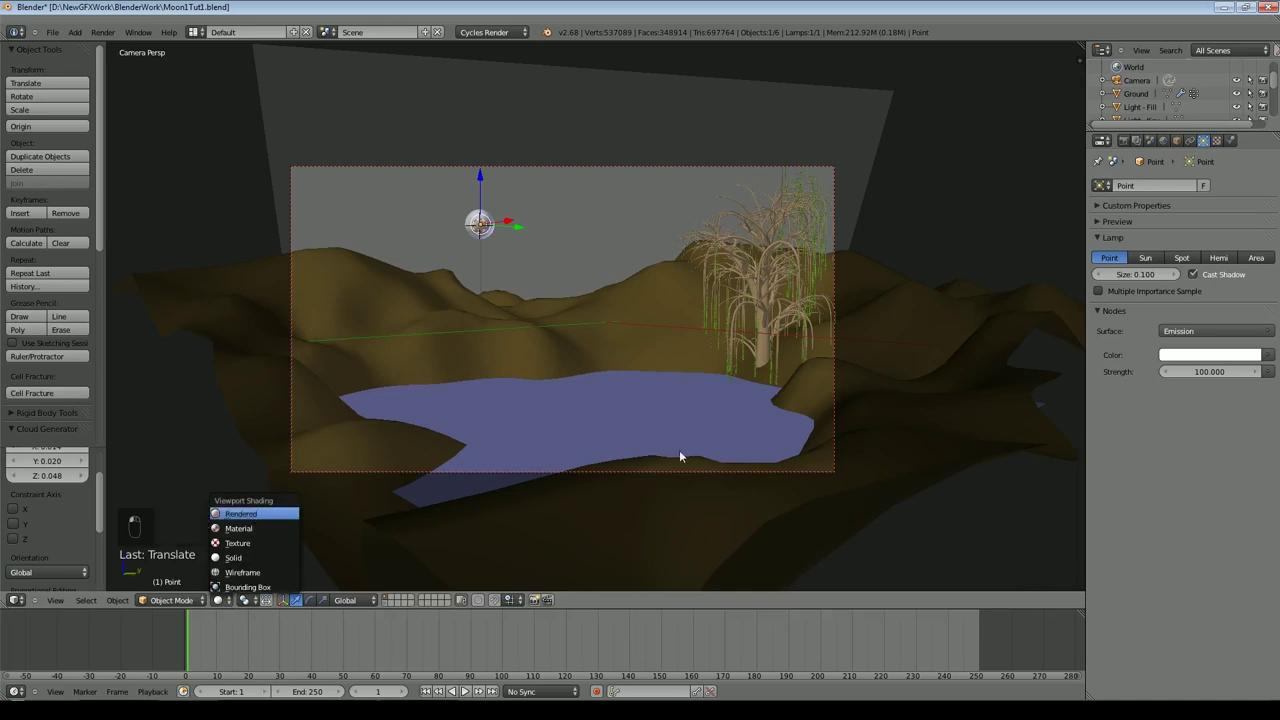
{"action": "key", "text": "Return"}
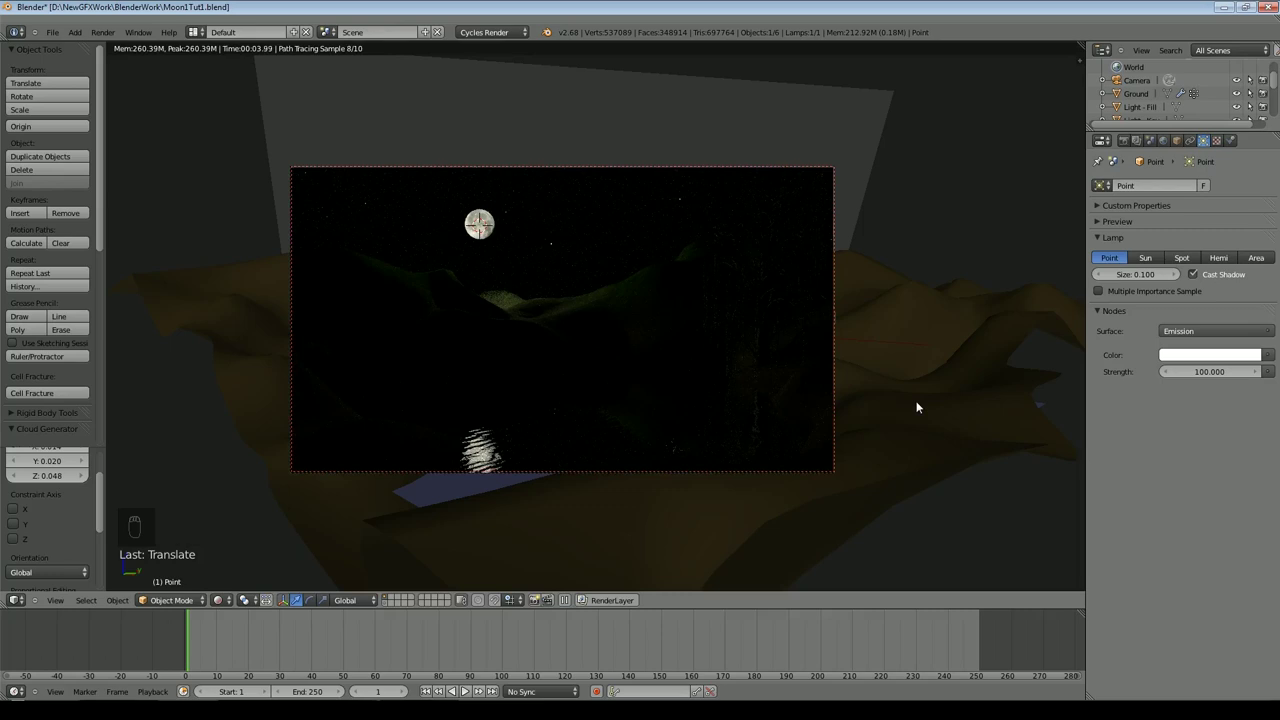
{"action": "key", "text": "Home"}
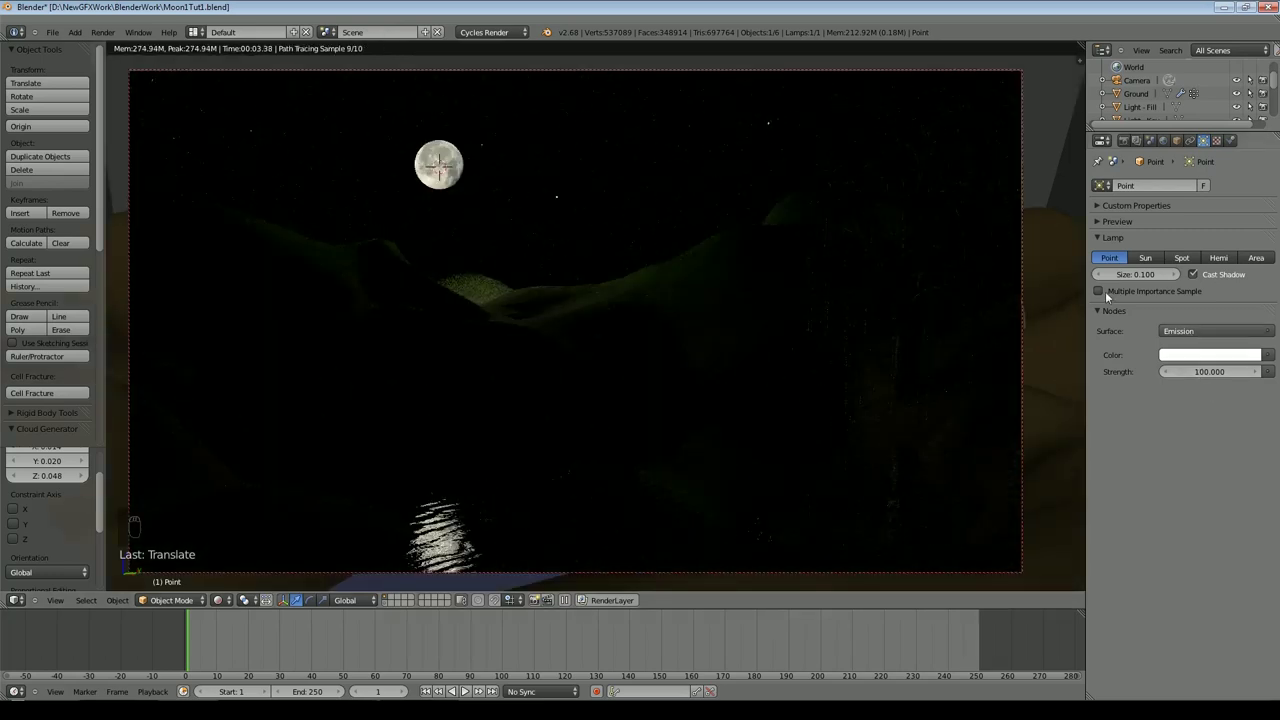
{"action": "left_click", "coordinate": [1105, 292]}
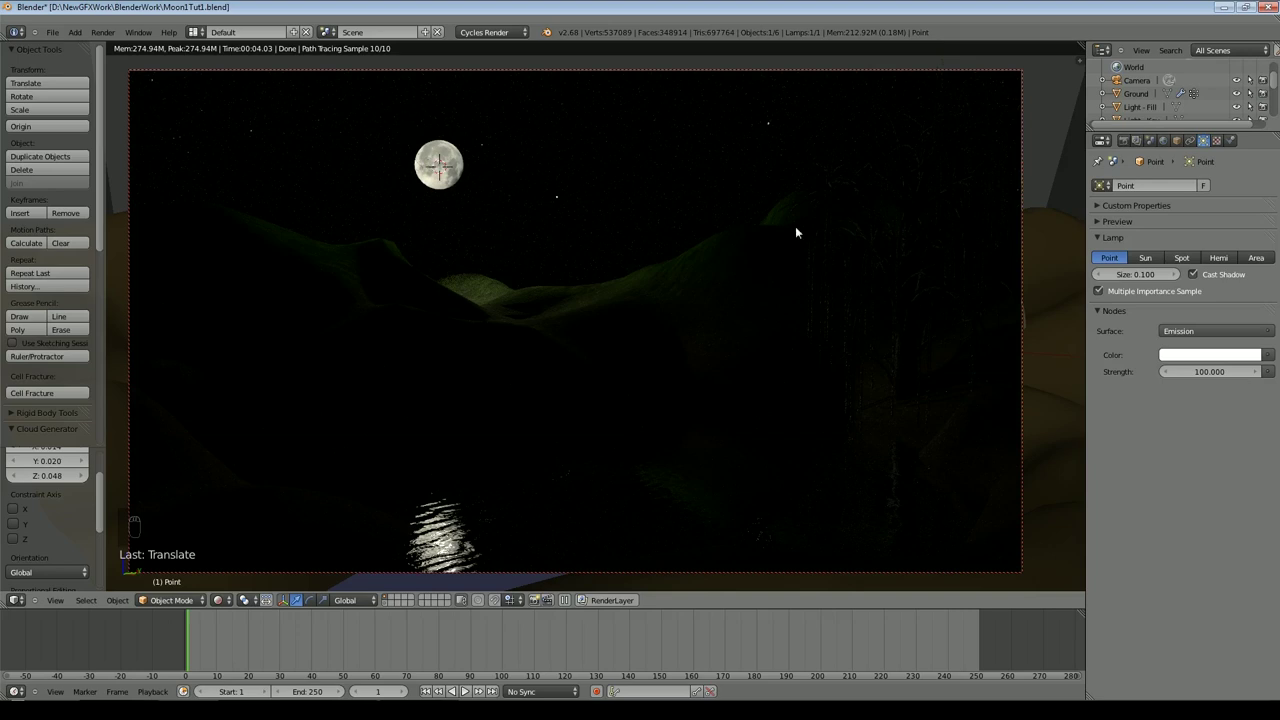
Step: Tint the Point lamp's colour pale blue and set its strength to 350
{"action": "left_click", "coordinate": [1200, 358]}
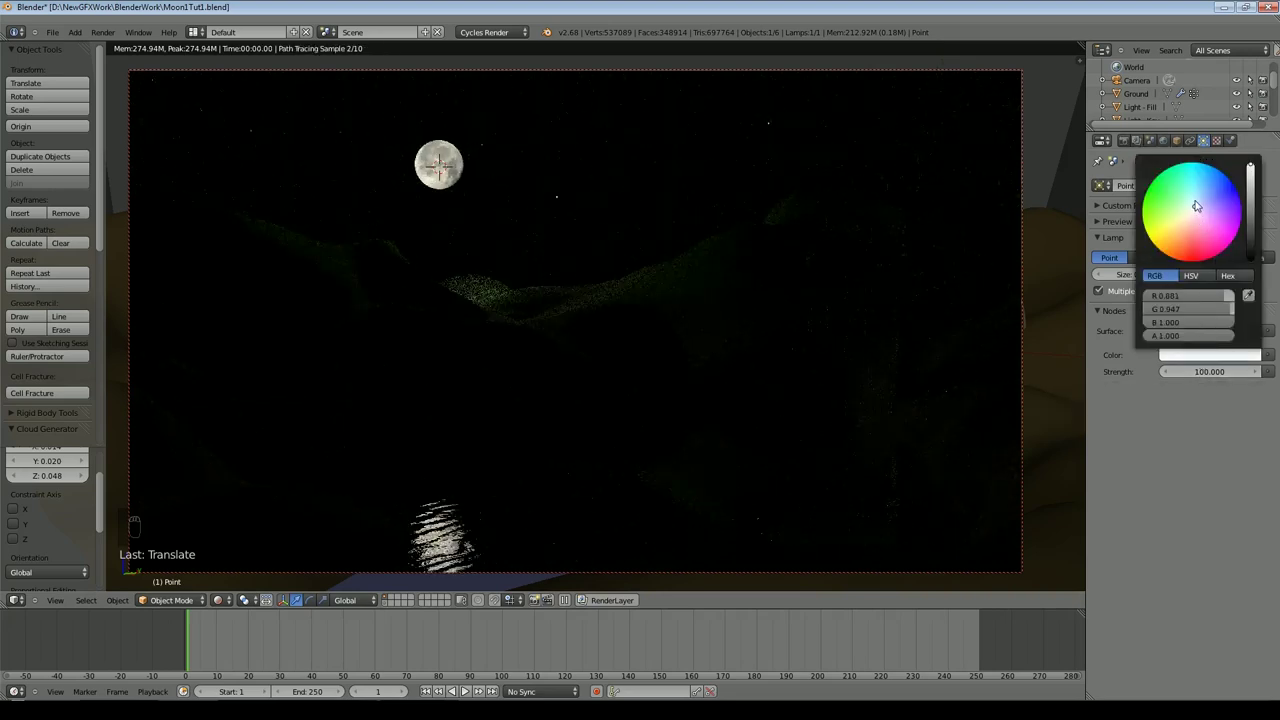
{"action": "left_click", "coordinate": [1202, 371]}
{"action": "type", "text": "350"}
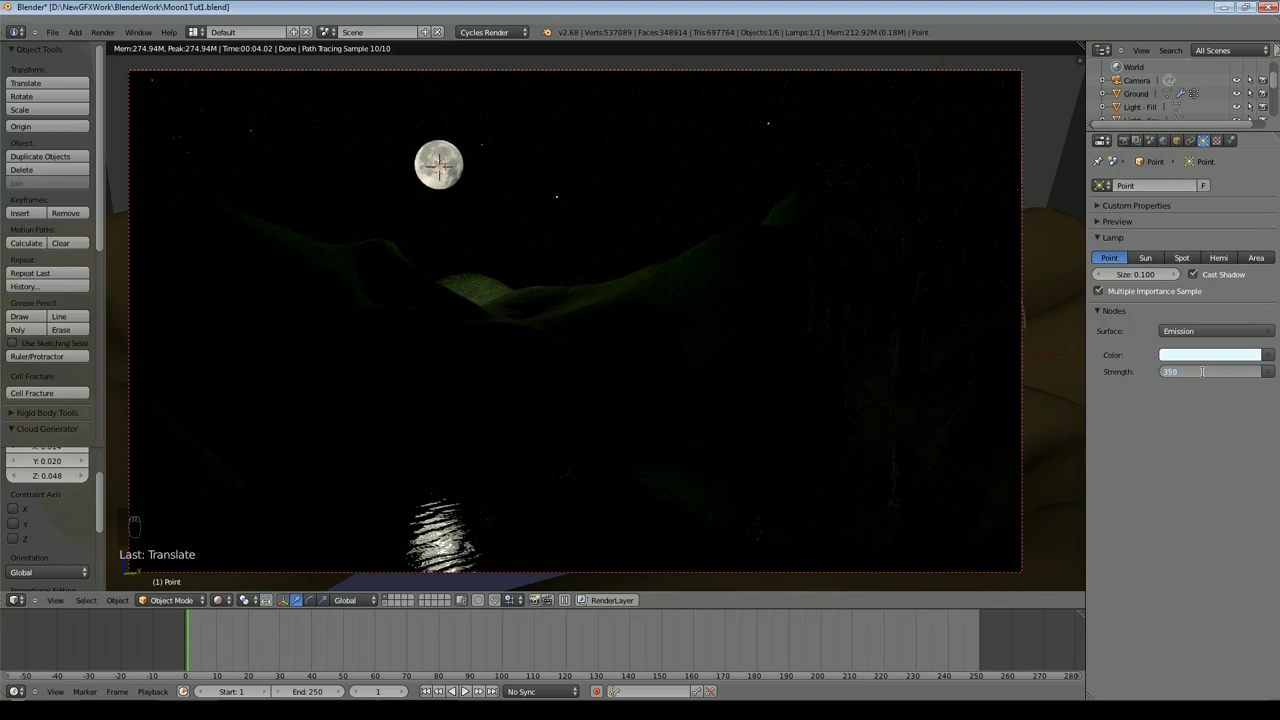
{"action": "key", "text": "Return"}
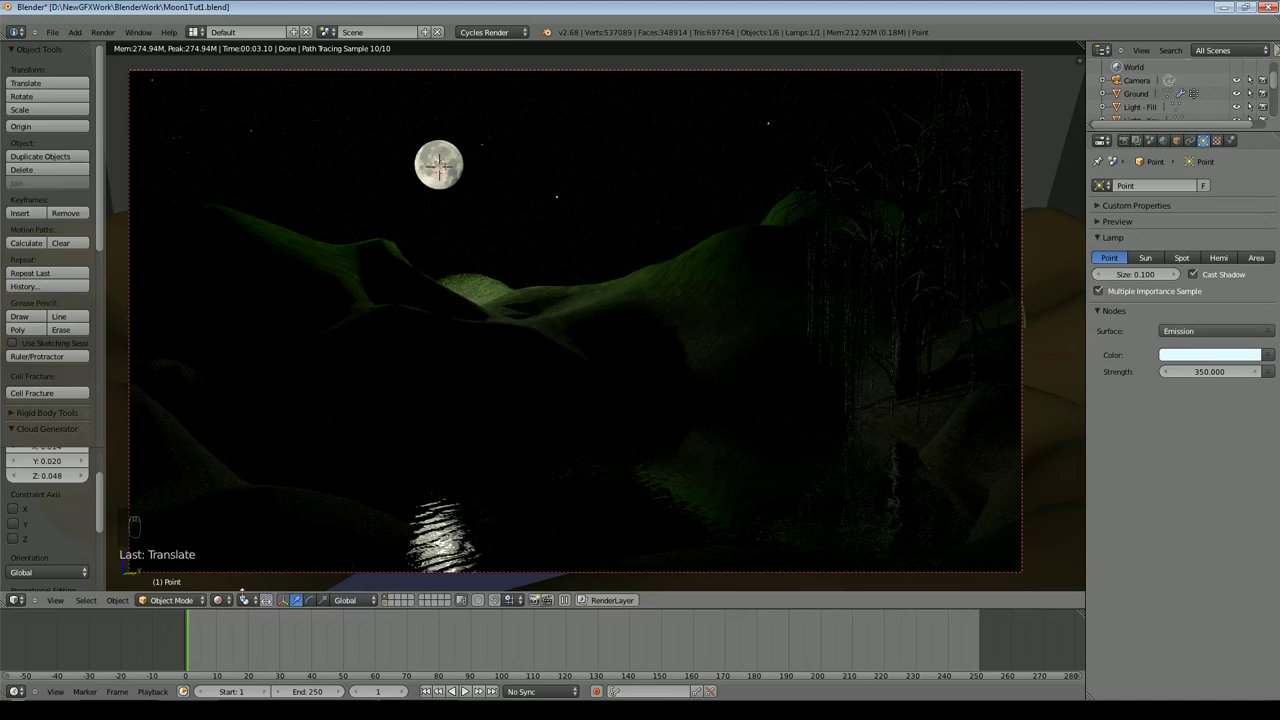
Step: Return to Solid shading and show the layer with the light planes together with the landscape
{"action": "left_click", "coordinate": [229, 600]}
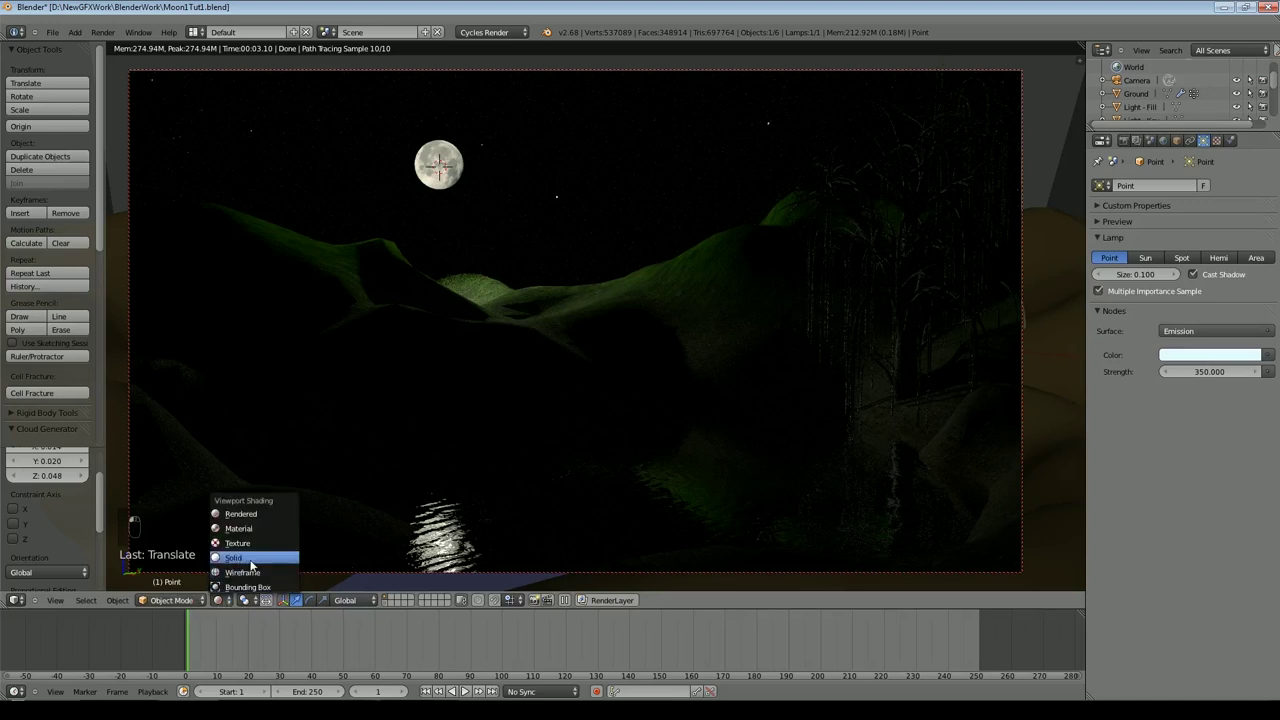
{"action": "left_click", "coordinate": [260, 564]}
{"action": "middle_click_drag", "start_coordinate": [260, 564], "coordinate": [488, 557]}
{"action": "left_click", "coordinate": [382, 604], "text": "shift"}
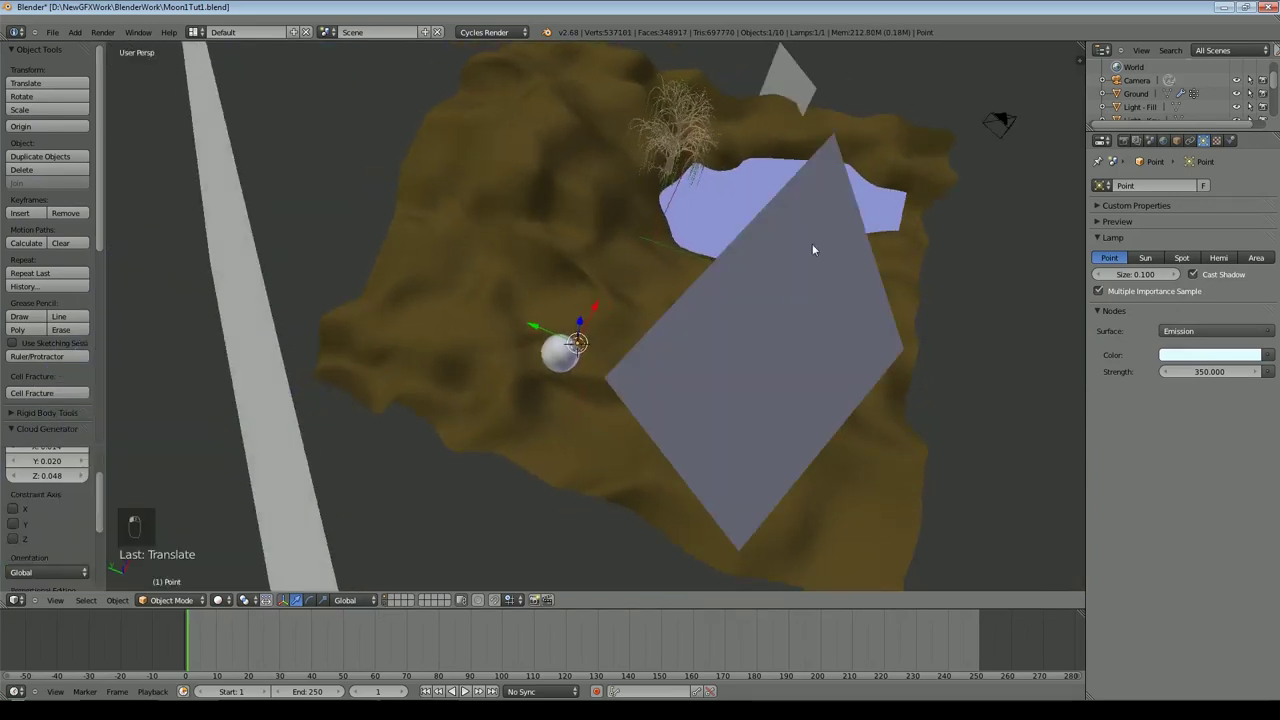
Step: Move the Point lamp well behind the moon, away from the lake, beyond the edge of the terrain
{"action": "middle_click_drag", "start_coordinate": [771, 363], "coordinate": [786, 357]}
{"action": "middle_click_drag", "start_coordinate": [715, 379], "coordinate": [789, 251]}
{"action": "scroll", "coordinate": [760, 280], "scroll_direction": "down", "scroll_amount": 3}
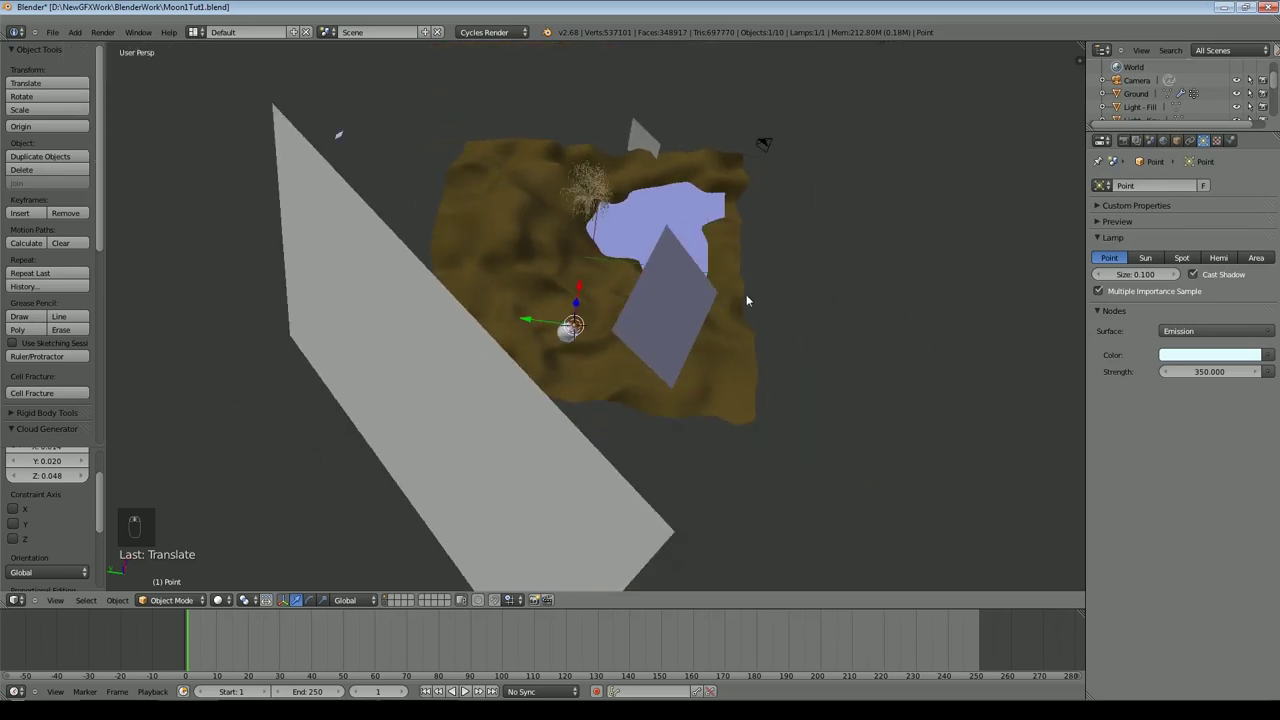
{"action": "middle_click_drag", "start_coordinate": [753, 311], "coordinate": [871, 245]}
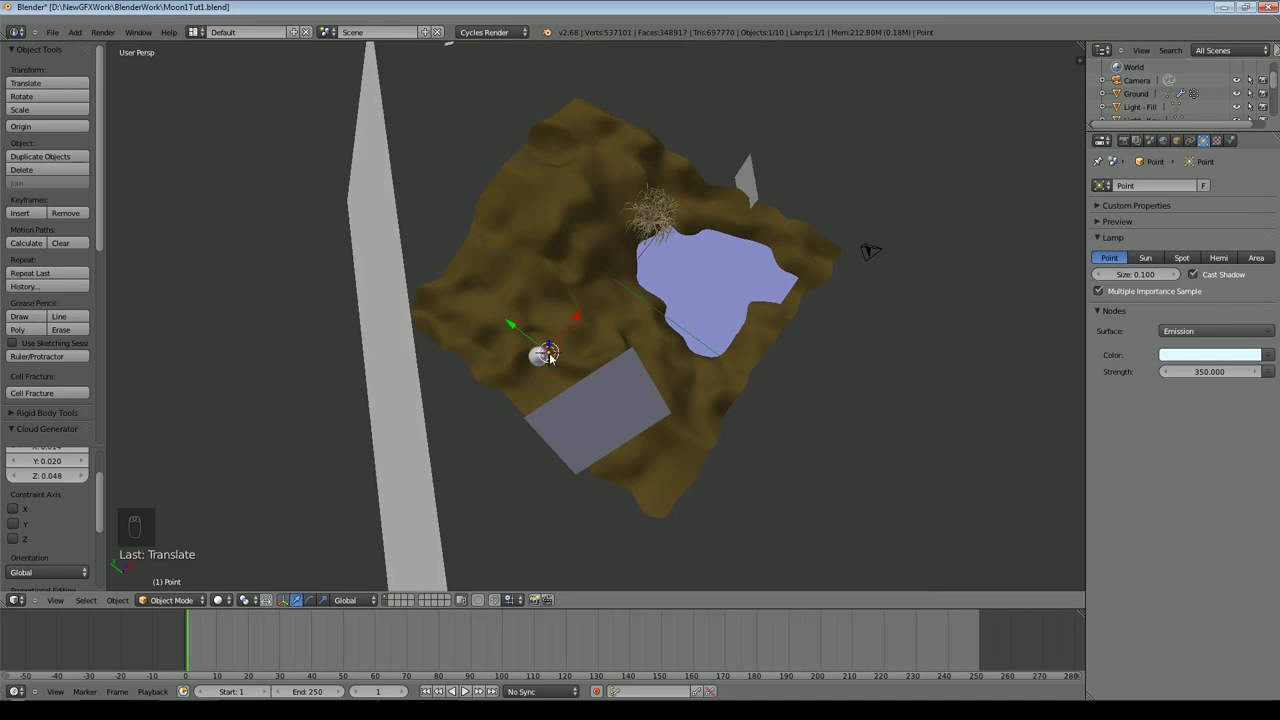
{"action": "key", "text": "g"}
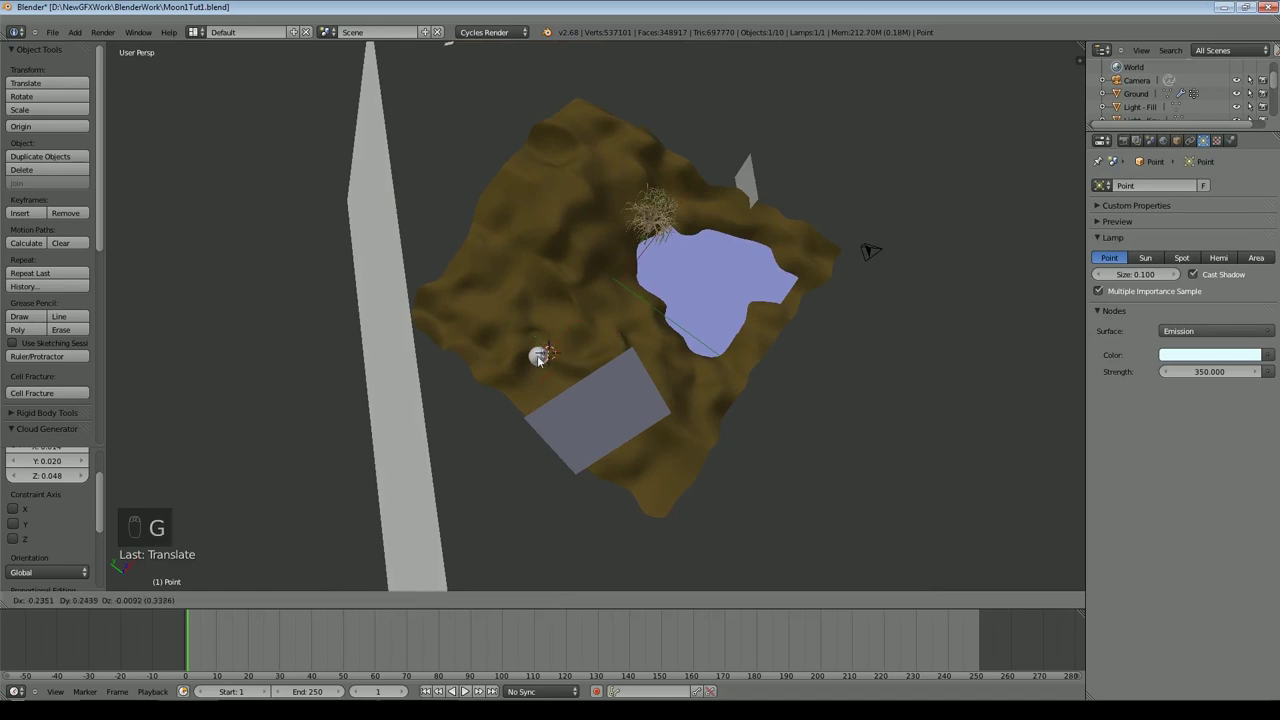
{"action": "left_click", "coordinate": [437, 389]}
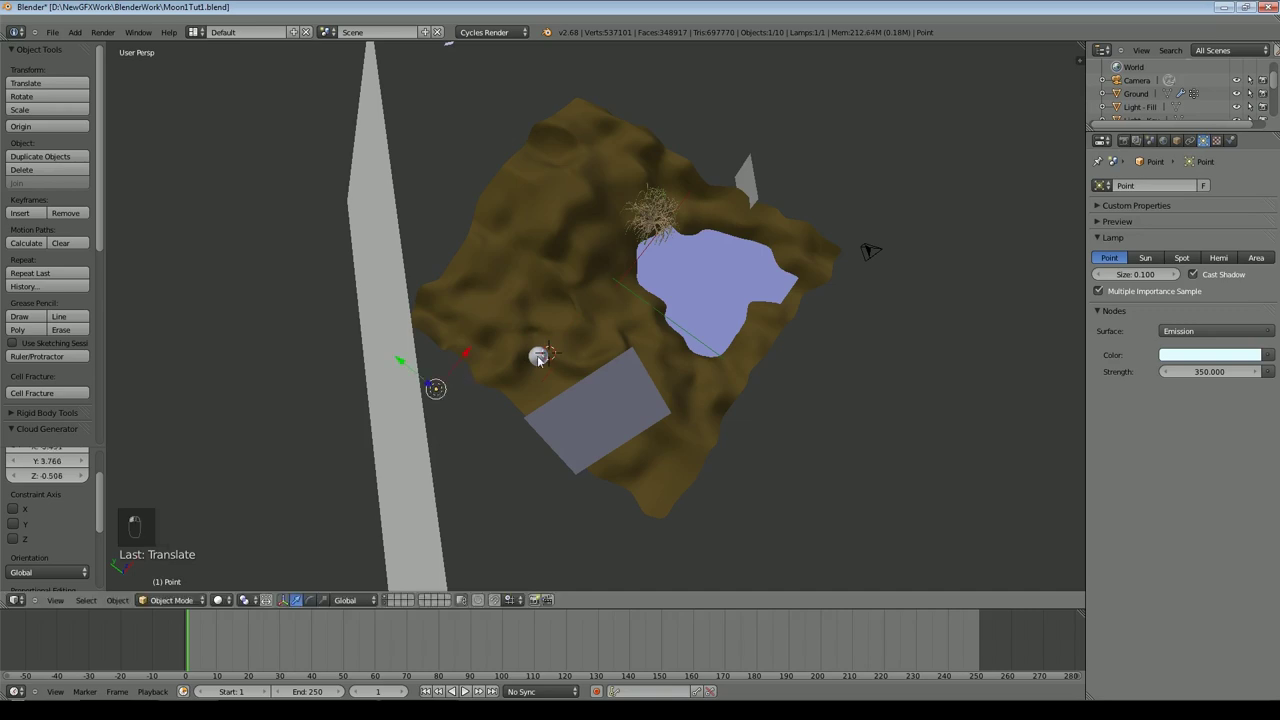
Step: Disable Shadow ray visibility for the moon sphere
{"action": "right_click", "coordinate": [538, 357]}
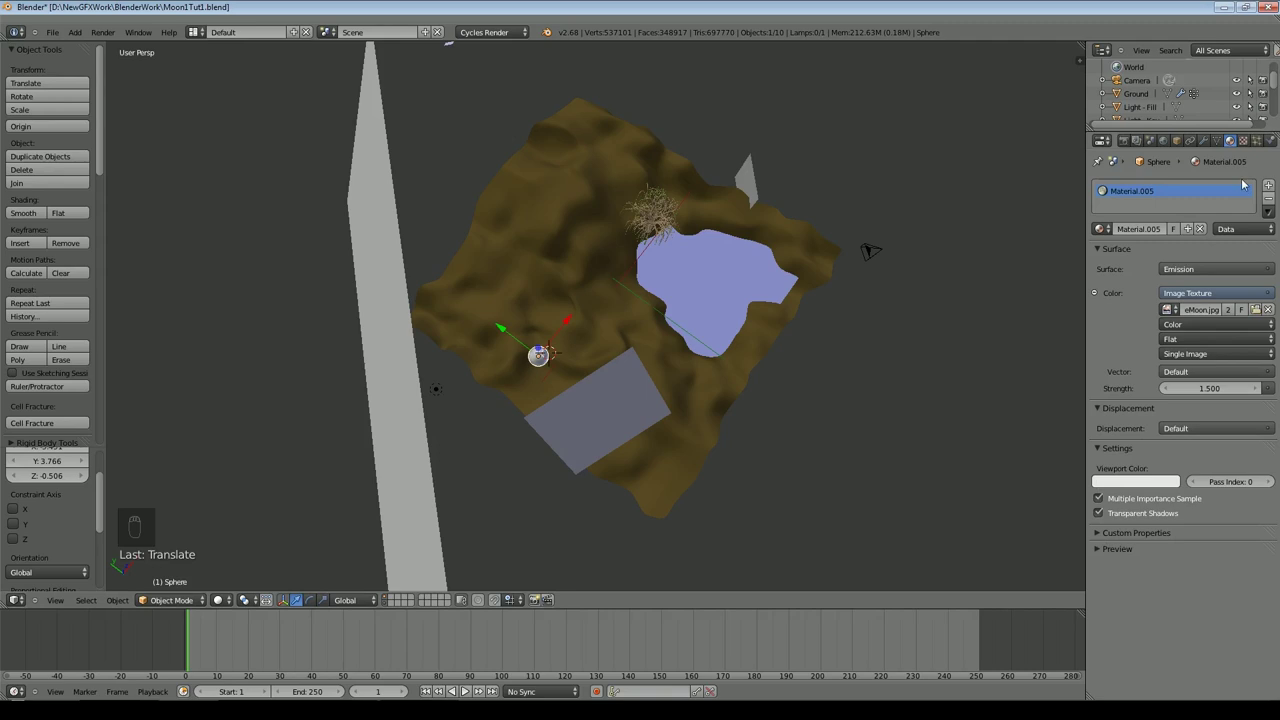
{"action": "left_click", "coordinate": [1178, 140]}
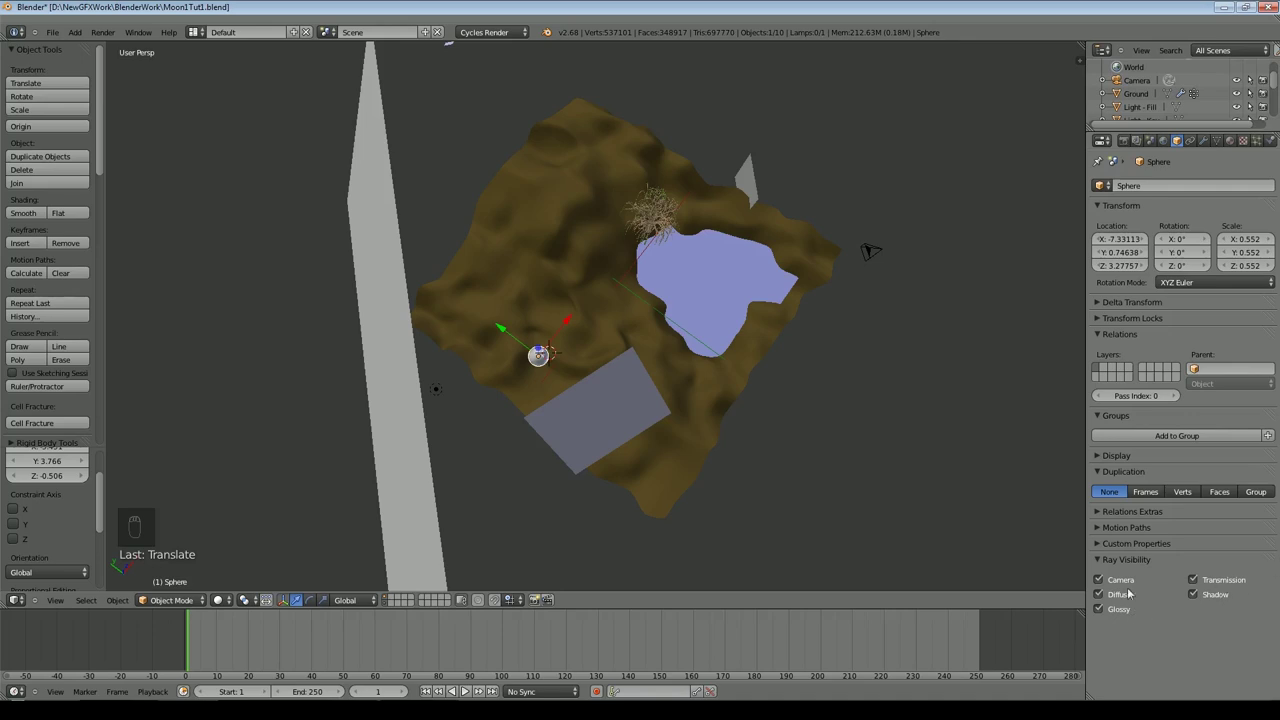
{"action": "left_click", "coordinate": [1192, 594]}
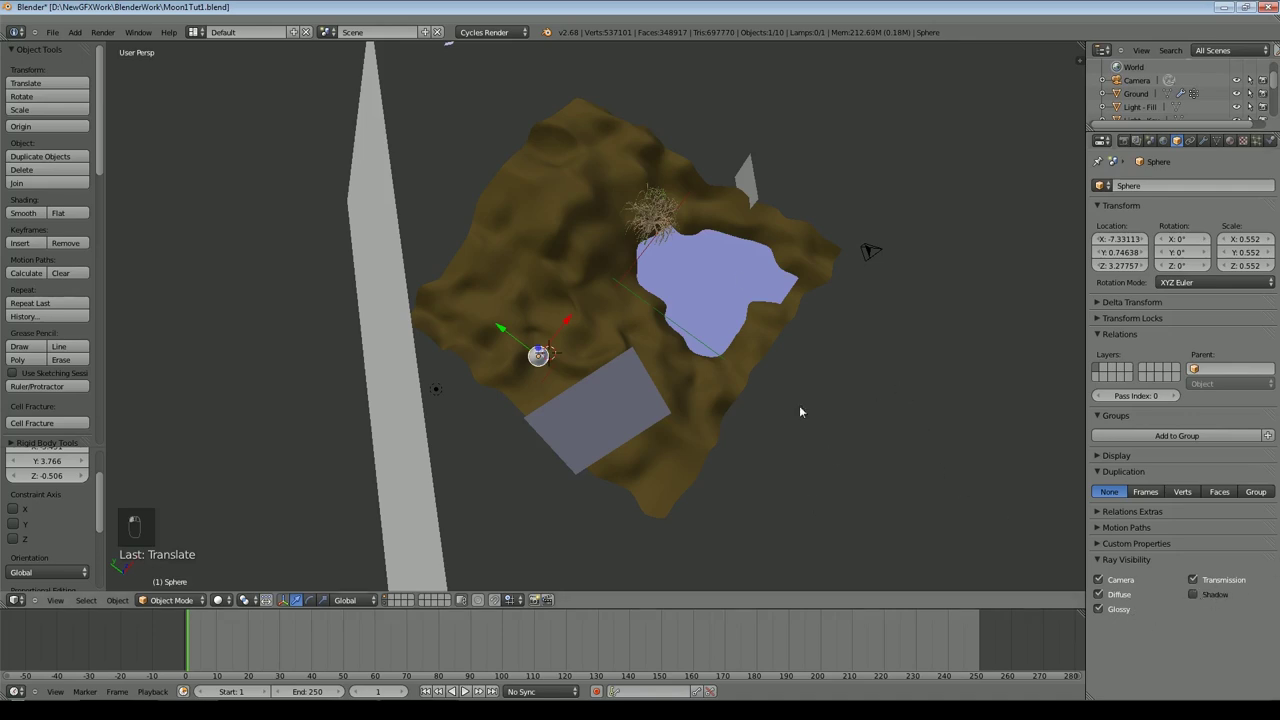
Step: Move the Point lamp by about 1.11 units in the camera view so it lines up behind the moon
{"action": "key", "text": "KP_0"}
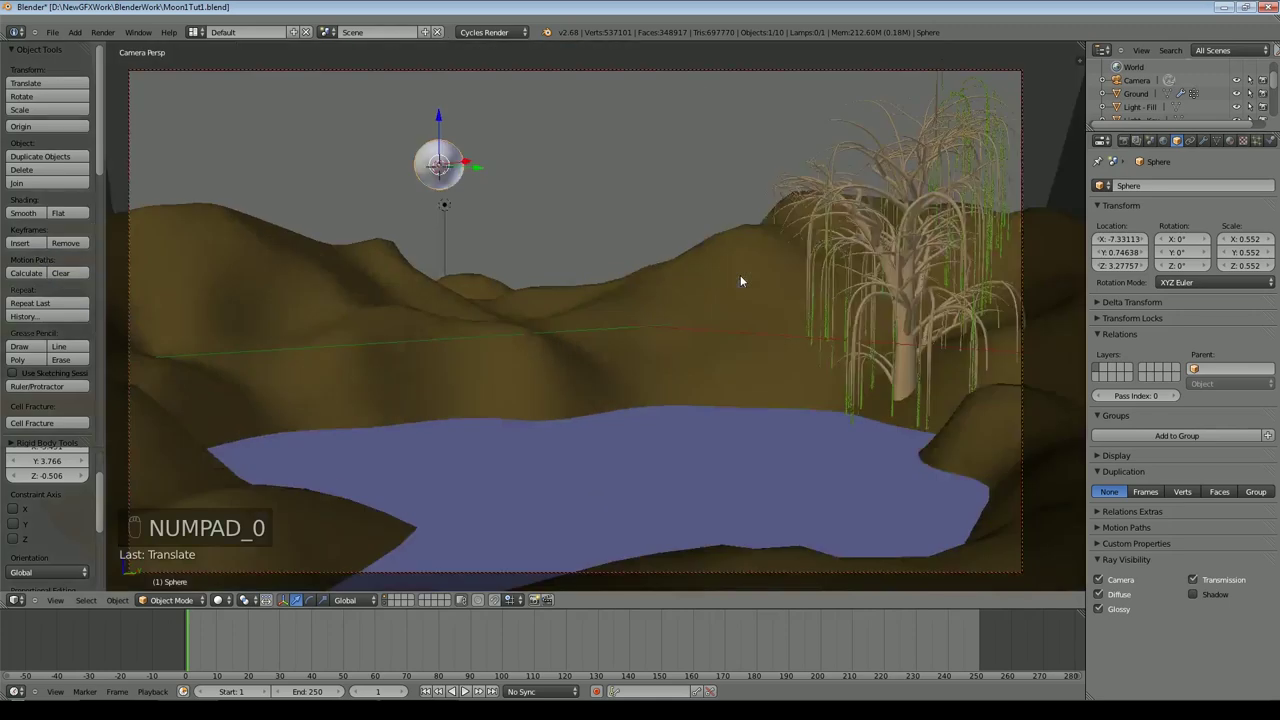
{"action": "right_click", "coordinate": [445, 207]}
{"action": "key", "text": "g"}
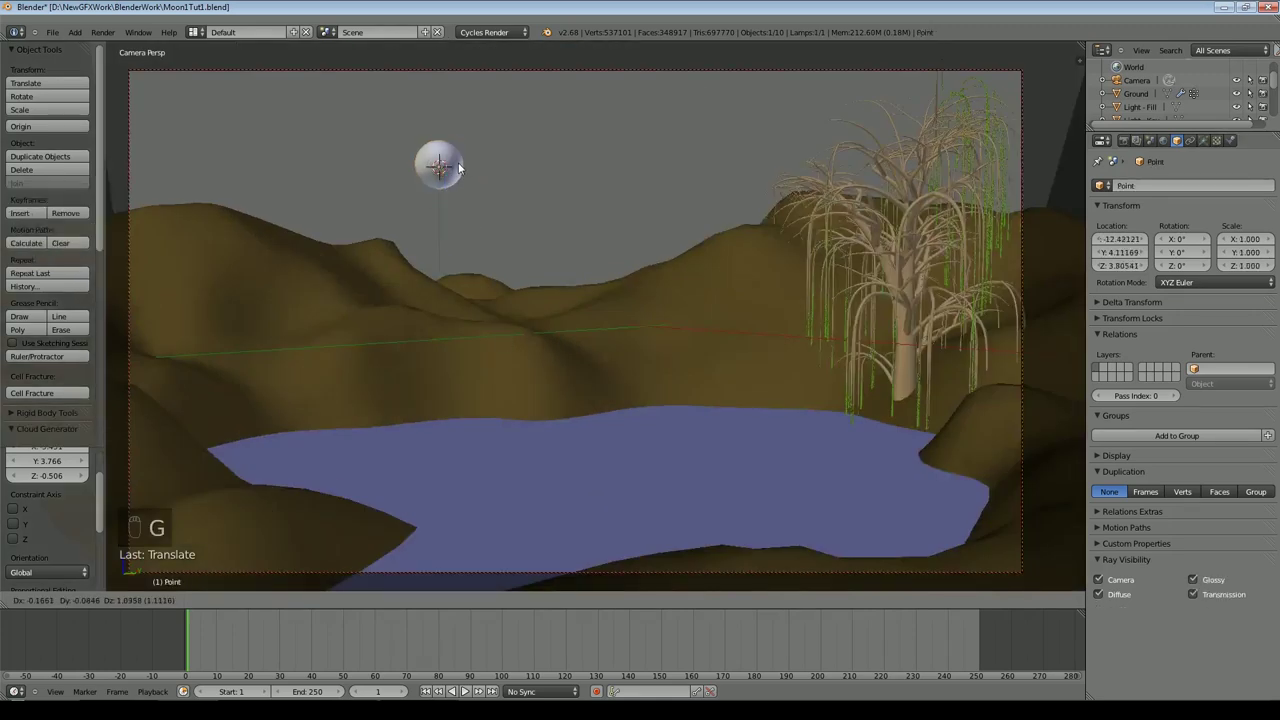
{"action": "left_click", "coordinate": [481, 210]}
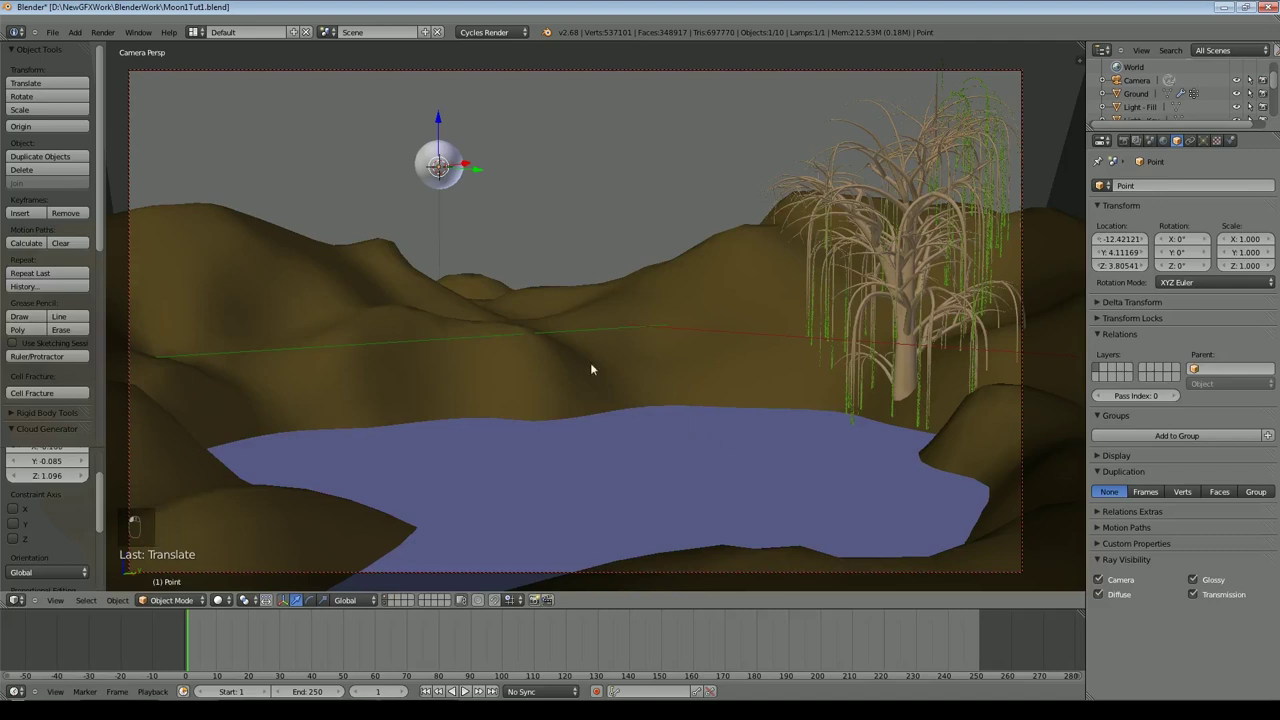
Step: Switch the camera view to Rendered shading and set the Point lamp's strength to 1500, trying 650 first
{"action": "left_click", "coordinate": [218, 600]}
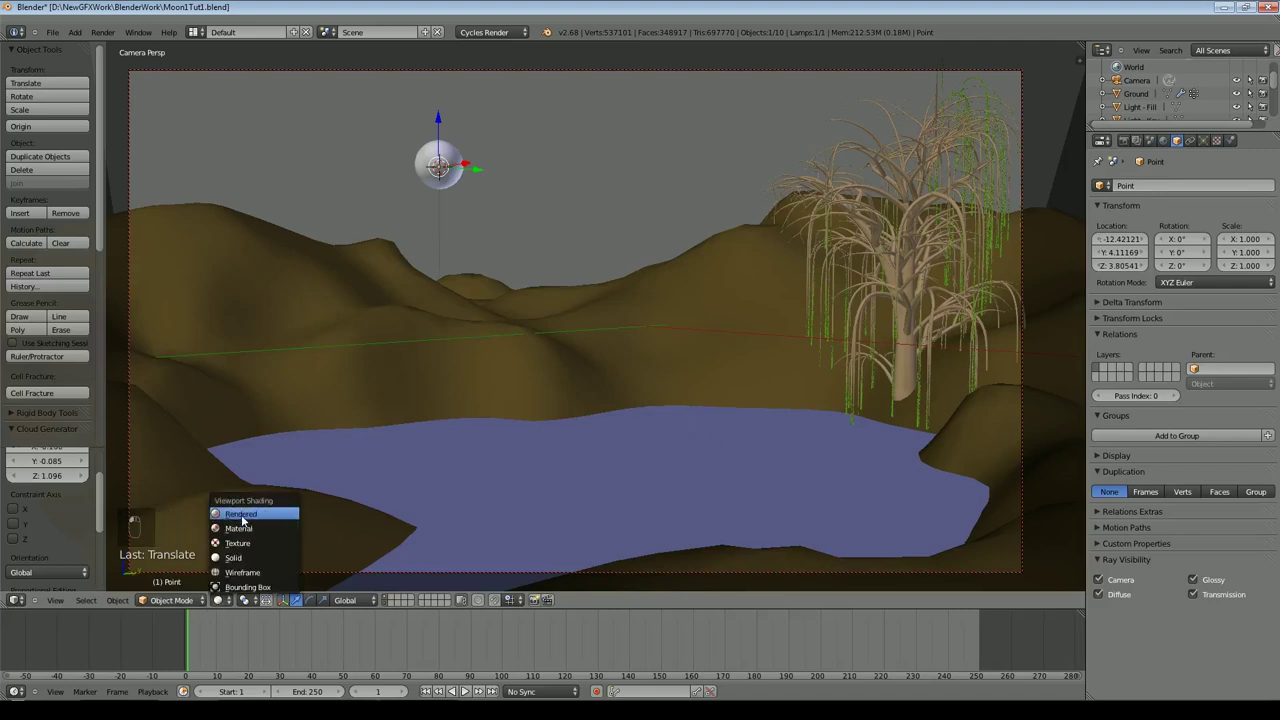
{"action": "left_click", "coordinate": [273, 538]}
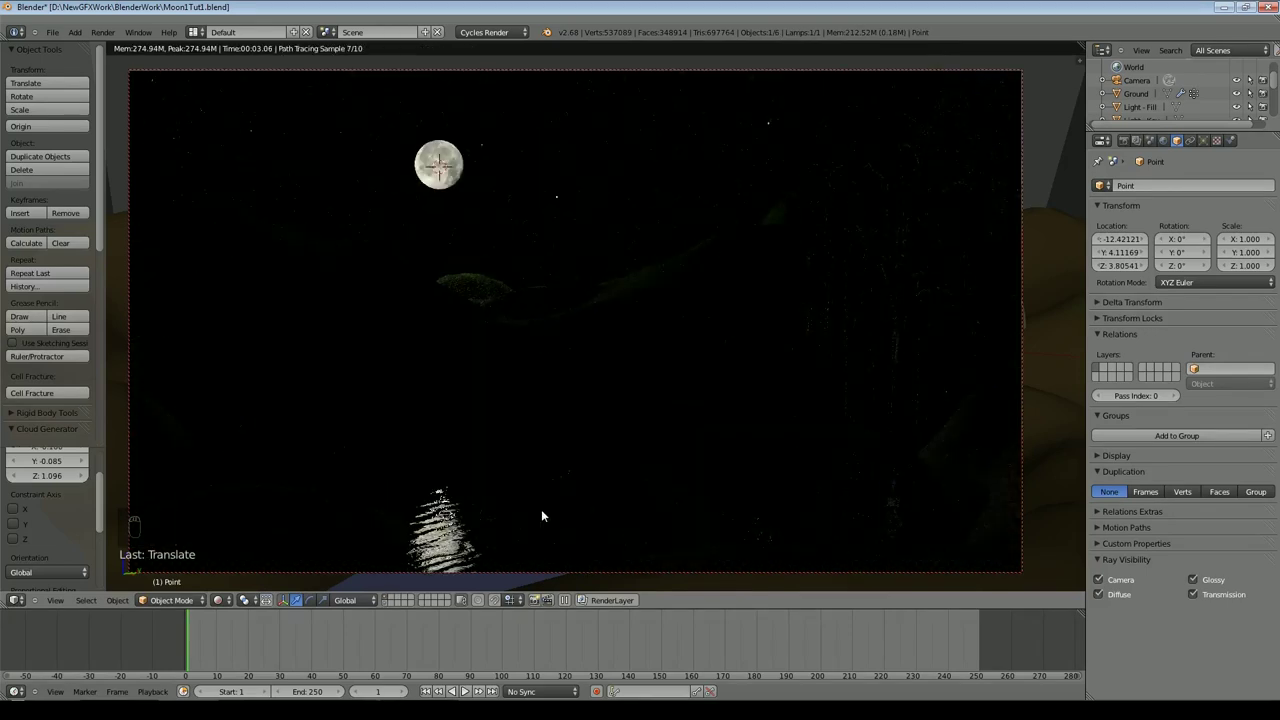
{"action": "left_click", "coordinate": [1203, 140]}
{"action": "left_click", "coordinate": [1202, 372]}
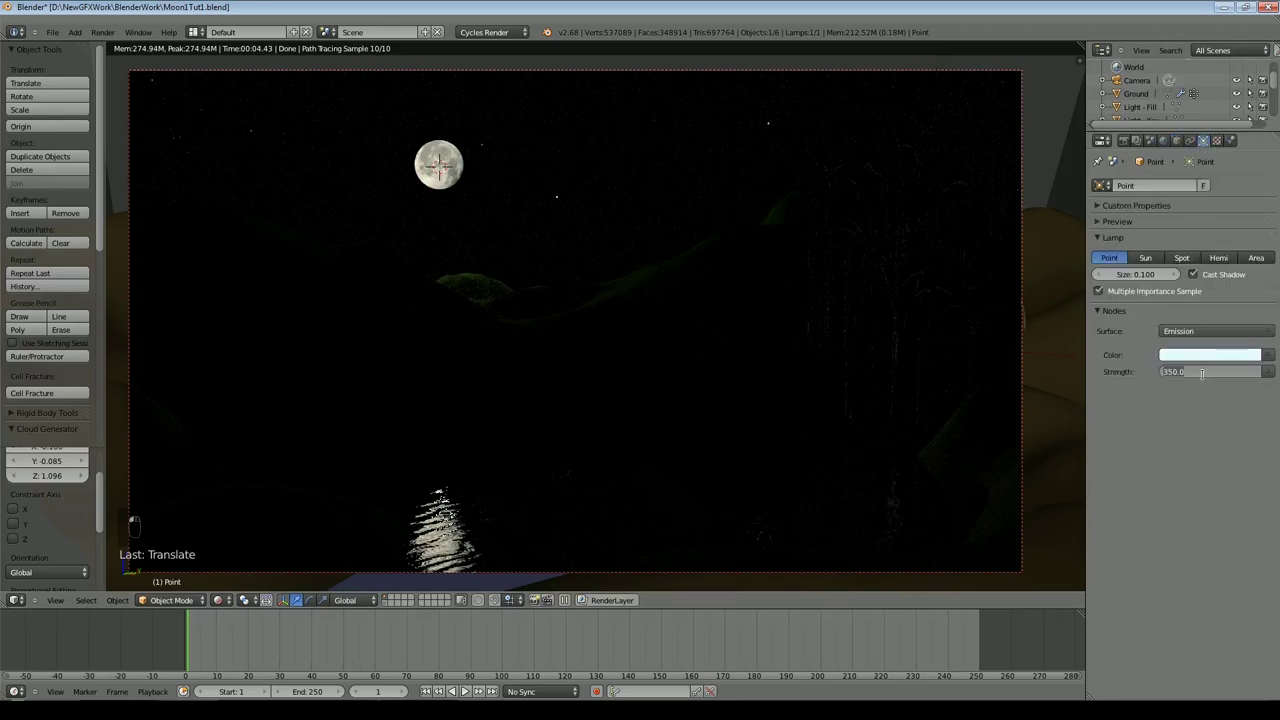
{"action": "type", "text": "650"}
{"action": "key", "text": "Return"}
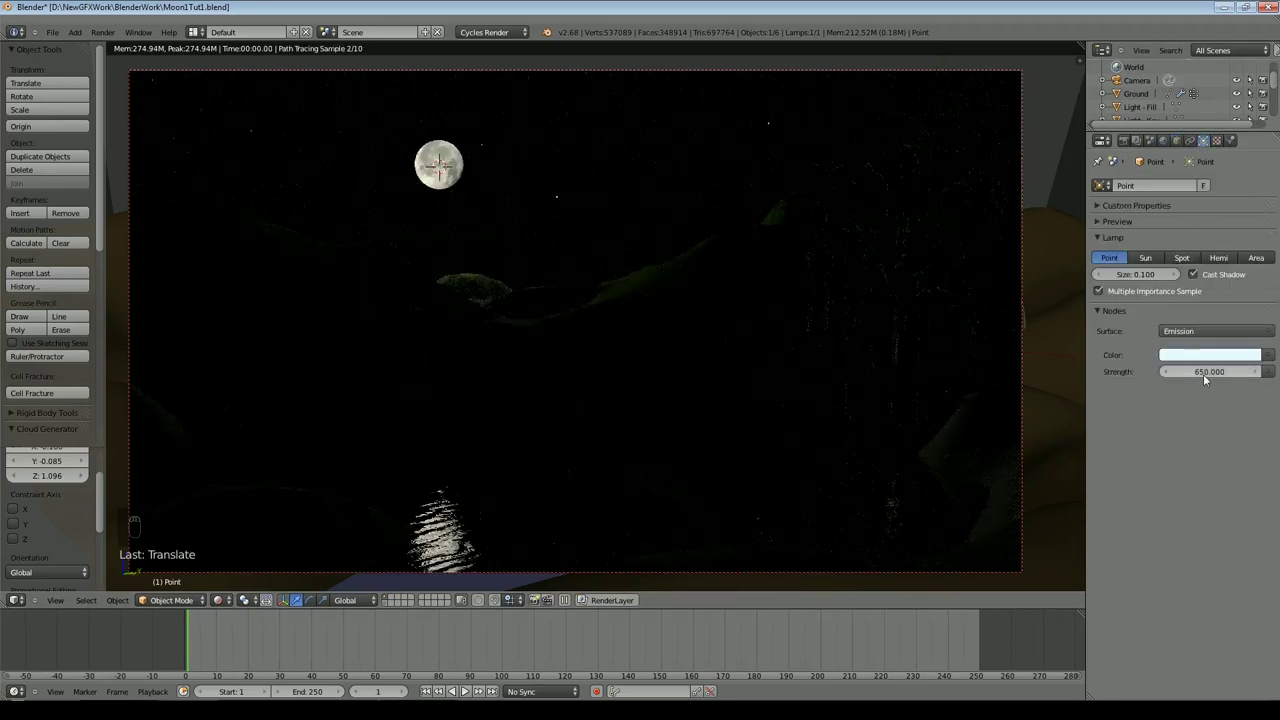
{"action": "left_click", "coordinate": [1203, 372]}
{"action": "type", "text": "1500"}
{"action": "key", "text": "Return"}
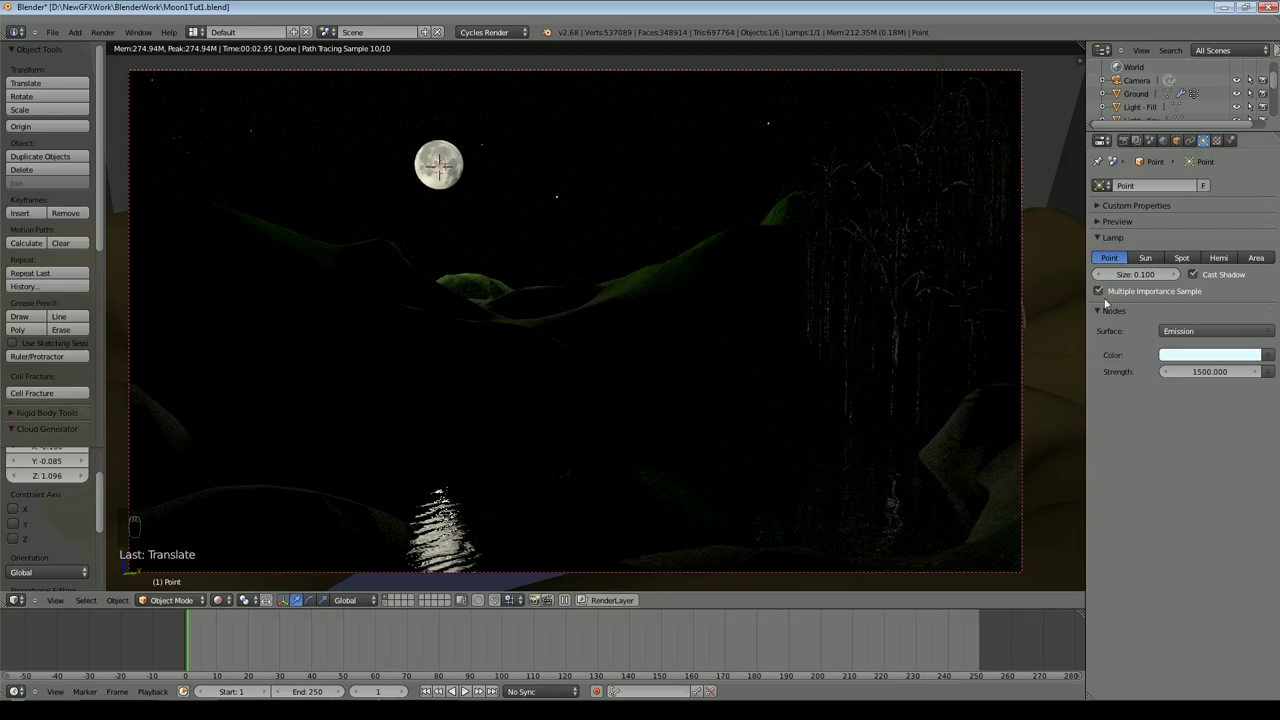
Step: Compare the lake reflection with the Point lamp's Glossy ray visibility on and off, leaving Glossy disabled
{"action": "left_click", "coordinate": [1176, 140]}
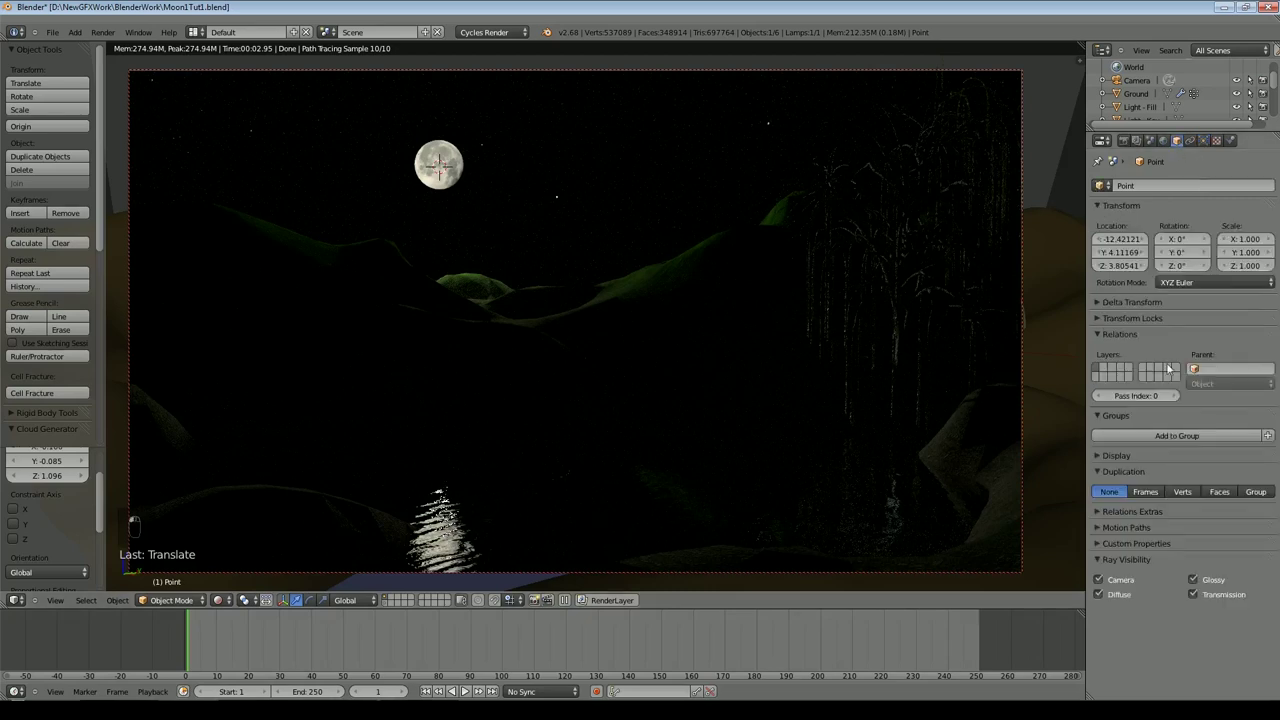
{"action": "left_click", "coordinate": [1193, 580]}
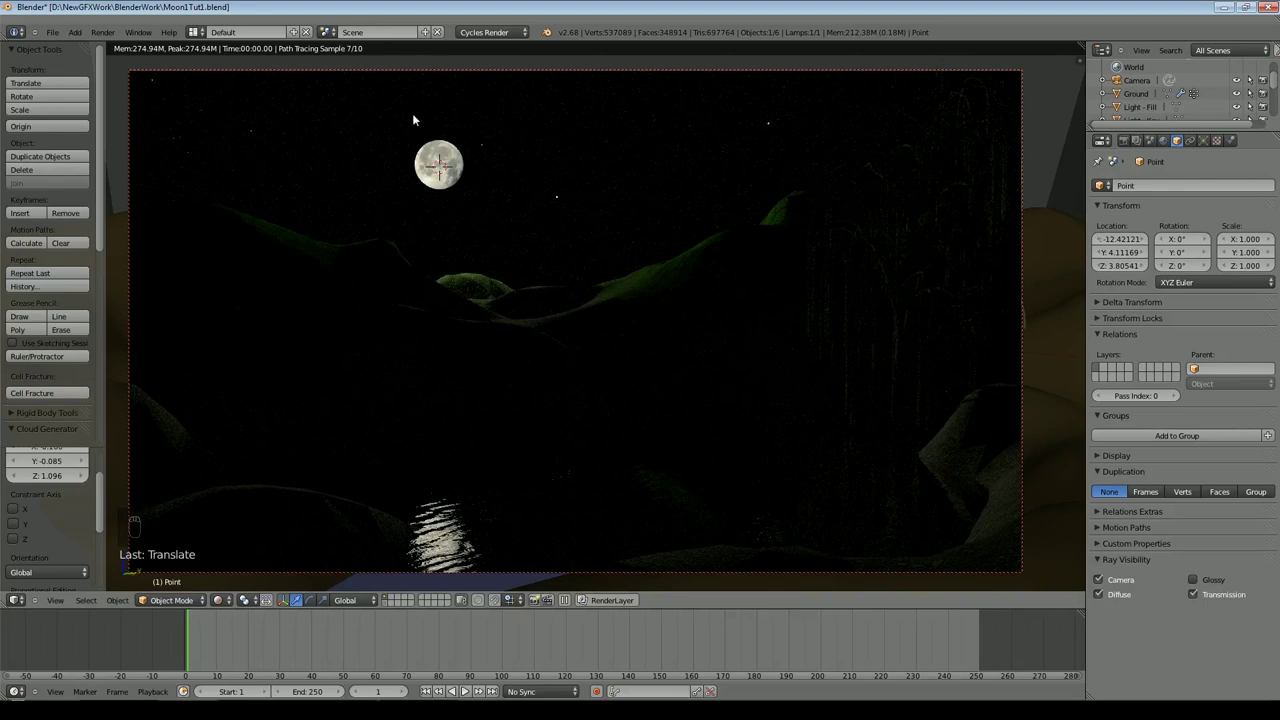
{"action": "left_click", "coordinate": [1193, 580]}
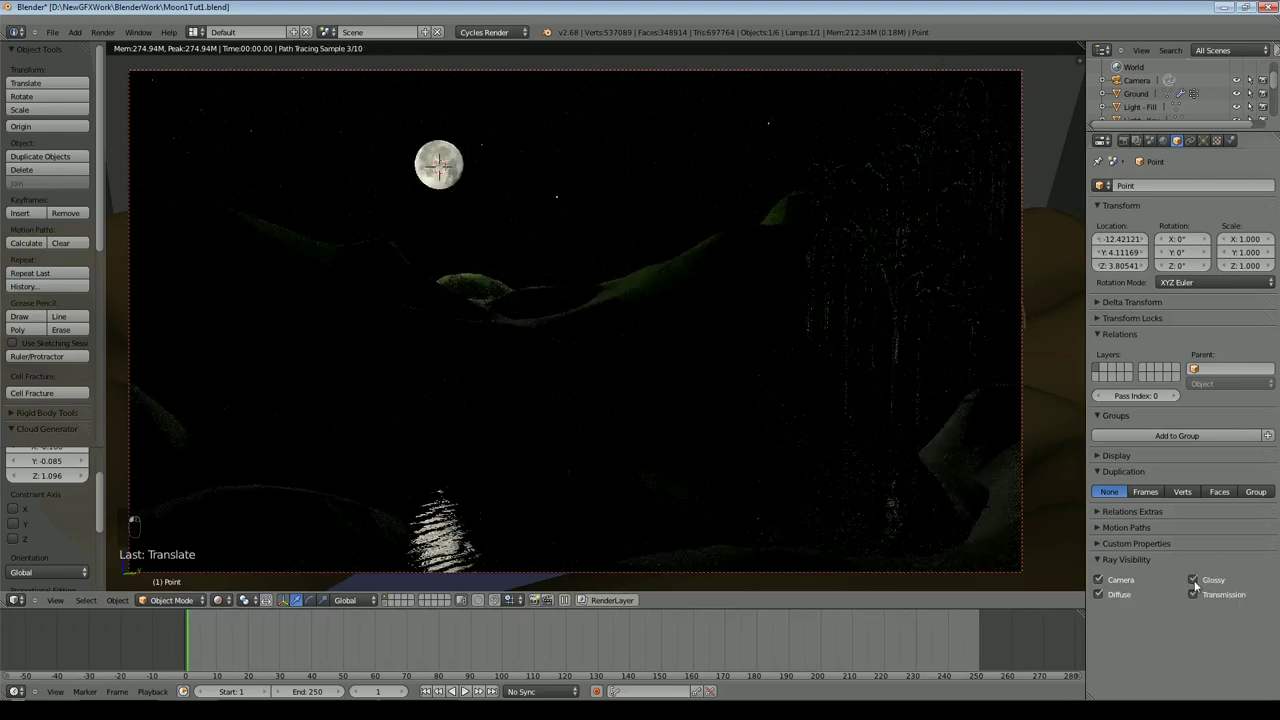
{"action": "left_click", "coordinate": [1214, 579]}
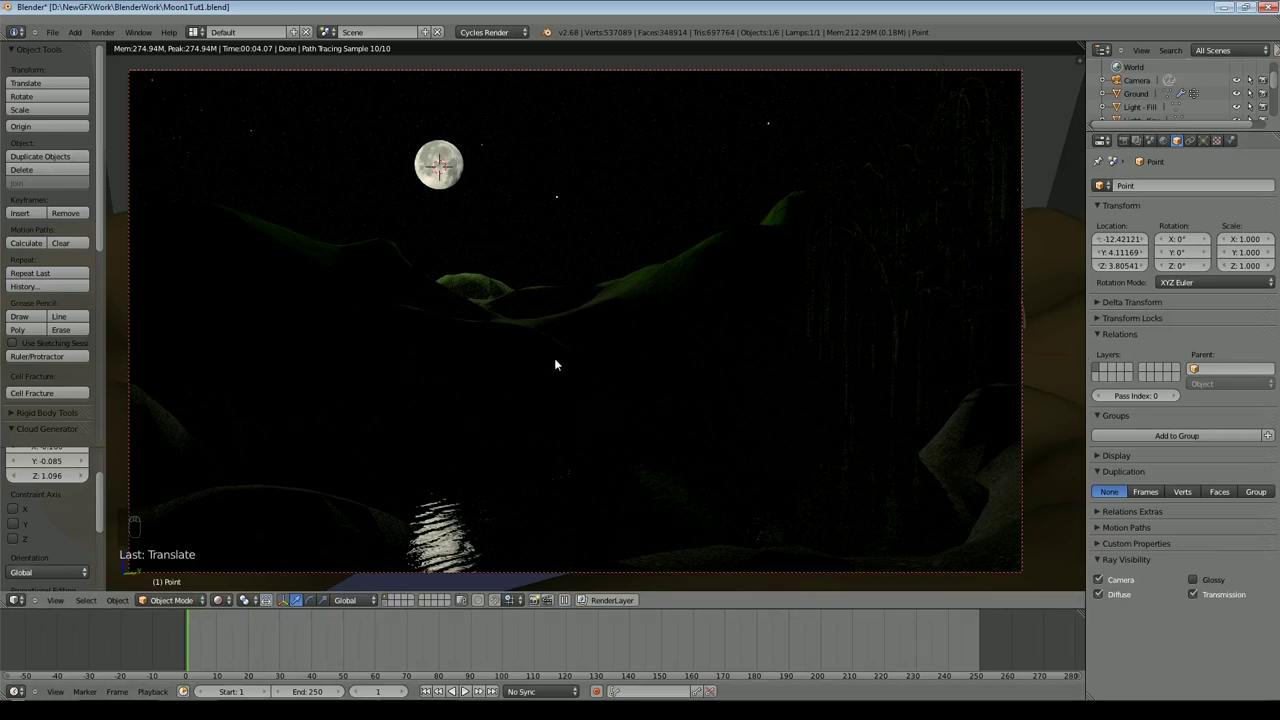
Step: Show the light planes' layer in the rendered preview and return to Solid shading
{"action": "left_click", "coordinate": [384, 603], "text": "shift"}
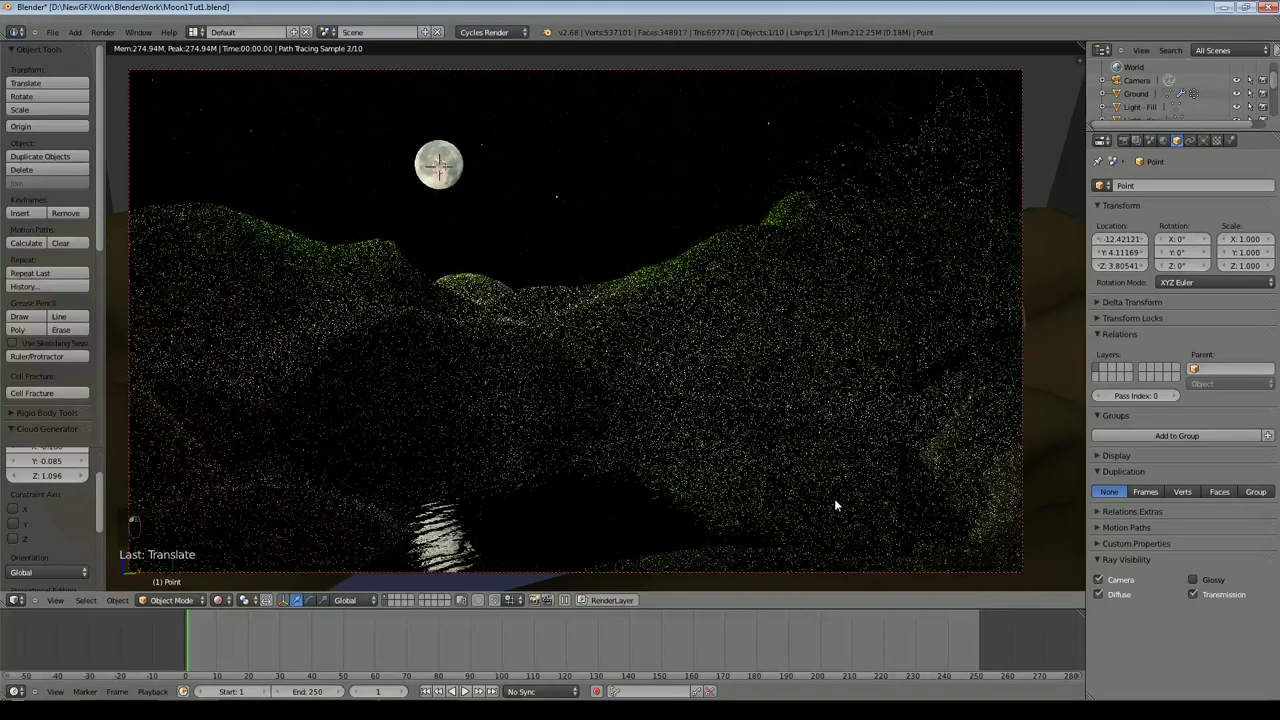
{"action": "left_click", "coordinate": [218, 600]}
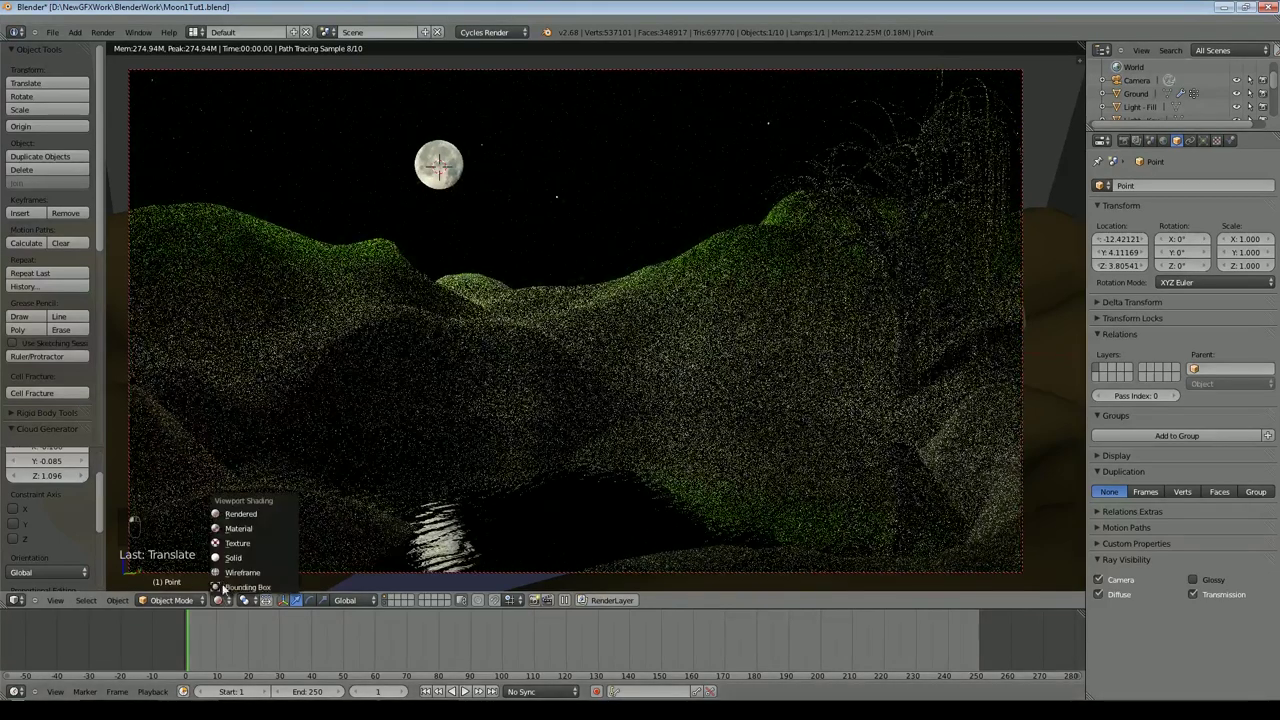
{"action": "left_click", "coordinate": [228, 557]}
Step: Delete the Light - Fill plane beside the camera and the small light plane on the far side of the tree
{"action": "middle_click_drag", "start_coordinate": [654, 271], "coordinate": [542, 292]}
{"action": "scroll", "coordinate": [550, 300], "scroll_direction": "up", "scroll_amount": 5}
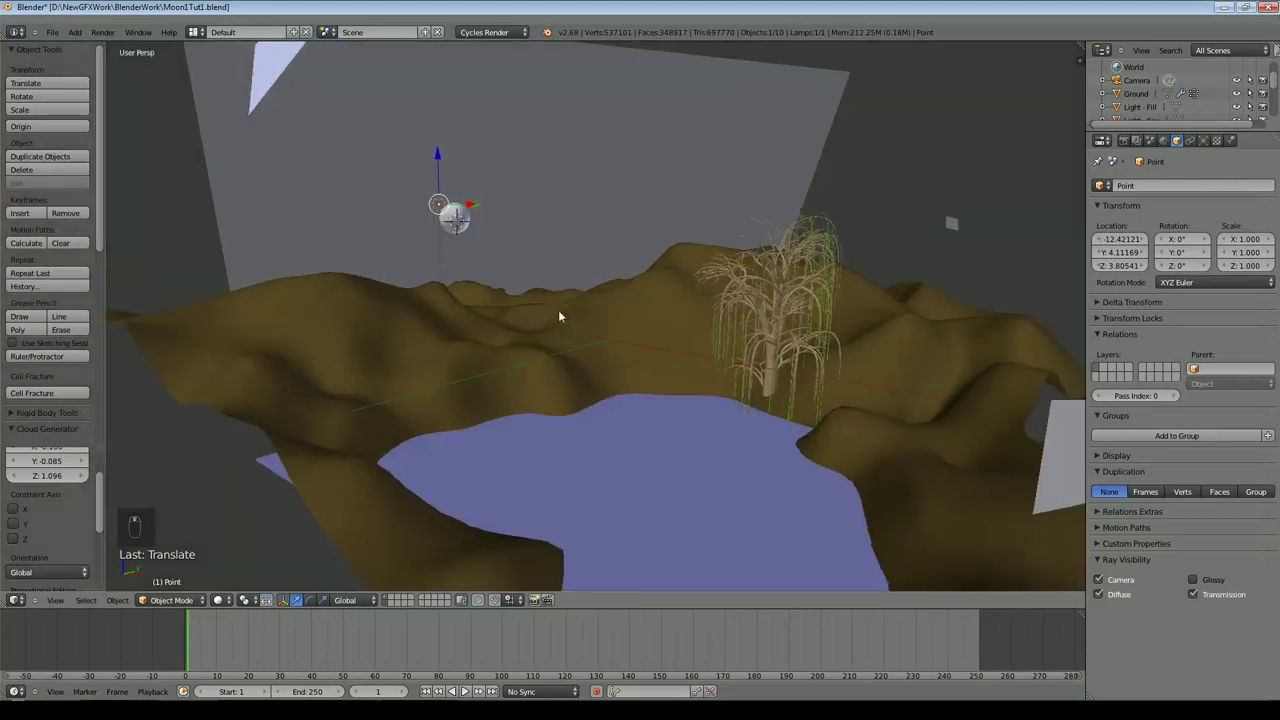
{"action": "scroll", "coordinate": [556, 308], "scroll_direction": "down", "scroll_amount": 5}
{"action": "right_click", "coordinate": [422, 175]}
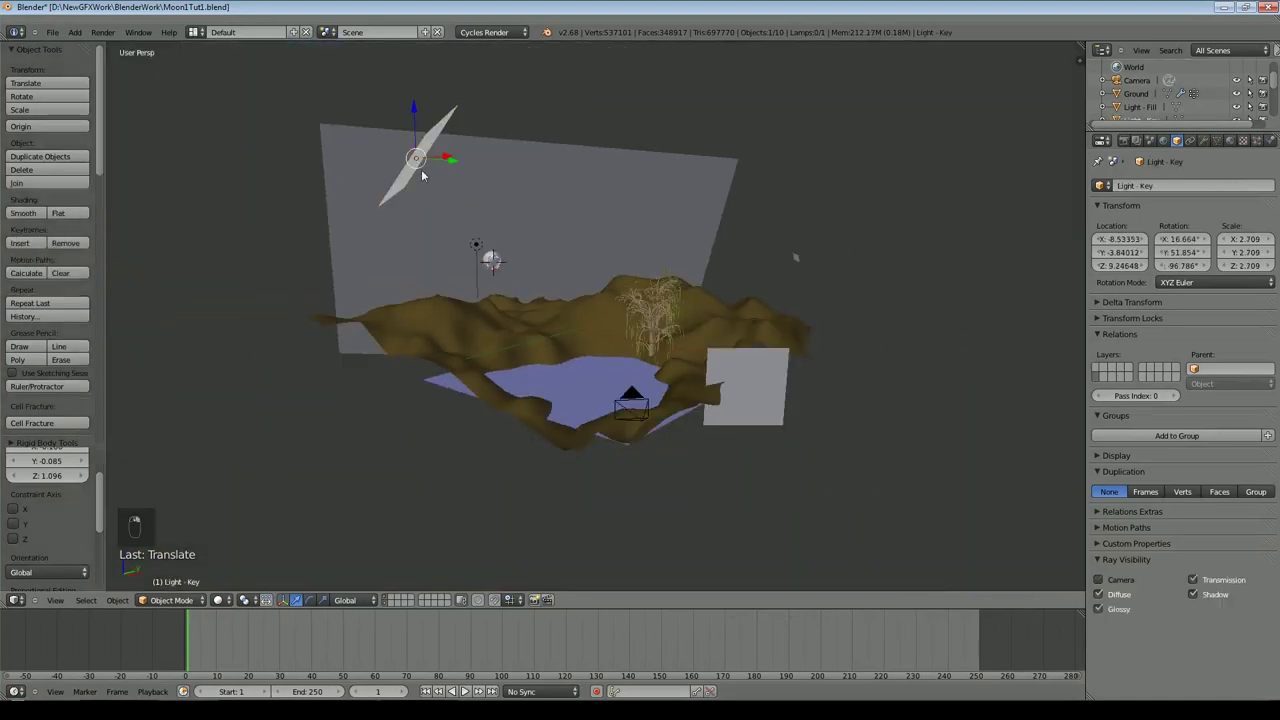
{"action": "right_click", "coordinate": [752, 365]}
{"action": "key", "text": "Delete"}
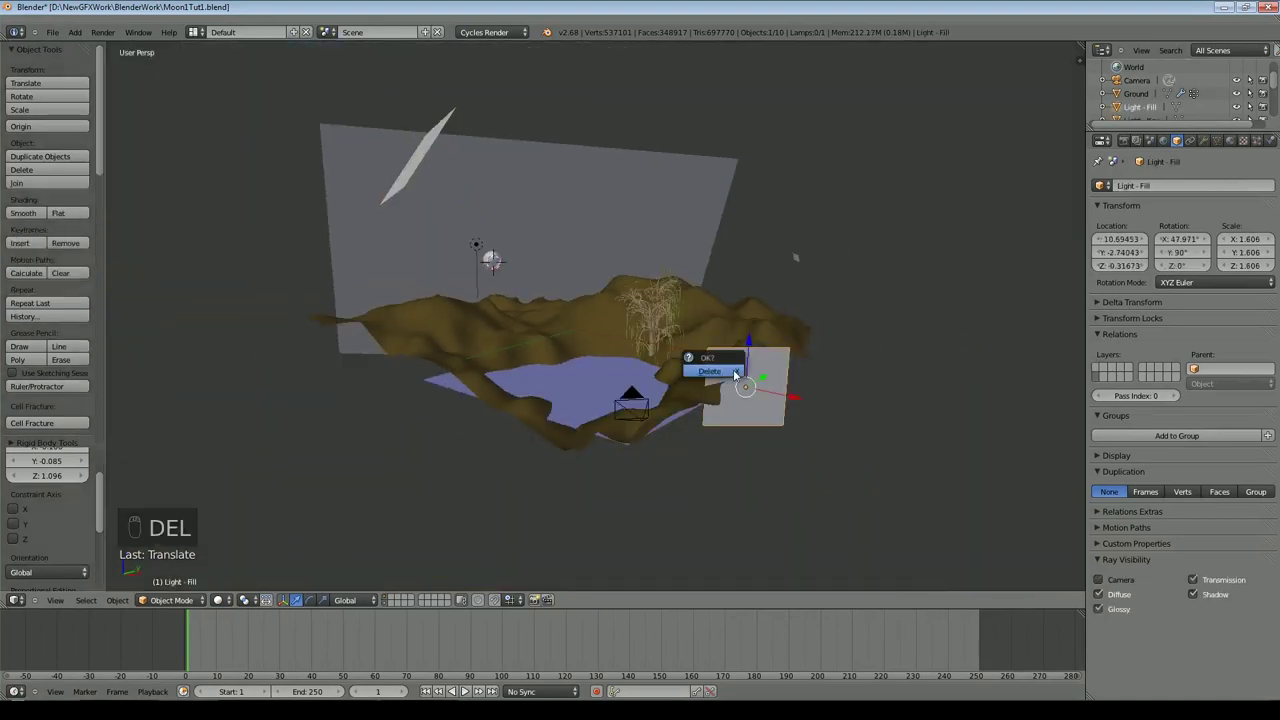
{"action": "left_click", "coordinate": [733, 369]}
{"action": "key", "text": "Delete"}
{"action": "left_click", "coordinate": [792, 258]}
Step: Scale the Light - Key plane by 5 and rotate it to lie nearly horizontal, at about -12°, 3° and -123°
{"action": "right_click", "coordinate": [422, 154]}
{"action": "right_click", "coordinate": [418, 157]}
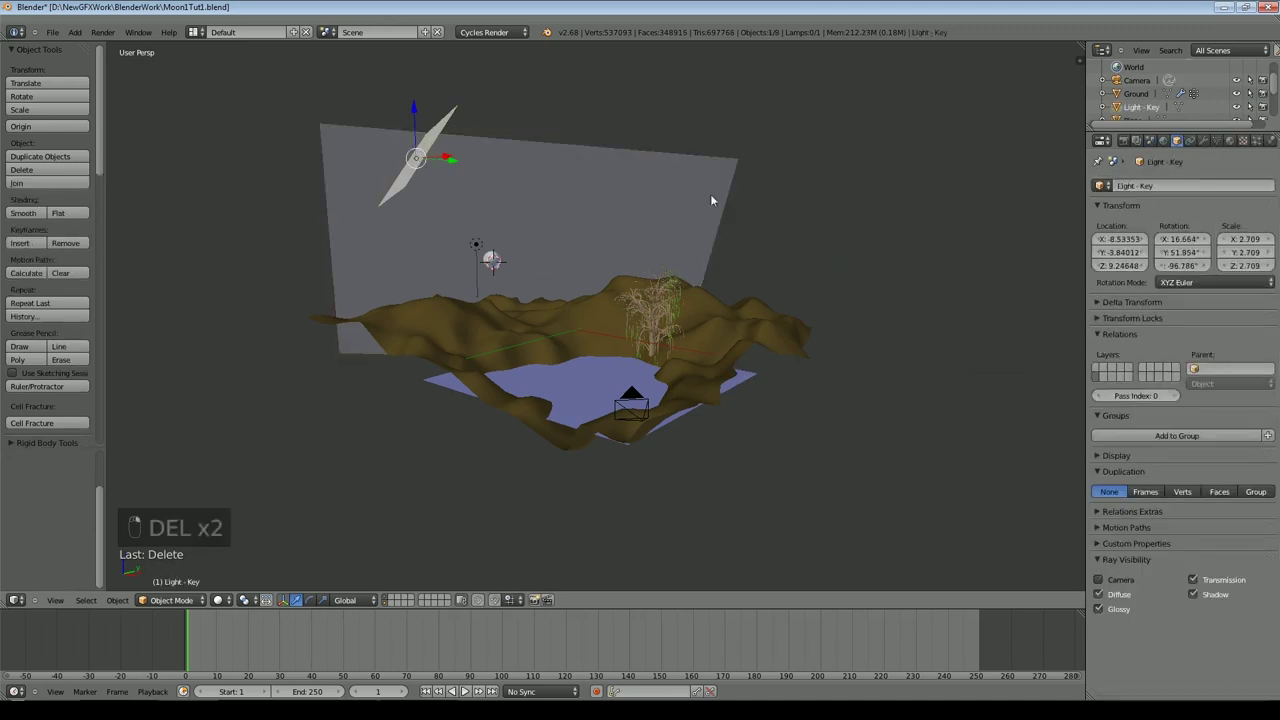
{"action": "key", "text": "r"}
{"action": "left_click", "coordinate": [862, 261]}
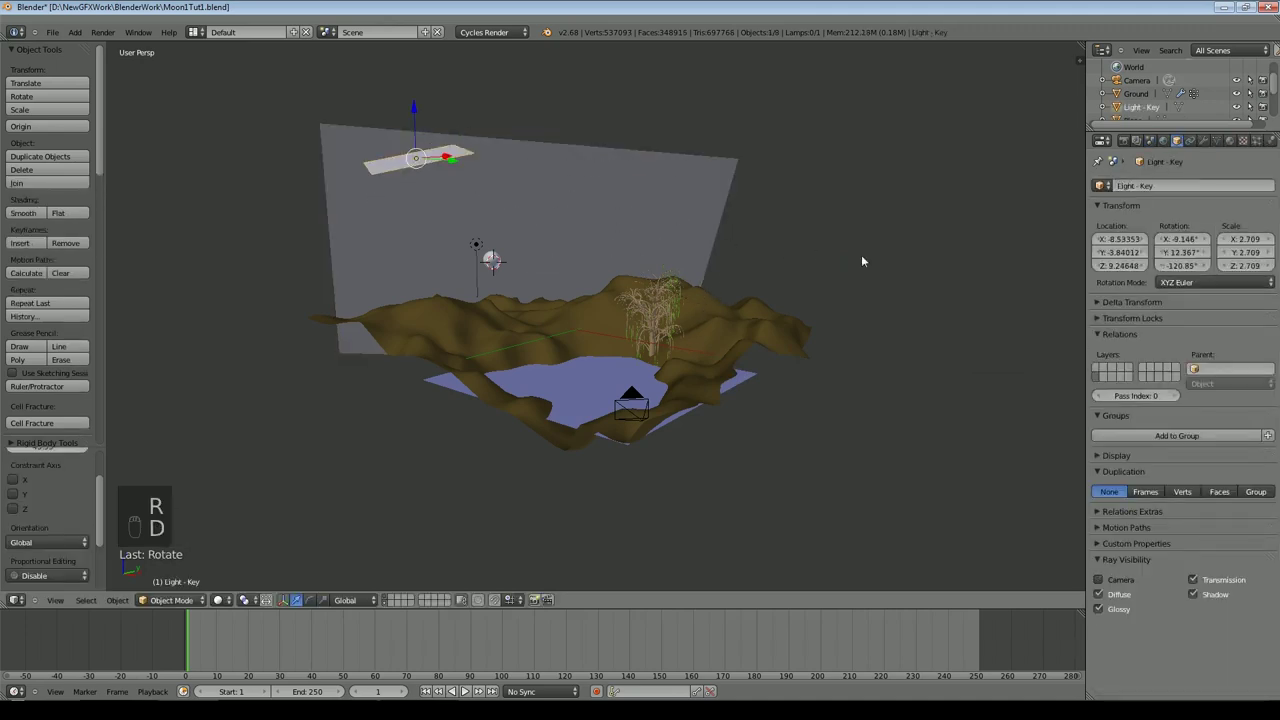
{"action": "key", "text": "s"}
{"action": "key", "text": "5"}
{"action": "left_click", "coordinate": [672, 240]}
{"action": "key", "text": "r"}
{"action": "left_click", "coordinate": [660, 276]}
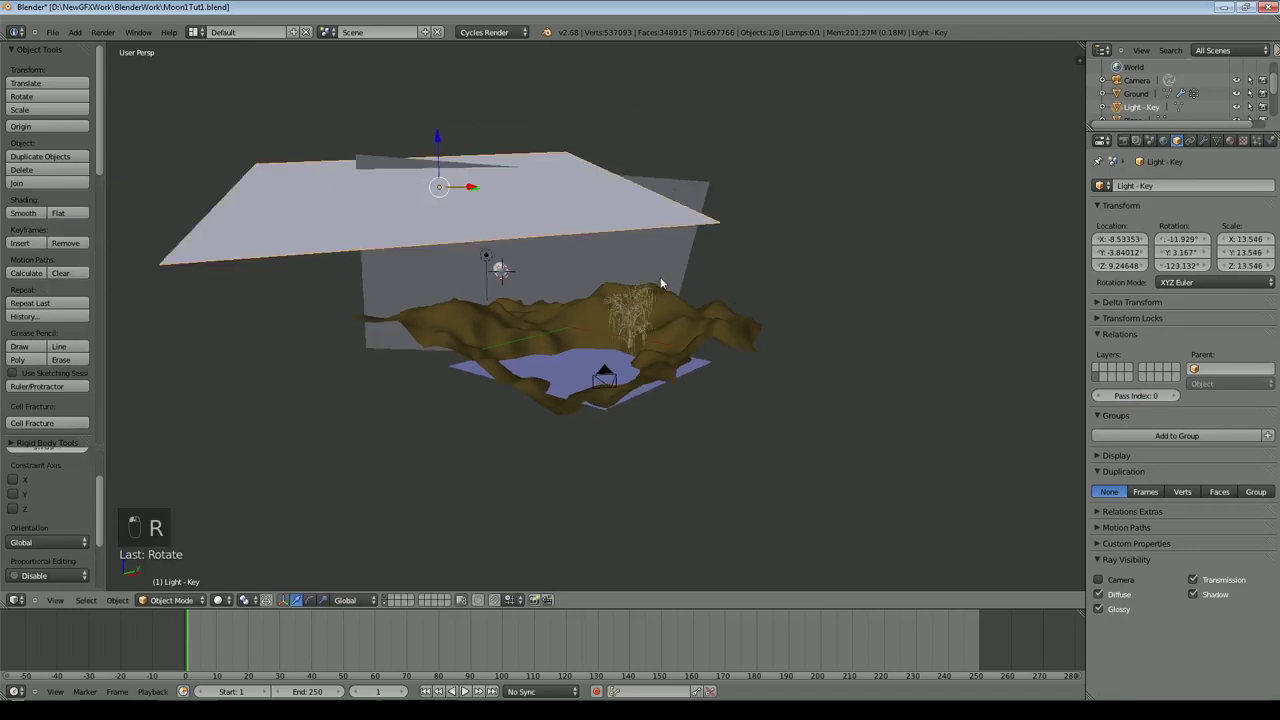
Step: Move the Light - Key plane high above the landscape, to about X -3.6, Y 3.33, Z 20
{"action": "key", "text": "g"}
{"action": "left_click", "coordinate": [592, 90]}
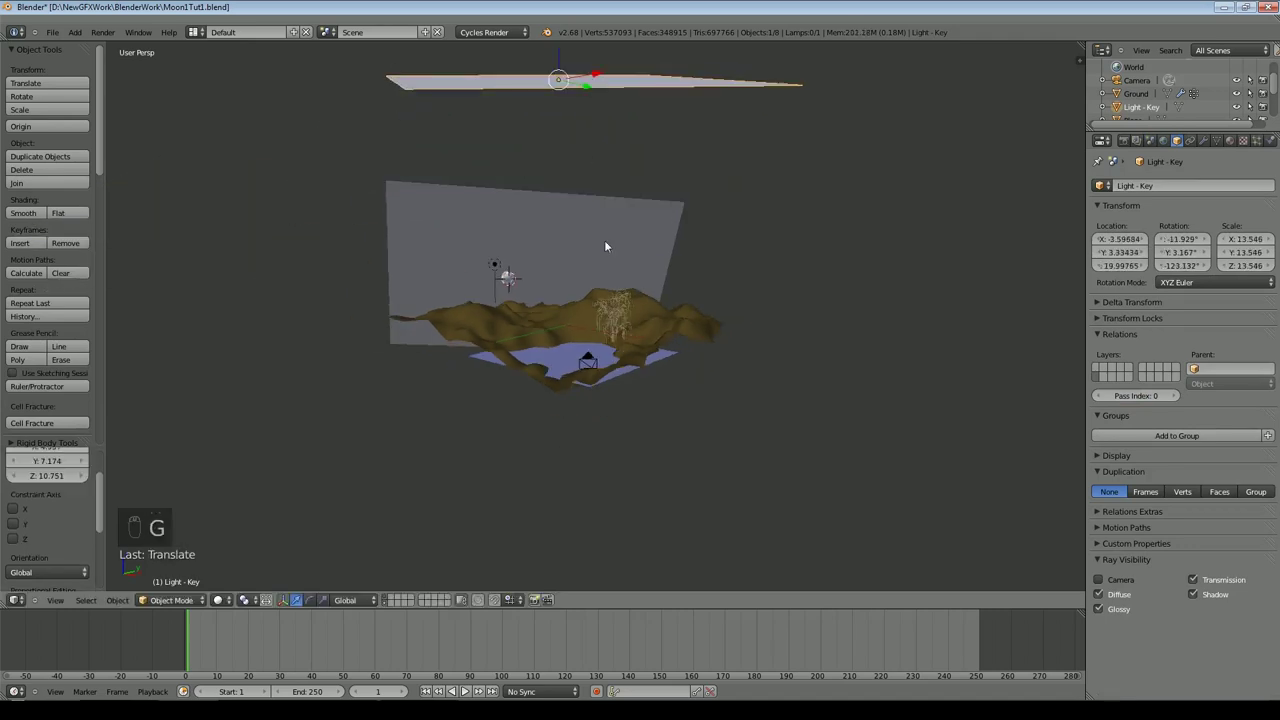
{"action": "key", "text": "KP_7"}
{"action": "middle_click_drag", "start_coordinate": [657, 394], "coordinate": [623, 251]}
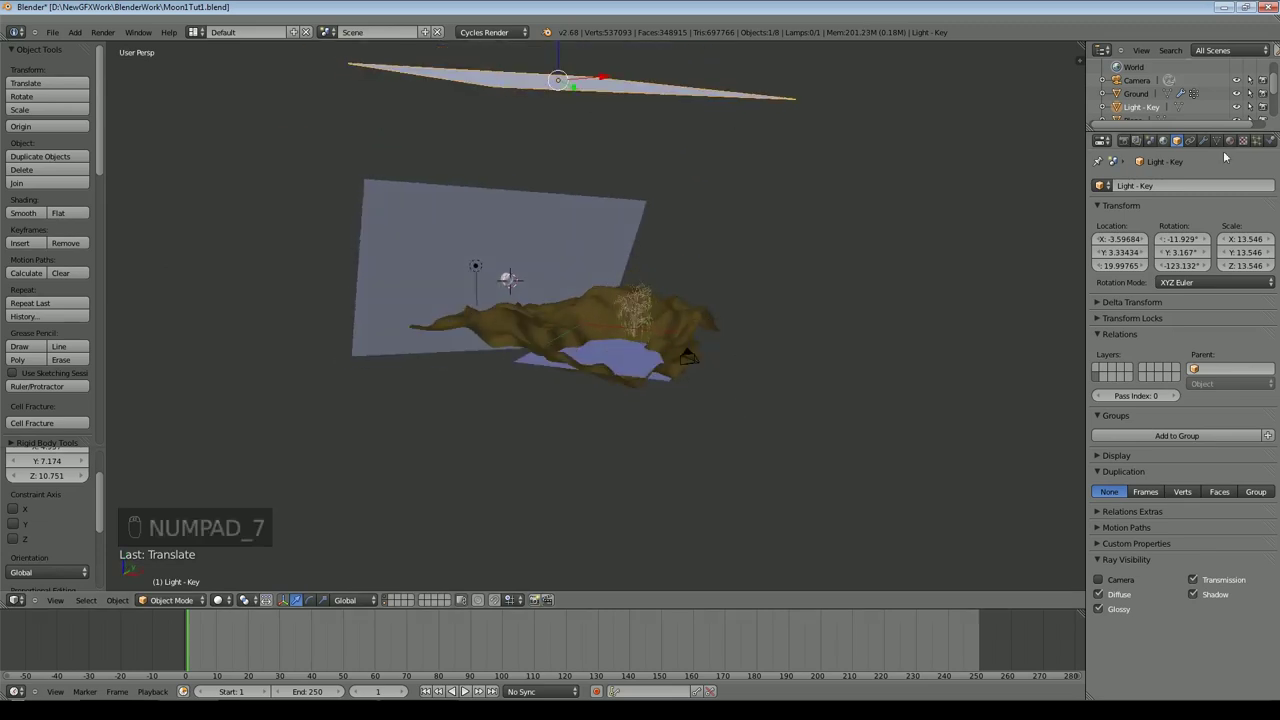
Step: Set the Light - Key material's emission strength to 0.25 and tint its colour pale lavender blue
{"action": "left_click", "coordinate": [1230, 140]}
{"action": "key", "text": "BackSpace"}
{"action": "type", "text": ".25"}
{"action": "key", "text": "Return"}
{"action": "left_click", "coordinate": [1208, 293]}
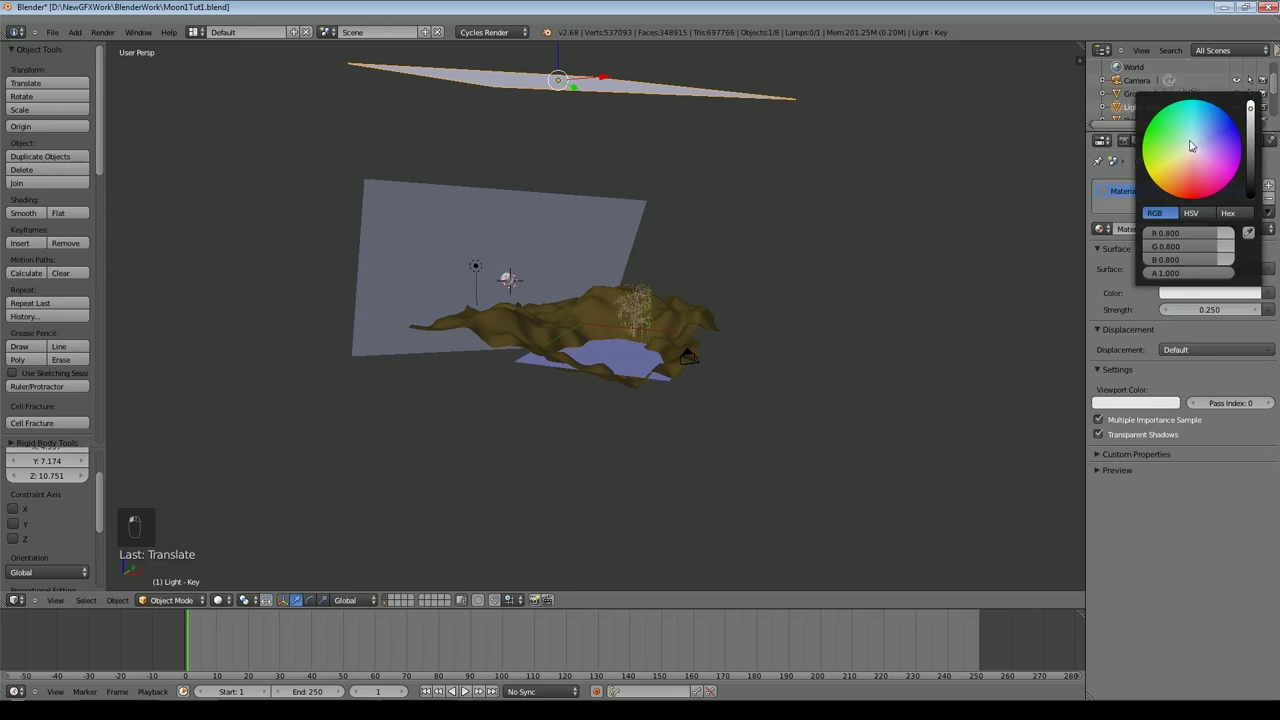
{"action": "left_click", "coordinate": [1205, 149]}
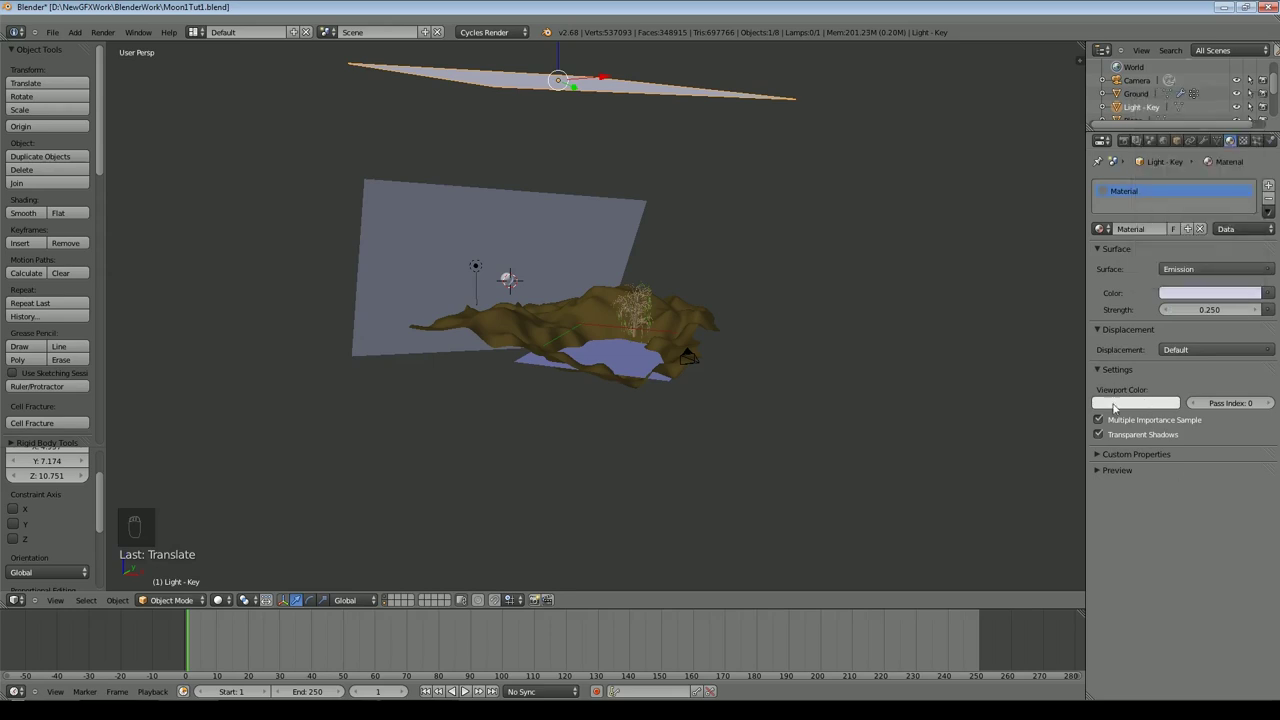
Step: Return to the camera view, save the file, and preview the scene in Rendered shading
{"action": "key", "text": "KP_0"}
{"action": "scroll", "coordinate": [797, 362], "scroll_direction": "up", "scroll_amount": 2}
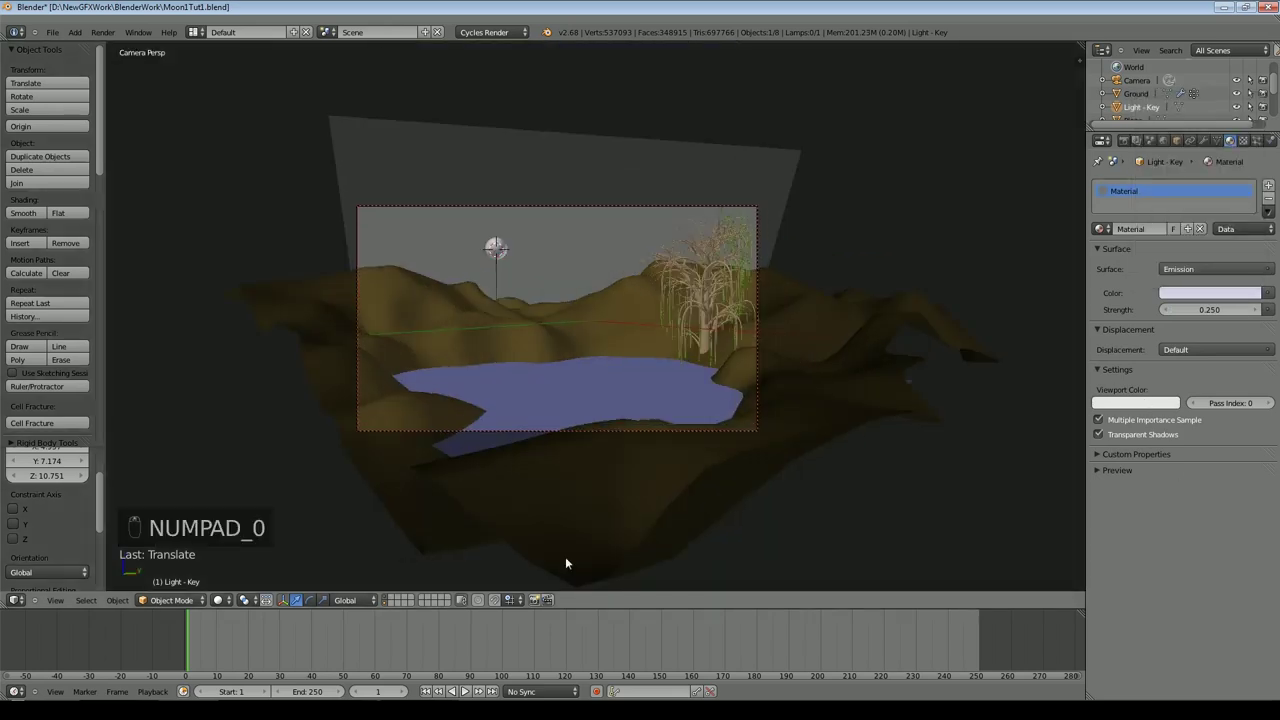
{"action": "scroll", "coordinate": [643, 490], "scroll_direction": "up", "scroll_amount": 2}
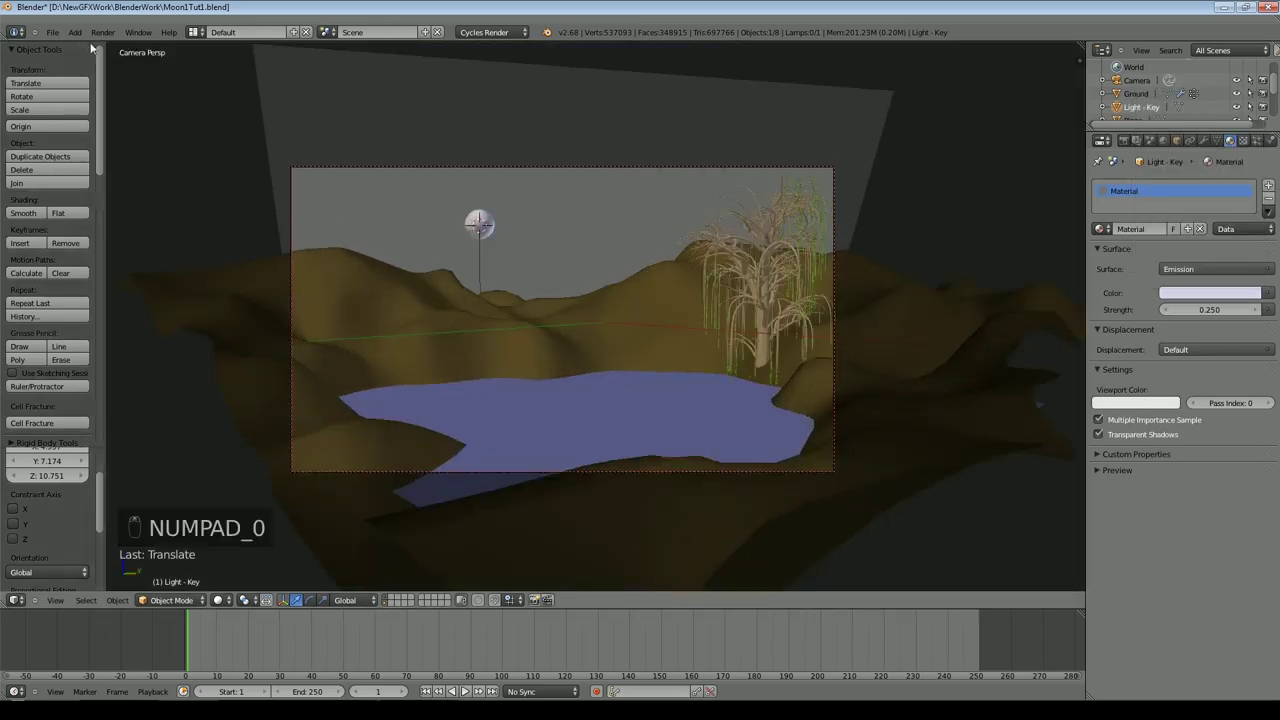
{"action": "left_click", "coordinate": [52, 32]}
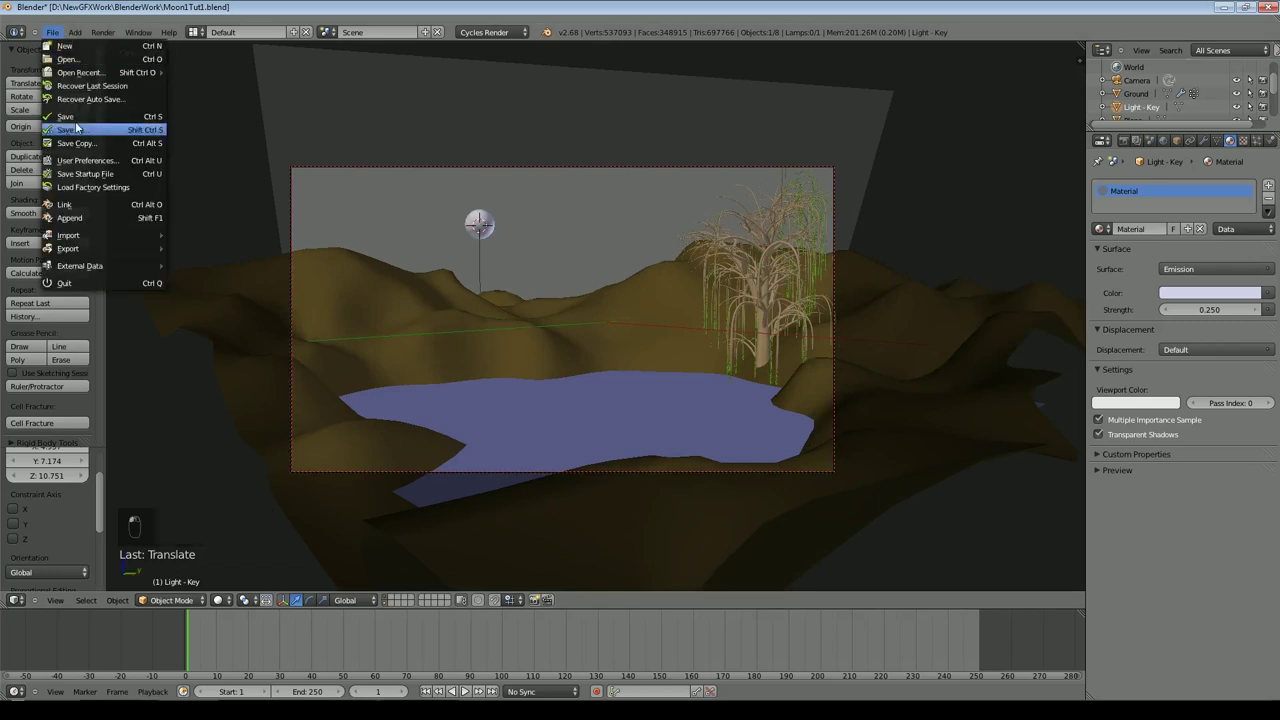
{"action": "left_click", "coordinate": [75, 119]}
{"action": "key", "text": "shift+z"}
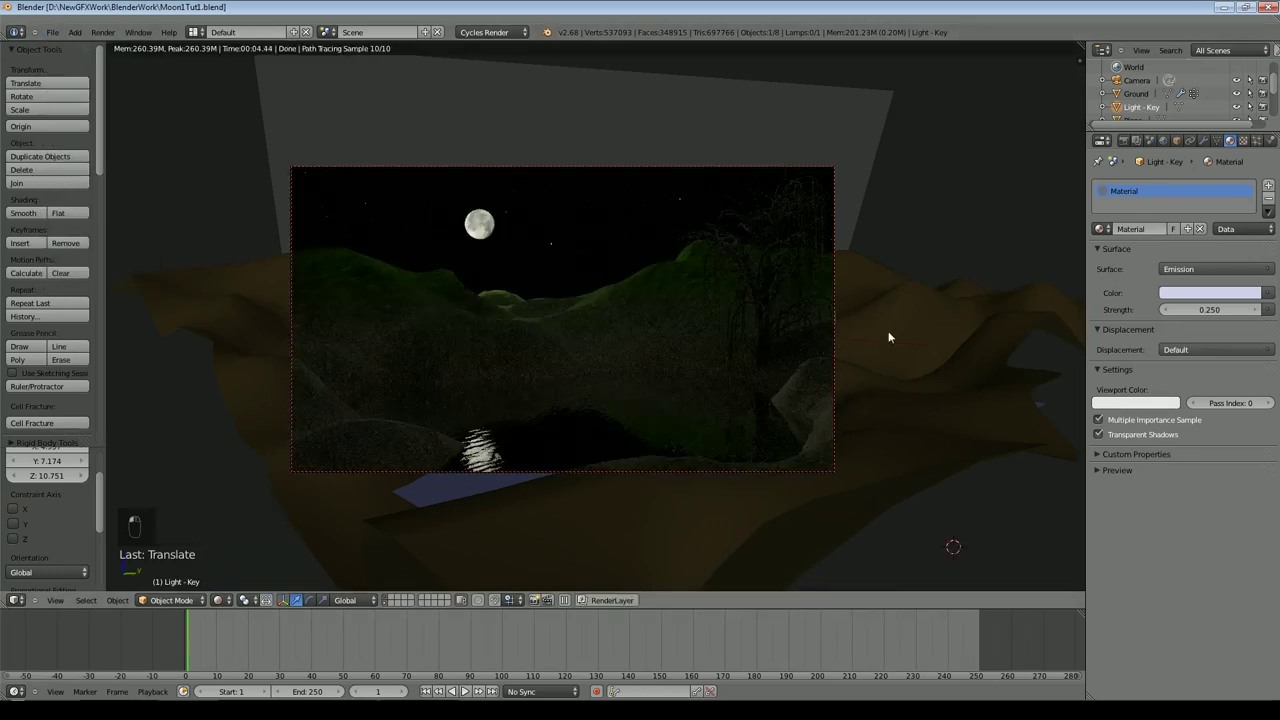
Step: Reduce the Light - Key material's emission strength to 0.1 and check the rendered preview up close
{"action": "scroll", "coordinate": [740, 300], "scroll_direction": "up", "scroll_amount": 2}
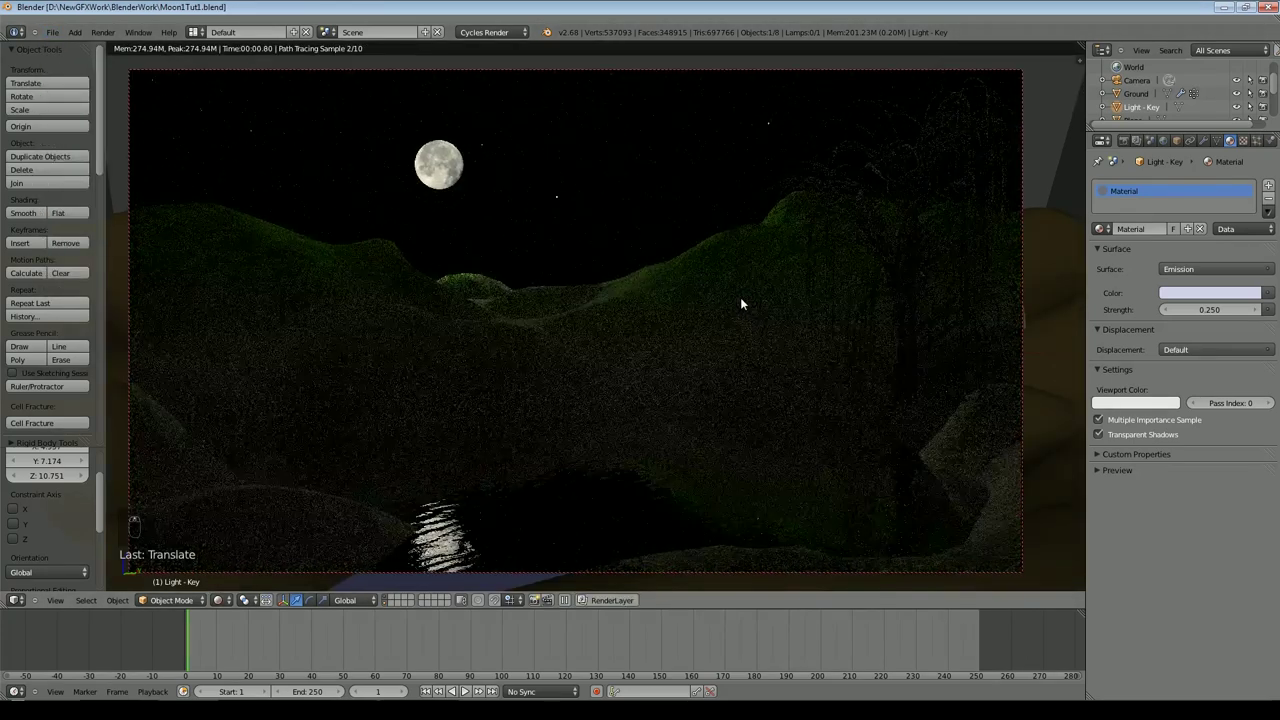
{"action": "left_click", "coordinate": [1209, 309]}
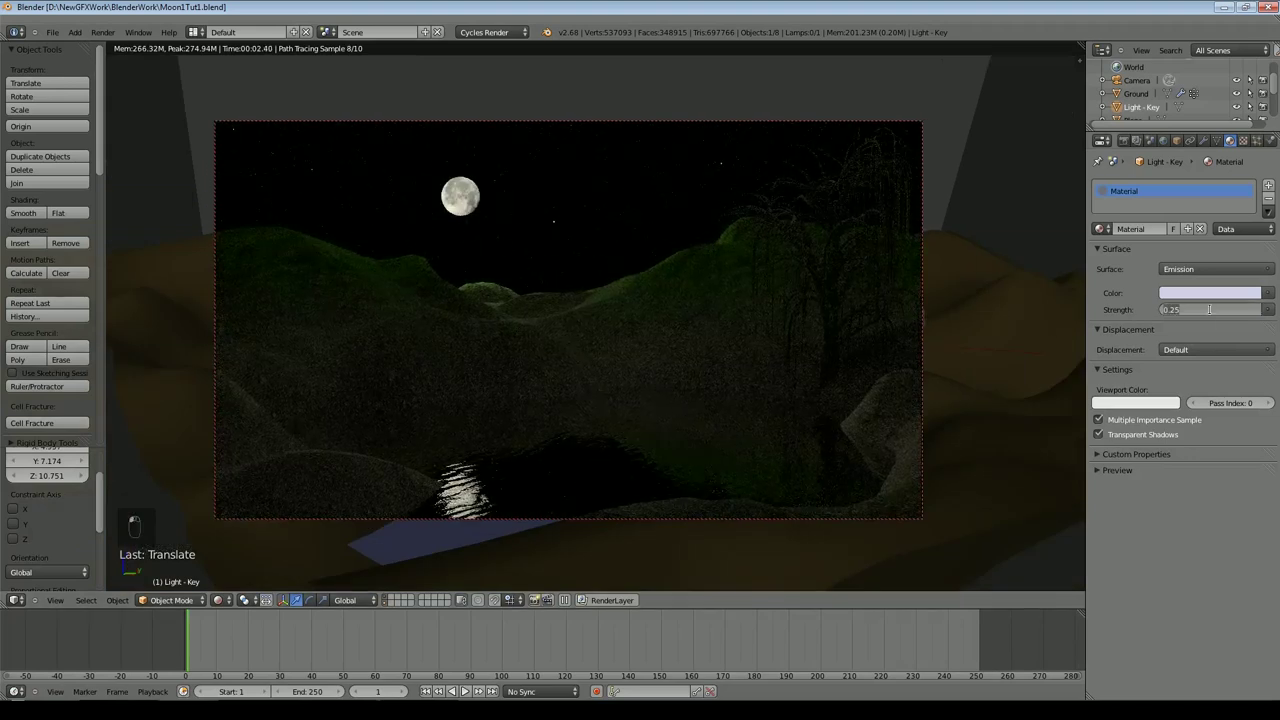
{"action": "type", "text": "0.1"}
{"action": "key", "text": "Return"}
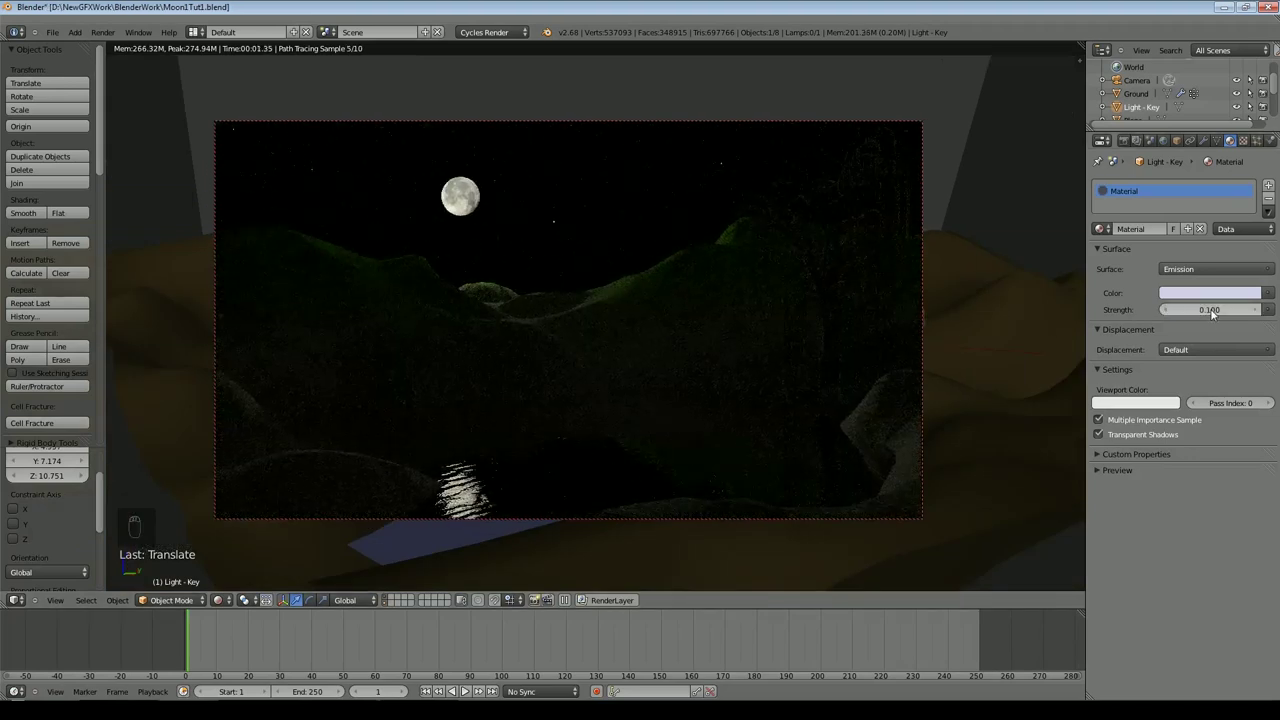
{"action": "scroll", "coordinate": [339, 228], "scroll_direction": "up", "scroll_amount": 2}
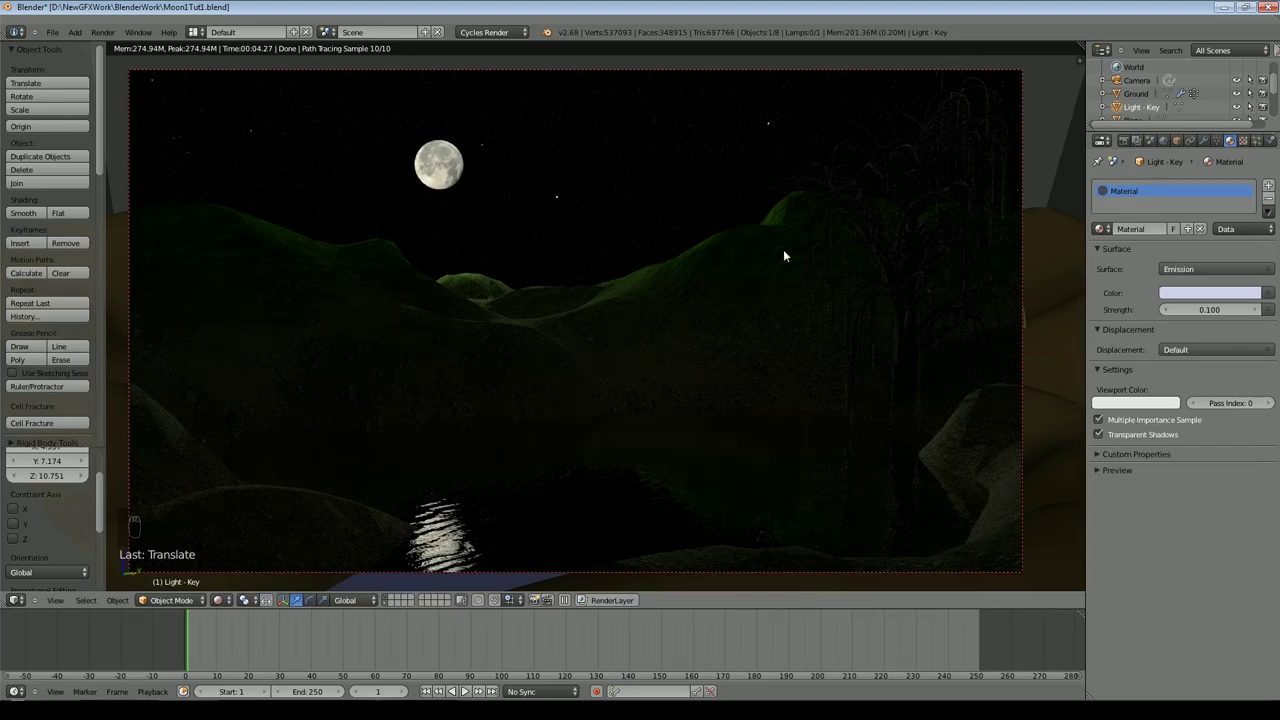
Step: Switch the viewport to Solid shading, leave the camera view and show only an empty layer
{"action": "left_click", "coordinate": [217, 600]}
{"action": "left_click", "coordinate": [272, 558]}
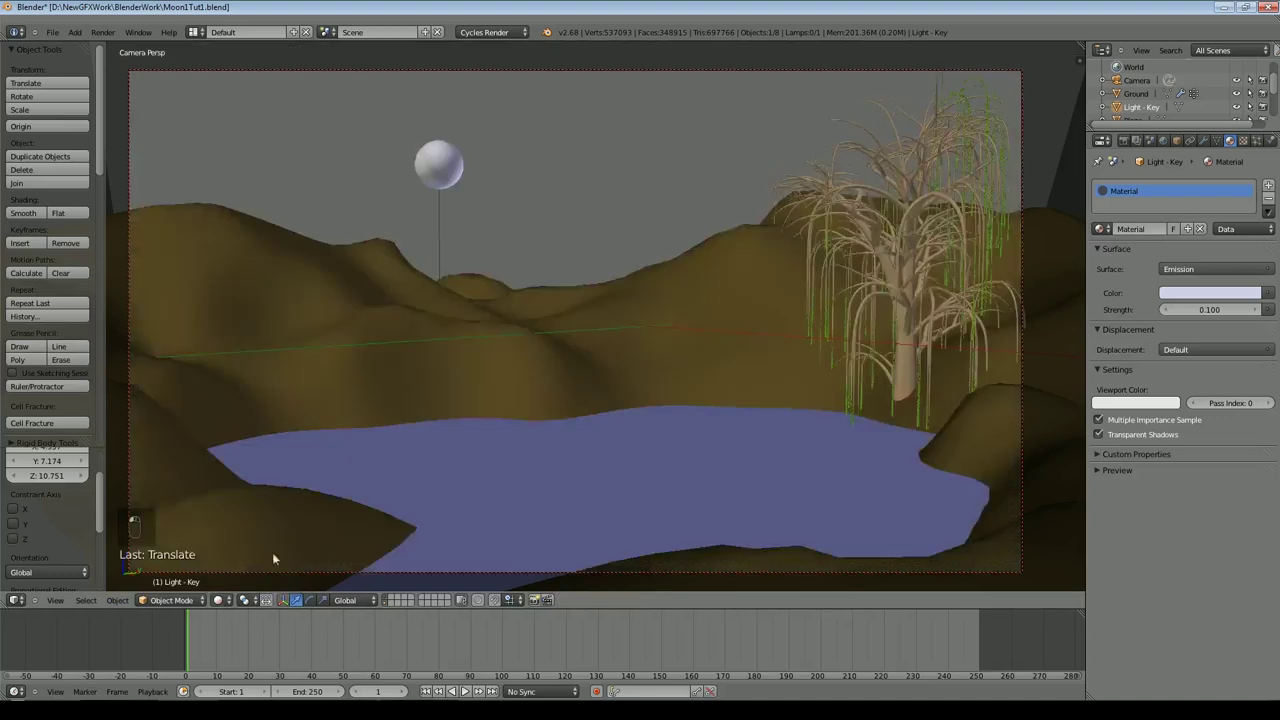
{"action": "middle_click_drag", "start_coordinate": [548, 437], "coordinate": [632, 450]}
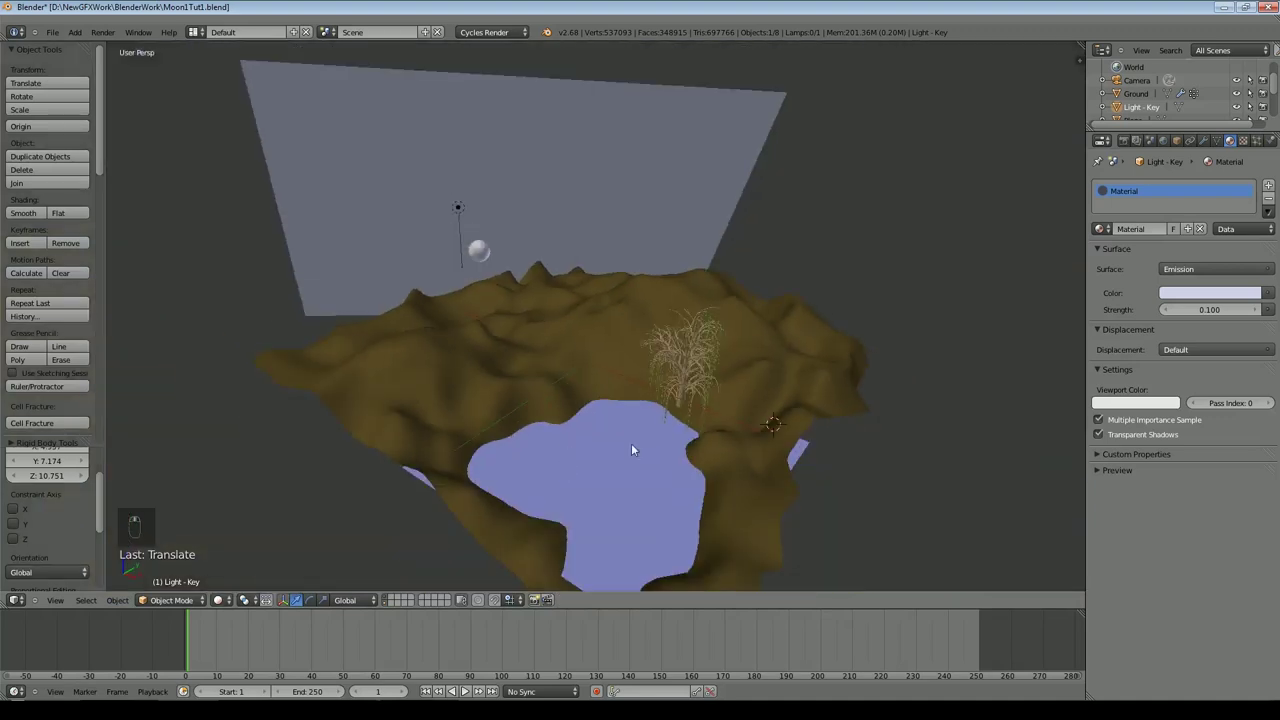
{"action": "left_click", "coordinate": [393, 598]}
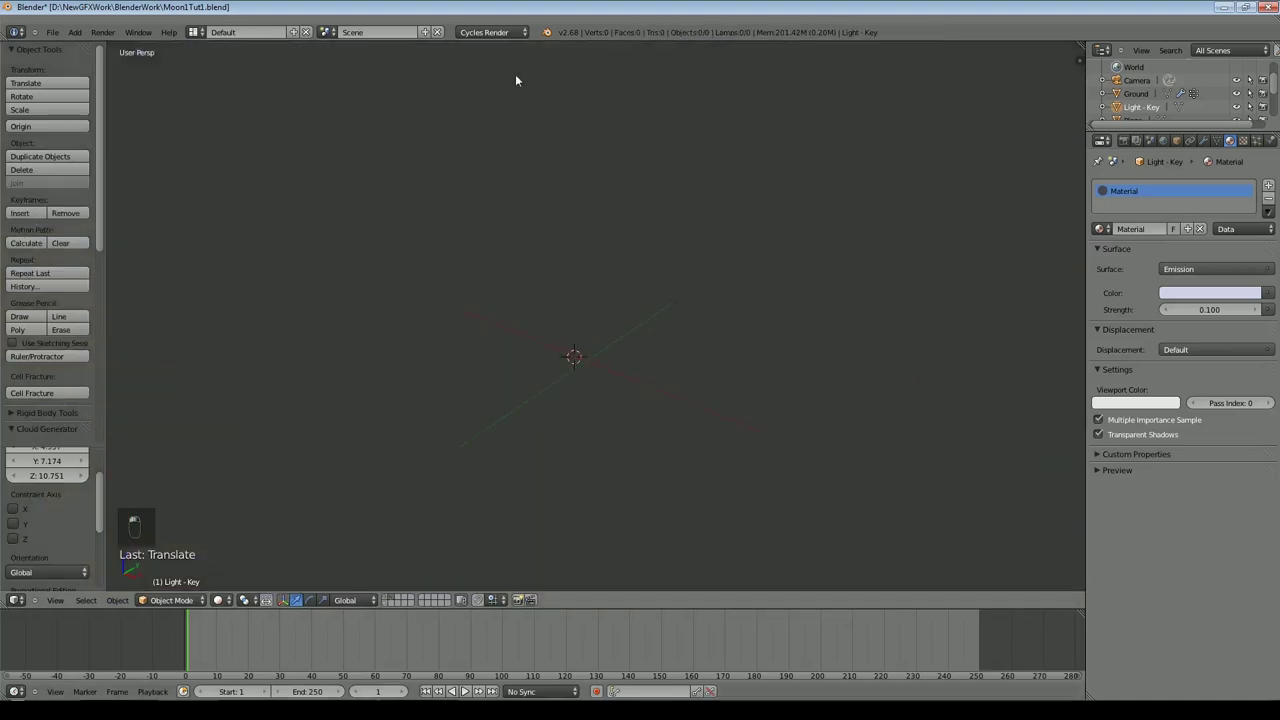
Step: Add a mesh cube on the empty layer and shift it slightly along the X axis
{"action": "left_click", "coordinate": [74, 32]}
{"action": "mouse_move", "coordinate": [100, 46]}
{"action": "left_click", "coordinate": [215, 59]}
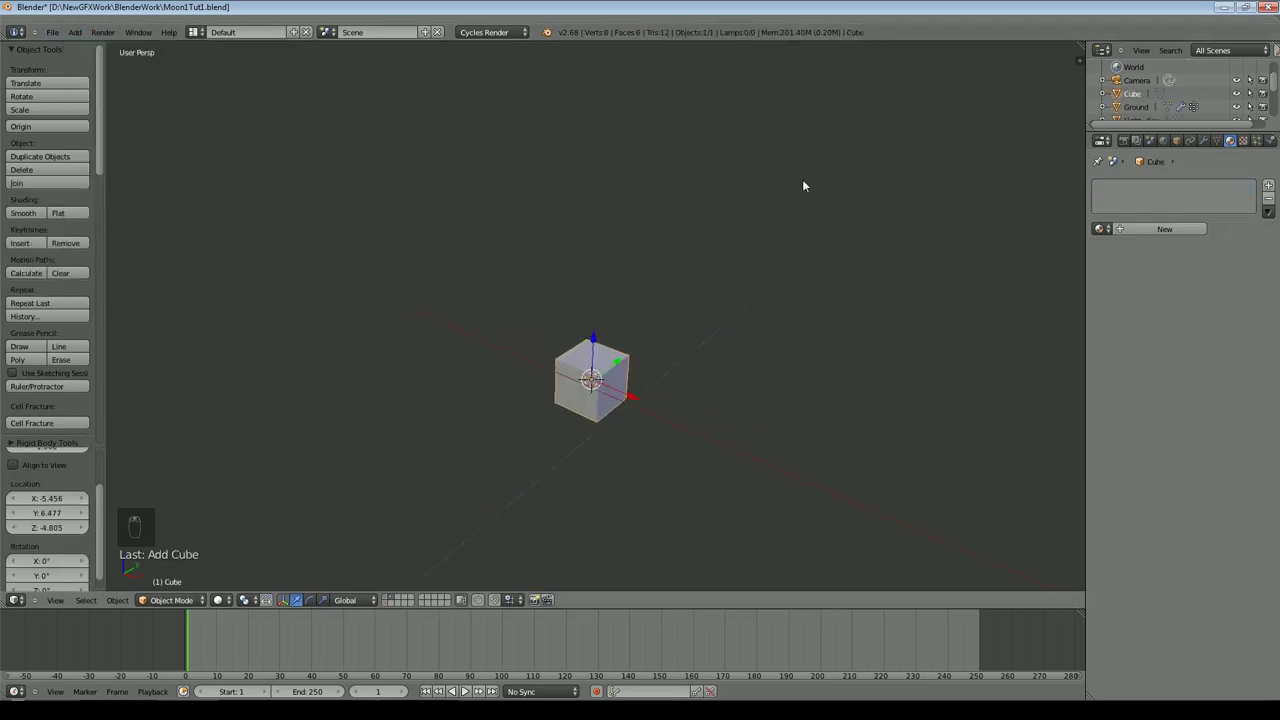
{"action": "key", "text": "g"}
{"action": "key", "text": "x"}
{"action": "left_click", "coordinate": [700, 385]}
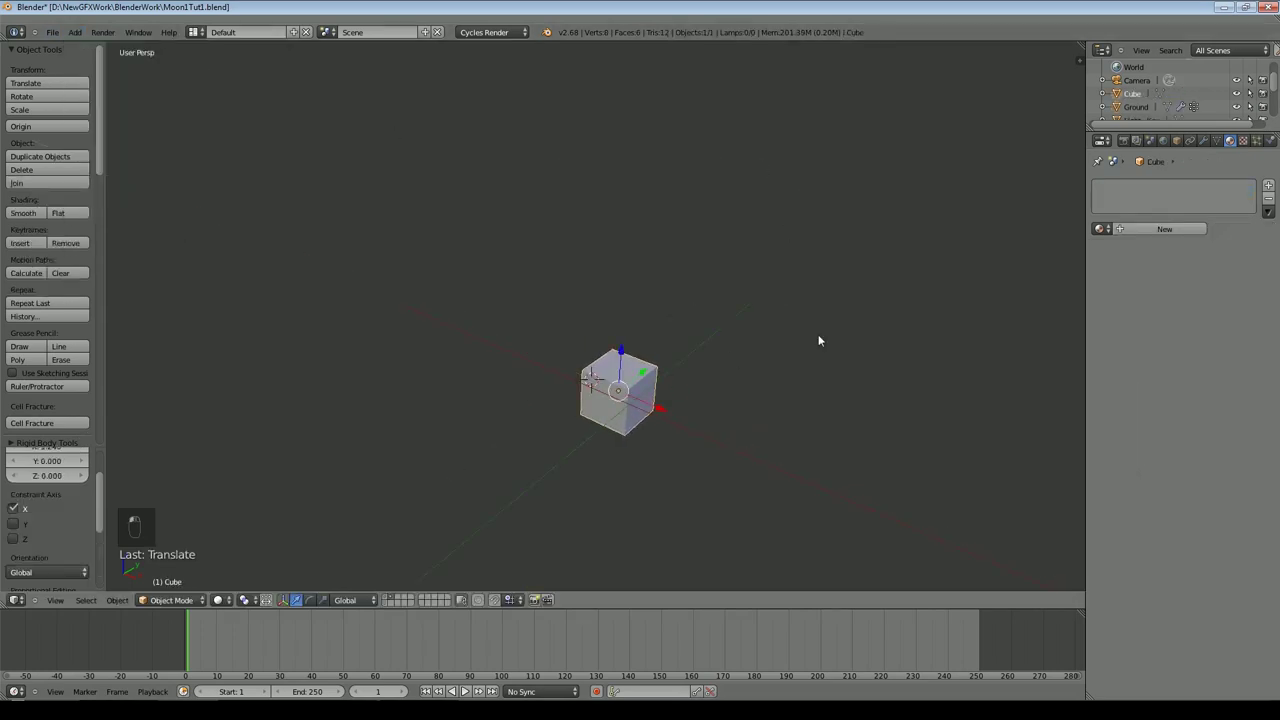
Step: Cut three centred edge loops through the cube, one across each axis, to divide every face into four
{"action": "key", "text": "KP_Decimal"}
{"action": "key", "text": "Tab"}
{"action": "key", "text": "ctrl+r"}
{"action": "left_click", "coordinate": [494, 232]}
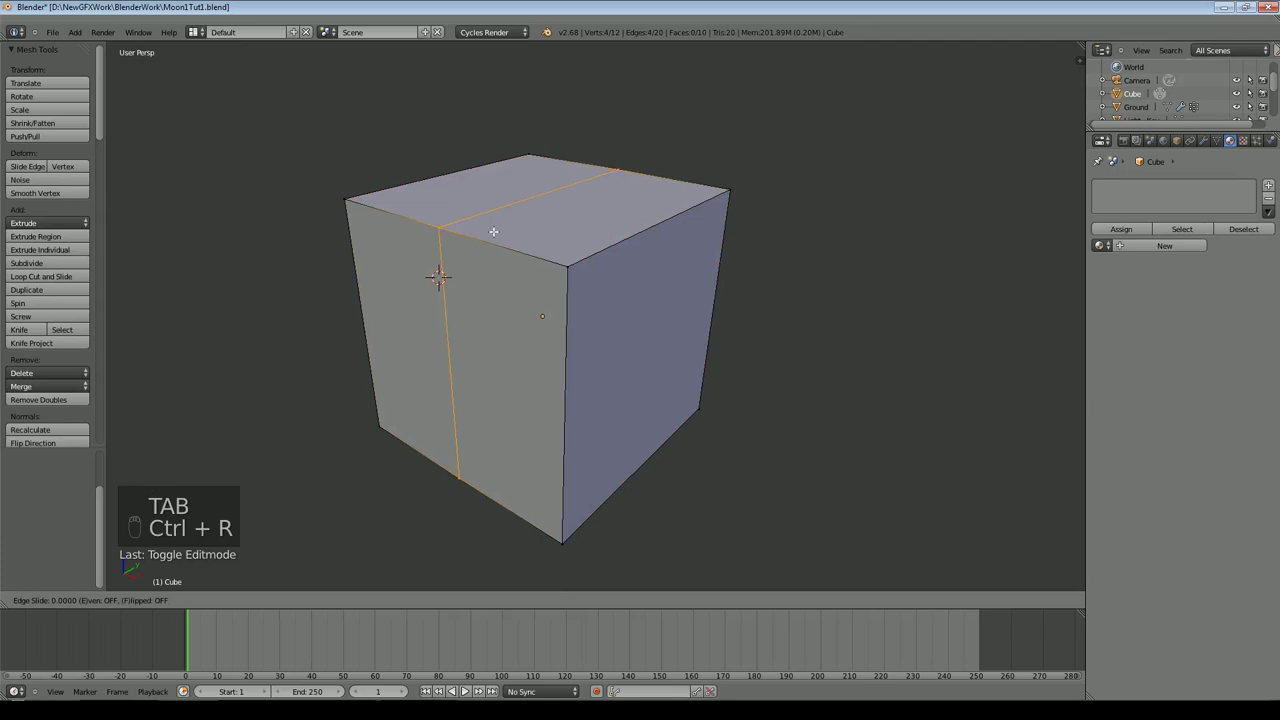
{"action": "left_click", "coordinate": [494, 232]}
{"action": "key", "text": "ctrl+r"}
{"action": "left_click", "coordinate": [628, 240]}
{"action": "left_click", "coordinate": [628, 240]}
{"action": "key", "text": "ctrl+r"}
{"action": "left_click", "coordinate": [577, 404]}
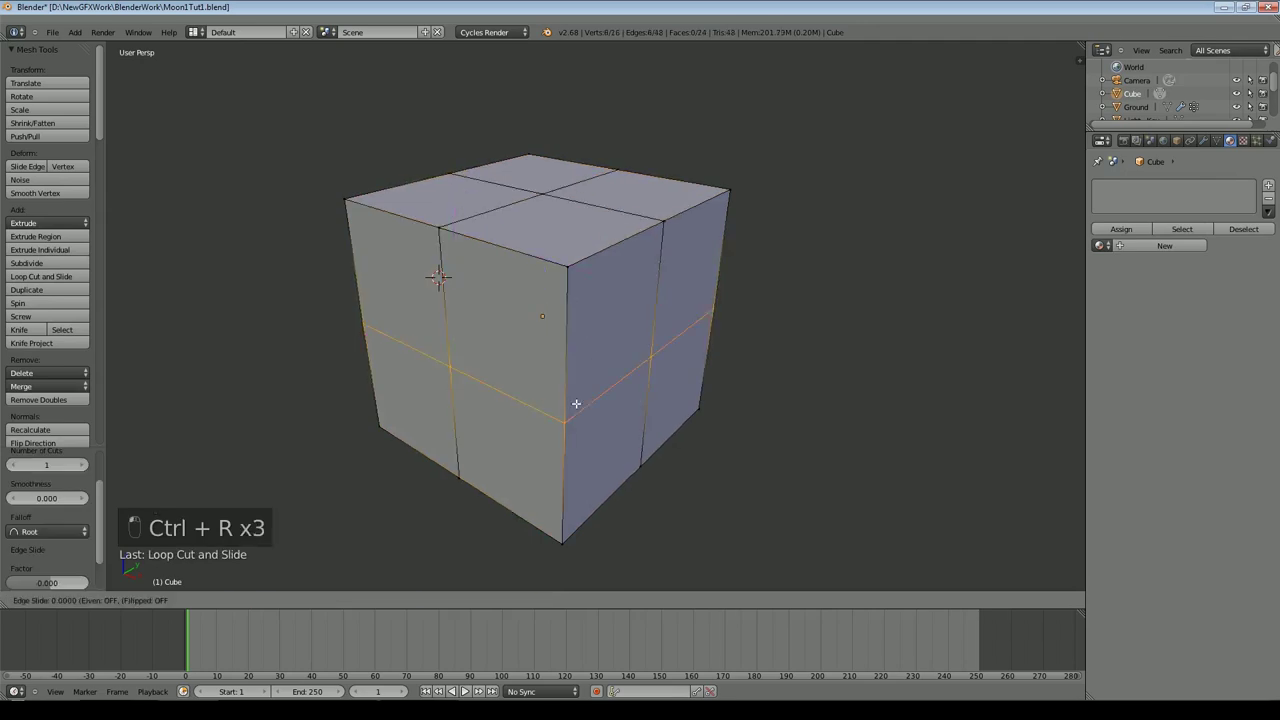
{"action": "left_click", "coordinate": [610, 410]}
{"action": "key", "text": "Tab"}
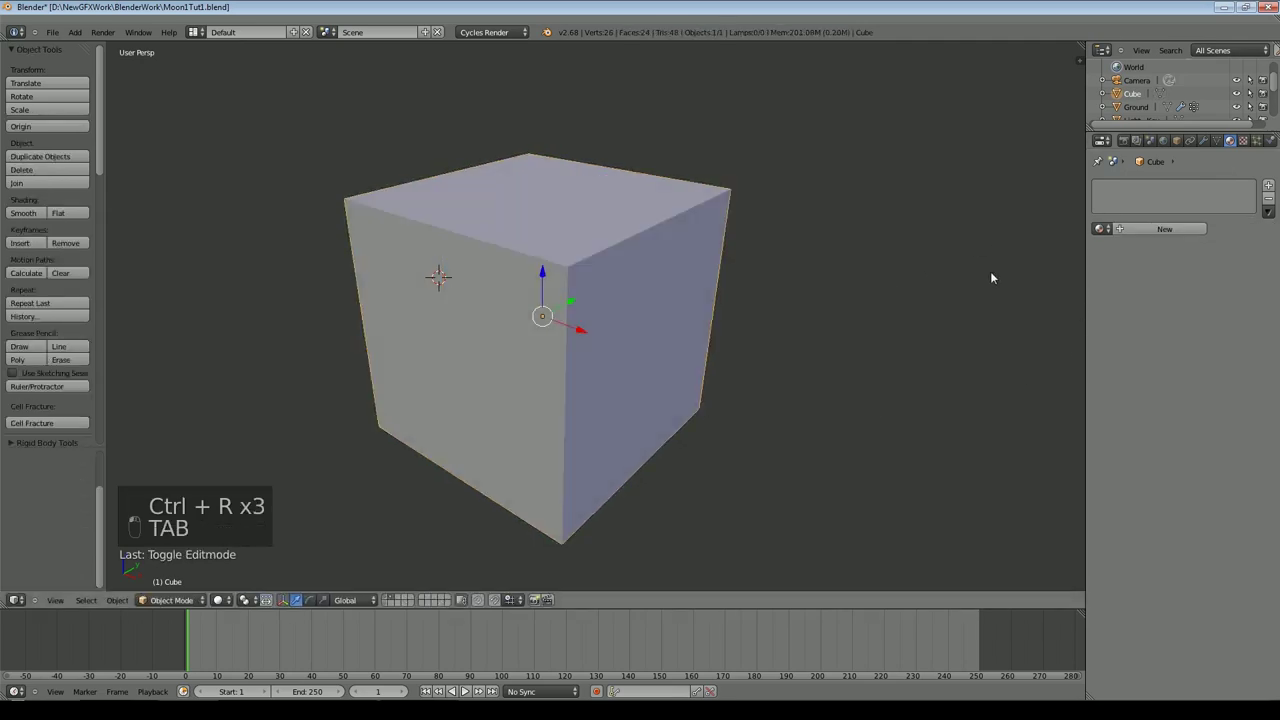
Step: Add a Subdivision Surface modifier to the cube, with view subdivisions at 1
{"action": "left_click", "coordinate": [1204, 140]}
{"action": "left_click", "coordinate": [1128, 186]}
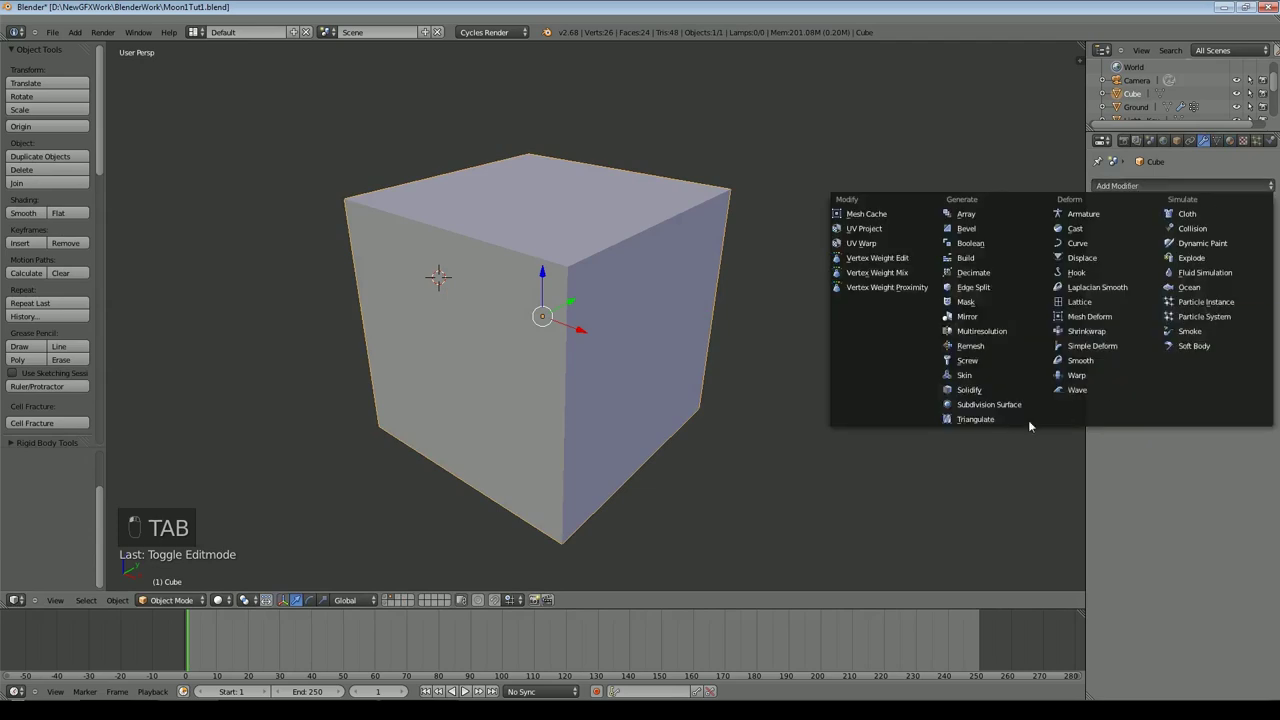
{"action": "left_click", "coordinate": [980, 404]}
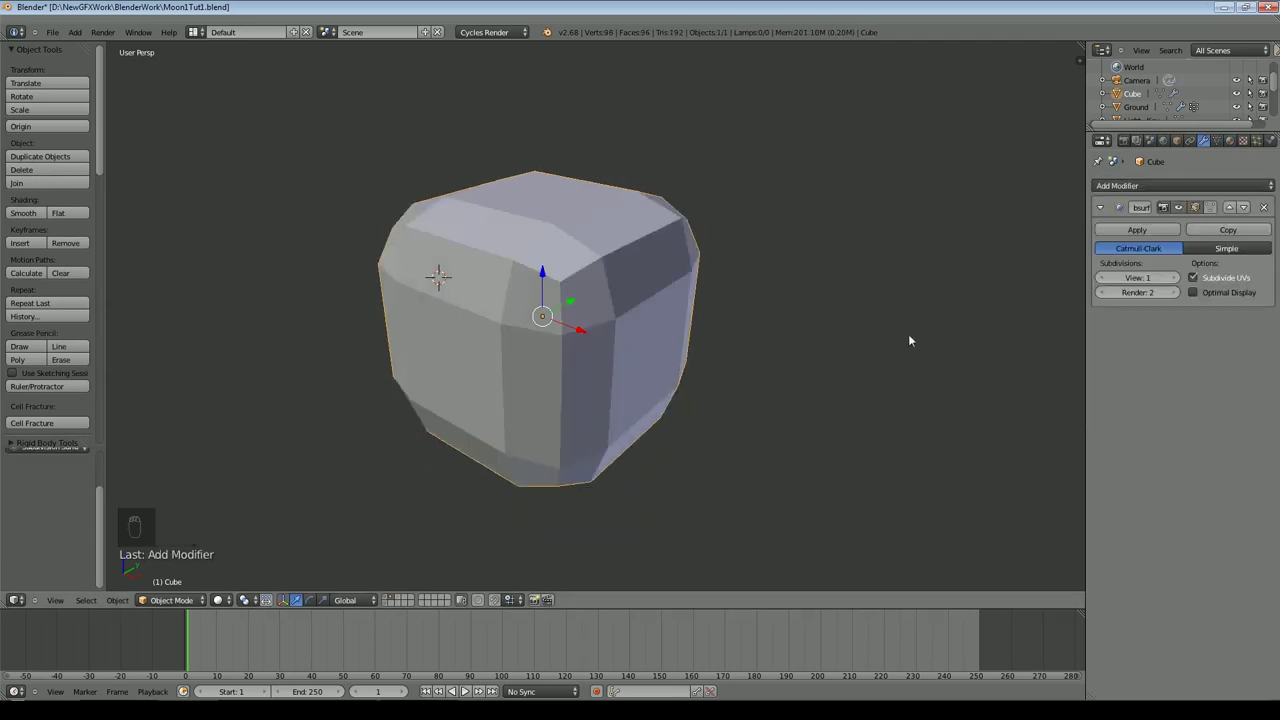
{"action": "left_click", "coordinate": [1176, 277]}
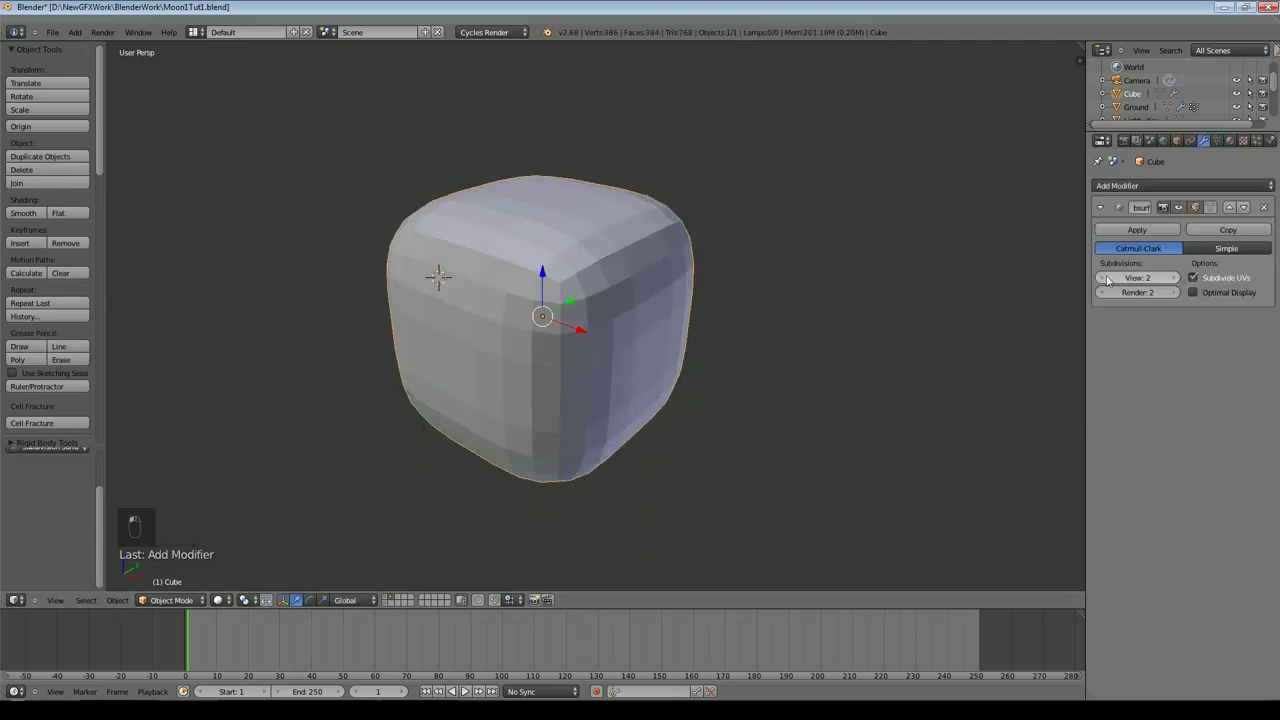
{"action": "left_click", "coordinate": [1103, 278]}
Step: Disable proportional editing and lower the cube's nearest top corner vertex along Z
{"action": "key", "text": "Tab"}
{"action": "right_click", "coordinate": [565, 273]}
{"action": "key", "text": "g"}
{"action": "key", "text": "z"}
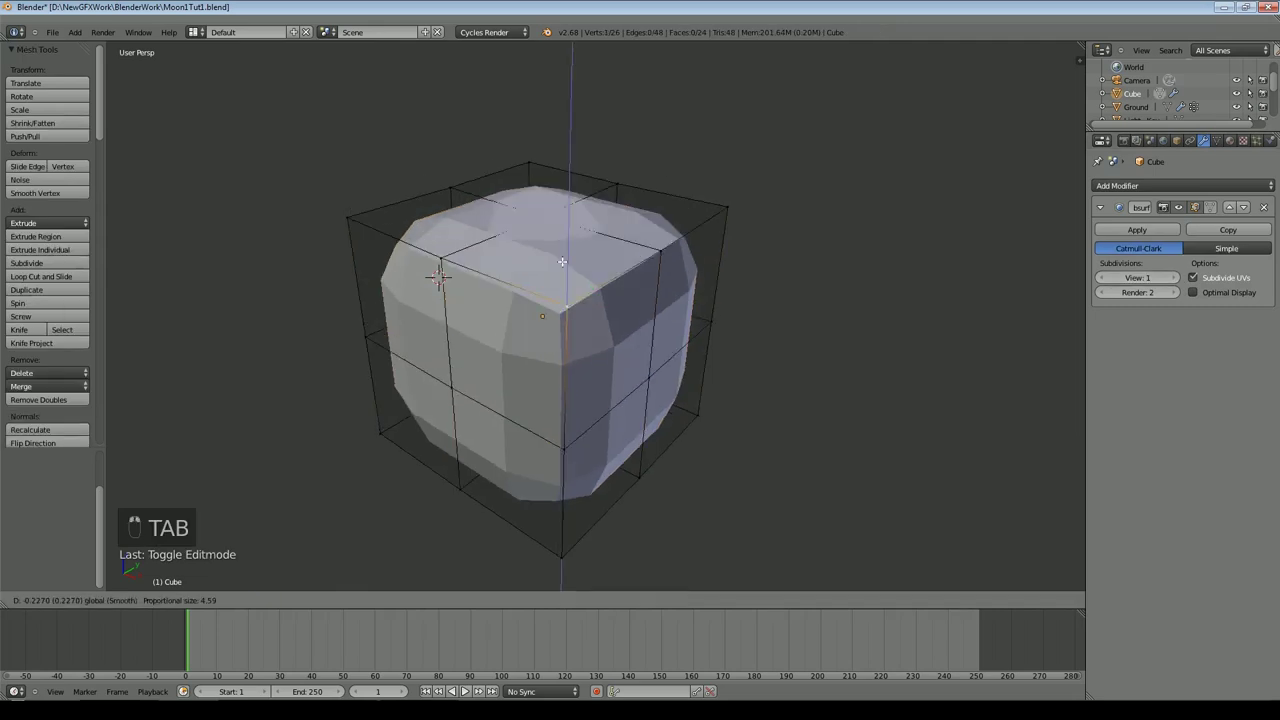
{"action": "left_click", "coordinate": [646, 291]}
{"action": "key", "text": "o"}
{"action": "key", "text": "g"}
{"action": "key", "text": "z"}
{"action": "left_click", "coordinate": [416, 391]}
Step: Move the centre vertex of the cube's front-left face outward along Y by about -0.547
{"action": "right_click", "coordinate": [446, 374]}
{"action": "key", "text": "g"}
{"action": "key", "text": "y"}
{"action": "left_click", "coordinate": [390, 405]}
Step: Raise the bottom midpoint vertex of the front-right face and the nearest bottom corner vertex along Z
{"action": "right_click", "coordinate": [648, 448]}
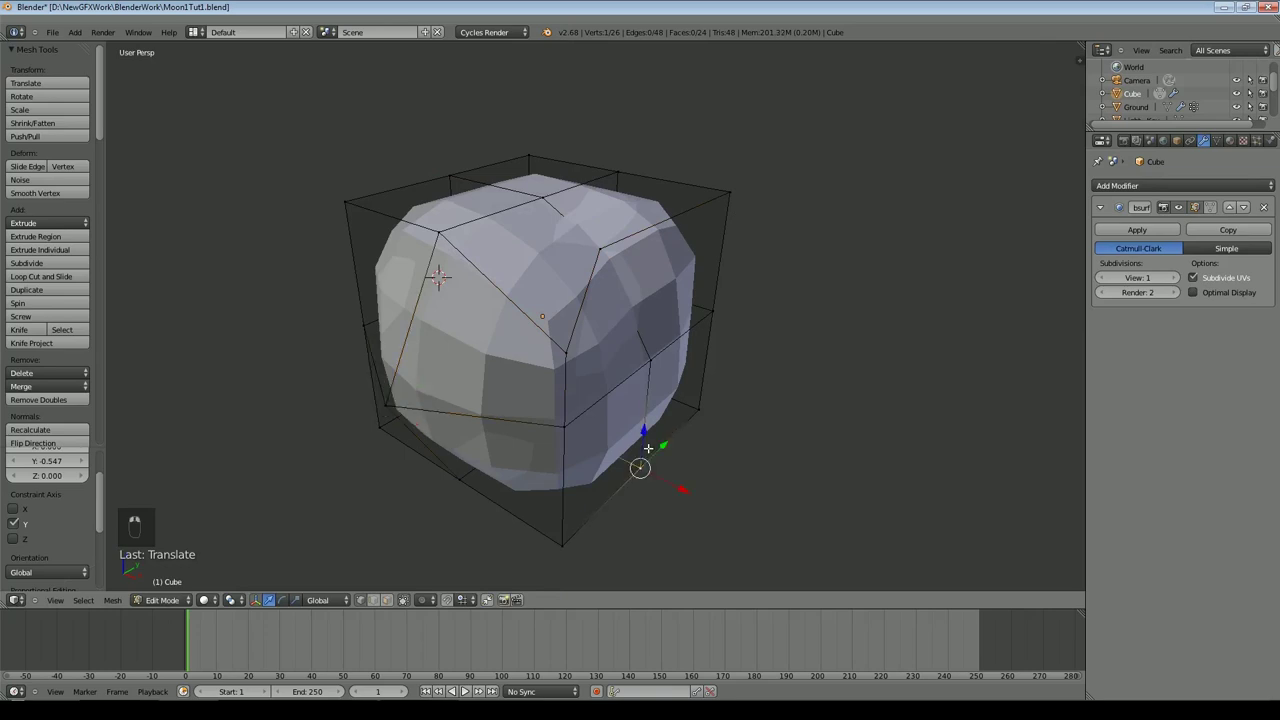
{"action": "key", "text": "g"}
{"action": "key", "text": "z"}
{"action": "key", "text": "Escape"}
{"action": "right_click", "coordinate": [563, 545]}
{"action": "key", "text": "g"}
{"action": "key", "text": "z"}
{"action": "left_click", "coordinate": [608, 350]}
Step: Shift the leftmost top corner vertex inward along X and lower the top face's centre vertex about 0.447 along Z
{"action": "right_click", "coordinate": [368, 206]}
{"action": "key", "text": "g"}
{"action": "key", "text": "x"}
{"action": "left_click", "coordinate": [592, 250]}
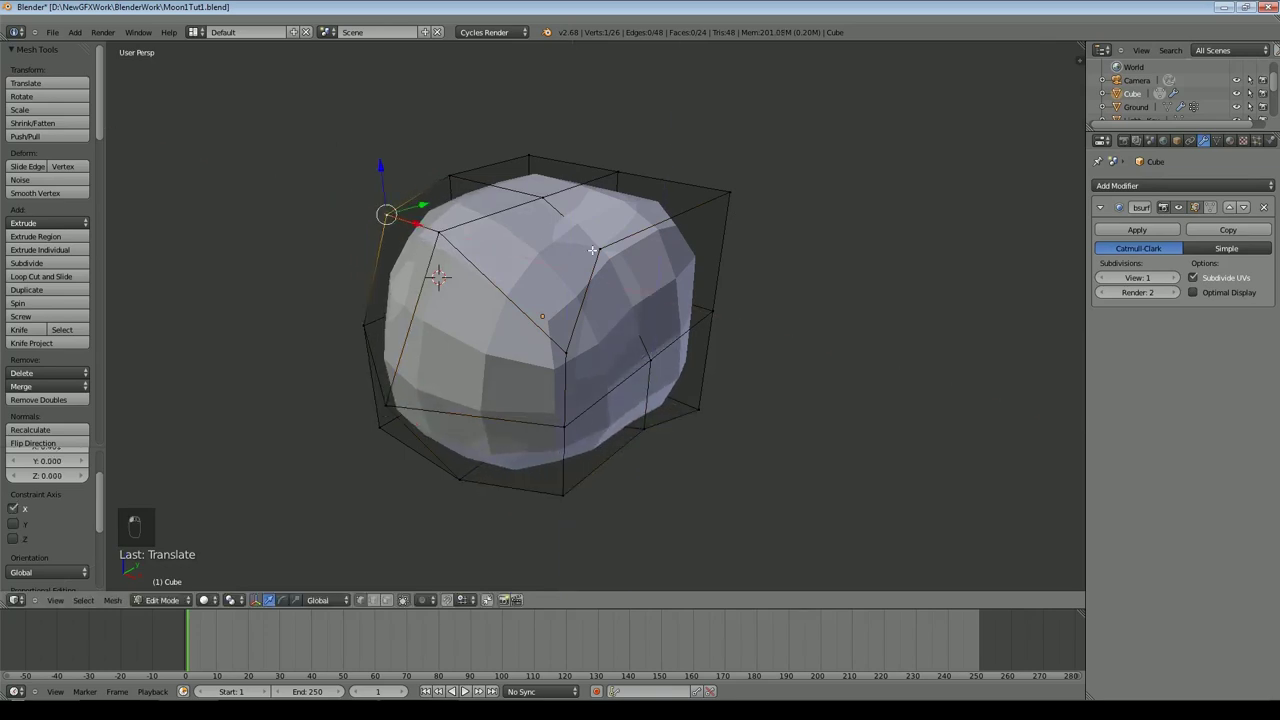
{"action": "right_click", "coordinate": [546, 200]}
{"action": "scroll", "coordinate": [648, 340], "scroll_direction": "down", "scroll_amount": 3}
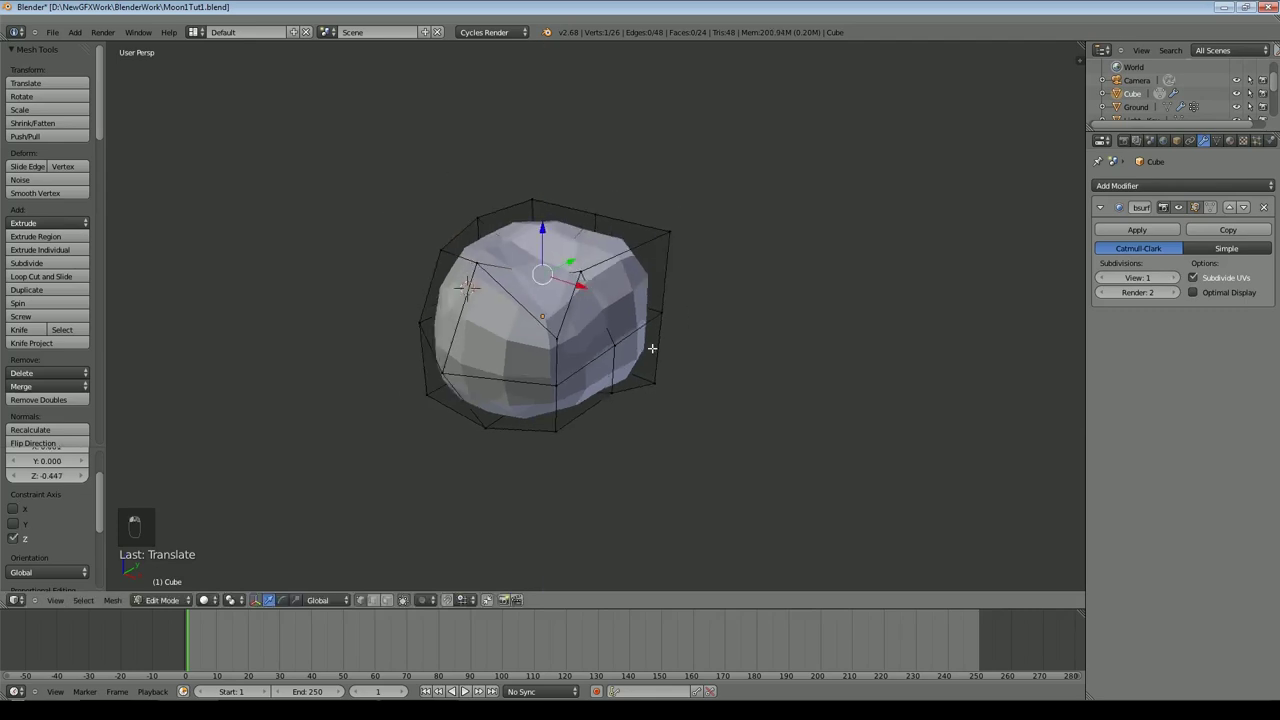
Step: Leave mesh editing and duplicate the rock twice, placing one copy on each side of the original
{"action": "key", "text": "Tab"}
{"action": "key", "text": "shift+d"}
{"action": "left_click", "coordinate": [914, 309]}
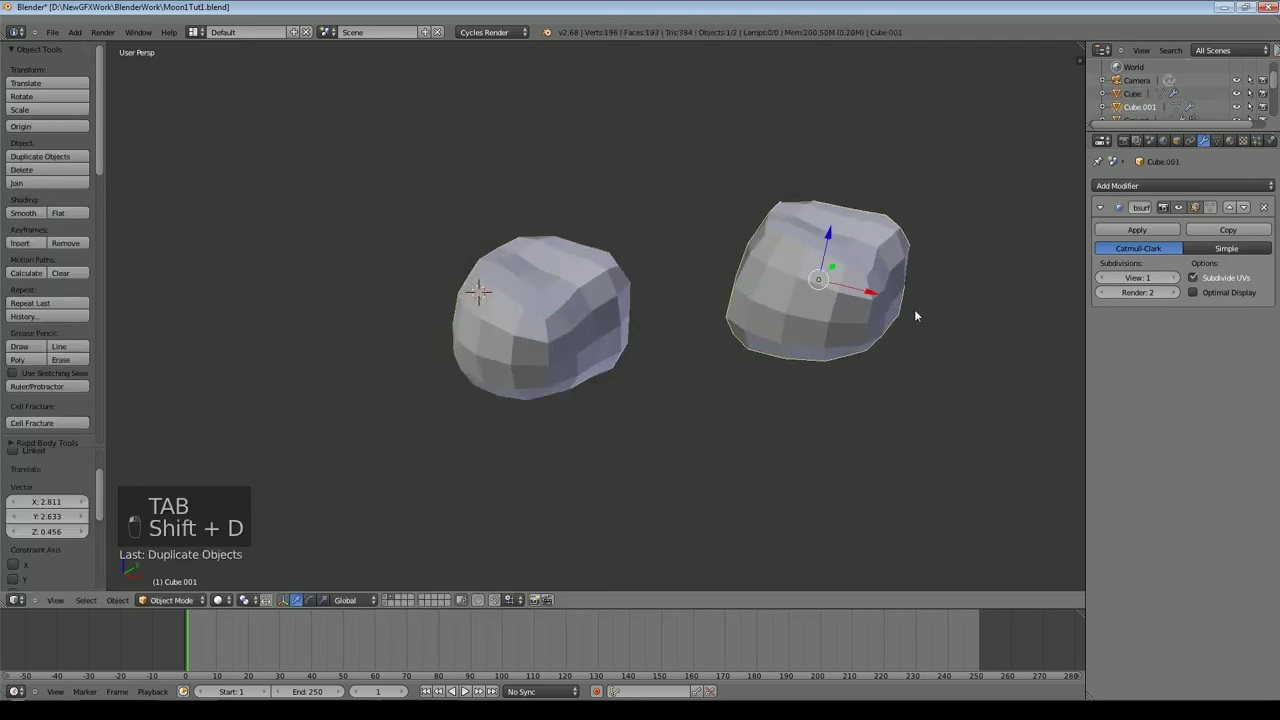
{"action": "key", "text": "shift+d"}
{"action": "left_click", "coordinate": [377, 351]}
Step: Stretch the left rock by pulling its far top corner vertex about 1.843 along Y
{"action": "key", "text": "Tab"}
{"action": "left_click_drag", "start_coordinate": [310, 276], "coordinate": [505, 196]}
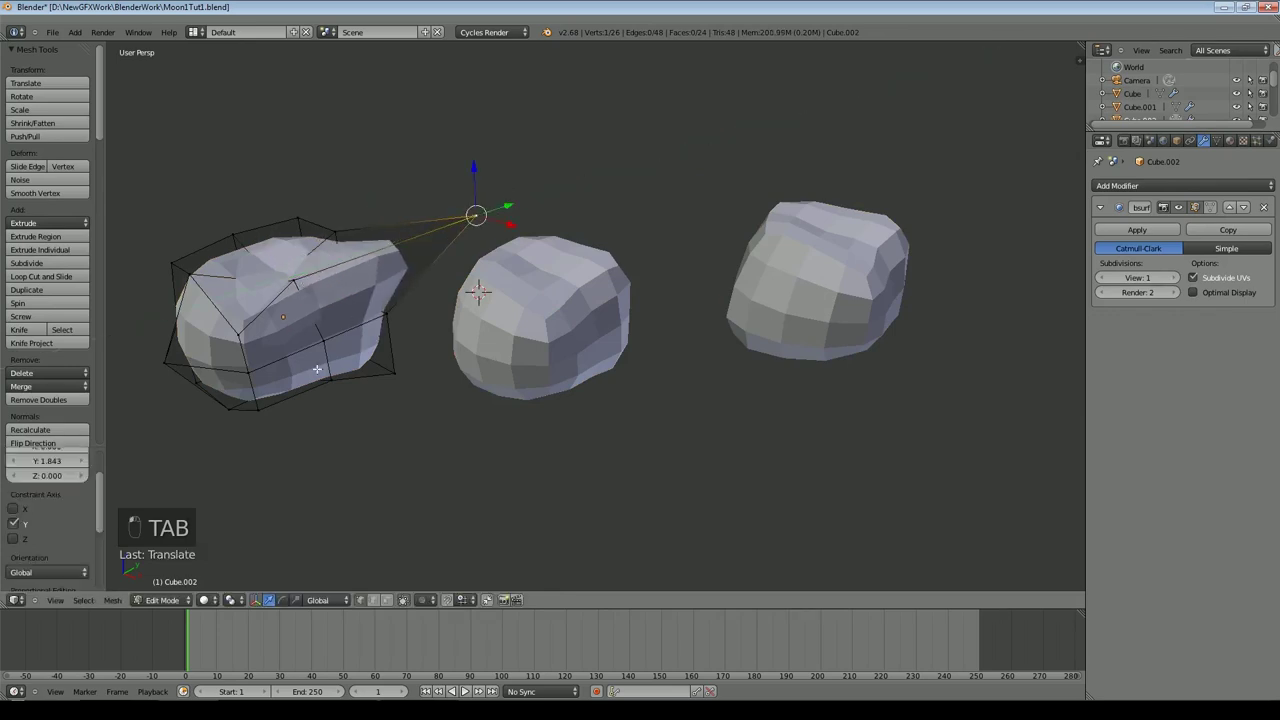
{"action": "key", "text": "Tab"}
{"action": "key", "text": "Tab"}
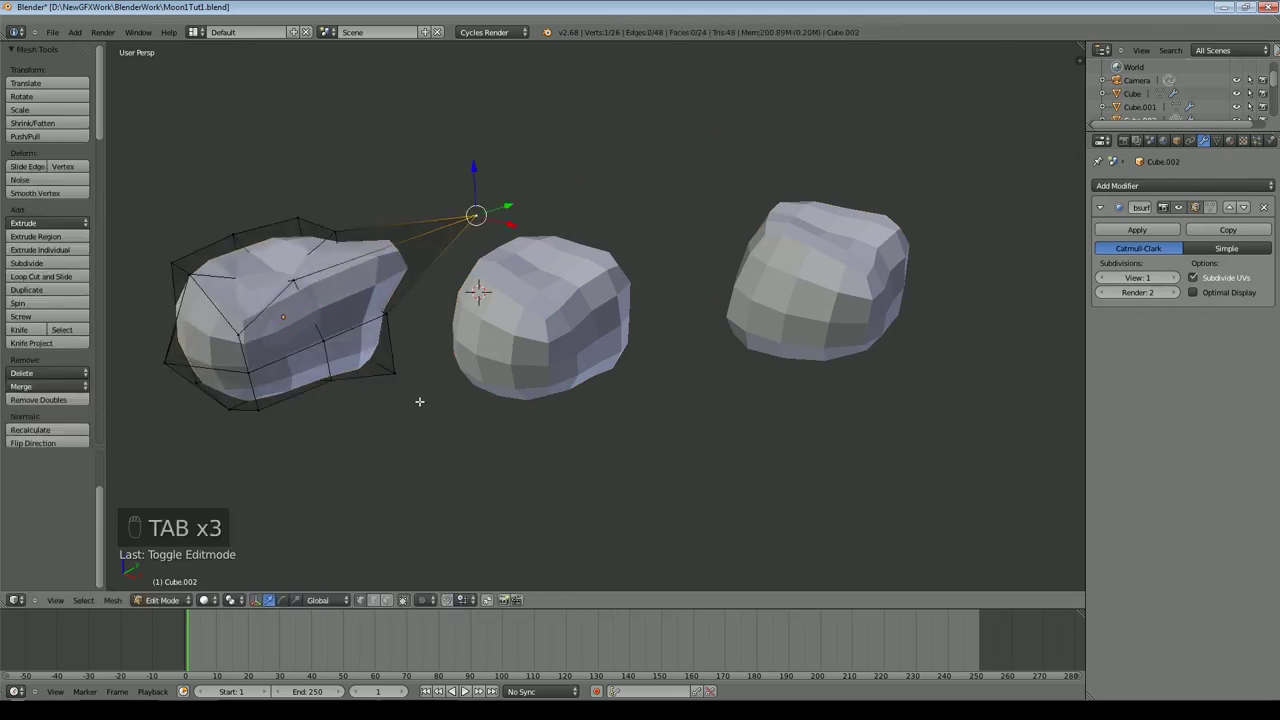
Step: Select the left rock's entire mesh and scale it down along Z into a flatter stone
{"action": "key", "text": "a"}
{"action": "key", "text": "a"}
{"action": "key", "text": "a"}
{"action": "key", "text": "a"}
{"action": "key", "text": "a"}
{"action": "key", "text": "a"}
{"action": "key", "text": "s"}
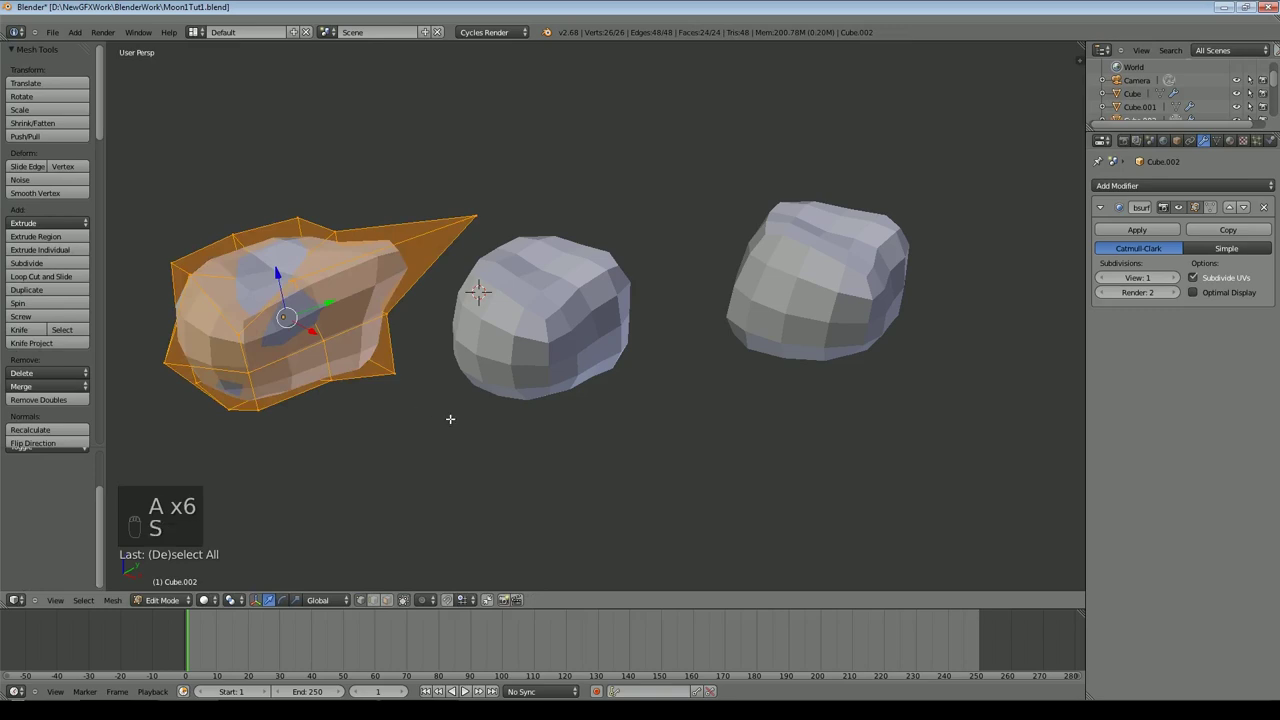
{"action": "key", "text": "s"}
{"action": "left_click", "coordinate": [420, 395]}
{"action": "key", "text": "Tab"}
Step: Flatten the middle rock's mesh by scaling it along Z
{"action": "right_click", "coordinate": [536, 340]}
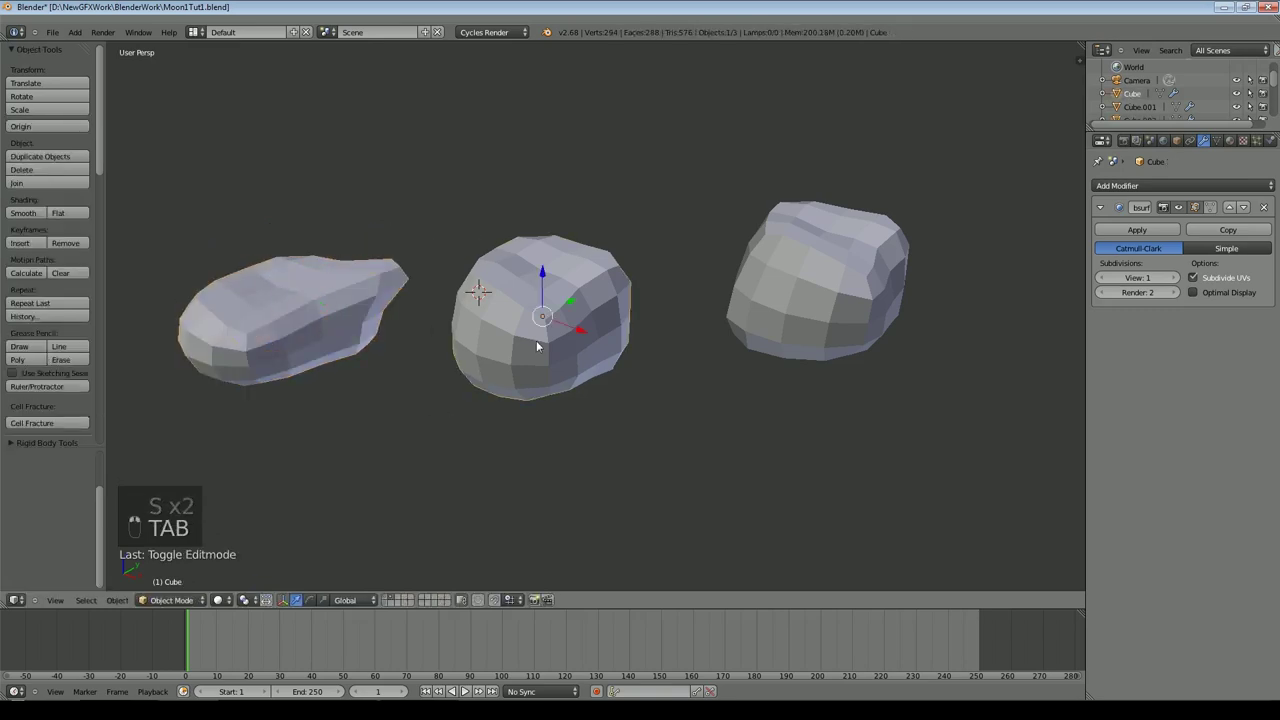
{"action": "key", "text": "Tab"}
{"action": "key", "text": "Tab"}
{"action": "key", "text": "z"}
Step: Reshape the right rock by moving one vertex about -0.336 along Z and nudging its outer top corner vertex
{"action": "right_click", "coordinate": [870, 280]}
{"action": "key", "text": "z"}
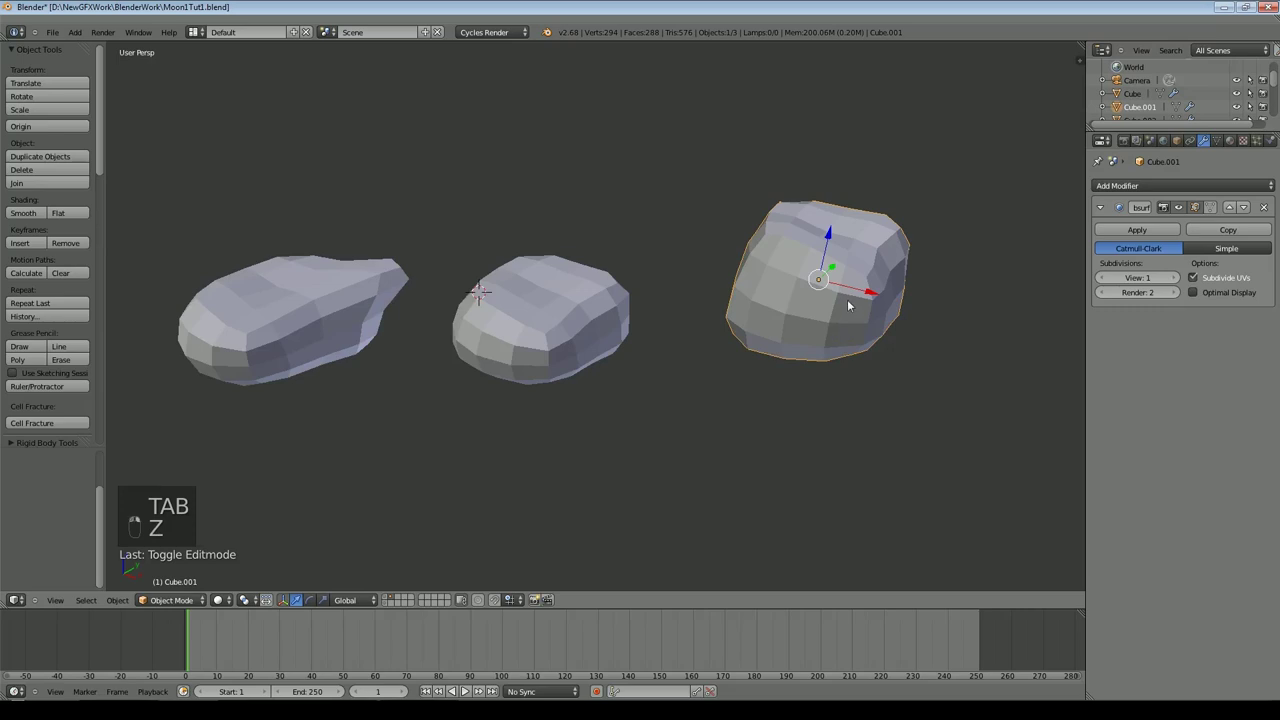
{"action": "key", "text": "Tab"}
{"action": "right_click", "coordinate": [862, 323]}
{"action": "left_click_drag", "start_coordinate": [936, 333], "coordinate": [960, 203]}
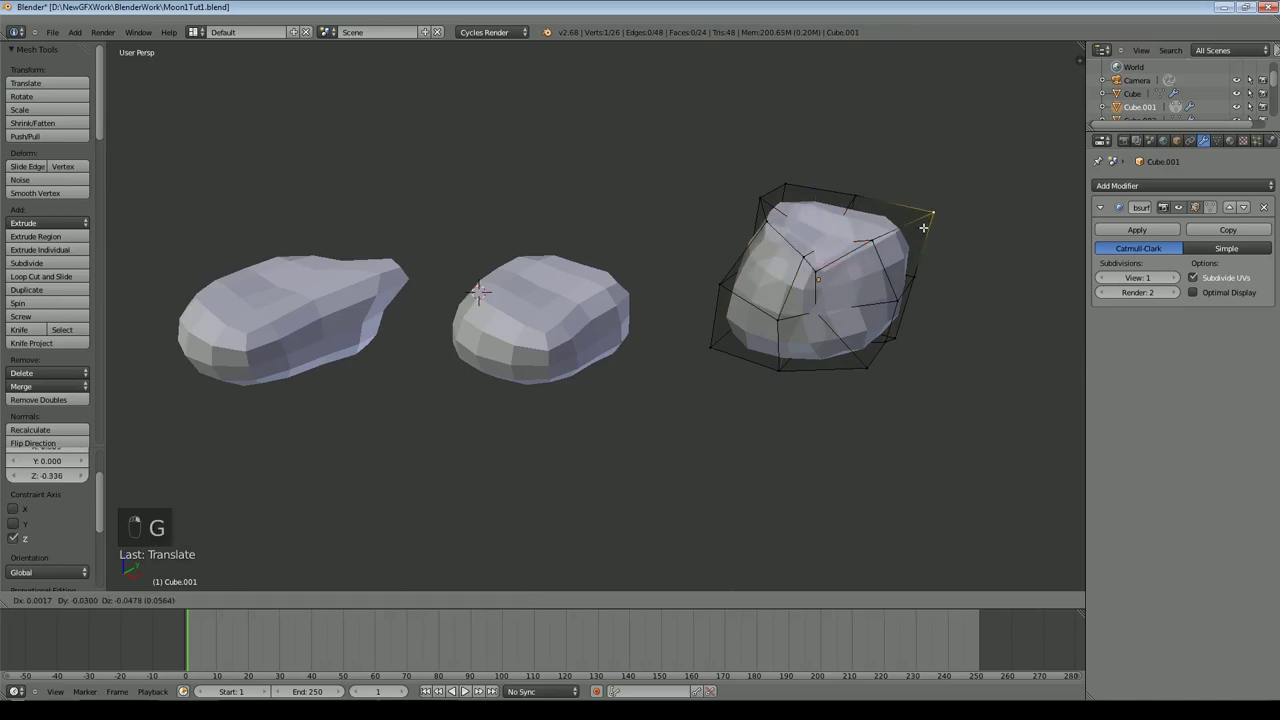
{"action": "key", "text": "Tab"}
Step: Apply smooth shading to the right, middle and left rocks
{"action": "left_click", "coordinate": [23, 213]}
{"action": "right_click", "coordinate": [492, 288]}
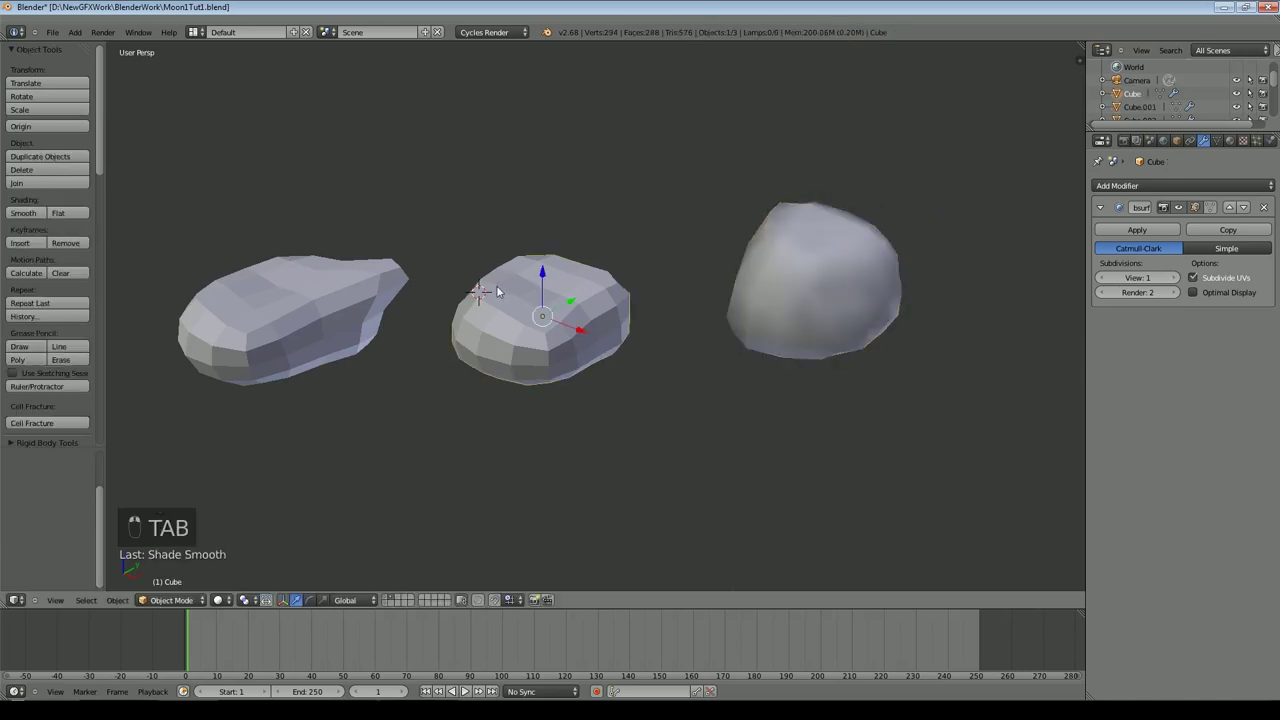
{"action": "left_click", "coordinate": [25, 213]}
{"action": "right_click", "coordinate": [259, 232]}
{"action": "left_click", "coordinate": [21, 214]}
Step: Apply the Subdivision Surface modifier on each of the three rocks
{"action": "key", "text": "Tab"}
{"action": "key", "text": "Tab"}
{"action": "left_click", "coordinate": [1134, 231]}
{"action": "right_click", "coordinate": [537, 335]}
{"action": "left_click", "coordinate": [1163, 231]}
{"action": "right_click", "coordinate": [811, 276]}
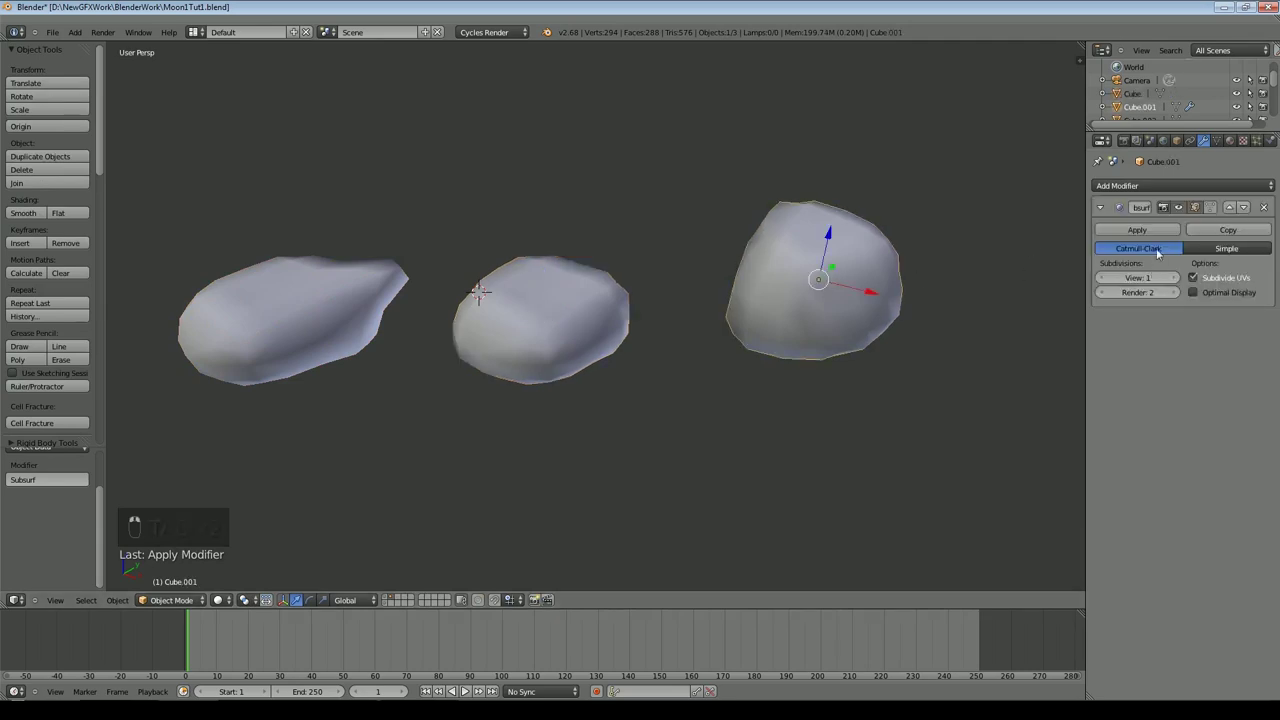
{"action": "left_click", "coordinate": [1115, 232]}
Step: Select the right rock's entire mesh and unwrap its UVs with the standard Unwrap
{"action": "left_click", "coordinate": [117, 600]}
{"action": "key", "text": "u"}
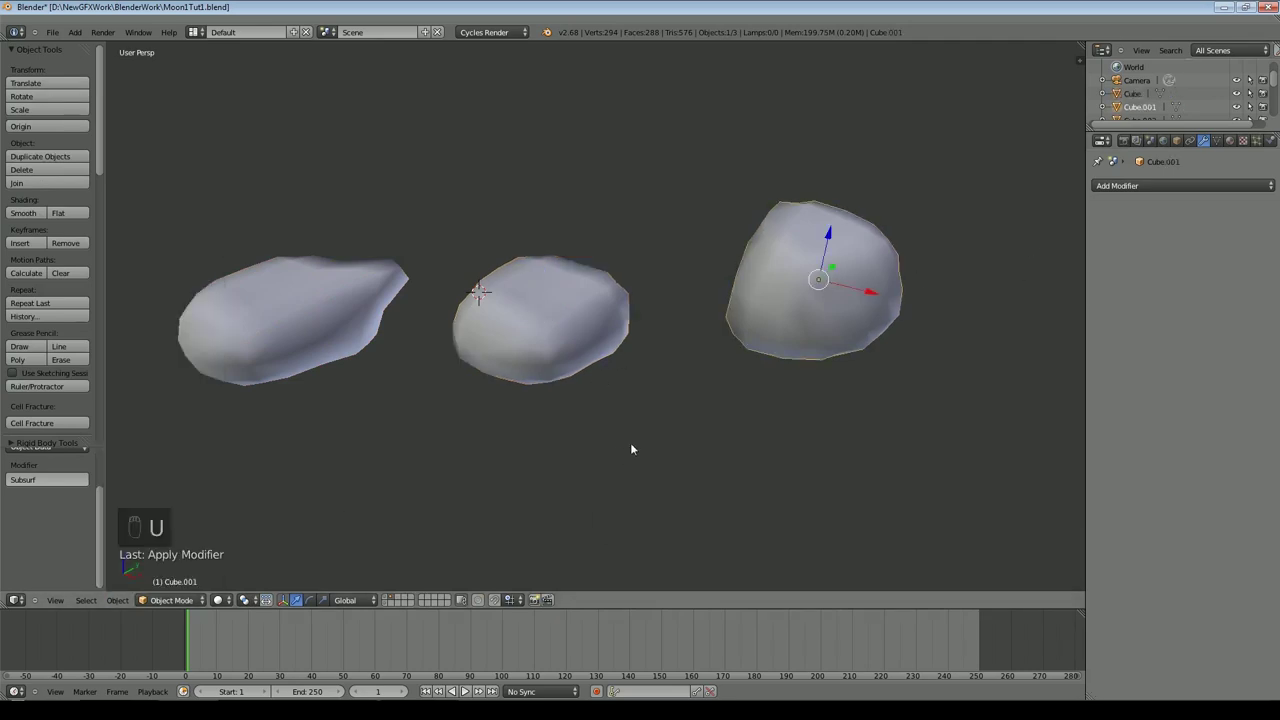
{"action": "key", "text": "Tab"}
{"action": "key", "text": "a"}
{"action": "key", "text": "a"}
{"action": "key", "text": "u"}
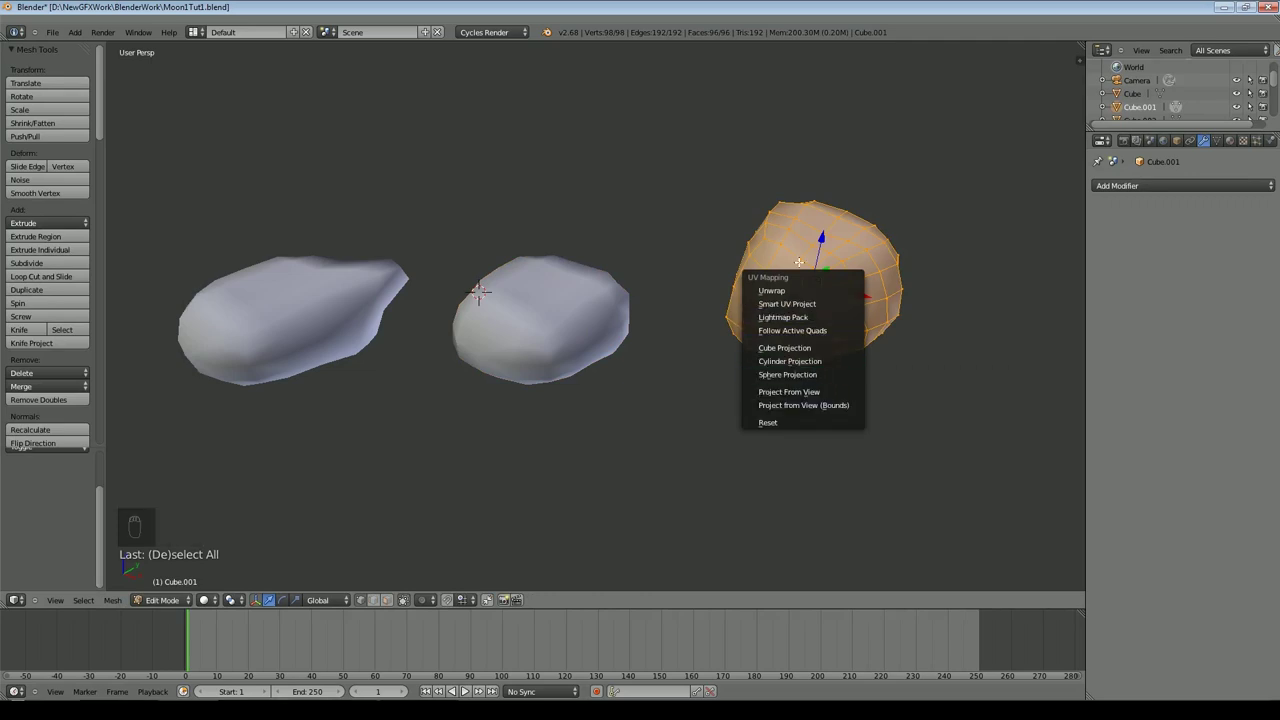
{"action": "left_click", "coordinate": [799, 290]}
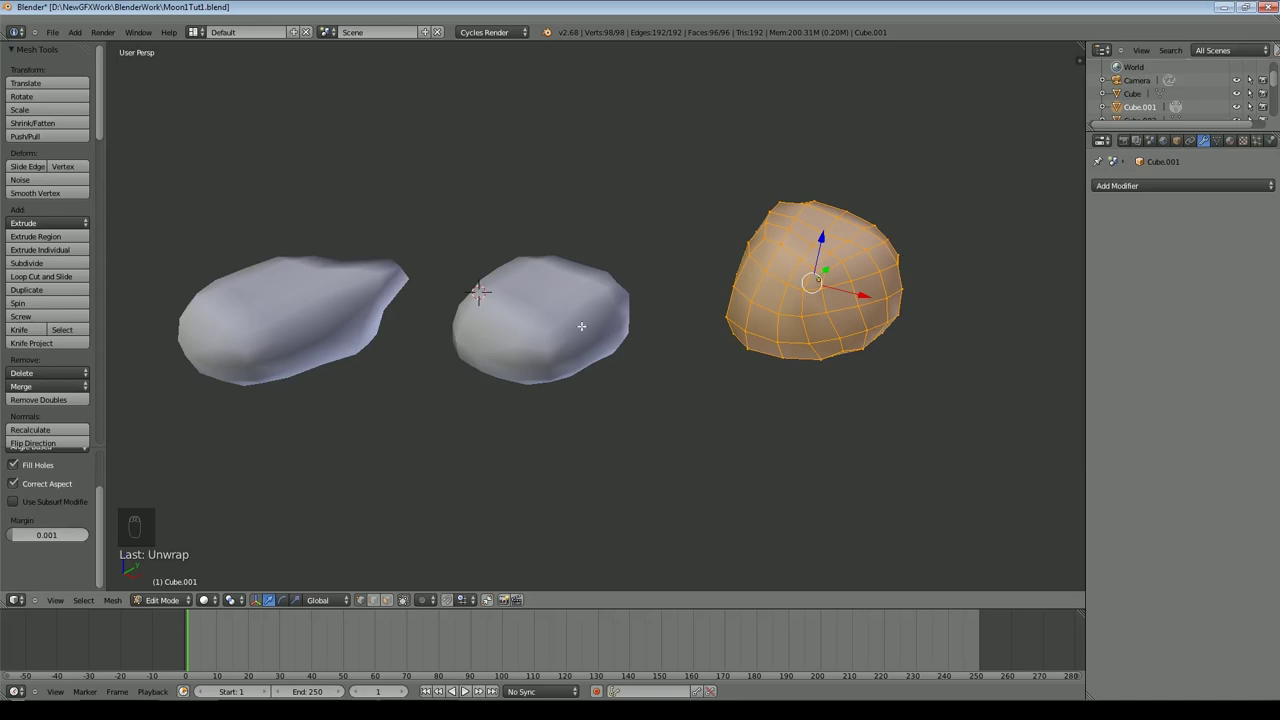
Step: Unwrap the UVs of the middle rock and the left rock, and return to object mode
{"action": "key", "text": "Tab"}
{"action": "right_click", "coordinate": [581, 325]}
{"action": "key", "text": "Tab"}
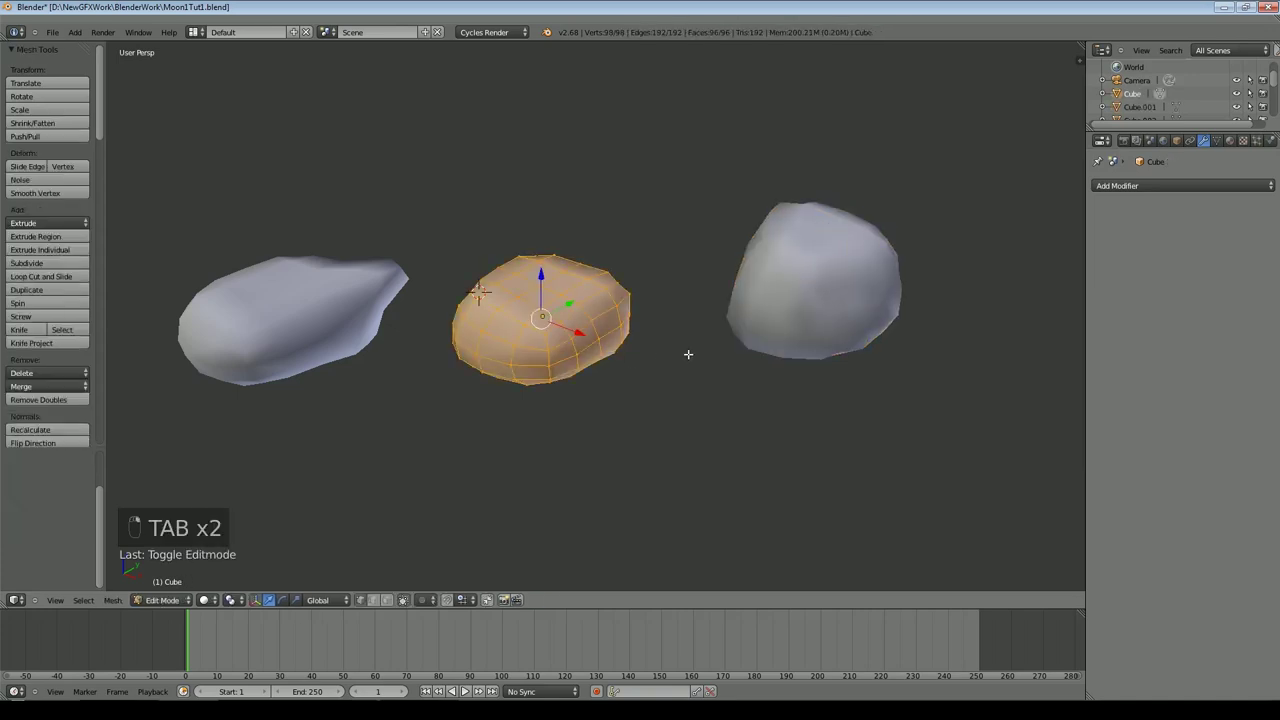
{"action": "key", "text": "Tab"}
{"action": "right_click", "coordinate": [290, 320]}
{"action": "key", "text": "Tab"}
{"action": "key", "text": "u"}
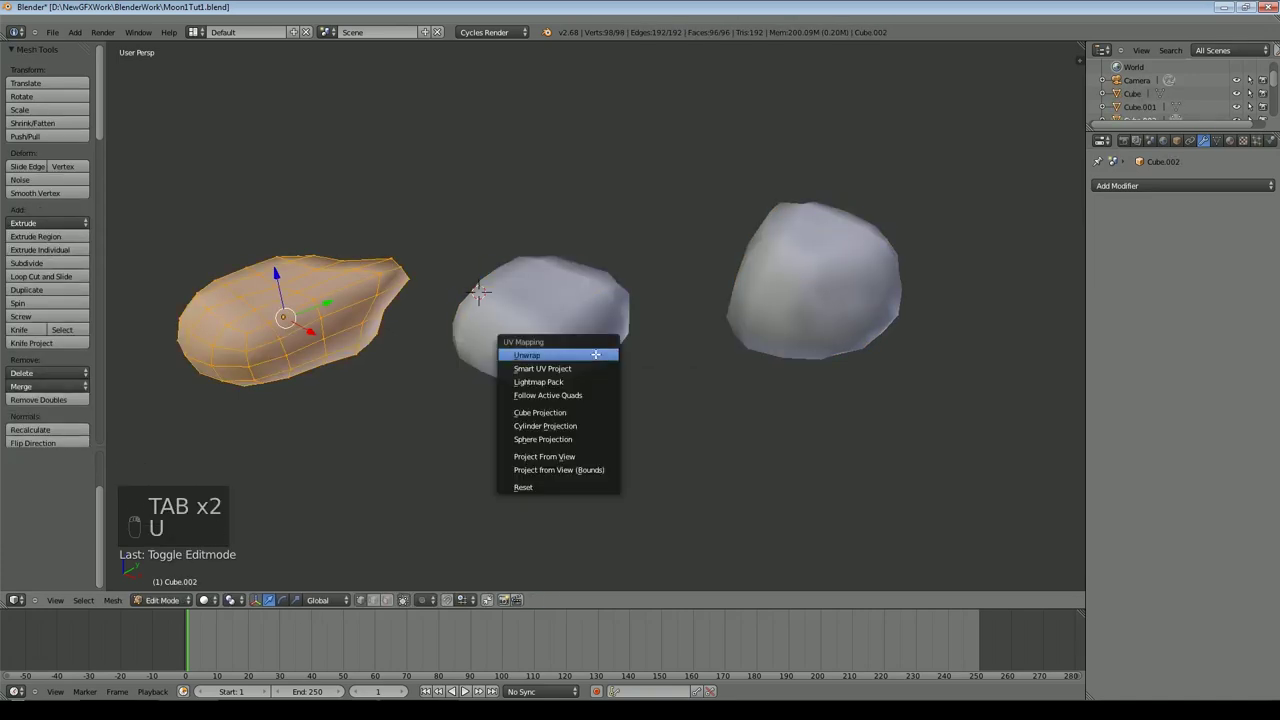
{"action": "key", "text": "Tab"}
Step: Create a material on the left rock as a Mix Shader with Glossy BSDF as the second shader, roughness 0.3
{"action": "left_click", "coordinate": [1230, 140]}
{"action": "left_click", "coordinate": [1175, 229]}
{"action": "left_click", "coordinate": [1215, 269]}
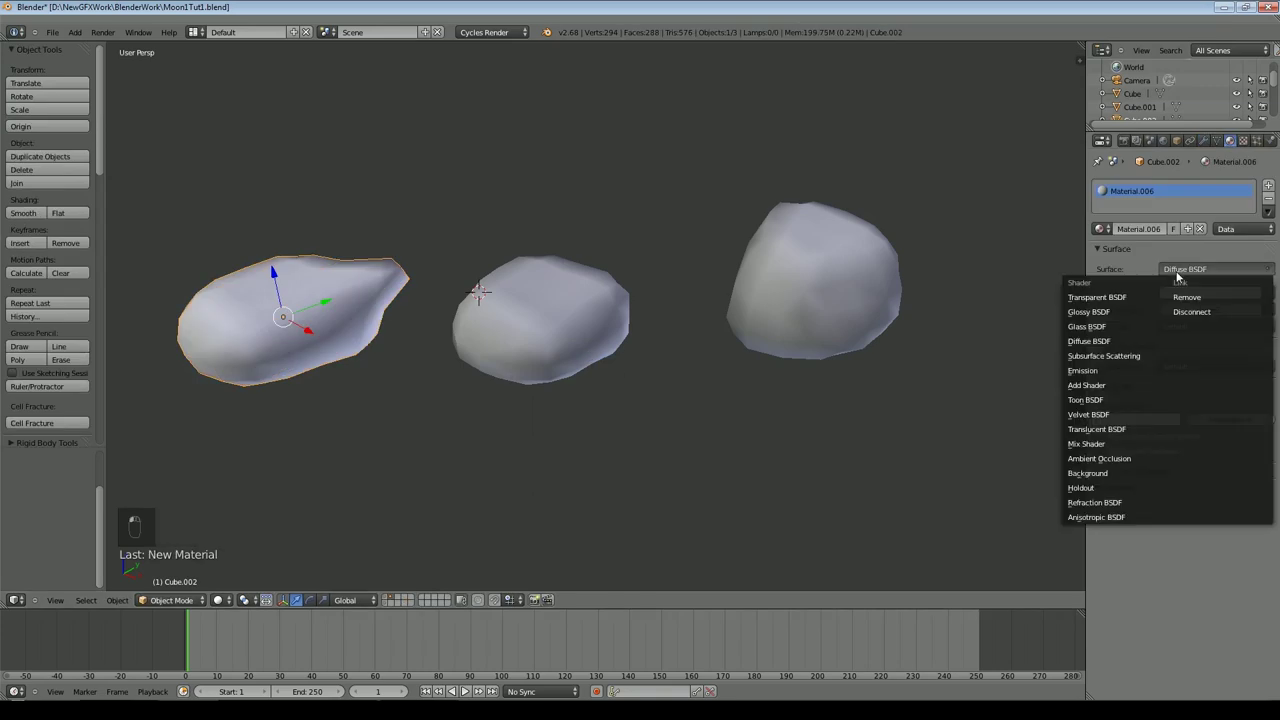
{"action": "left_click", "coordinate": [1108, 444]}
{"action": "left_click", "coordinate": [1190, 326]}
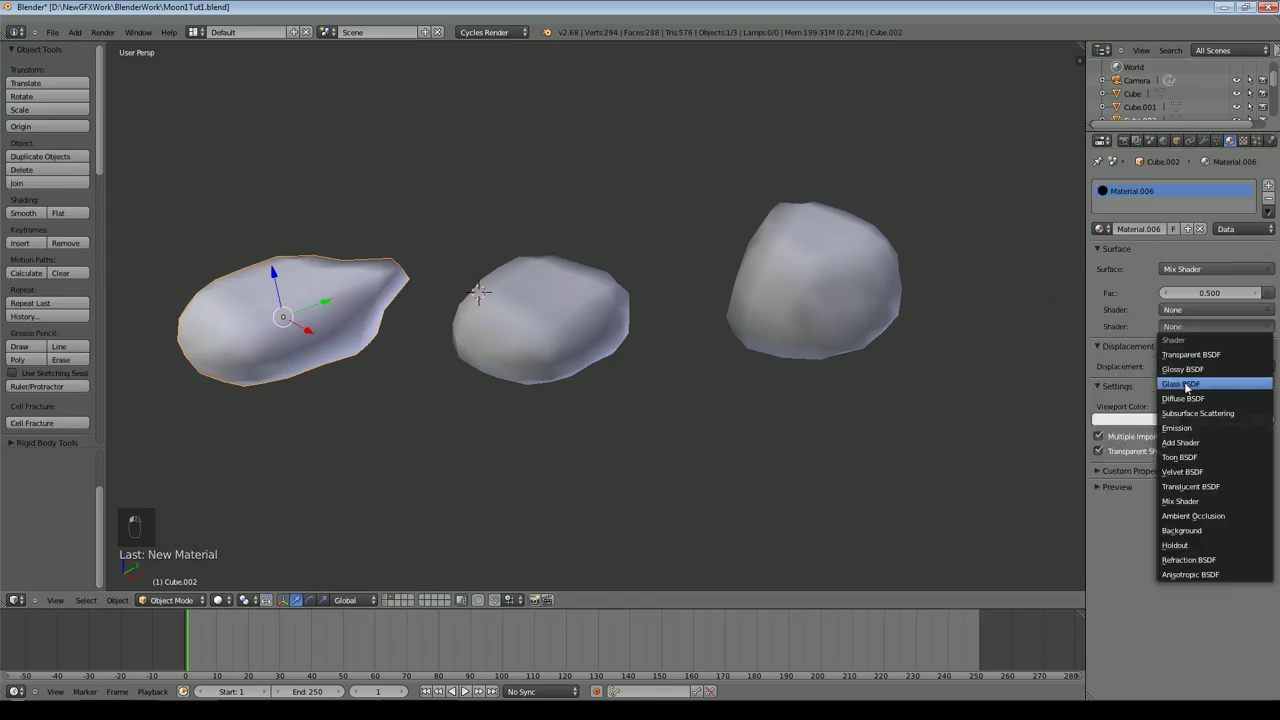
{"action": "left_click", "coordinate": [1185, 369]}
{"action": "left_click", "coordinate": [1251, 377]}
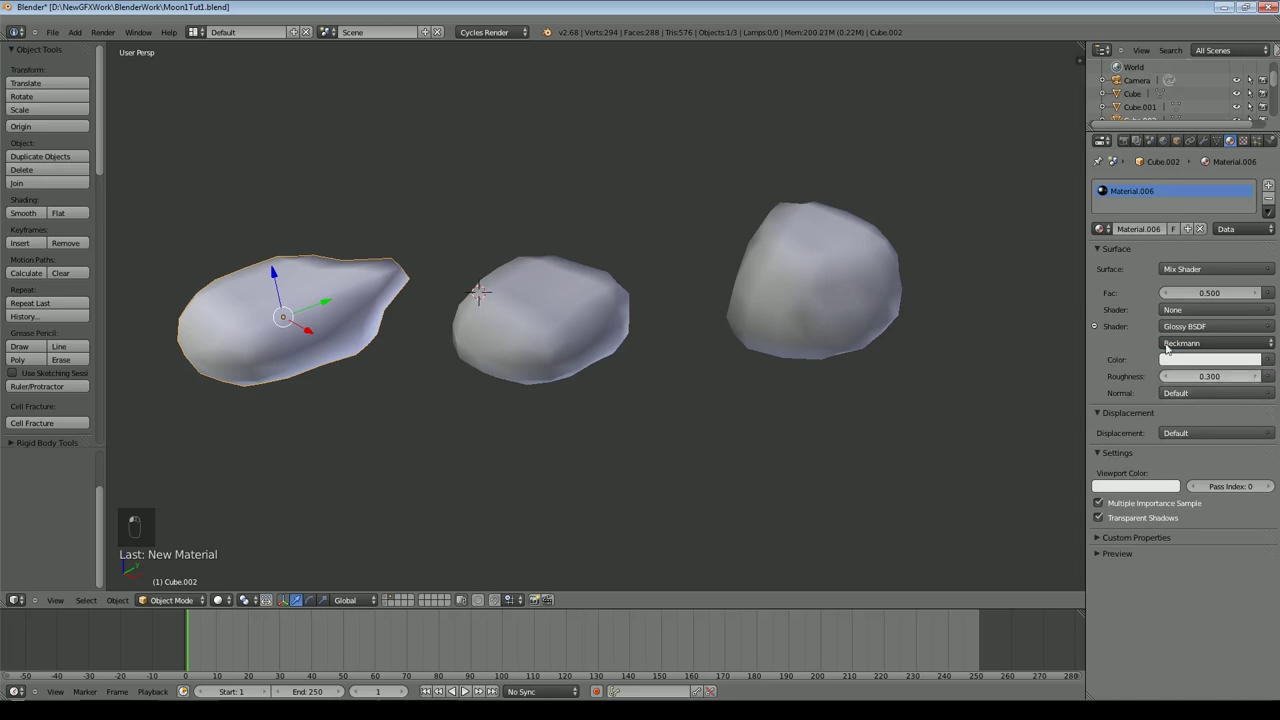
Step: Set the Mix Shader's factor to 0.1 and assign Diffuse BSDF as its first shader
{"action": "left_click", "coordinate": [1165, 293]}
{"action": "left_click", "coordinate": [1165, 293]}
{"action": "left_click", "coordinate": [1165, 293]}
{"action": "left_click", "coordinate": [1165, 293]}
{"action": "left_click", "coordinate": [1095, 327]}
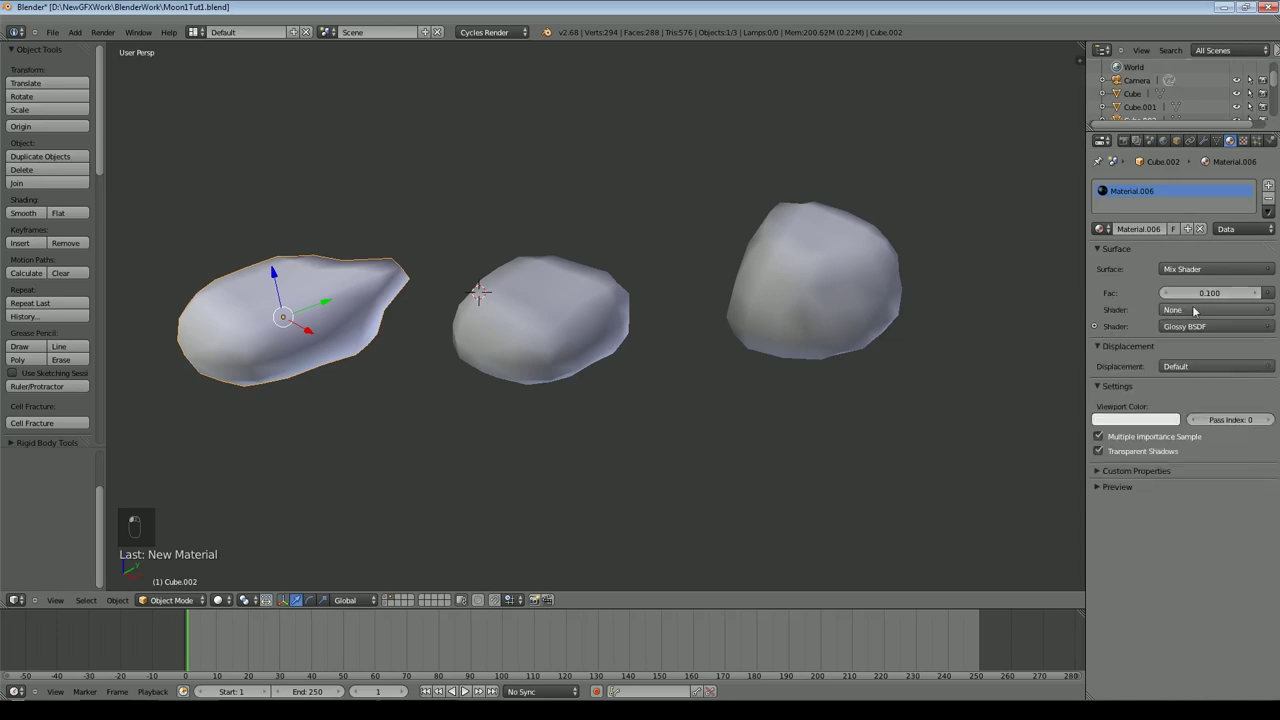
{"action": "left_click", "coordinate": [1193, 310]}
{"action": "left_click", "coordinate": [1182, 382]}
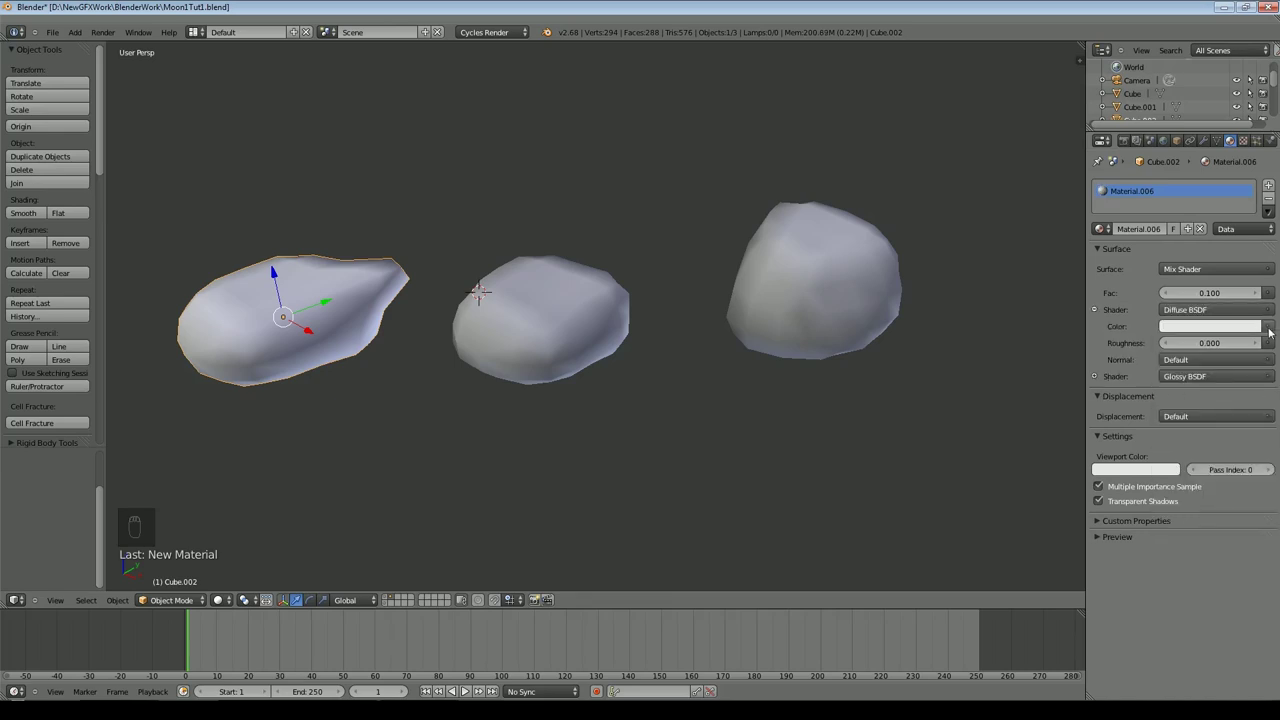
Step: Load RockGrassy0131_L.jpg from the Rock and Stone textures folder as the diffuse shader's colour image
{"action": "left_click", "coordinate": [1095, 326]}
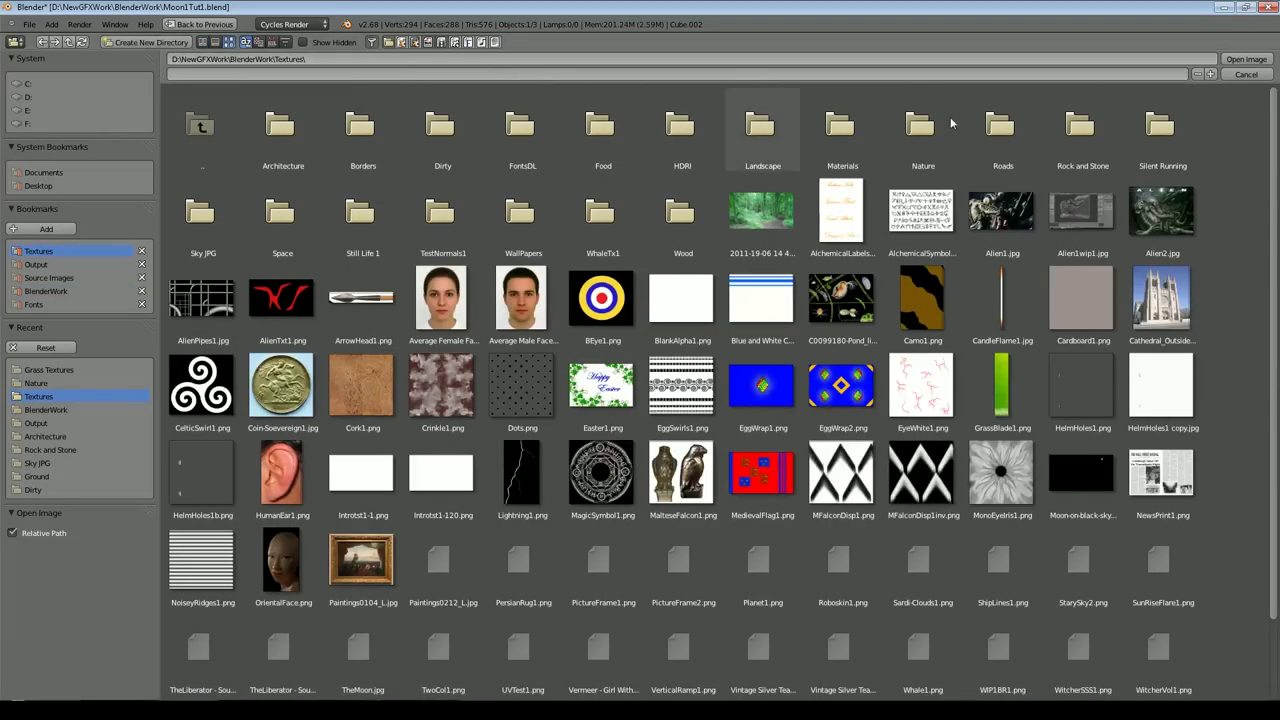
{"action": "left_click", "coordinate": [1075, 128]}
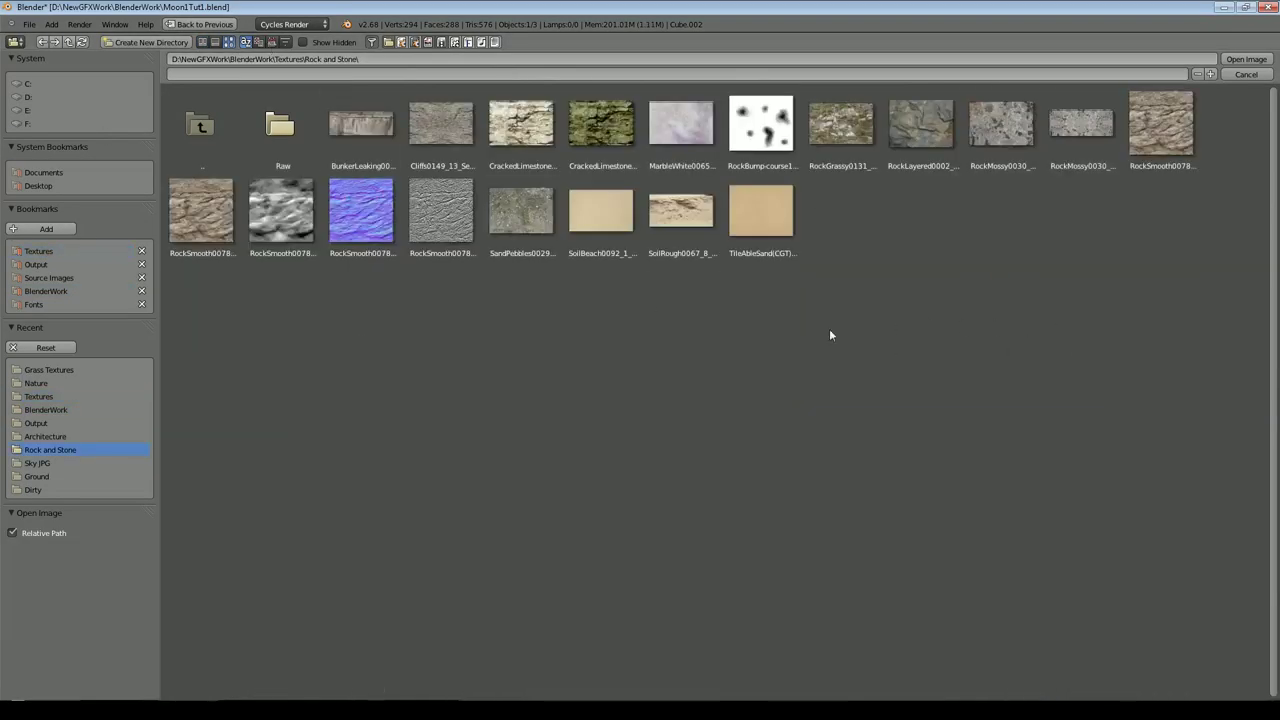
{"action": "left_click", "coordinate": [841, 125]}
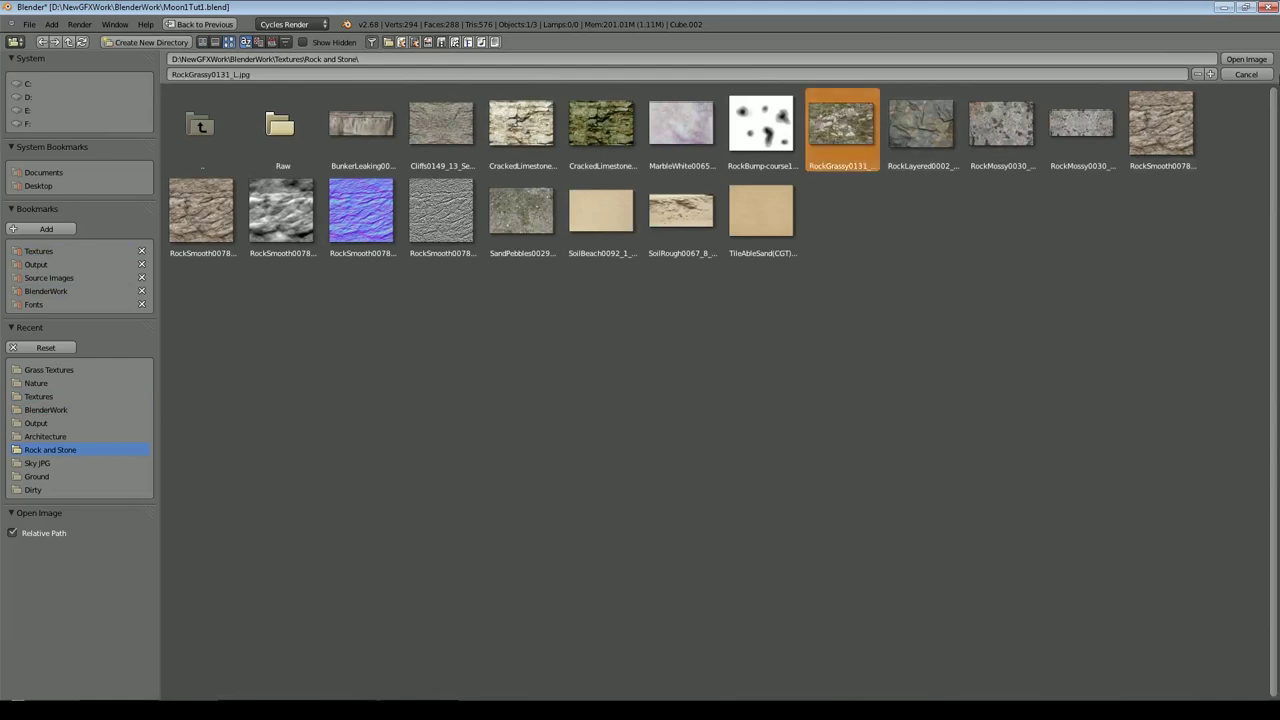
{"action": "left_click", "coordinate": [1246, 59]}
Step: Switch the viewport to Texture shading and examine how the image maps onto the left rock from several angles
{"action": "left_click", "coordinate": [219, 600]}
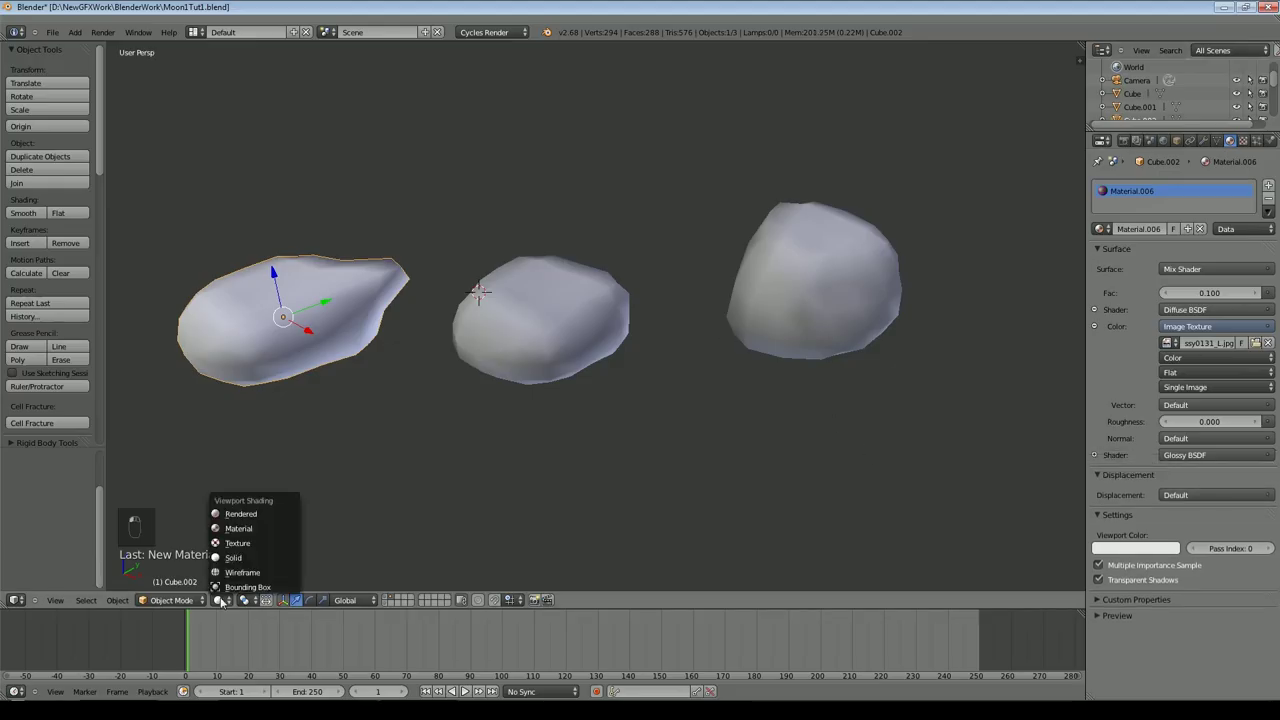
{"action": "left_click", "coordinate": [237, 543]}
{"action": "middle_click_drag", "start_coordinate": [286, 451], "coordinate": [419, 454]}
{"action": "scroll", "coordinate": [419, 454], "scroll_direction": "down", "scroll_amount": 7}
{"action": "middle_click_drag", "start_coordinate": [548, 435], "coordinate": [471, 431]}
{"action": "scroll", "coordinate": [475, 411], "scroll_direction": "up", "scroll_amount": 6}
{"action": "key", "text": "Tab"}
{"action": "key", "text": "Tab"}
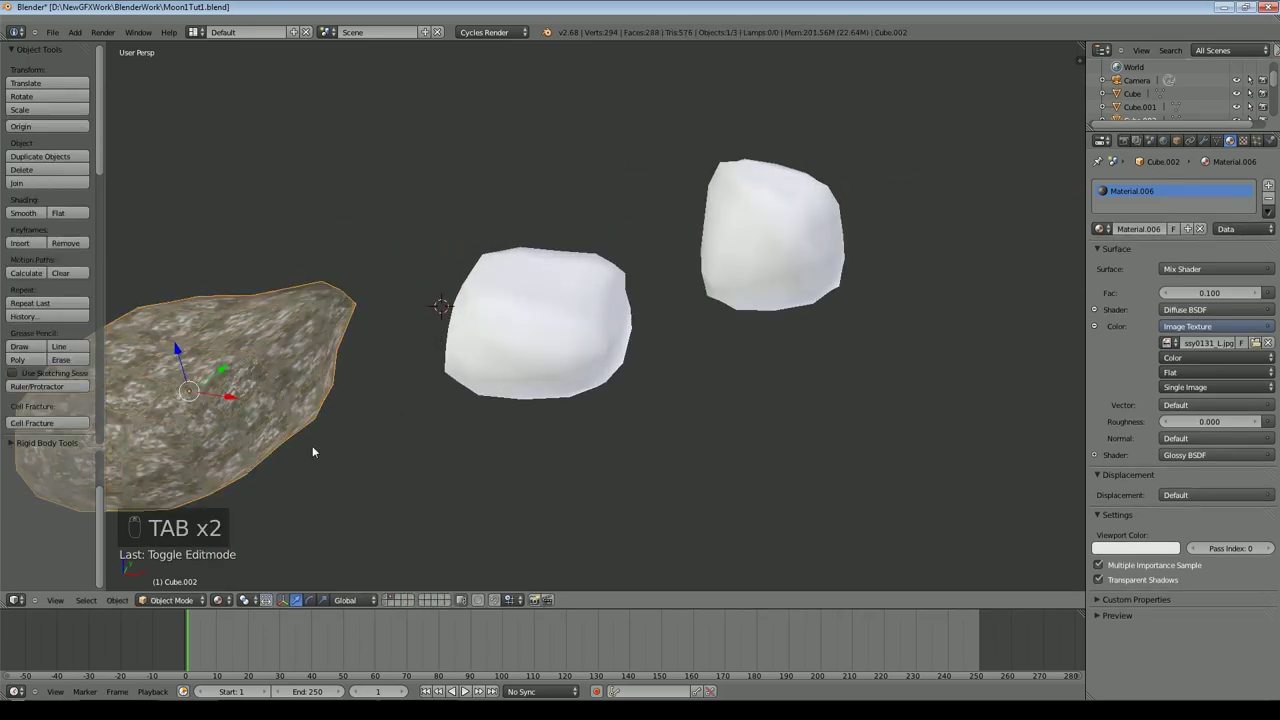
{"action": "scroll", "coordinate": [409, 460], "scroll_direction": "down", "scroll_amount": 4}
{"action": "middle_click_drag", "start_coordinate": [581, 244], "coordinate": [520, 286]}
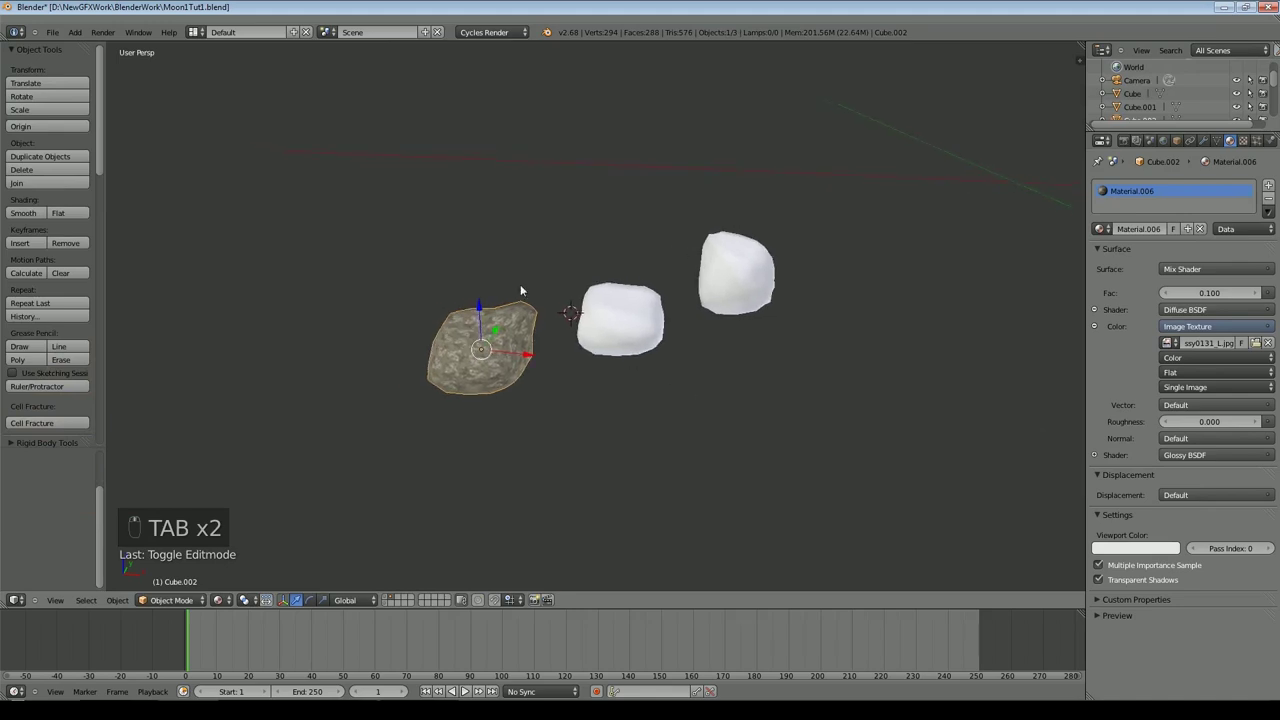
{"action": "scroll", "coordinate": [514, 406], "scroll_direction": "up", "scroll_amount": 4}
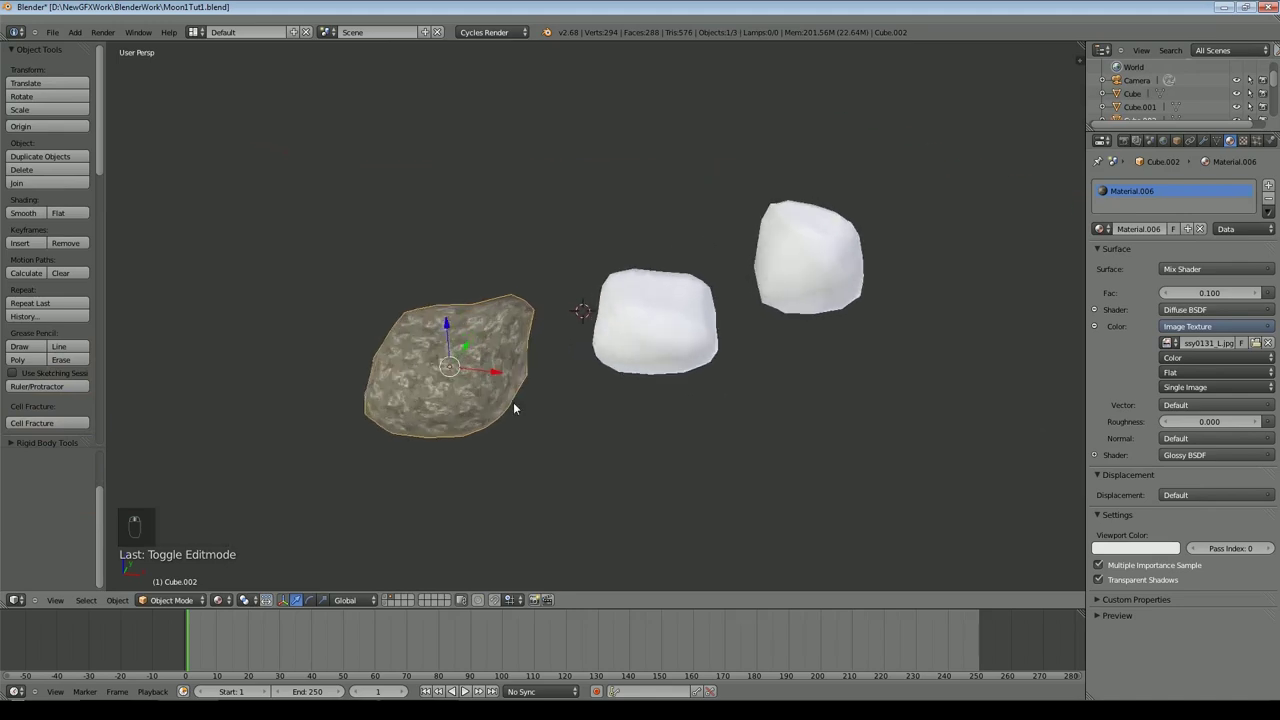
Step: Select all three rocks with the textured one active and copy its material to the others
{"action": "right_click", "coordinate": [655, 355]}
{"action": "right_click", "coordinate": [851, 261], "text": "shift"}
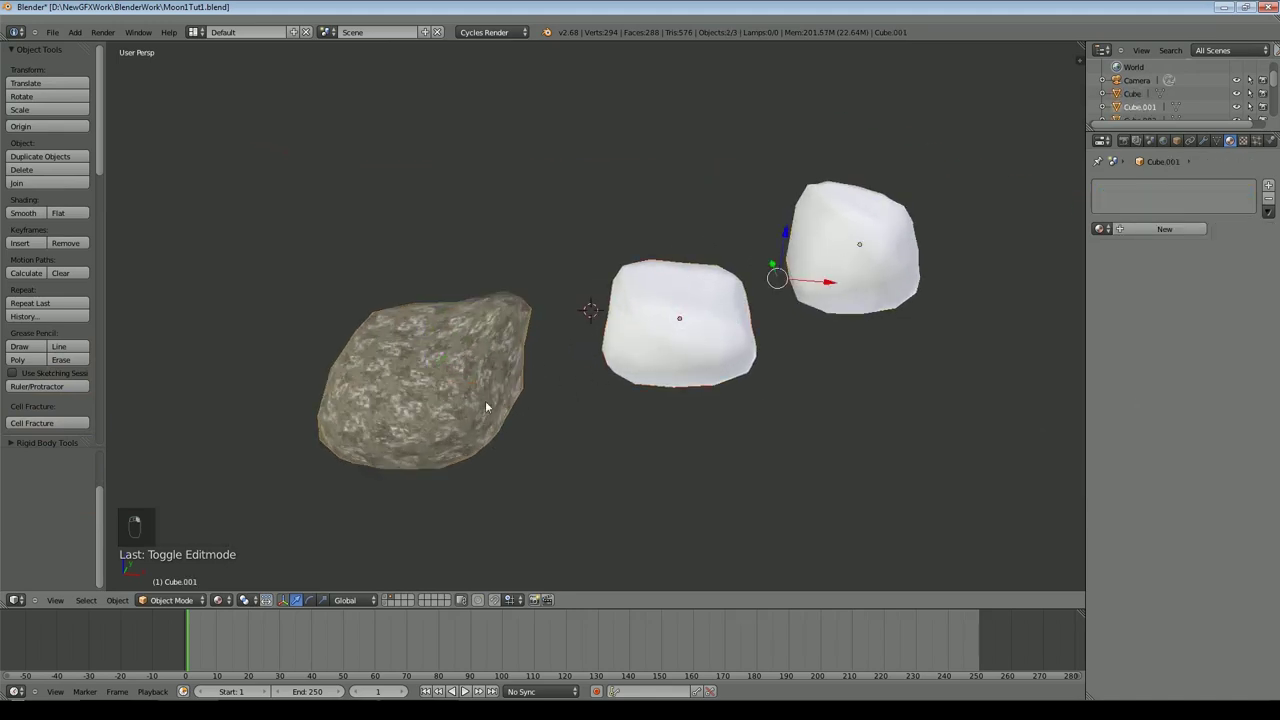
{"action": "right_click", "coordinate": [388, 442], "text": "shift"}
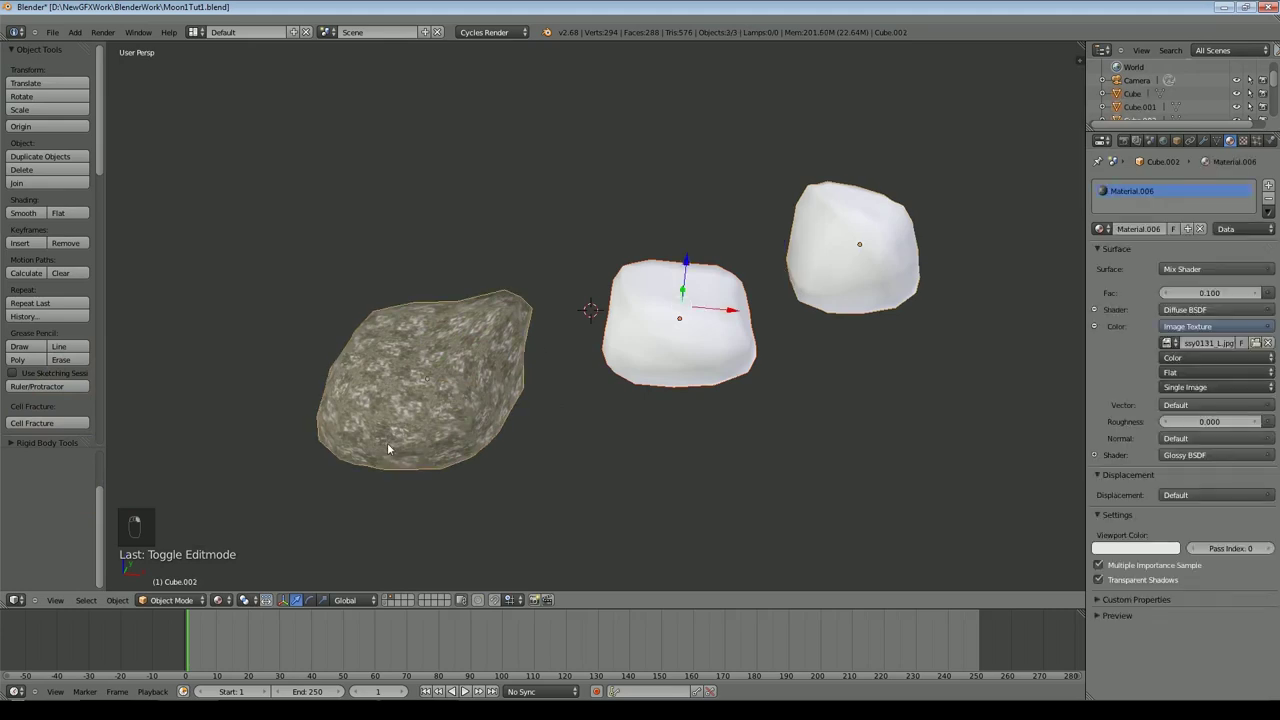
{"action": "left_click", "coordinate": [1268, 212]}
{"action": "left_click", "coordinate": [1245, 226]}
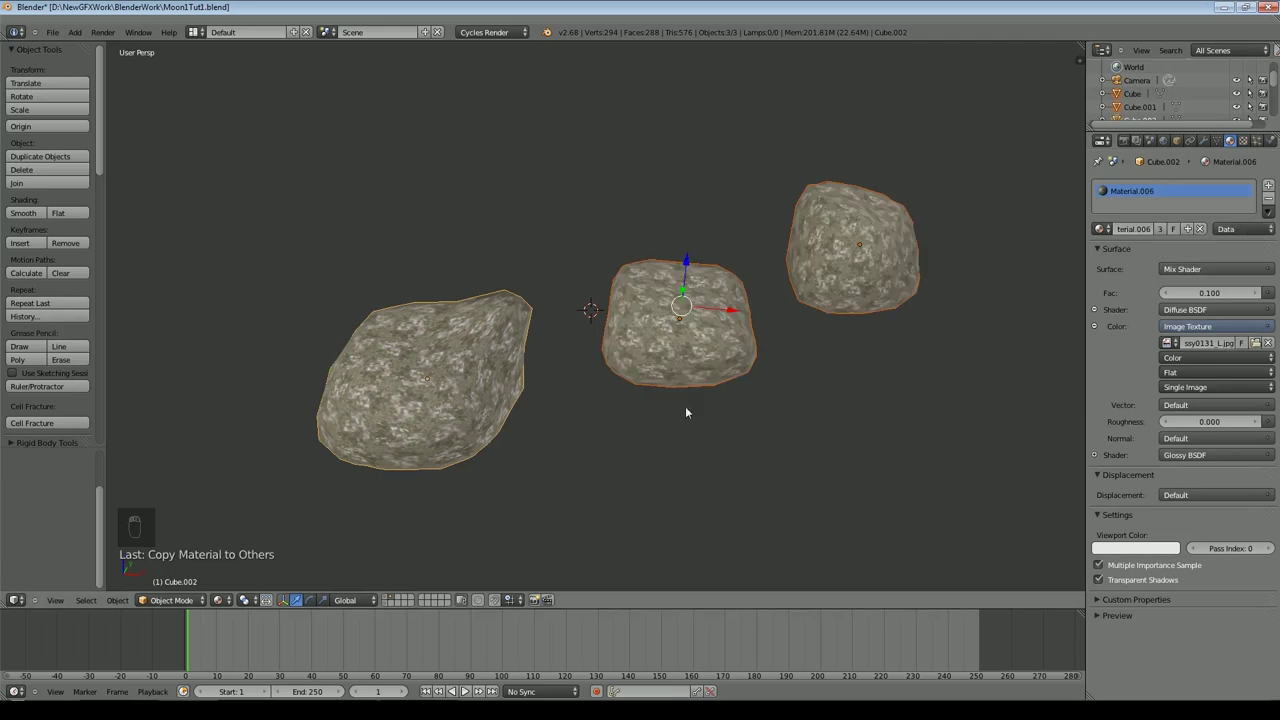
Step: Preview the three rocks in Rendered shading and return the viewport to Solid shading
{"action": "key", "text": "Tab"}
{"action": "key", "text": "Tab"}
{"action": "scroll", "coordinate": [728, 396], "scroll_direction": "down", "scroll_amount": 3}
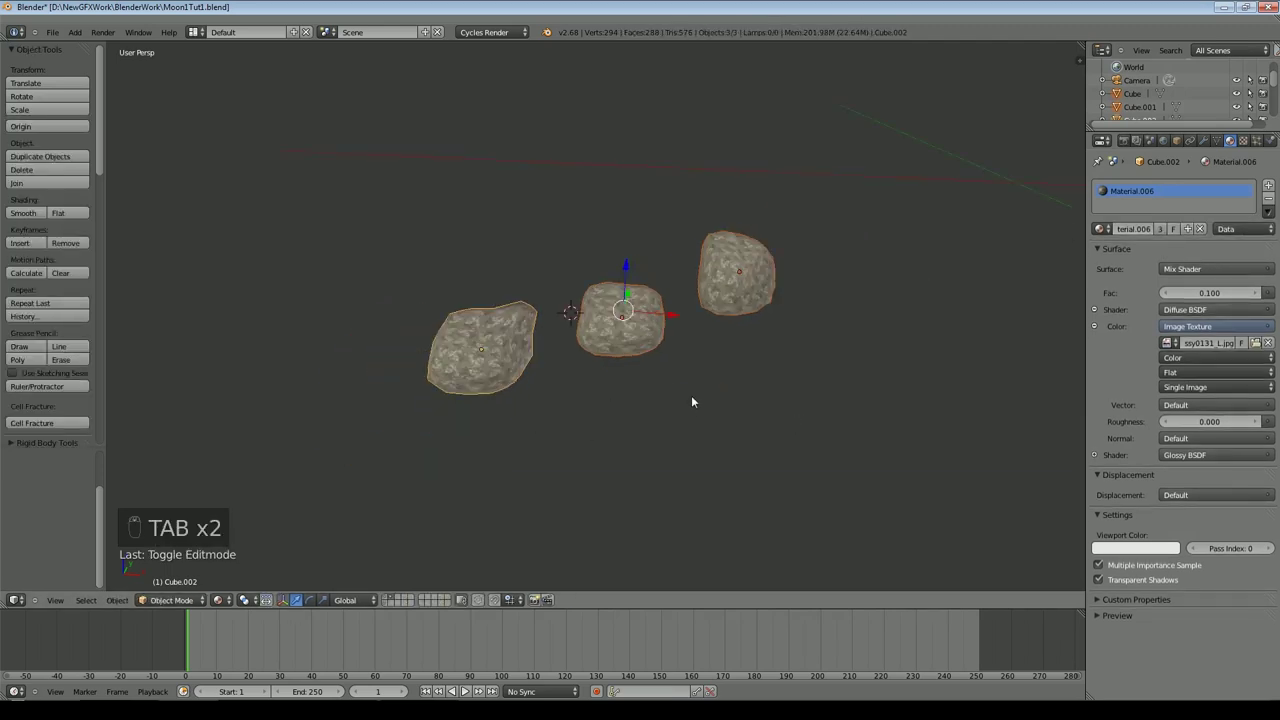
{"action": "middle_click_drag", "start_coordinate": [692, 397], "coordinate": [628, 421]}
{"action": "left_click", "coordinate": [217, 600]}
{"action": "left_click", "coordinate": [268, 513]}
{"action": "left_click", "coordinate": [217, 600]}
{"action": "left_click", "coordinate": [240, 563]}
{"action": "scroll", "coordinate": [544, 394], "scroll_direction": "down", "scroll_amount": 6}
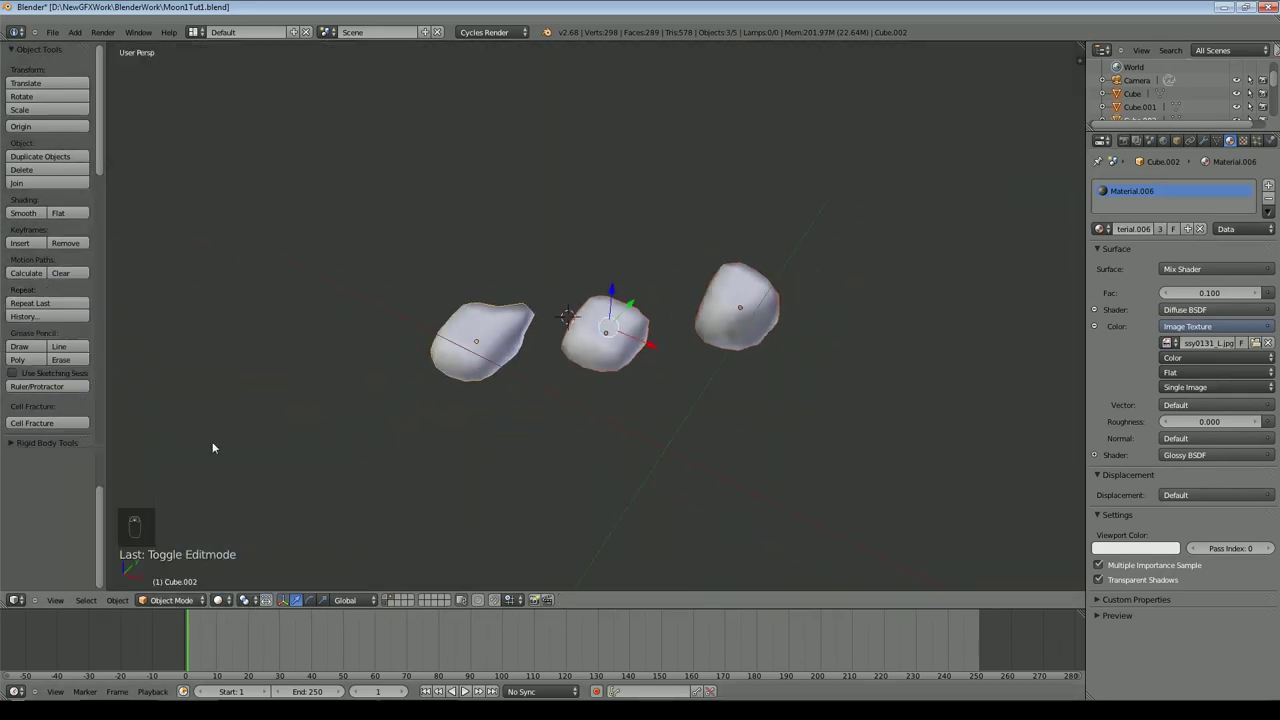
Step: Group the three rocks under the name RockGroup and deselect everything
{"action": "key", "text": "ctrl+g"}
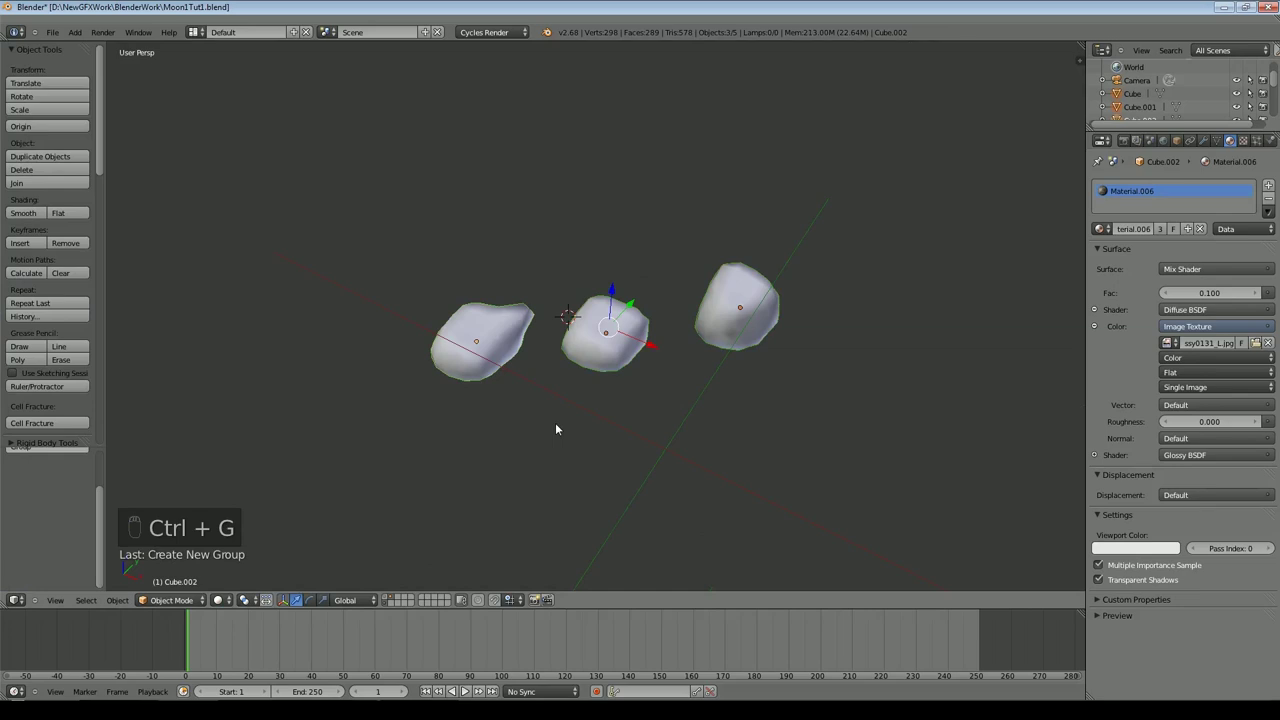
{"action": "left_click", "coordinate": [55, 493]}
{"action": "type", "text": "RockGroup"}
{"action": "key", "text": "Return"}
{"action": "key", "text": "a"}
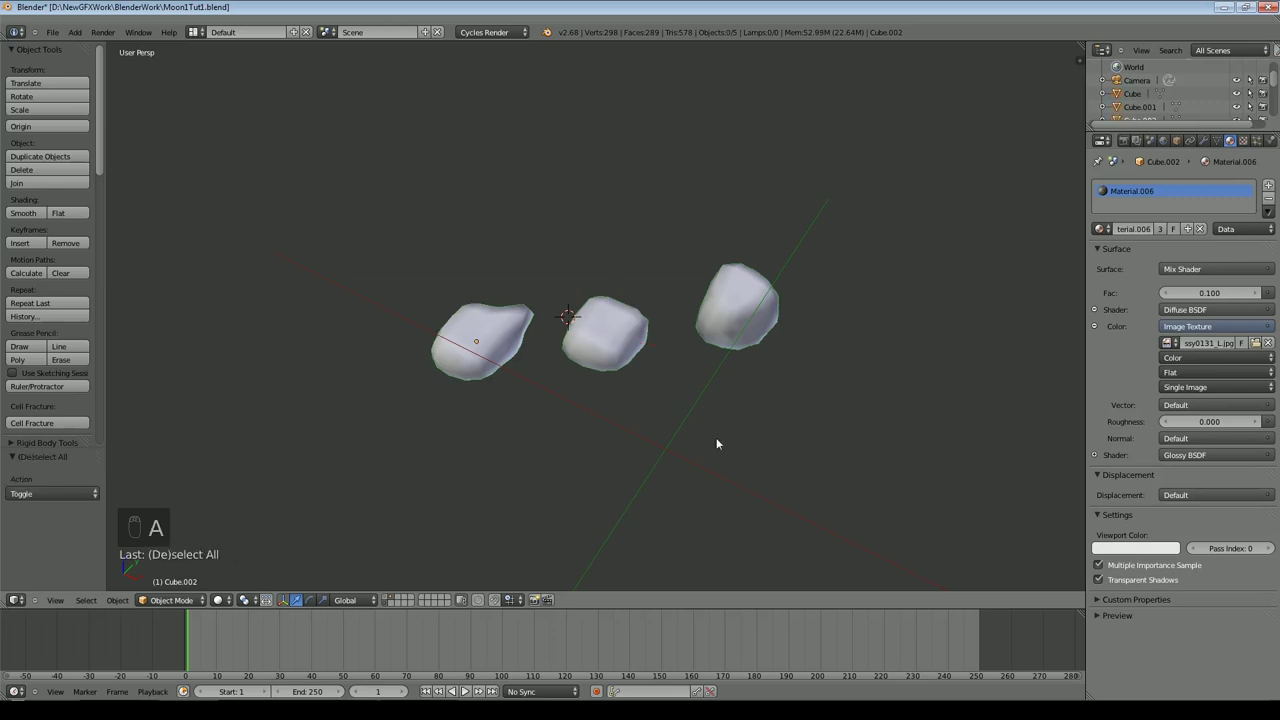
Step: Show the layer holding the landscape and save the file
{"action": "left_click", "coordinate": [407, 605]}
{"action": "left_click", "coordinate": [52, 32]}
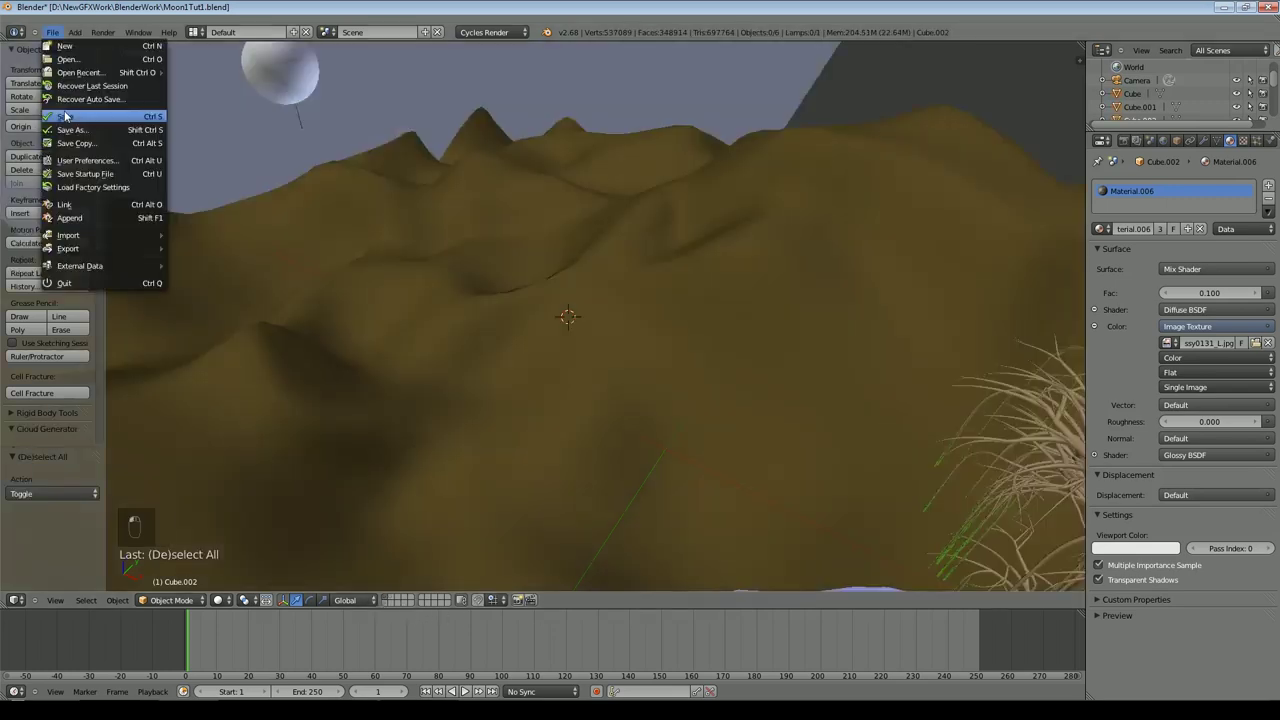
{"action": "middle_click_drag", "start_coordinate": [310, 149], "coordinate": [509, 352]}
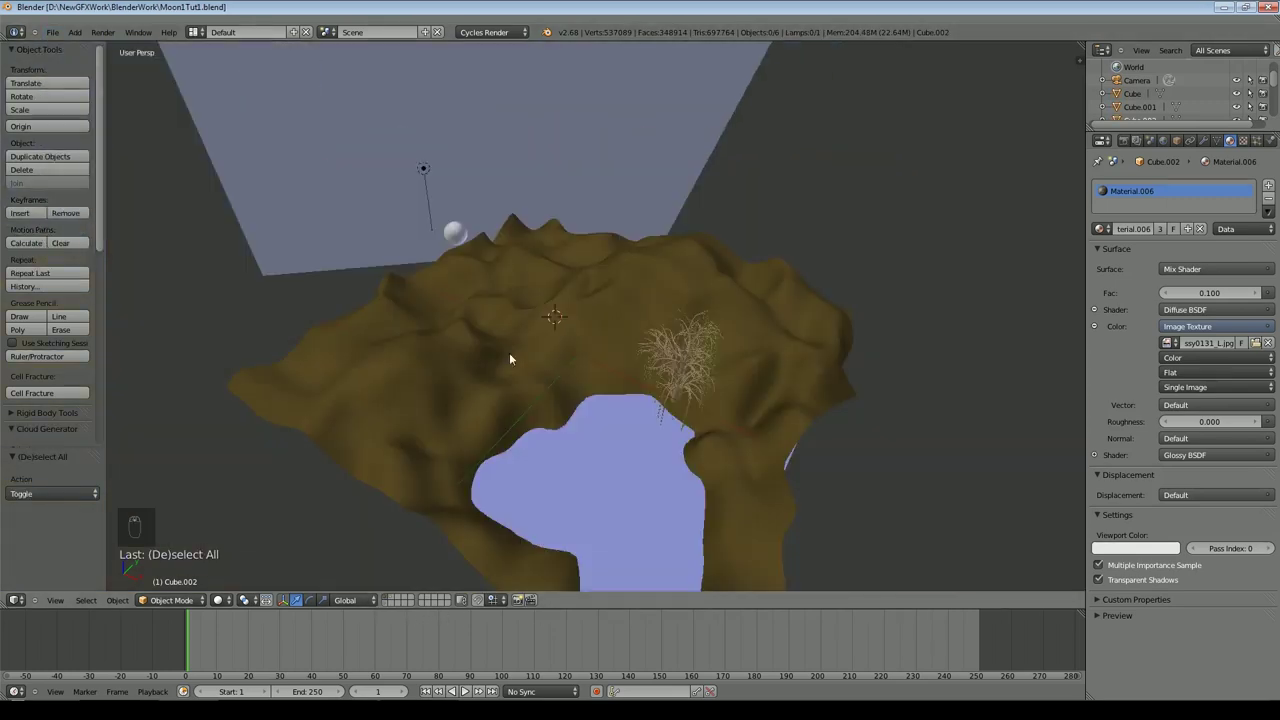
Step: Add a particle system to the ground with 500 particles and an emission end frame of 1
{"action": "left_click", "coordinate": [1257, 140]}
{"action": "left_click", "coordinate": [1267, 187]}
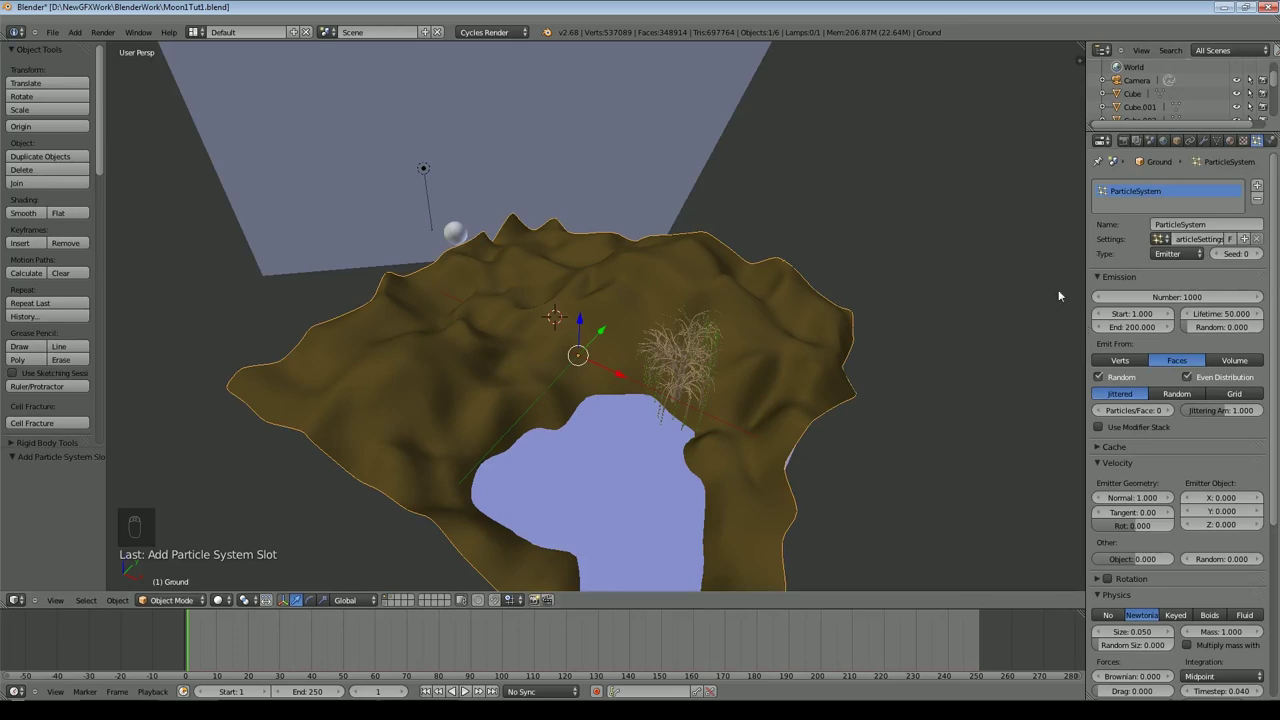
{"action": "middle_click_drag", "start_coordinate": [1006, 291], "coordinate": [934, 249]}
{"action": "scroll", "coordinate": [895, 294], "scroll_direction": "up", "scroll_amount": 5}
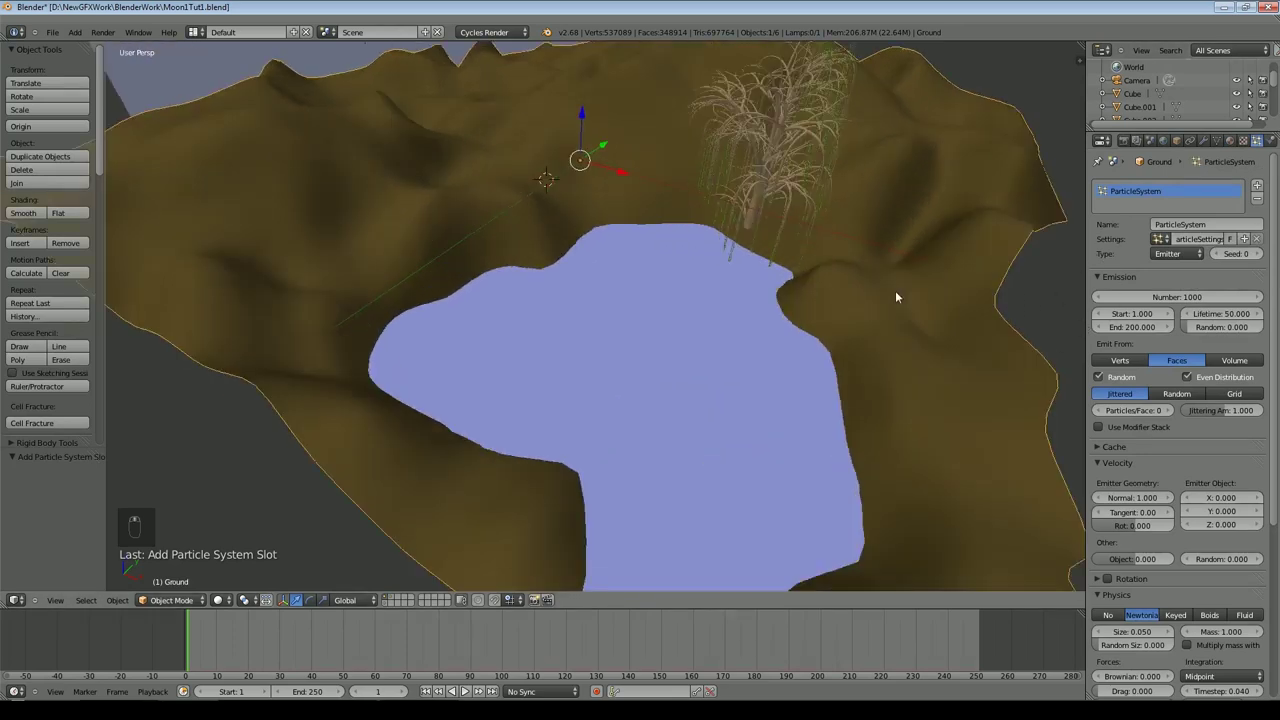
{"action": "scroll", "coordinate": [895, 297], "scroll_direction": "down", "scroll_amount": 5}
{"action": "left_click", "coordinate": [1201, 297]}
{"action": "type", "text": "500"}
{"action": "key", "text": "Return"}
{"action": "left_click", "coordinate": [1142, 326]}
{"action": "type", "text": "1"}
{"action": "key", "text": "Return"}
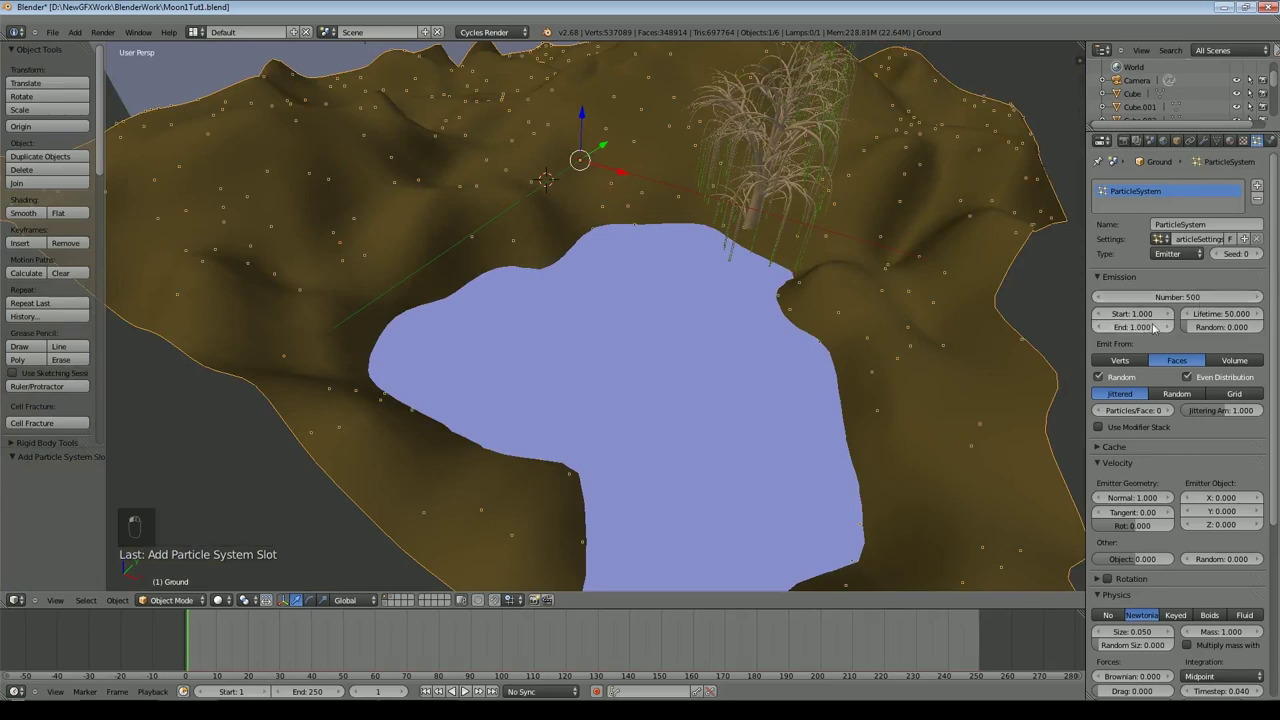
Step: Turn off the particle physics and limit the particle density to the WatersEdge vertex group
{"action": "left_click", "coordinate": [1108, 615]}
{"action": "scroll", "coordinate": [1216, 447], "scroll_direction": "down", "scroll_amount": 3}
{"action": "scroll", "coordinate": [1216, 441], "scroll_direction": "down", "scroll_amount": 2}
{"action": "left_click", "coordinate": [1200, 661]}
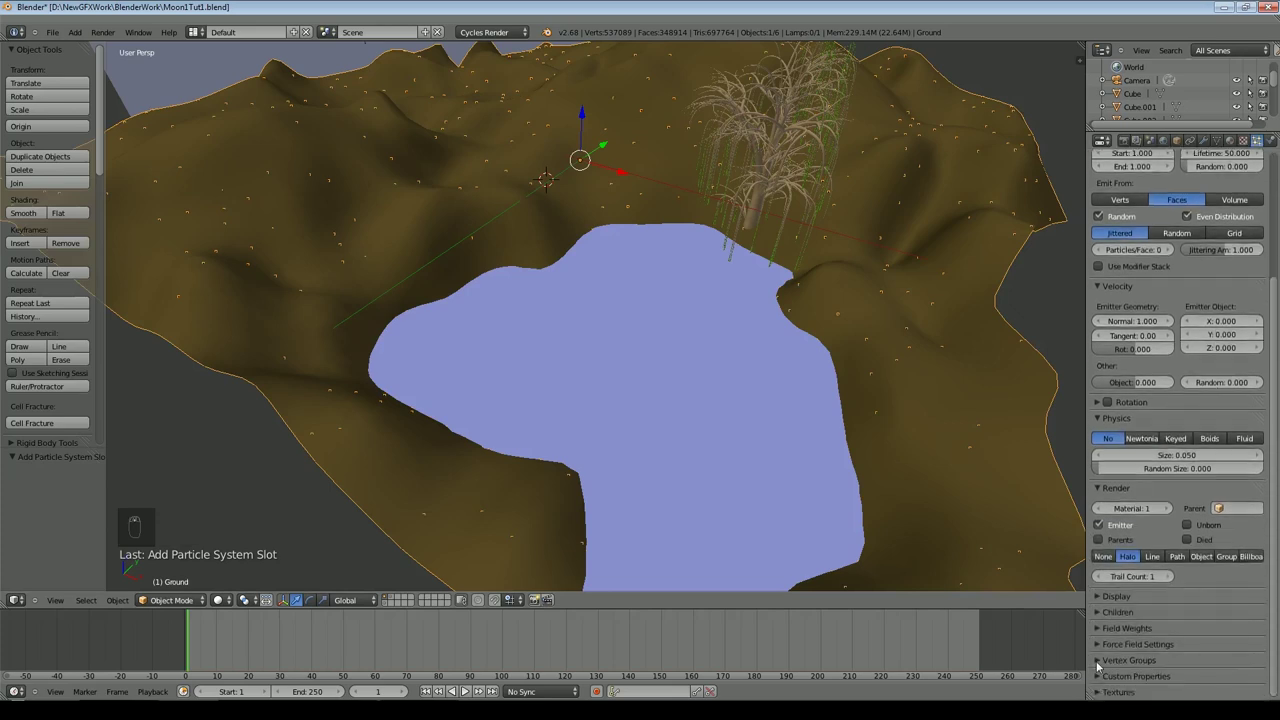
{"action": "scroll", "coordinate": [1208, 645], "scroll_direction": "down", "scroll_amount": 1}
{"action": "left_click", "coordinate": [1208, 643]}
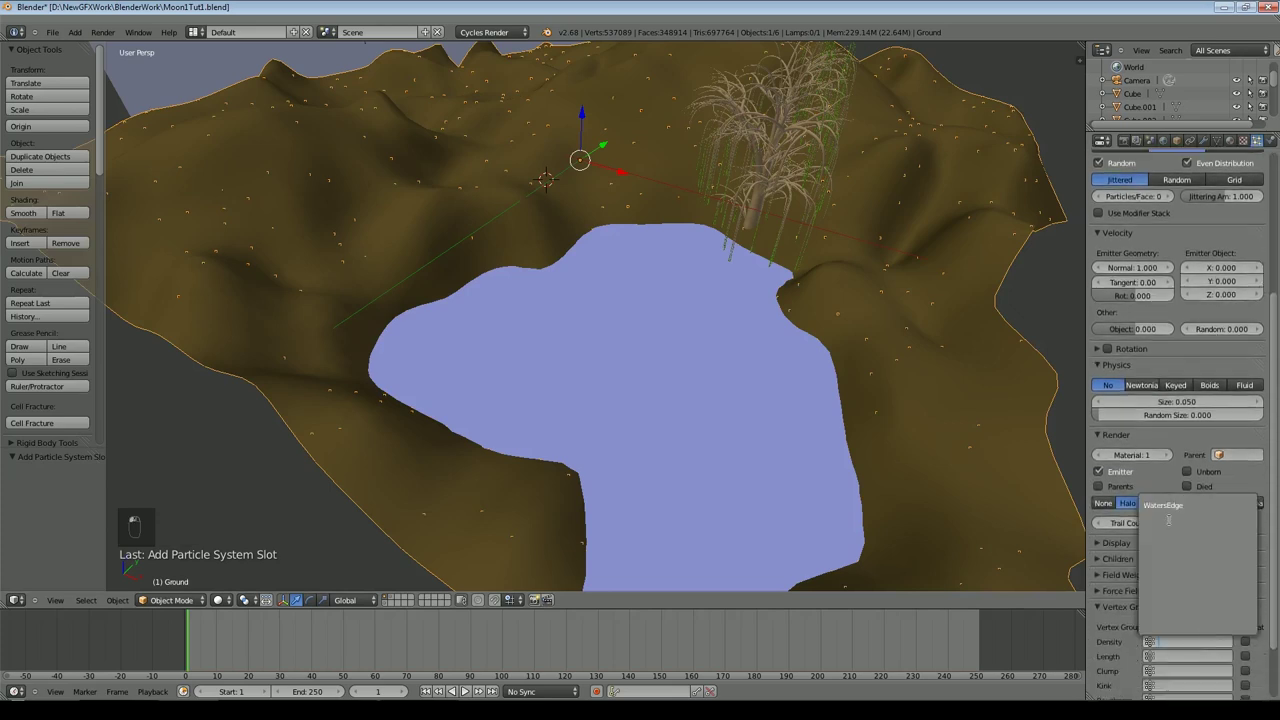
{"action": "left_click", "coordinate": [1164, 506]}
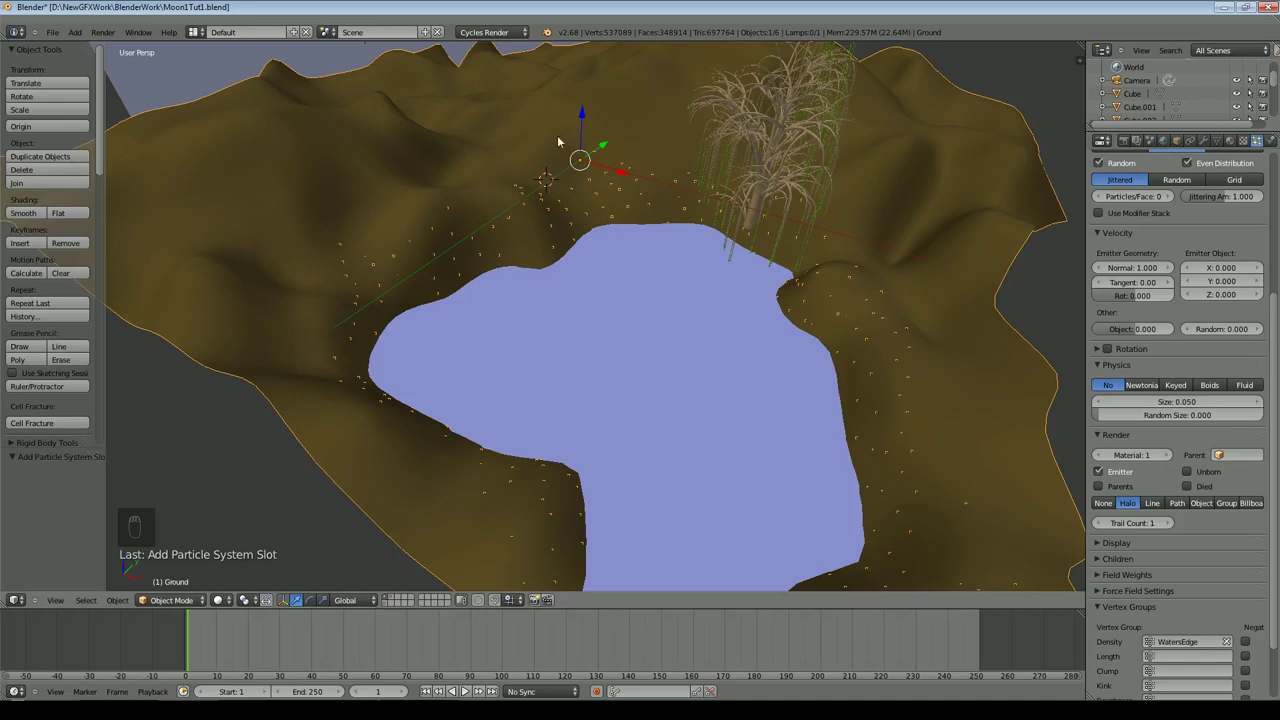
Step: Render the particles as RockGroup with Rotation and Pick Random enabled and a random size of 1
{"action": "middle_click_drag", "start_coordinate": [962, 404], "coordinate": [905, 320]}
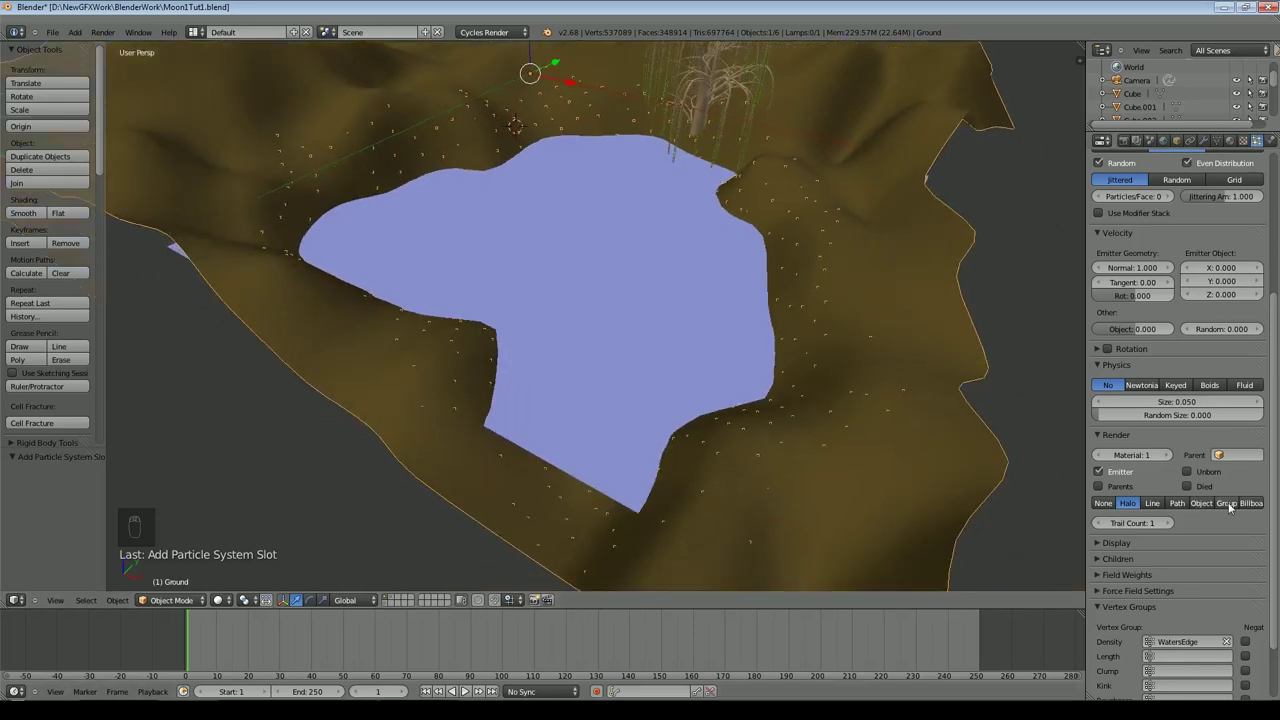
{"action": "left_click", "coordinate": [1228, 504]}
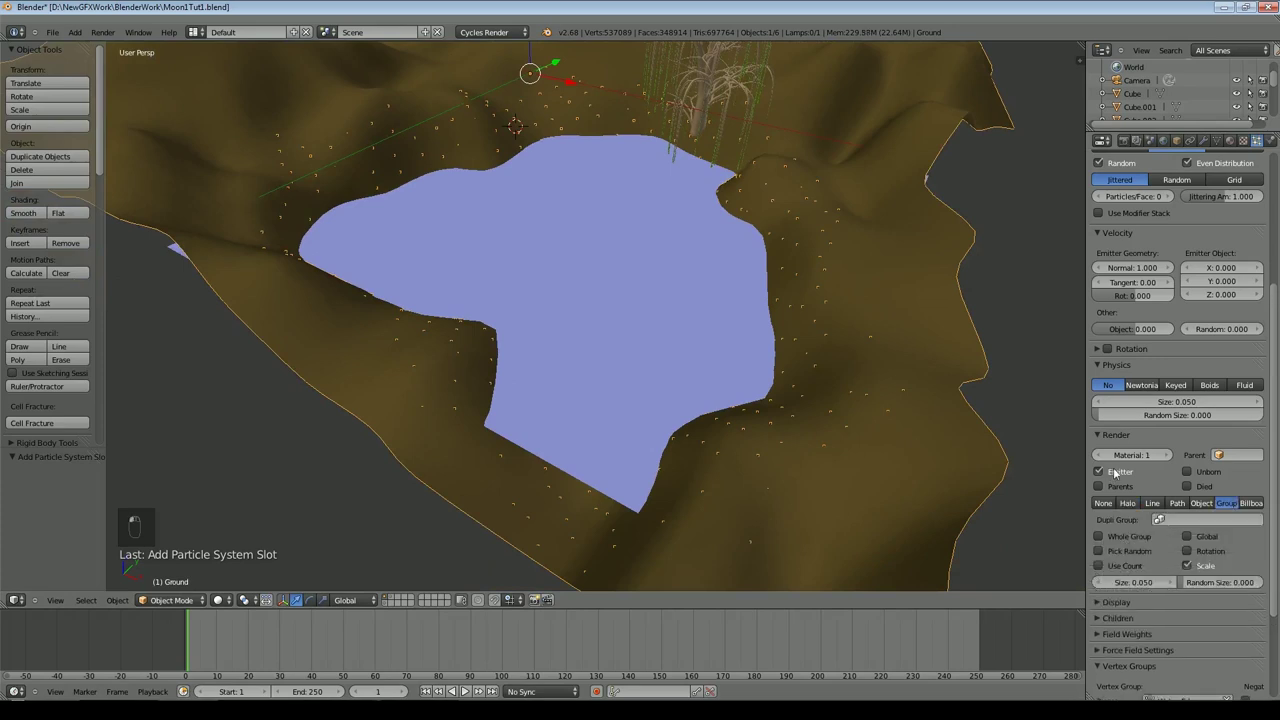
{"action": "left_click", "coordinate": [1205, 520]}
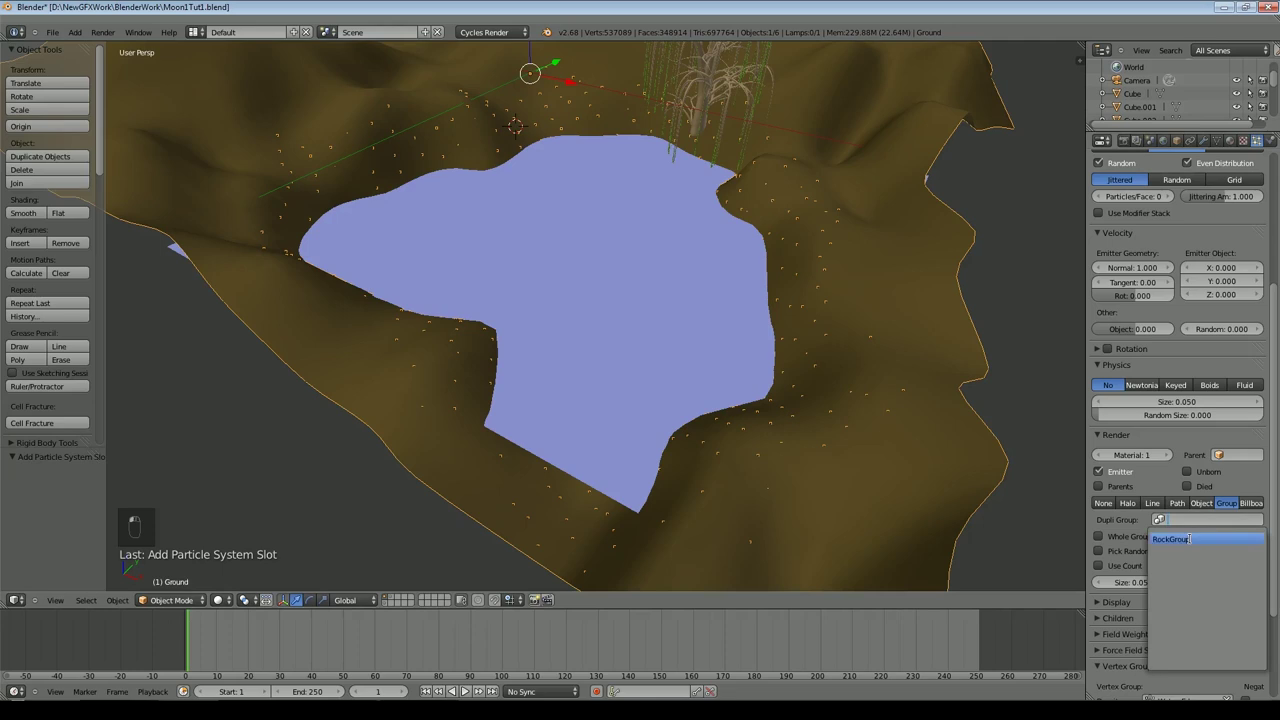
{"action": "left_click", "coordinate": [1190, 540]}
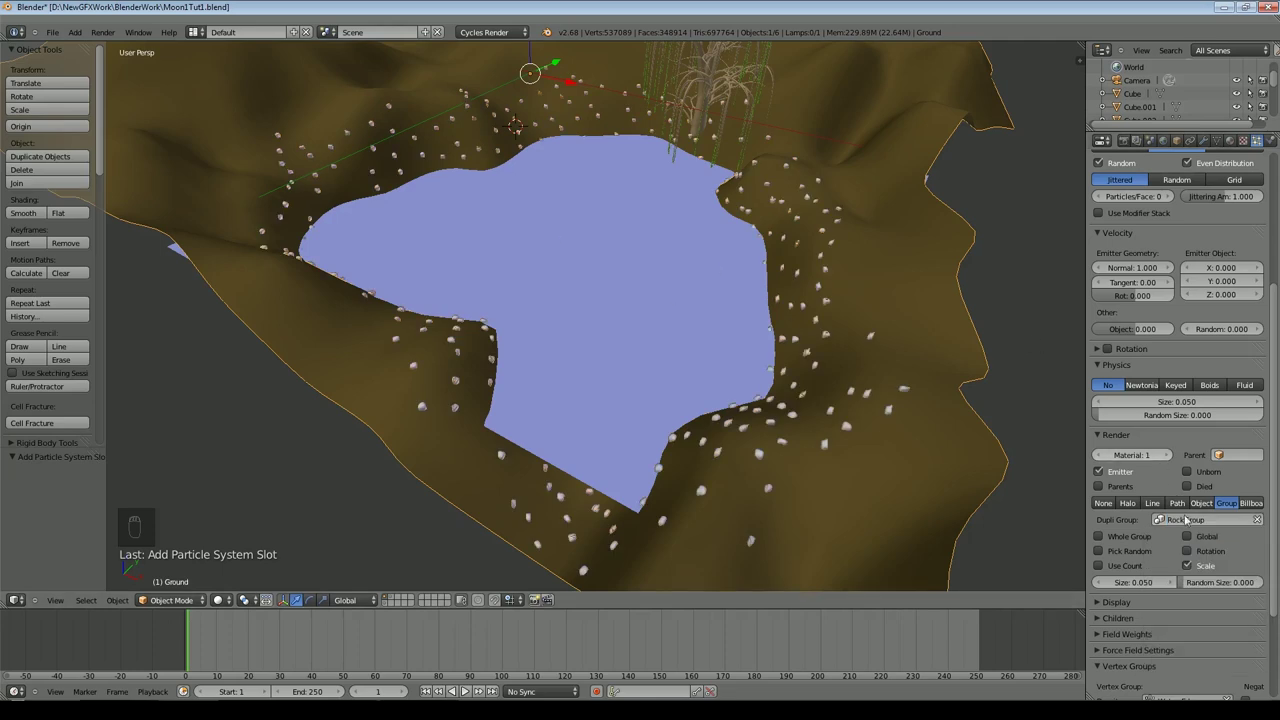
{"action": "left_click", "coordinate": [1205, 552]}
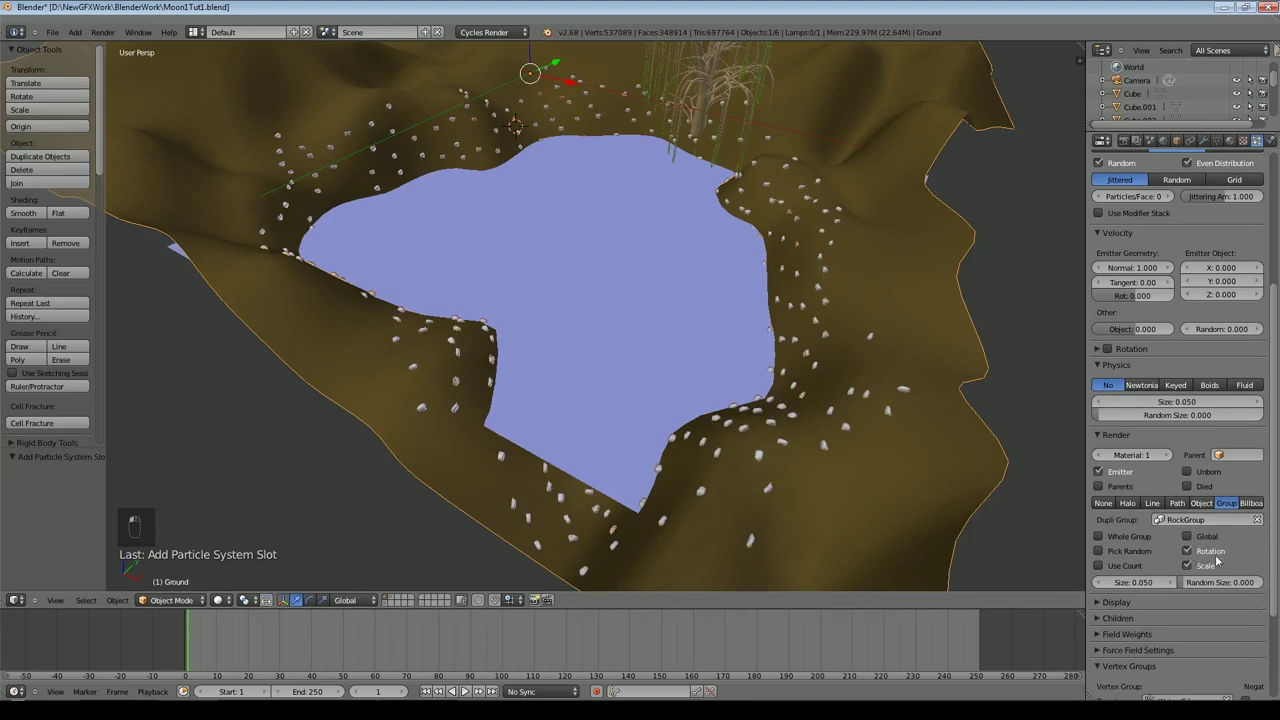
{"action": "left_click", "coordinate": [1115, 552]}
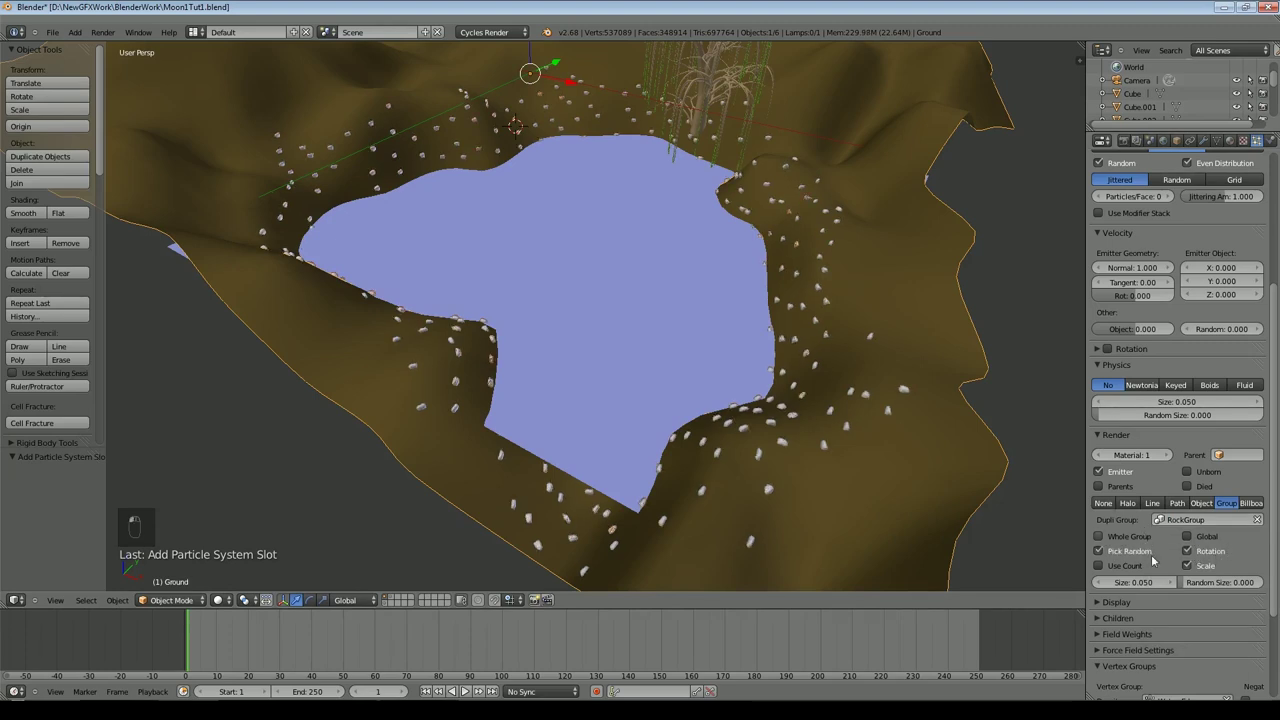
{"action": "left_click_drag", "start_coordinate": [1192, 585], "coordinate": [1262, 585]}
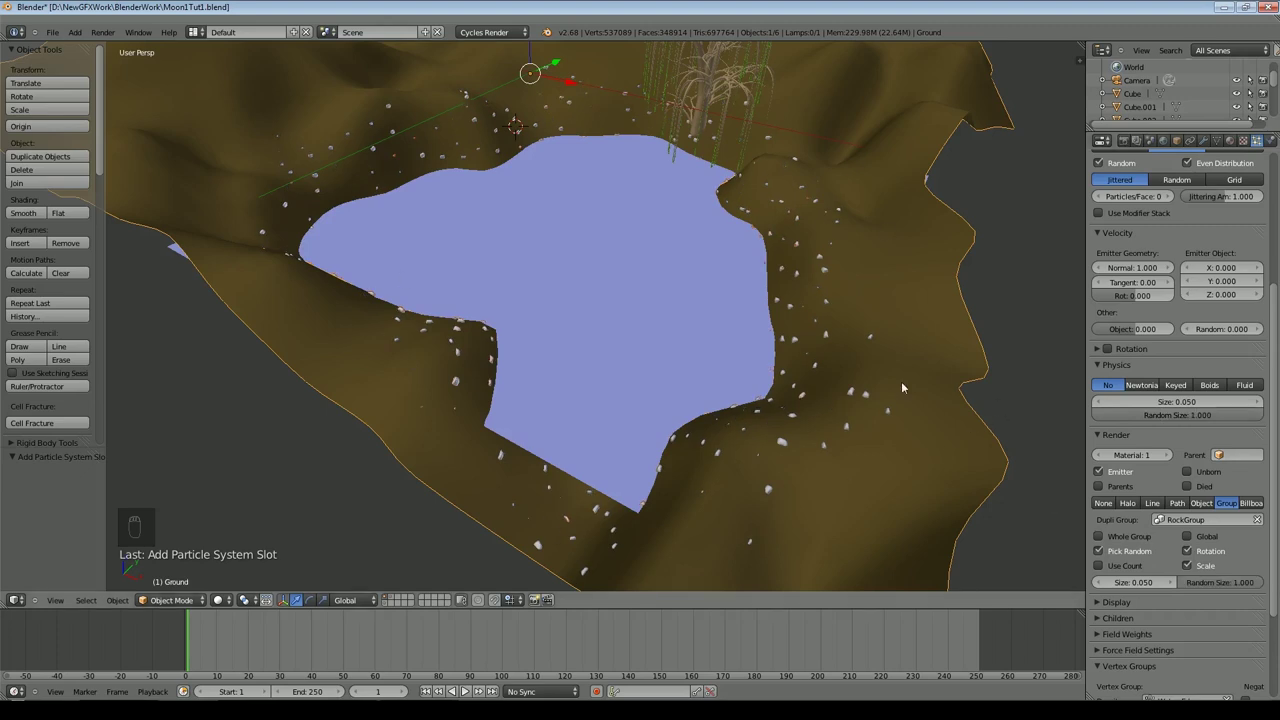
{"action": "scroll", "coordinate": [1200, 375], "scroll_direction": "up", "scroll_amount": 4}
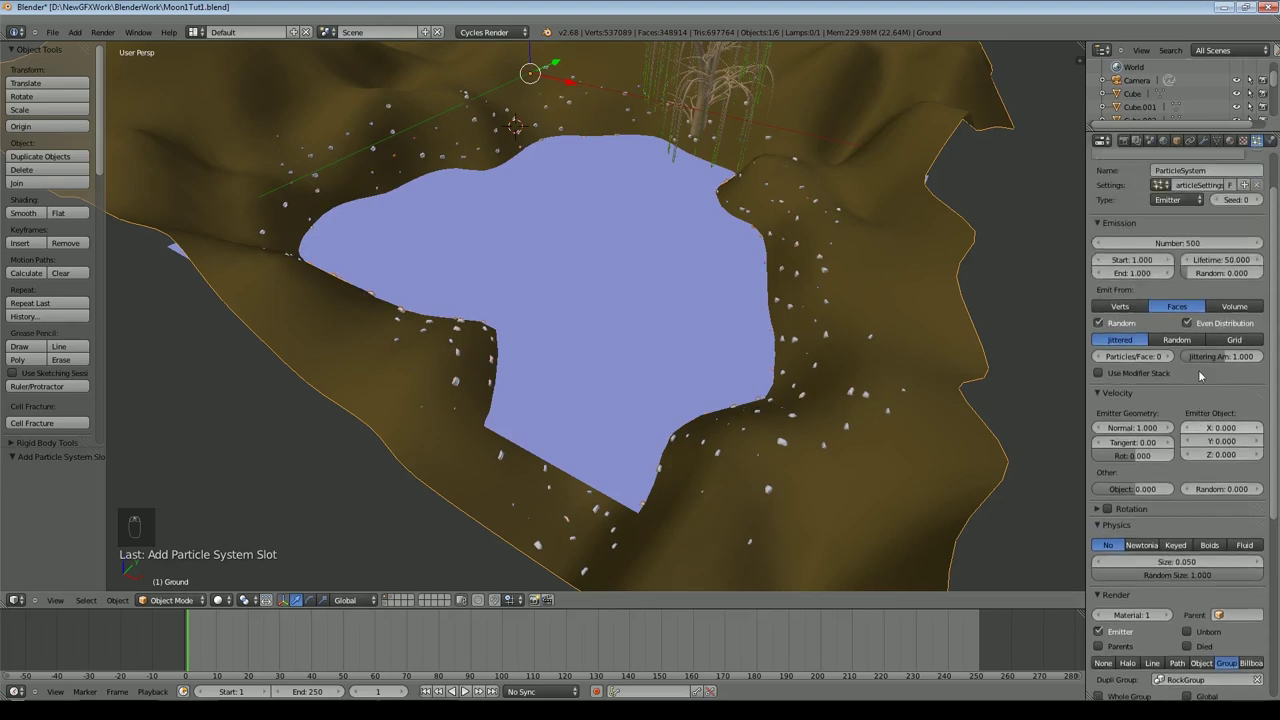
Step: Enable Use Modifier Stack for the rock particles and keep them emitting from the ground's faces
{"action": "scroll", "coordinate": [1200, 375], "scroll_direction": "up", "scroll_amount": 2}
{"action": "left_click", "coordinate": [1100, 427]}
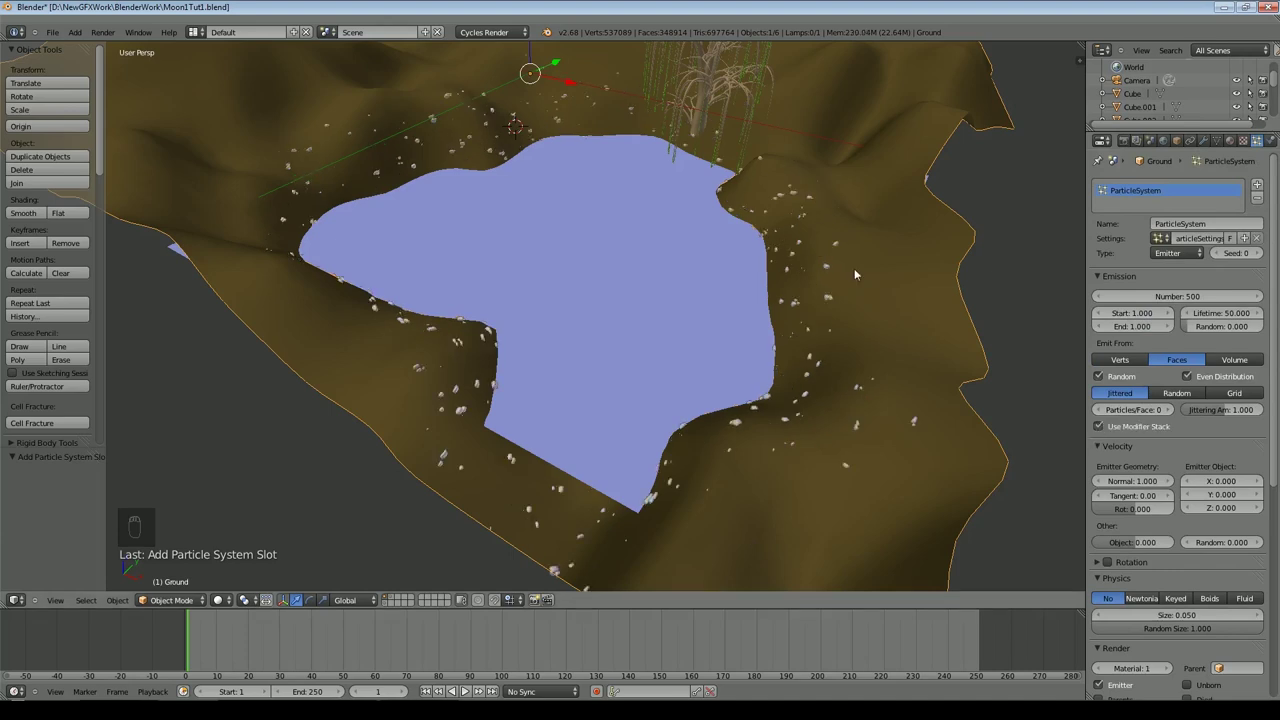
{"action": "left_click", "coordinate": [1100, 426]}
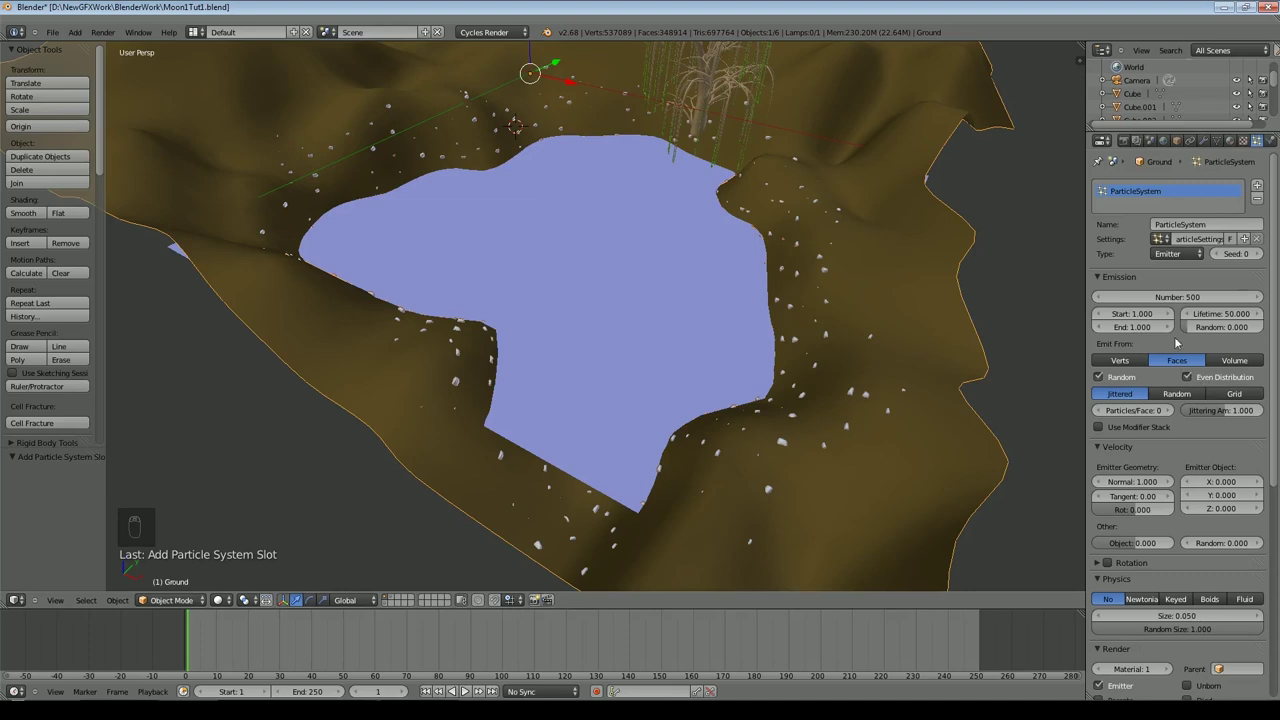
{"action": "left_click", "coordinate": [1120, 360]}
{"action": "left_click", "coordinate": [1170, 358]}
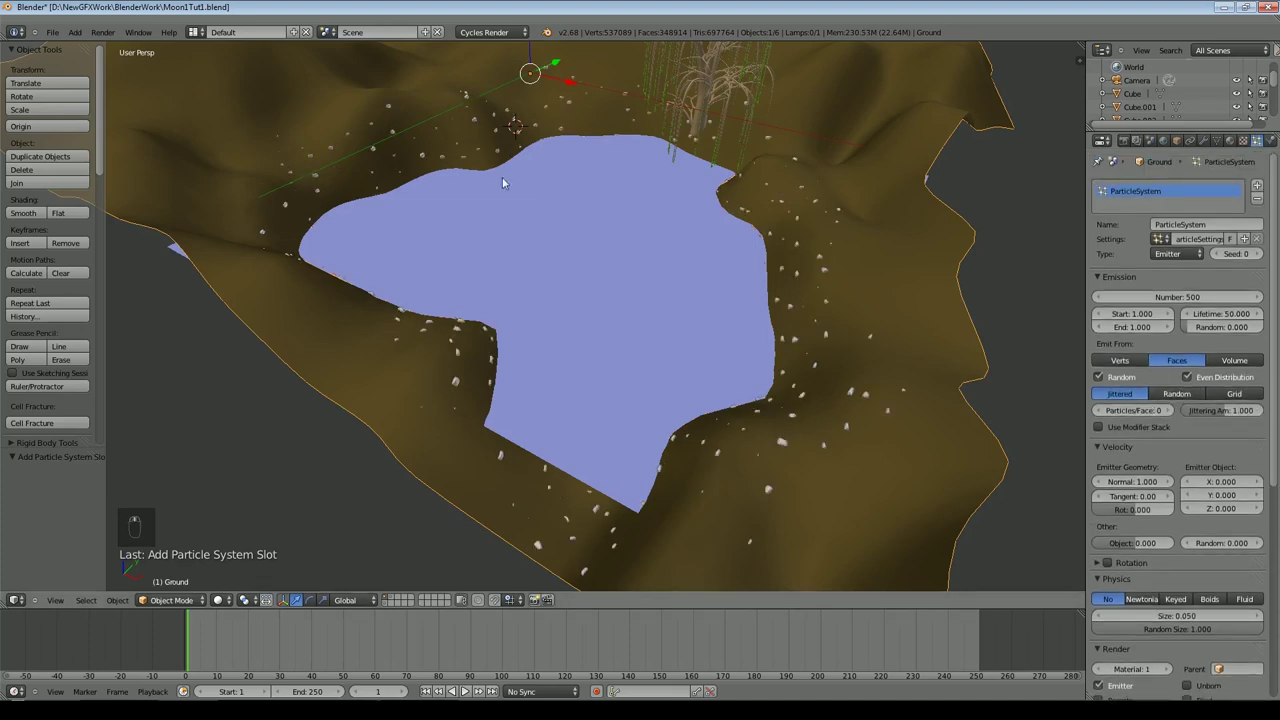
{"action": "scroll", "coordinate": [1145, 387], "scroll_direction": "down", "scroll_amount": 2}
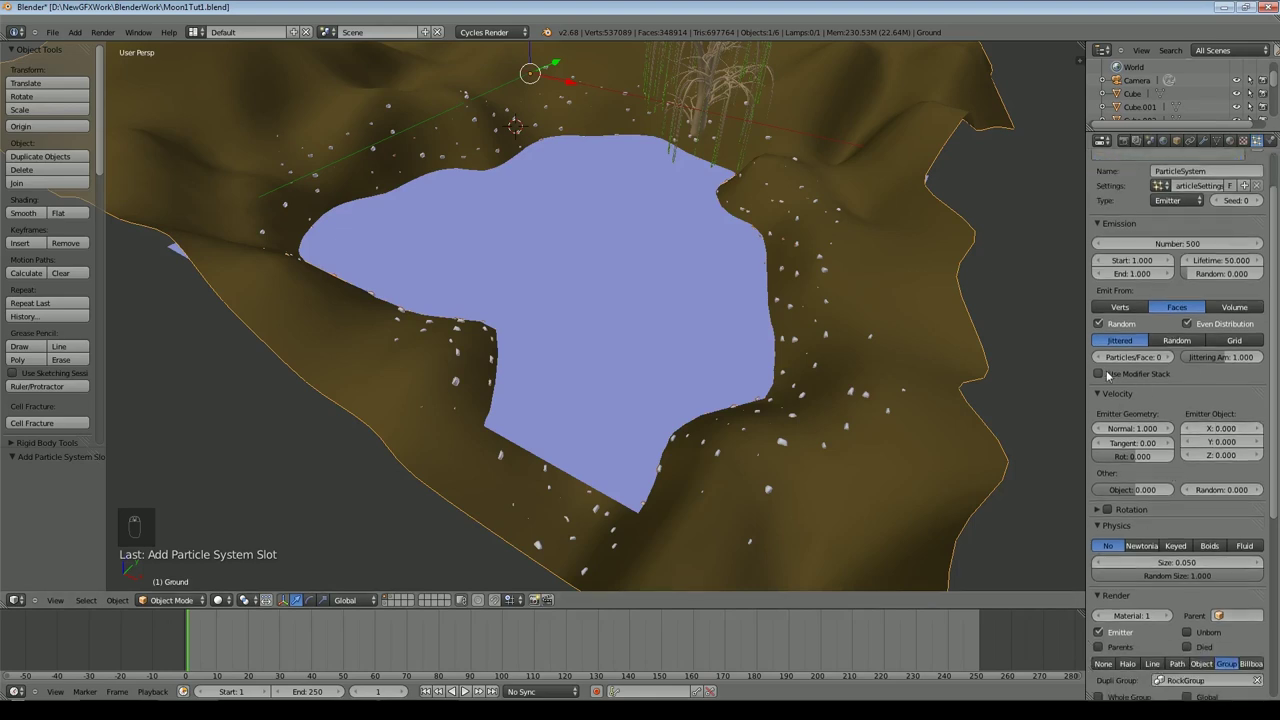
{"action": "left_click", "coordinate": [1107, 374]}
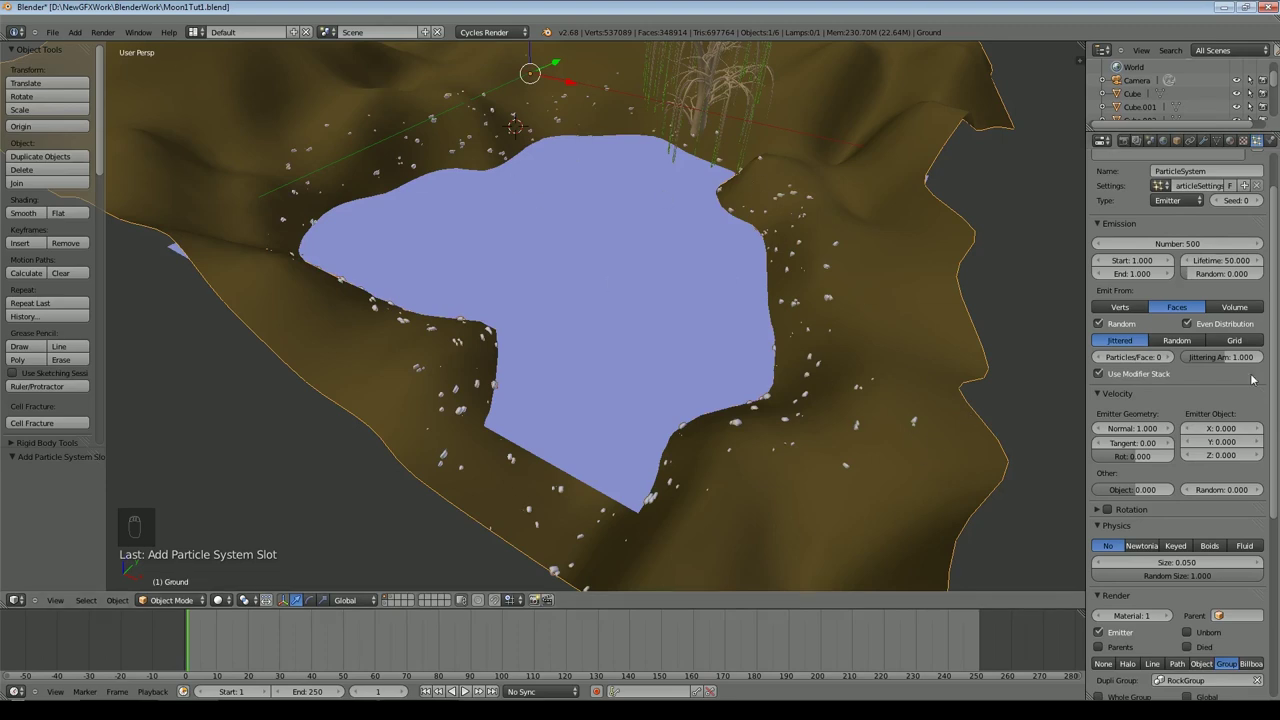
Step: Raise the particle jittering amount to about 1.638 and set the seed to 5, checking the rock distribution through the camera
{"action": "left_click_drag", "start_coordinate": [1224, 357], "coordinate": [1256, 358]}
{"action": "left_click", "coordinate": [1258, 200]}
{"action": "left_click", "coordinate": [1258, 200]}
{"action": "key", "text": "KP_0"}
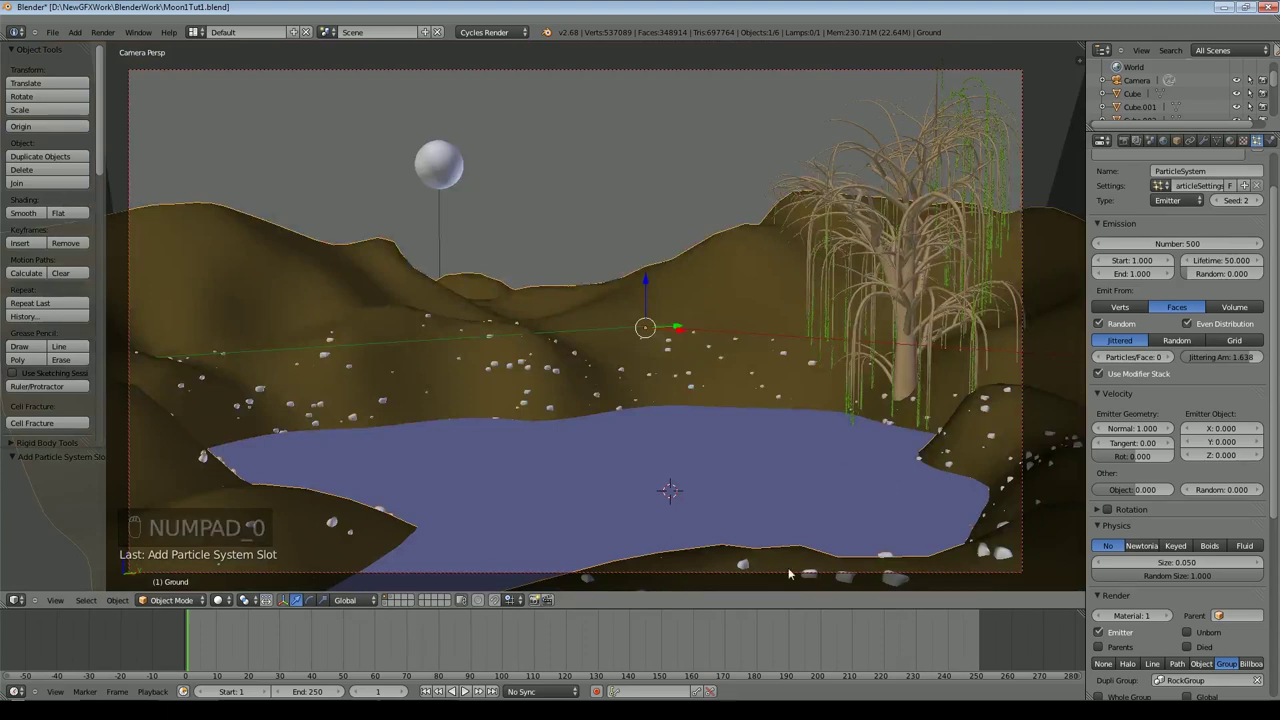
{"action": "left_click", "coordinate": [1258, 201]}
{"action": "left_click", "coordinate": [1258, 201]}
{"action": "left_click", "coordinate": [1258, 201]}
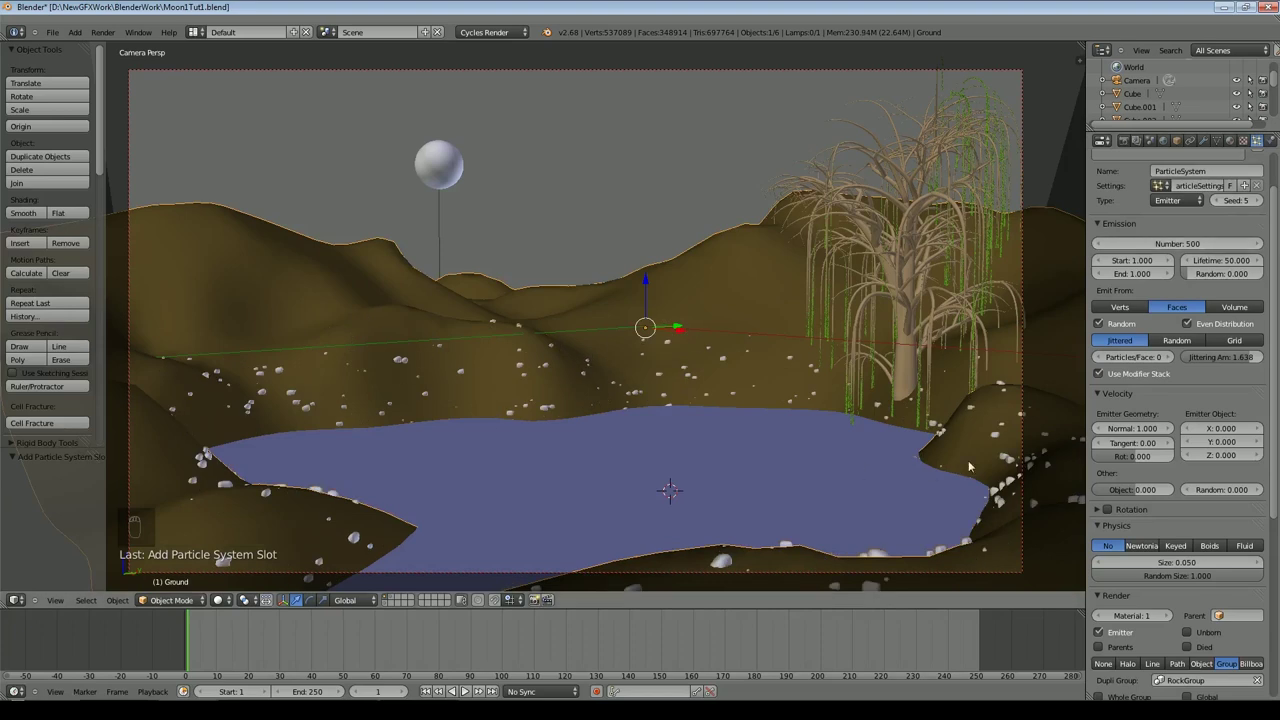
Step: Enable particle rotation with Normal initial orientation, random about 0.722, phase about 0.569 and random phase about 0.940
{"action": "scroll", "coordinate": [968, 466], "scroll_direction": "down", "scroll_amount": 3}
{"action": "scroll", "coordinate": [830, 374], "scroll_direction": "up", "scroll_amount": 1}
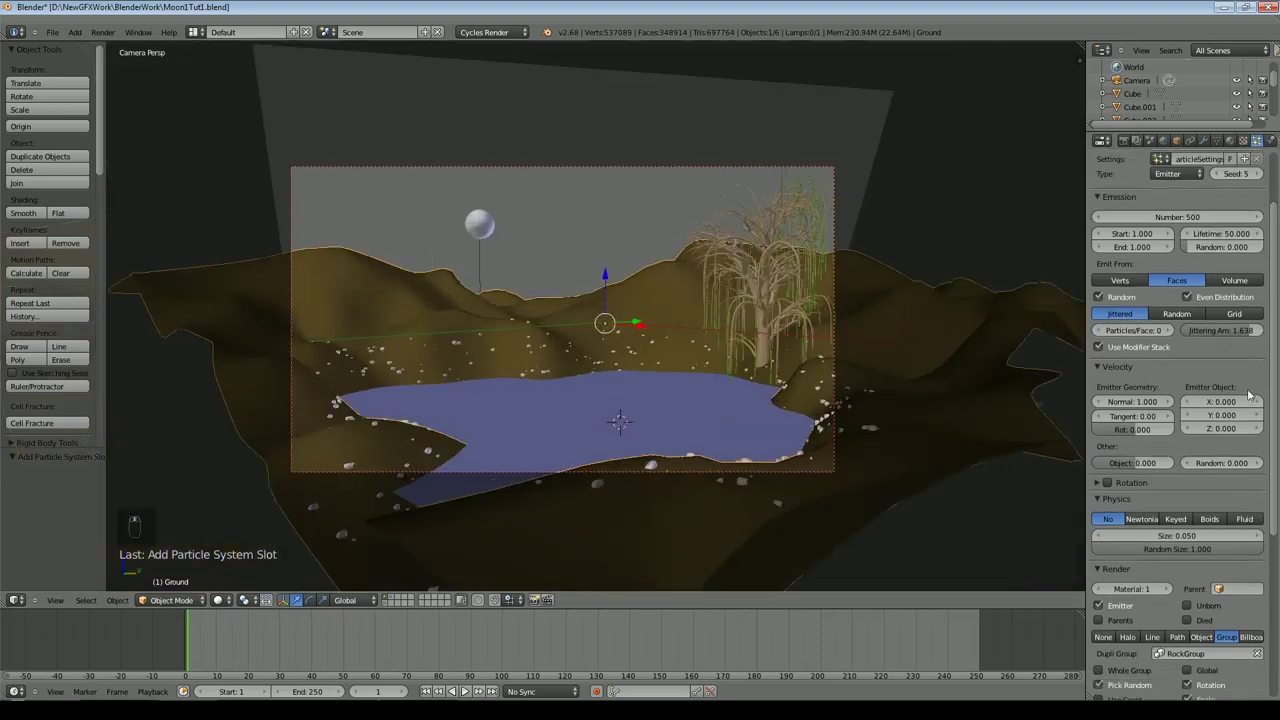
{"action": "scroll", "coordinate": [1248, 395], "scroll_direction": "down", "scroll_amount": 2}
{"action": "scroll", "coordinate": [1142, 380], "scroll_direction": "down", "scroll_amount": 1}
{"action": "left_click", "coordinate": [1107, 402]}
{"action": "left_click", "coordinate": [1098, 402]}
{"action": "scroll", "coordinate": [1138, 469], "scroll_direction": "up", "scroll_amount": 1}
{"action": "left_click", "coordinate": [1140, 469]}
{"action": "left_click", "coordinate": [1135, 443]}
{"action": "left_click_drag", "start_coordinate": [1192, 484], "coordinate": [1240, 466]}
{"action": "left_click_drag", "start_coordinate": [1109, 488], "coordinate": [1162, 488]}
{"action": "scroll", "coordinate": [734, 390], "scroll_direction": "up", "scroll_amount": 2}
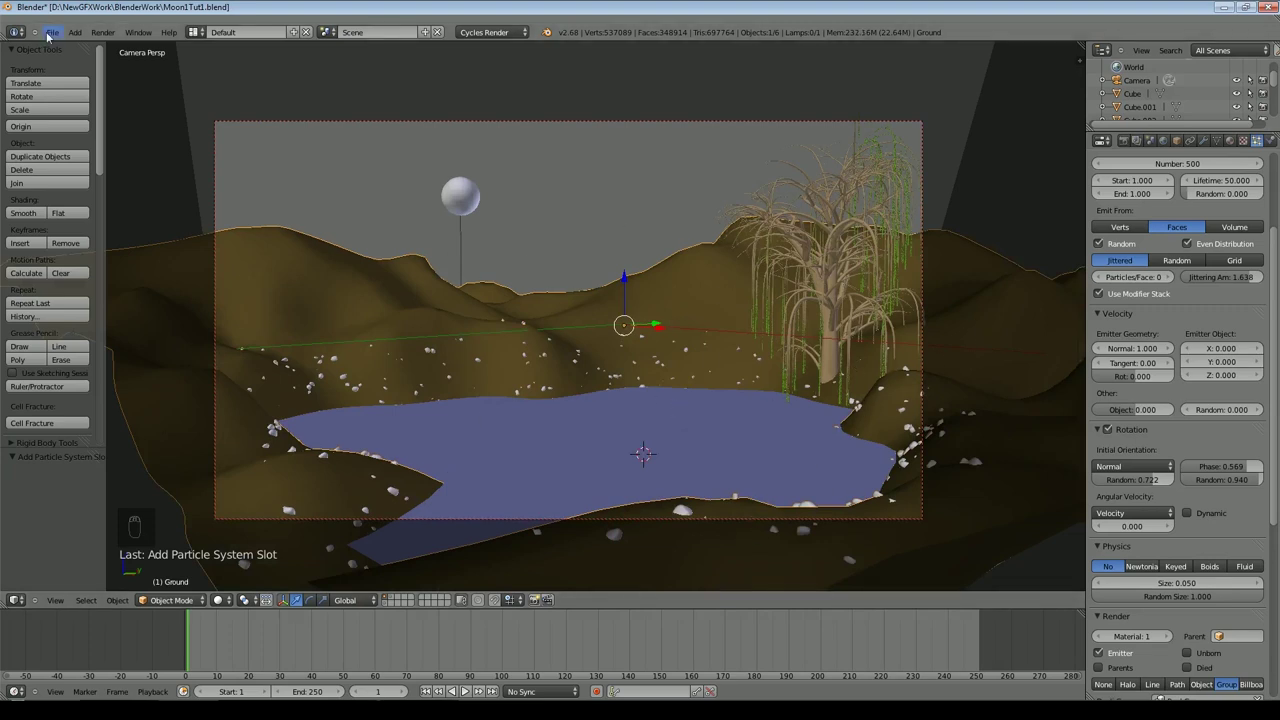
Step: Save the file and preview the camera view with rendered shading
{"action": "left_click", "coordinate": [52, 32]}
{"action": "left_click", "coordinate": [70, 117]}
{"action": "left_click", "coordinate": [220, 600]}
{"action": "left_click", "coordinate": [238, 509]}
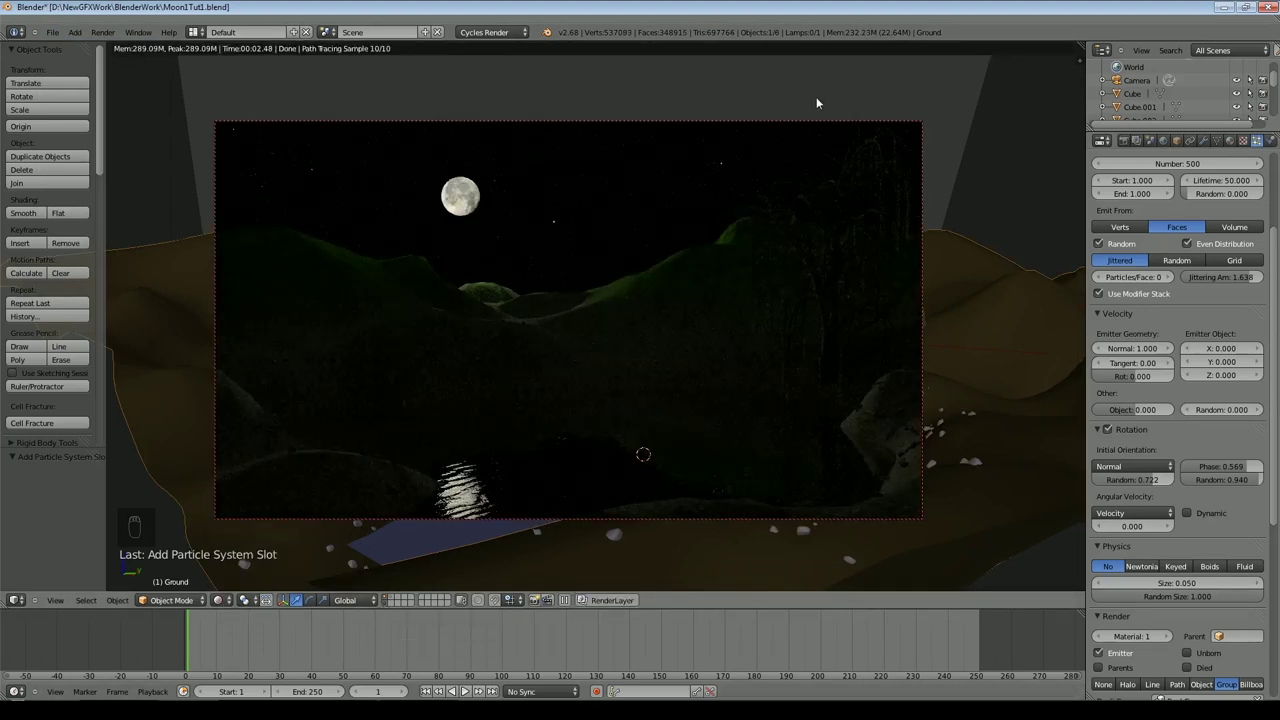
Step: Set the key light plane's emission strength to 0.6, check the rendered preview and return the viewport to solid shading
{"action": "key", "text": "KP_0"}
{"action": "right_click", "coordinate": [608, 100]}
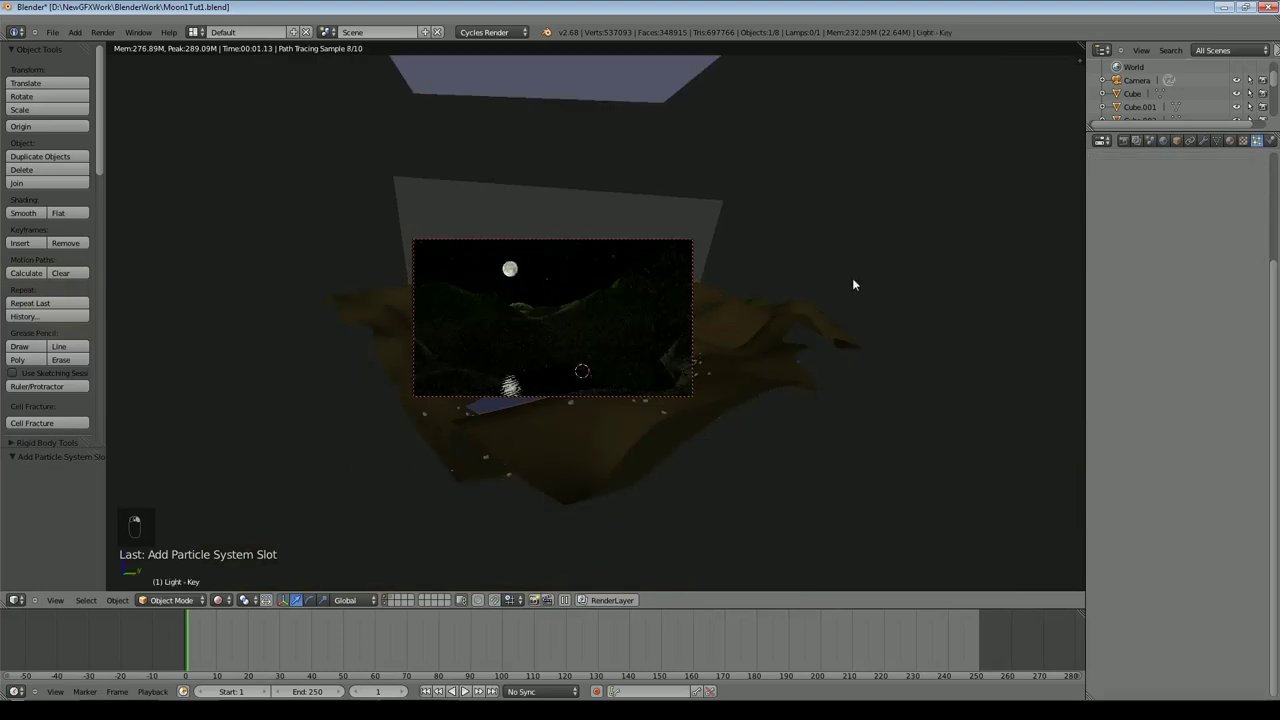
{"action": "scroll", "coordinate": [852, 278], "scroll_direction": "up", "scroll_amount": 6}
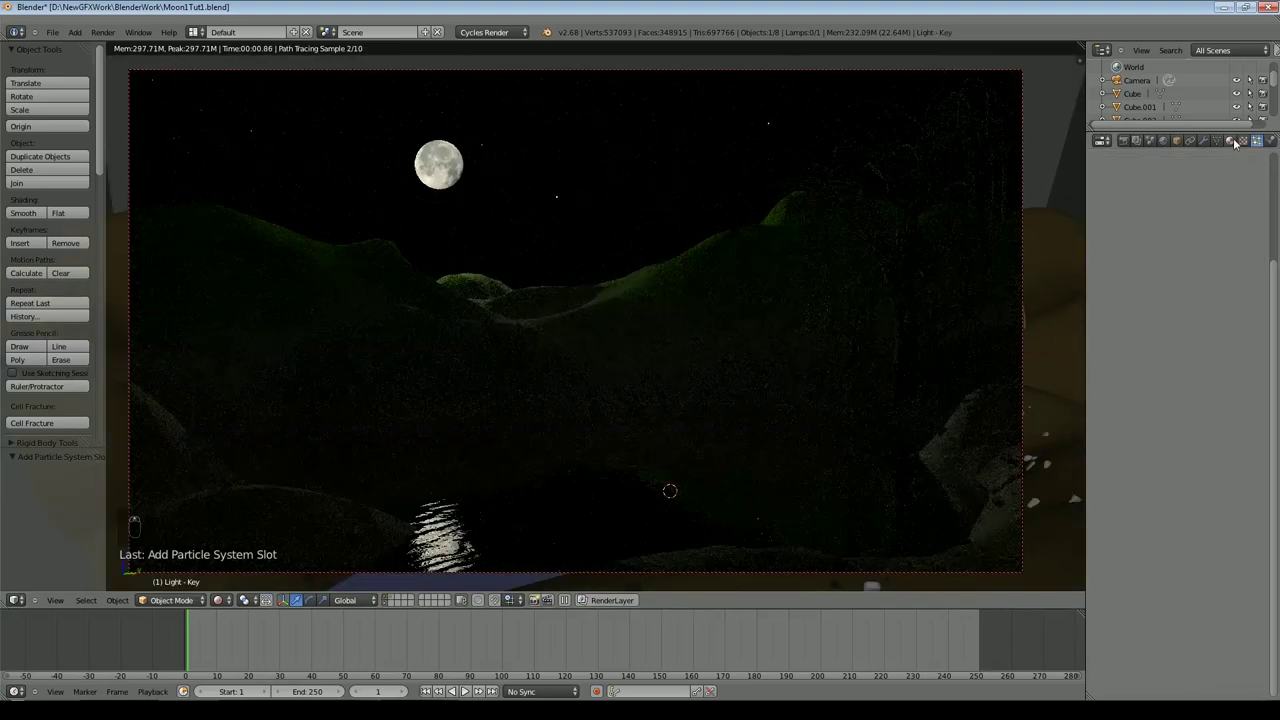
{"action": "left_click", "coordinate": [1230, 140]}
{"action": "left_click", "coordinate": [1209, 309]}
{"action": "type", "text": "0.6"}
{"action": "key", "text": "Return"}
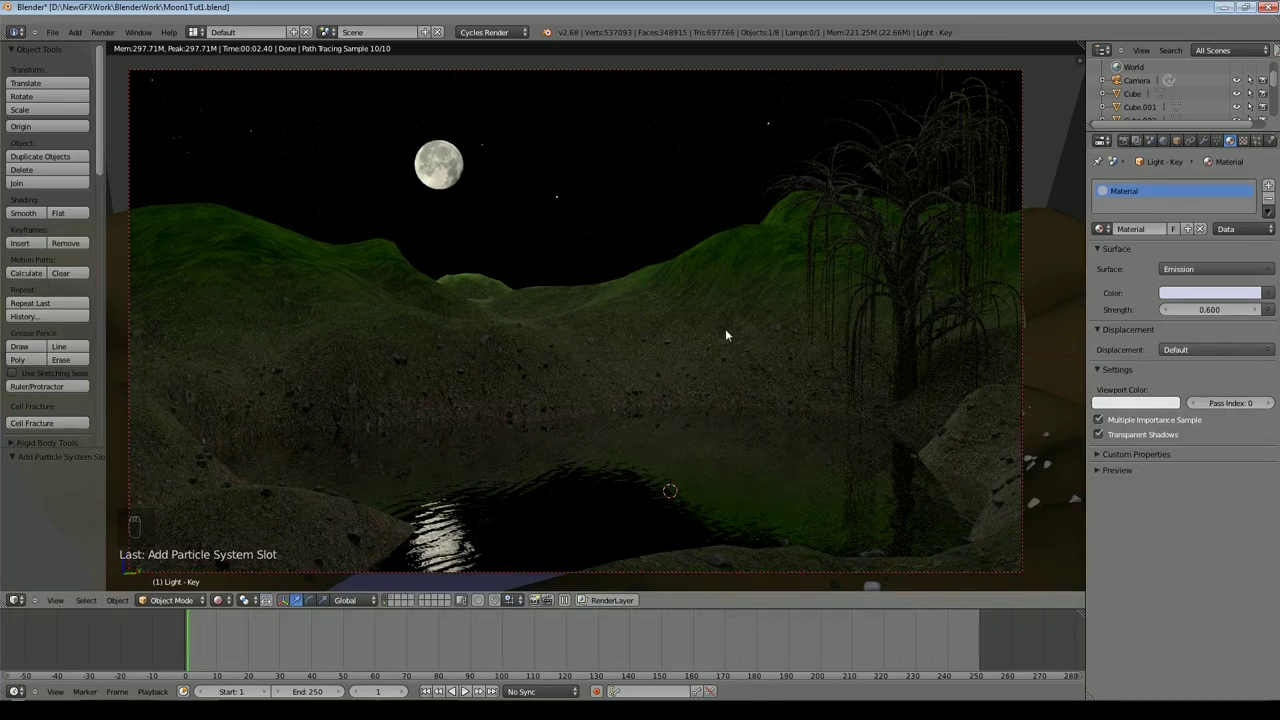
{"action": "key", "text": "shift+z"}
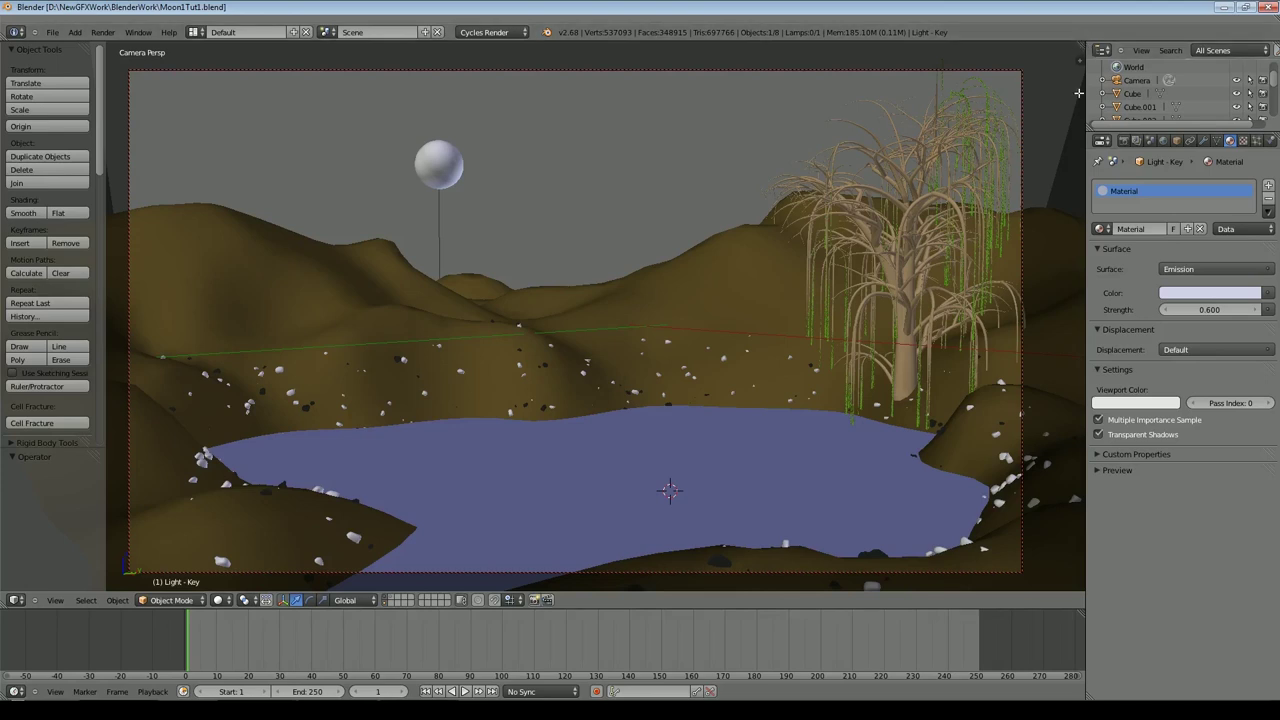
Step: Split off a node editor above the 3D view and set the moon material's pass index to 1
{"action": "left_click_drag", "start_coordinate": [1080, 45], "coordinate": [85, 258]}
{"action": "key", "text": "shift+F3"}
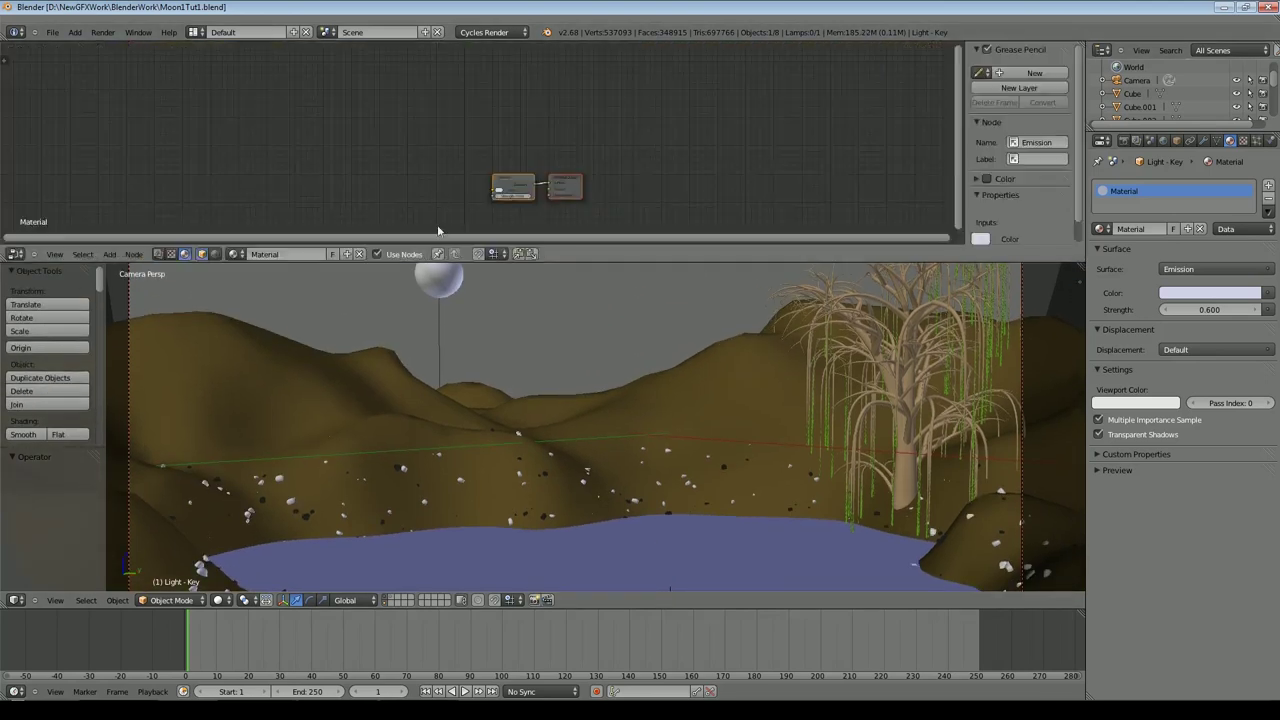
{"action": "right_click", "coordinate": [447, 287]}
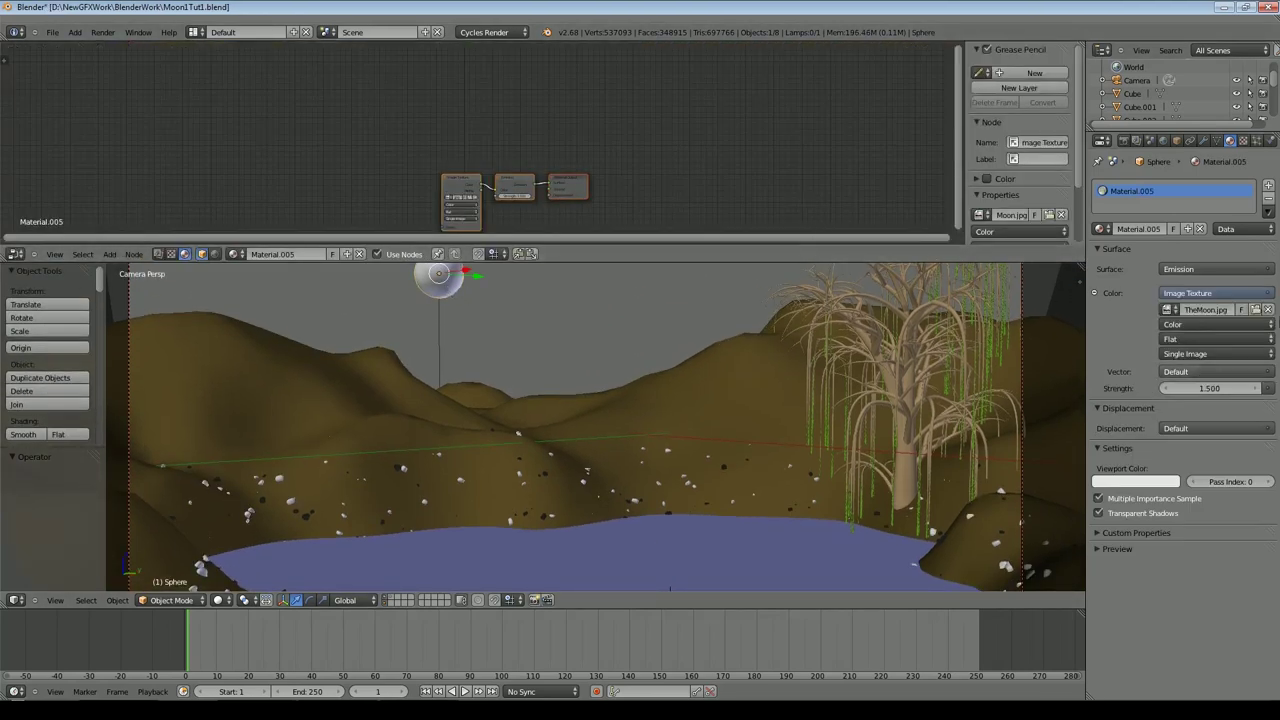
{"action": "left_click", "coordinate": [1268, 481]}
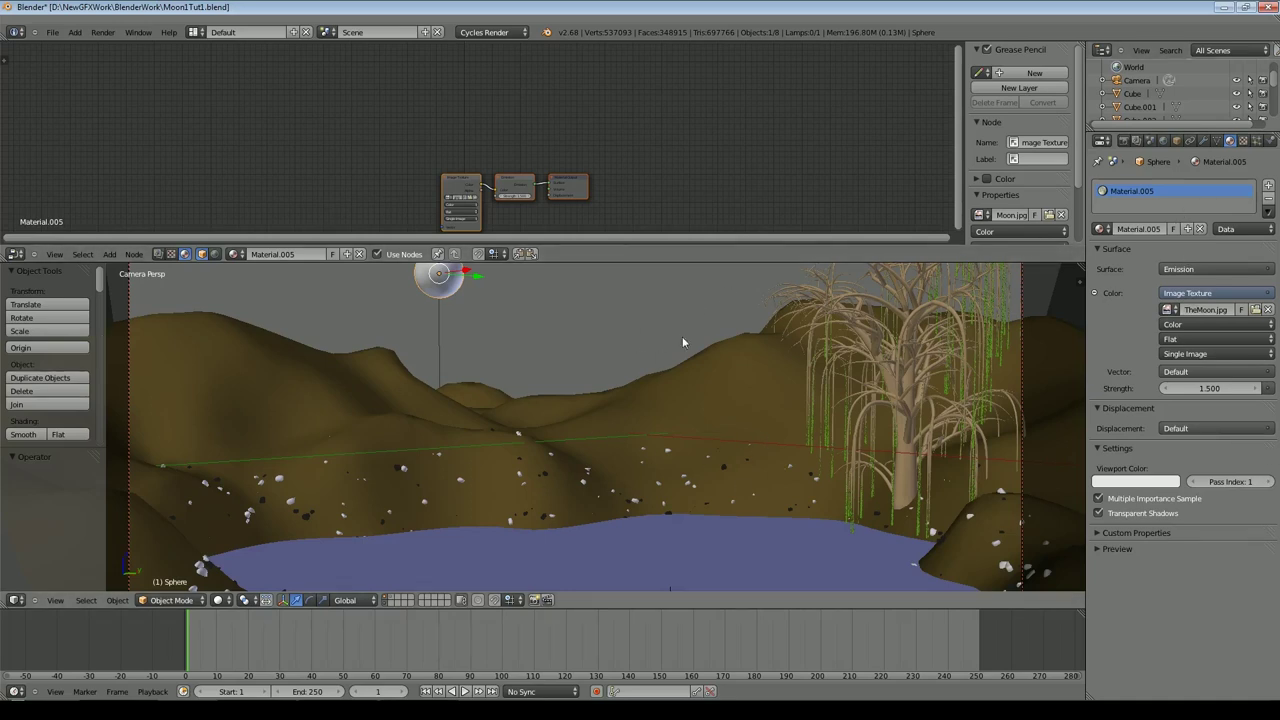
Step: Set the render samples to 25, render the image and inspect the moon up close
{"action": "scroll", "coordinate": [640, 442], "scroll_direction": "down", "scroll_amount": 3}
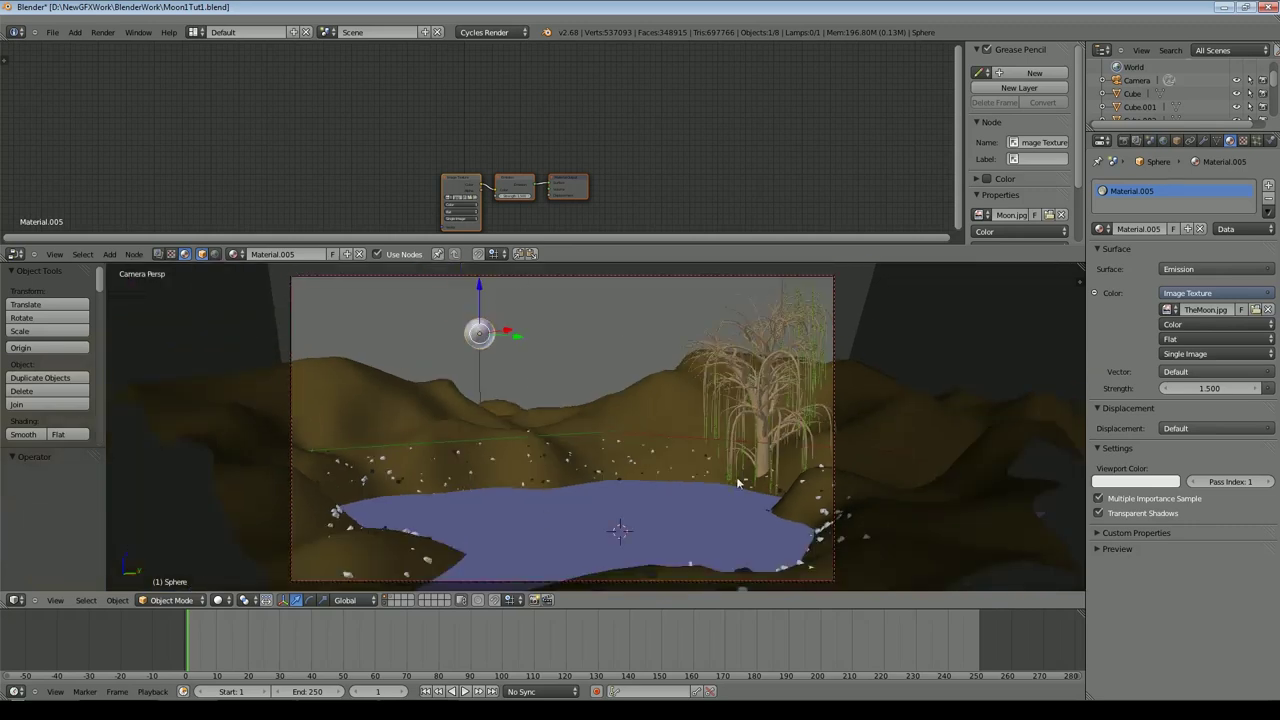
{"action": "left_click", "coordinate": [1123, 141]}
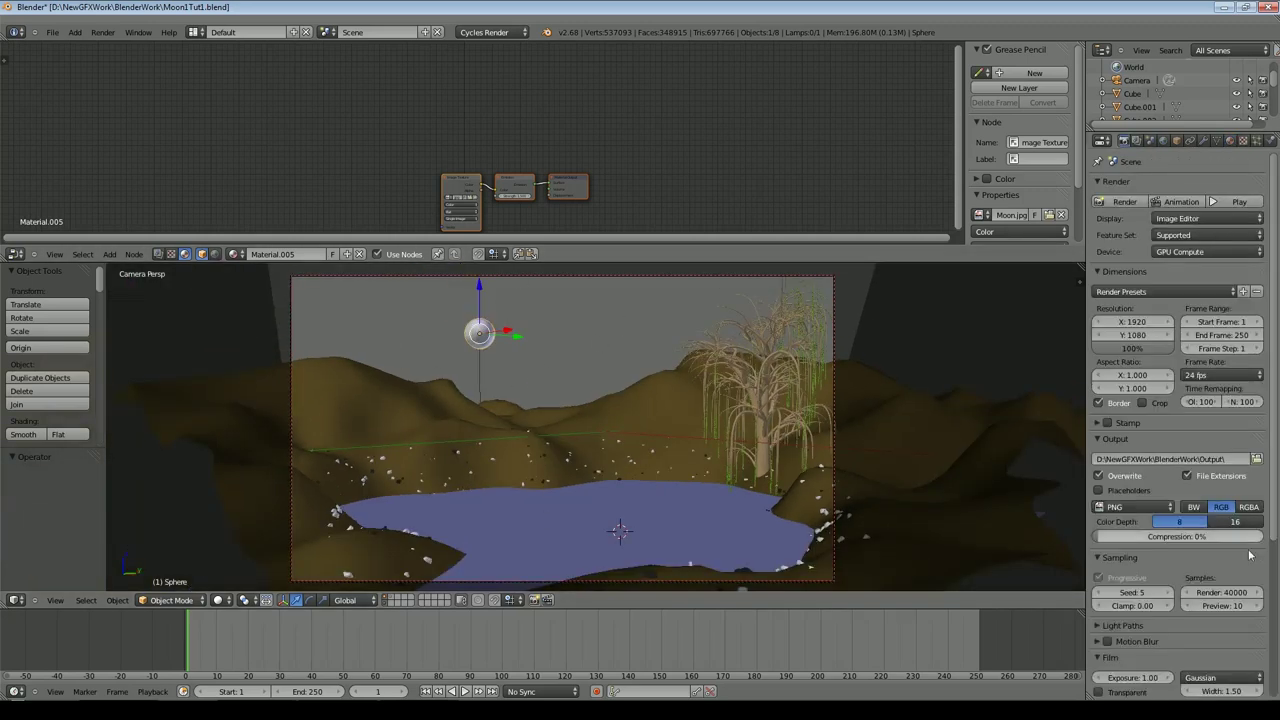
{"action": "left_click", "coordinate": [1222, 592]}
{"action": "type", "text": "25"}
{"action": "key", "text": "Return"}
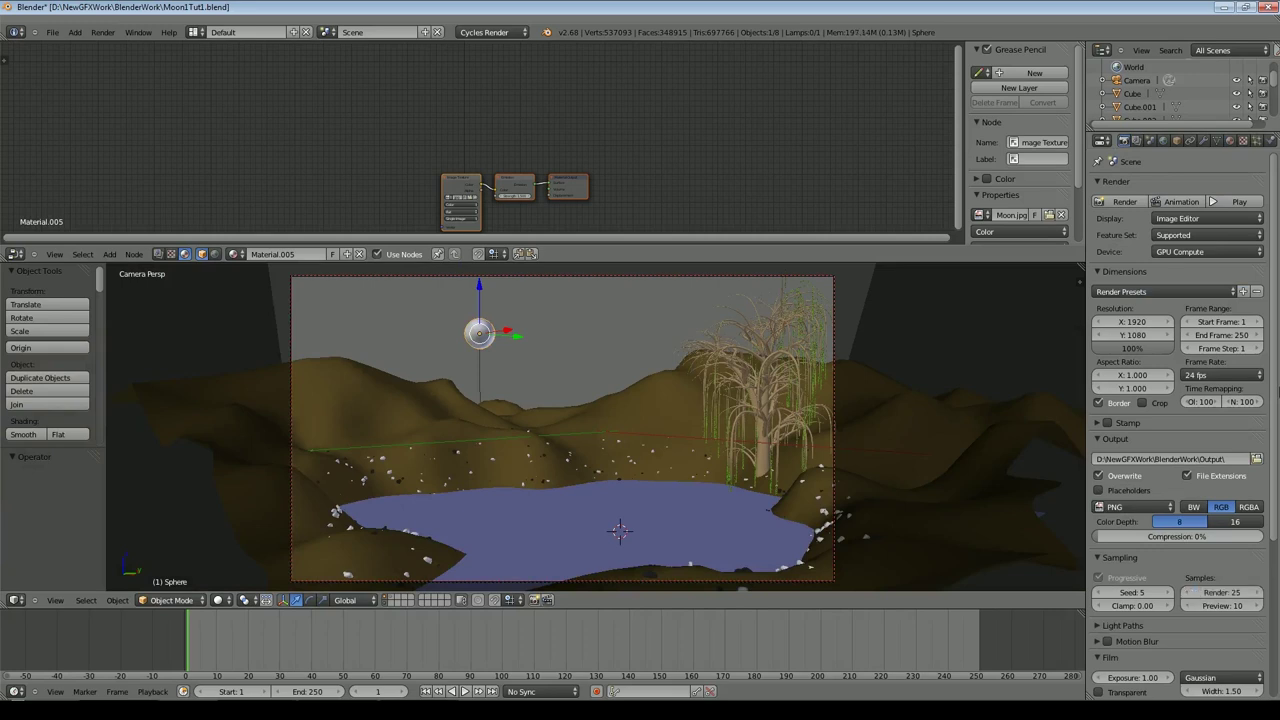
{"action": "left_click", "coordinate": [1124, 202]}
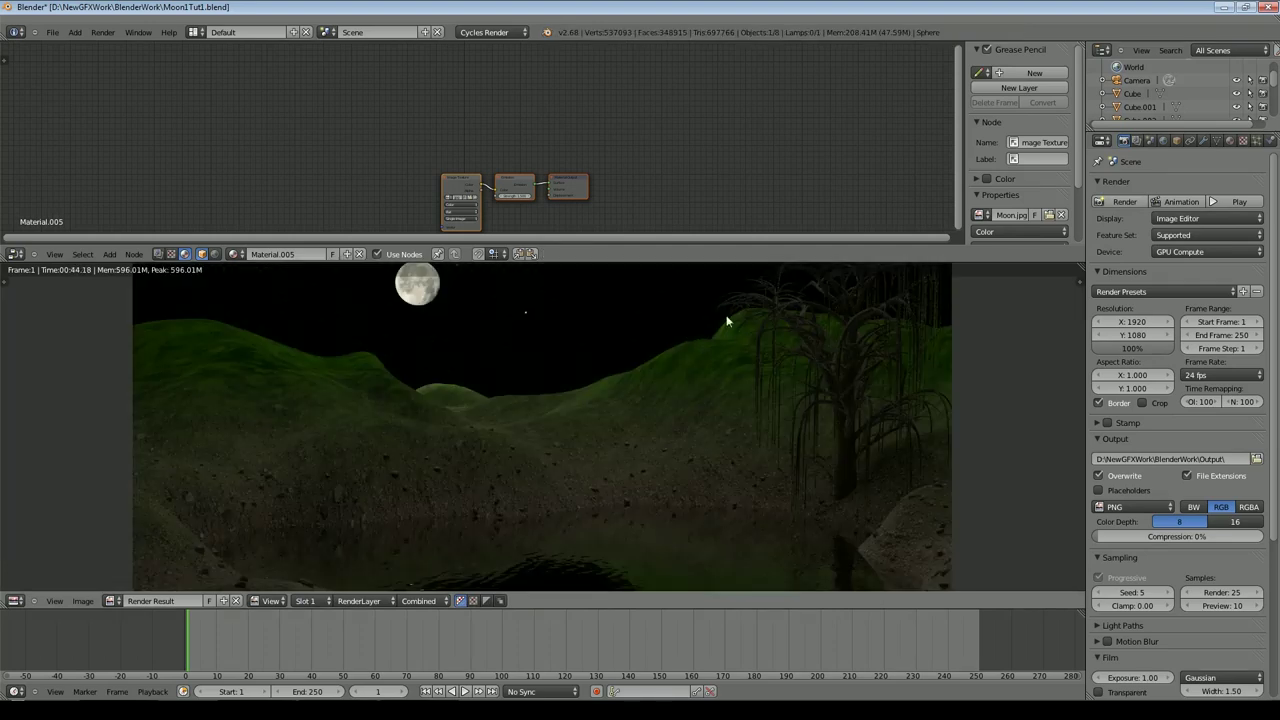
{"action": "middle_click_drag", "start_coordinate": [613, 360], "coordinate": [677, 434]}
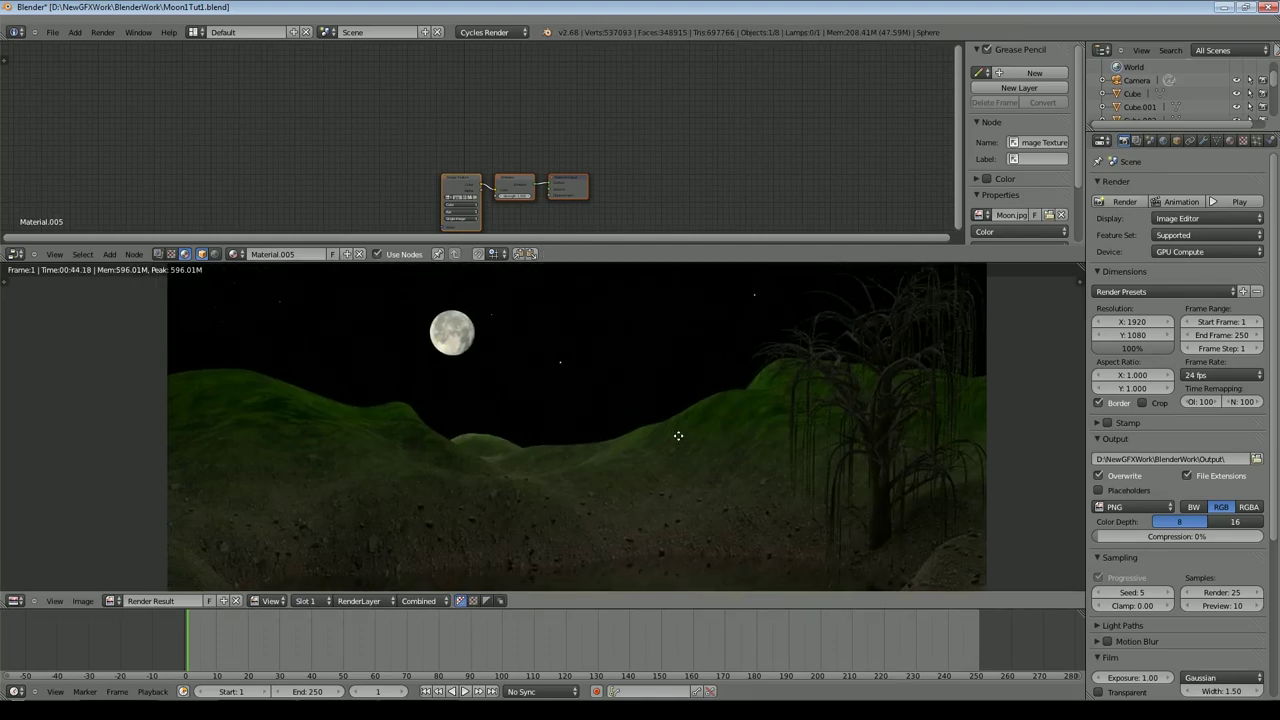
{"action": "scroll", "coordinate": [666, 397], "scroll_direction": "up", "scroll_amount": 5}
{"action": "middle_click_drag", "start_coordinate": [816, 402], "coordinate": [920, 503]}
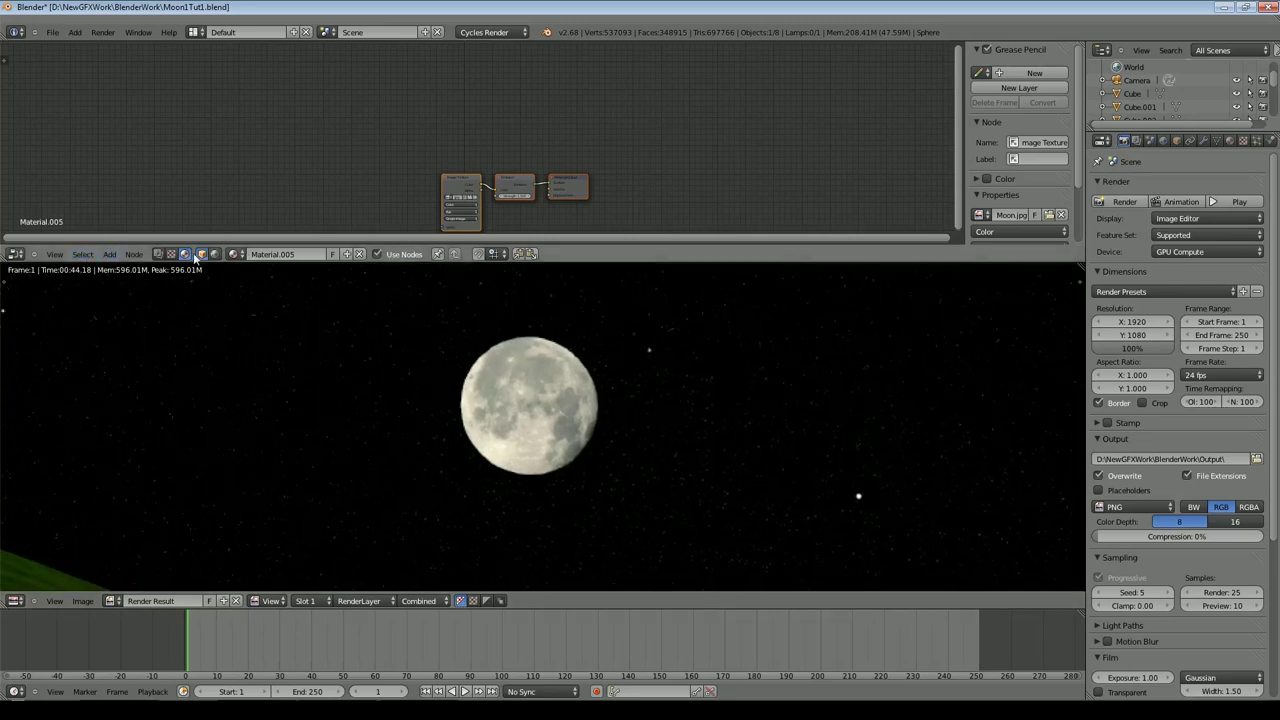
Step: Enable compositing nodes for the scene and spread the Render Layers and Composite nodes far apart
{"action": "left_click", "coordinate": [158, 254]}
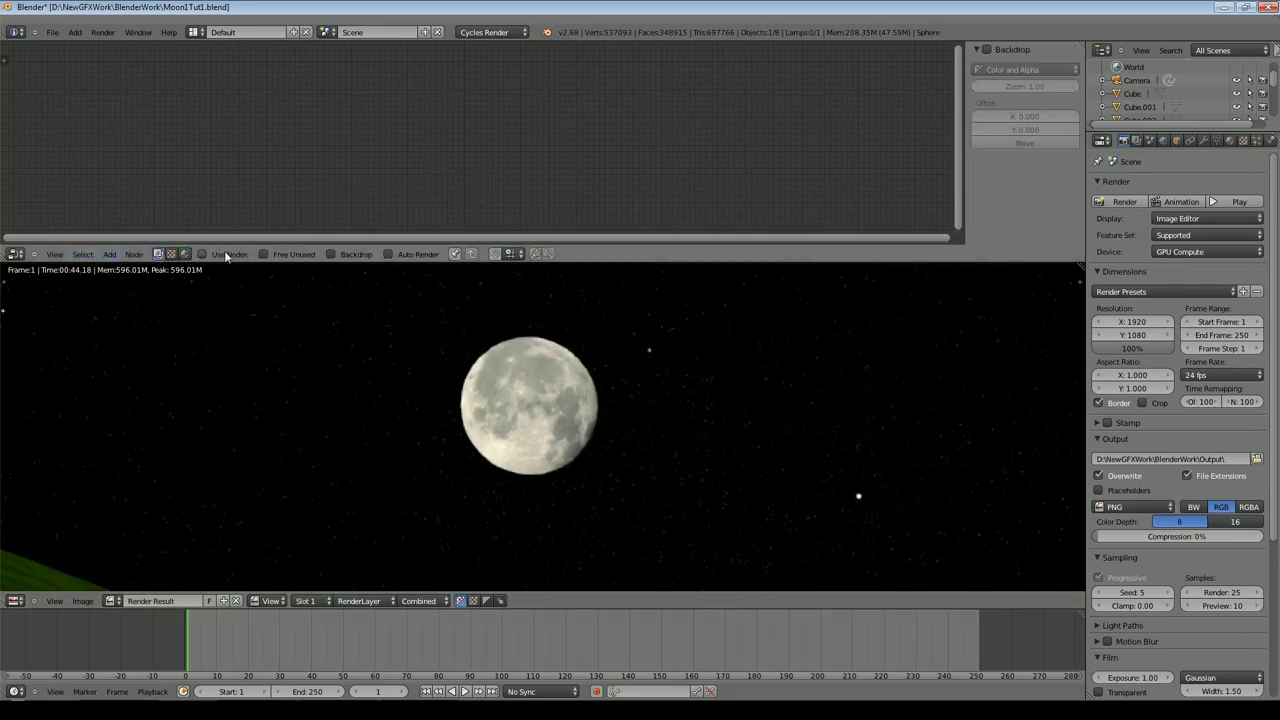
{"action": "left_click", "coordinate": [226, 256]}
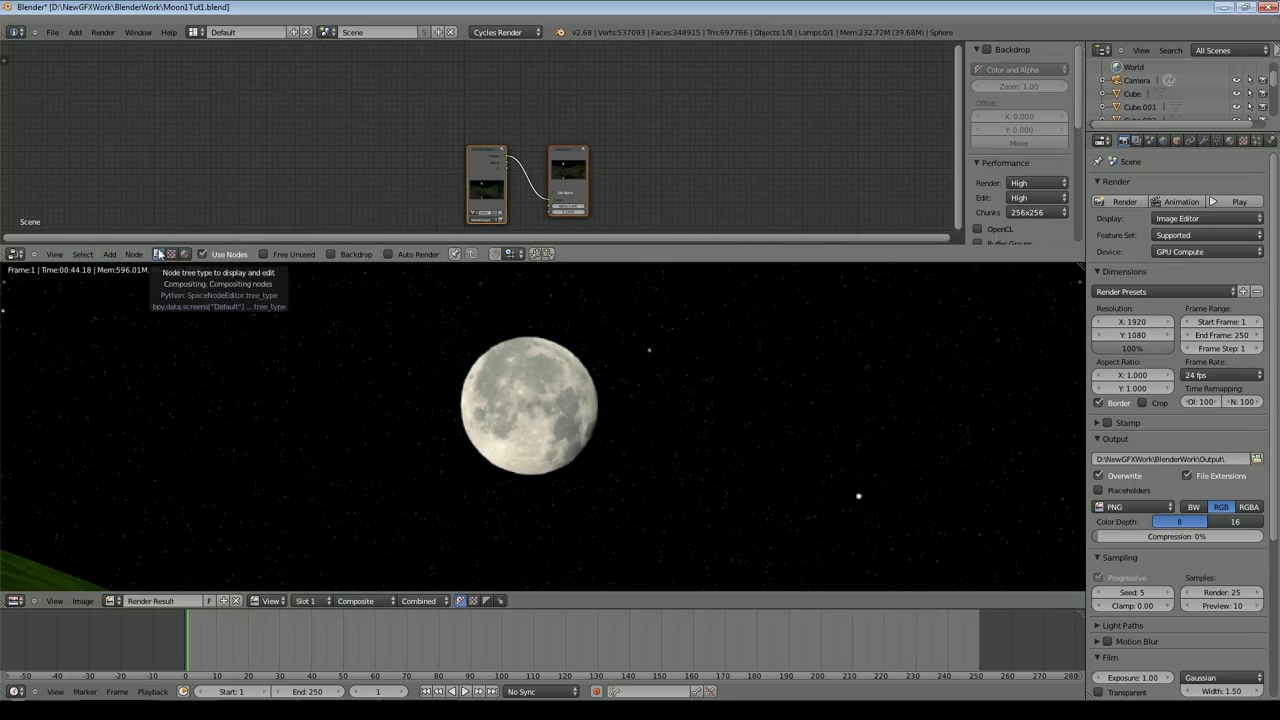
{"action": "scroll", "coordinate": [651, 126], "scroll_direction": "up", "scroll_amount": 2}
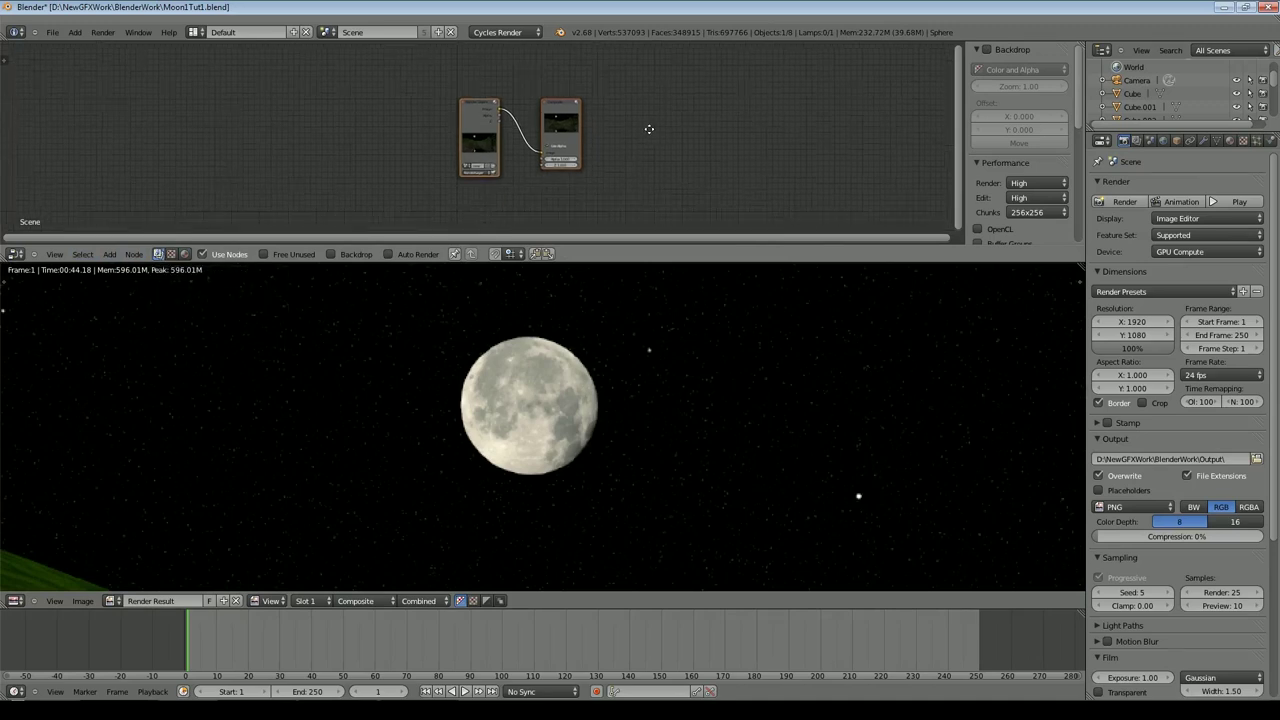
{"action": "left_click_drag", "start_coordinate": [449, 101], "coordinate": [199, 66]}
{"action": "left_click_drag", "start_coordinate": [598, 92], "coordinate": [738, 66]}
Step: Enable the Material Index pass on the render layer
{"action": "left_click", "coordinate": [1136, 141]}
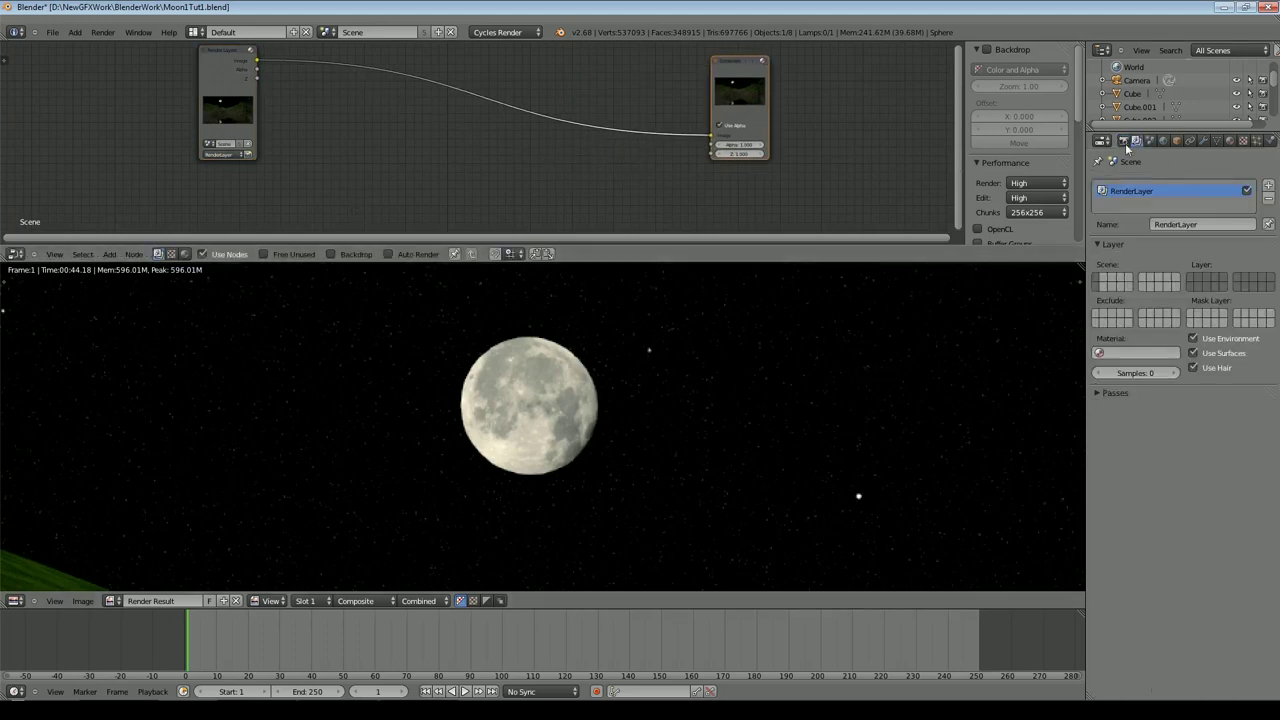
{"action": "left_click", "coordinate": [1123, 141]}
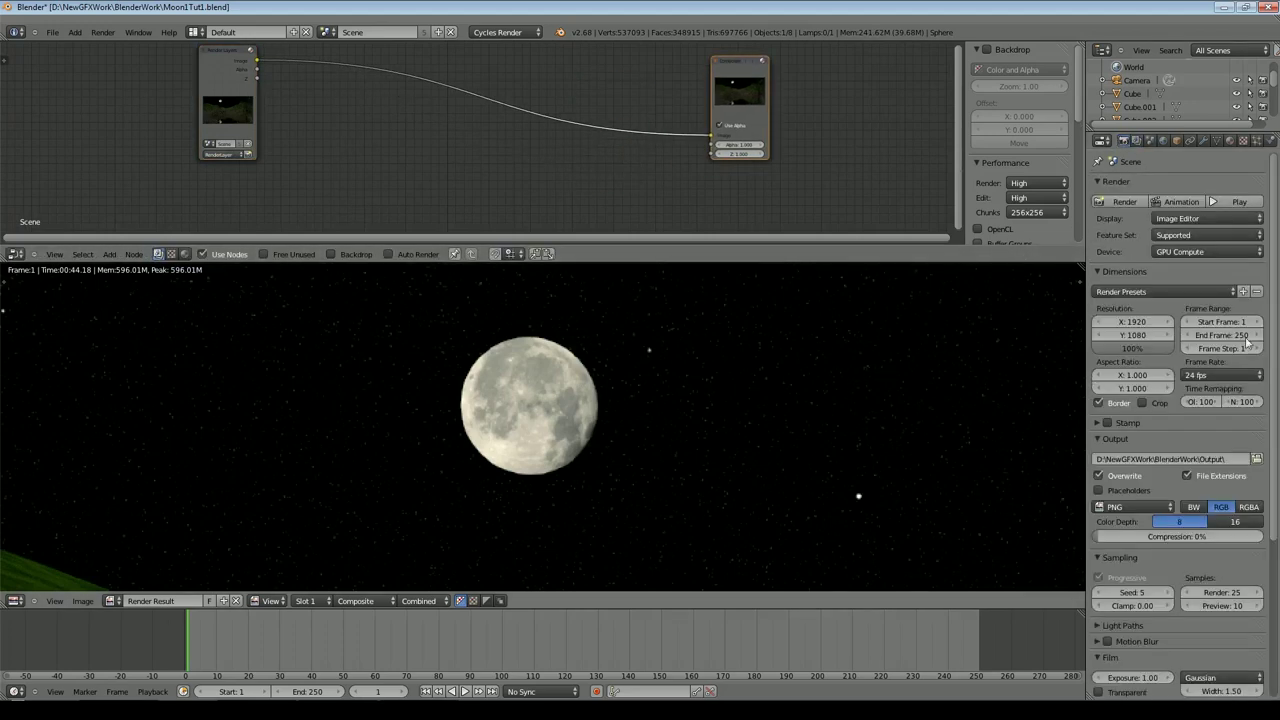
{"action": "left_click", "coordinate": [1136, 141]}
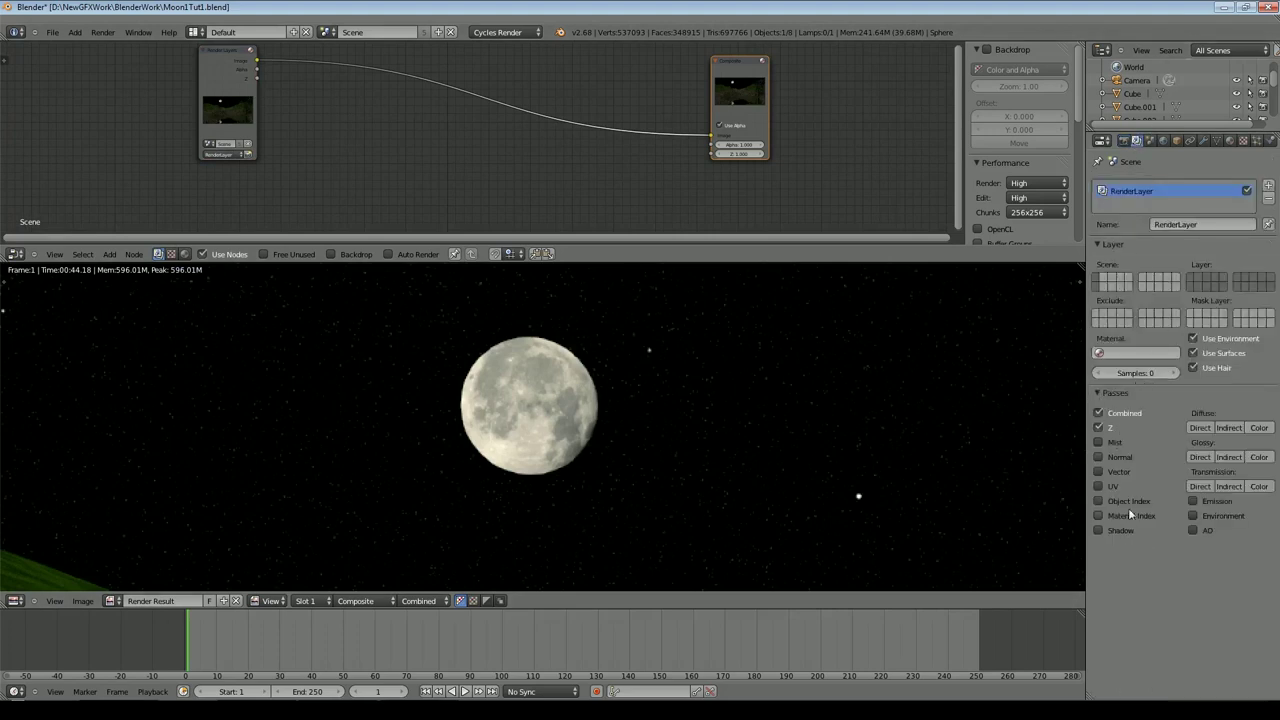
{"action": "left_click", "coordinate": [1098, 516]}
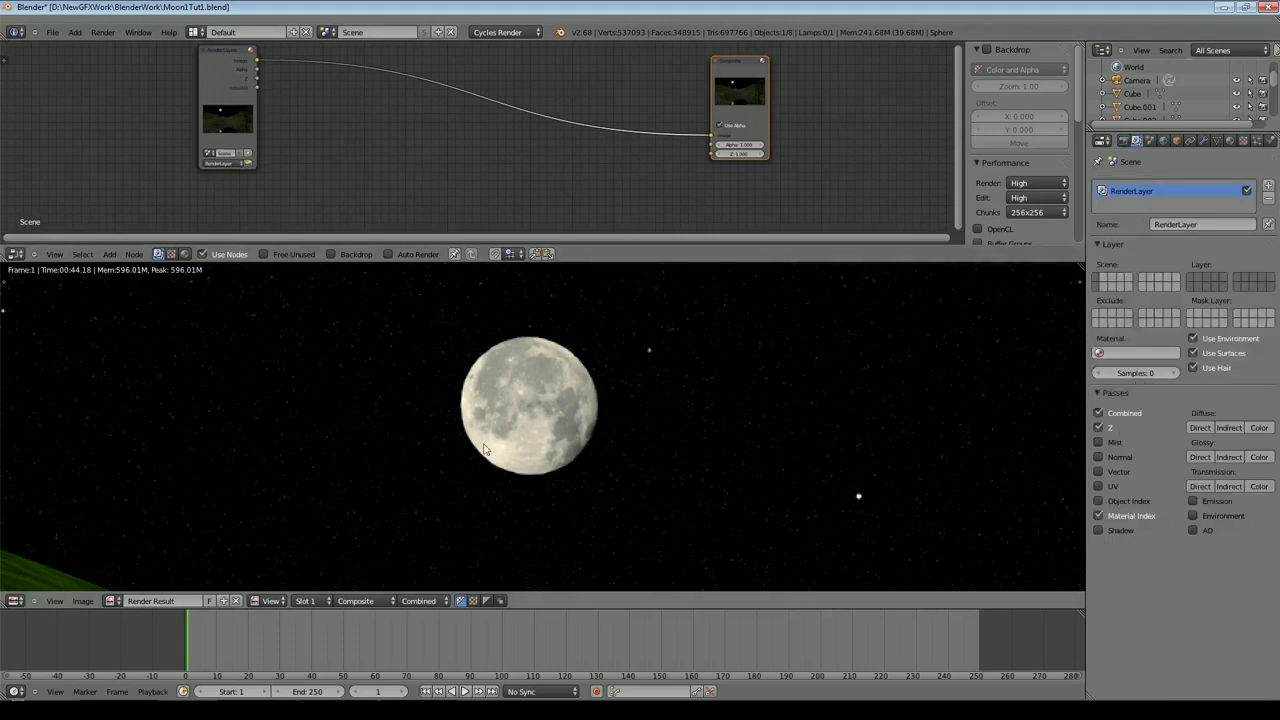
Step: Set the render resolution scale to 50%, render the scene again and centre the result on the moon
{"action": "left_click", "coordinate": [1123, 141]}
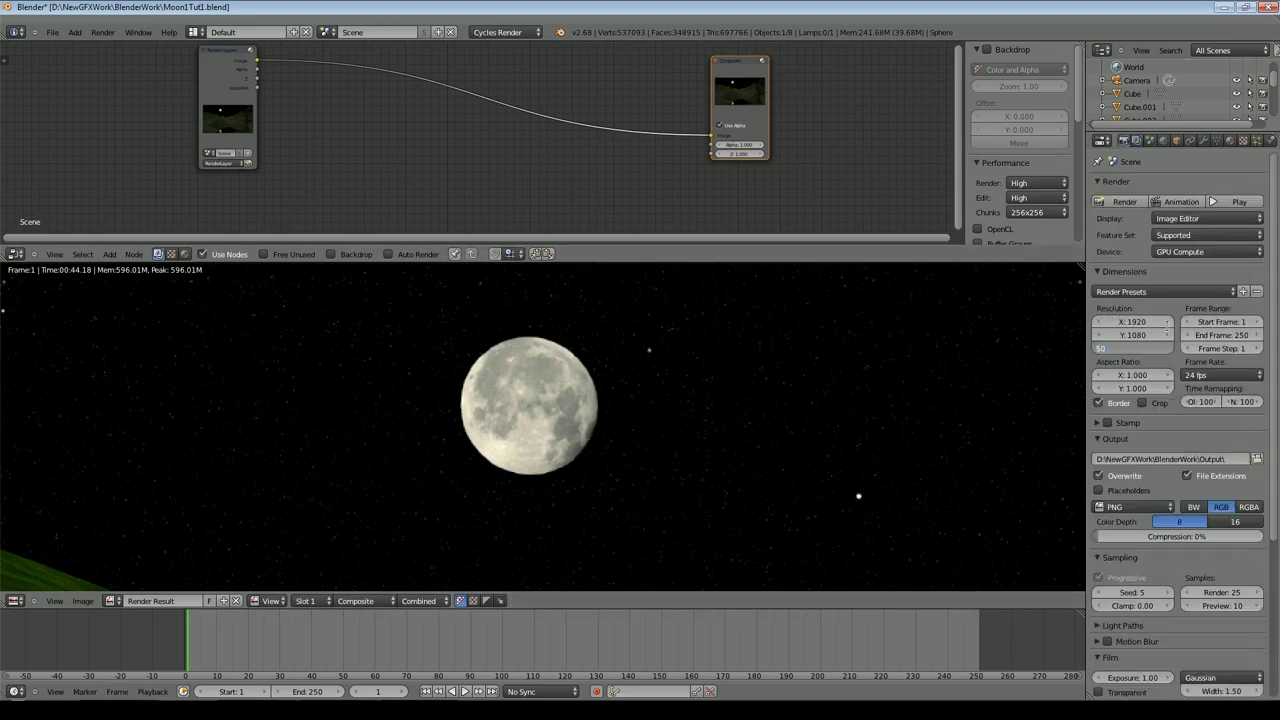
{"action": "key", "text": "Return"}
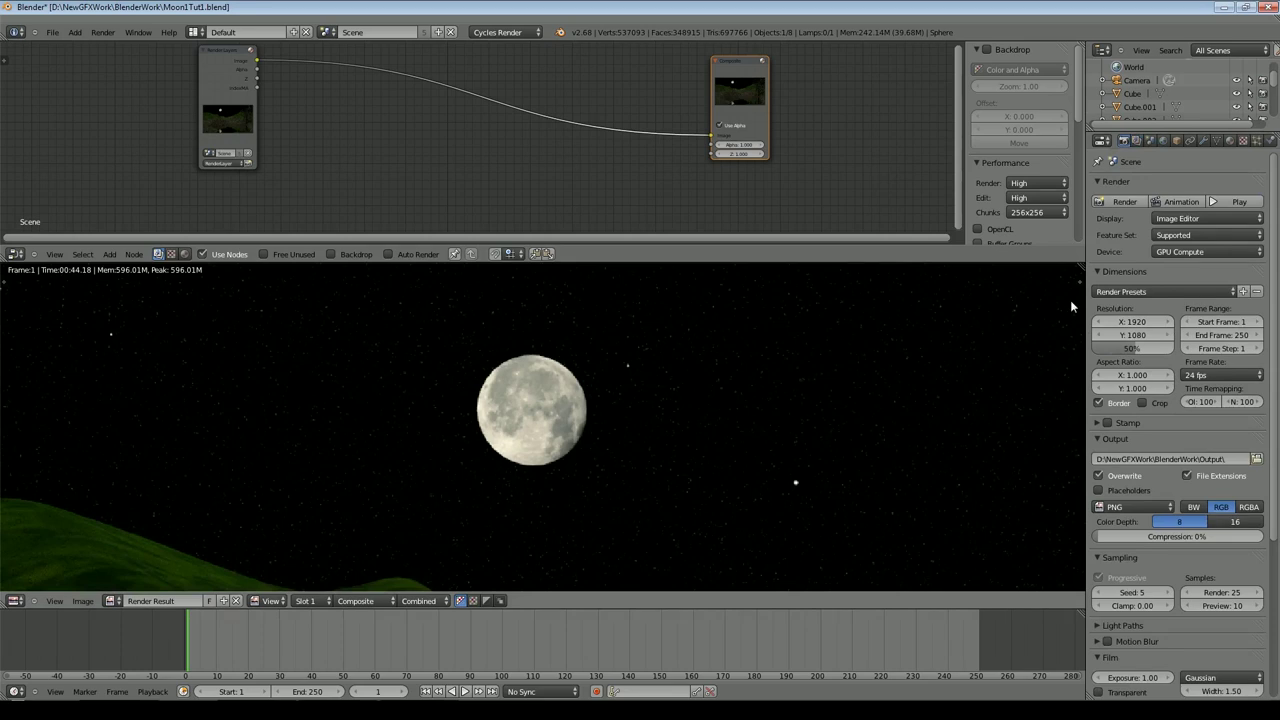
{"action": "key", "text": "F12"}
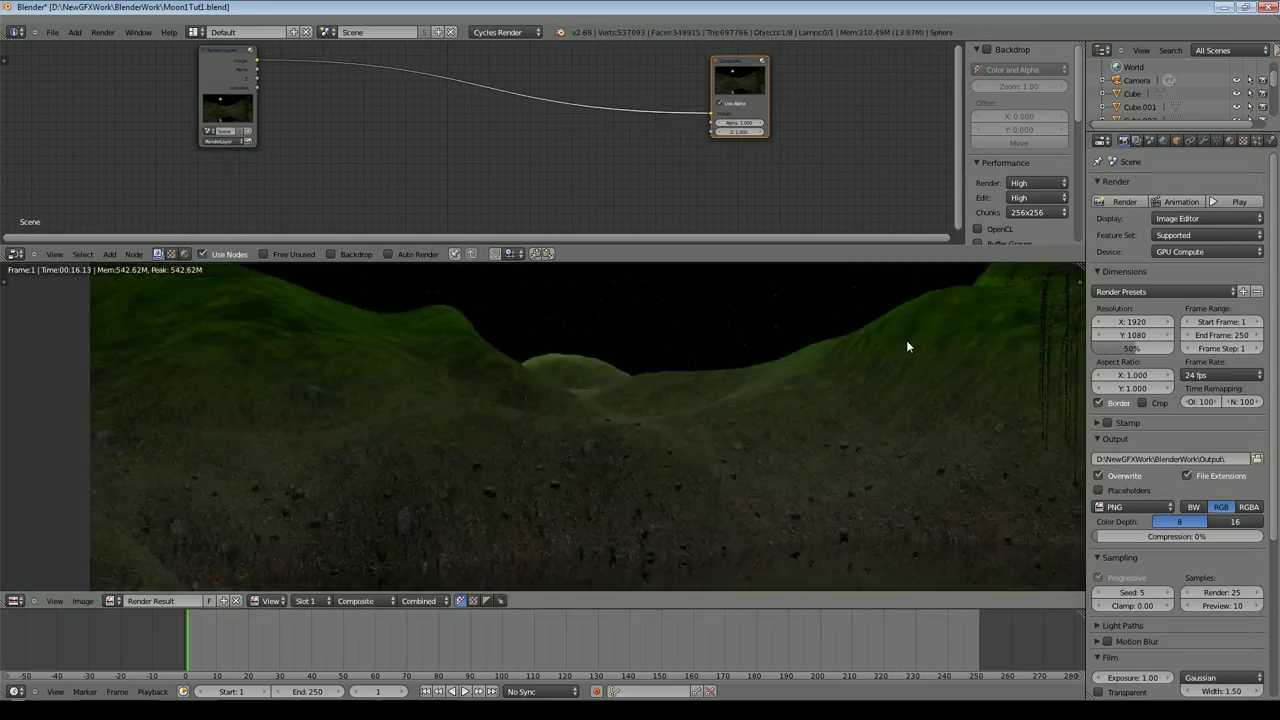
{"action": "scroll", "coordinate": [853, 568], "scroll_direction": "down", "scroll_amount": 2}
{"action": "scroll", "coordinate": [832, 379], "scroll_direction": "up", "scroll_amount": 5}
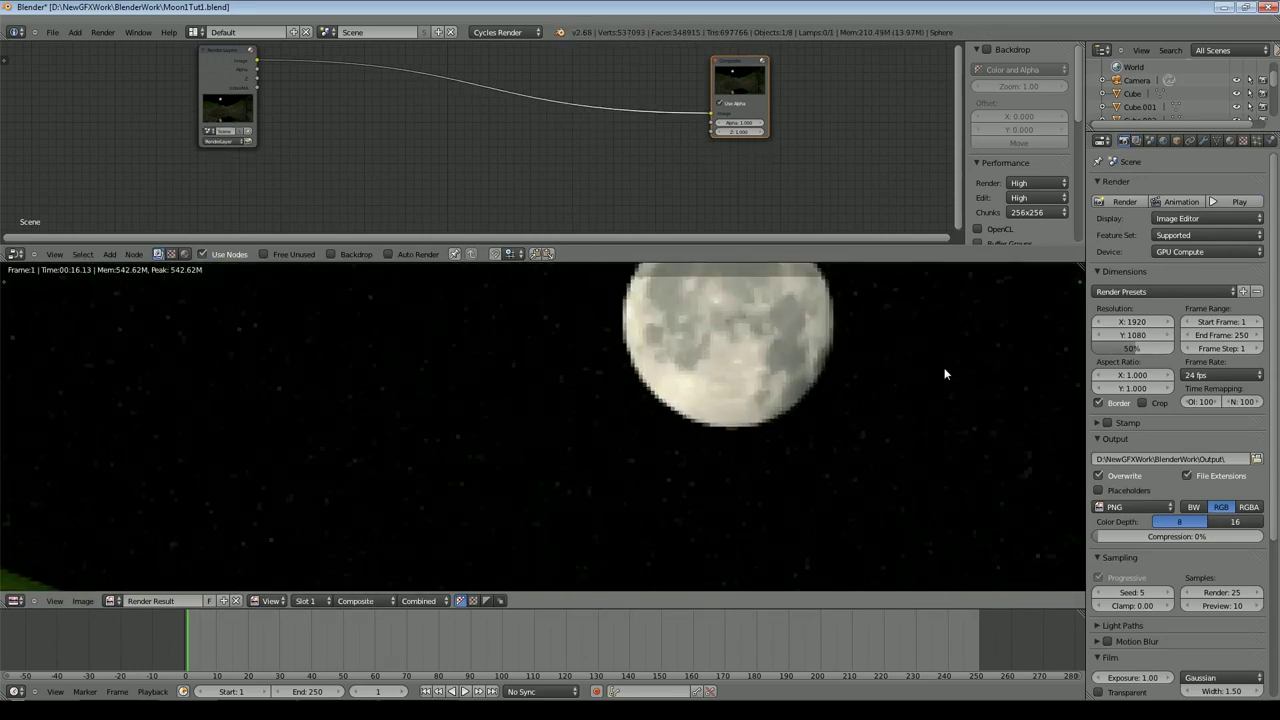
{"action": "scroll", "coordinate": [943, 371], "scroll_direction": "down", "scroll_amount": 3}
{"action": "middle_click_drag", "start_coordinate": [913, 348], "coordinate": [811, 391]}
{"action": "scroll", "coordinate": [332, 115], "scroll_direction": "up", "scroll_amount": 2}
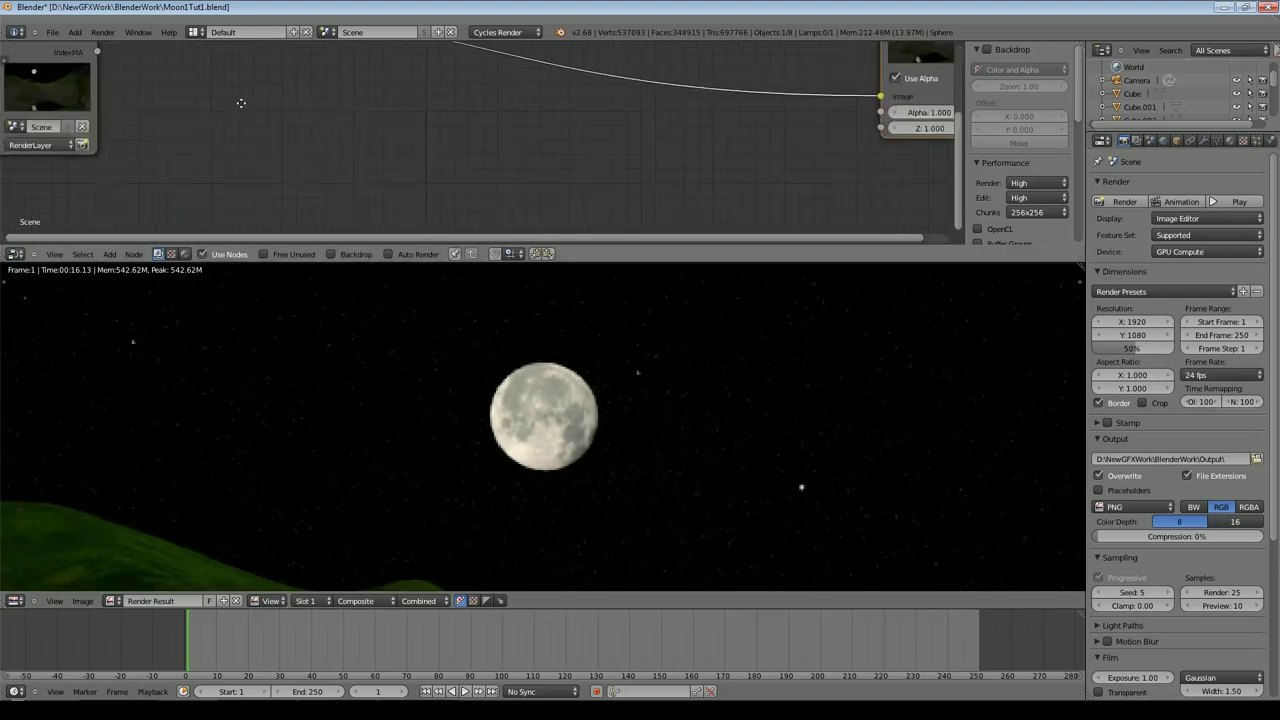
Step: Add an ID Mask node just after the Render Layers node in the compositor
{"action": "middle_click_drag", "start_coordinate": [241, 103], "coordinate": [477, 151]}
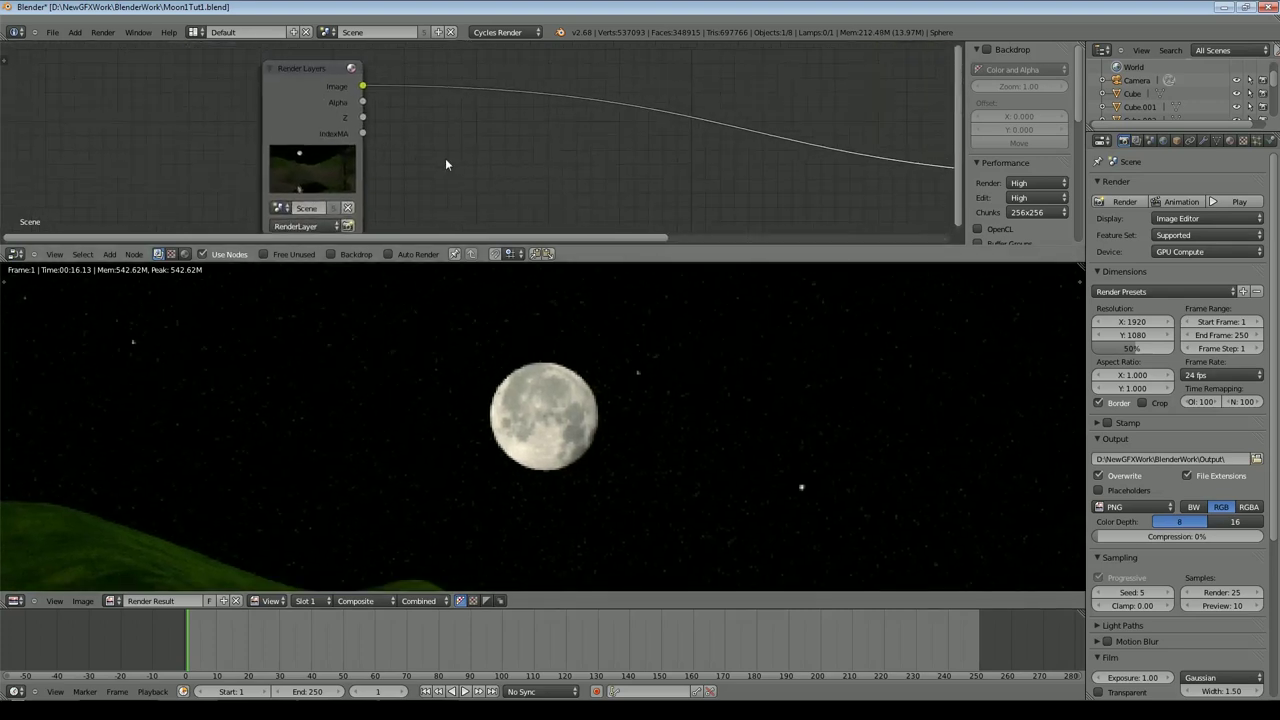
{"action": "scroll", "coordinate": [446, 164], "scroll_direction": "down", "scroll_amount": 2}
{"action": "left_click", "coordinate": [109, 254]}
{"action": "mouse_move", "coordinate": [135, 187]}
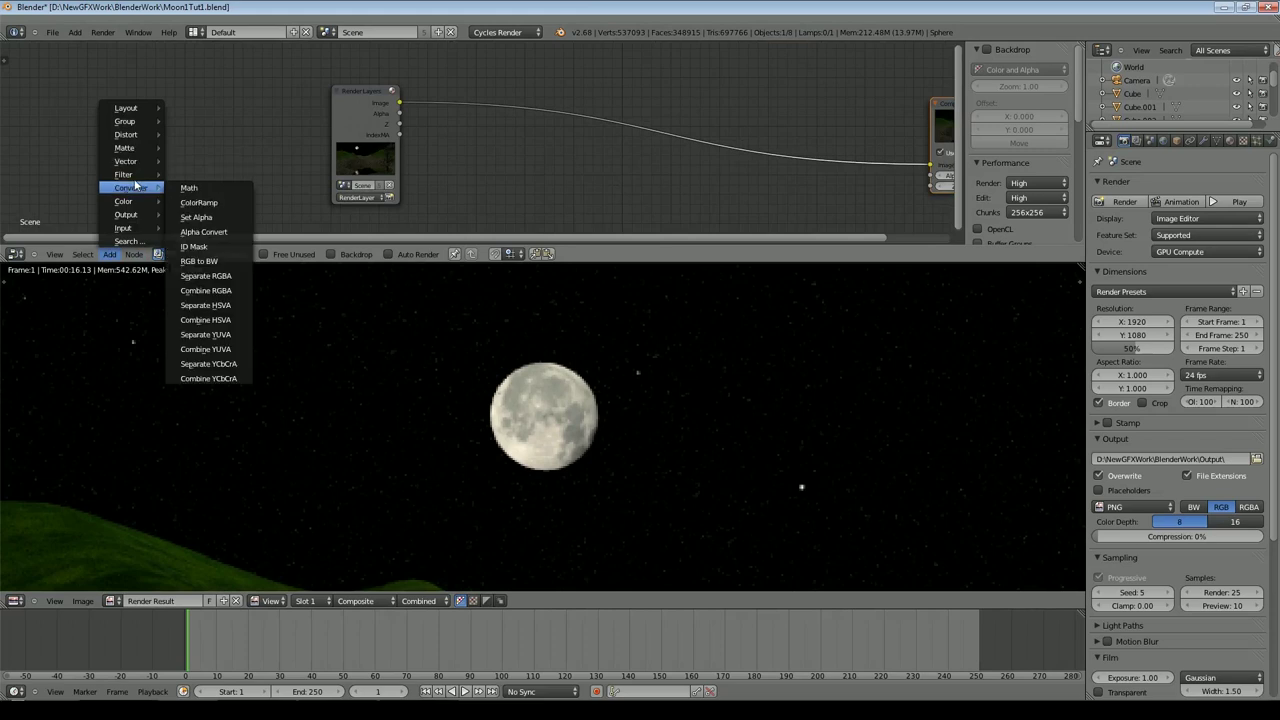
{"action": "left_click", "coordinate": [193, 246]}
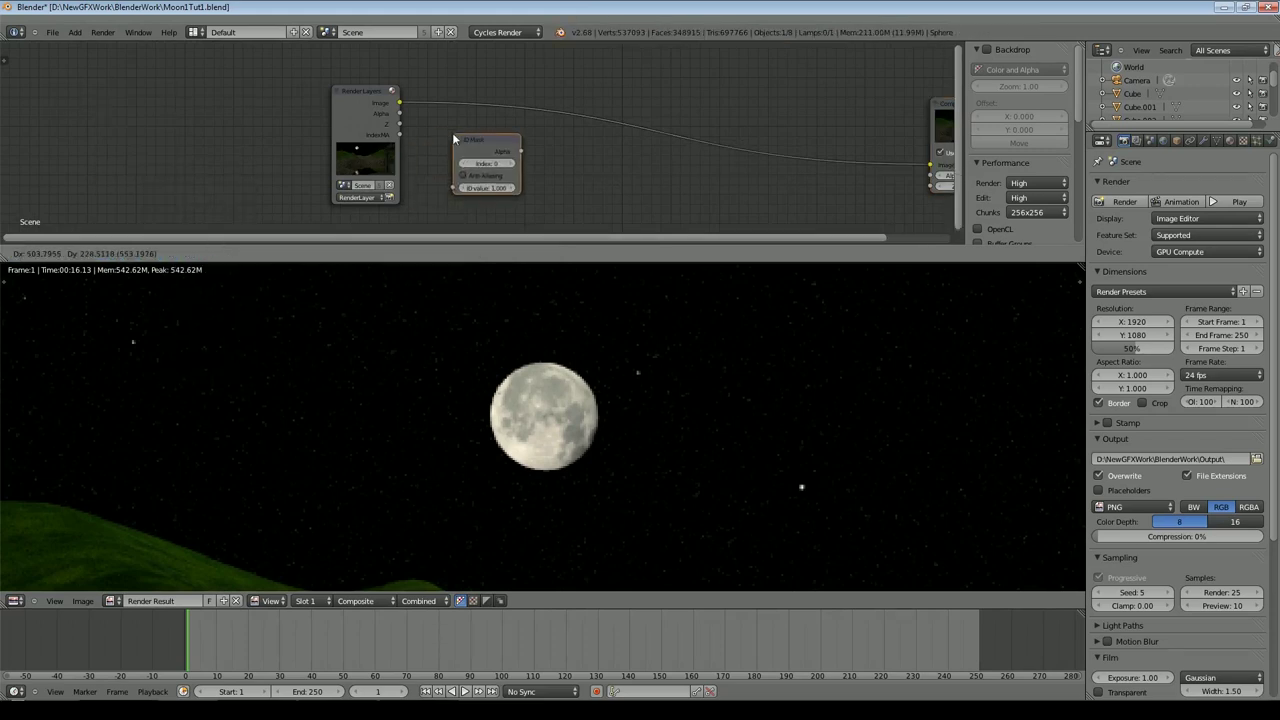
{"action": "left_click", "coordinate": [486, 164]}
Step: Feed the Render Layers IndexMA output into the ID Mask, with Anti-Aliasing enabled and the index set to 1
{"action": "scroll", "coordinate": [385, 138], "scroll_direction": "up", "scroll_amount": 1}
{"action": "left_click_drag", "start_coordinate": [436, 185], "coordinate": [451, 197]}
{"action": "left_click", "coordinate": [468, 183]}
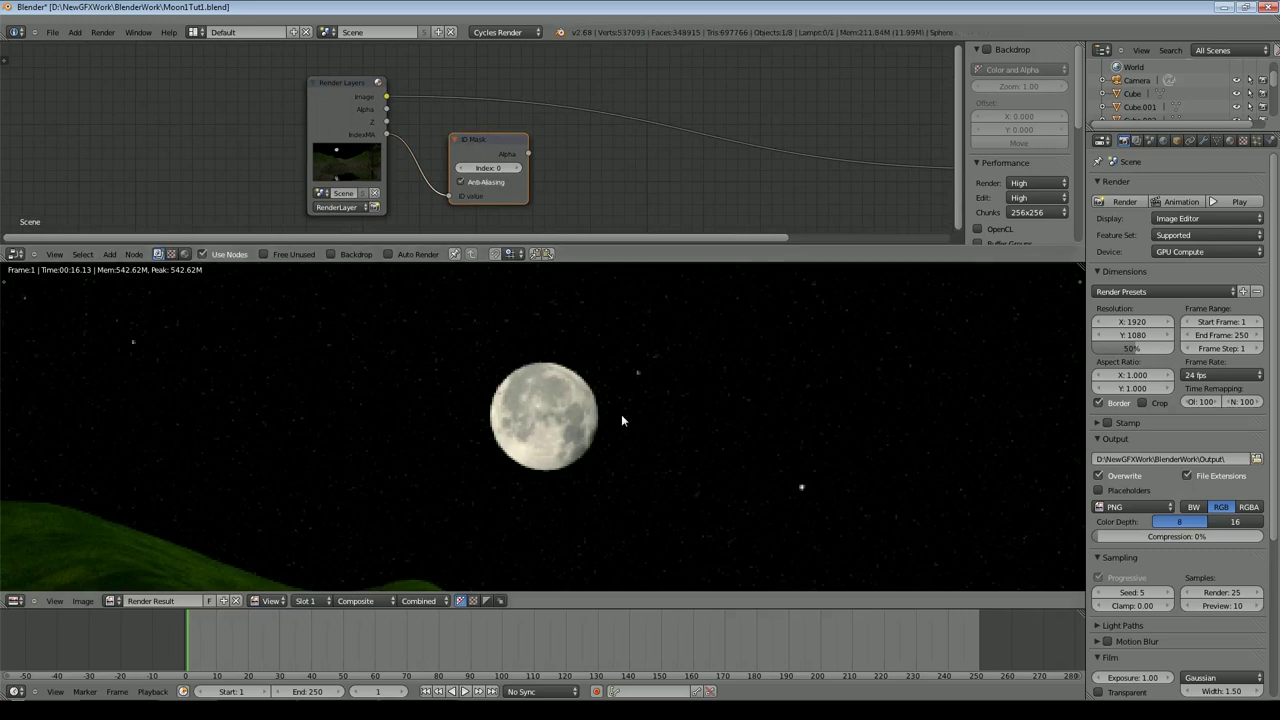
{"action": "left_click", "coordinate": [515, 168]}
Step: Preview the moon mask by linking the ID Mask's Alpha to the Composite node's Image input, and unlink it again
{"action": "key", "text": "Home"}
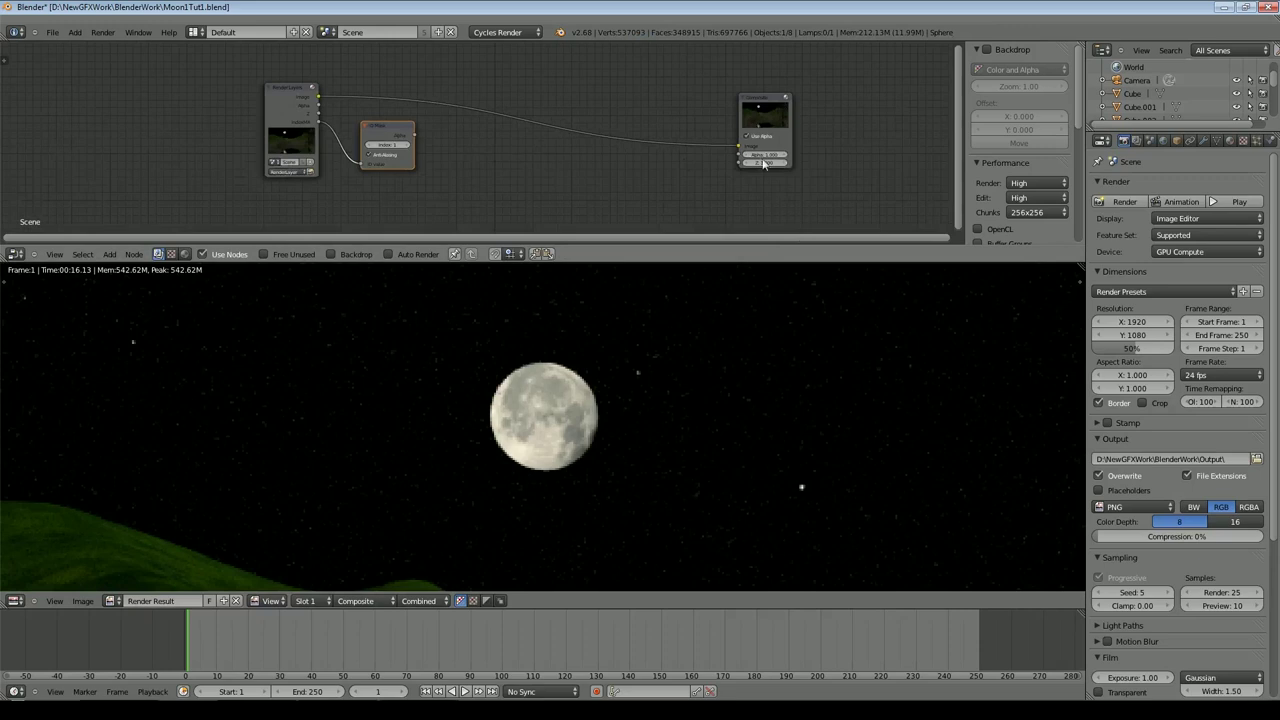
{"action": "mouse_move", "coordinate": [740, 148]}
{"action": "left_mouse_down"}
{"action": "mouse_move", "coordinate": [617, 110]}
{"action": "mouse_move", "coordinate": [405, 149]}
{"action": "mouse_move", "coordinate": [740, 150]}
{"action": "left_mouse_up"}
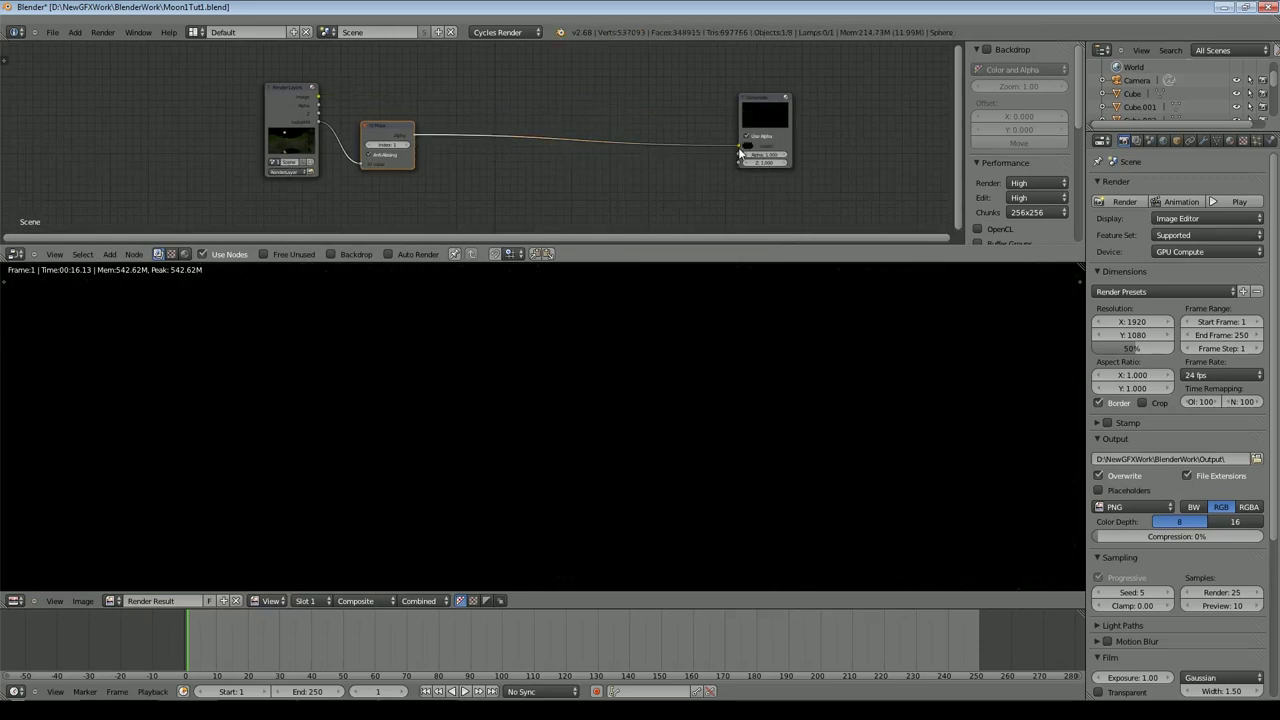
{"action": "scroll", "coordinate": [460, 486], "scroll_direction": "down", "scroll_amount": 5}
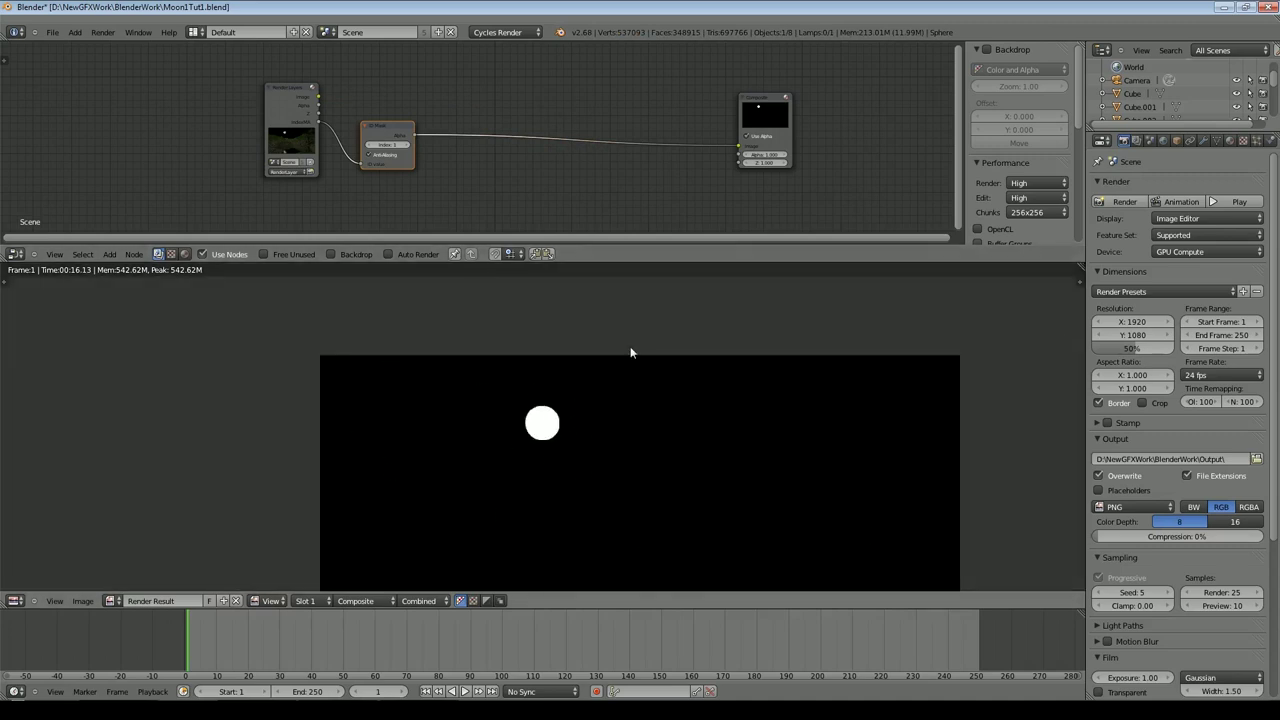
{"action": "scroll", "coordinate": [591, 185], "scroll_direction": "up", "scroll_amount": 2}
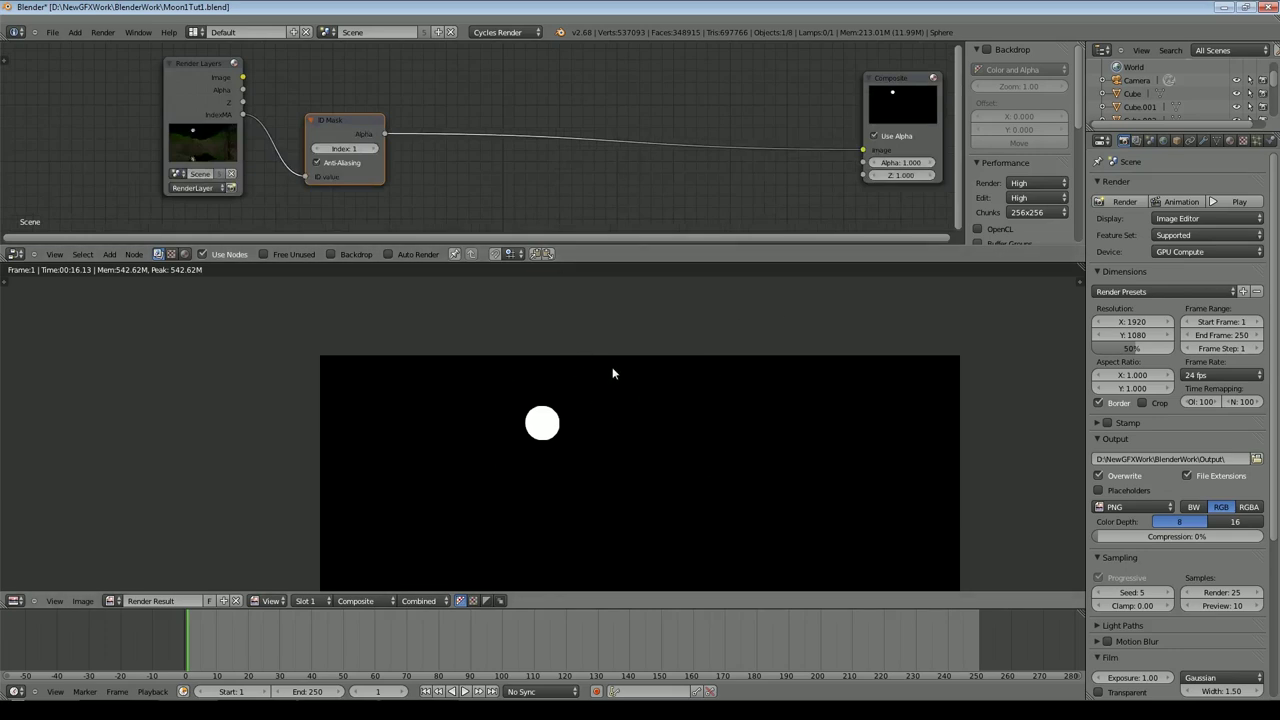
{"action": "left_click_drag", "start_coordinate": [860, 150], "coordinate": [700, 170]}
Step: Add a Mix node before the Composite node and connect the Render Layers image to its first Image input
{"action": "left_click", "coordinate": [109, 254]}
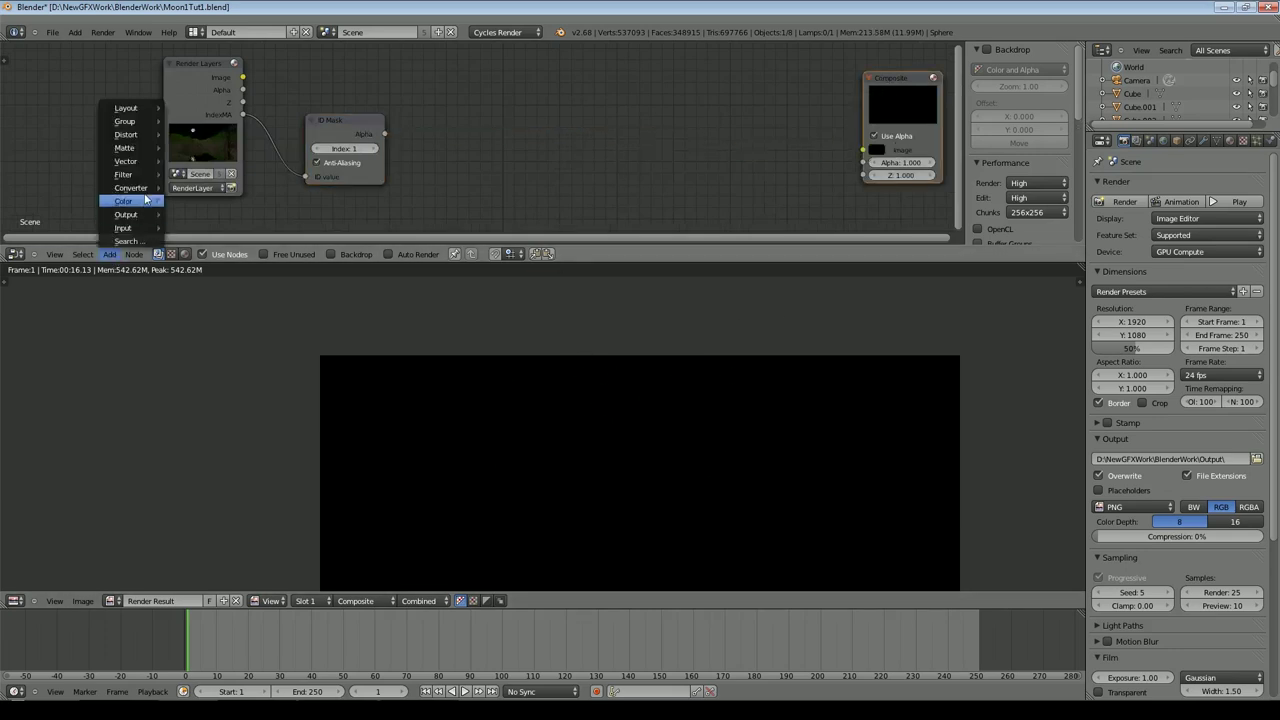
{"action": "mouse_move", "coordinate": [130, 201]}
{"action": "left_click", "coordinate": [192, 207]}
{"action": "left_click", "coordinate": [515, 98]}
{"action": "scroll", "coordinate": [515, 98], "scroll_direction": "down", "scroll_amount": 1}
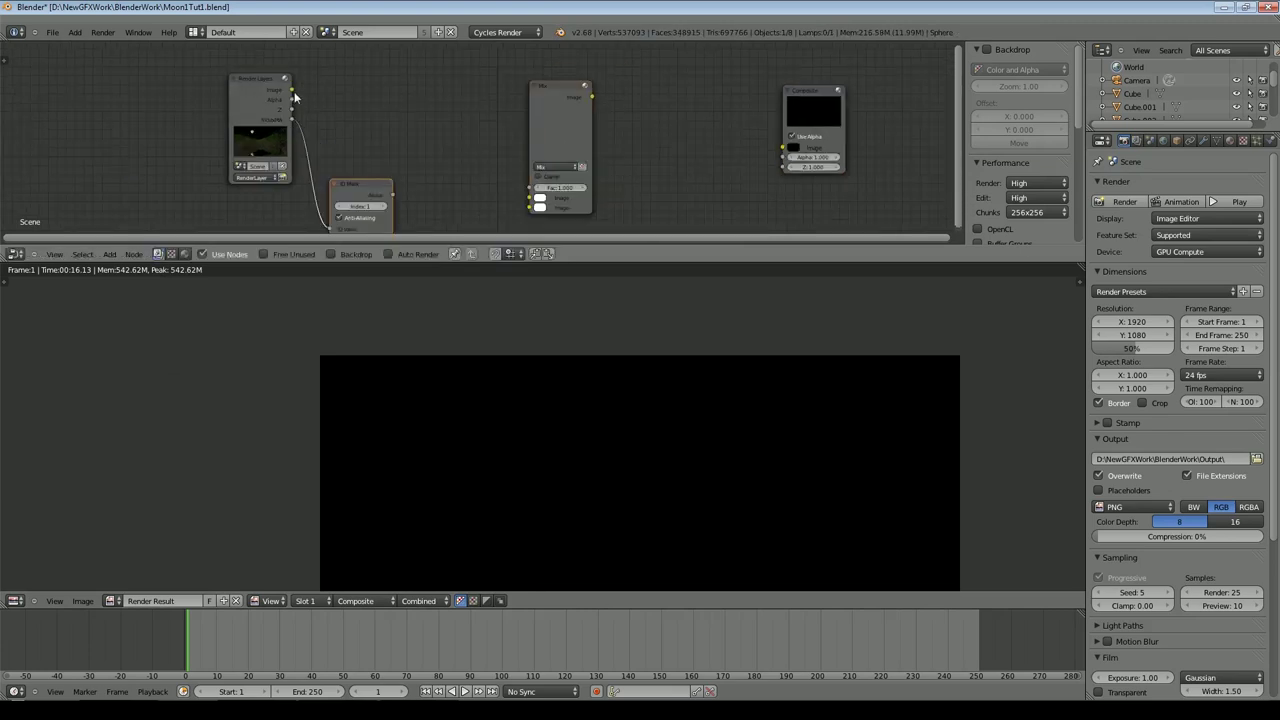
{"action": "left_click_drag", "start_coordinate": [291, 90], "coordinate": [557, 209]}
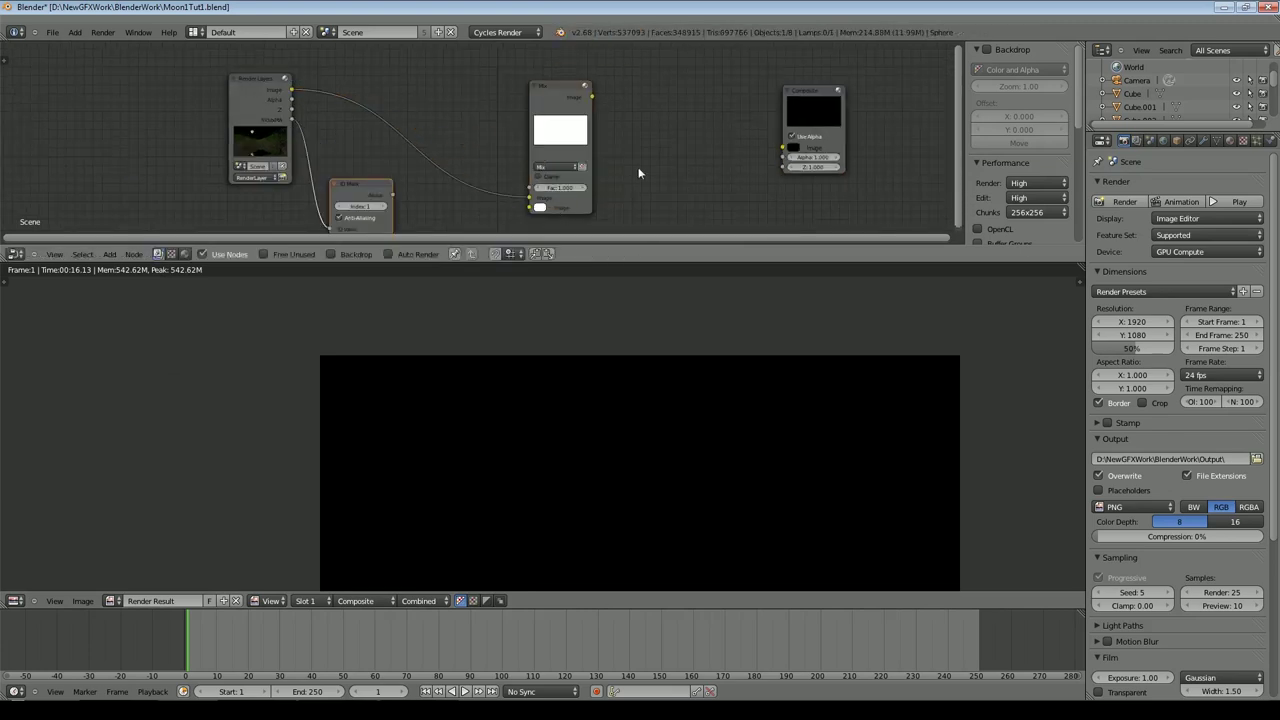
{"action": "key", "text": "ctrl+z"}
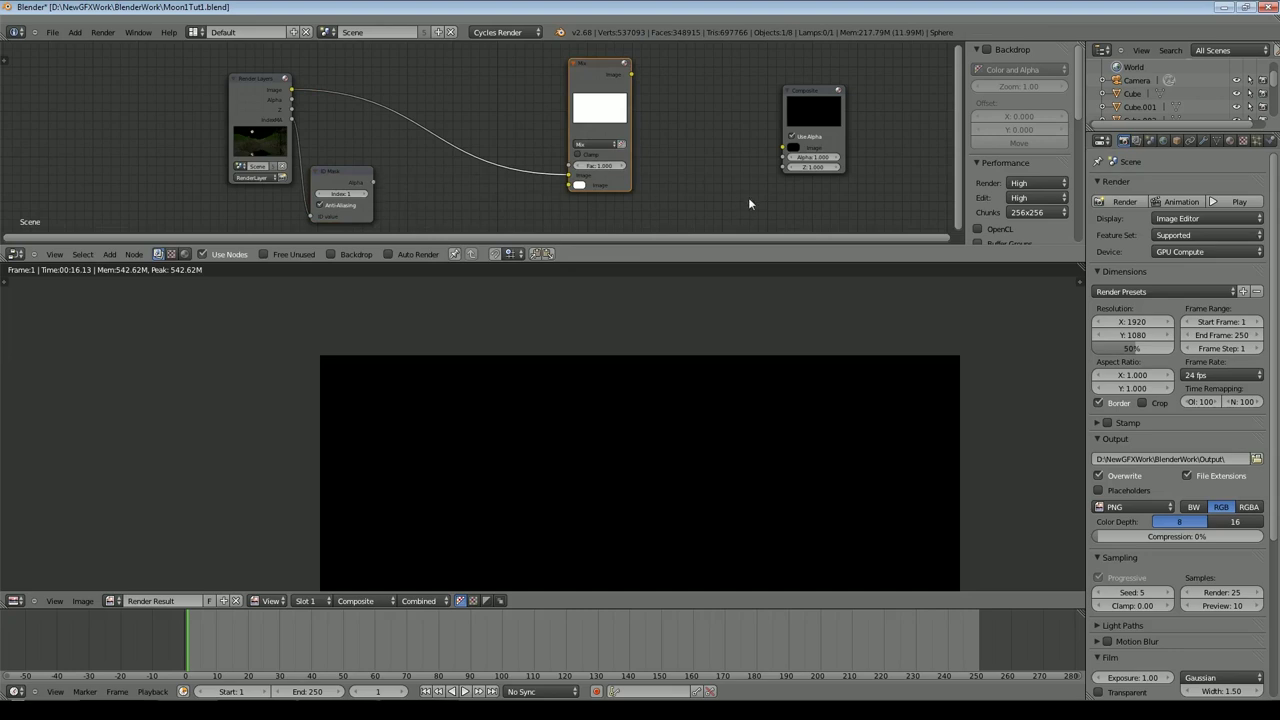
{"action": "left_click_drag", "start_coordinate": [600, 76], "coordinate": [532, 76]}
Step: Make the Mix node's second colour black and link it between the ID Mask's Alpha, used as Fac, and the Composite image input
{"action": "left_click", "coordinate": [511, 190]}
{"action": "left_click", "coordinate": [511, 190]}
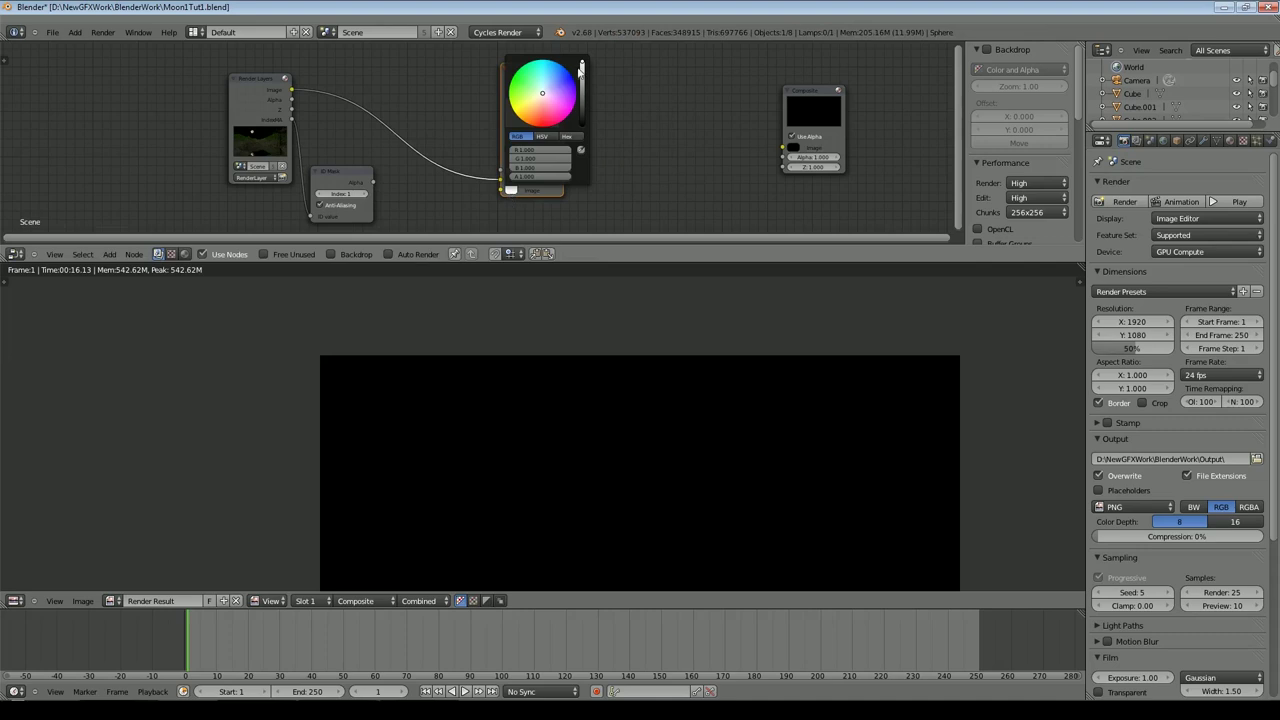
{"action": "left_click_drag", "start_coordinate": [372, 181], "coordinate": [501, 171]}
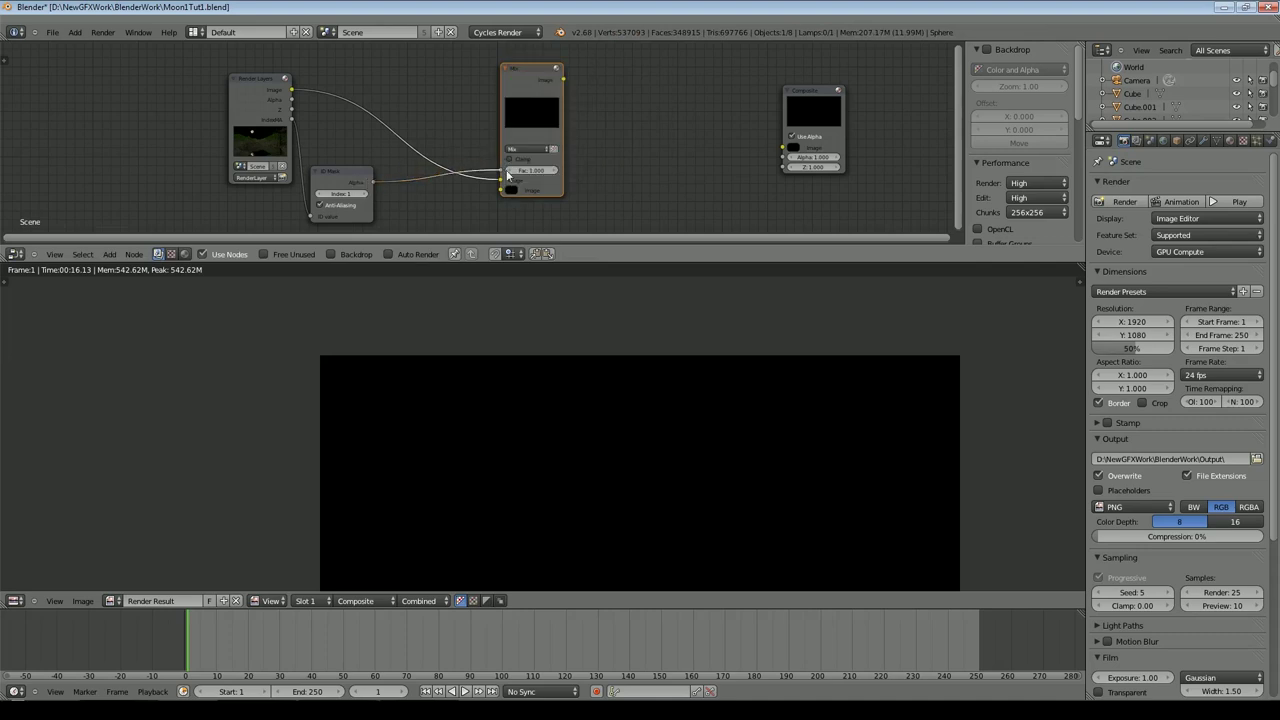
{"action": "left_click_drag", "start_coordinate": [563, 78], "coordinate": [783, 148]}
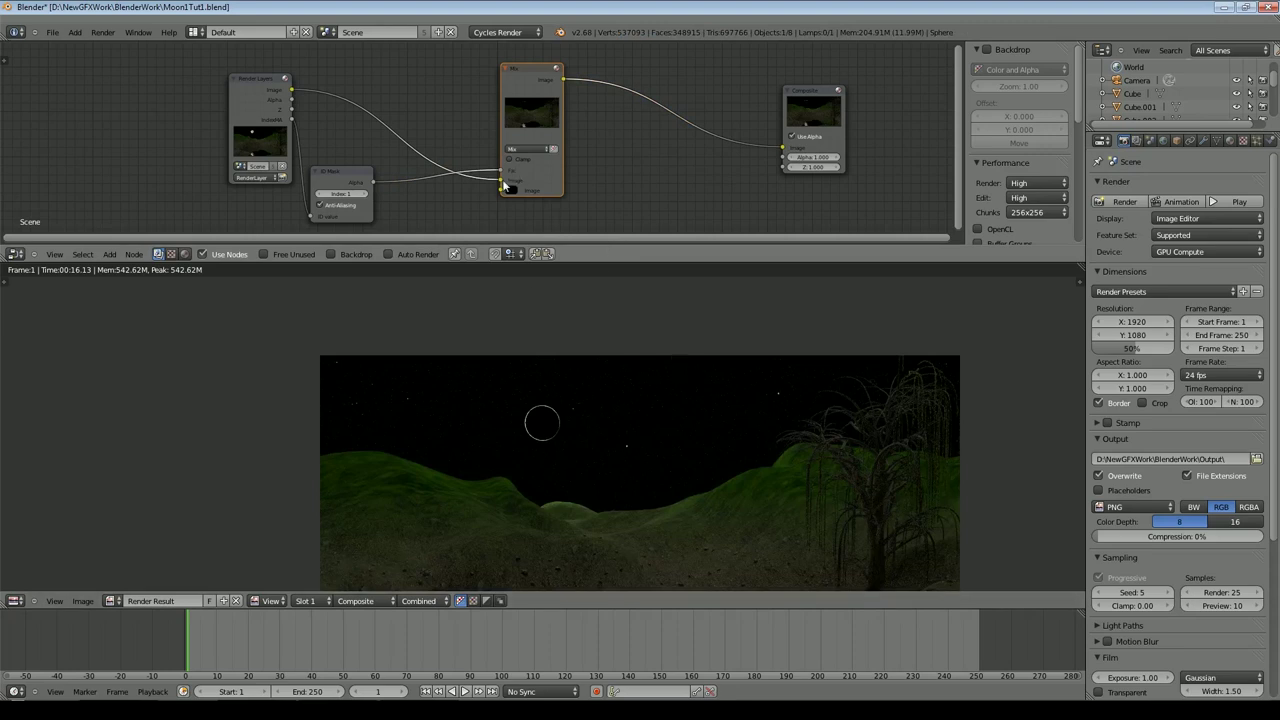
Step: Move the render image link to the Mix node's second Image input and set its first colour to black
{"action": "left_click_drag", "start_coordinate": [502, 181], "coordinate": [500, 191]}
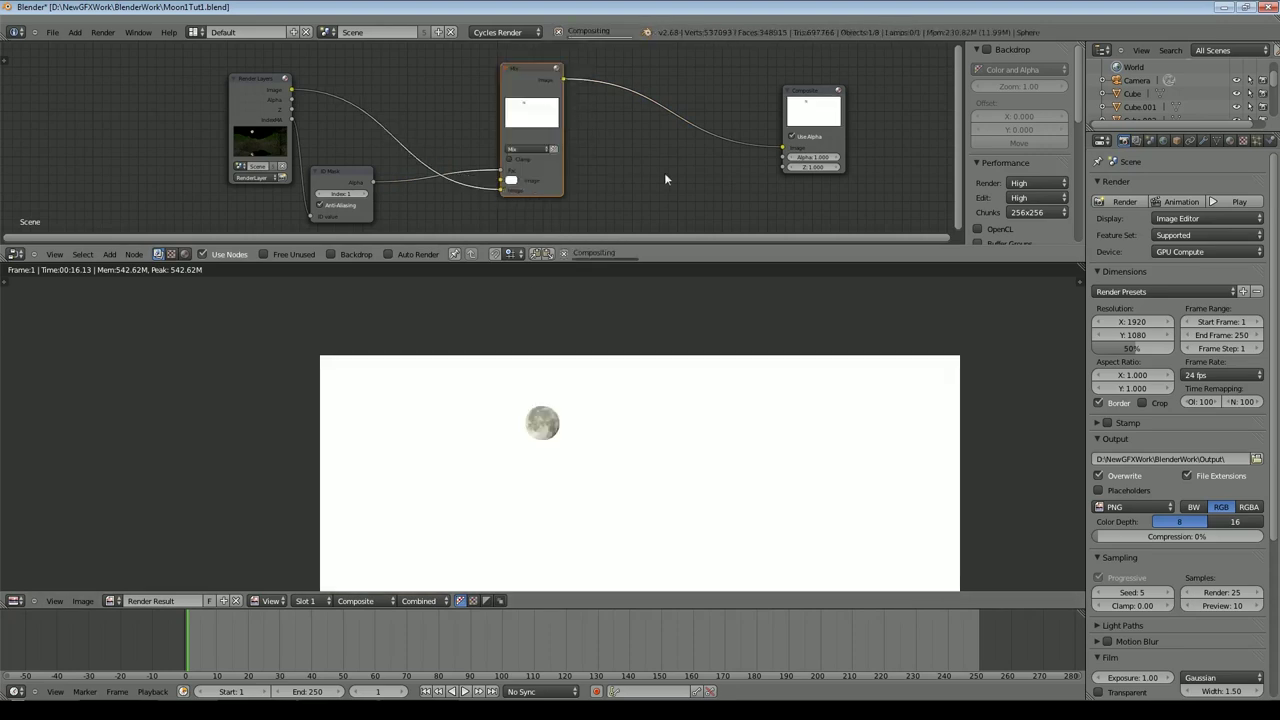
{"action": "left_click", "coordinate": [511, 180]}
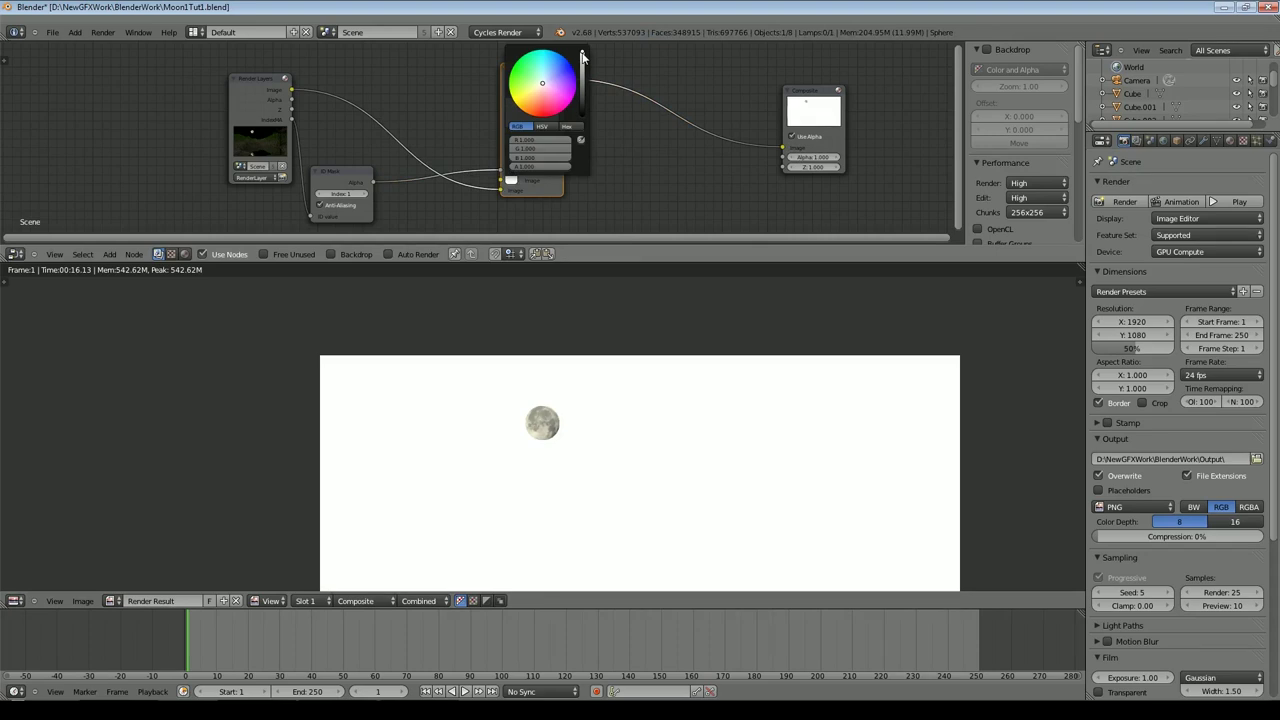
{"action": "left_click_drag", "start_coordinate": [581, 57], "coordinate": [577, 173]}
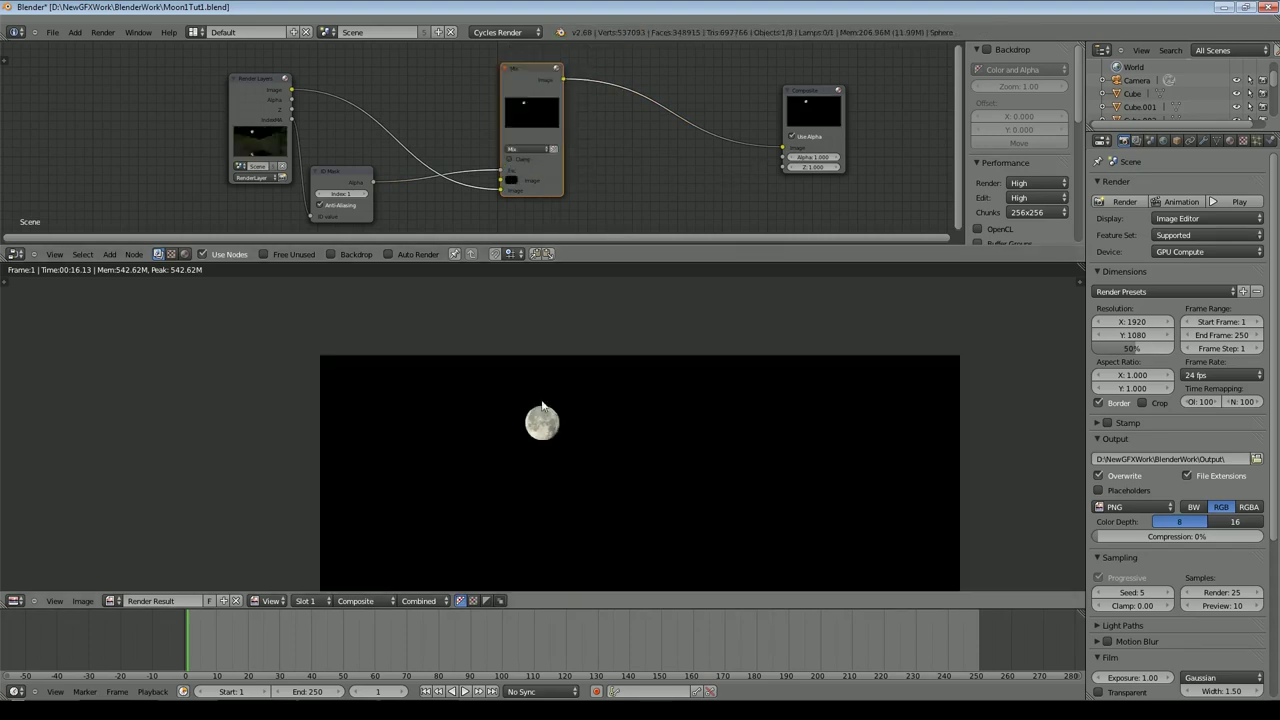
{"action": "scroll", "coordinate": [586, 407], "scroll_direction": "up", "scroll_amount": 4}
{"action": "scroll", "coordinate": [605, 436], "scroll_direction": "down", "scroll_amount": 3}
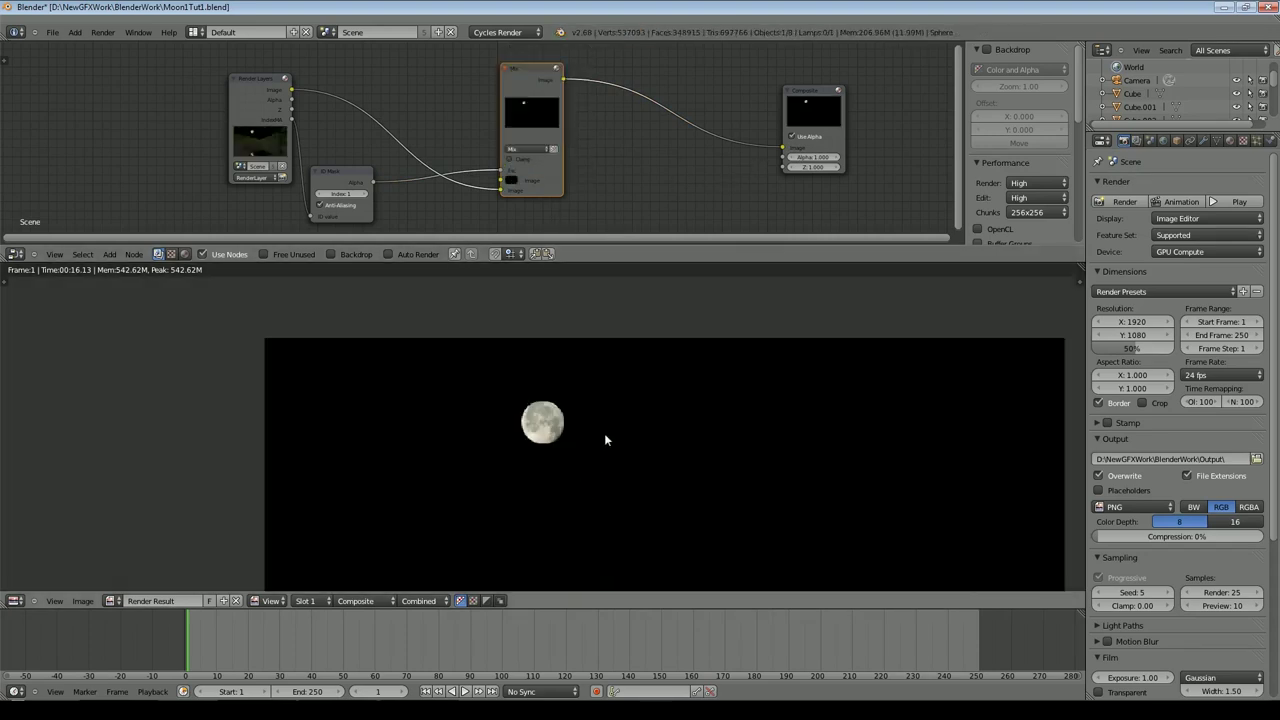
Step: Shift the Mix node closer to the ID Mask and insert a Glare node between Mix and Composite
{"action": "scroll", "coordinate": [432, 175], "scroll_direction": "down", "scroll_amount": 1}
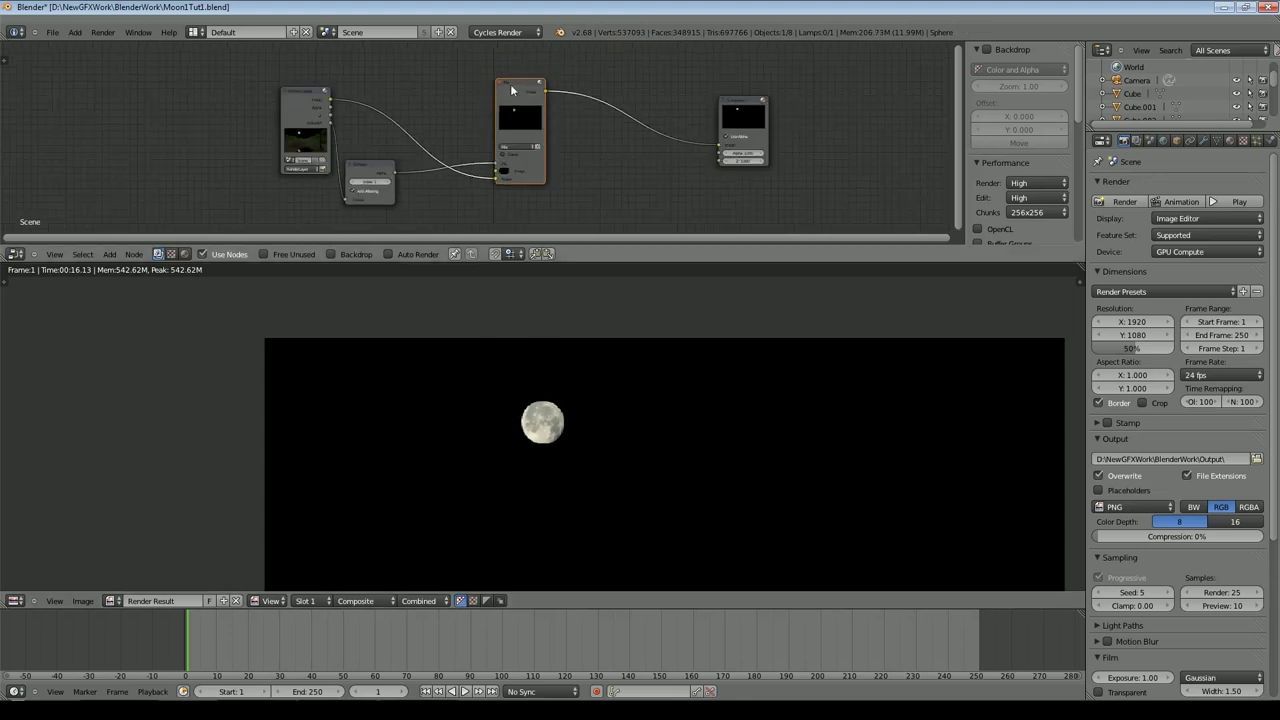
{"action": "left_click_drag", "start_coordinate": [517, 90], "coordinate": [455, 82]}
{"action": "left_click", "coordinate": [109, 254]}
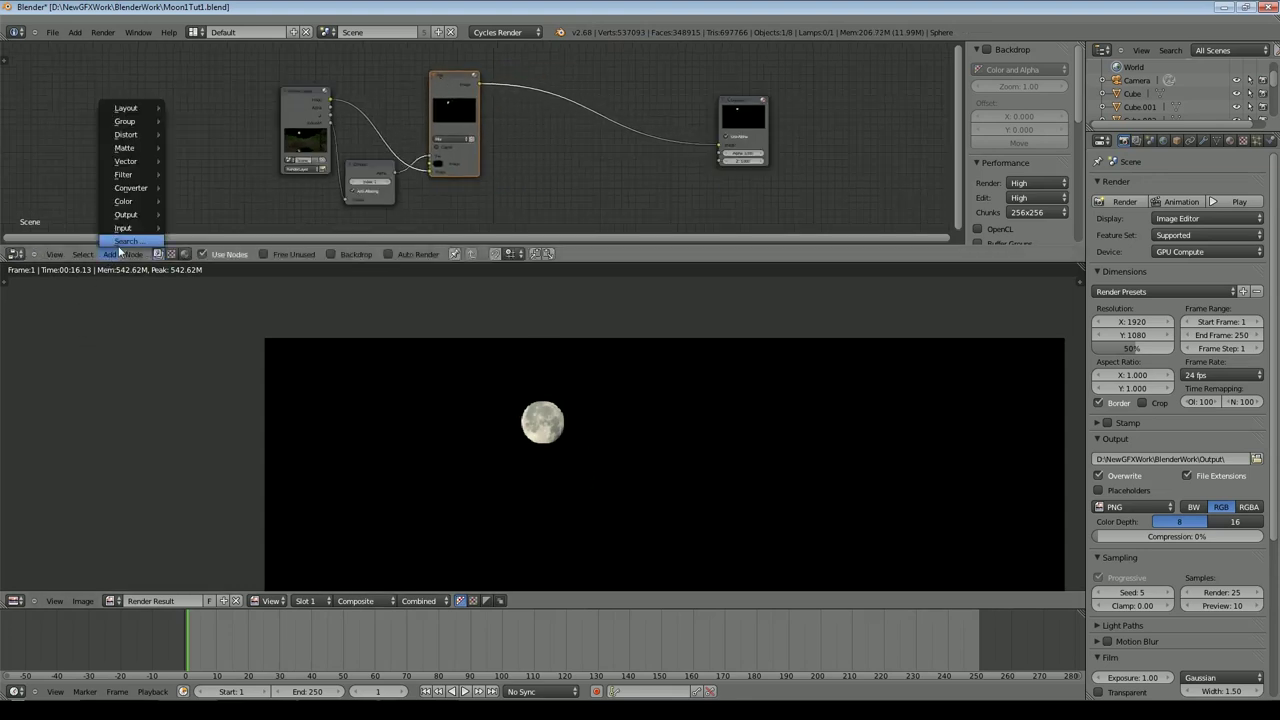
{"action": "mouse_move", "coordinate": [129, 176]}
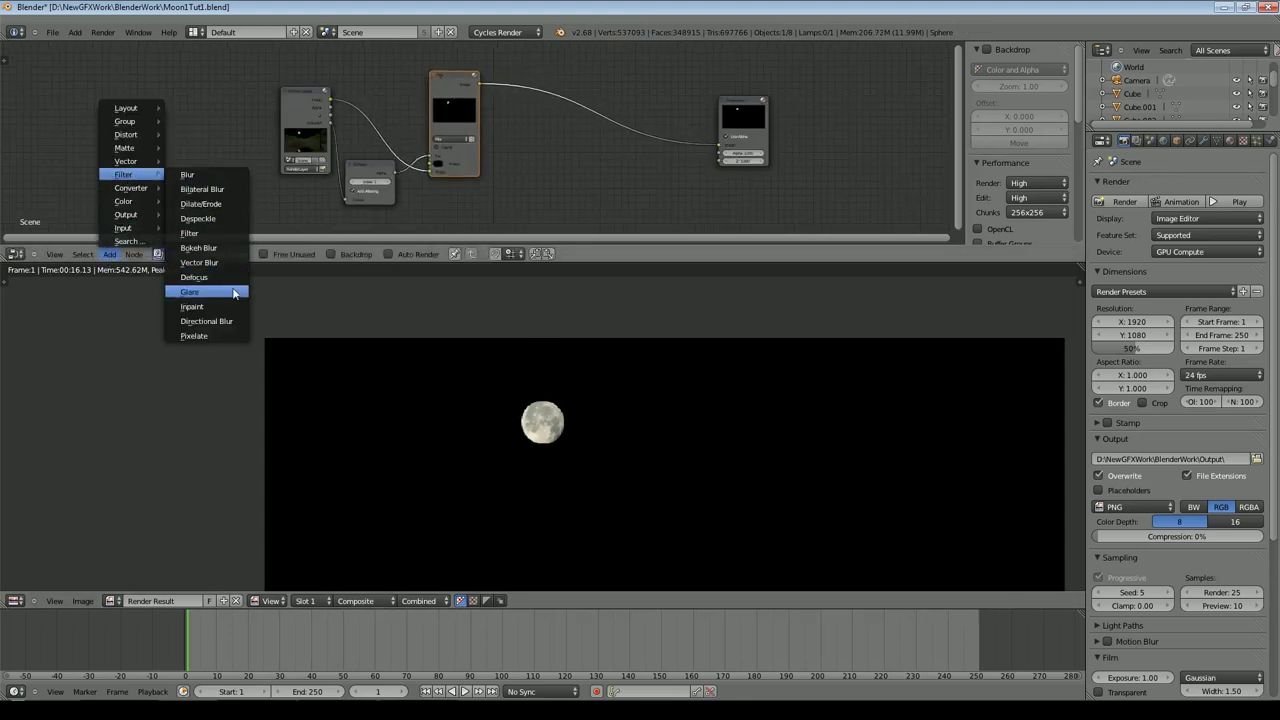
{"action": "left_click", "coordinate": [190, 291]}
{"action": "left_click", "coordinate": [565, 86]}
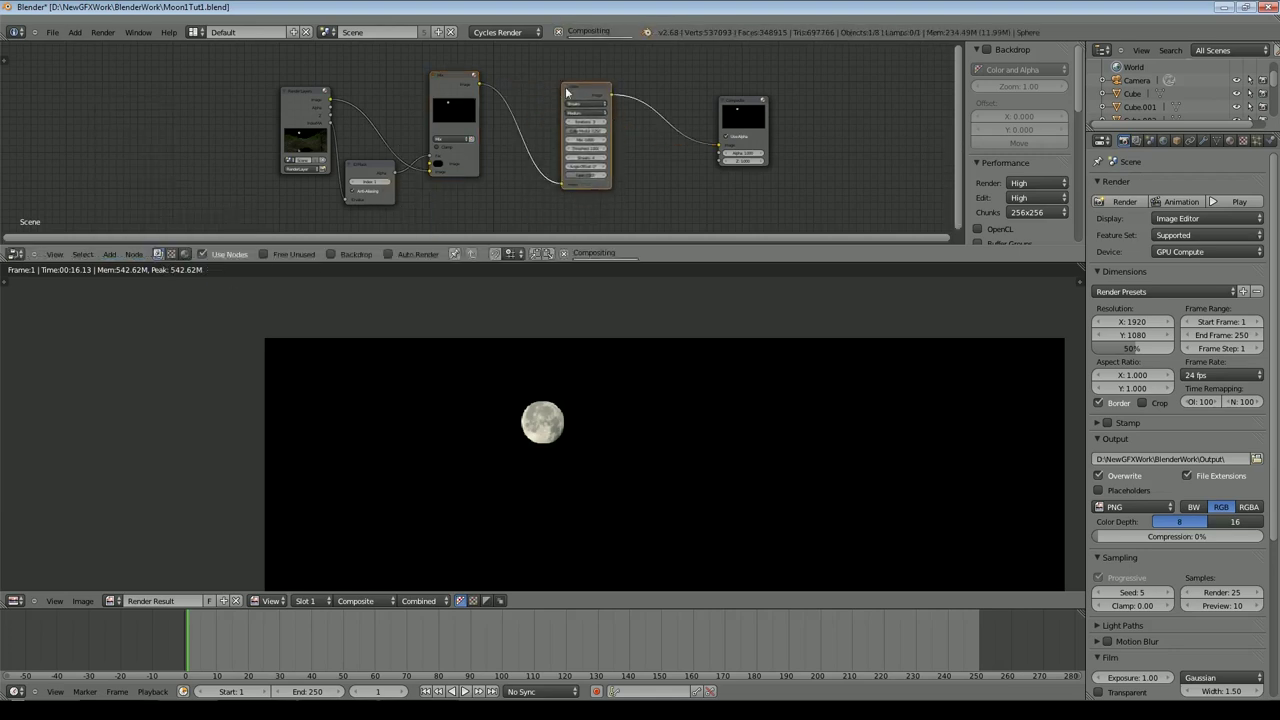
Step: Set the Glare node's type to Fog Glow and its threshold to 0
{"action": "scroll", "coordinate": [740, 172], "scroll_direction": "up", "scroll_amount": 2}
{"action": "middle_click_drag", "start_coordinate": [786, 216], "coordinate": [670, 213]}
{"action": "left_click", "coordinate": [545, 77]}
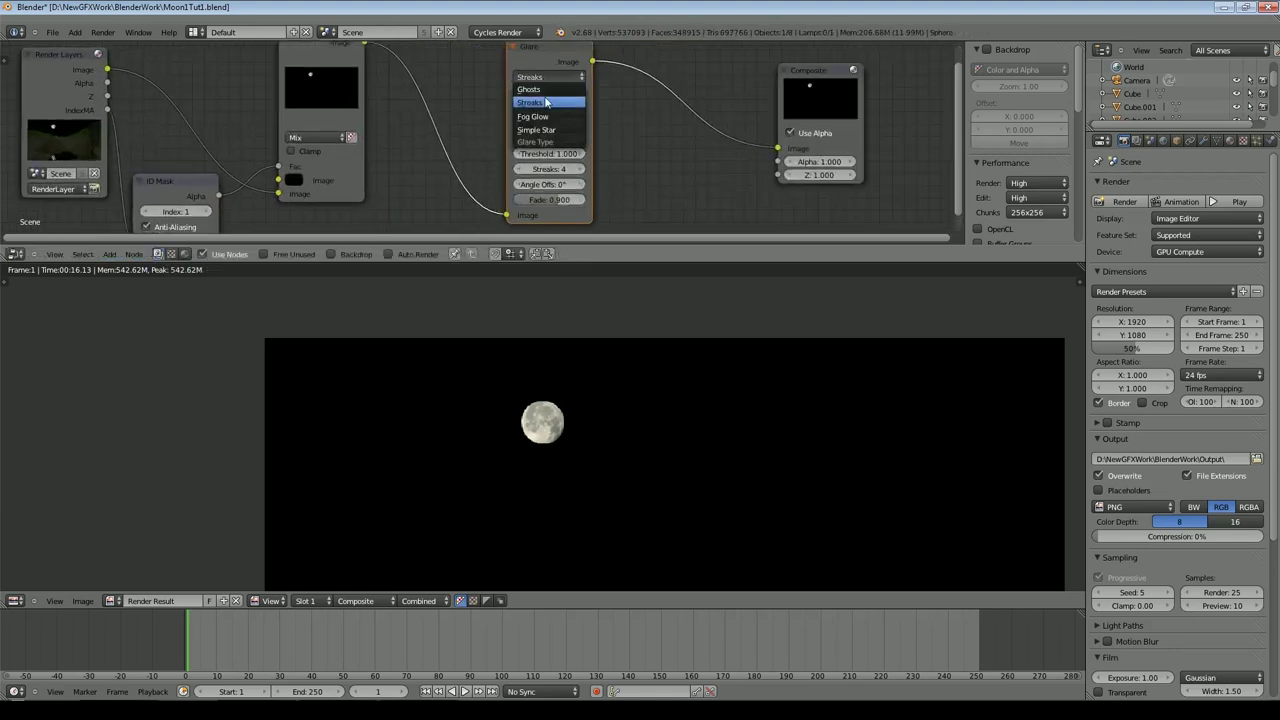
{"action": "left_click", "coordinate": [547, 117]}
{"action": "scroll", "coordinate": [547, 118], "scroll_direction": "up", "scroll_amount": 2}
{"action": "left_click", "coordinate": [561, 136]}
{"action": "type", "text": "0"}
{"action": "key", "text": "Return"}
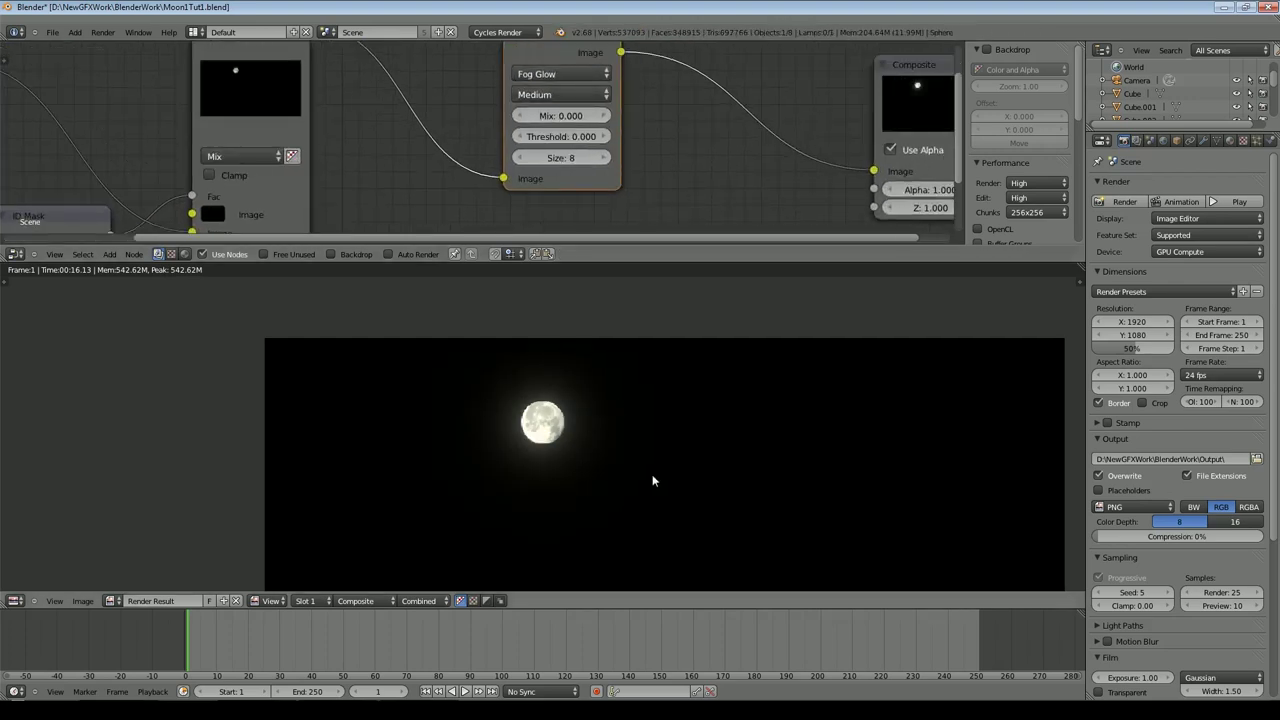
Step: Set the Glare size to 9 and examine the glow around the moon up close
{"action": "scroll", "coordinate": [637, 414], "scroll_direction": "up", "scroll_amount": 4}
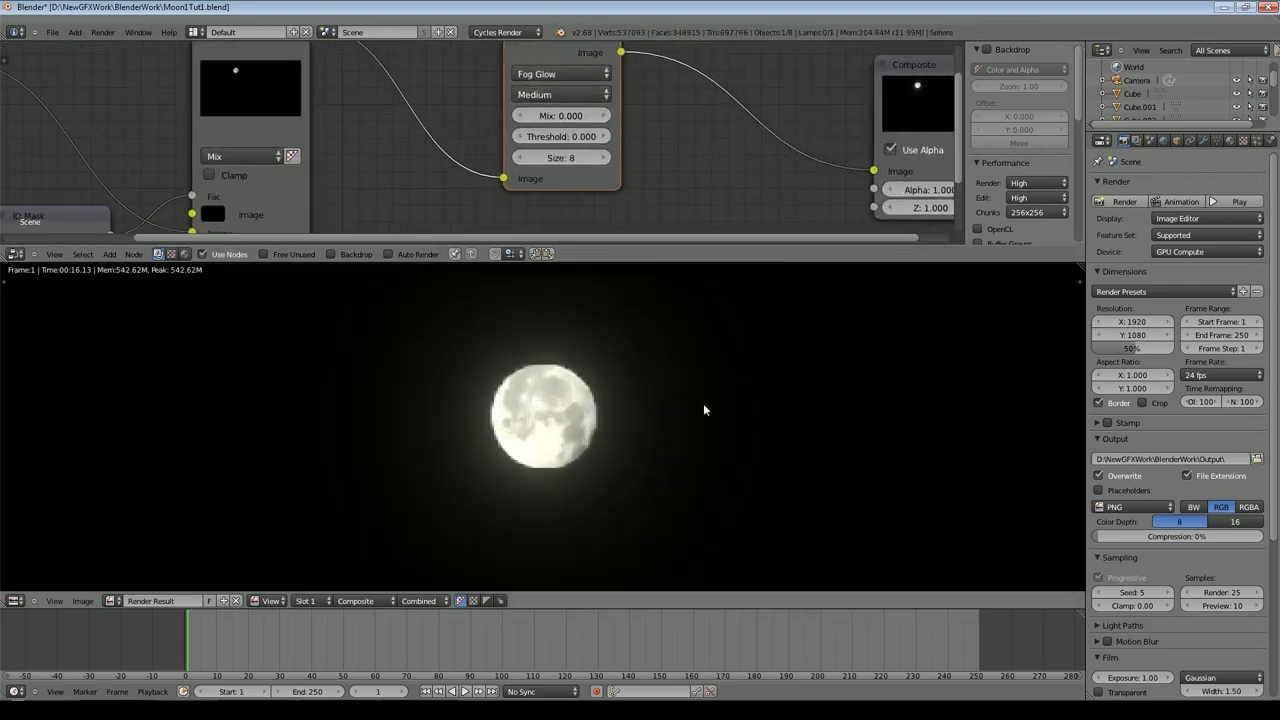
{"action": "scroll", "coordinate": [429, 351], "scroll_direction": "down", "scroll_amount": 3}
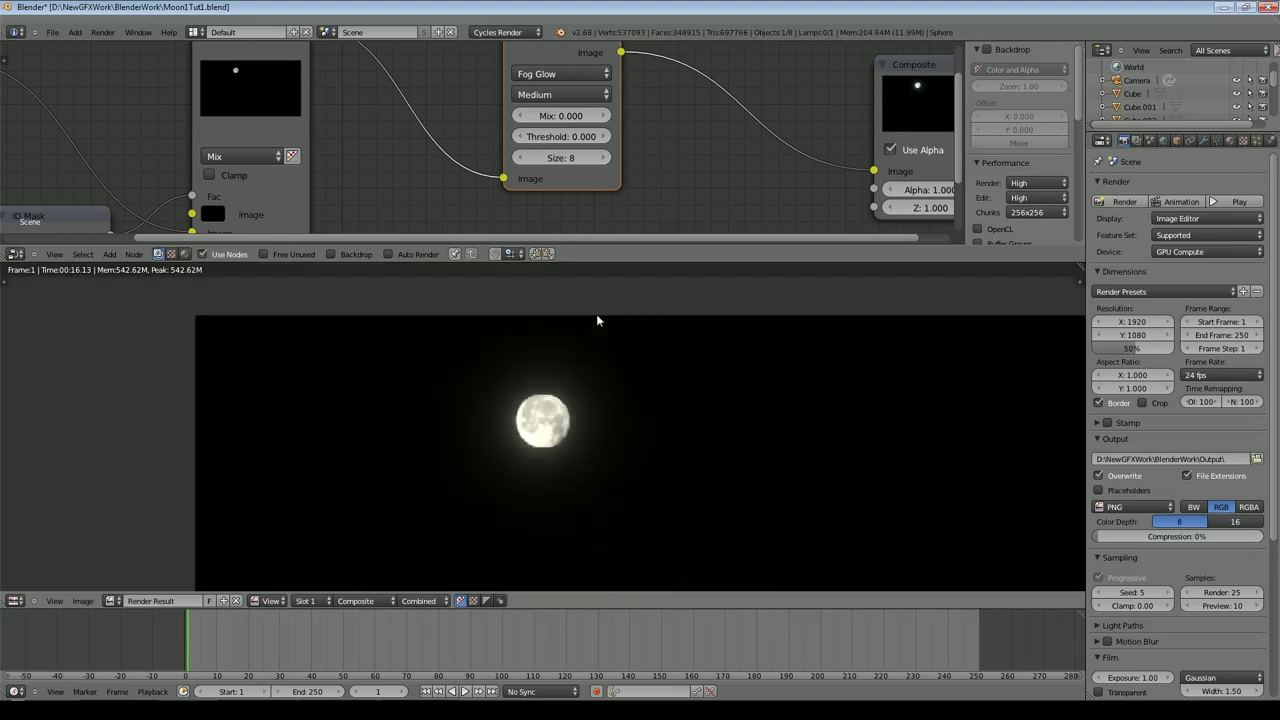
{"action": "scroll", "coordinate": [428, 398], "scroll_direction": "up", "scroll_amount": 2}
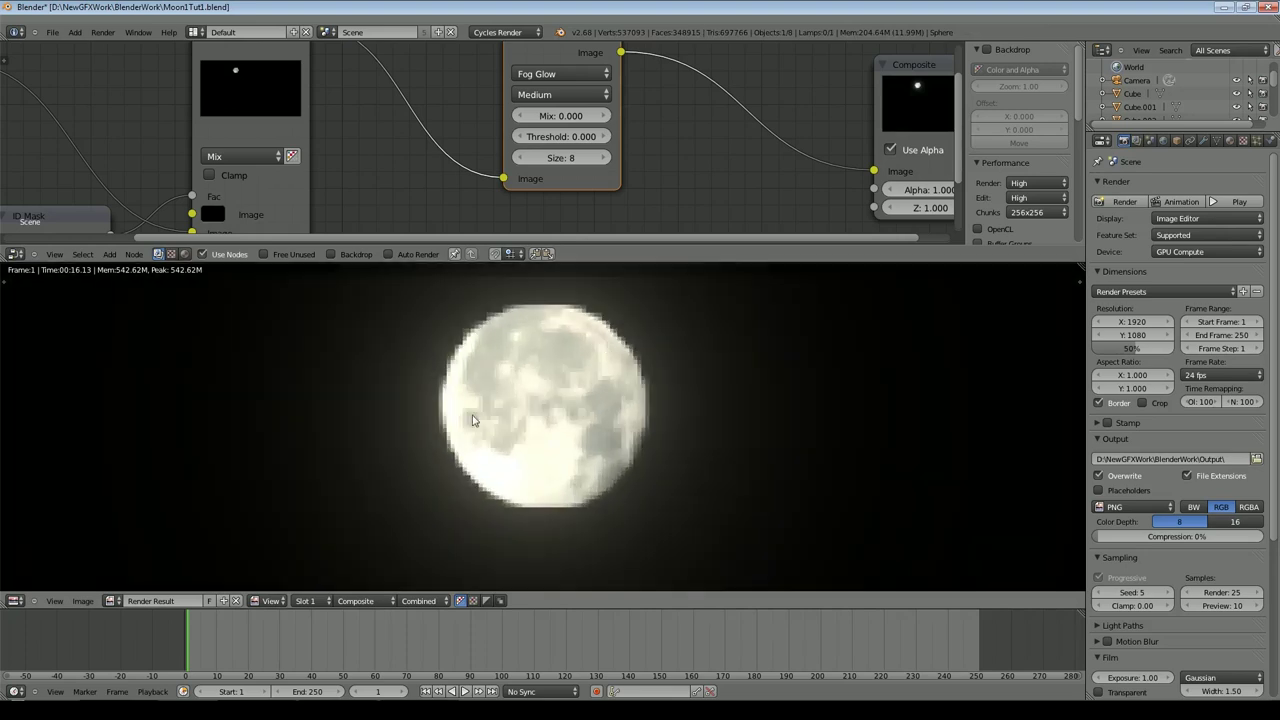
{"action": "scroll", "coordinate": [540, 420], "scroll_direction": "down", "scroll_amount": 4}
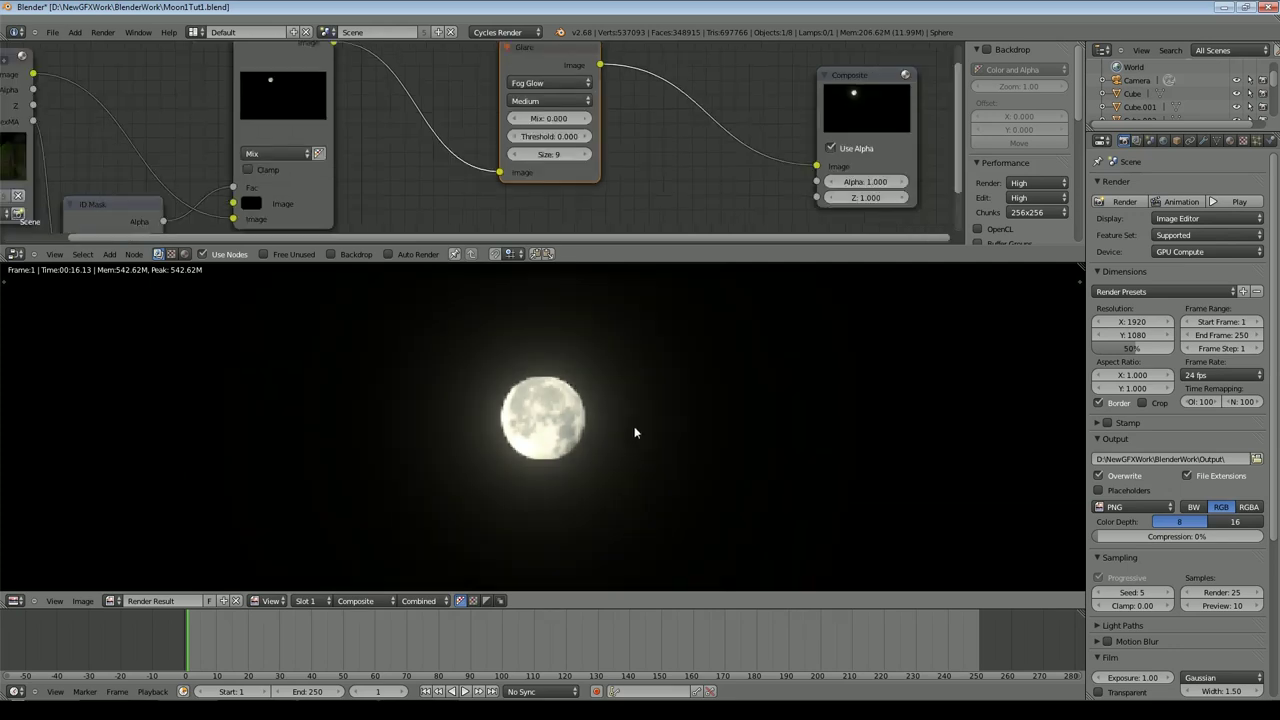
{"action": "scroll", "coordinate": [583, 420], "scroll_direction": "down", "scroll_amount": 2}
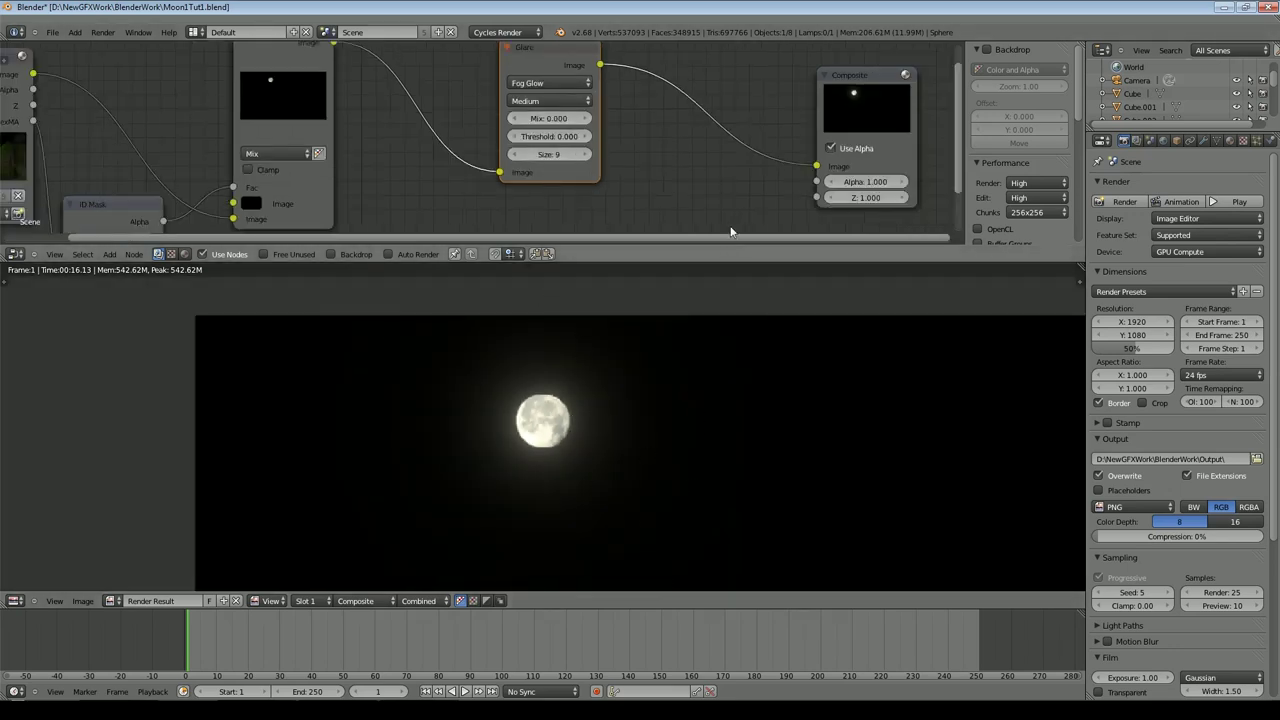
Step: Make room after the Glare node and insert a duplicate of the Mix node between Glare and Composite
{"action": "scroll", "coordinate": [656, 186], "scroll_direction": "down", "scroll_amount": 3}
{"action": "left_click_drag", "start_coordinate": [514, 92], "coordinate": [461, 113]}
{"action": "left_click", "coordinate": [367, 85]}
{"action": "key", "text": "shift+d"}
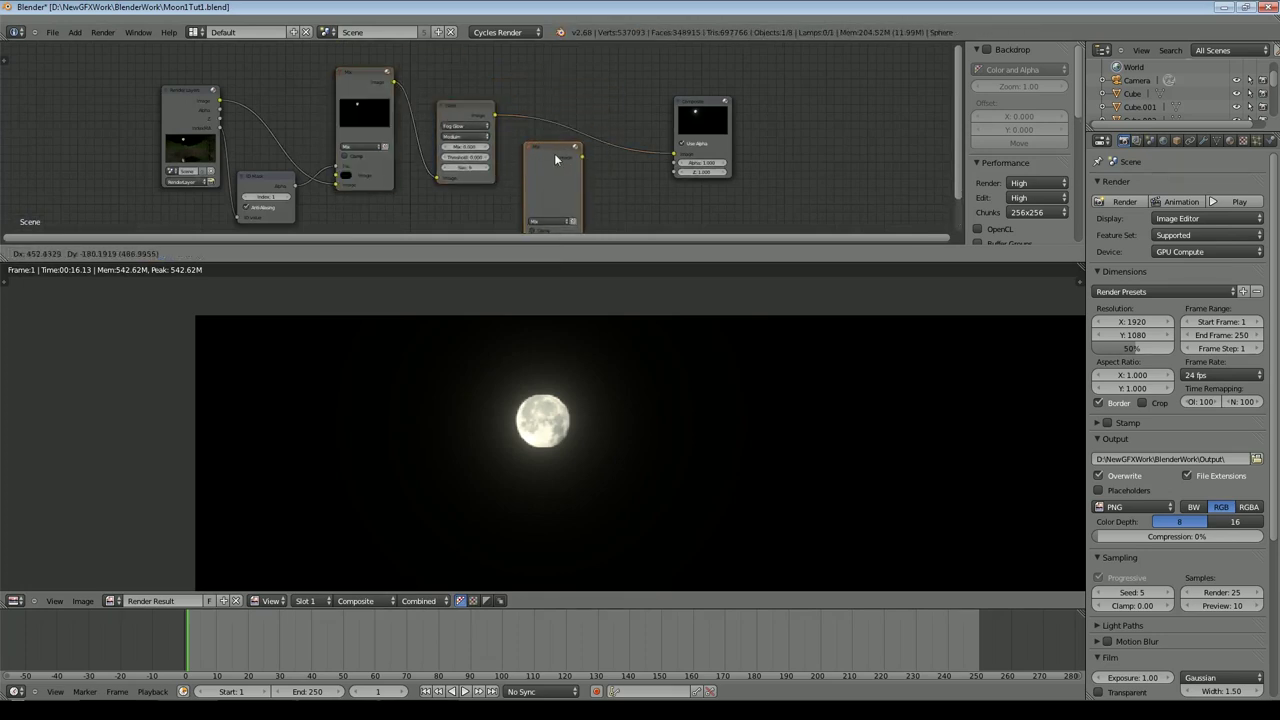
{"action": "left_click", "coordinate": [580, 60]}
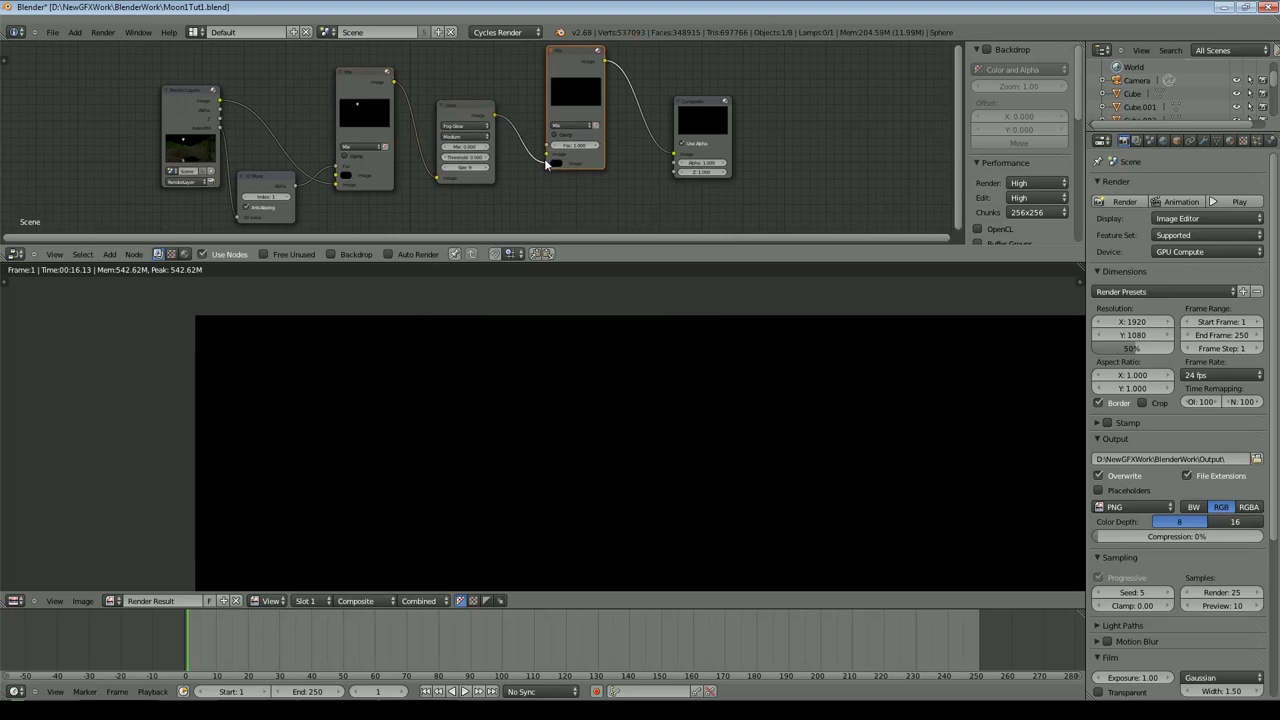
Step: Switch the duplicated Mix node to Add blending and connect the Render Layers image to its first Image input
{"action": "left_click", "coordinate": [572, 125]}
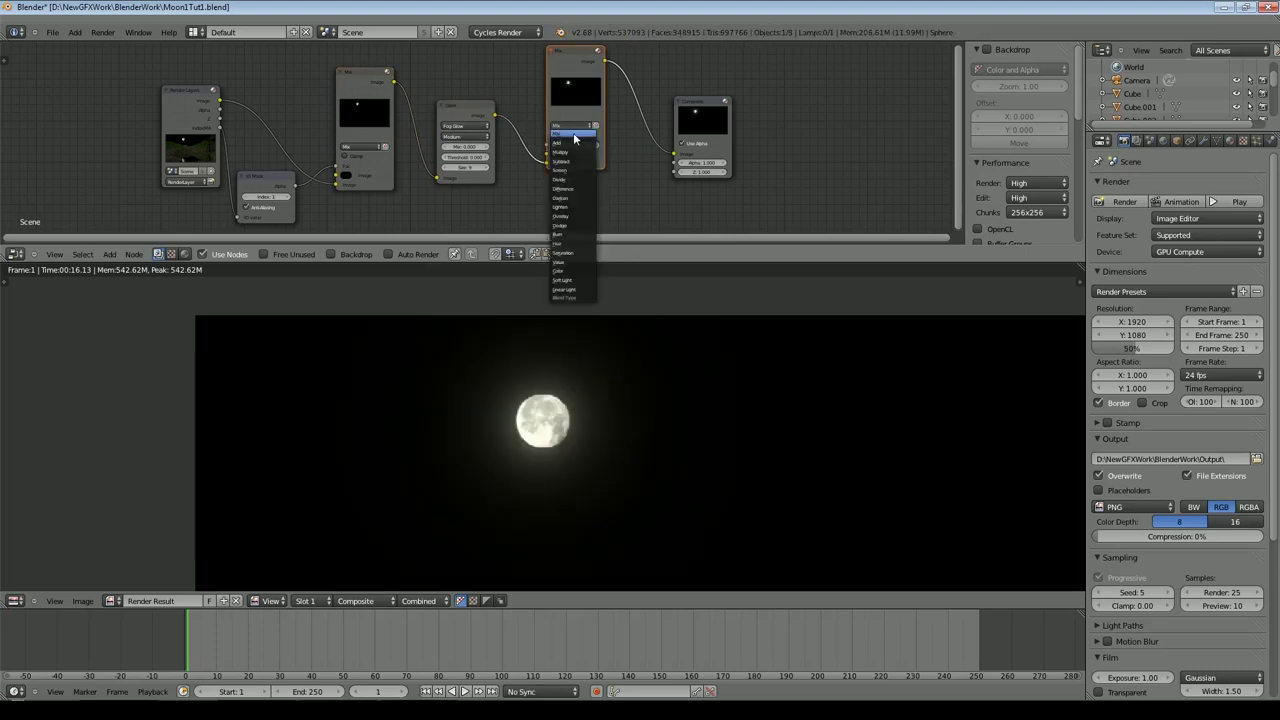
{"action": "left_click", "coordinate": [576, 136]}
{"action": "left_click_drag", "start_coordinate": [219, 100], "coordinate": [590, 152]}
Step: Lower the Add node's Fac to 0.7 to soften the moon's glow over the landscape
{"action": "scroll", "coordinate": [548, 155], "scroll_direction": "up", "scroll_amount": 2}
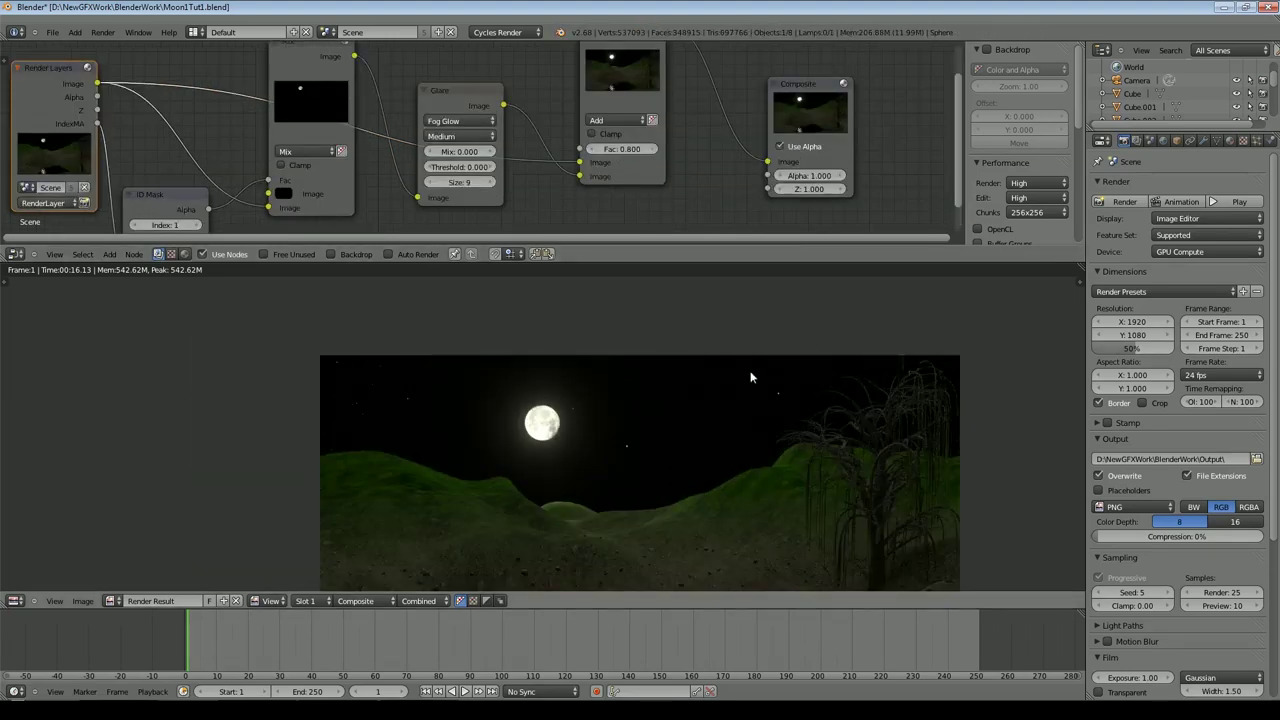
{"action": "scroll", "coordinate": [683, 175], "scroll_direction": "up", "scroll_amount": 2}
{"action": "left_click", "coordinate": [676, 158]}
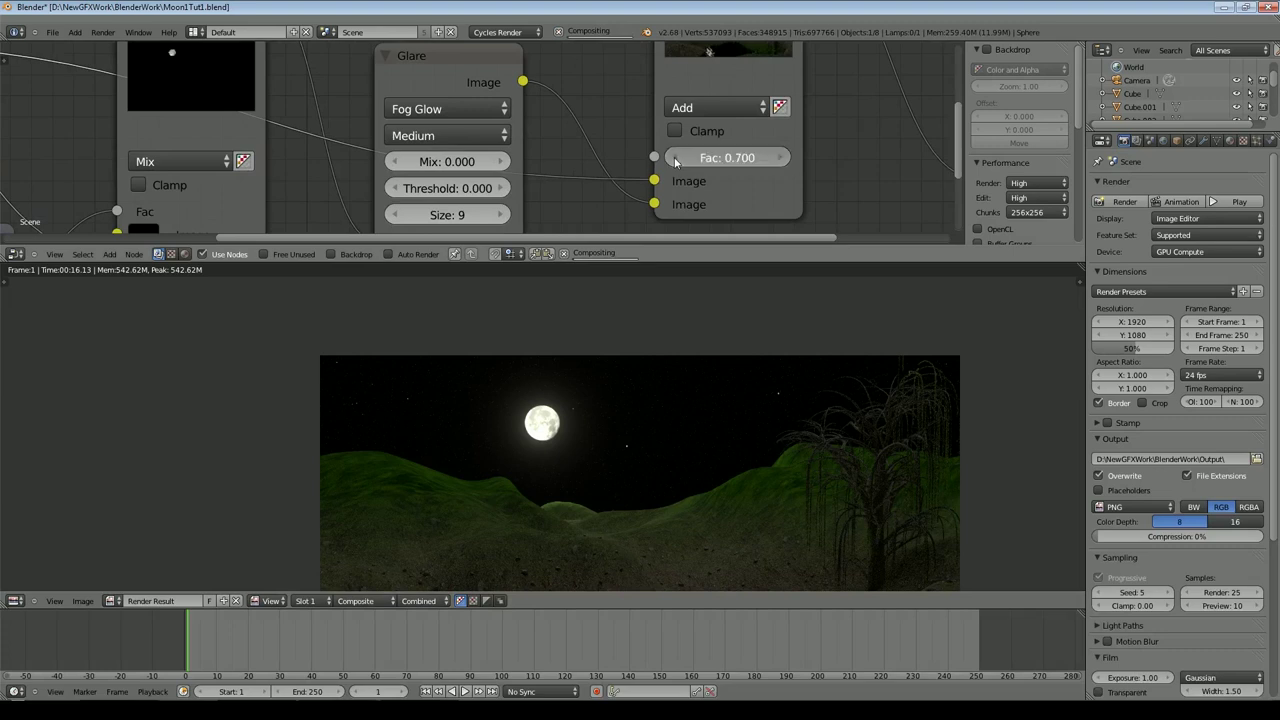
Step: Try lower Fac values of 0.3 and 0.5 on the Add node to compare the moon's glow
{"action": "left_click", "coordinate": [676, 158]}
{"action": "left_click", "coordinate": [676, 158]}
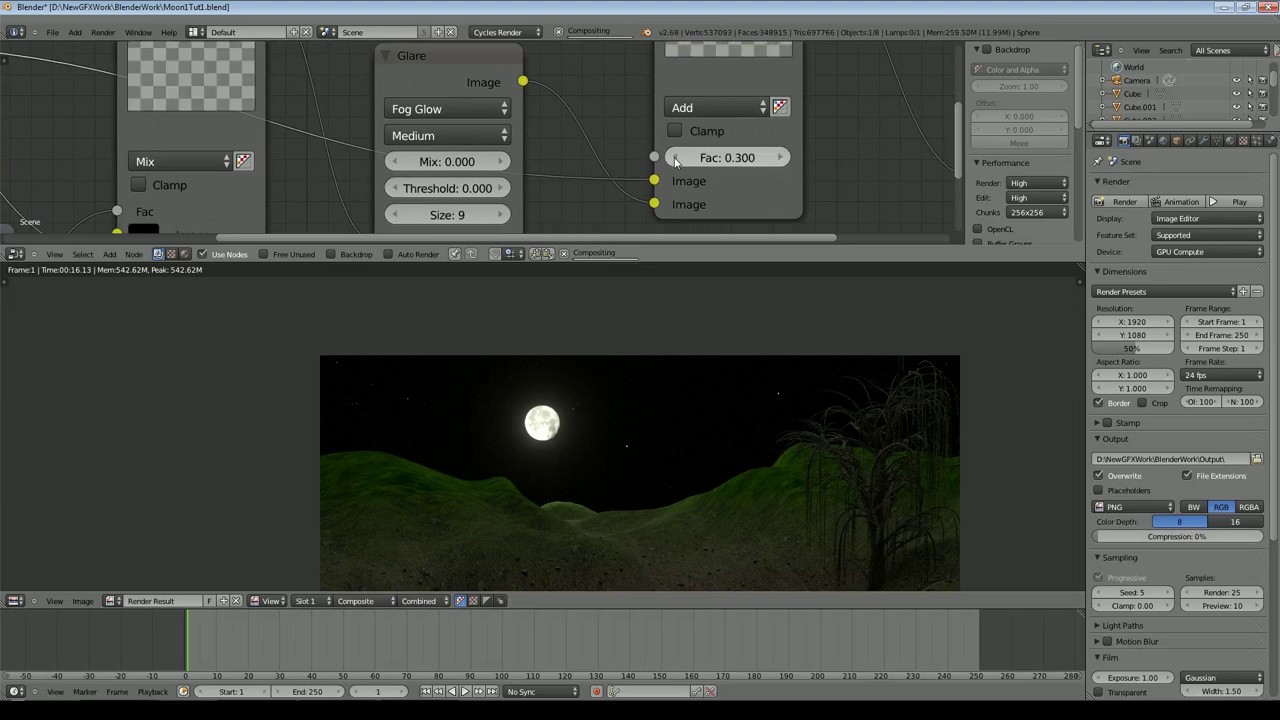
{"action": "key", "text": "ctrl+z"}
{"action": "key", "text": "ctrl+z"}
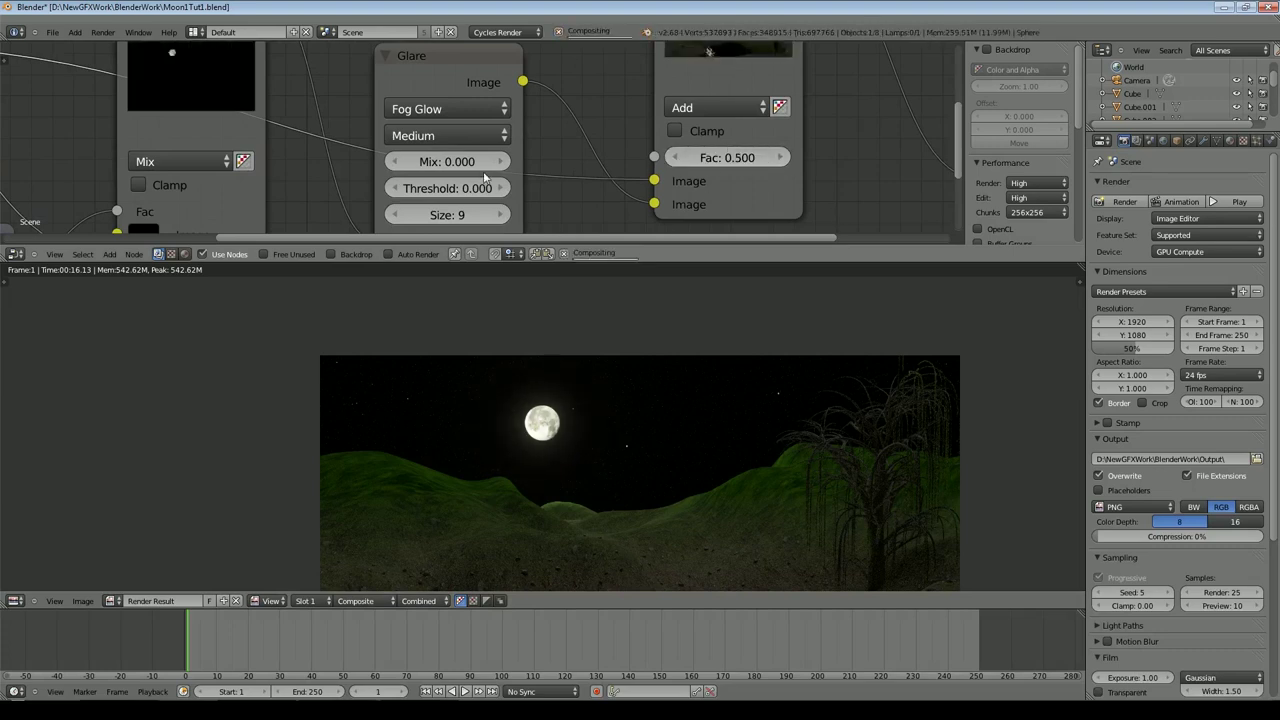
Step: Move the Glare node up between the Mix and Add nodes to tidy the compositing layout
{"action": "scroll", "coordinate": [485, 176], "scroll_direction": "down", "scroll_amount": 3}
{"action": "left_click_drag", "start_coordinate": [455, 90], "coordinate": [407, 40]}
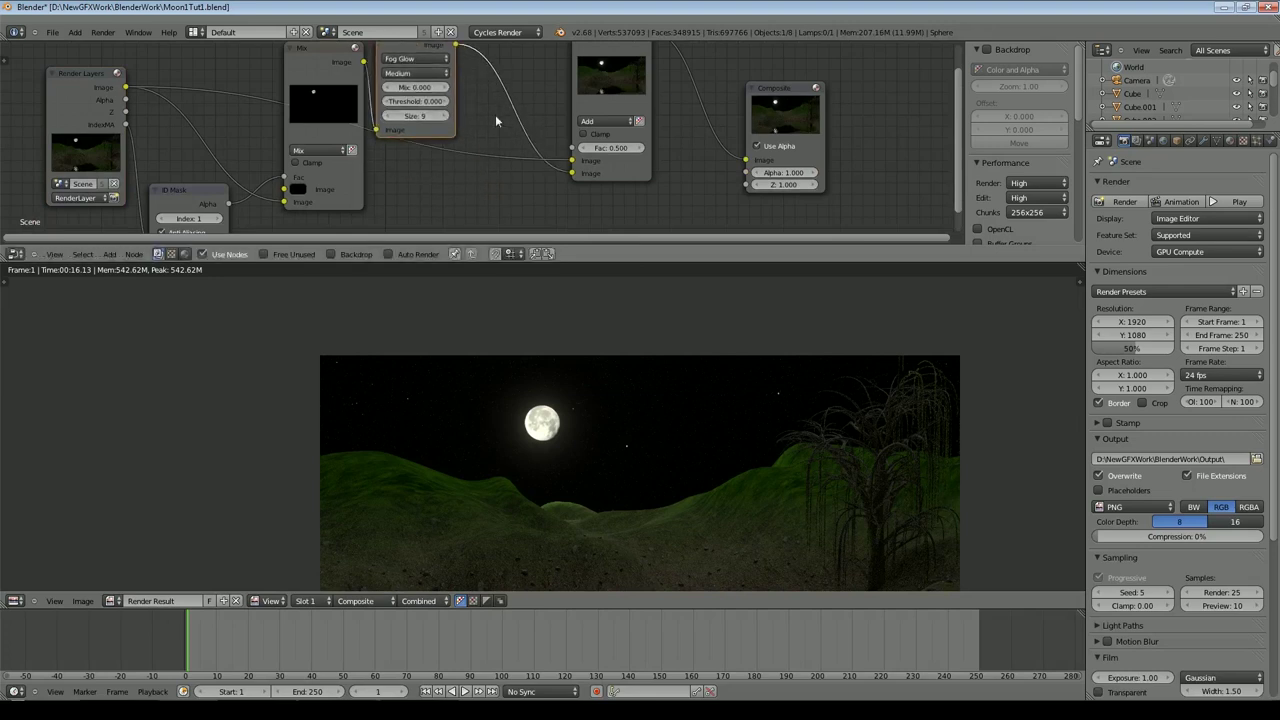
{"action": "scroll", "coordinate": [563, 120], "scroll_direction": "up", "scroll_amount": 3}
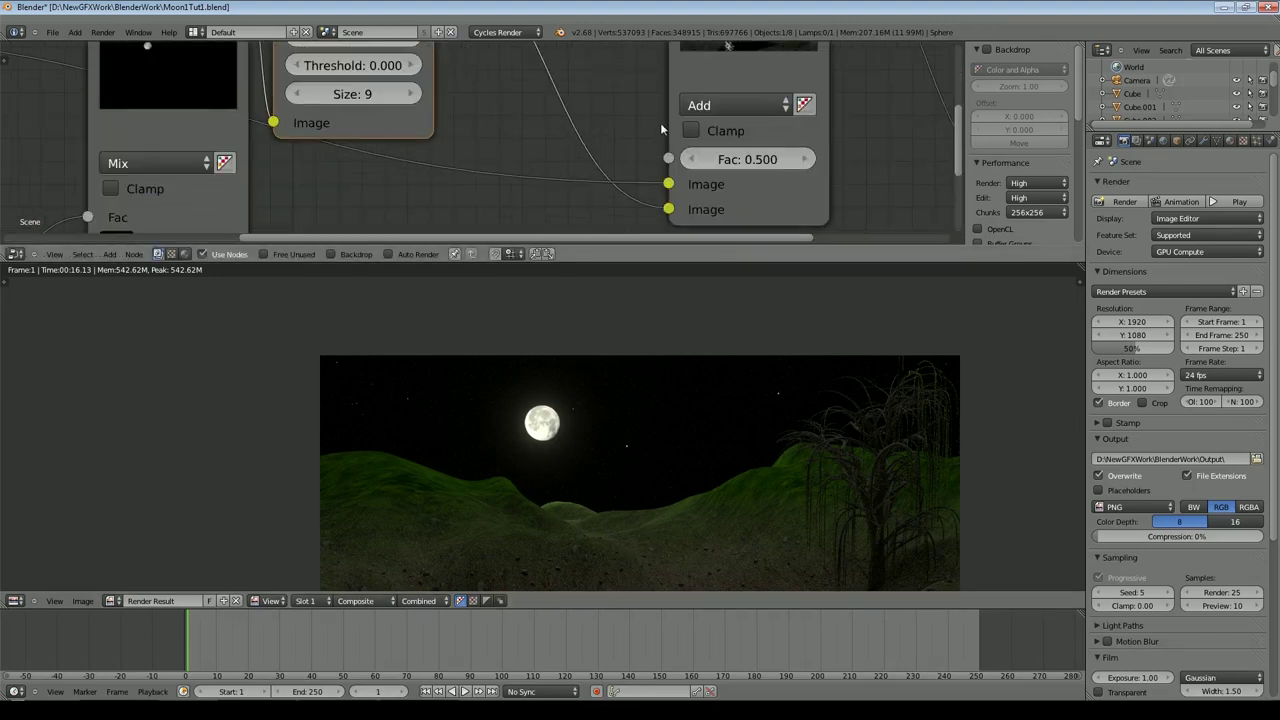
{"action": "scroll", "coordinate": [540, 196], "scroll_direction": "down", "scroll_amount": 2}
{"action": "scroll", "coordinate": [466, 198], "scroll_direction": "down", "scroll_amount": 1}
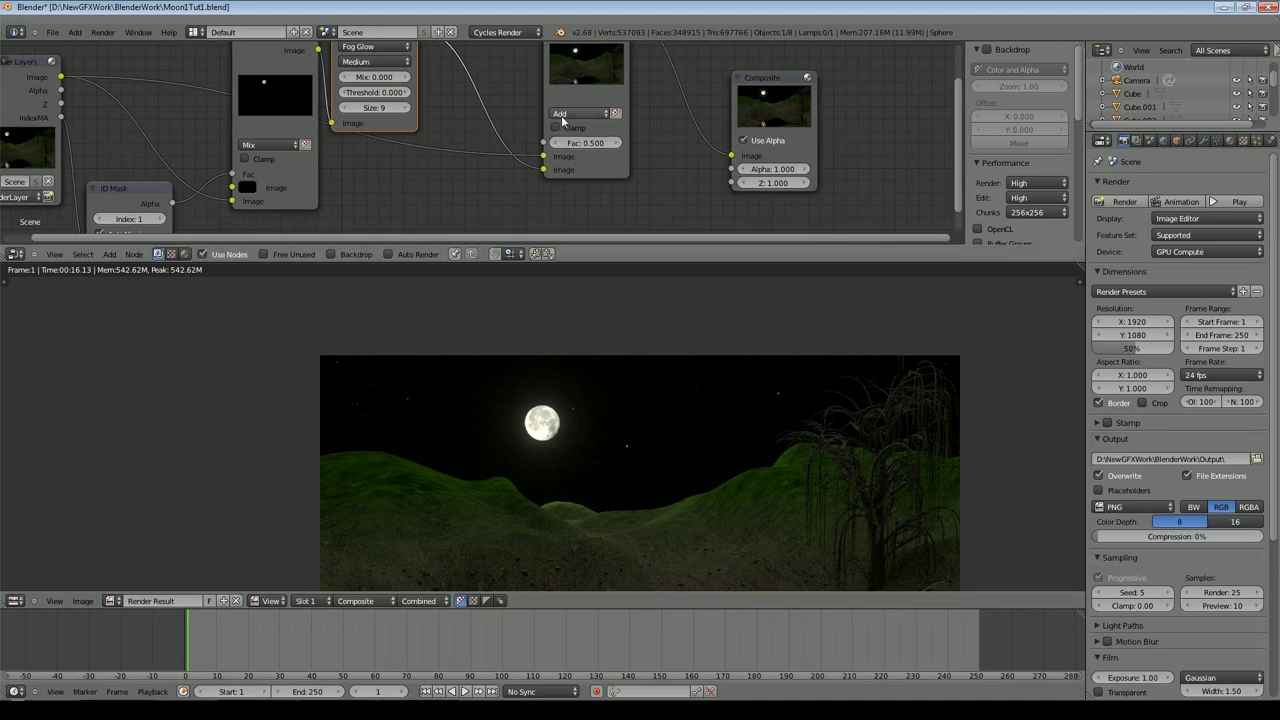
Step: Set the Add node's Fac to 0.7 and check the moon's glow in the render
{"action": "left_click", "coordinate": [616, 143]}
{"action": "left_click", "coordinate": [616, 143]}
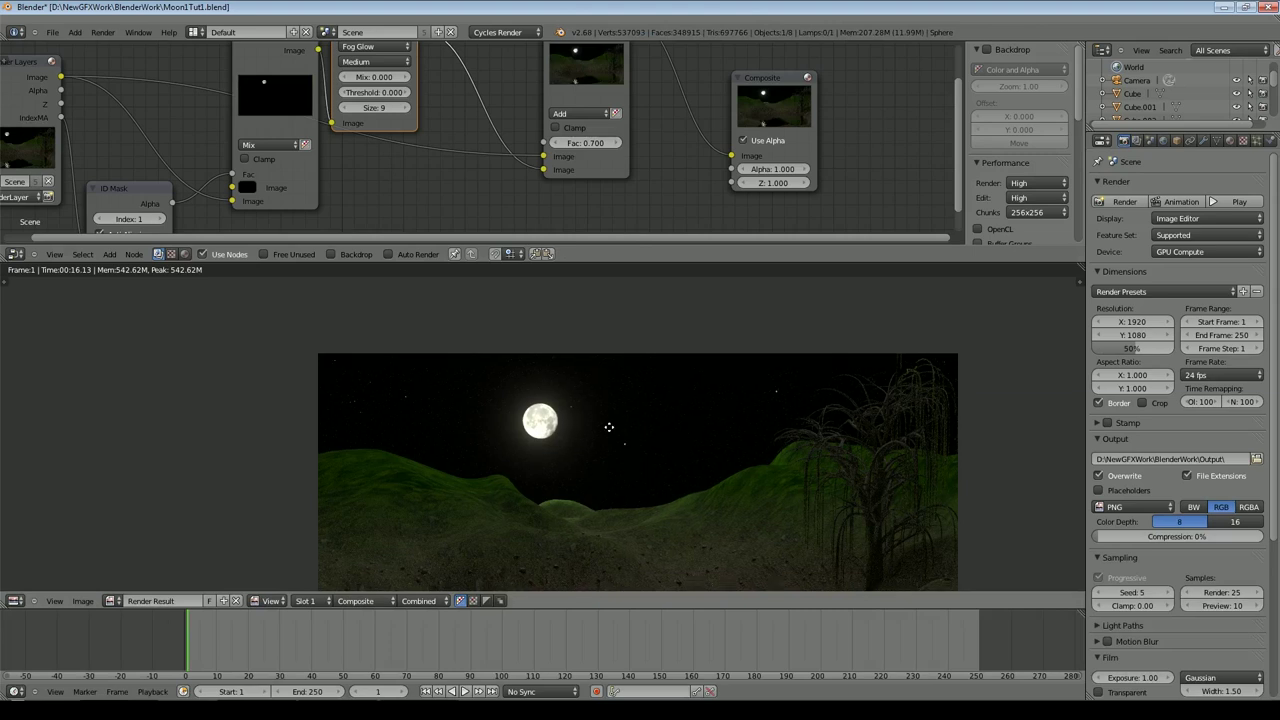
{"action": "scroll", "coordinate": [606, 428], "scroll_direction": "up", "scroll_amount": 2}
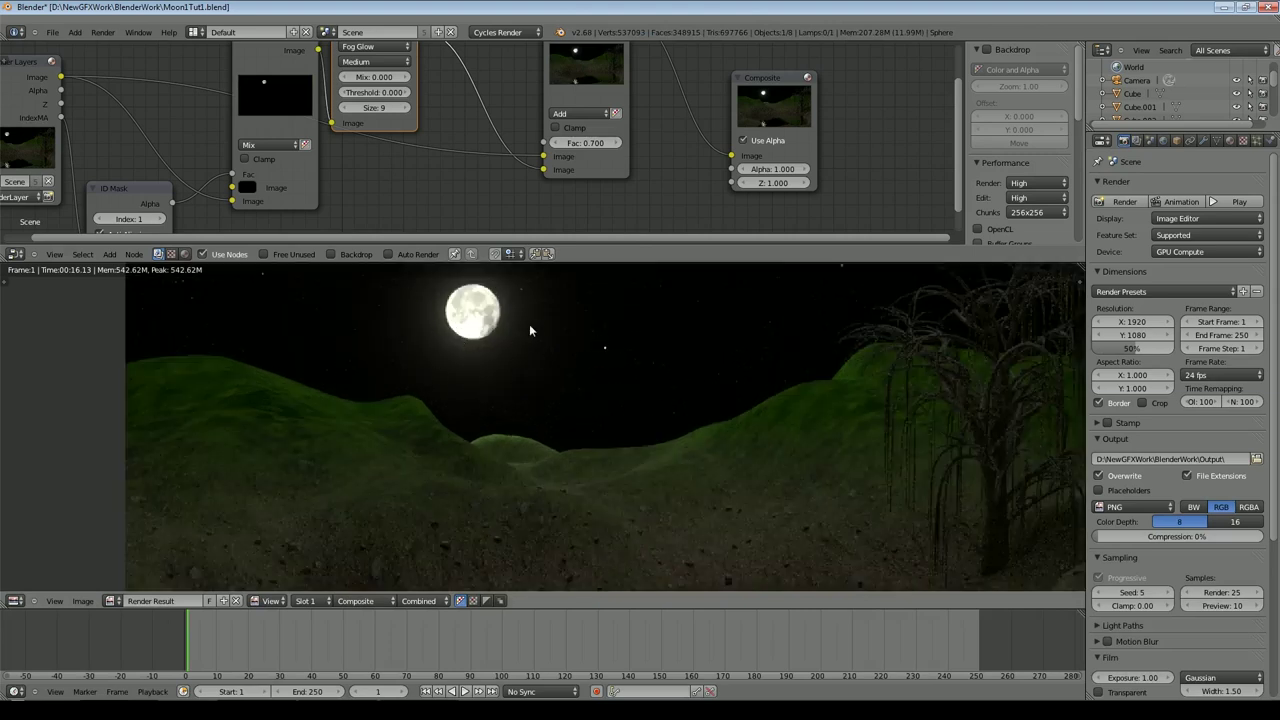
Step: Return to the 3D scene, select the key light plane above the landscape, and set its emission strength to 0.3
{"action": "key", "text": "shift+F5"}
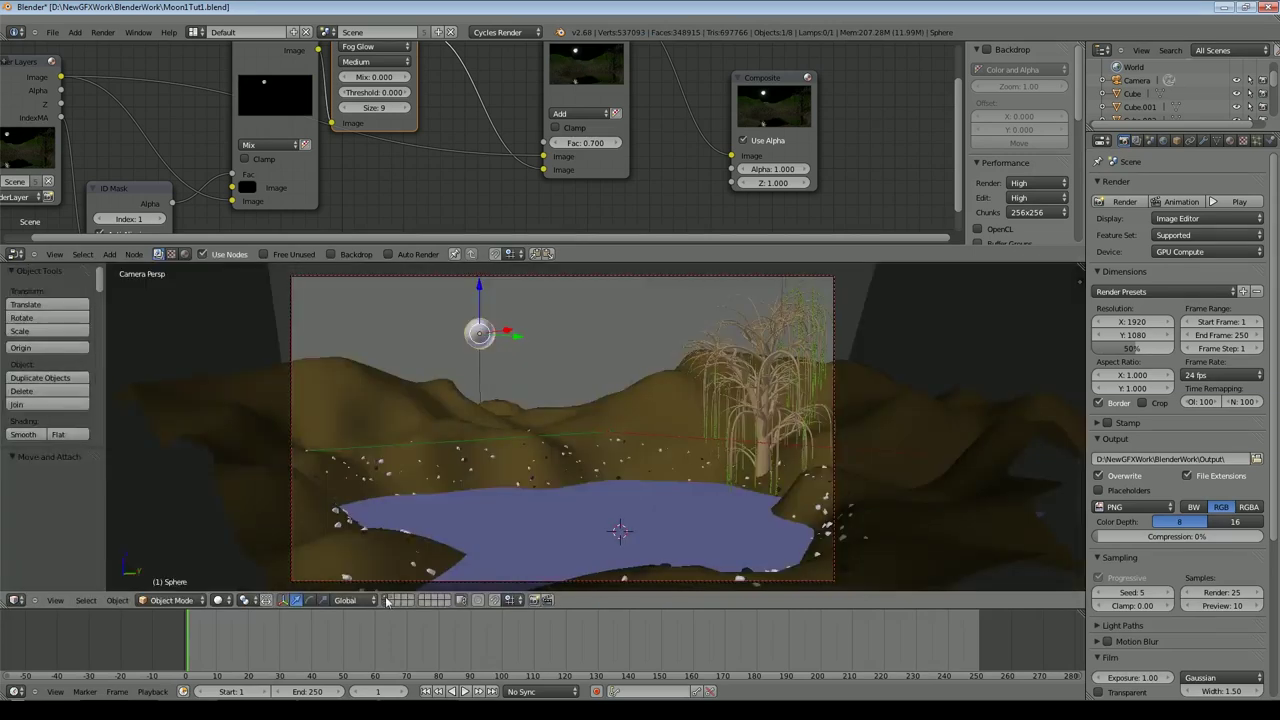
{"action": "scroll", "coordinate": [489, 498], "scroll_direction": "down", "scroll_amount": 5}
{"action": "right_click", "coordinate": [566, 278]}
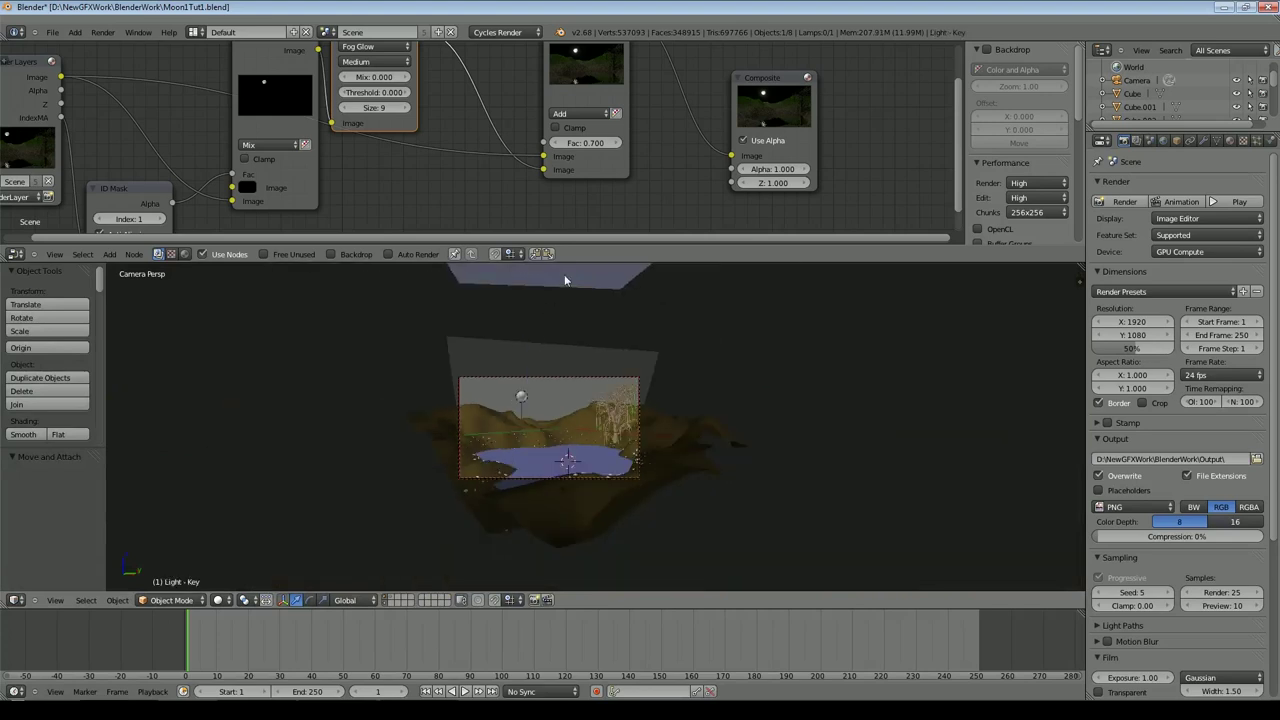
{"action": "left_click", "coordinate": [1230, 140]}
{"action": "scroll", "coordinate": [776, 441], "scroll_direction": "up", "scroll_amount": 4}
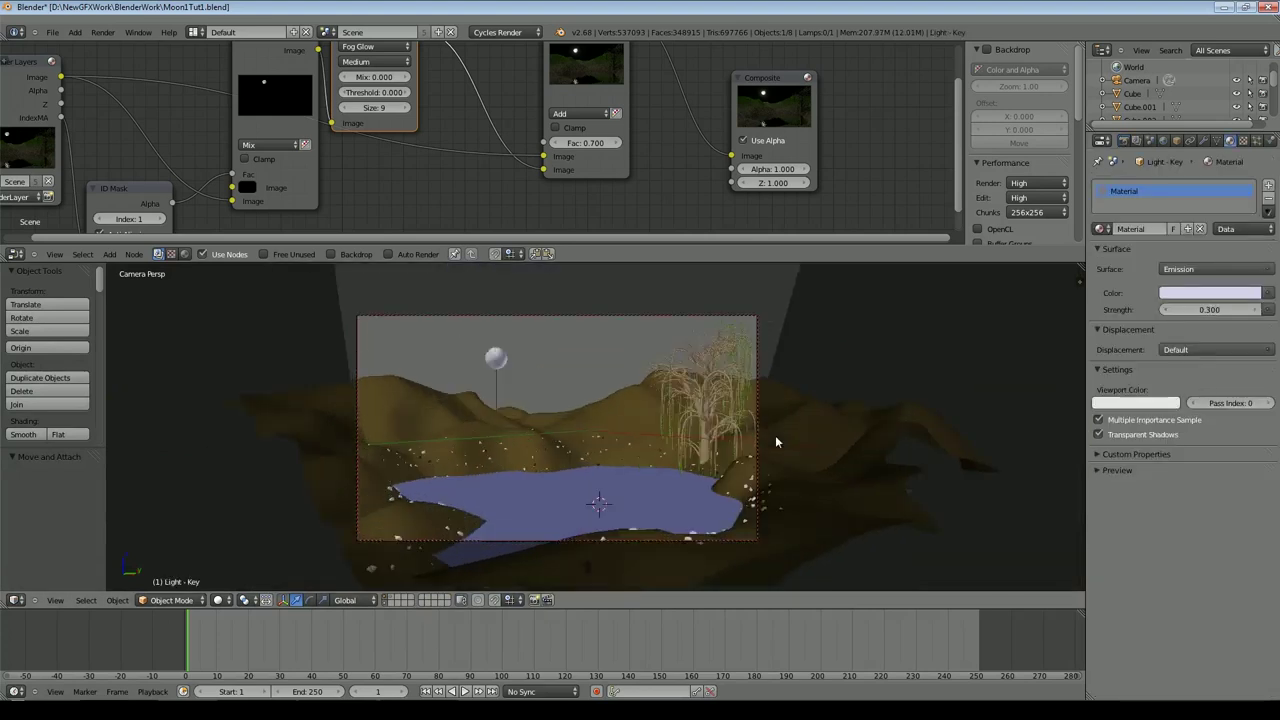
{"action": "scroll", "coordinate": [776, 441], "scroll_direction": "up", "scroll_amount": 3}
{"action": "scroll", "coordinate": [776, 441], "scroll_direction": "down", "scroll_amount": 3}
Step: Render the scene again and expand the render view over the node editor to examine the whole composite
{"action": "key", "text": "F12"}
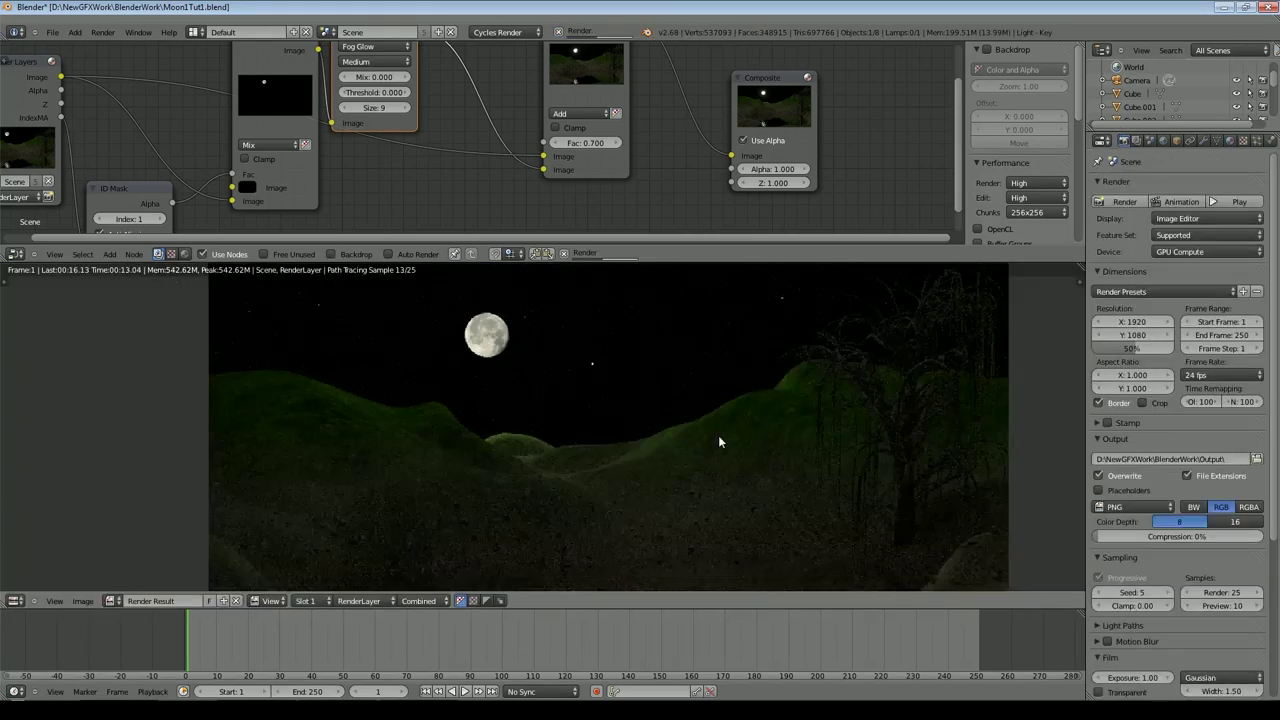
{"action": "scroll", "coordinate": [718, 441], "scroll_direction": "down", "scroll_amount": 1}
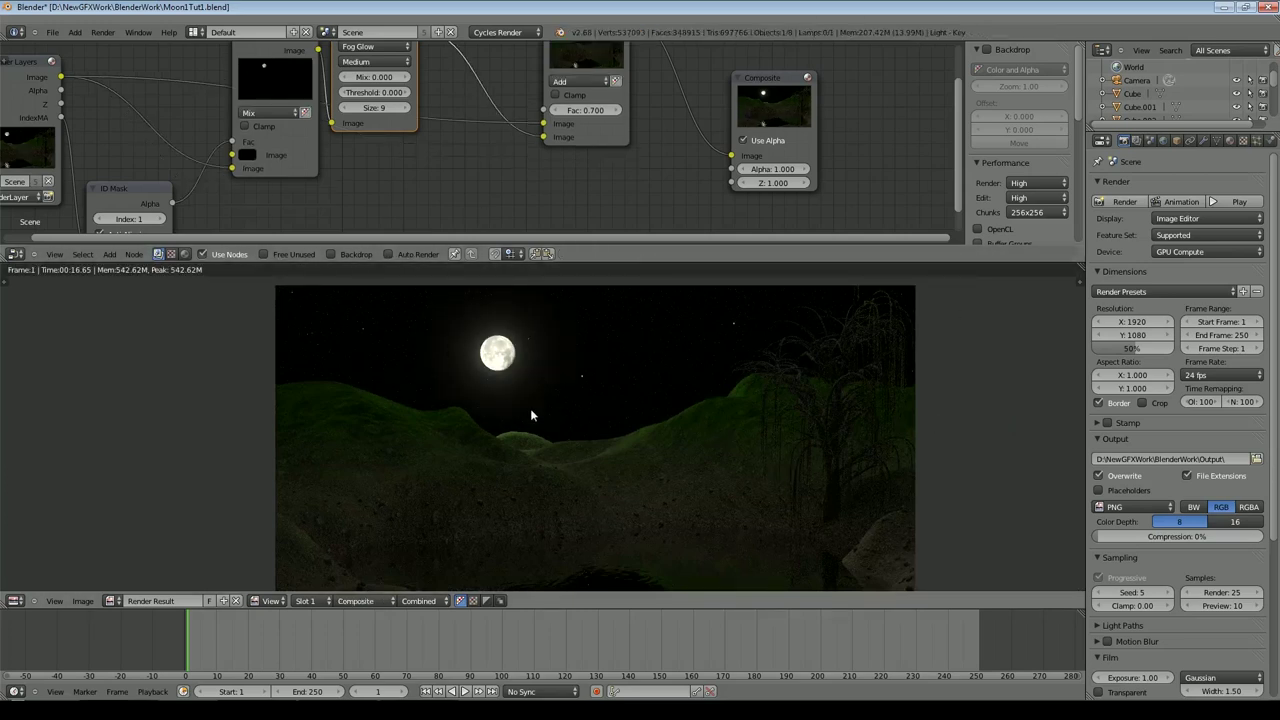
{"action": "left_click_drag", "start_coordinate": [1084, 264], "coordinate": [750, 122]}
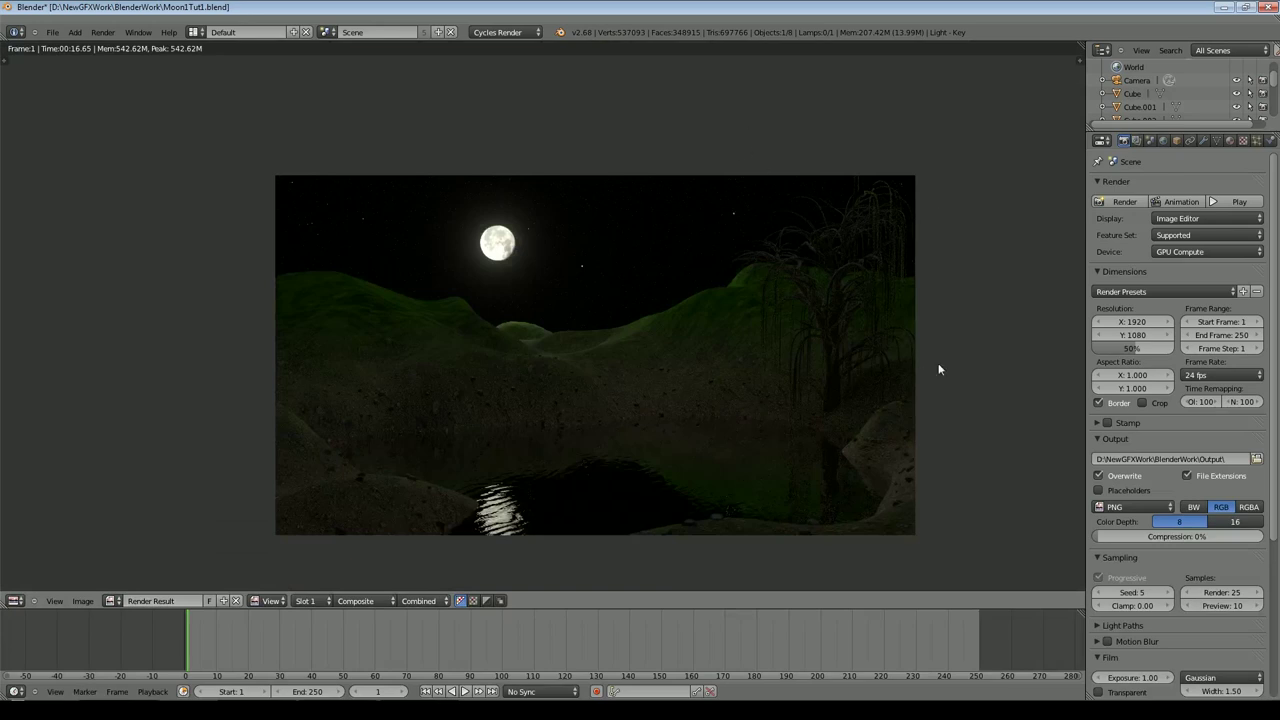
{"action": "scroll", "coordinate": [892, 370], "scroll_direction": "up", "scroll_amount": 2}
{"action": "scroll", "coordinate": [893, 374], "scroll_direction": "down", "scroll_amount": 2}
{"action": "middle_click_drag", "start_coordinate": [927, 421], "coordinate": [881, 395]}
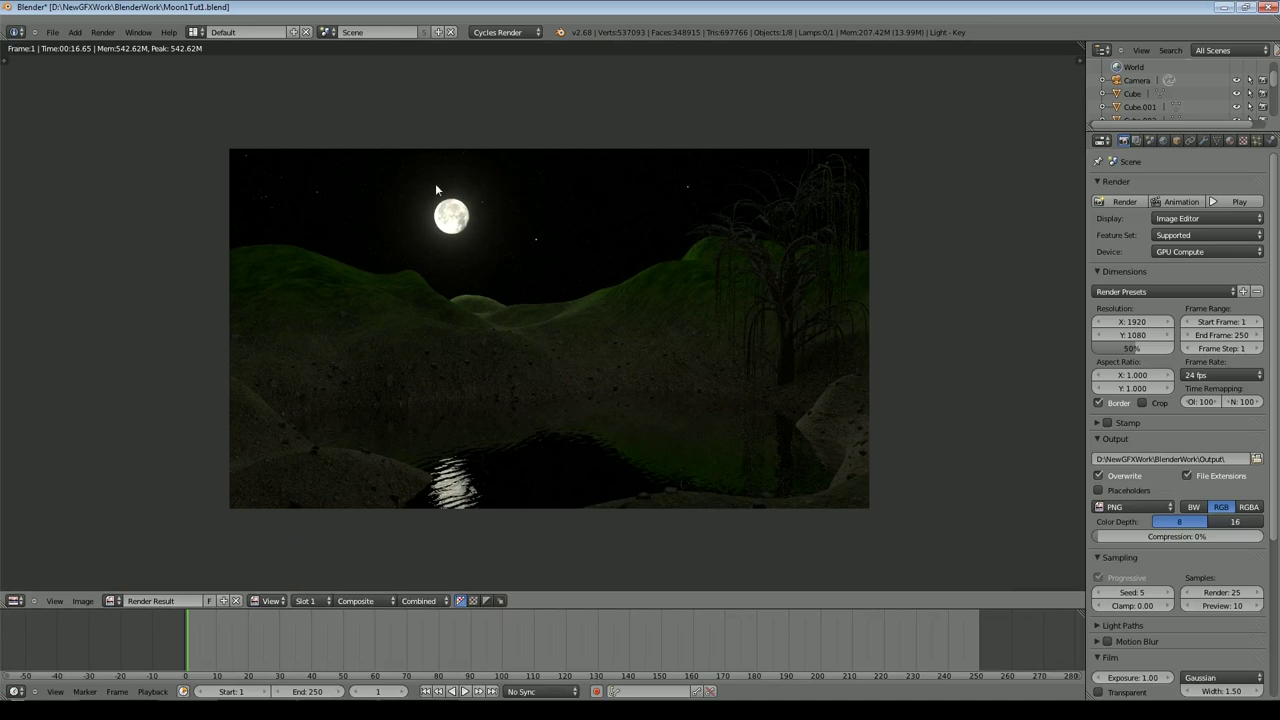
{"action": "scroll", "coordinate": [487, 208], "scroll_direction": "up", "scroll_amount": 1}
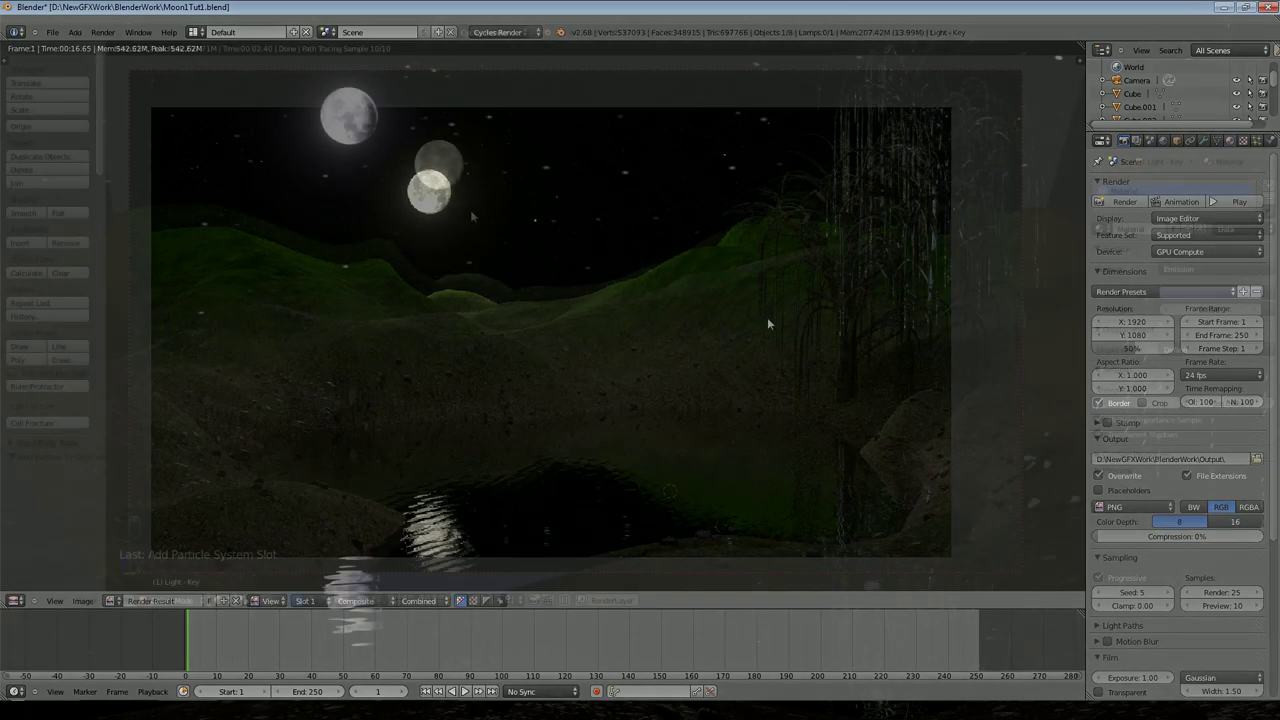